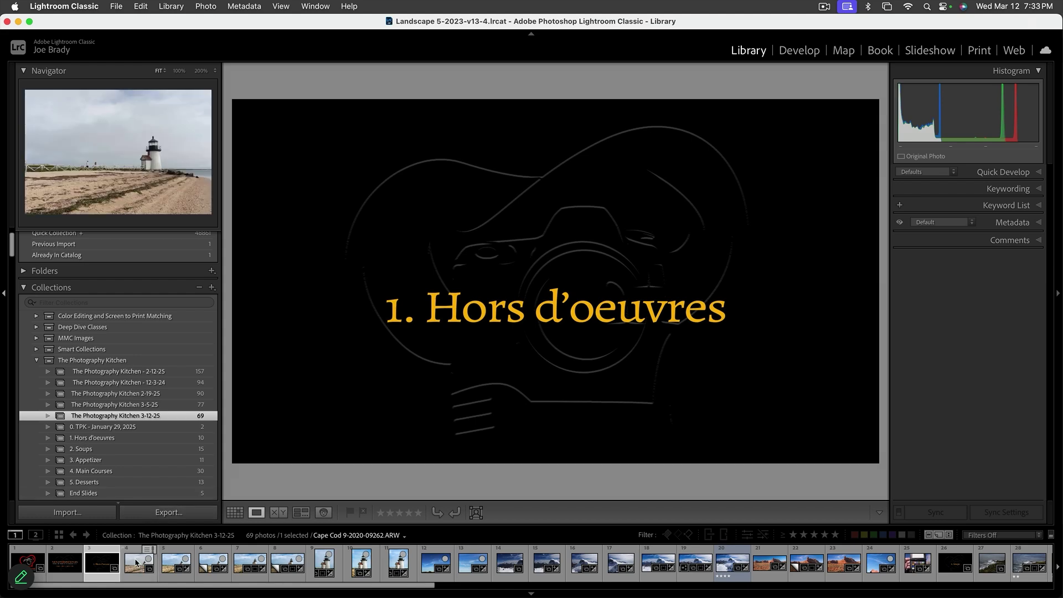
Step: Open the beach lighthouse photo in the Develop module and inspect the two people behind the fence at 100%
left_click(136, 563)
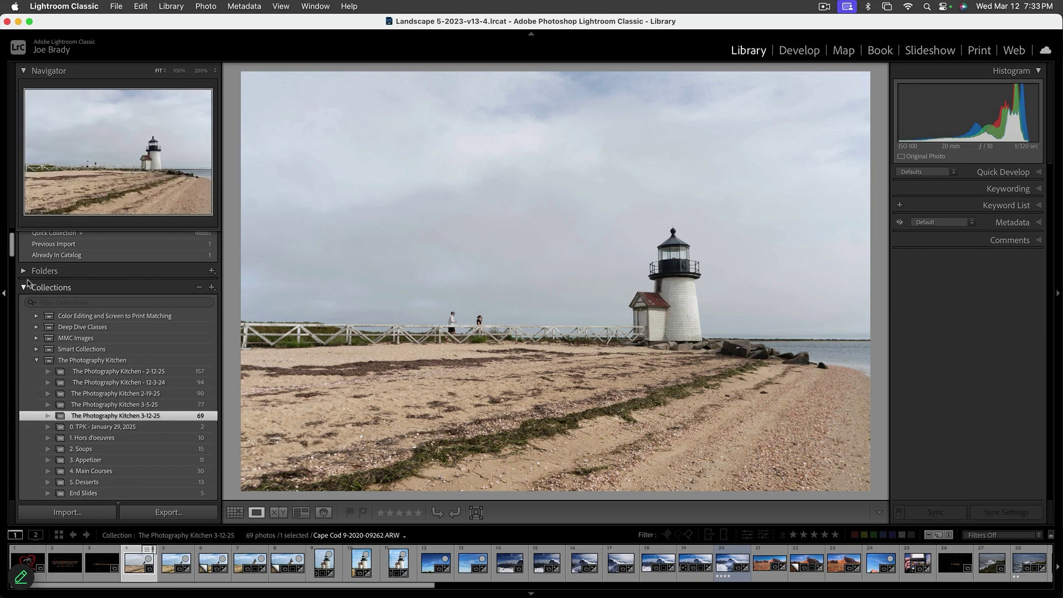
left_click(3, 295)
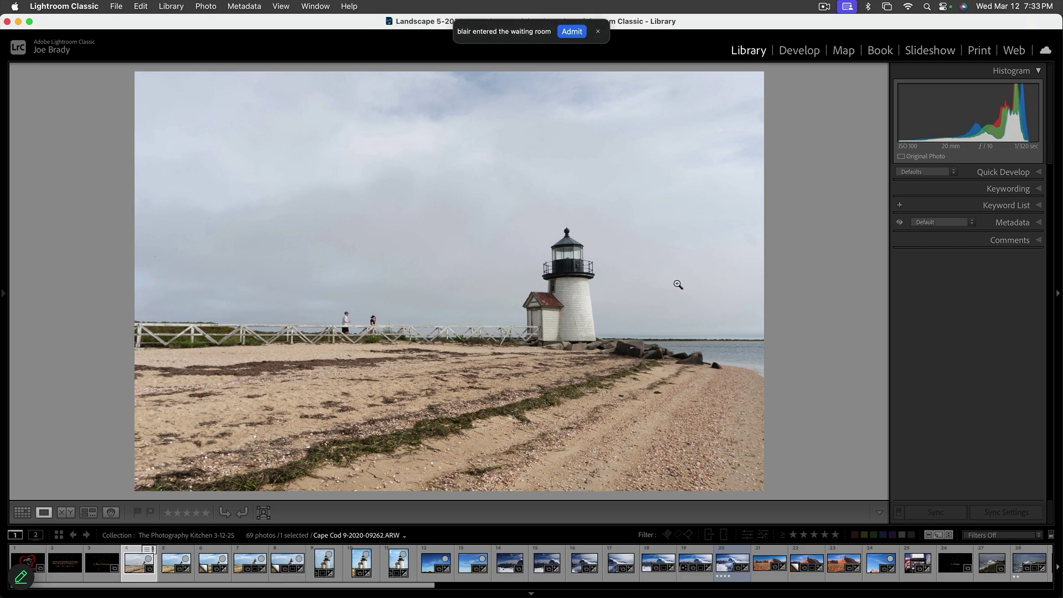
left_click(369, 329)
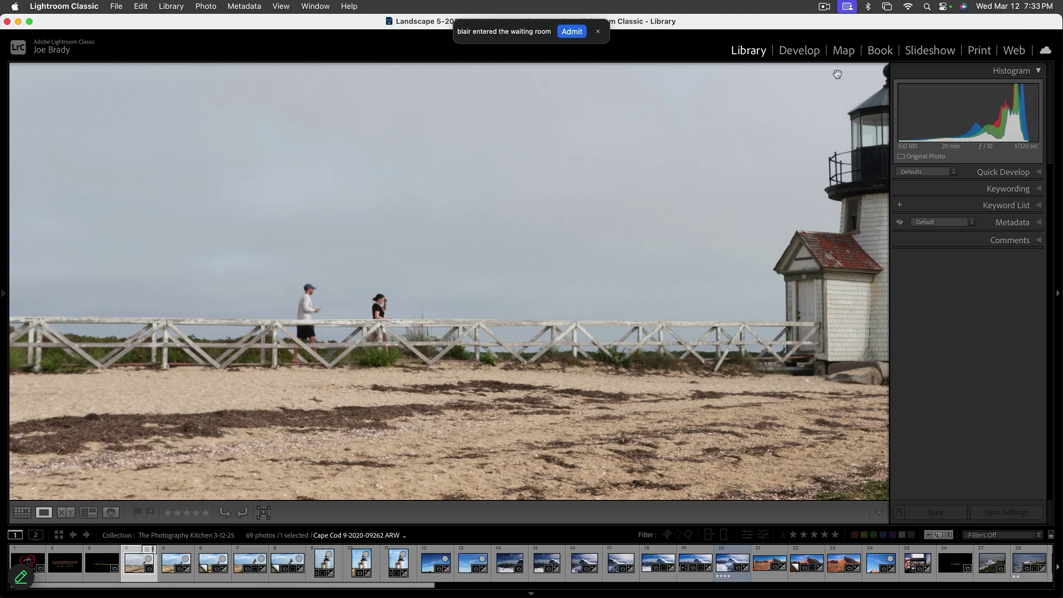
key("d")
left_click_drag(377, 373, 441, 333)
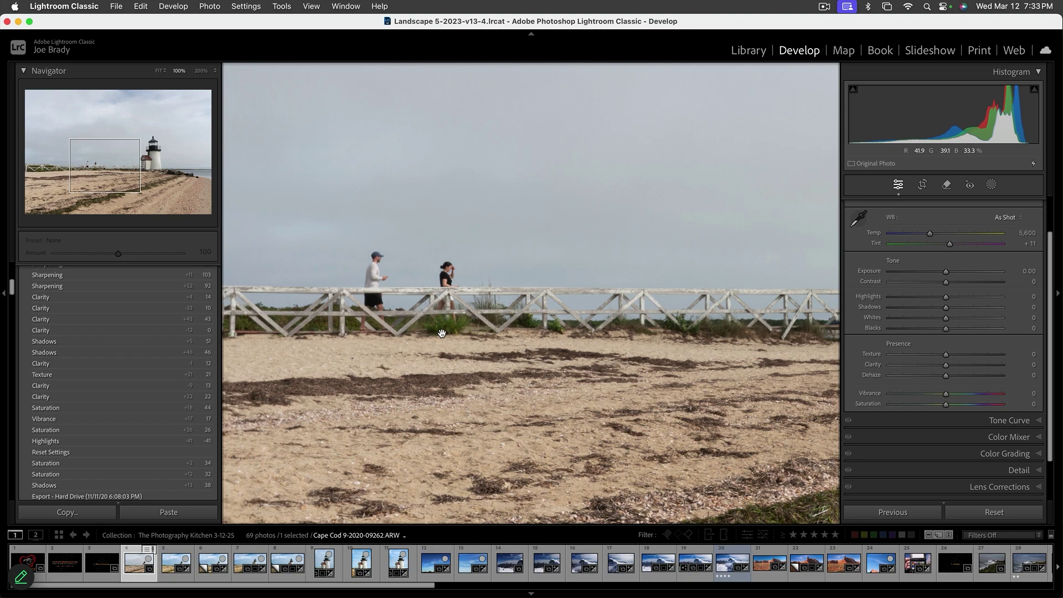
left_click(468, 333)
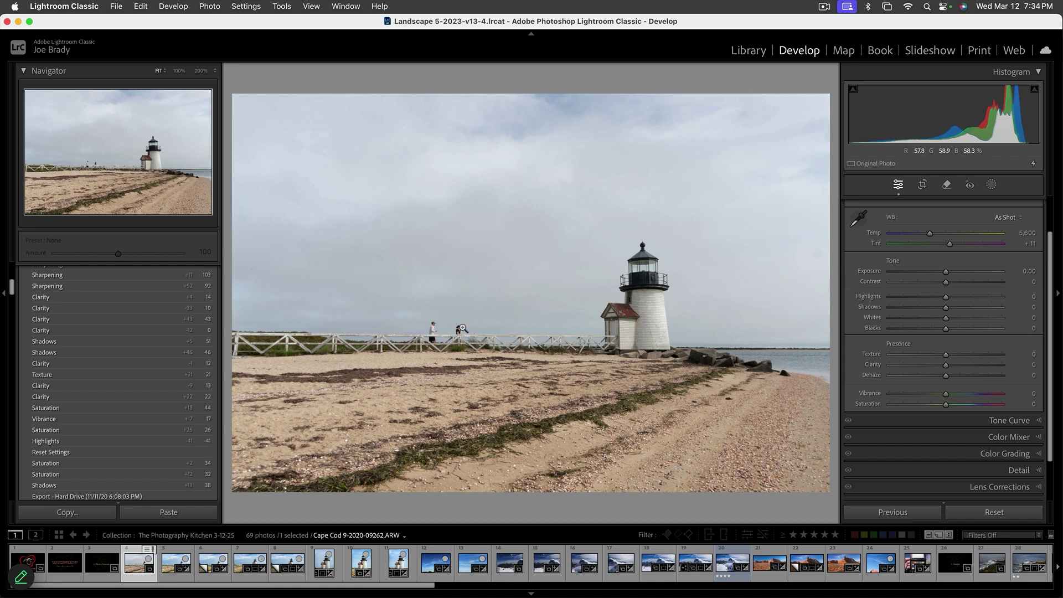
Step: Remove both people behind the white fence using the Remove tool with generative AI and object detection
left_click(430, 349)
left_click(948, 185)
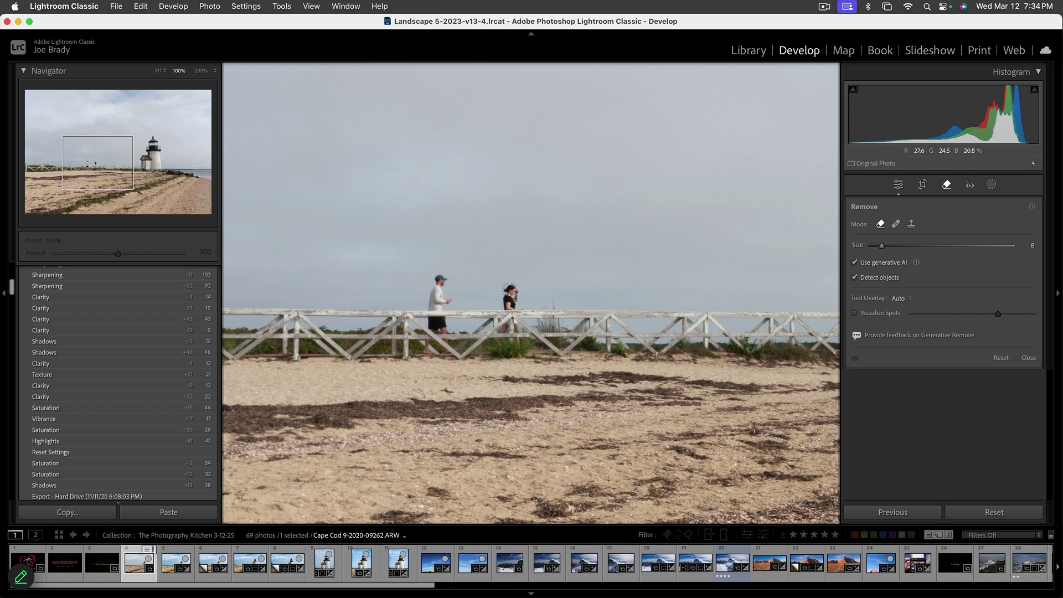
mouse_move(511, 287)
left_mouse_down()
mouse_move(496, 338)
mouse_move(513, 340)
mouse_move(516, 354)
mouse_move(512, 289)
left_mouse_up()
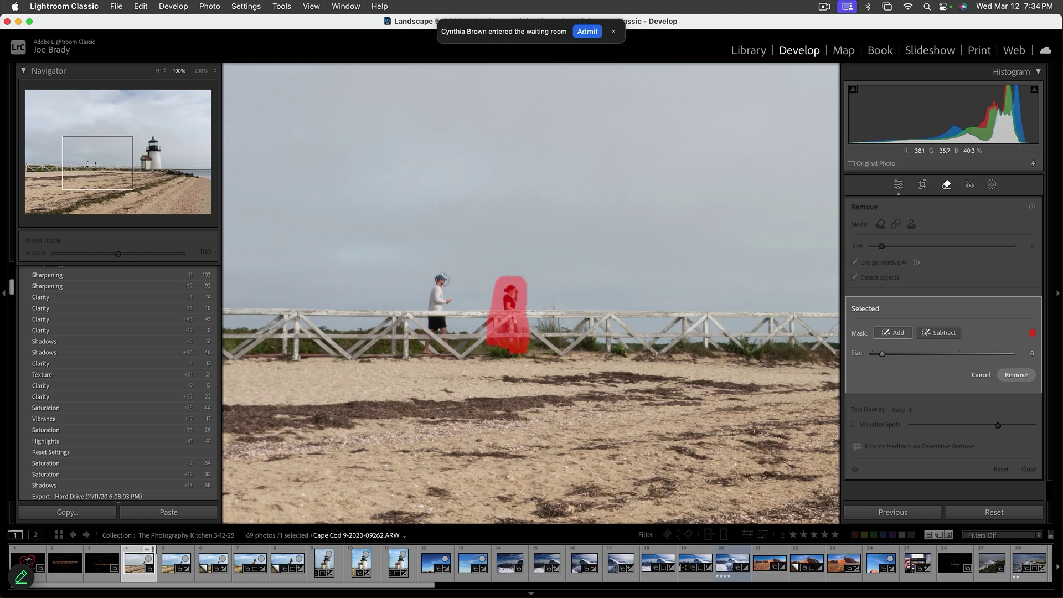
mouse_move(441, 280)
left_mouse_down()
mouse_move(424, 348)
mouse_move(438, 352)
mouse_move(453, 343)
mouse_move(444, 302)
left_mouse_up()
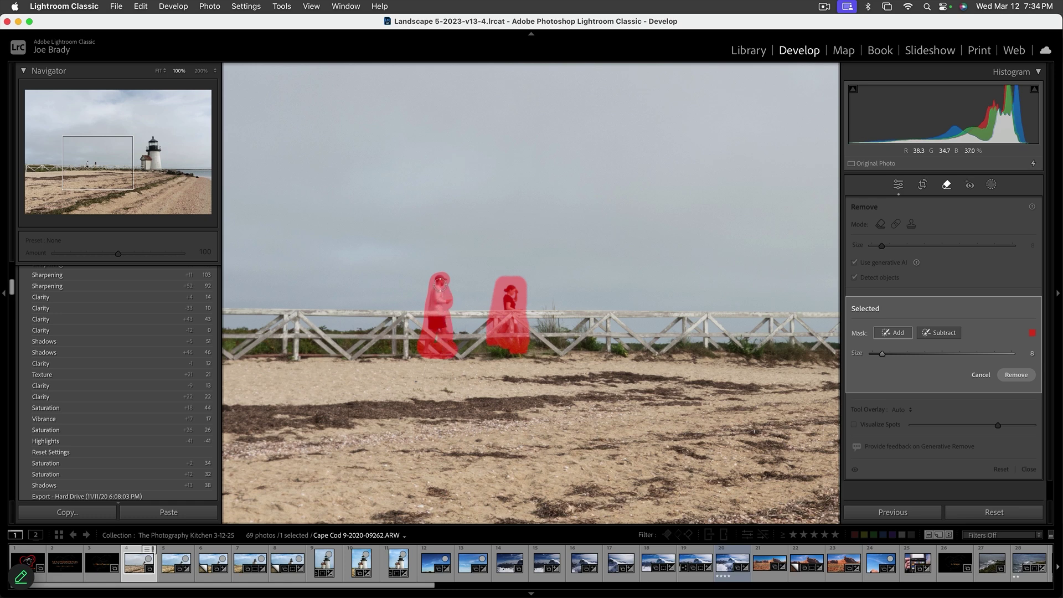
left_click(1012, 376)
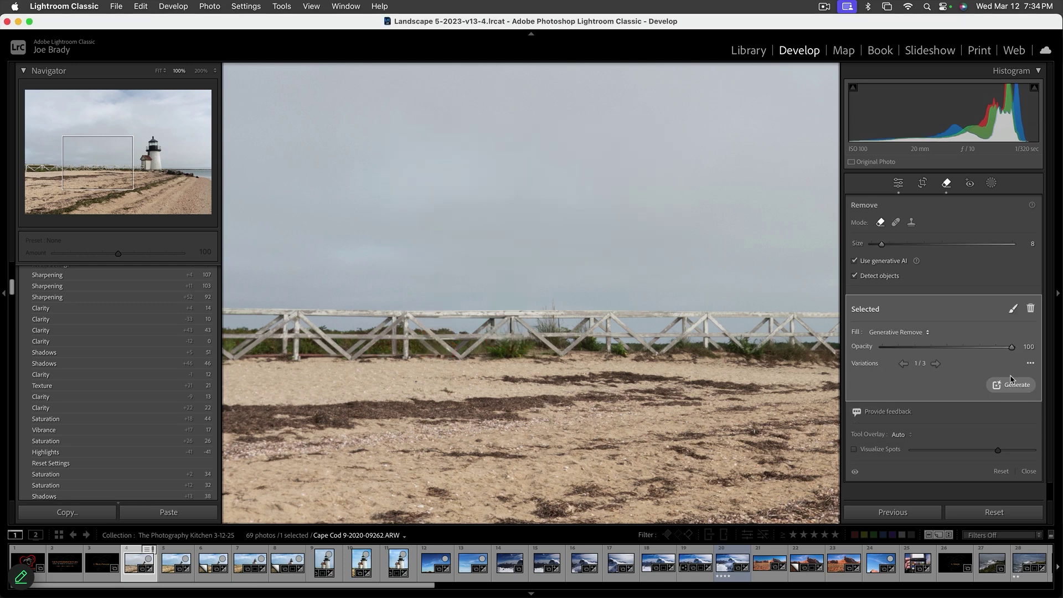
Step: Compare the generated fence variations, keep variation 3, and leave the Remove tool
left_click(935, 364)
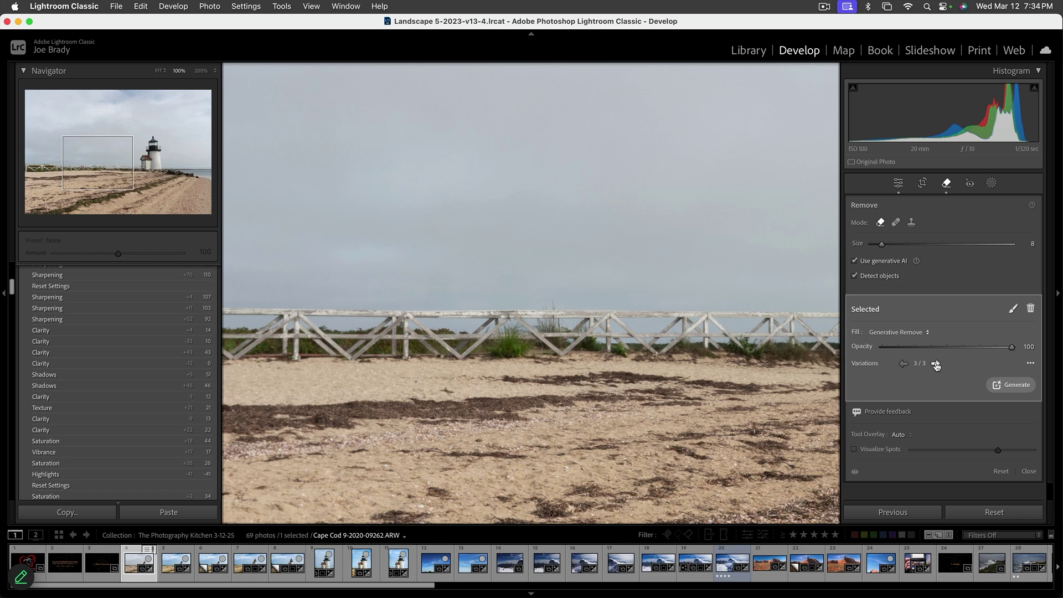
left_click(935, 364)
left_click(935, 364)
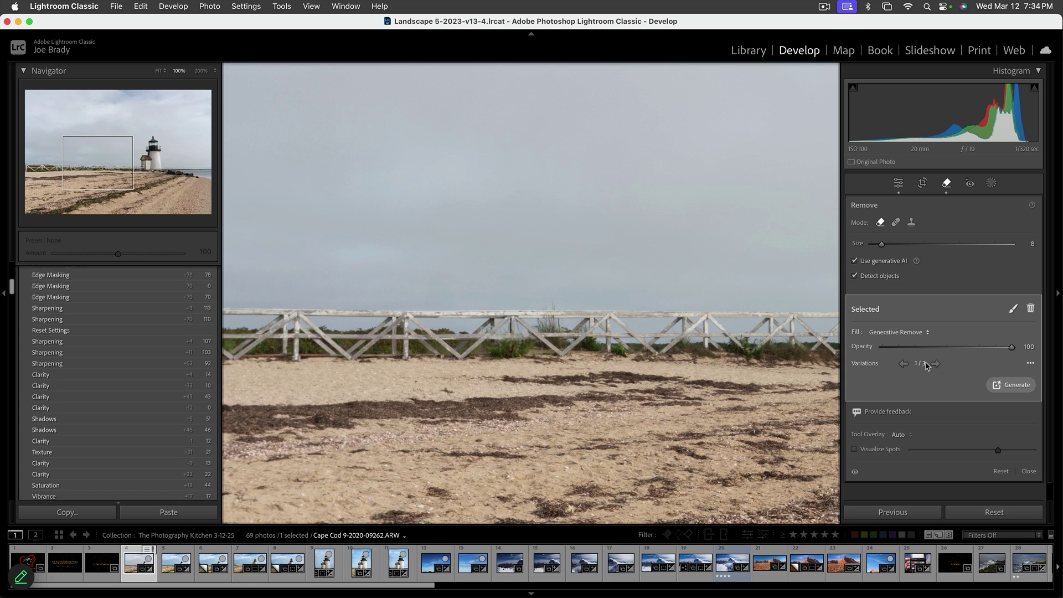
left_click(904, 364)
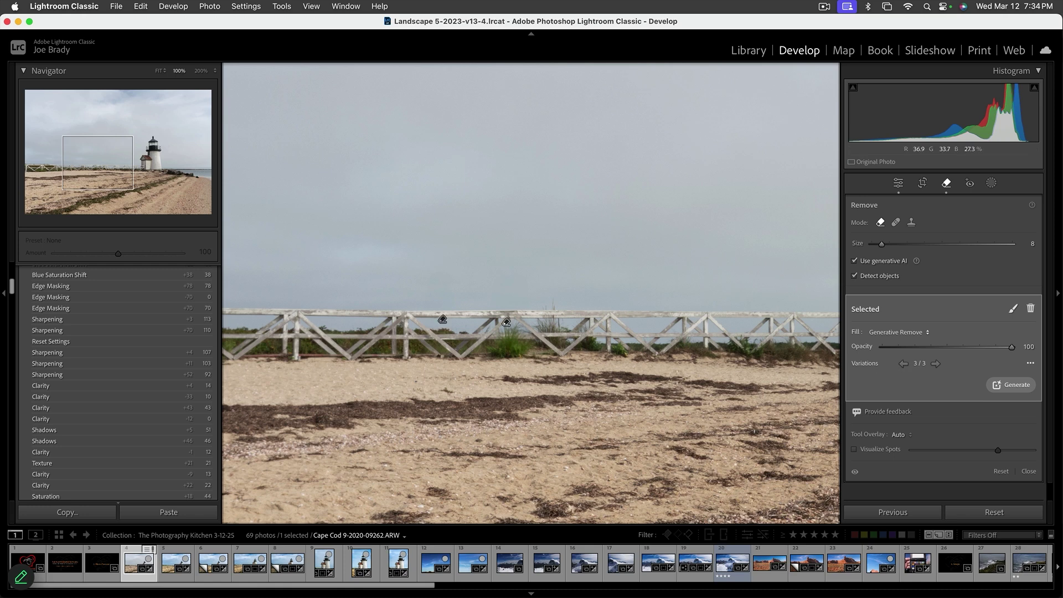
key("q")
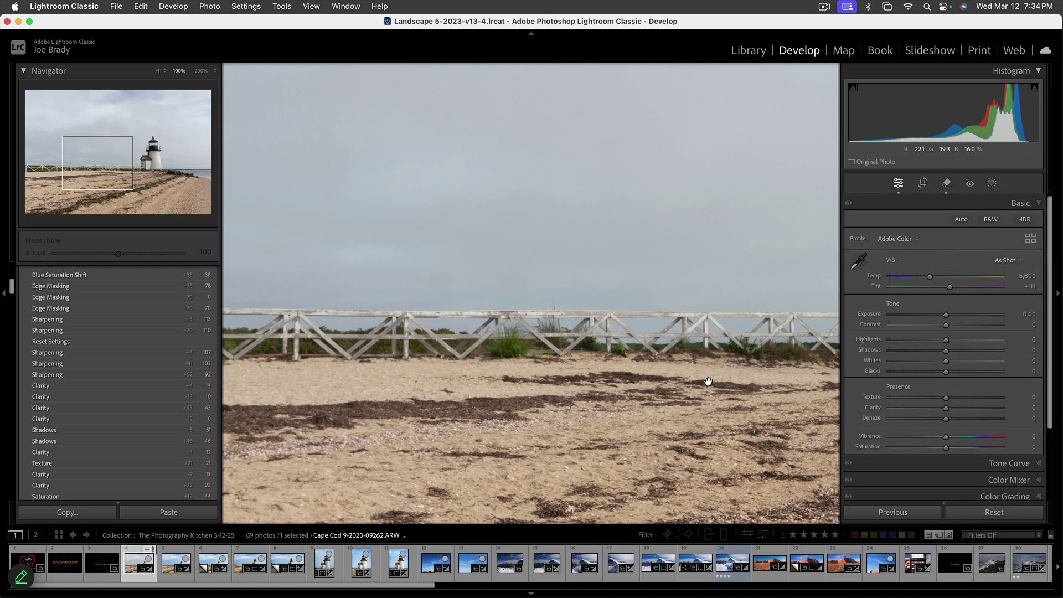
Step: Apply the Adaptive Color profile and set the photo's exposure to +0.25 with the histogram expanded
key("super+0")
left_click(736, 402)
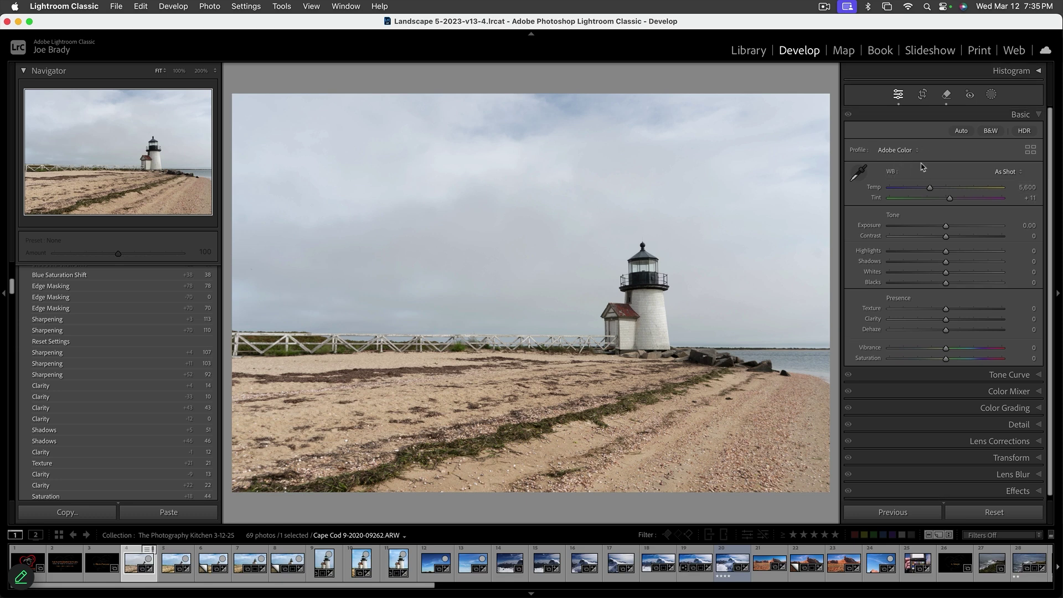
left_click(901, 155)
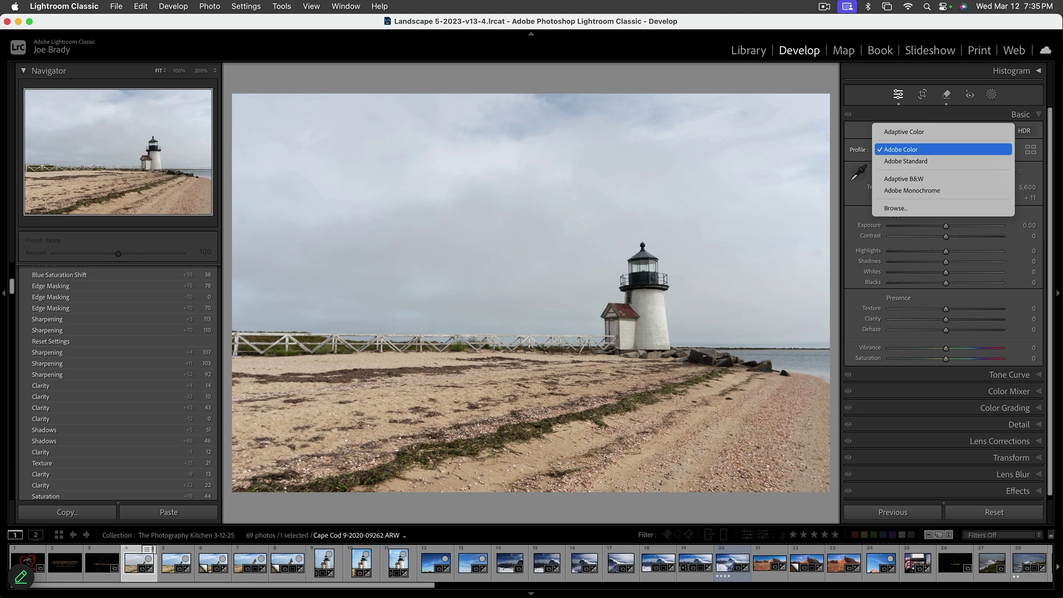
left_click(904, 131)
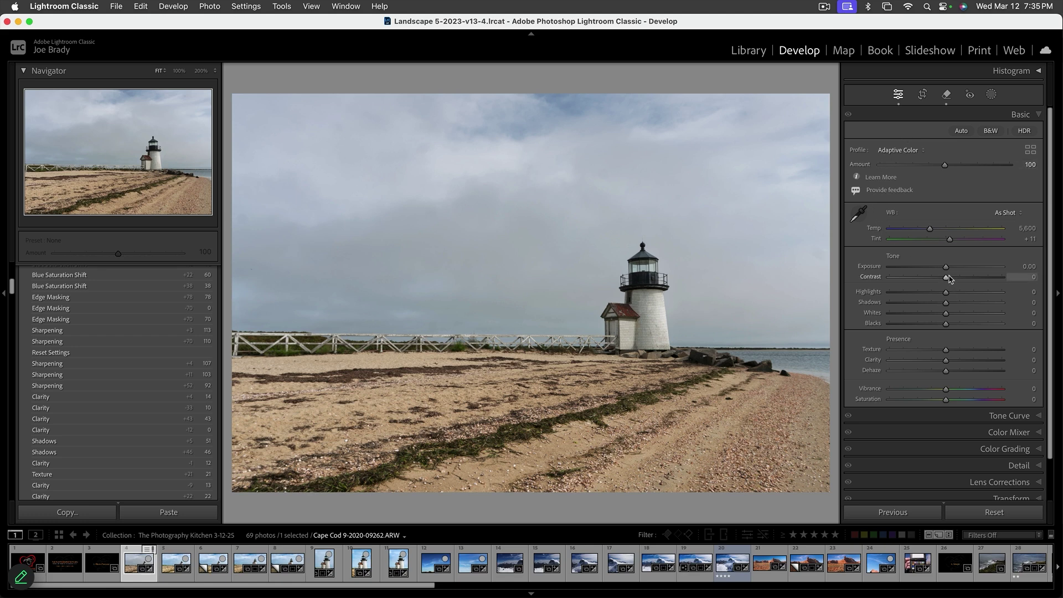
left_click_drag(946, 270, 950, 270)
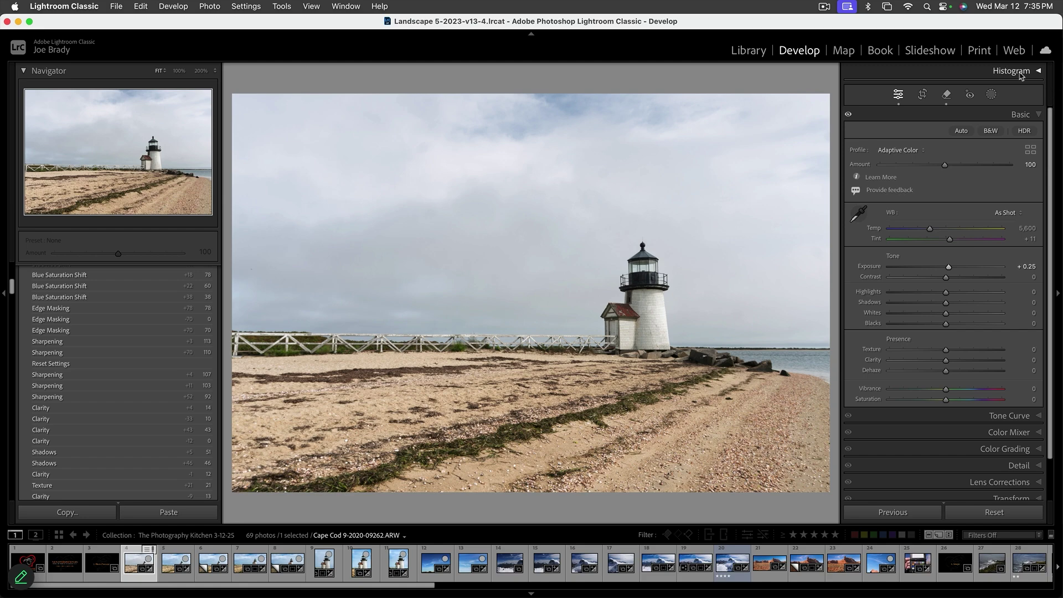
left_click(1040, 75)
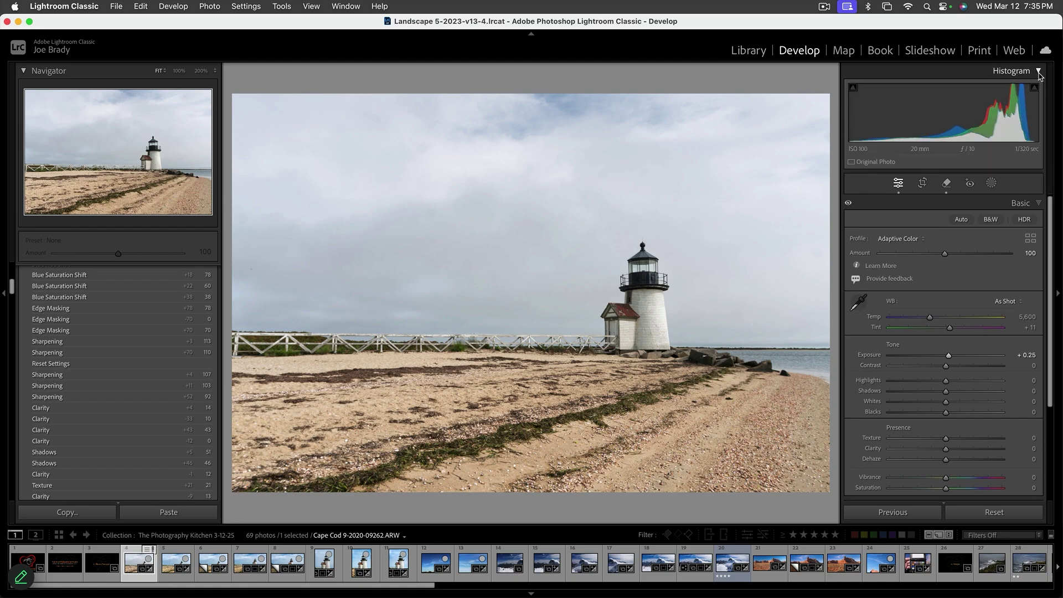
Step: Create a Select Sky mask and set its exposure to 0.20 and shadows to −58
left_click(655, 314)
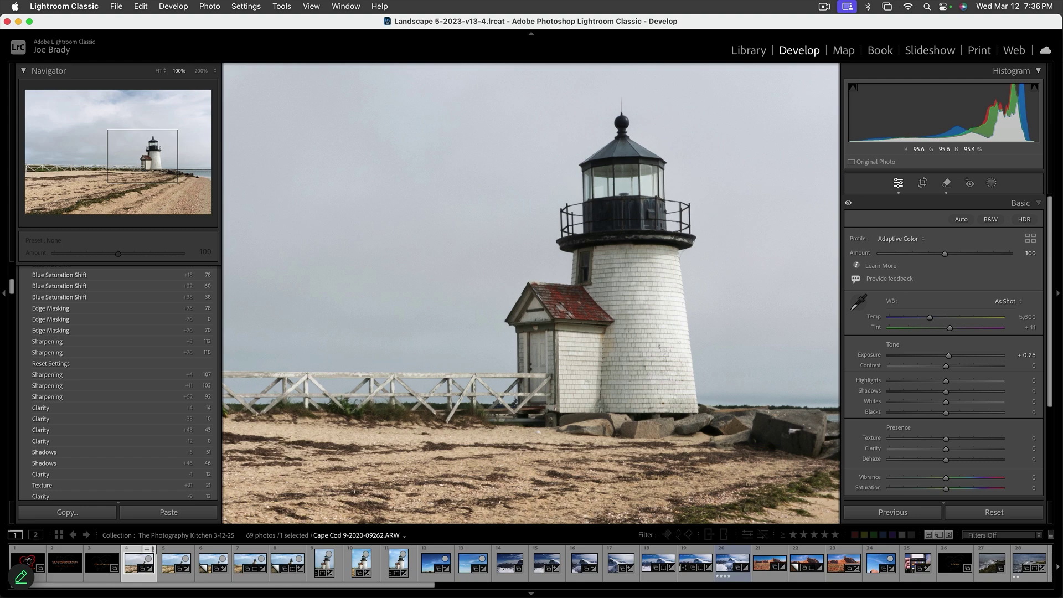
left_click(678, 304)
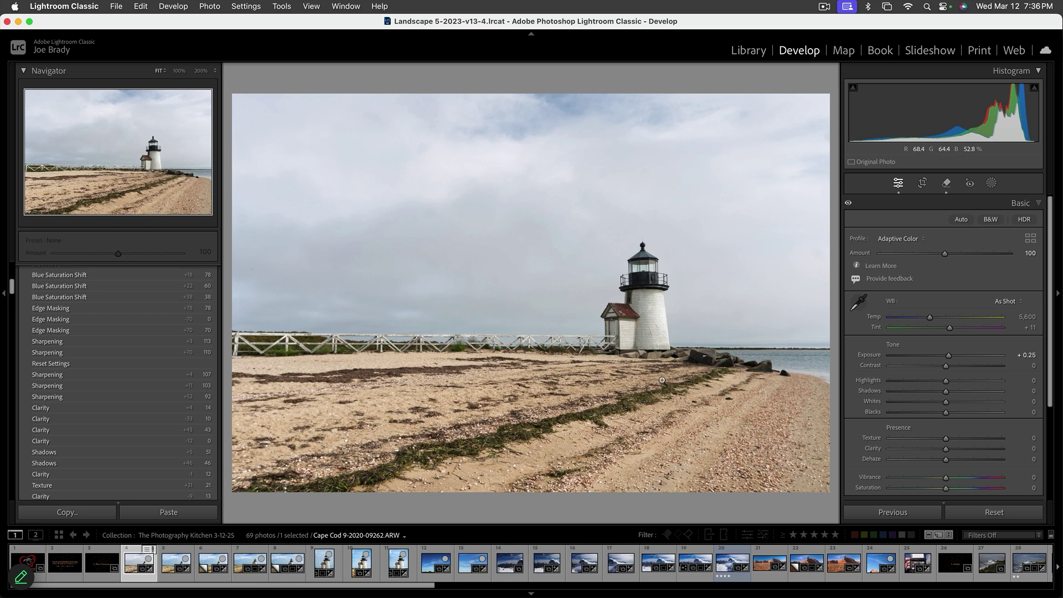
left_click(648, 287)
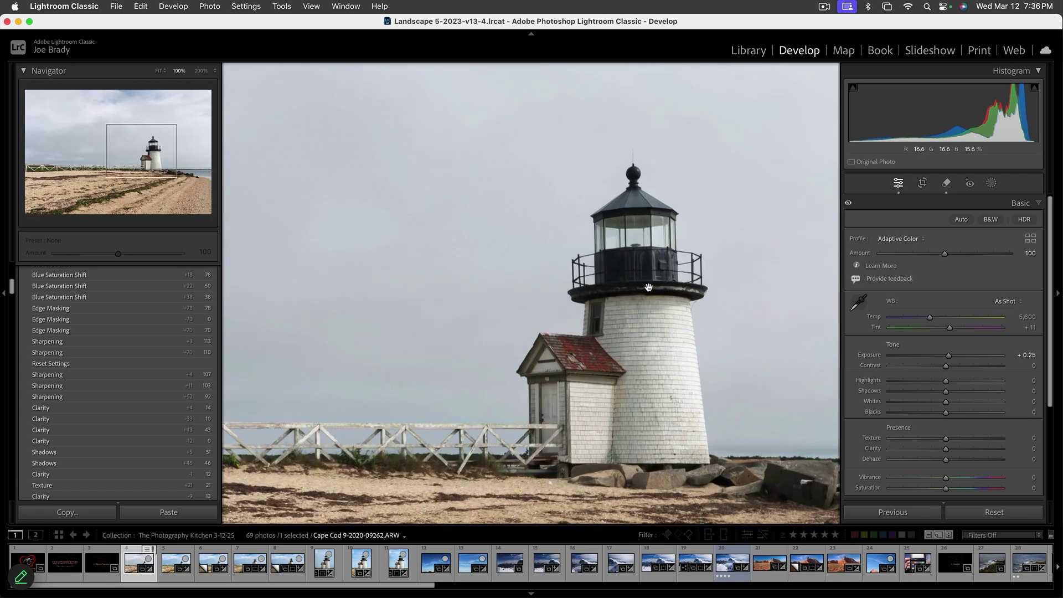
left_click(739, 257)
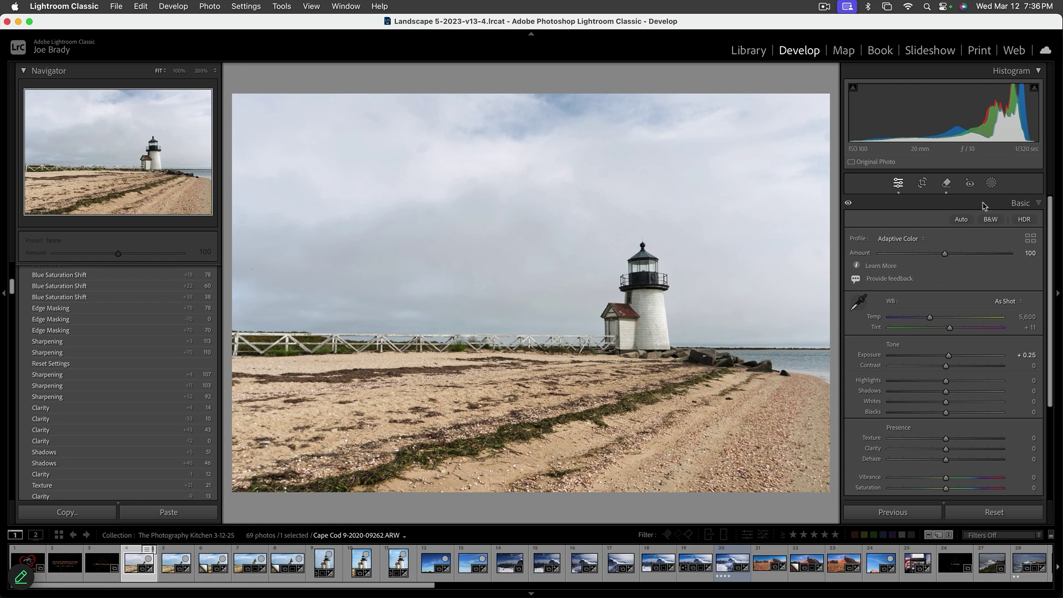
left_click(990, 183)
left_click(947, 225)
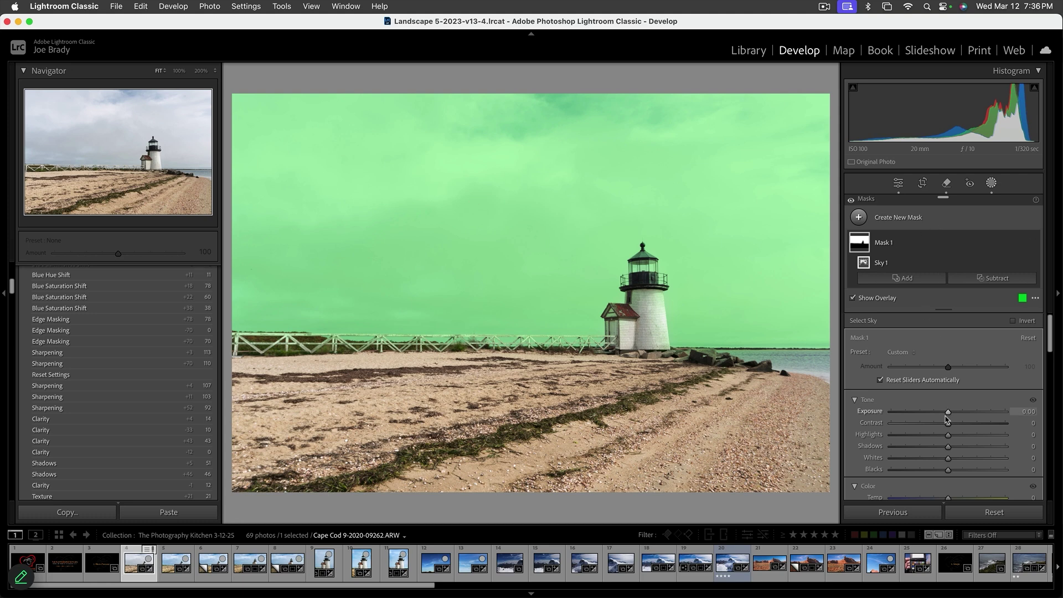
left_click_drag(947, 417, 918, 449)
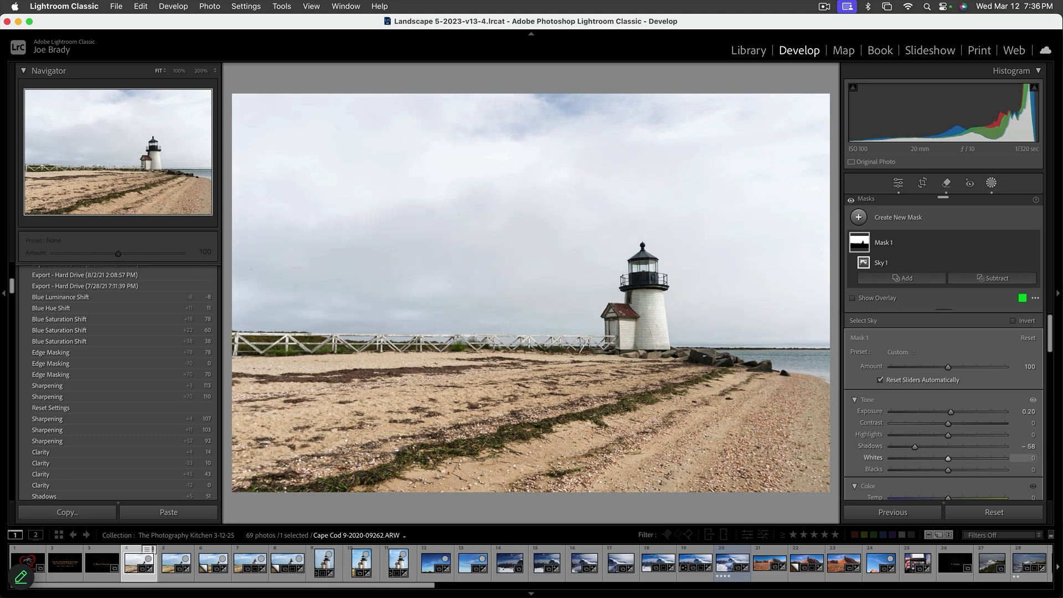
Step: Set the sky mask's Dehaze to 28 and its temperature to −5
scroll(968, 461, "down", 3)
scroll(973, 461, "down", 3)
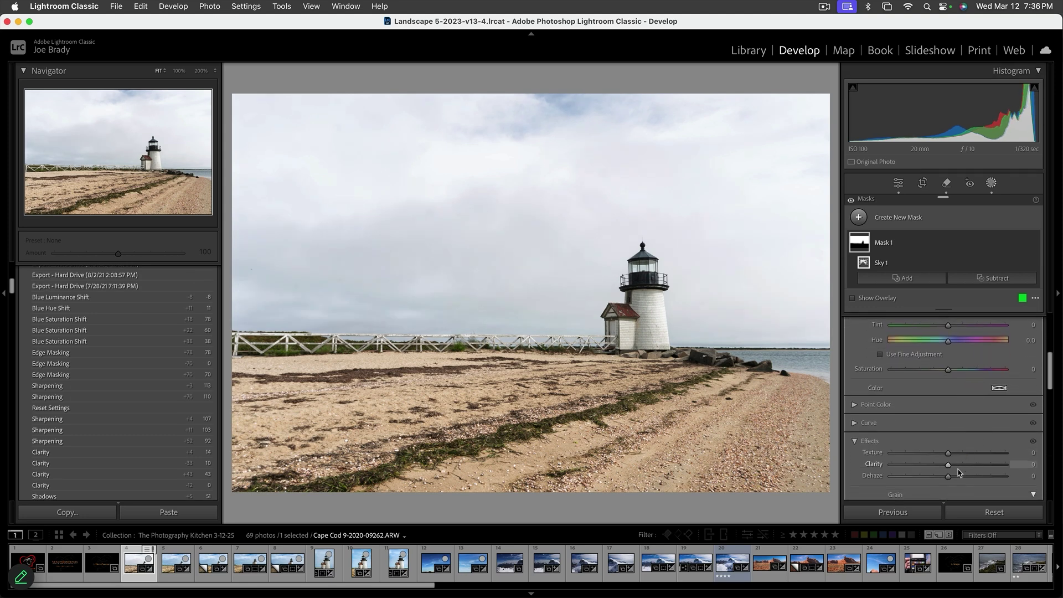
left_click_drag(962, 480, 966, 478)
left_click_drag(967, 476, 964, 476)
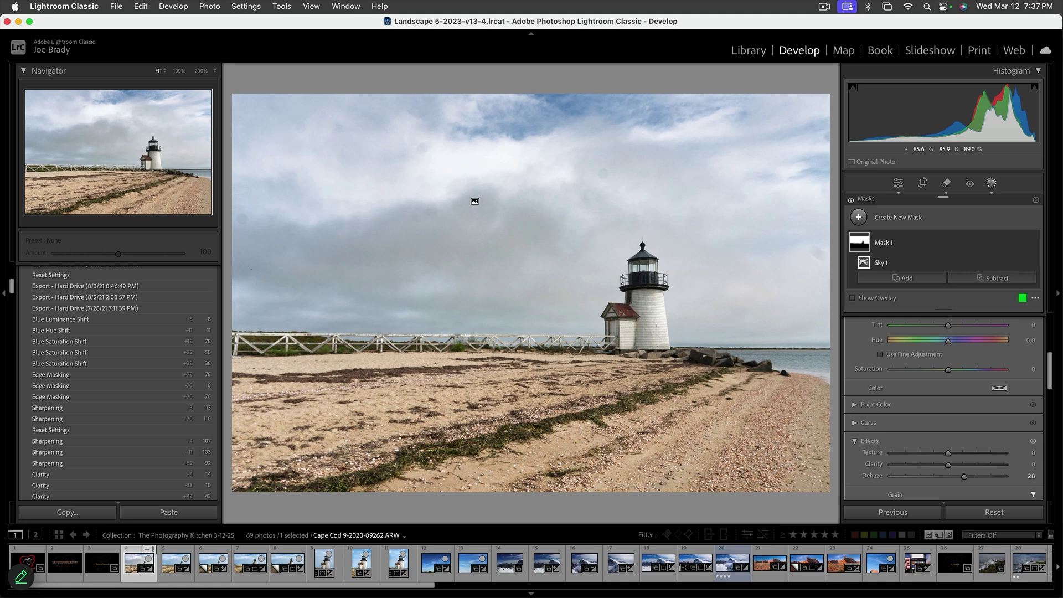
scroll(934, 361, "up", 3)
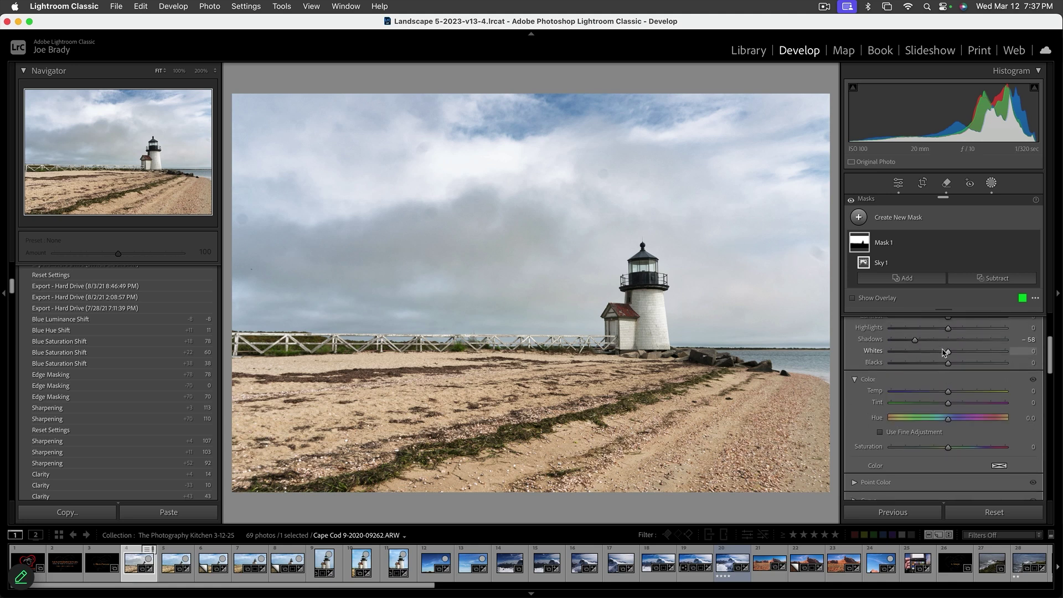
scroll(934, 361, "up", 1)
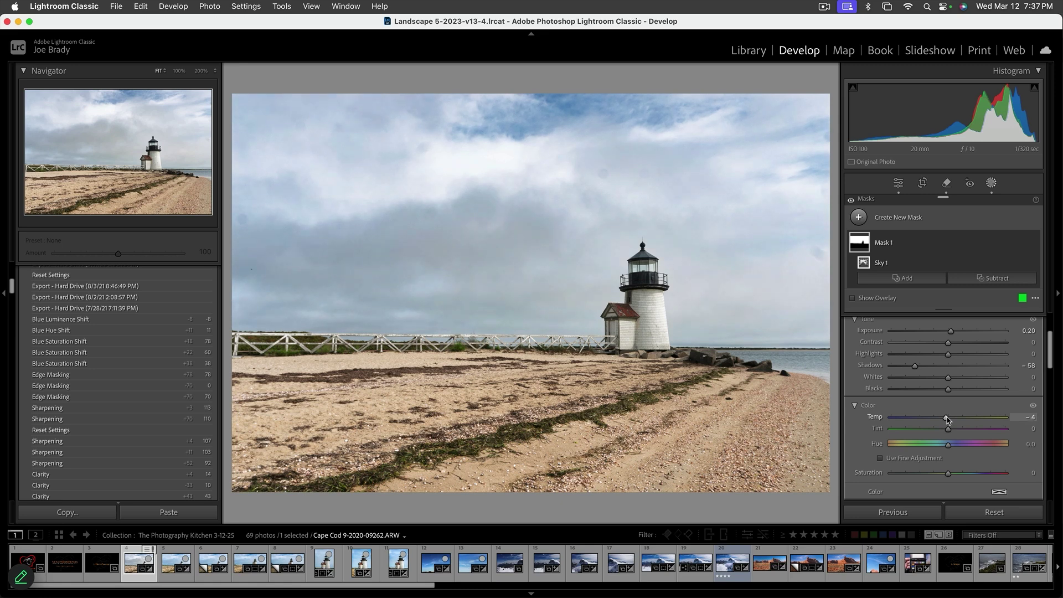
left_click_drag(946, 419, 946, 419)
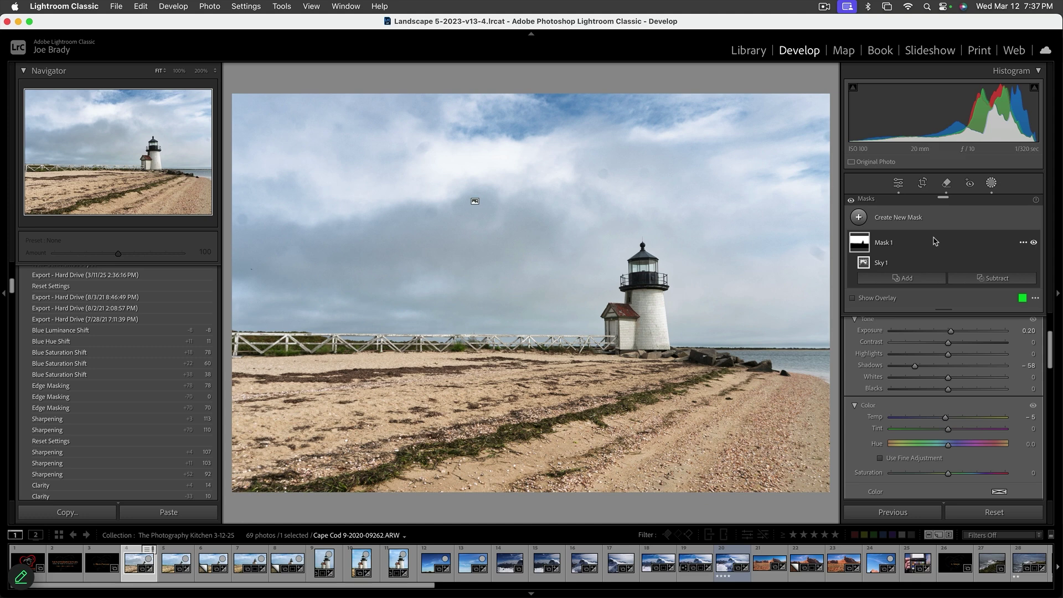
Step: Switch the Remove tool to Heal mode and visualize spots in the sky with a raised threshold, comparing against the normal view
key("shift+w")
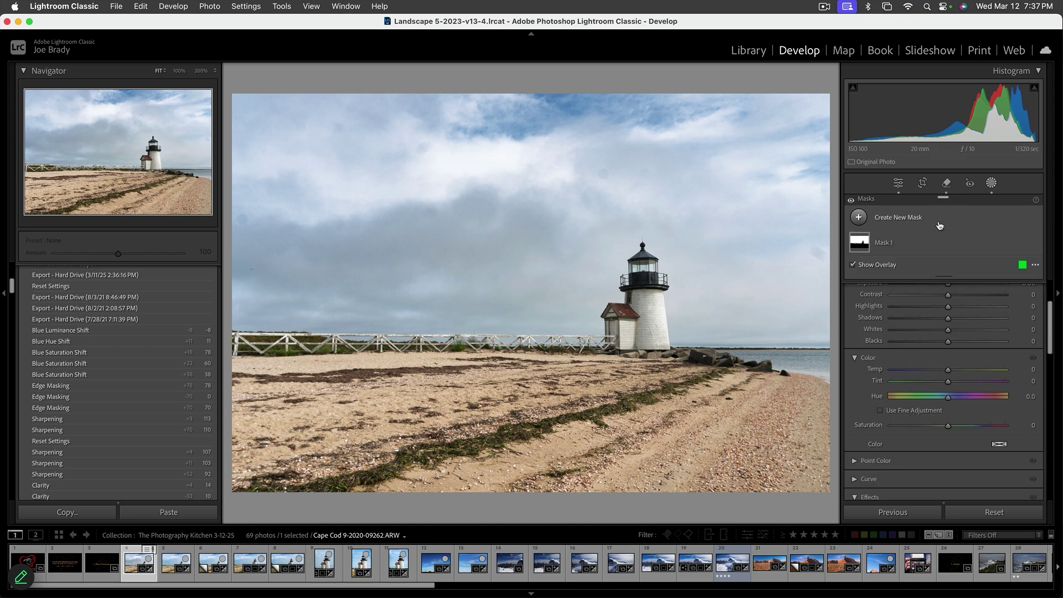
left_click(946, 183)
left_click(896, 222)
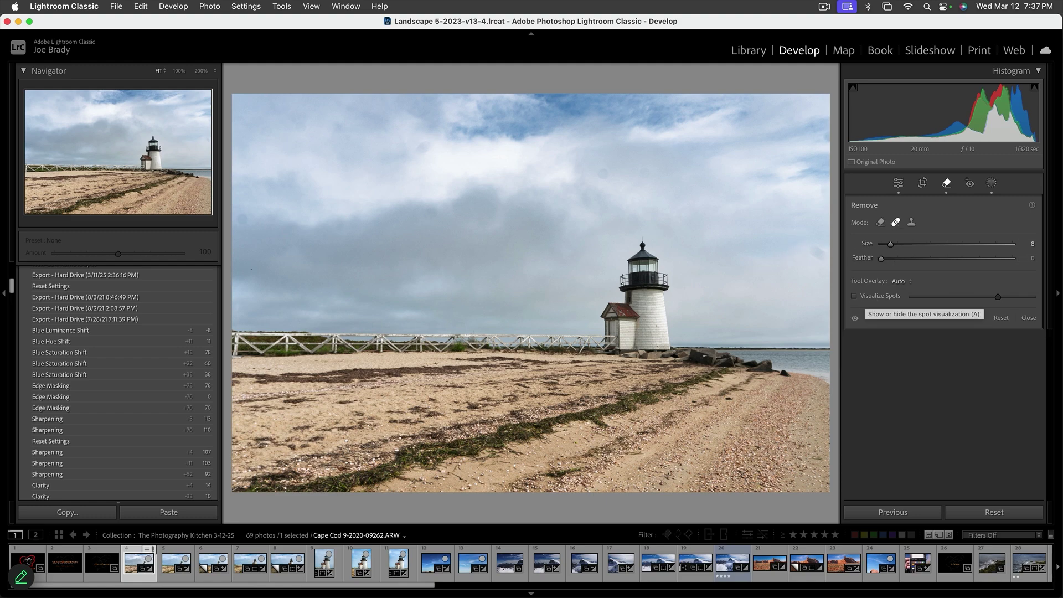
left_click(854, 297)
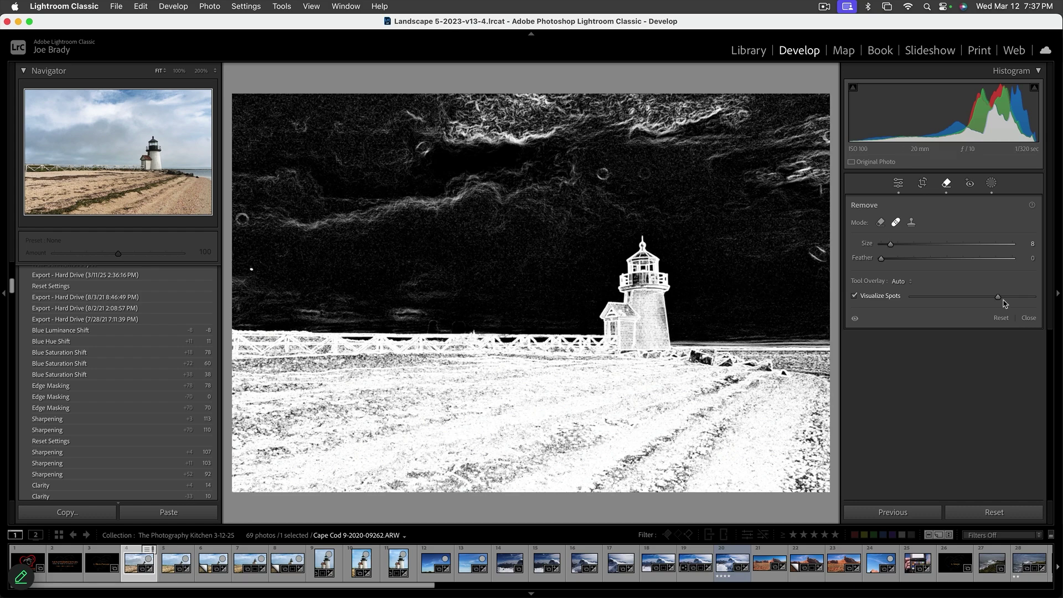
left_click_drag(999, 300, 1008, 299)
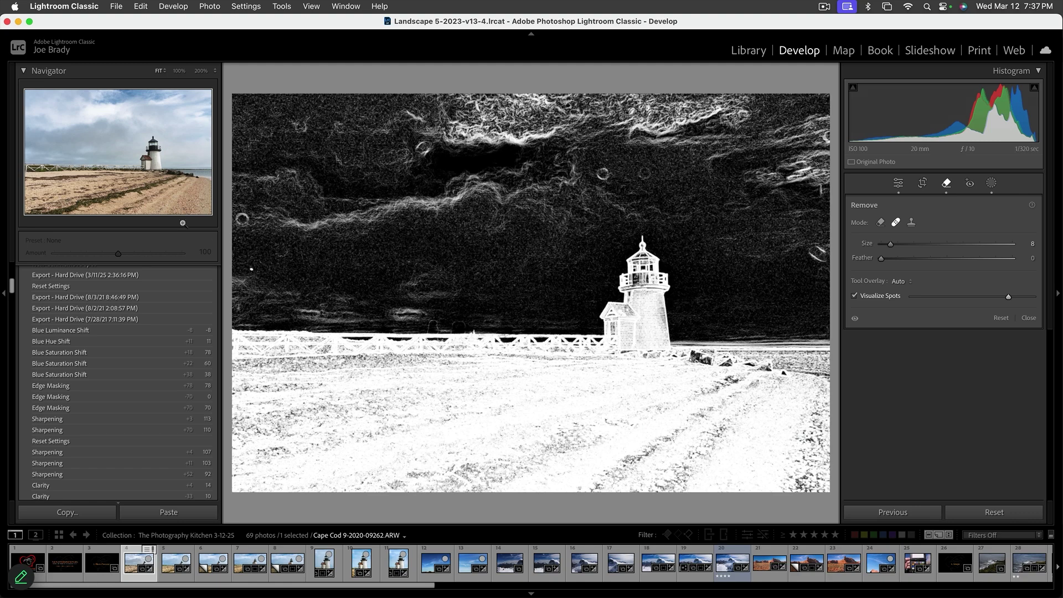
key("a")
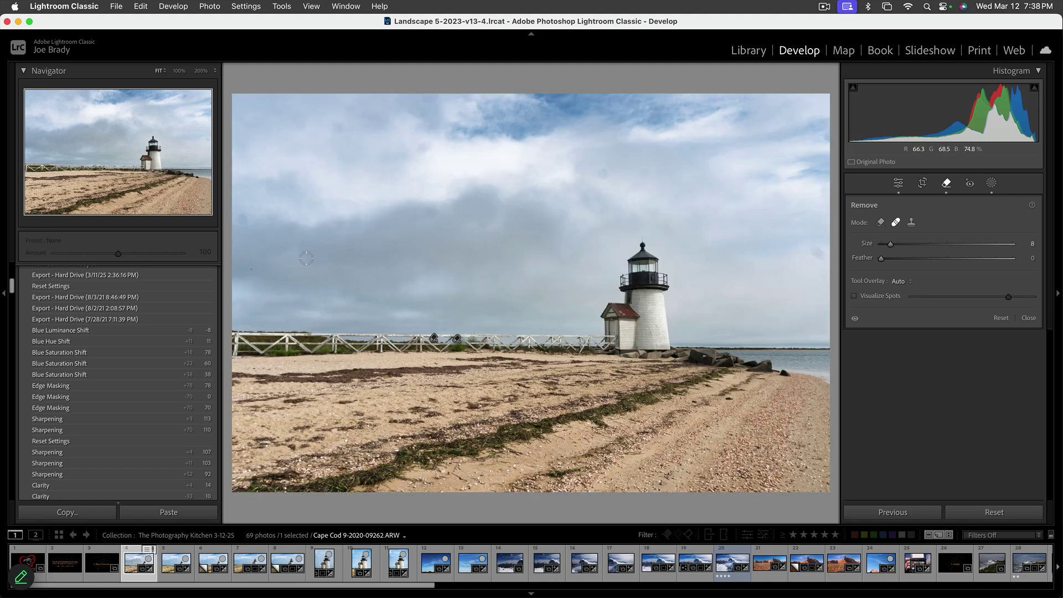
key("a")
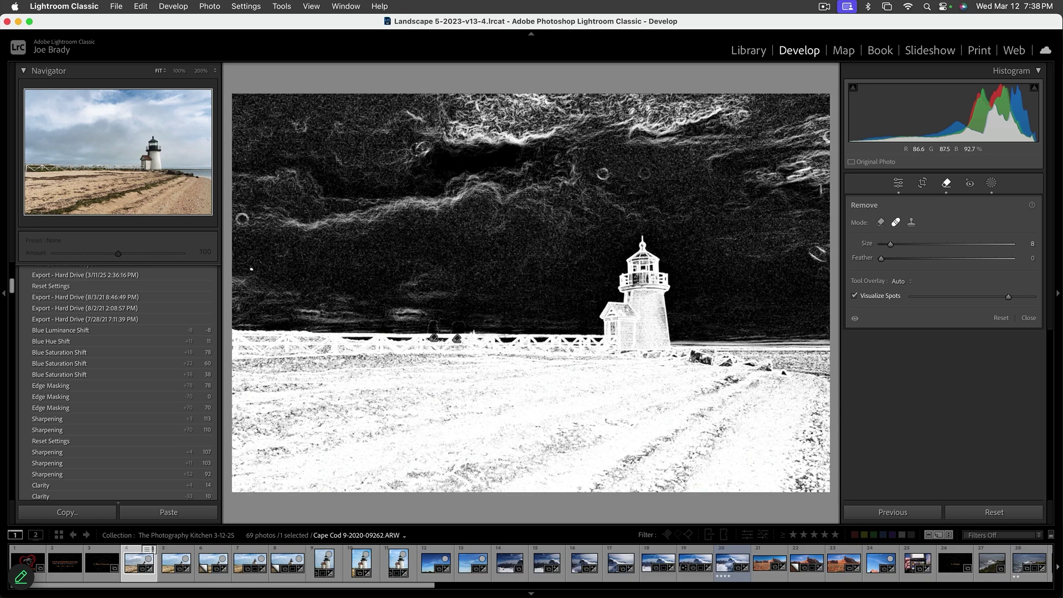
Step: Heal the dust spots across the sky with a size 9 brush, alternating between the spot visualization and normal view, and close the Remove tool
key("a")
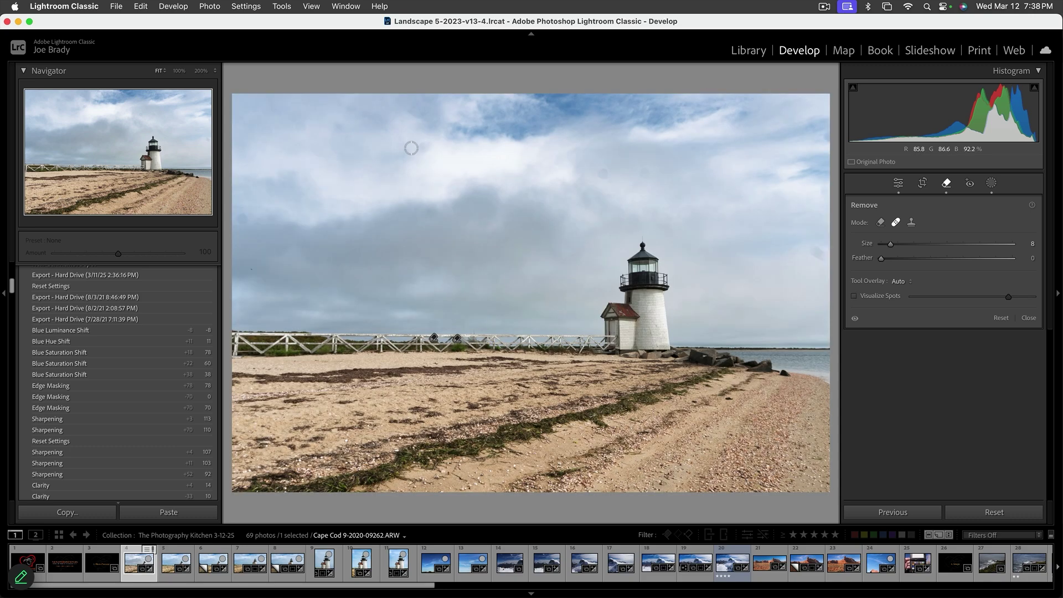
key("a")
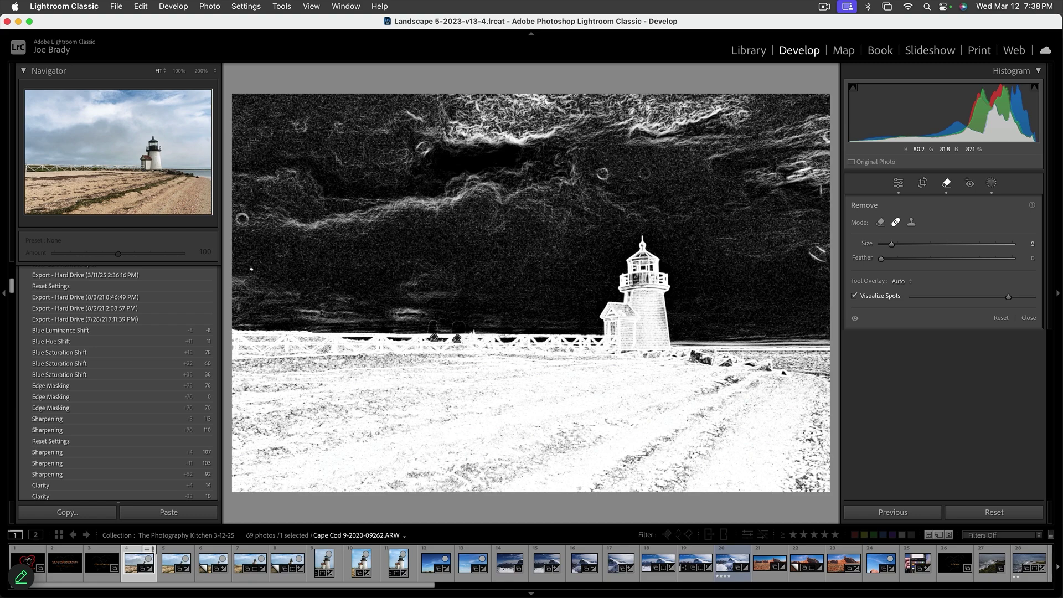
scroll(604, 174, "up", 1)
left_click(603, 173)
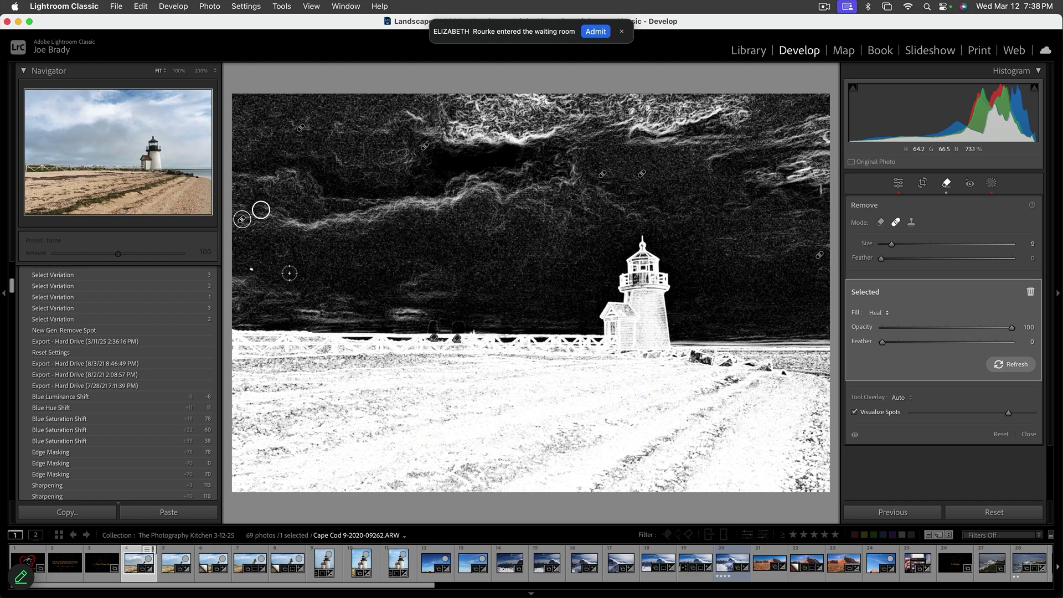
key("a")
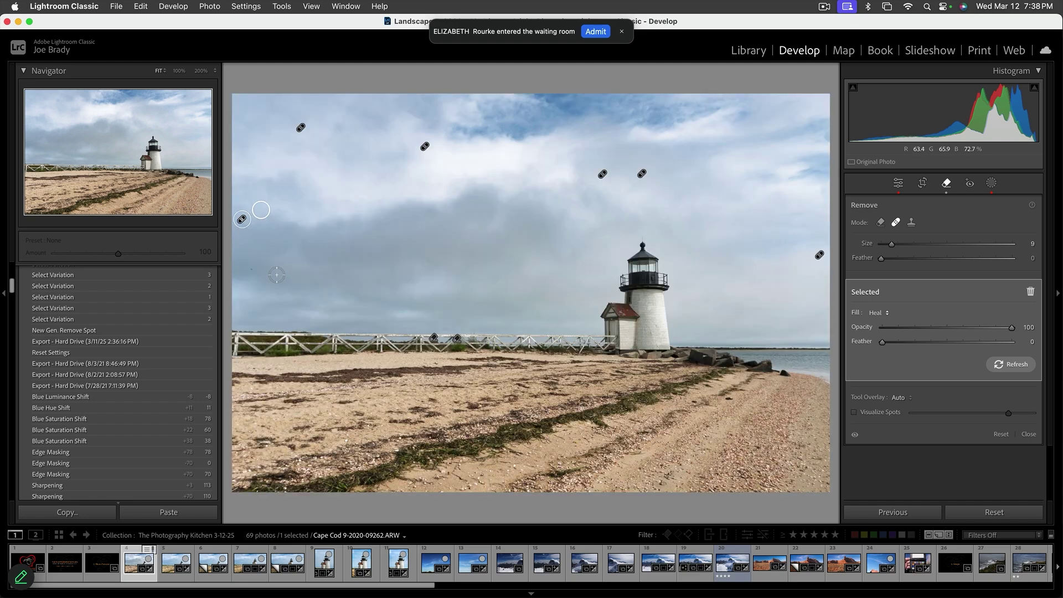
key("a")
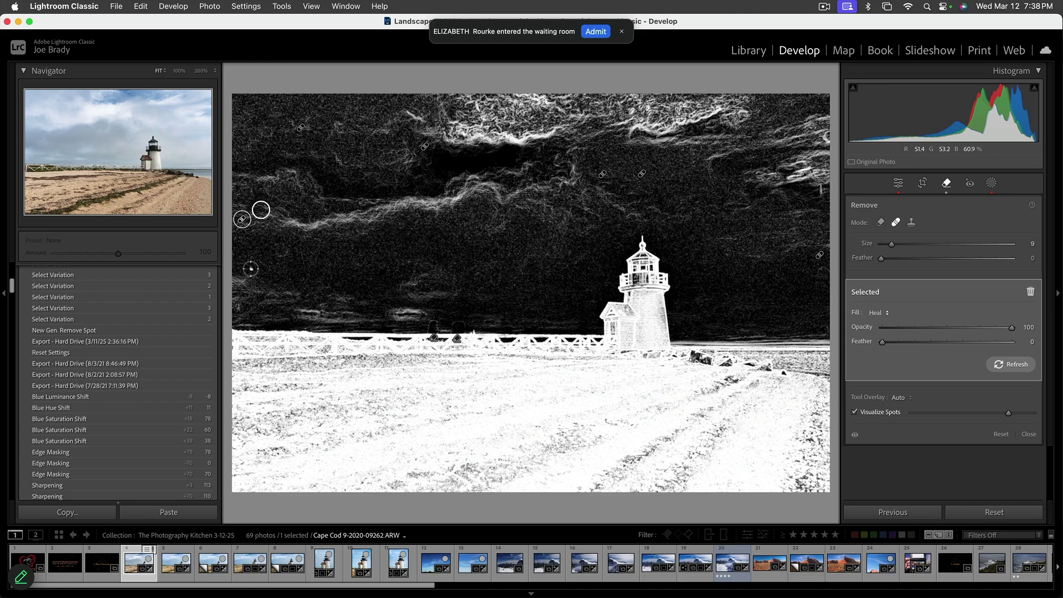
left_click(282, 252)
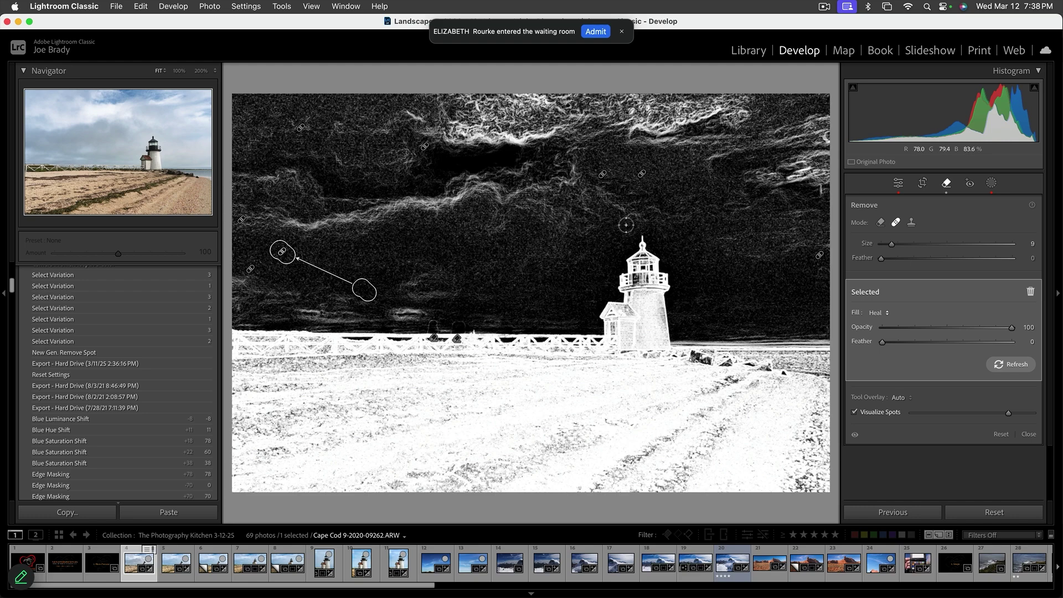
key("a")
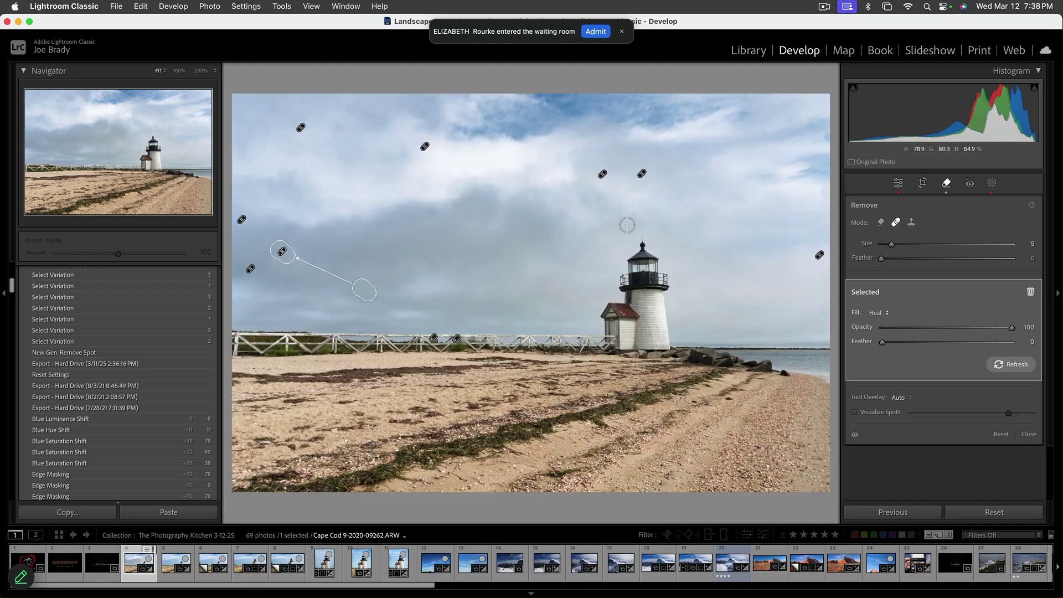
key("q")
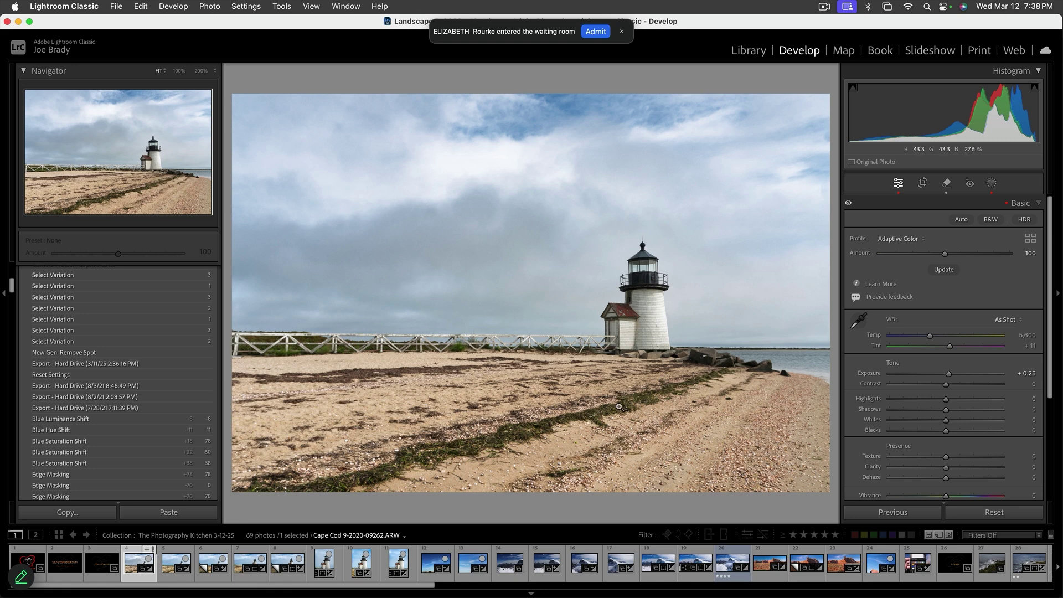
Step: Create a second Select Sky mask, invert it to cover the foreground, and subtract the lighthouse from it with Select Subject
left_click(992, 183)
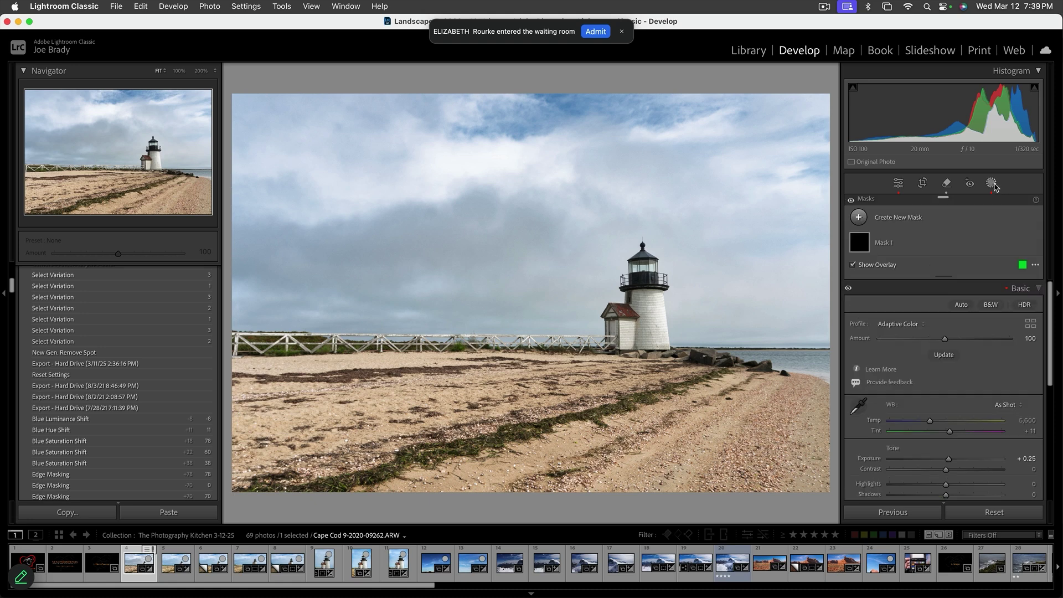
left_click(919, 217)
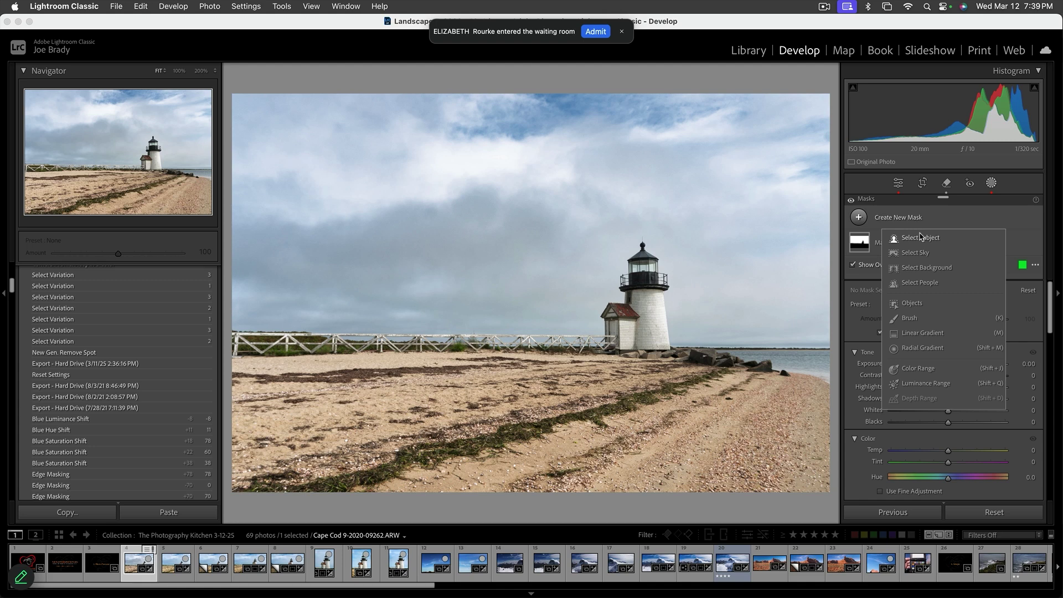
left_click(921, 257)
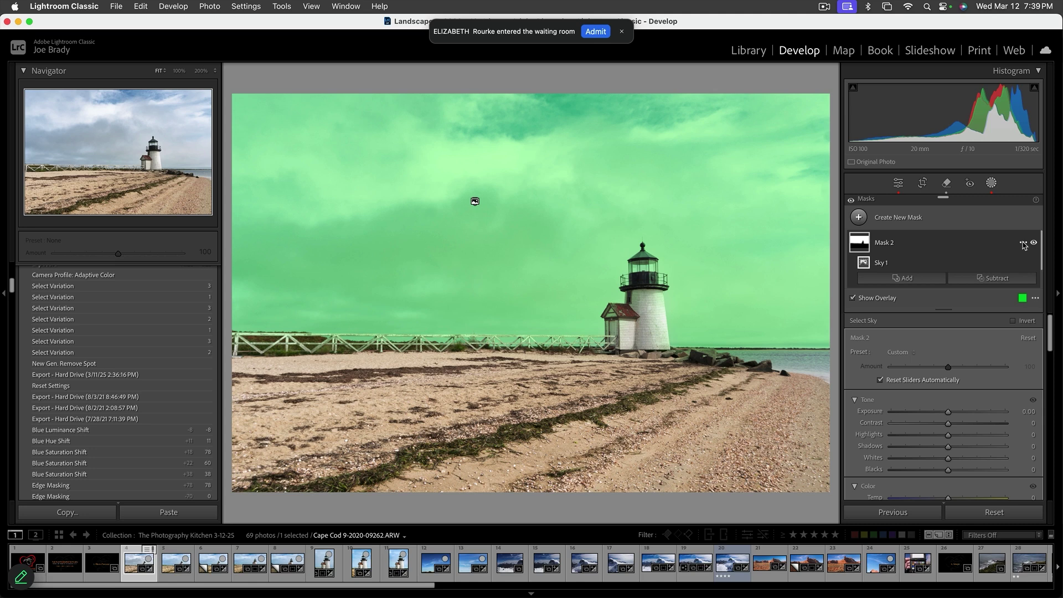
left_click(1022, 245)
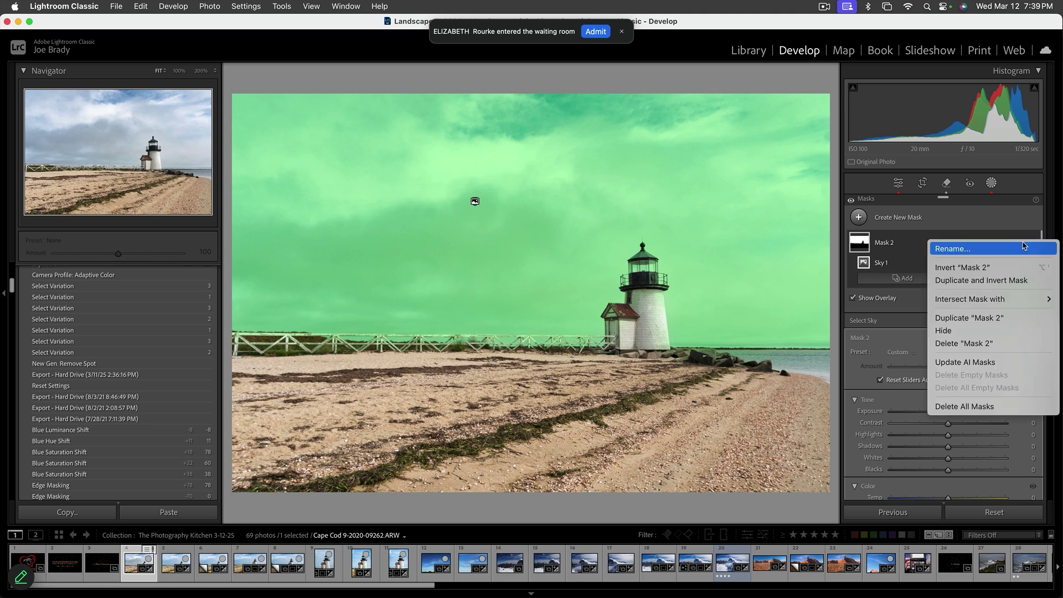
left_click(978, 268)
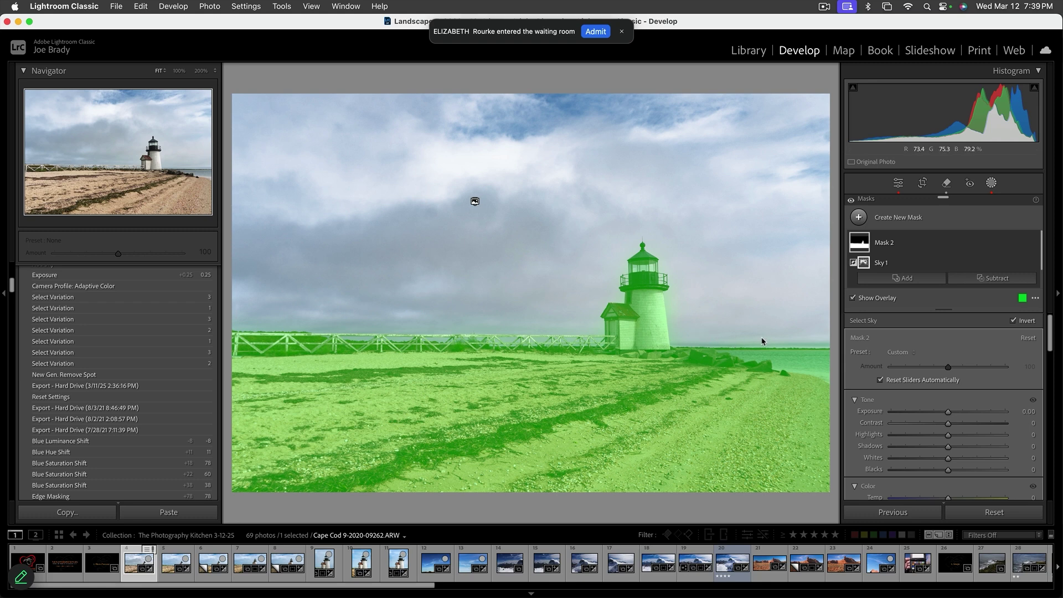
left_click(981, 279)
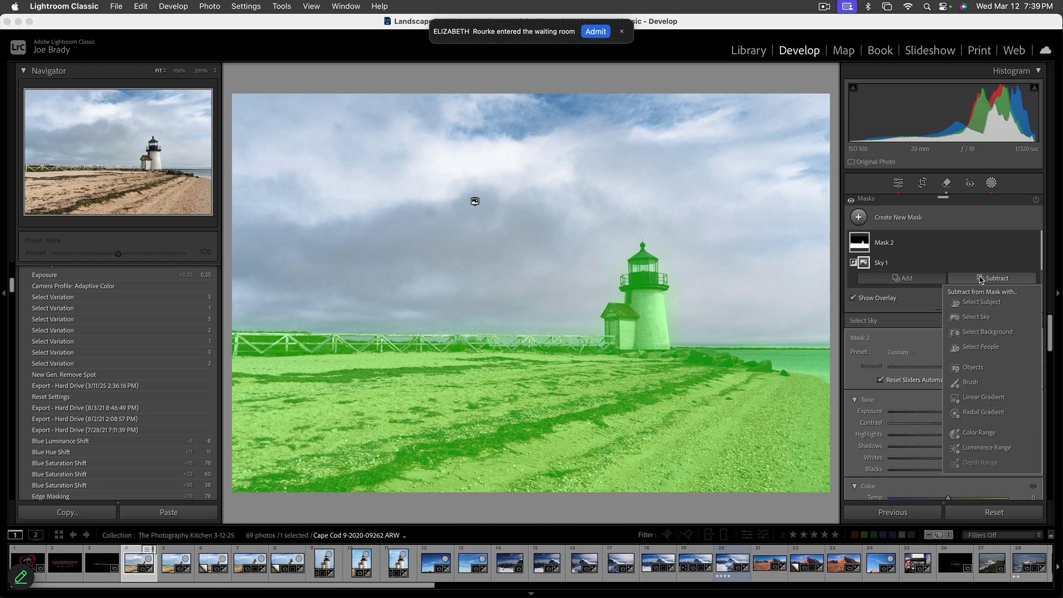
left_click(976, 303)
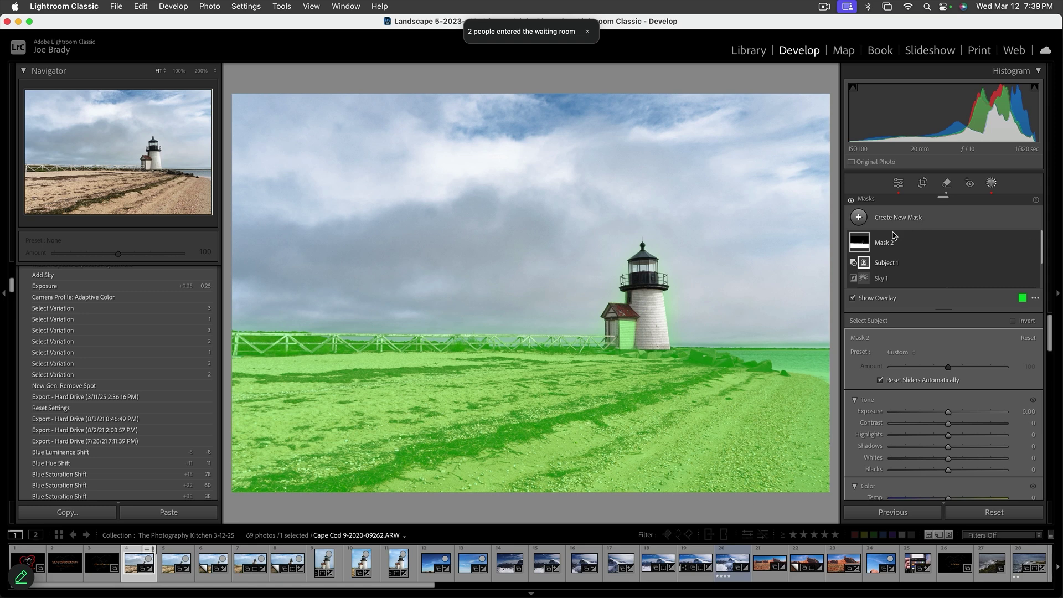
Step: Subtract the lighthouse's small entry building and the spill around the tower from the foreground mask with a size 7 brush
scroll(950, 252, "down", 2)
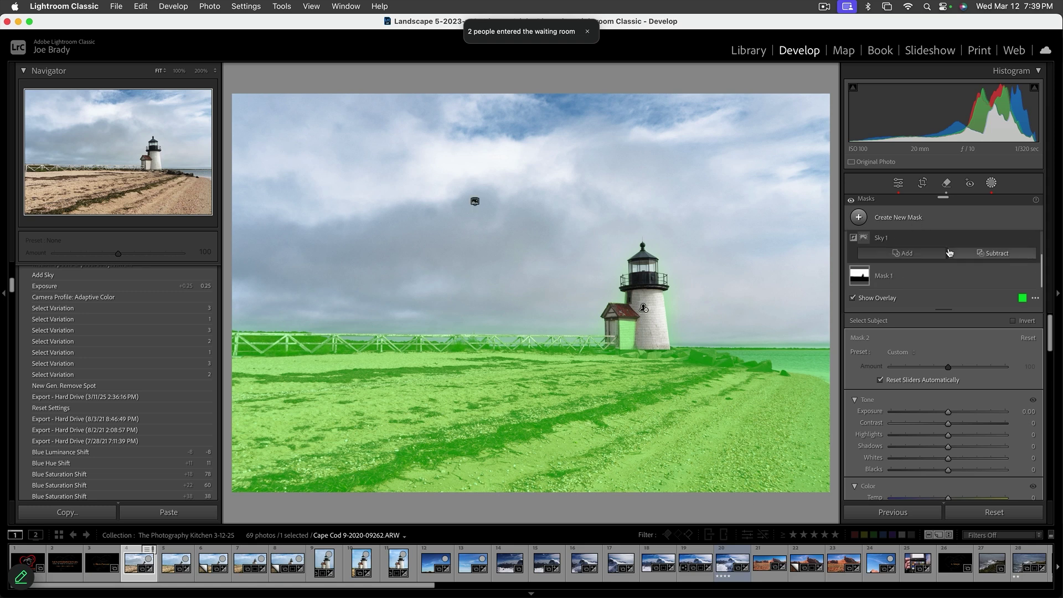
left_click(992, 253)
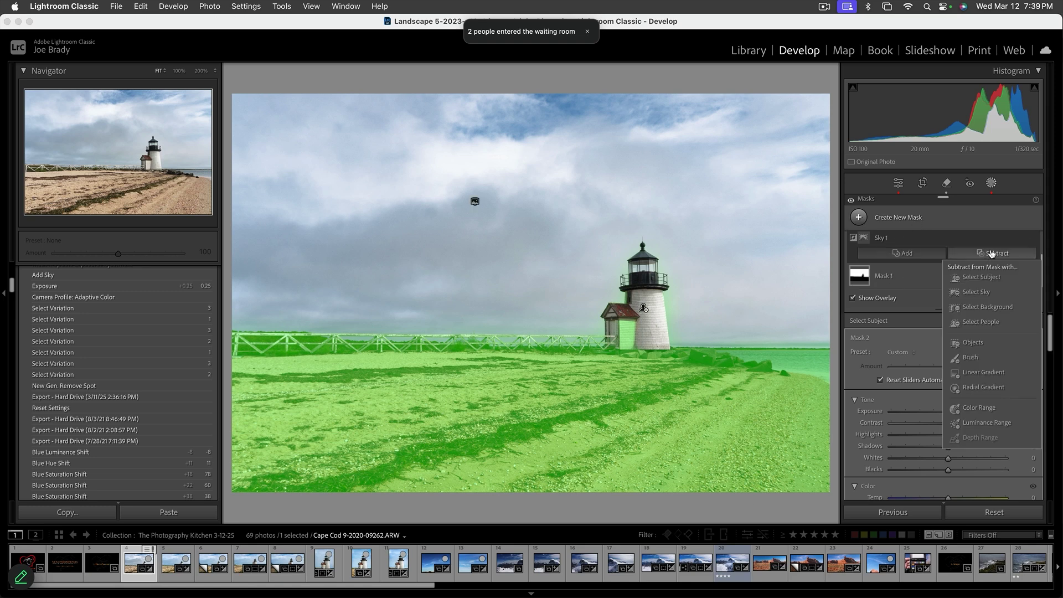
left_click(972, 357)
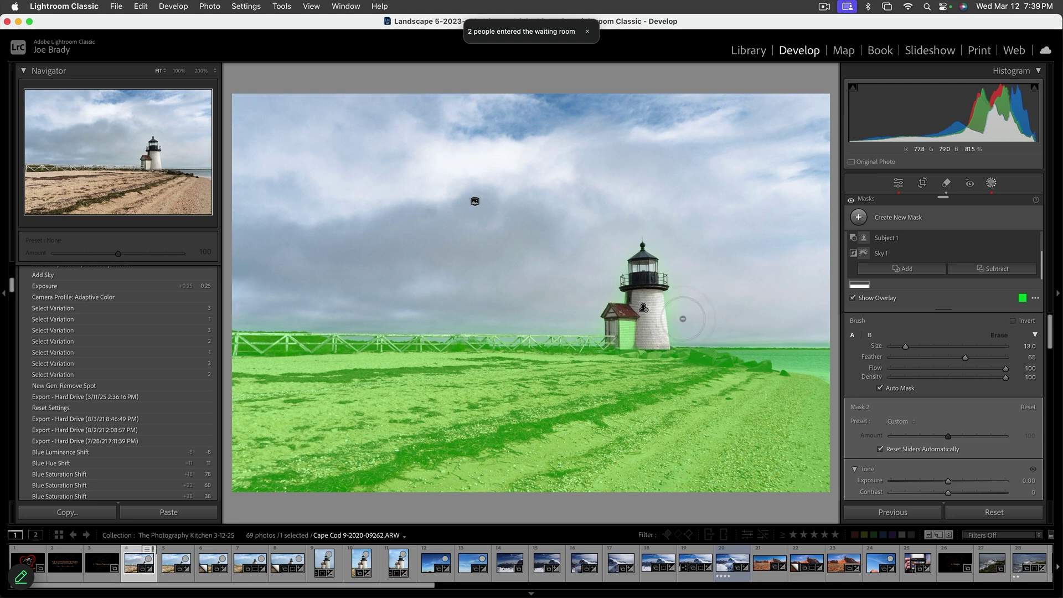
mouse_move(682, 319)
left_mouse_down()
mouse_move(677, 332)
mouse_move(653, 247)
mouse_move(631, 280)
mouse_move(628, 336)
left_mouse_up()
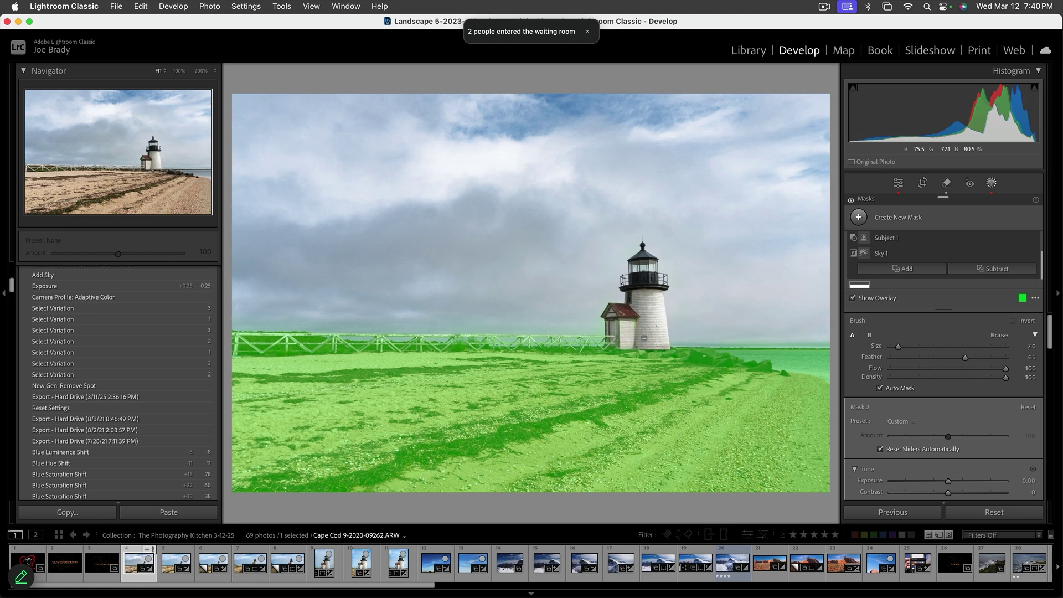
mouse_move(636, 285)
left_mouse_down()
mouse_move(620, 311)
mouse_move(643, 307)
left_mouse_up()
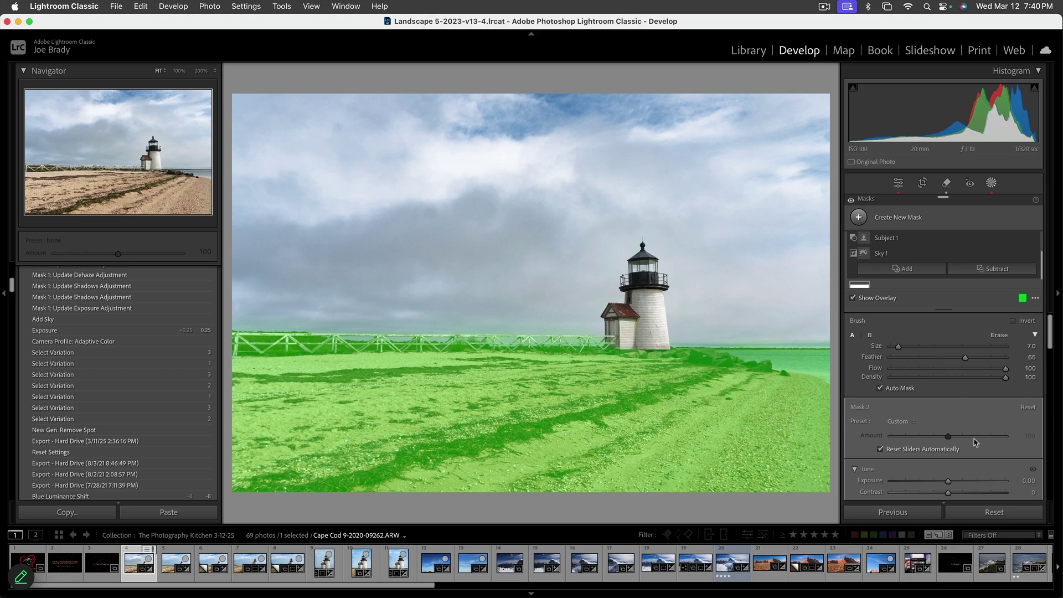
Step: Set the foreground mask's exposure to 0.22, shadows to 22, saturation to 25 and temperature to 8
scroll(975, 443, "down", 4)
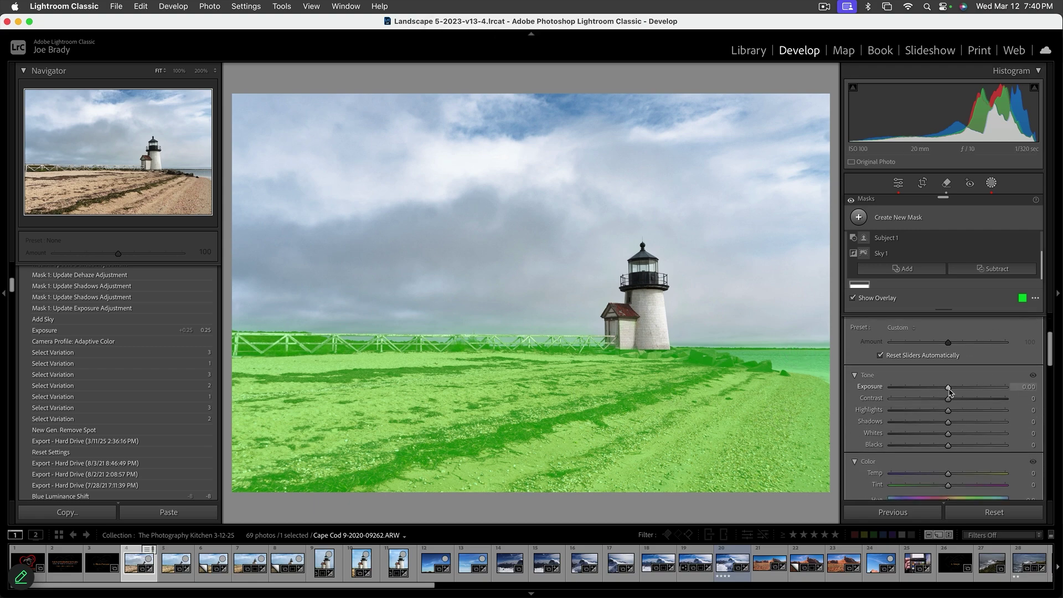
mouse_move(949, 391)
left_mouse_down()
mouse_move(961, 424)
mouse_move(953, 390)
left_mouse_up()
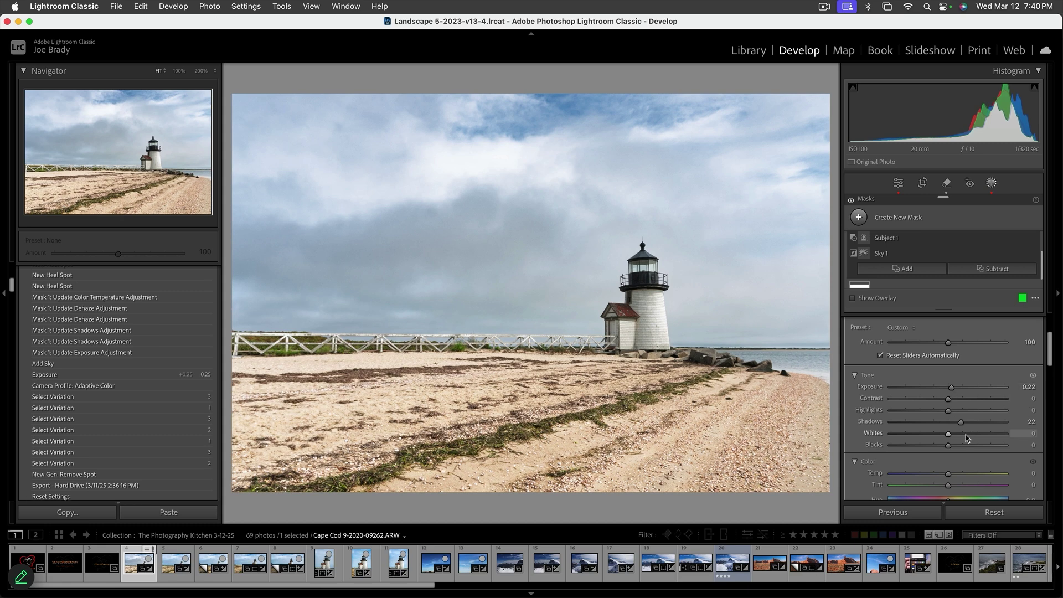
scroll(959, 474, "down", 3)
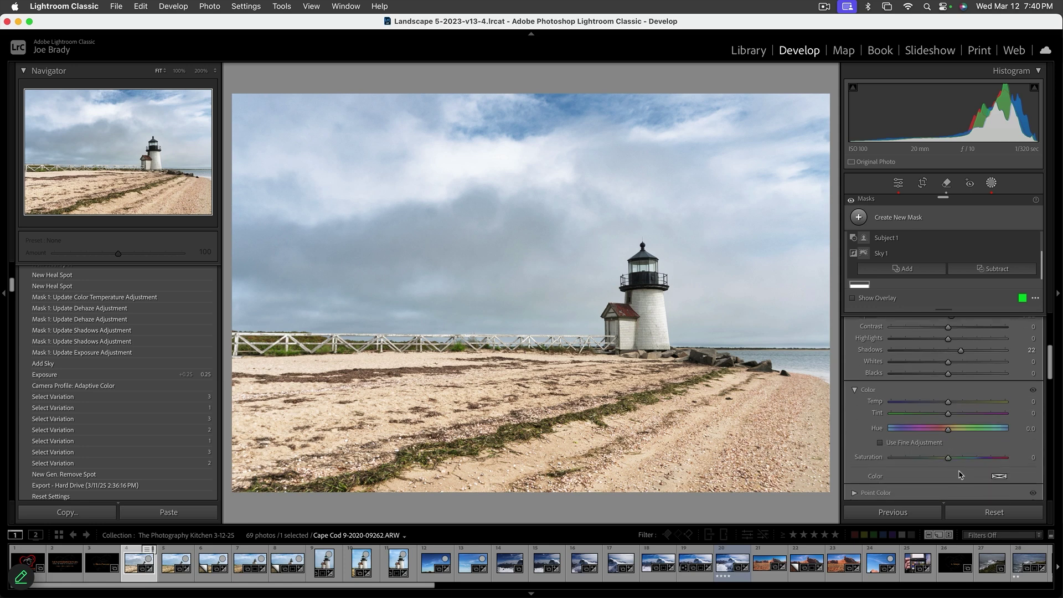
scroll(959, 475, "down", 1)
left_click(960, 448)
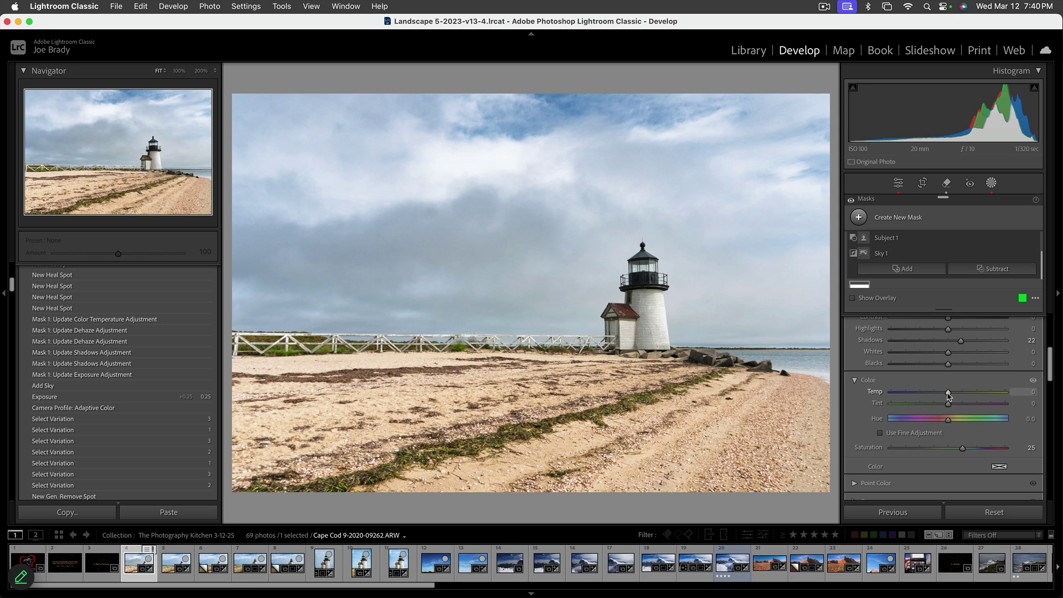
left_click_drag(948, 394, 953, 394)
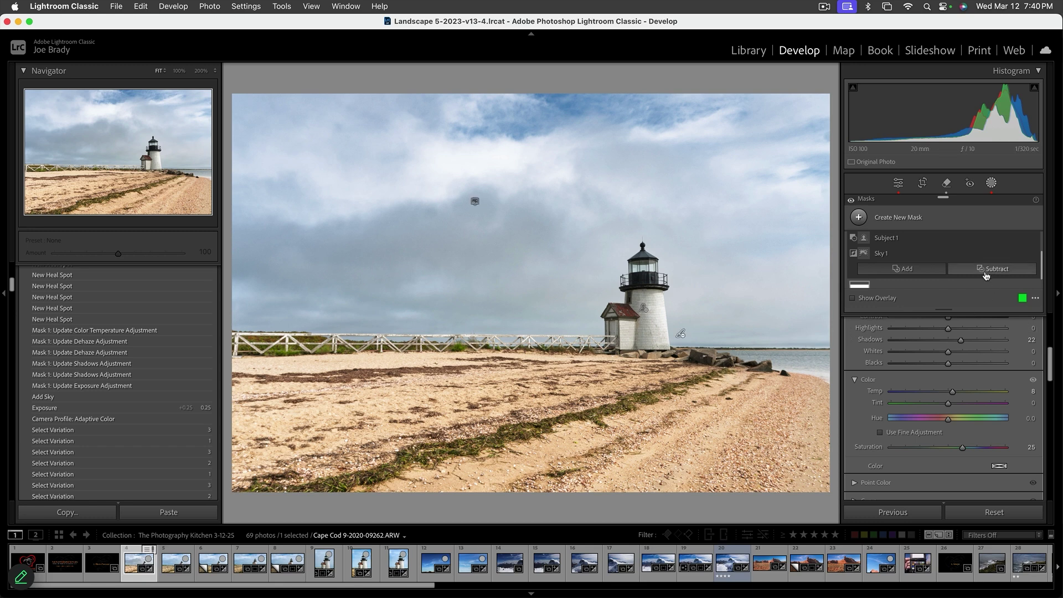
Step: Create a Select Subject mask for the lighthouse and add the white wall of the entry building to it with a brush
left_click(895, 221)
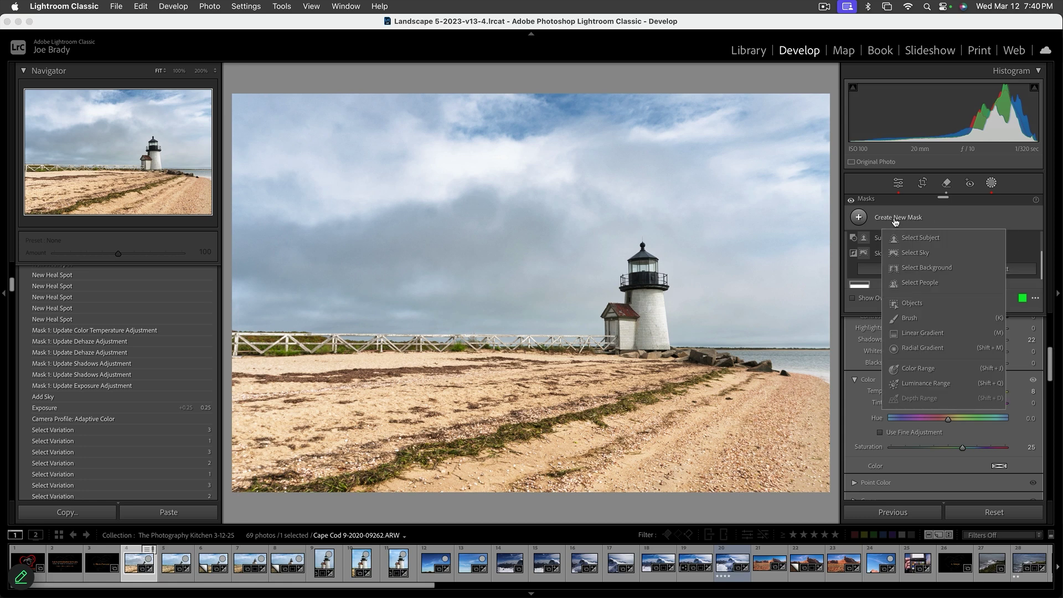
left_click(914, 240)
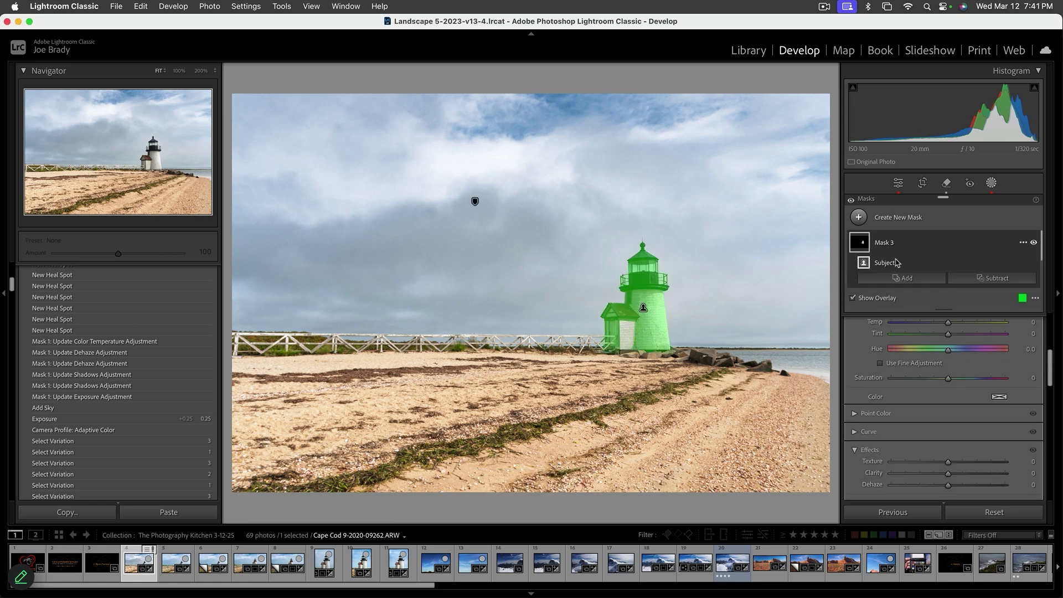
left_click(905, 278)
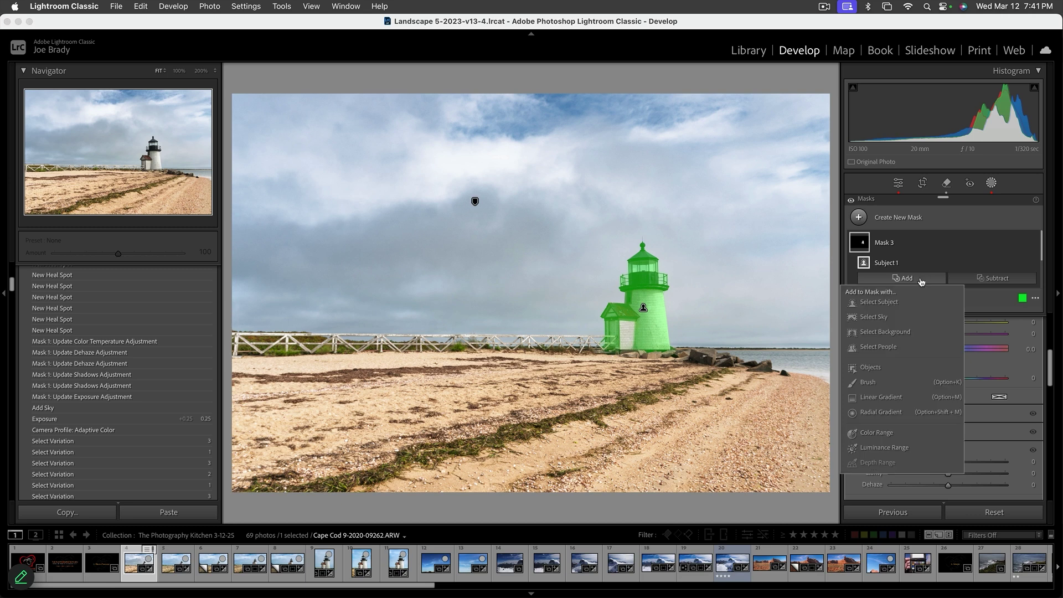
left_click(868, 382)
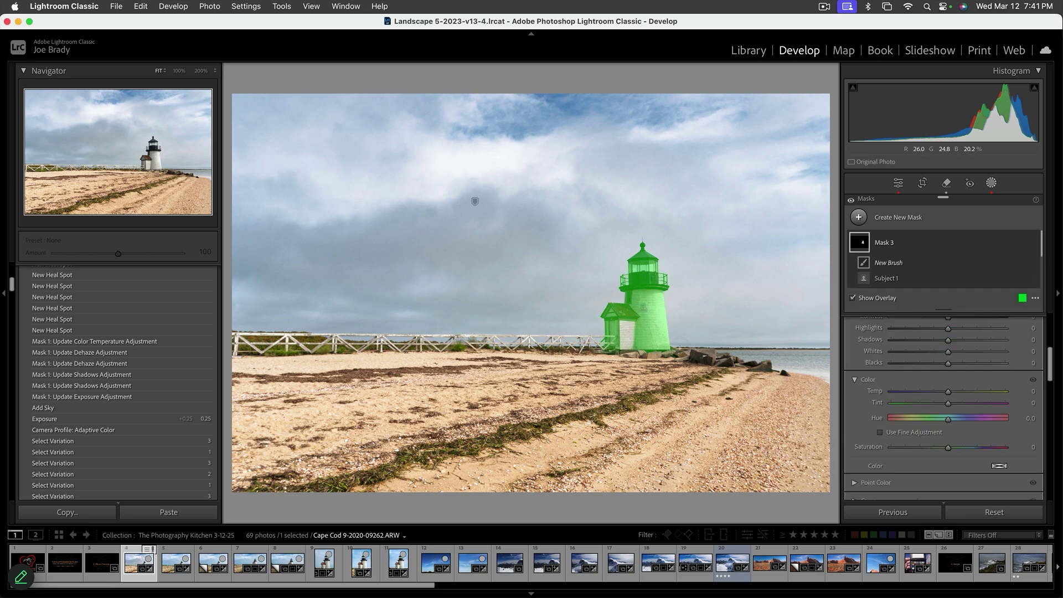
left_click(624, 332)
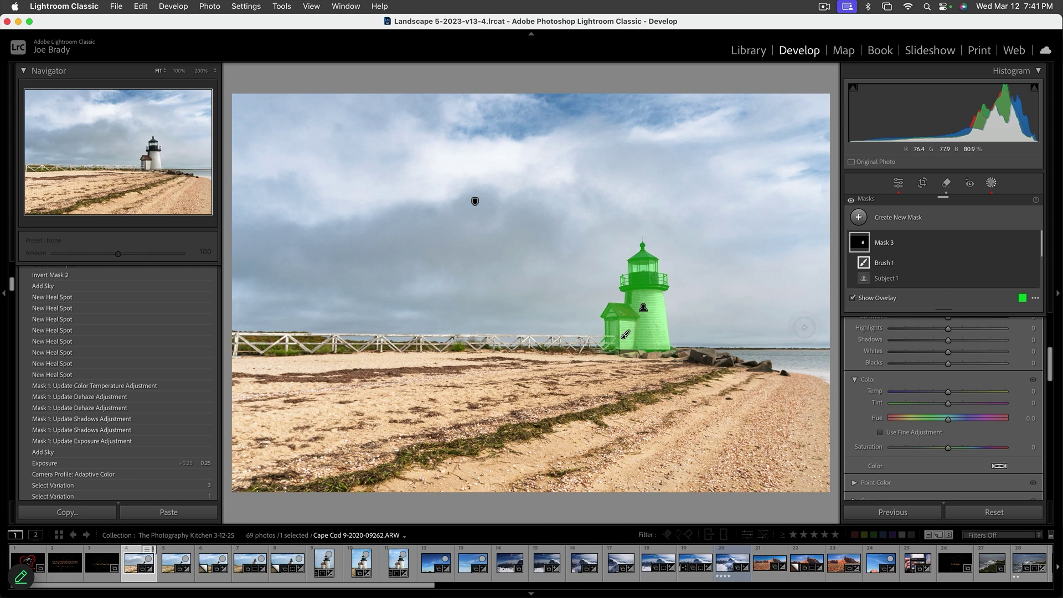
Step: Set the lighthouse mask's exposure to 0.20, highlights to −23, whites to −18, shadows to 27 and saturation to 16
scroll(948, 356, "up", 3)
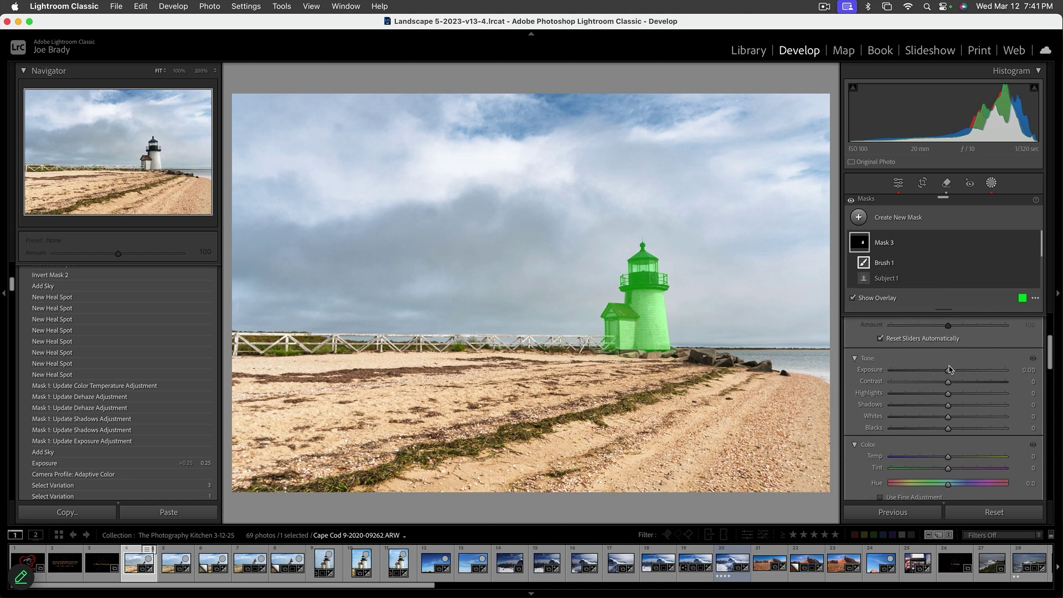
left_click_drag(949, 374, 933, 393)
left_click(936, 417)
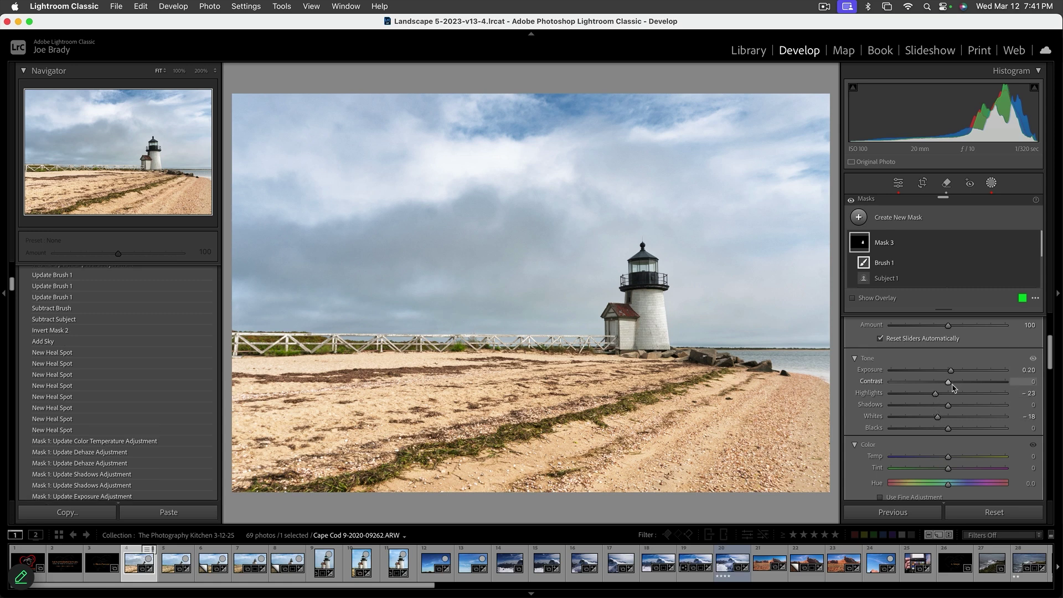
left_click(961, 405)
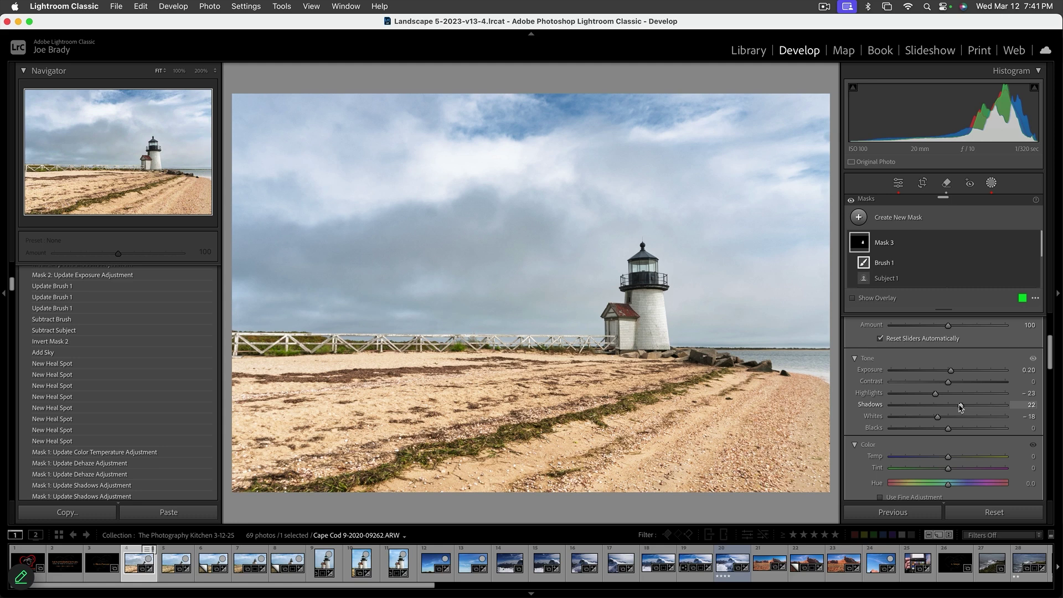
left_click_drag(959, 405, 963, 405)
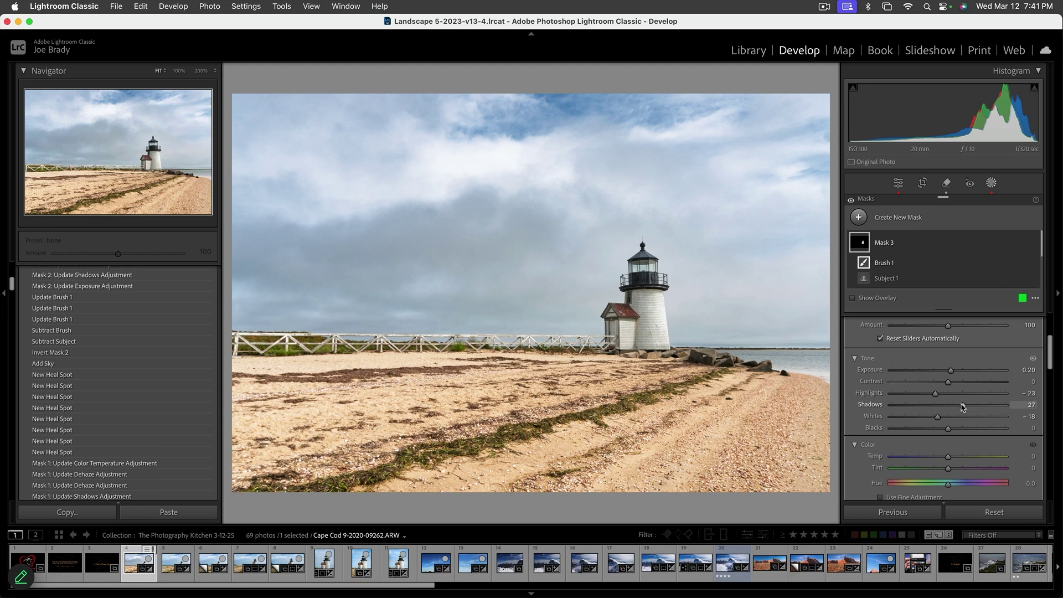
scroll(961, 407, "down", 3)
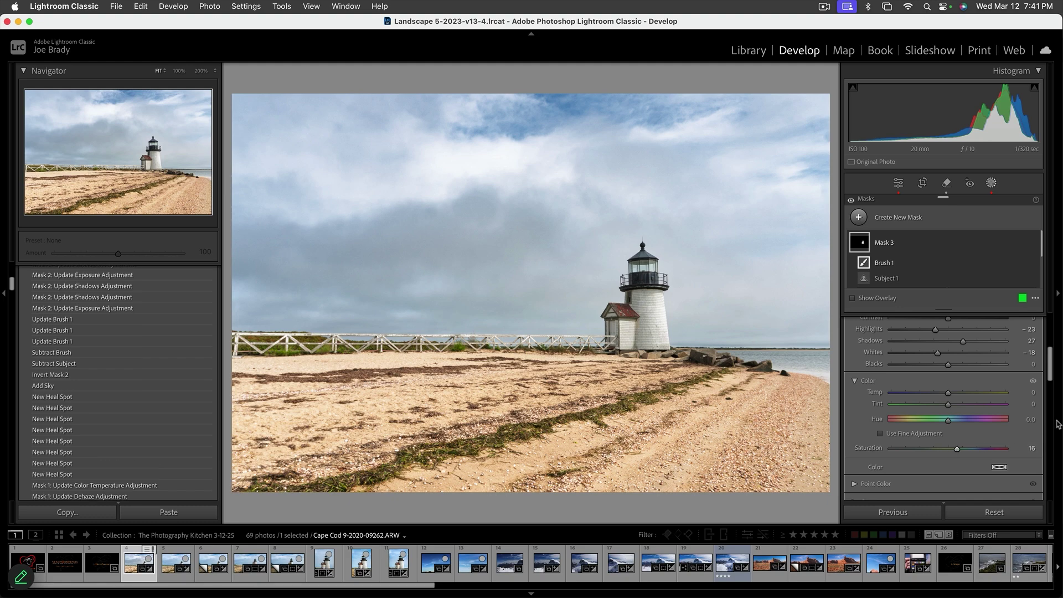
Step: Close the lighthouse mask, review the edited photo full screen, and open it in Photoshop for editing
key("Escape")
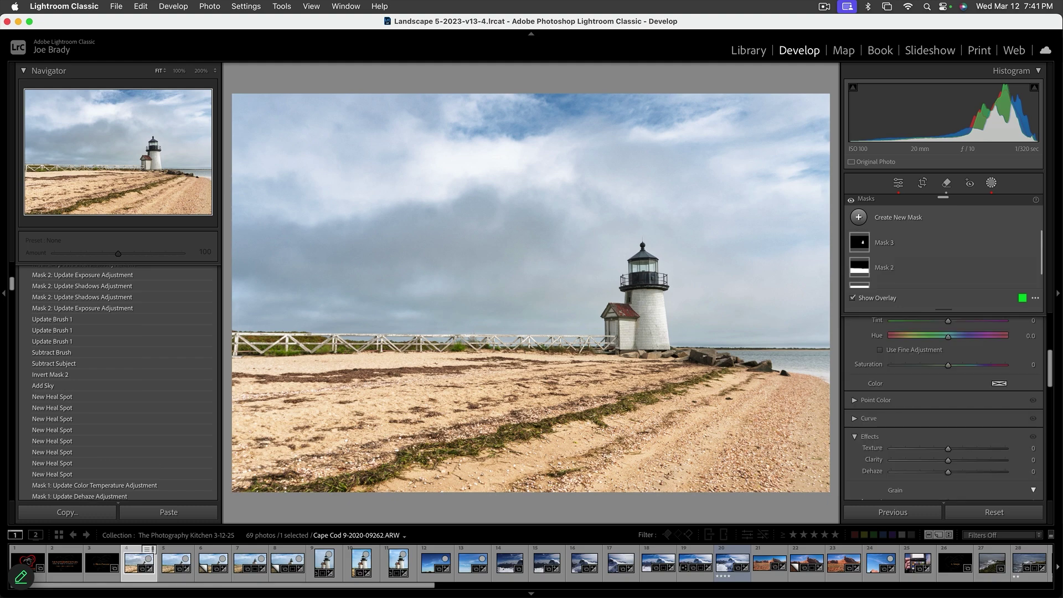
key("f")
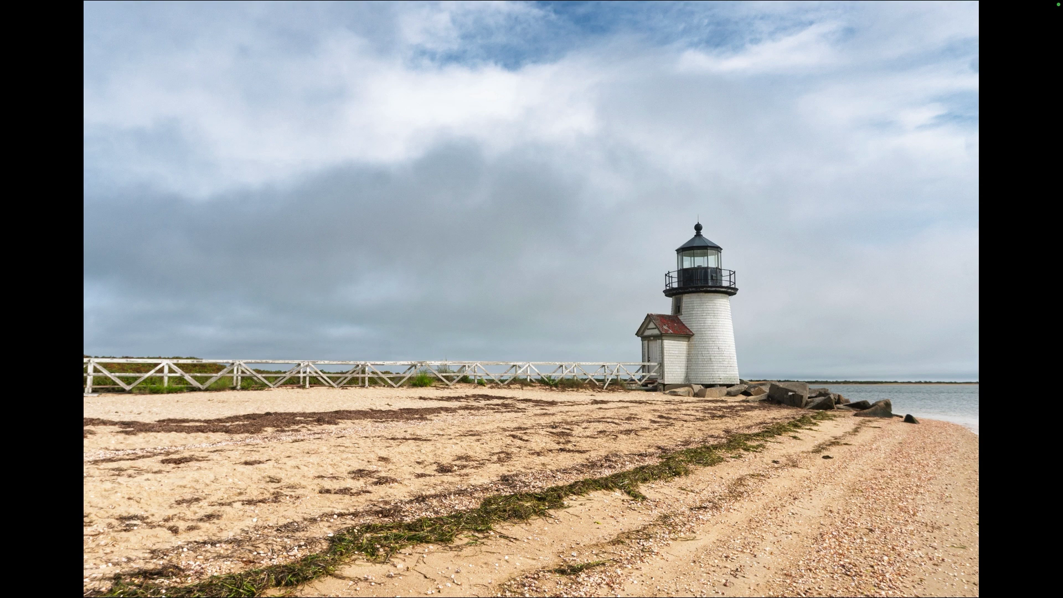
key("Escape")
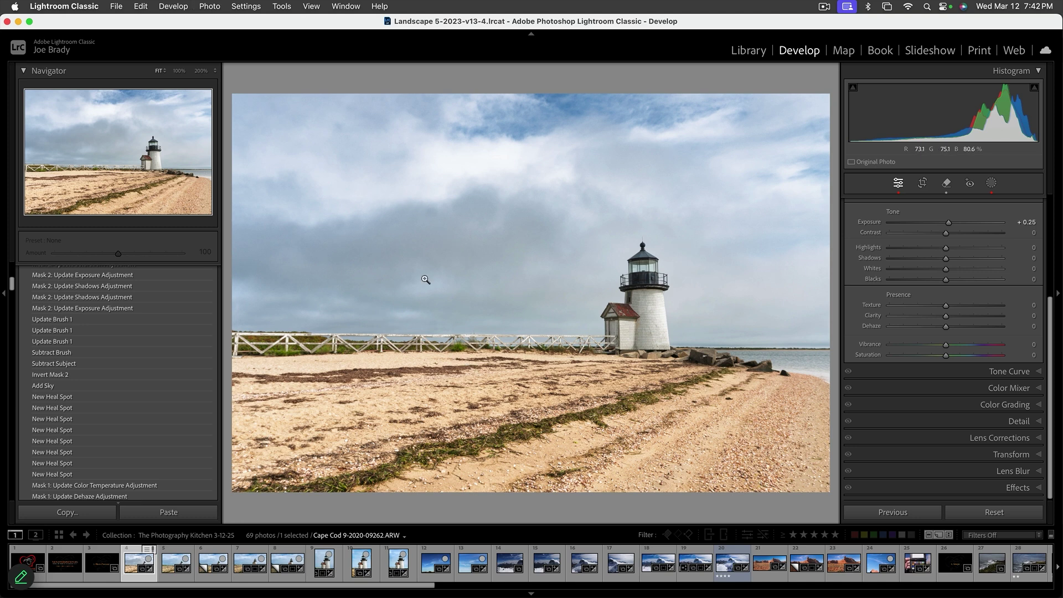
key("super+e")
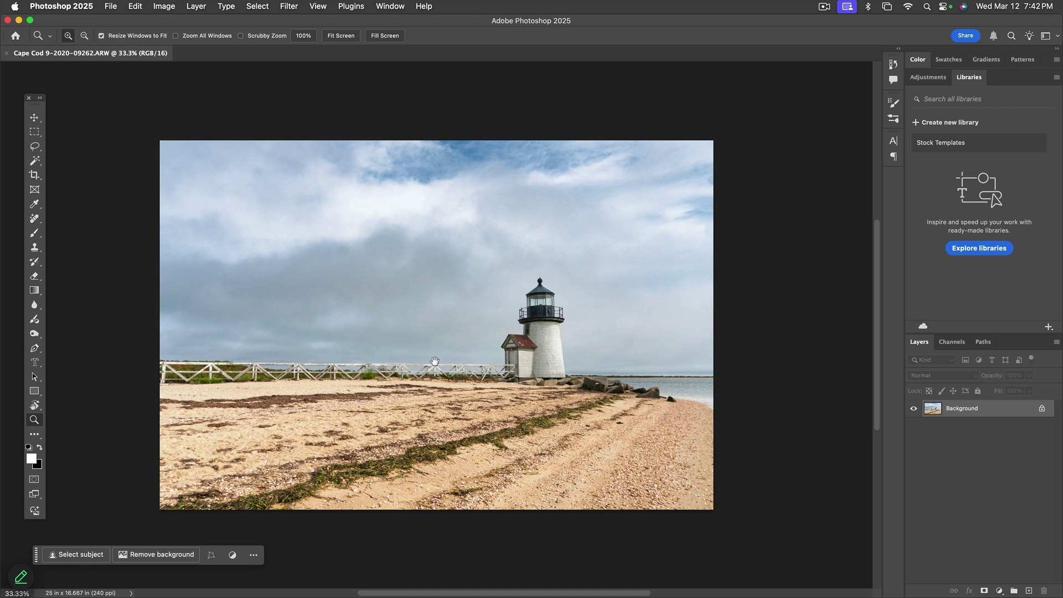
Step: Duplicate the Background layer of the lighthouse photo
scroll(454, 349, "down", 3)
scroll(453, 349, "left", 3)
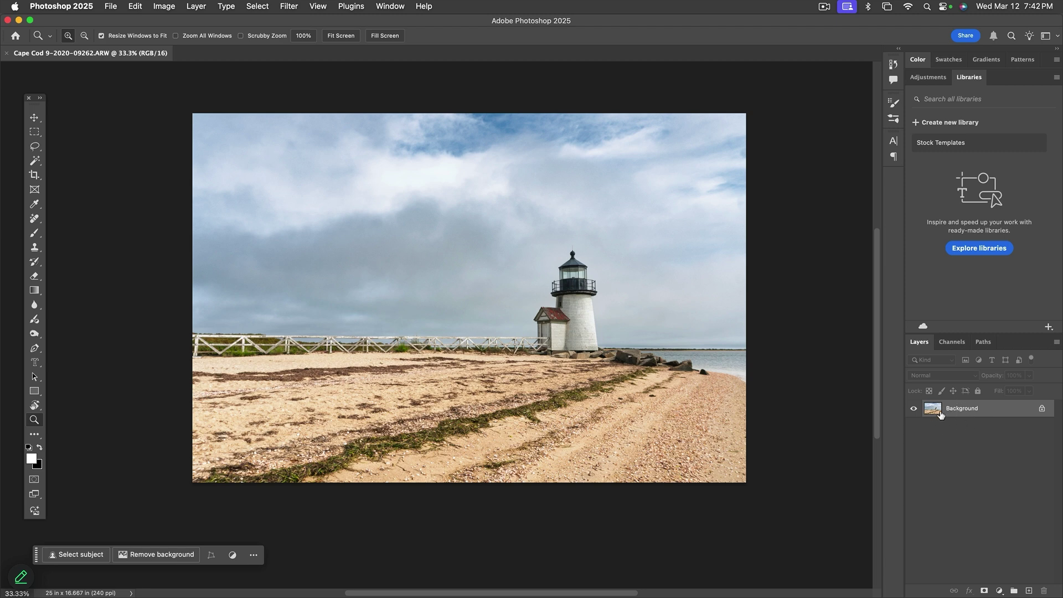
key("super+j")
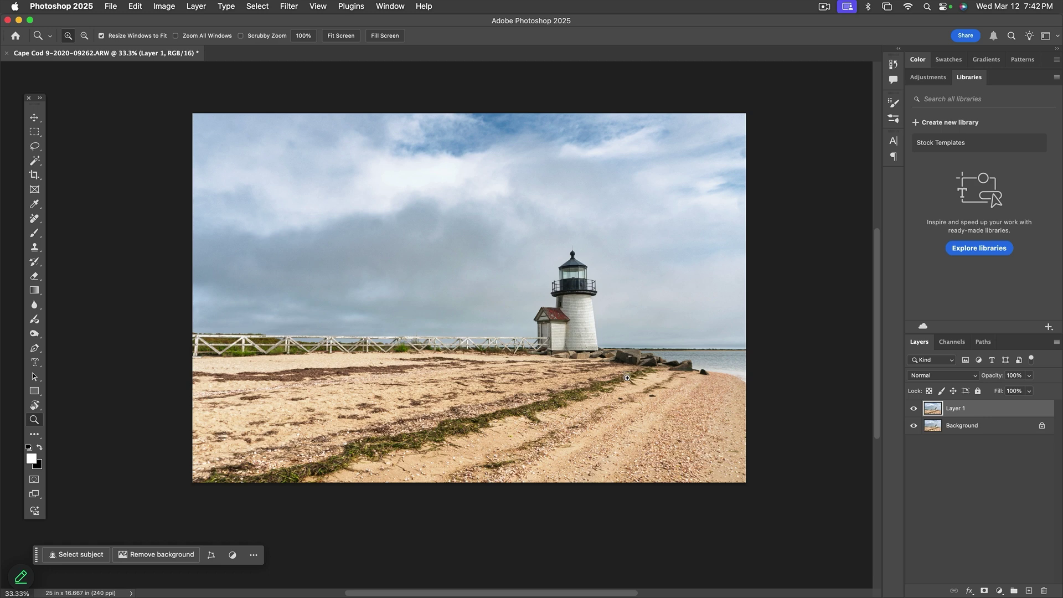
Step: Lasso a loose outline around the lighthouse and its entry building on the duplicate layer and copy the selection to a new layer
left_click(575, 311)
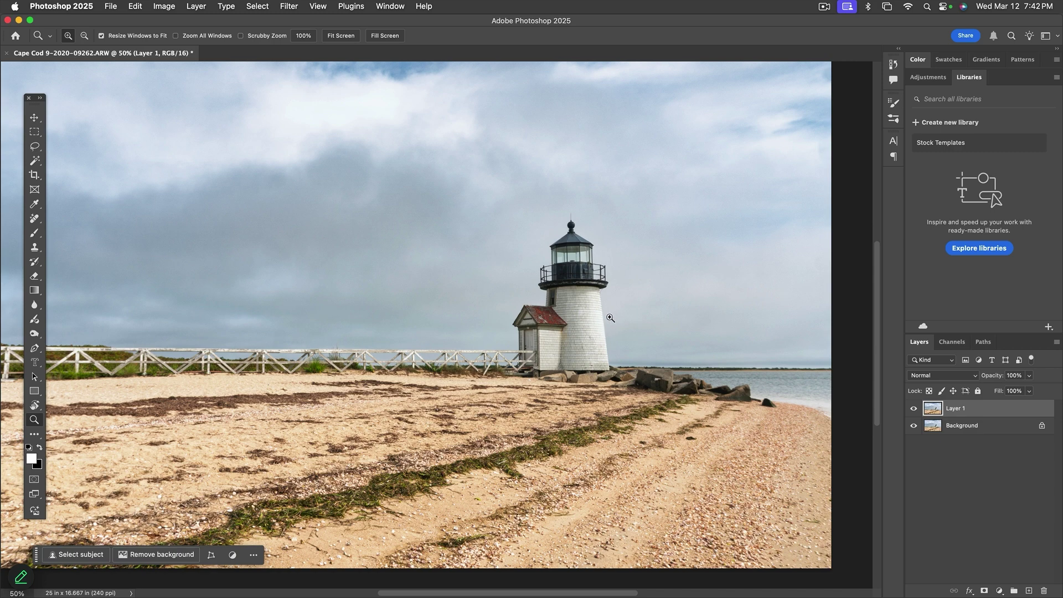
key("l")
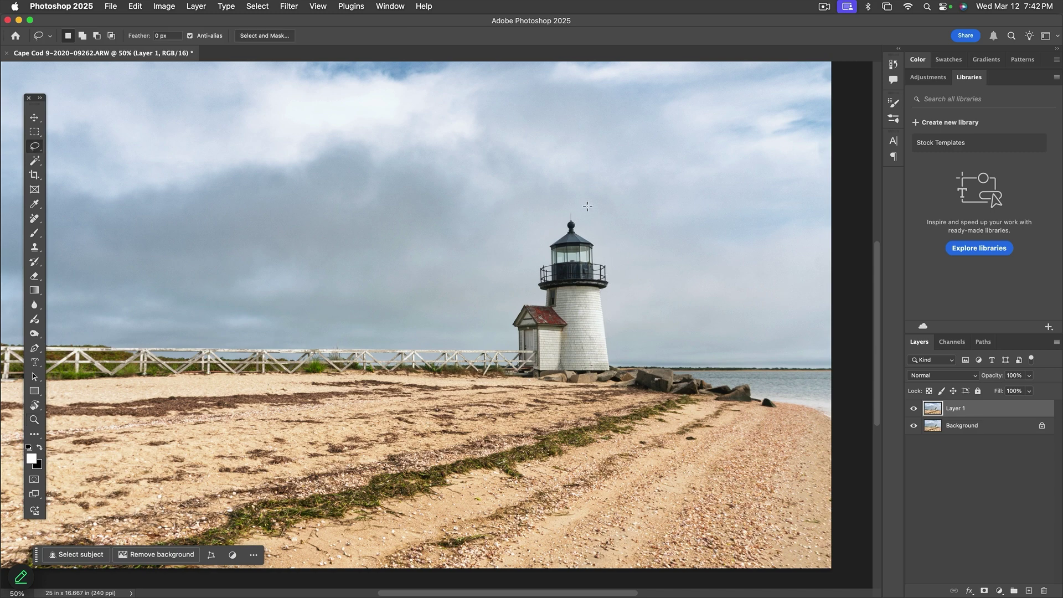
mouse_move(586, 203)
left_mouse_down()
mouse_move(552, 207)
mouse_move(517, 240)
mouse_move(500, 284)
mouse_move(500, 338)
left_mouse_up()
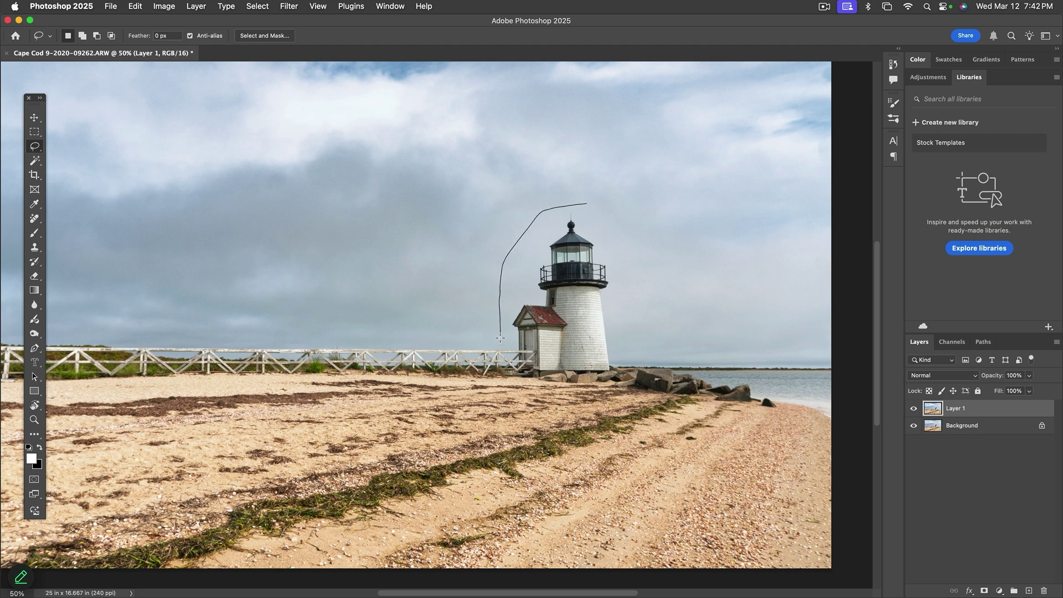
mouse_move(534, 385)
left_mouse_down()
mouse_move(621, 389)
mouse_move(631, 373)
mouse_move(634, 282)
mouse_move(602, 209)
left_mouse_up()
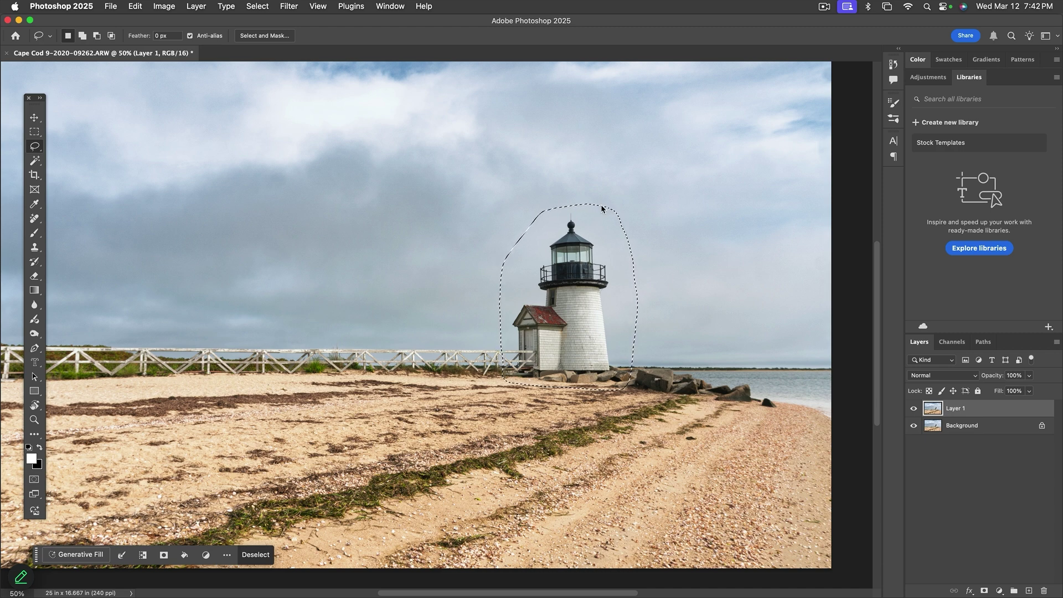
key("super+j")
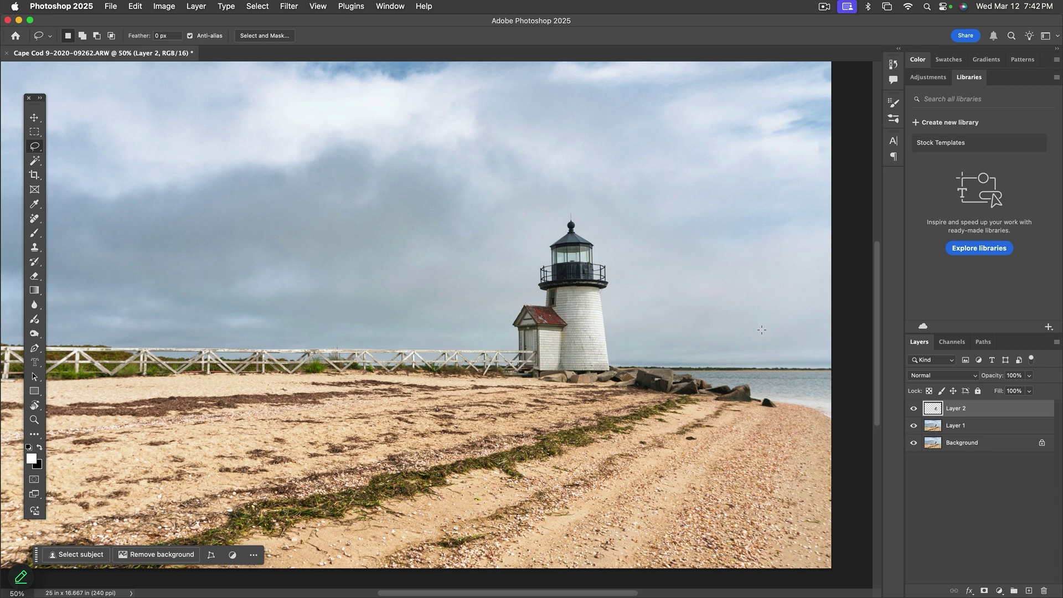
Step: Check the lighthouse cutout on its own by hiding the two layers beneath it and showing them again
left_click(913, 425)
left_click(913, 443)
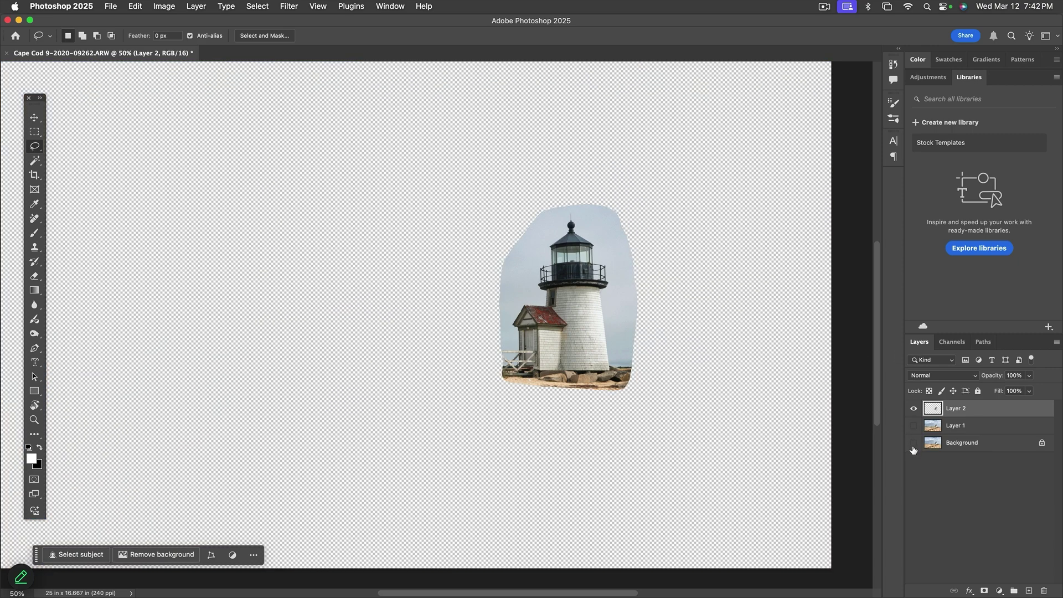
left_click(914, 426)
left_click(914, 443)
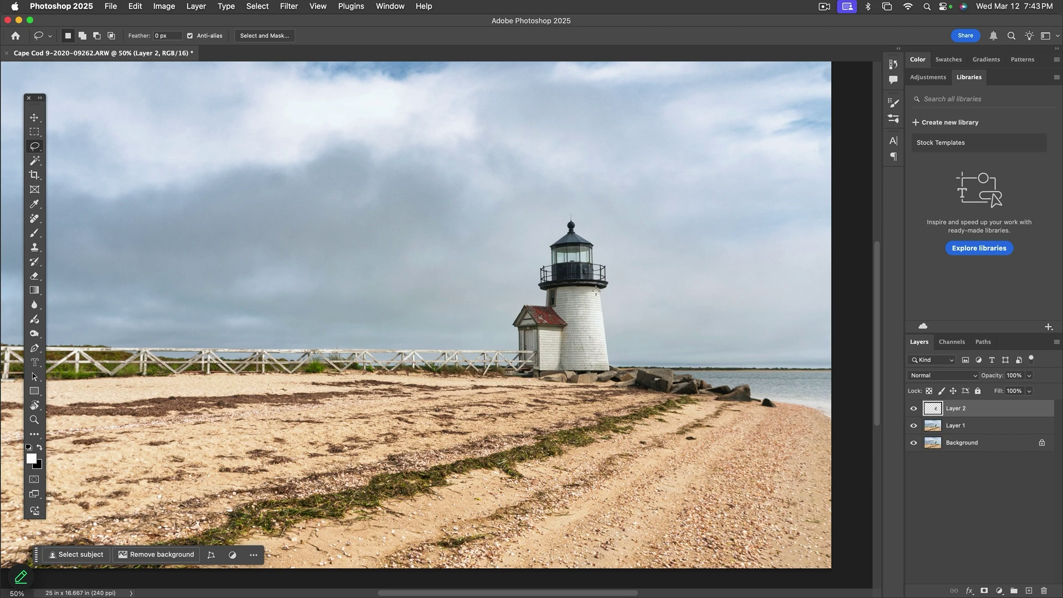
Step: Show the rulers and place a horizontal guide just below the lighthouse gallery and a vertical guide through the tower
scroll(438, 120, "up", 3)
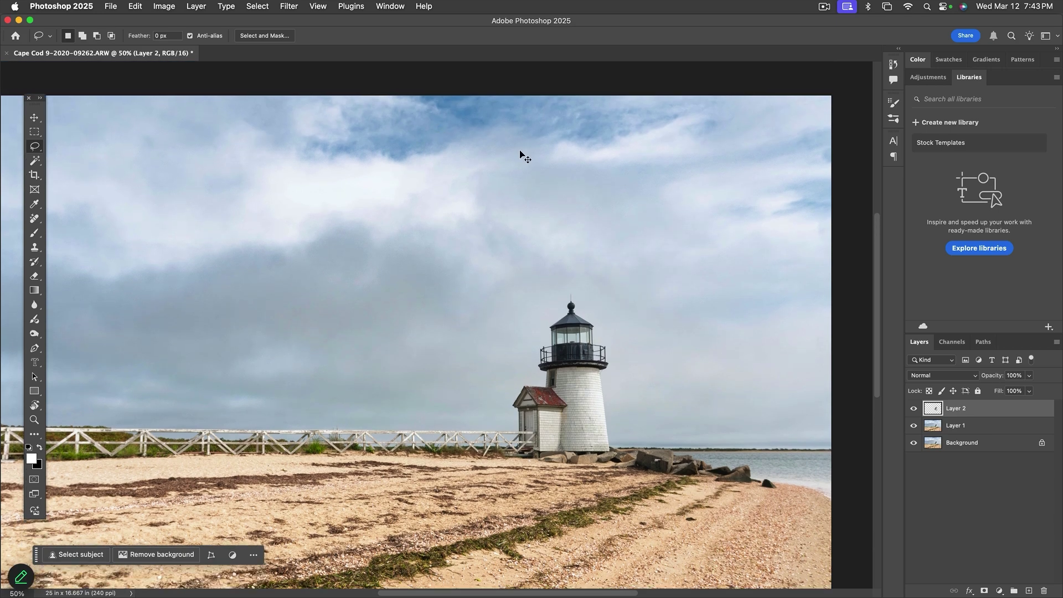
key("super+r")
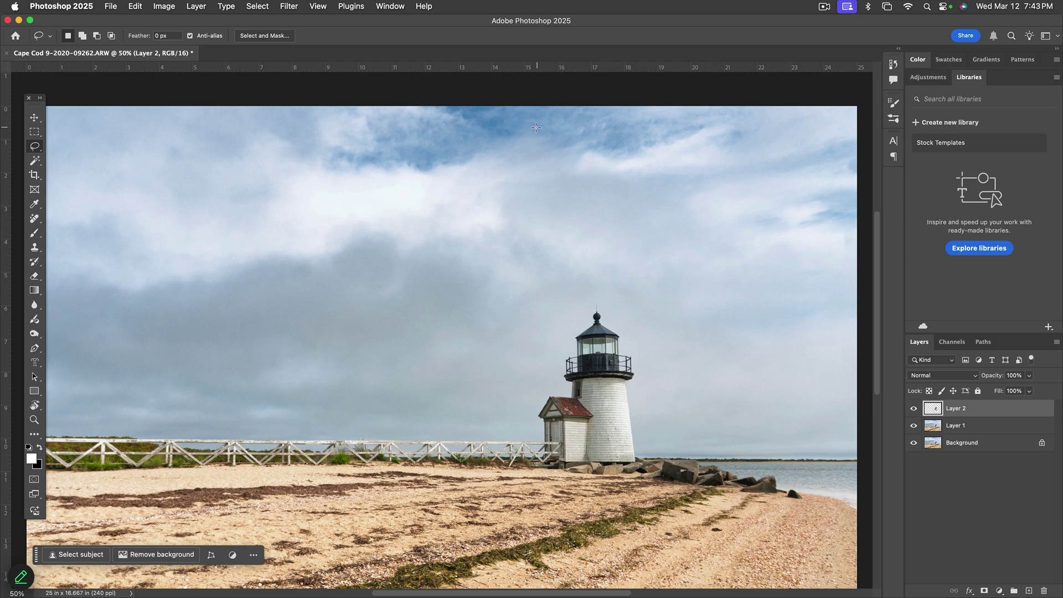
left_click_drag(539, 69, 523, 383)
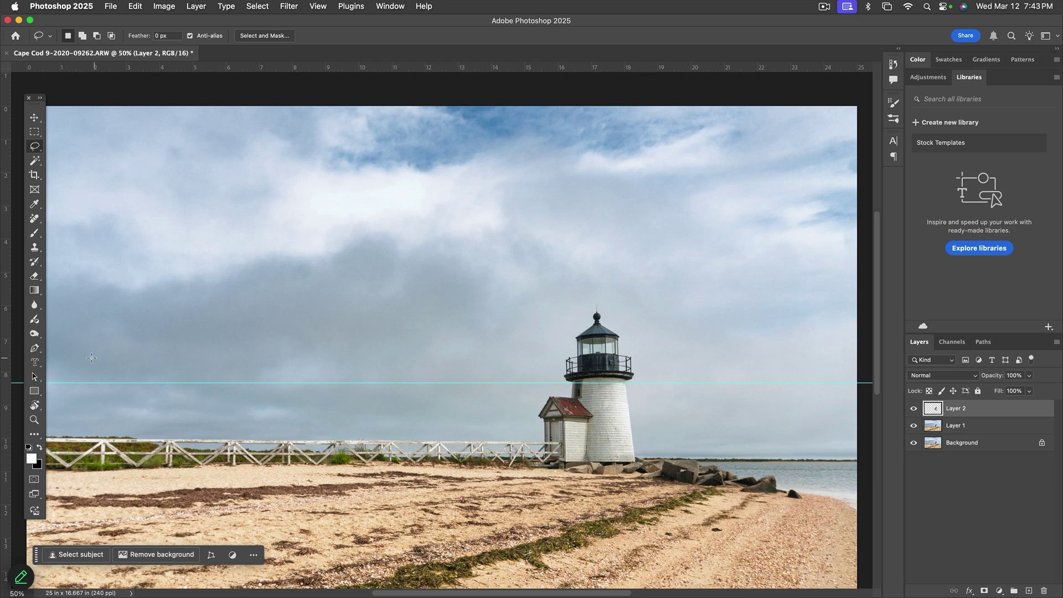
left_click_drag(210, 368, 603, 381)
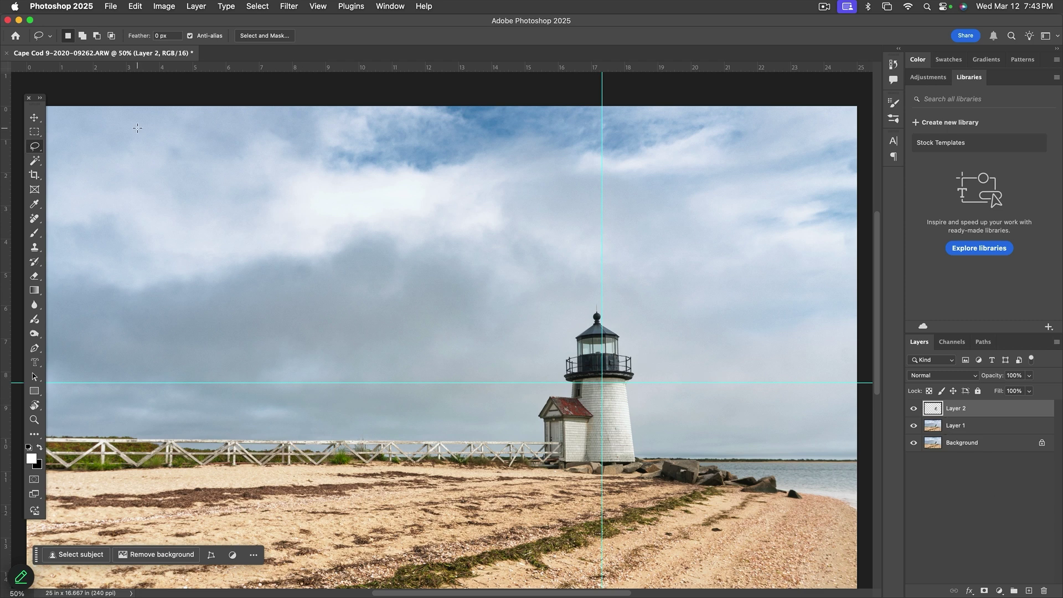
scroll(118, 111, "up", 2)
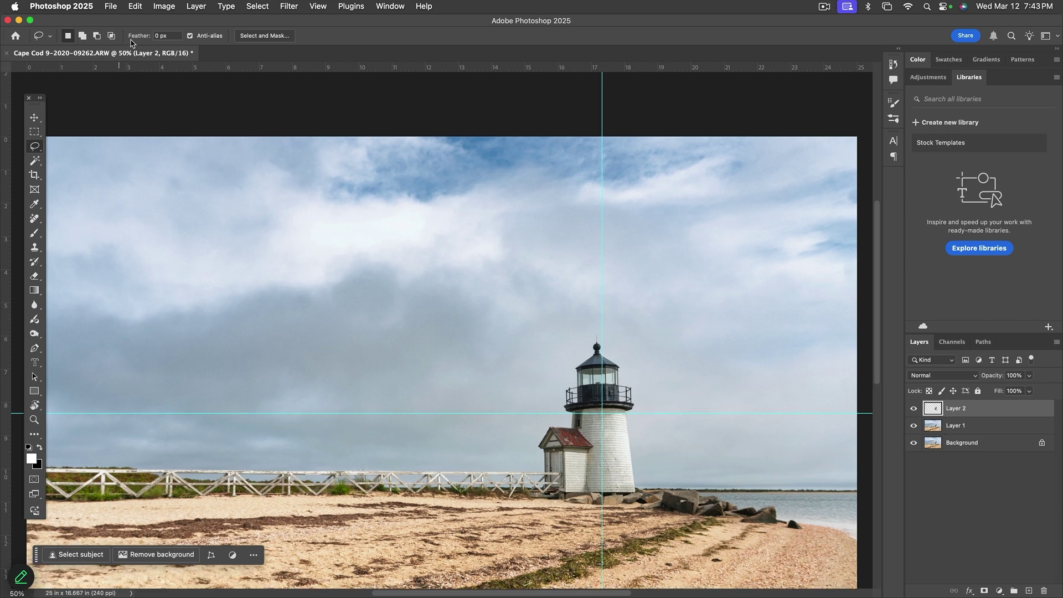
Step: Free-transform the lighthouse cutout to straighten it against the guides, stretching it to about 104.4% width and 105.1% height
left_click(136, 8)
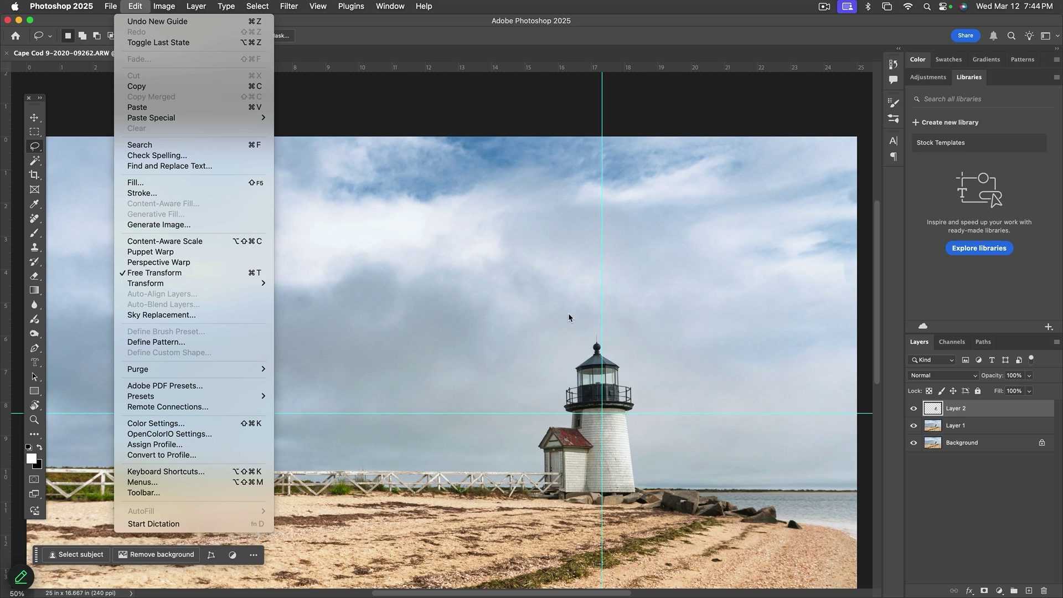
key("super+t")
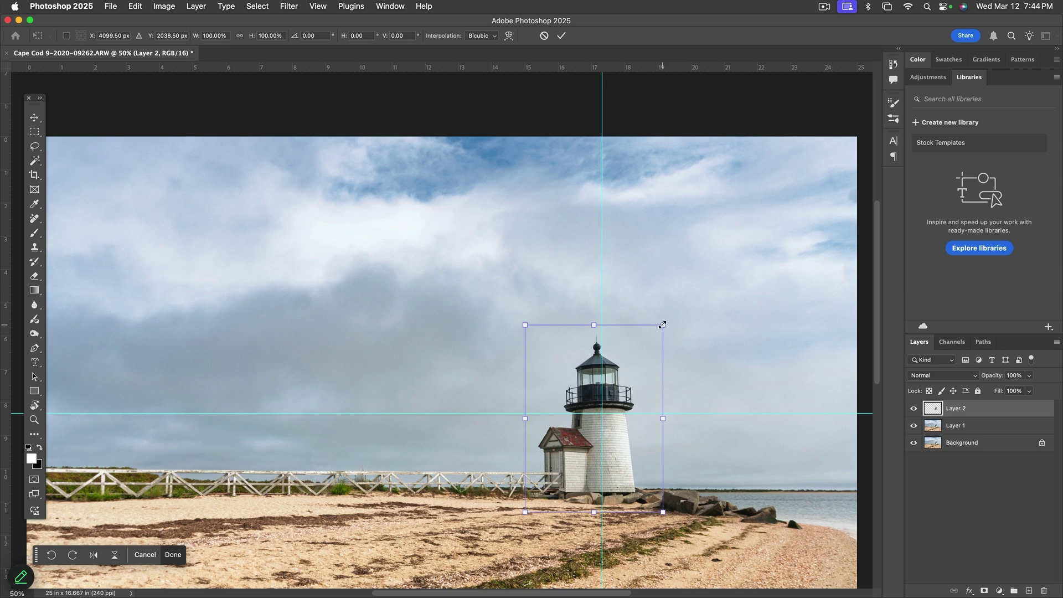
left_click_drag(663, 325, 688, 314)
key("super+z")
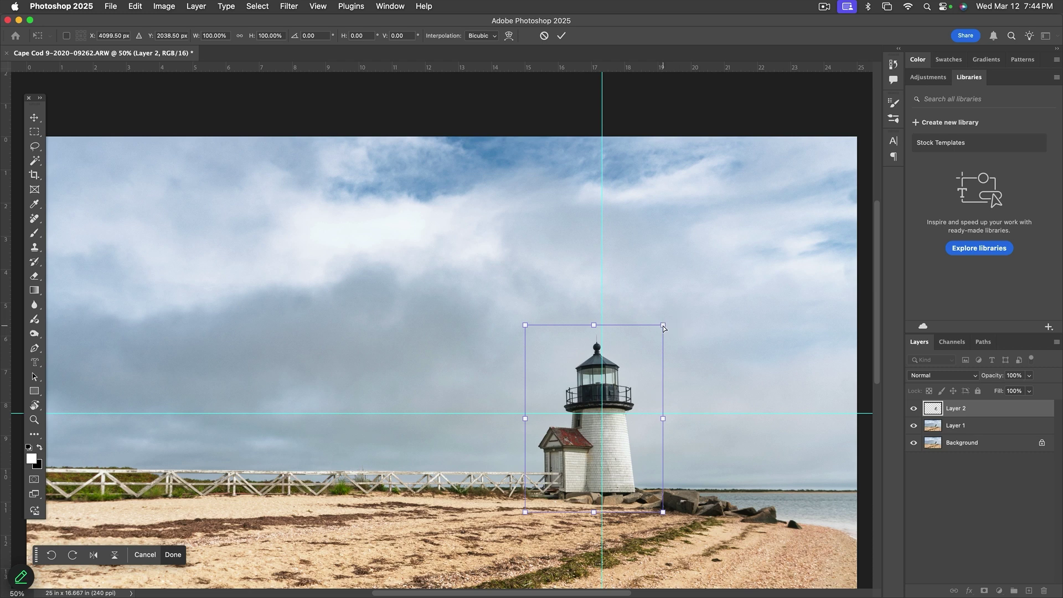
left_click_drag(664, 328, 671, 328)
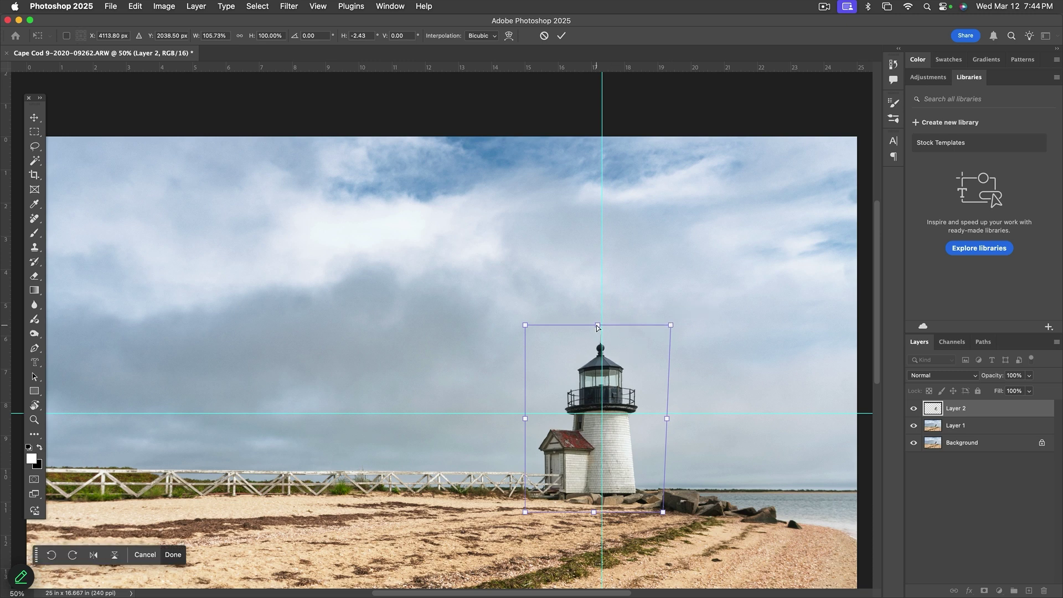
left_click_drag(597, 325, 598, 318)
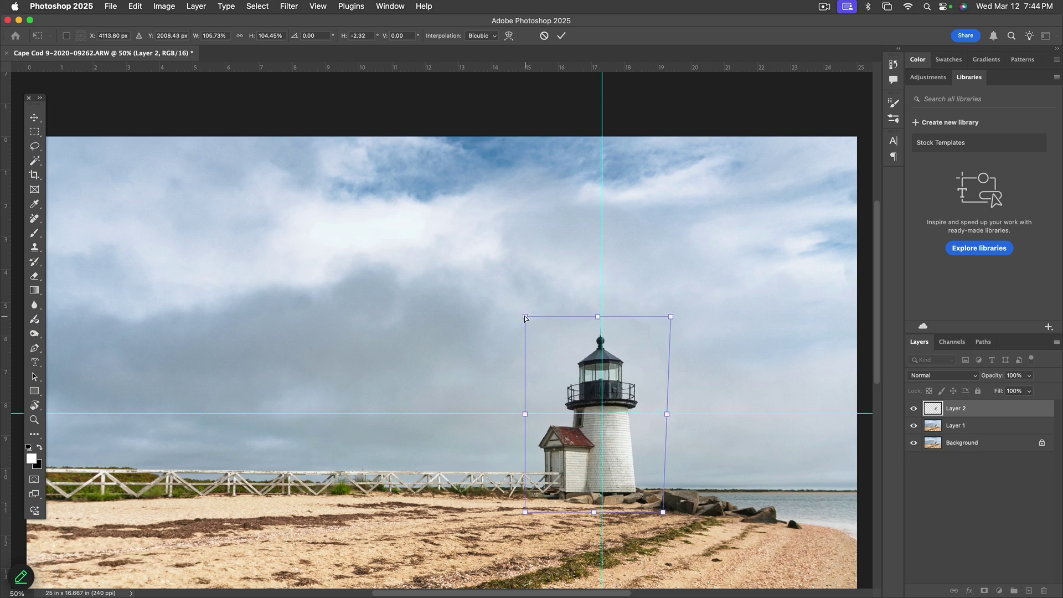
left_click_drag(524, 317, 527, 318)
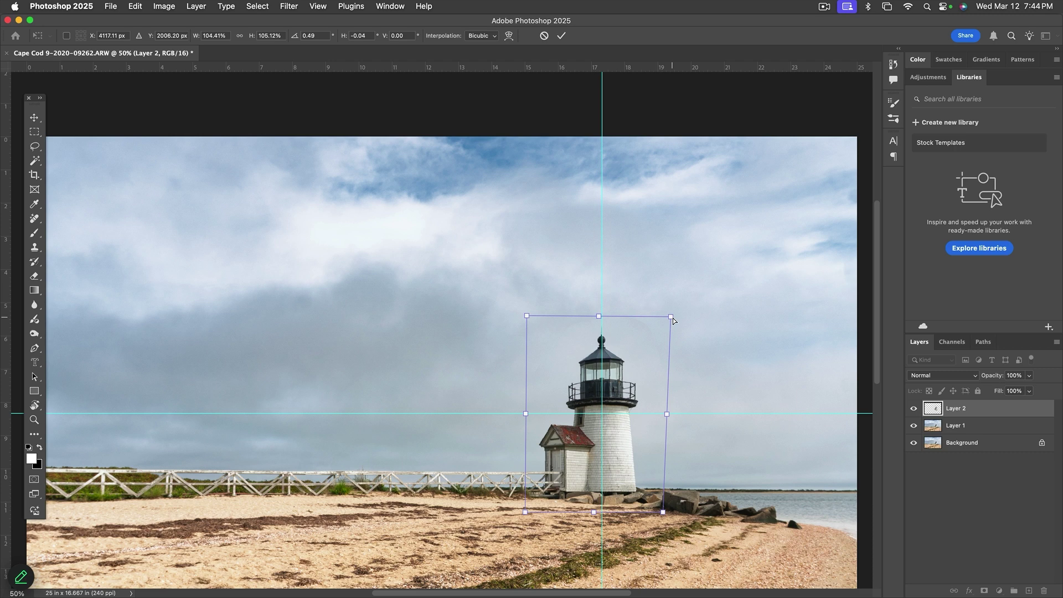
key("Return")
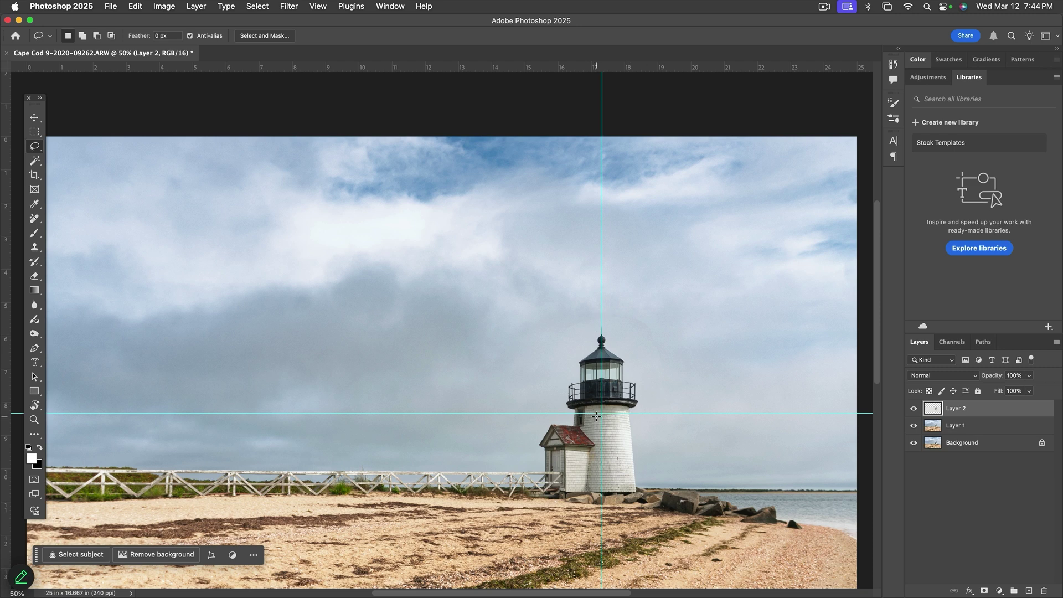
Step: Warp the lighthouse cutout with the custom grid, nudging the left end of the gallery ledge slightly upward to level it
left_click(34, 419)
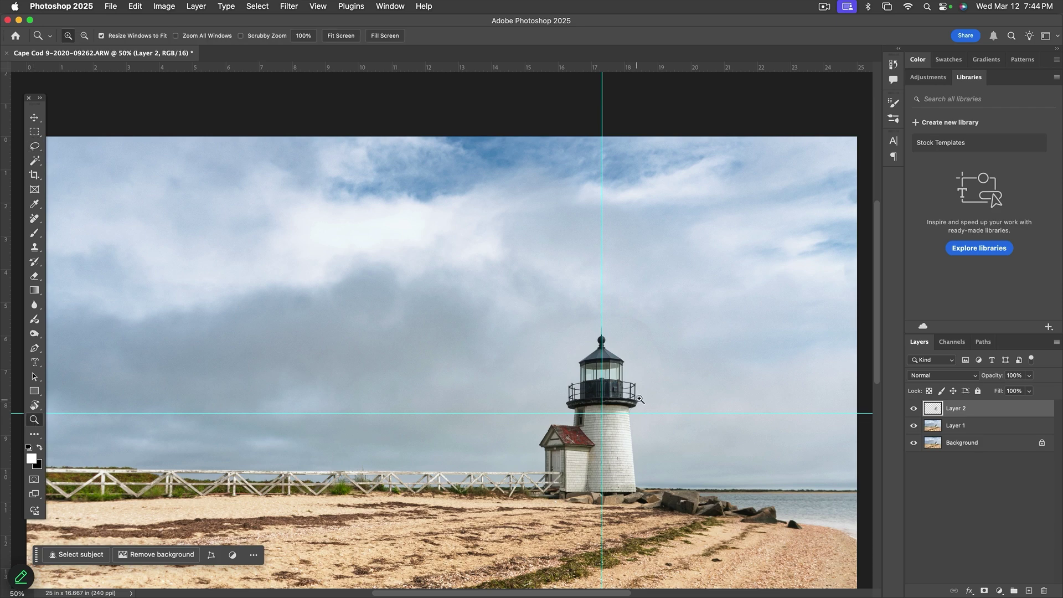
left_click(637, 399)
left_click(622, 402)
left_click_drag(619, 460, 636, 436)
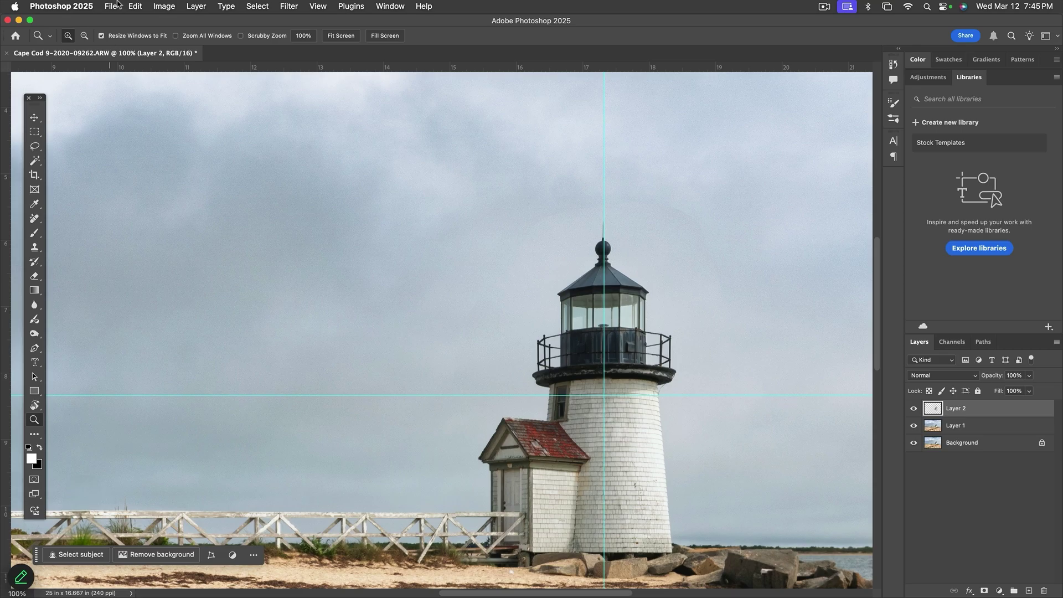
left_click(134, 6)
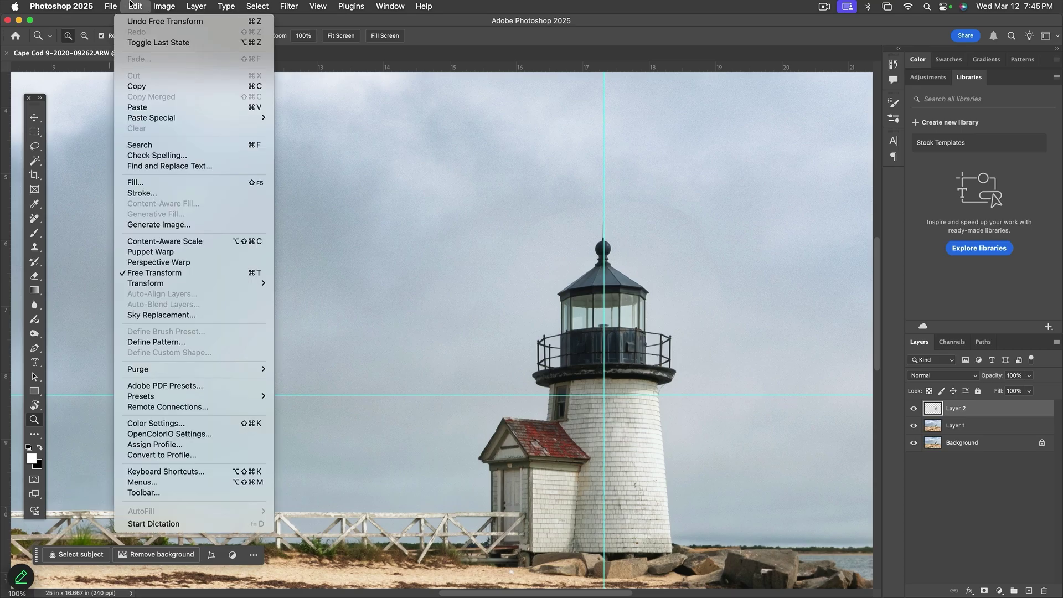
mouse_move(153, 285)
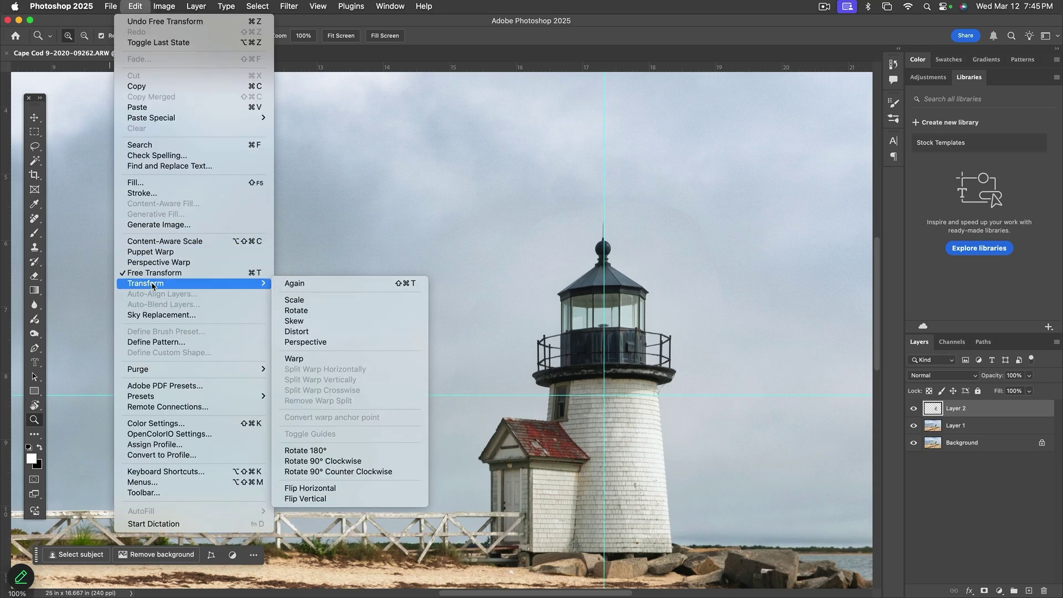
left_click(332, 359)
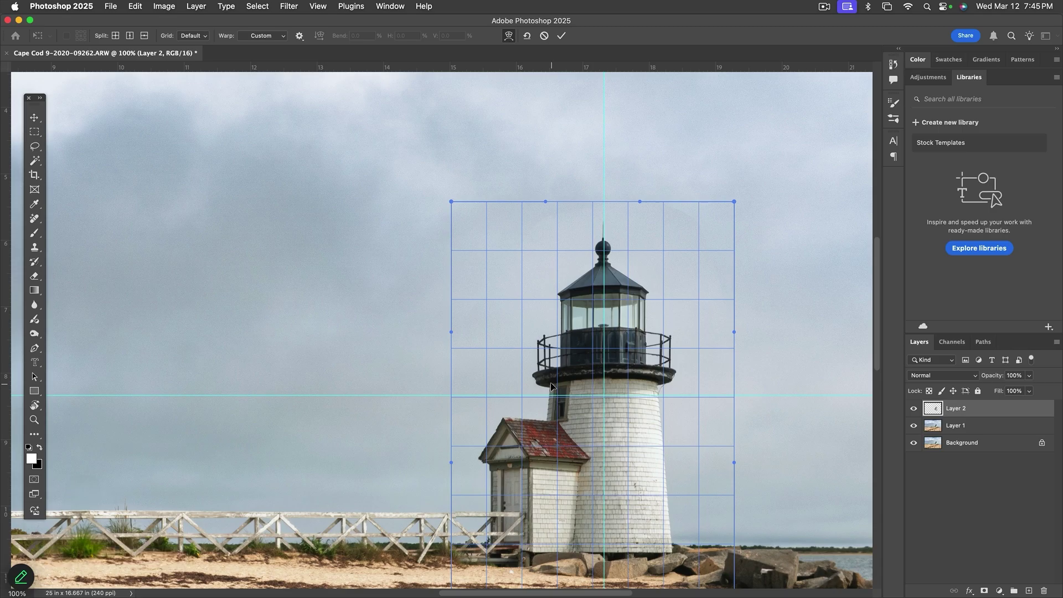
left_click_drag(551, 384, 550, 382)
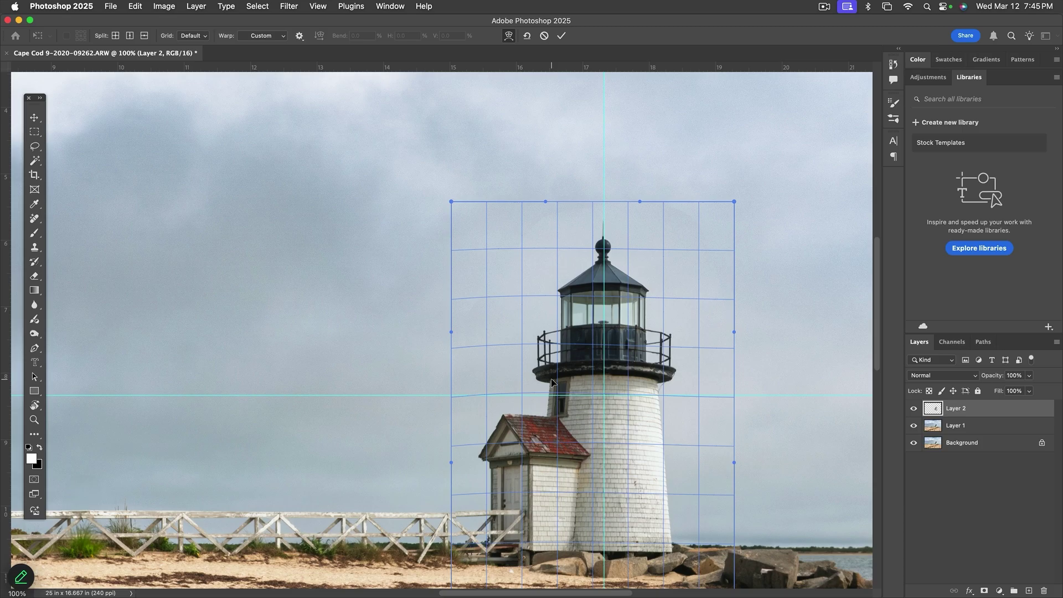
left_click_drag(552, 382, 552, 380)
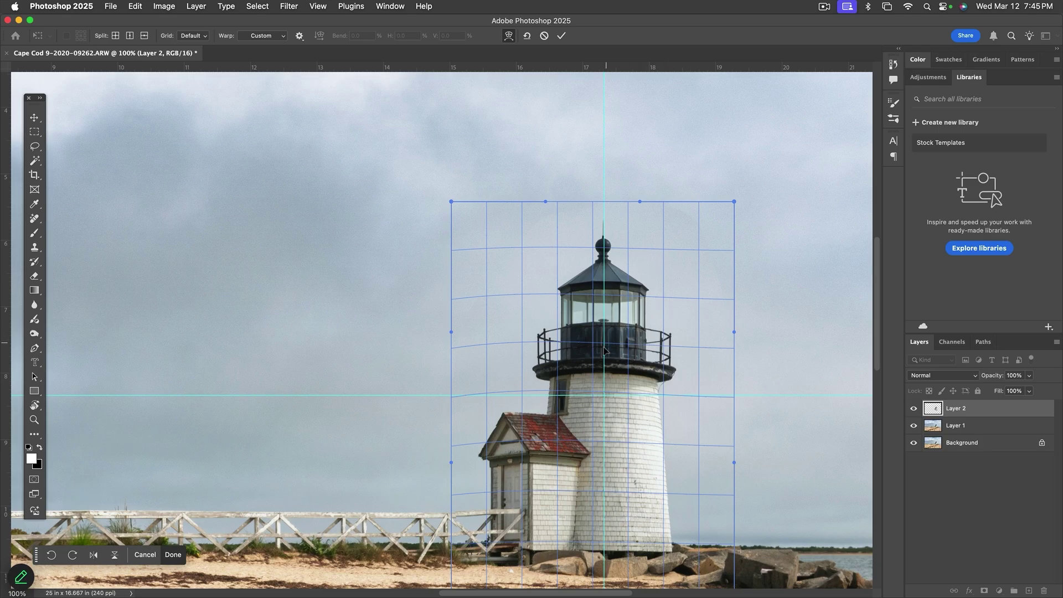
Step: Add two horizontal guides across the gallery railing and just under the gallery ledge to check the level, and apply the warp
left_click_drag(421, 67, 418, 343)
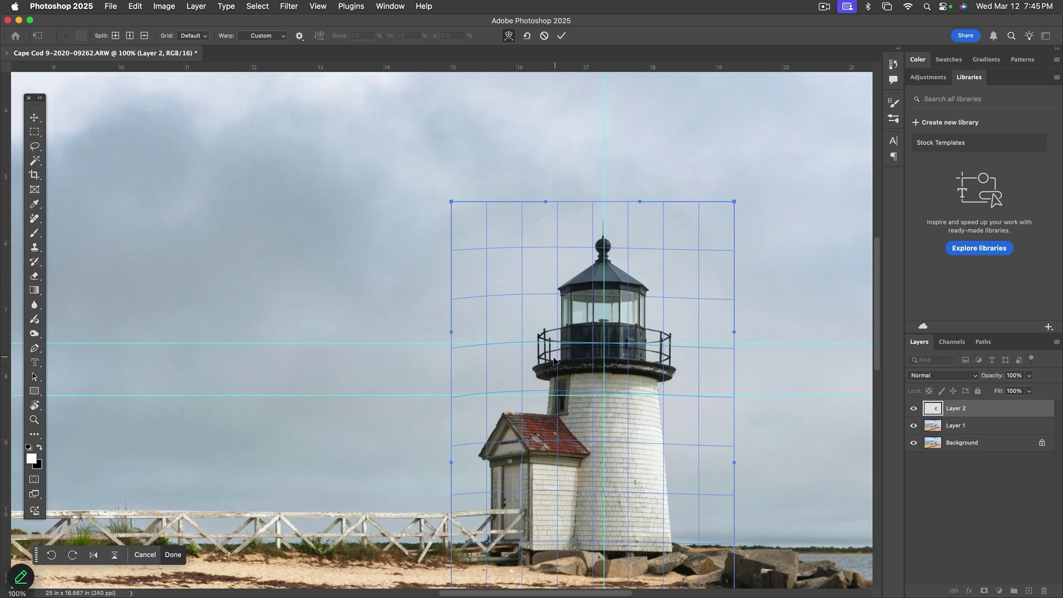
left_click_drag(366, 69, 390, 381)
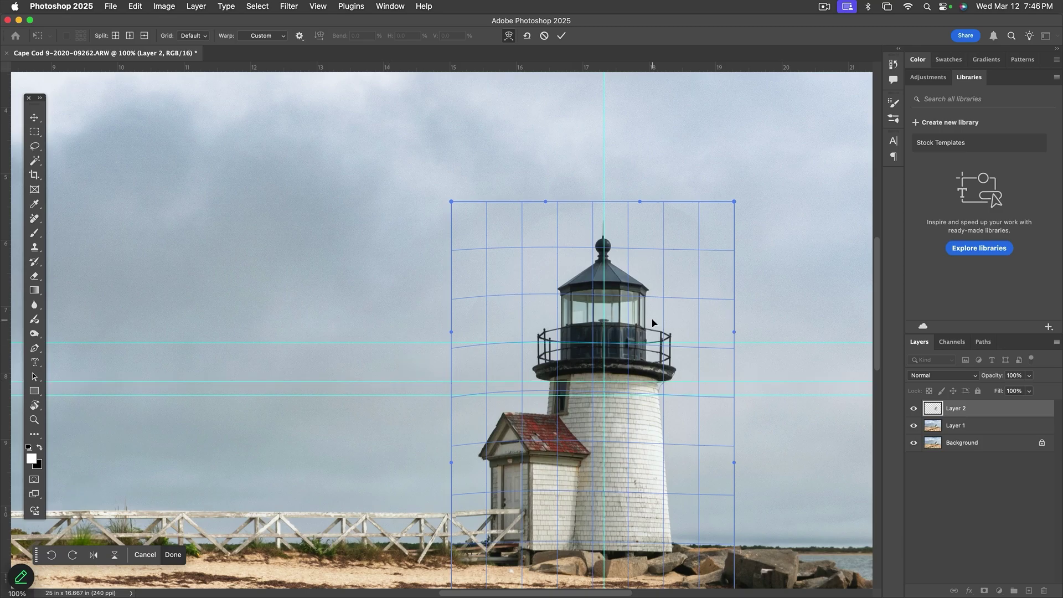
key("Return")
key("z")
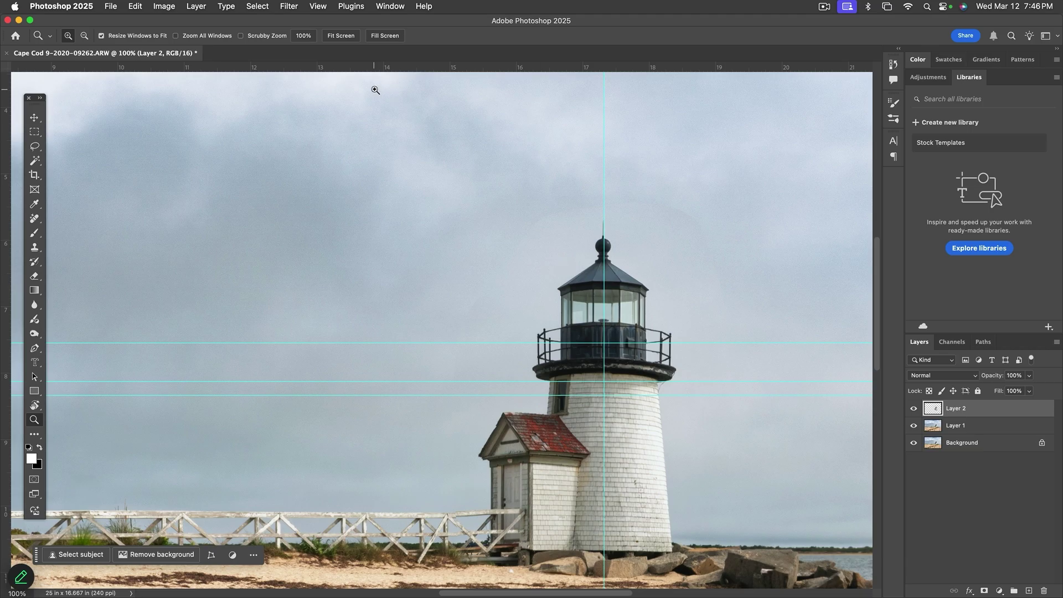
Step: Clear all guides from the lighthouse image and hide the rulers
left_click(320, 5)
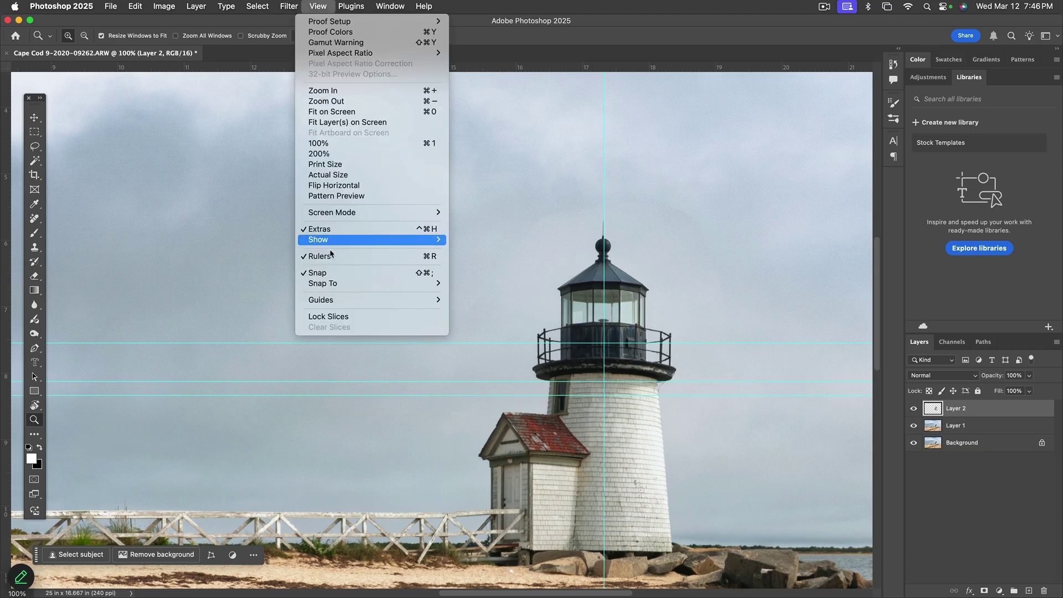
mouse_move(353, 299)
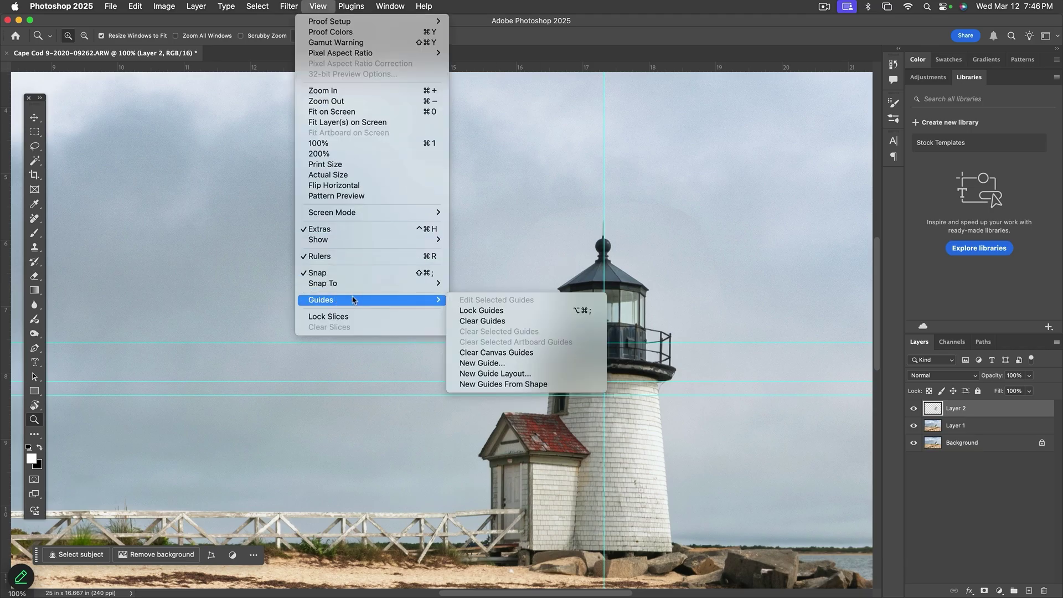
left_click(498, 321)
key("super+r")
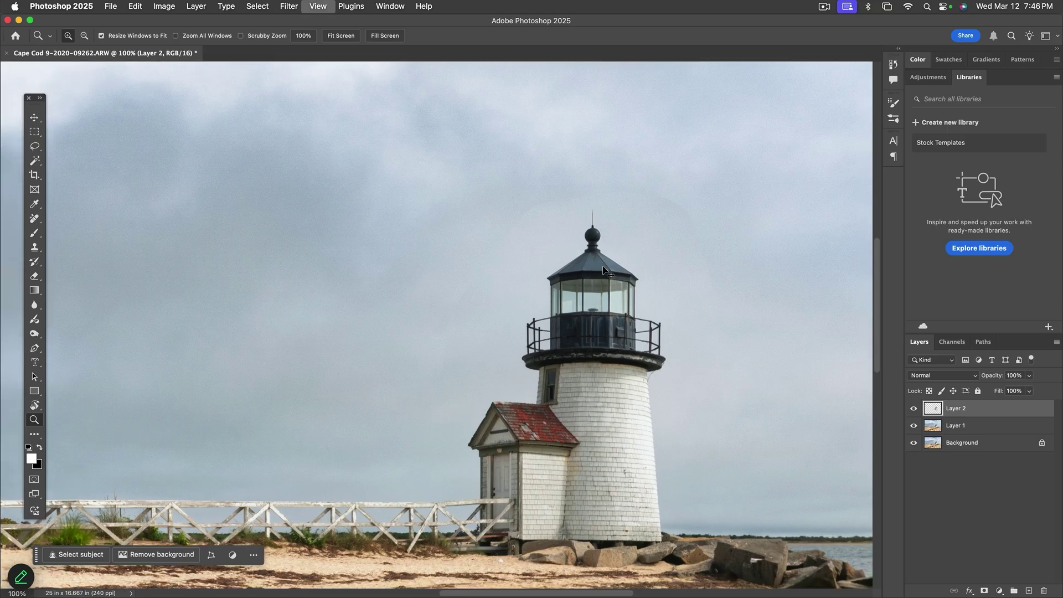
Step: Compare the lighthouse before and after the transform in the full image by repeatedly toggling the visibility of Layer 2
key("super+0")
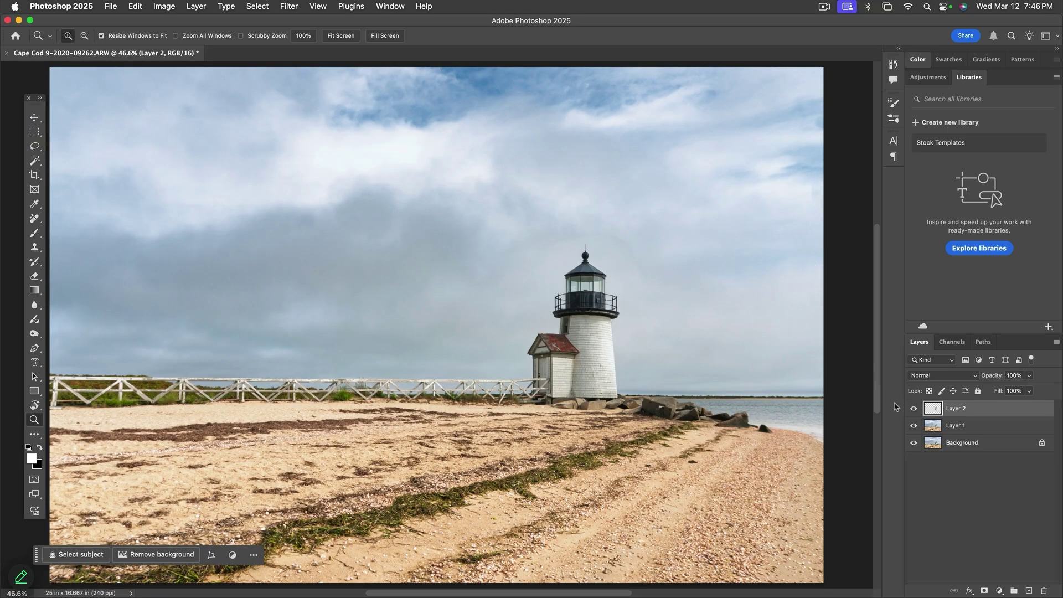
left_click(914, 408)
left_click(914, 426)
left_click(914, 409)
left_click(914, 425)
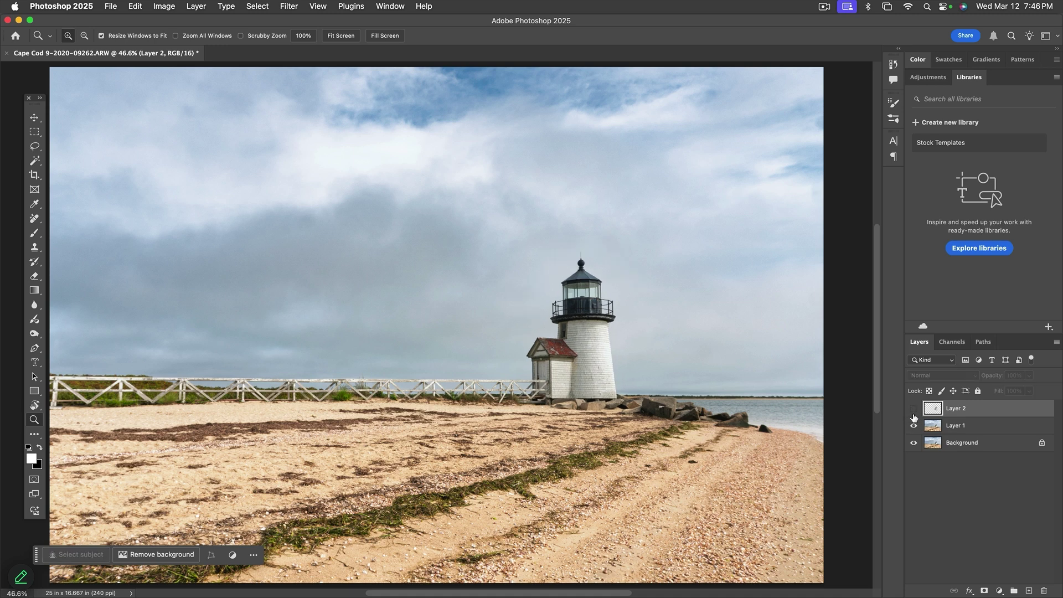
left_click(914, 409)
left_click(914, 410)
left_click(914, 410)
left_click(914, 409)
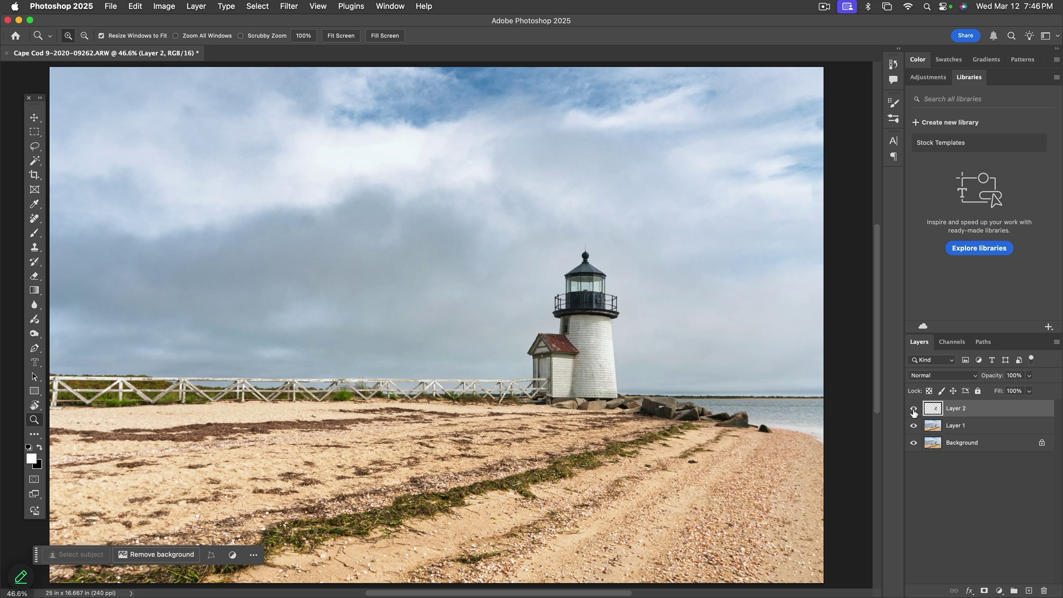
left_click(914, 409)
left_click(914, 410)
left_click(913, 410)
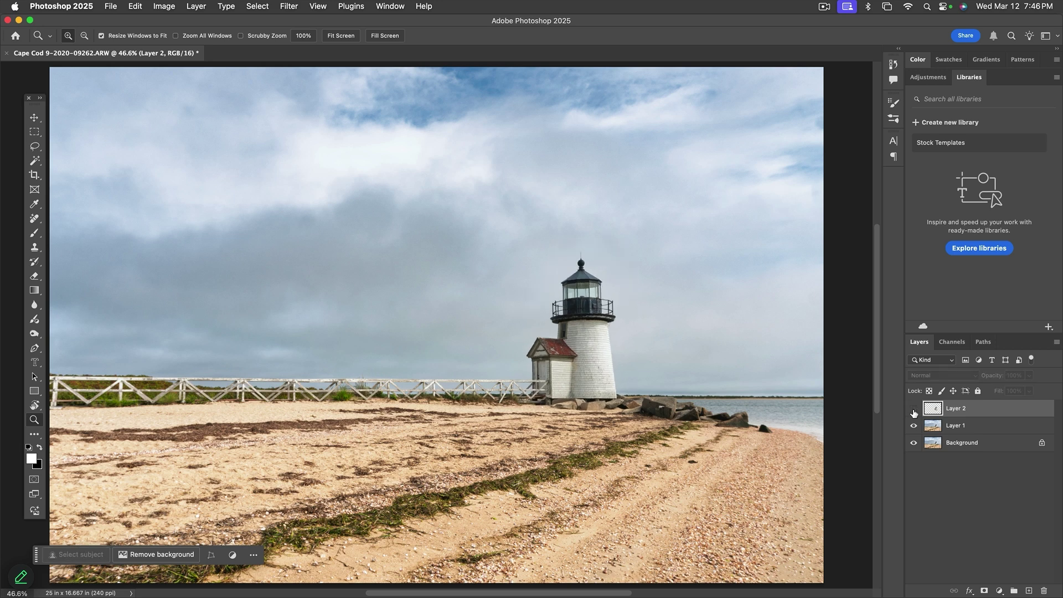
left_click(914, 409)
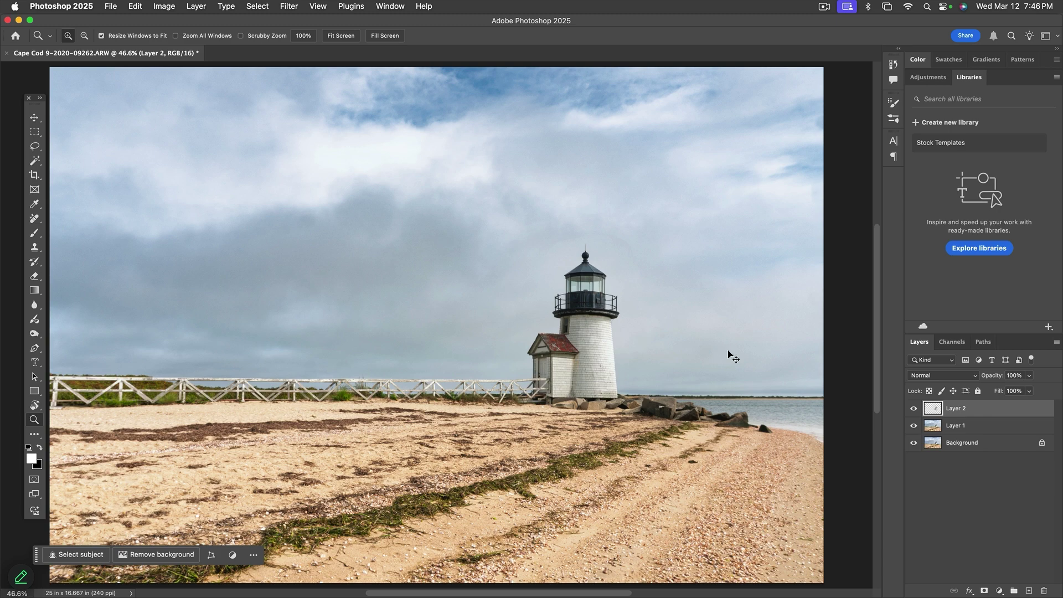
key("super+Tab")
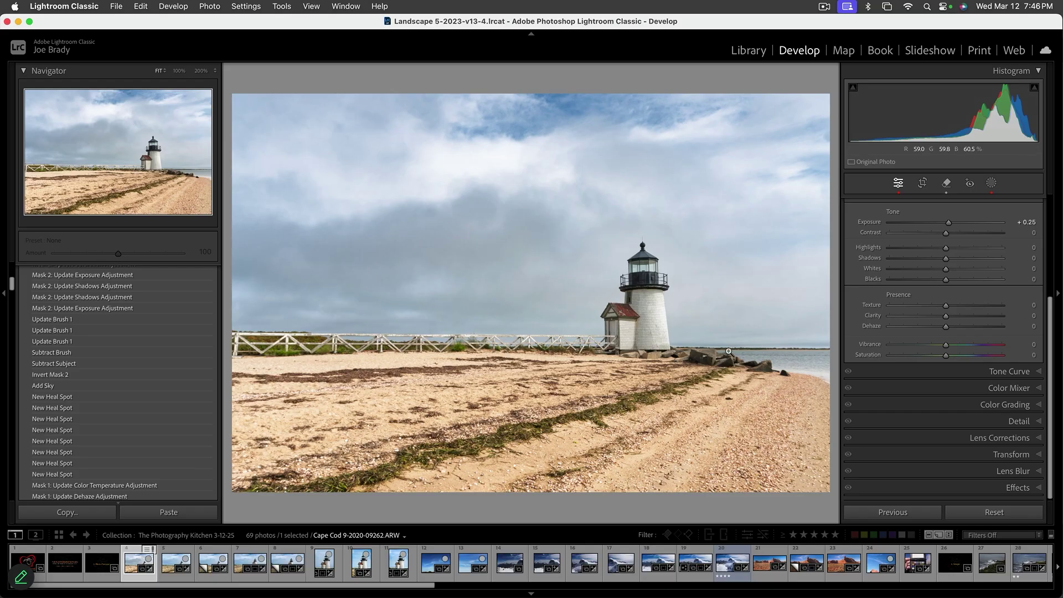
left_click(467, 563)
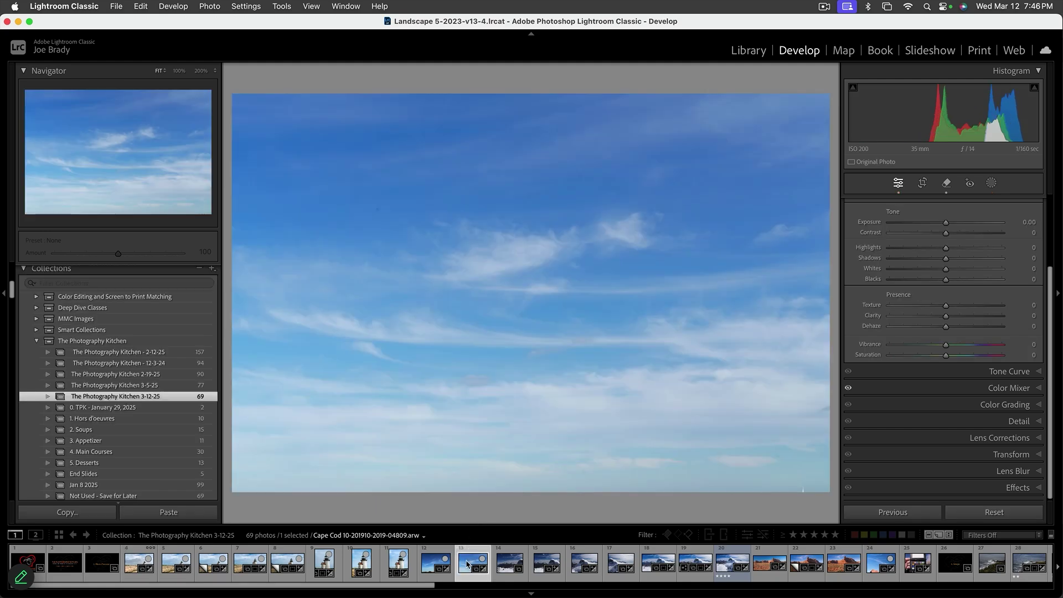
left_click(435, 564)
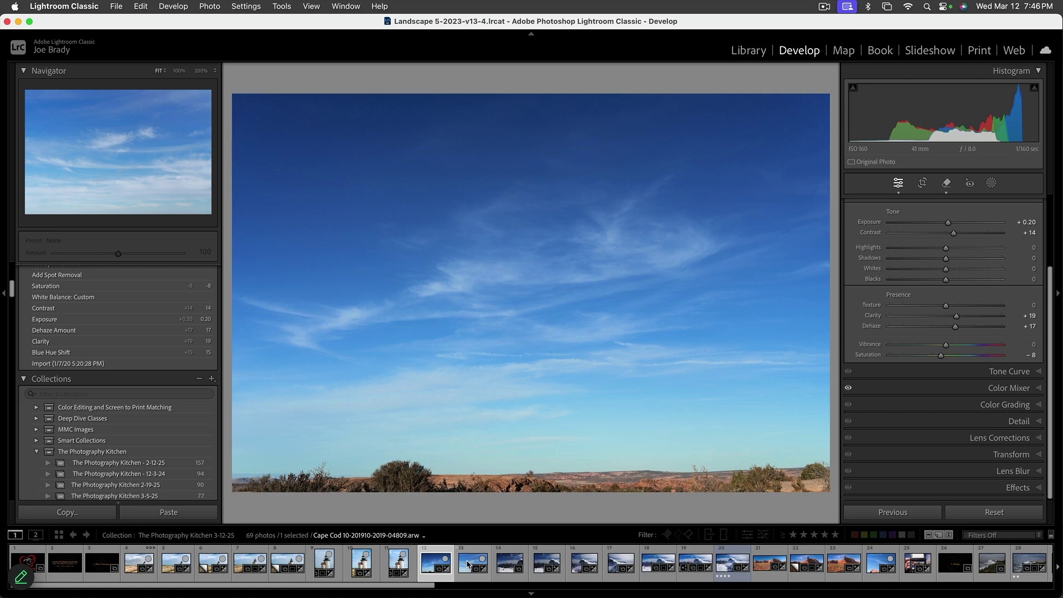
left_click(468, 563)
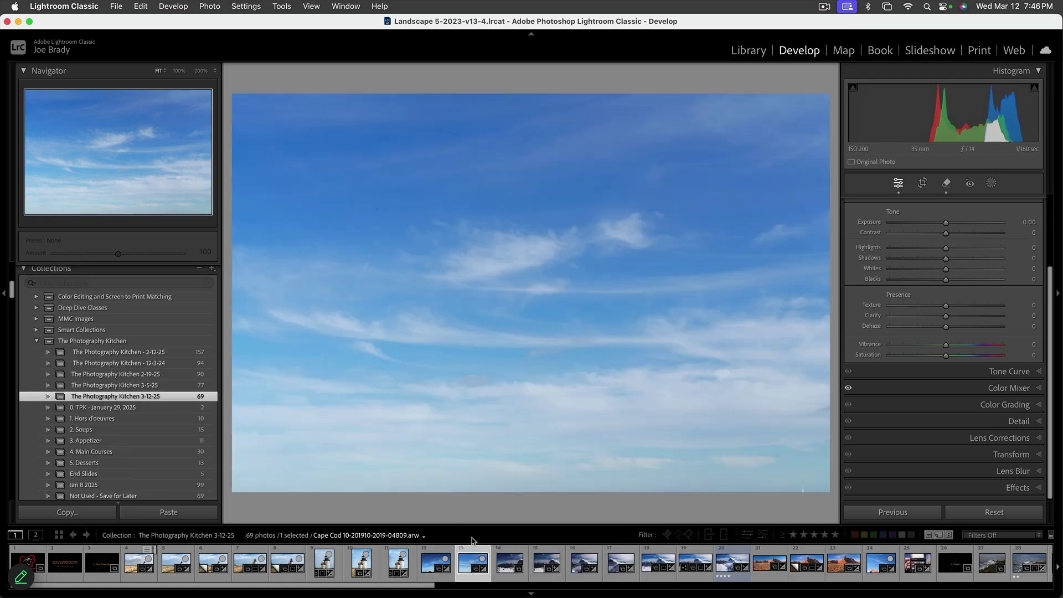
key("super+e")
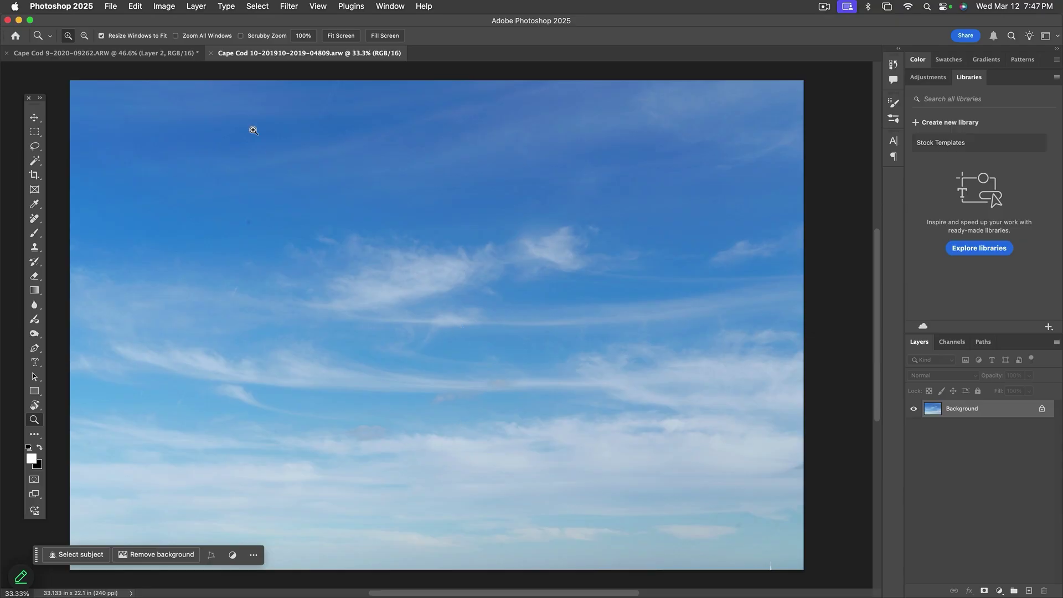
key("super+a")
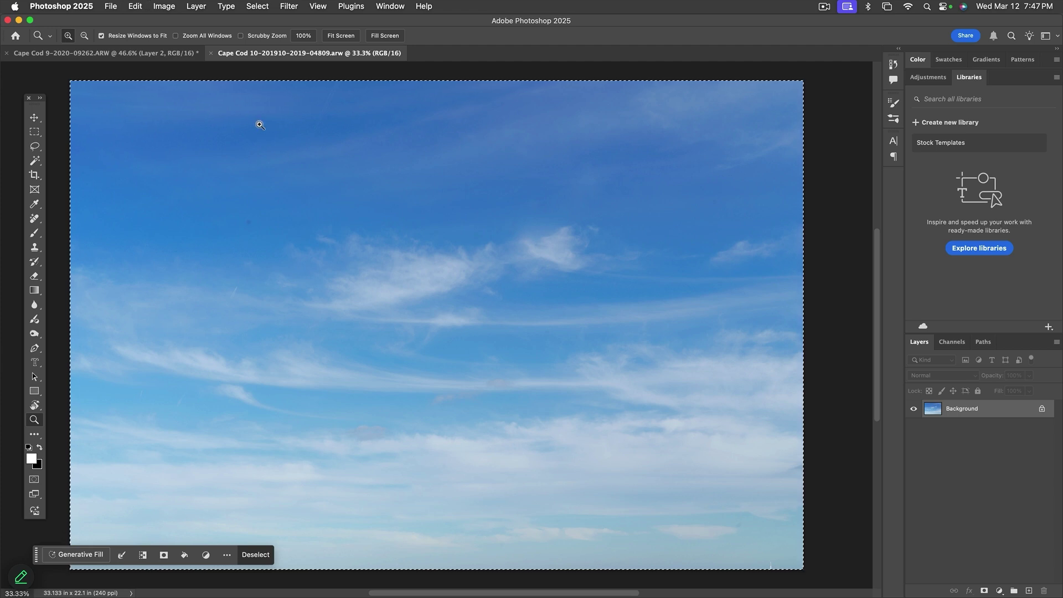
Step: Return to the lighthouse document and merge Layer 2 with Layer 1, keeping the Background separate
left_click(152, 55)
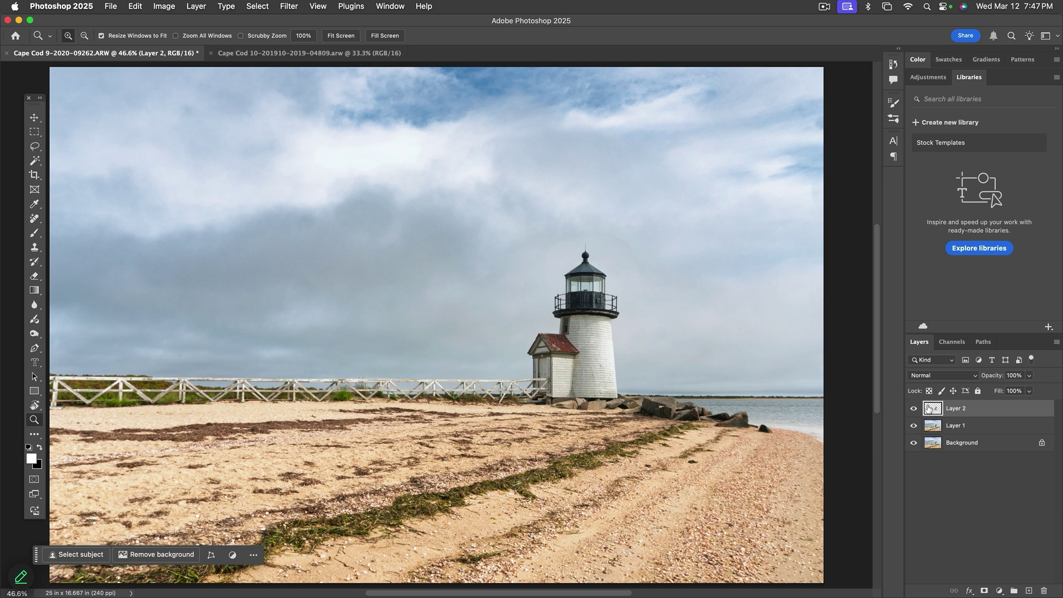
left_click(914, 410)
left_click(913, 409)
left_click(936, 428, "shift")
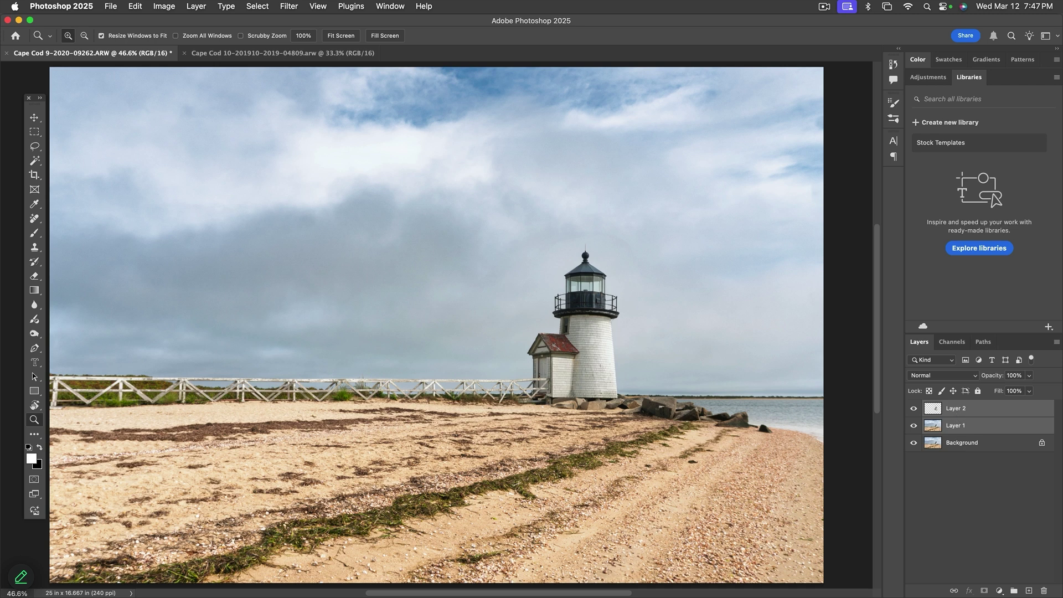
key("super+e")
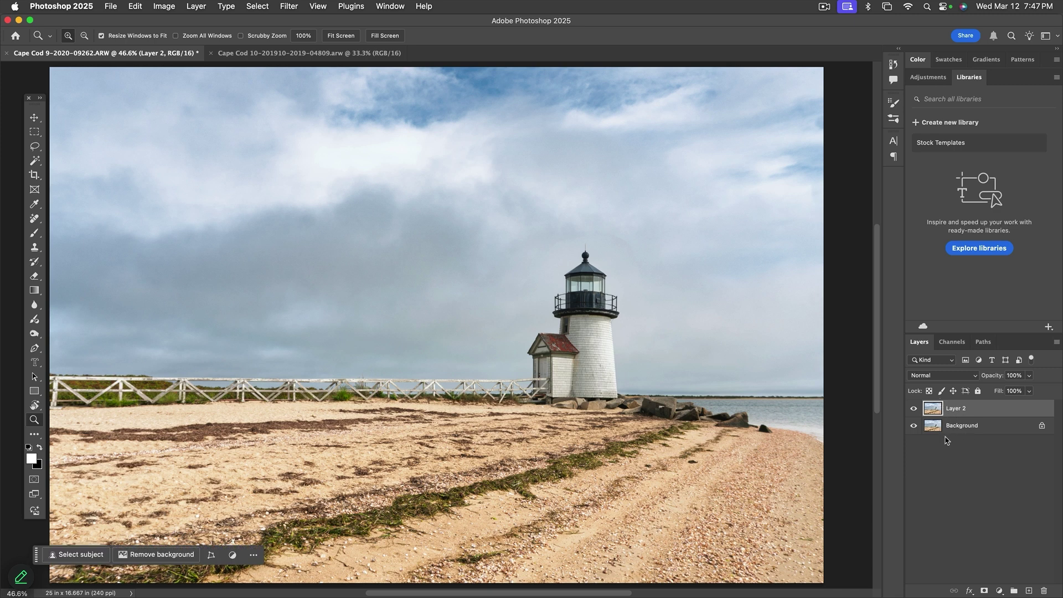
Step: Select the sky in the merged lighthouse layer and paste the copied blue sky into that selection
left_click(268, 6)
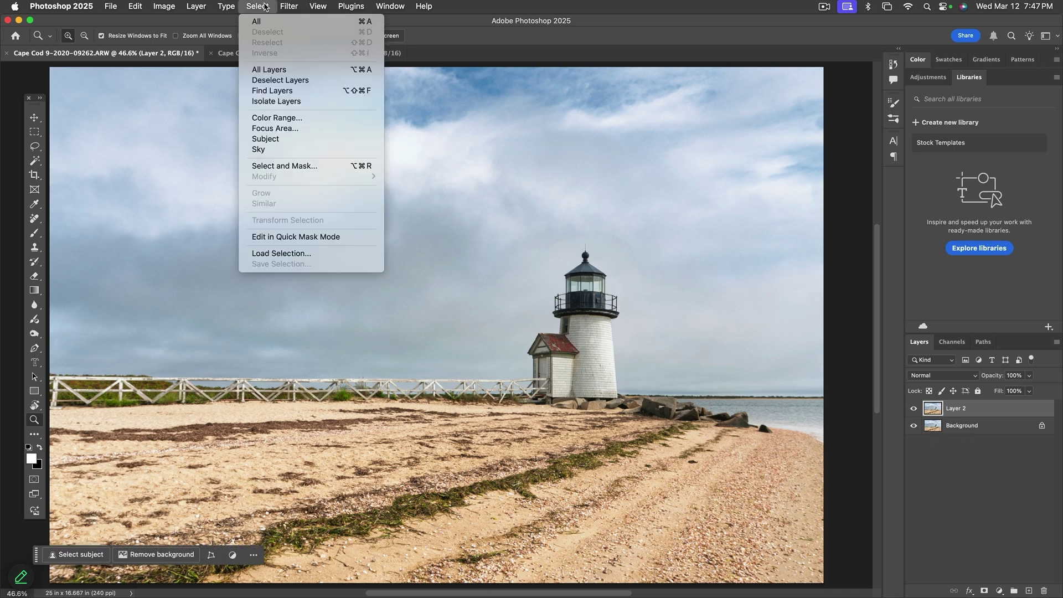
left_click(279, 150)
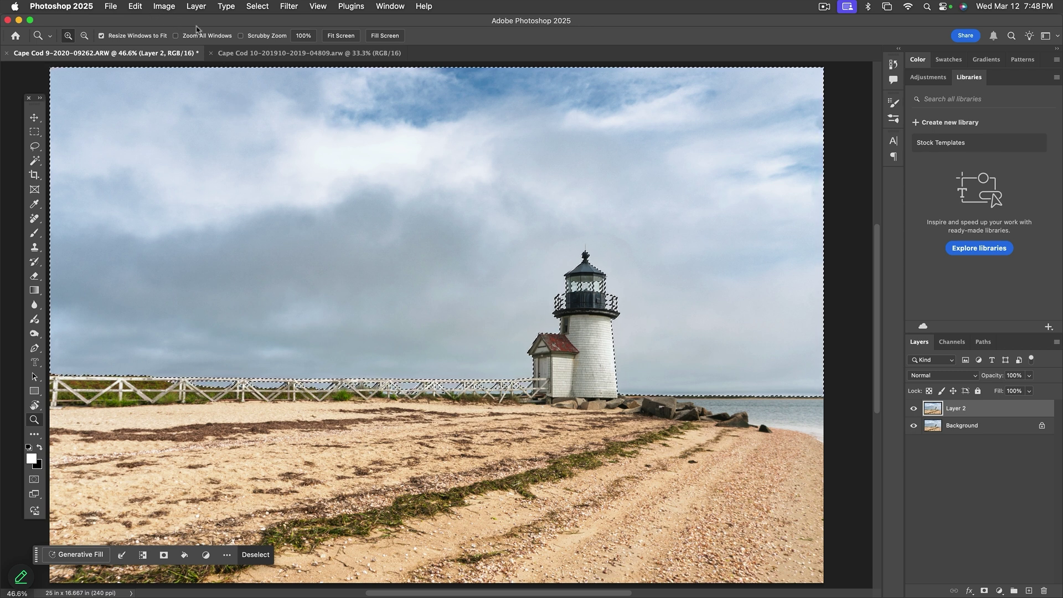
left_click(140, 7)
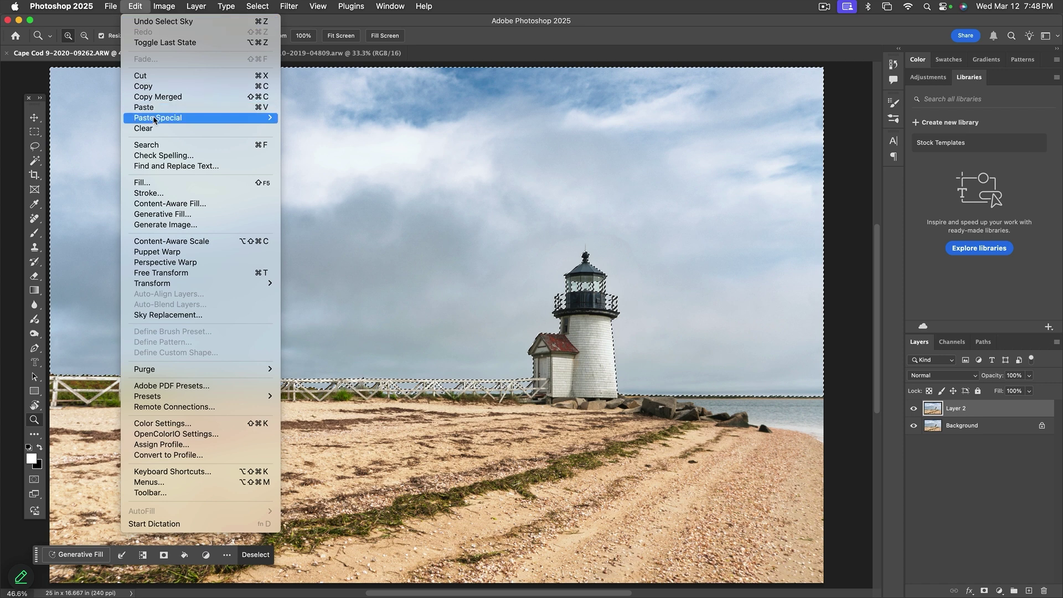
mouse_move(200, 122)
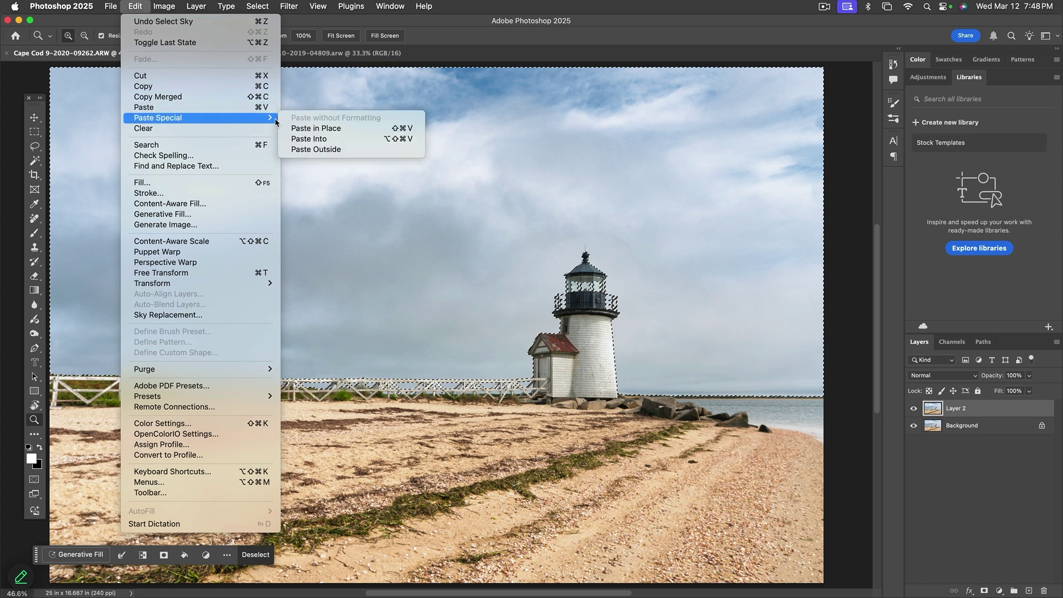
left_click(355, 140)
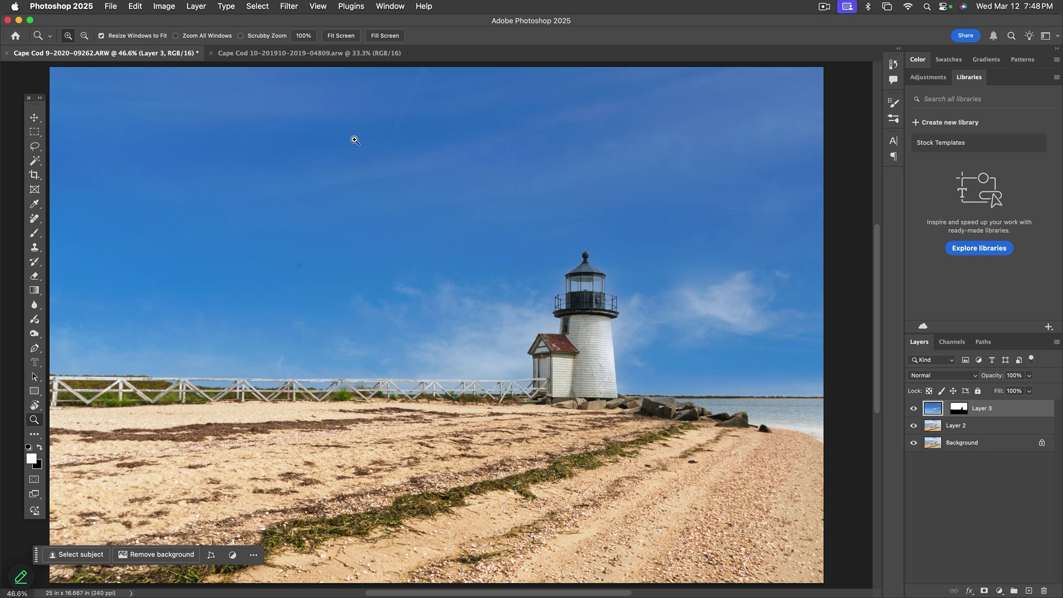
Step: Free-transform the pasted sky, moving it up and slightly left so its clouds fill the area above the beach, and apply it
key("super+t")
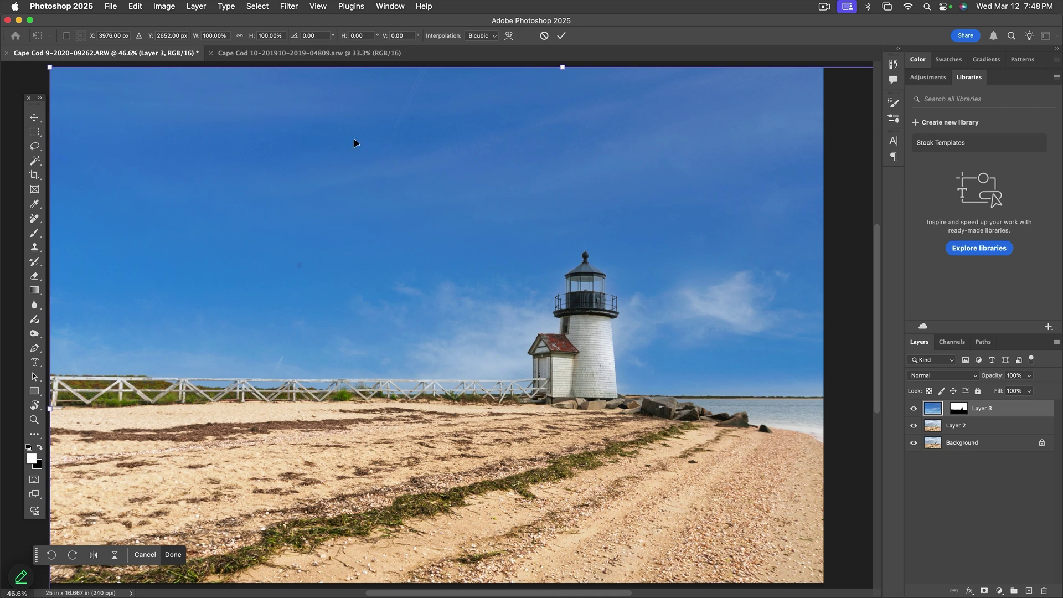
scroll(354, 143, "down", 3)
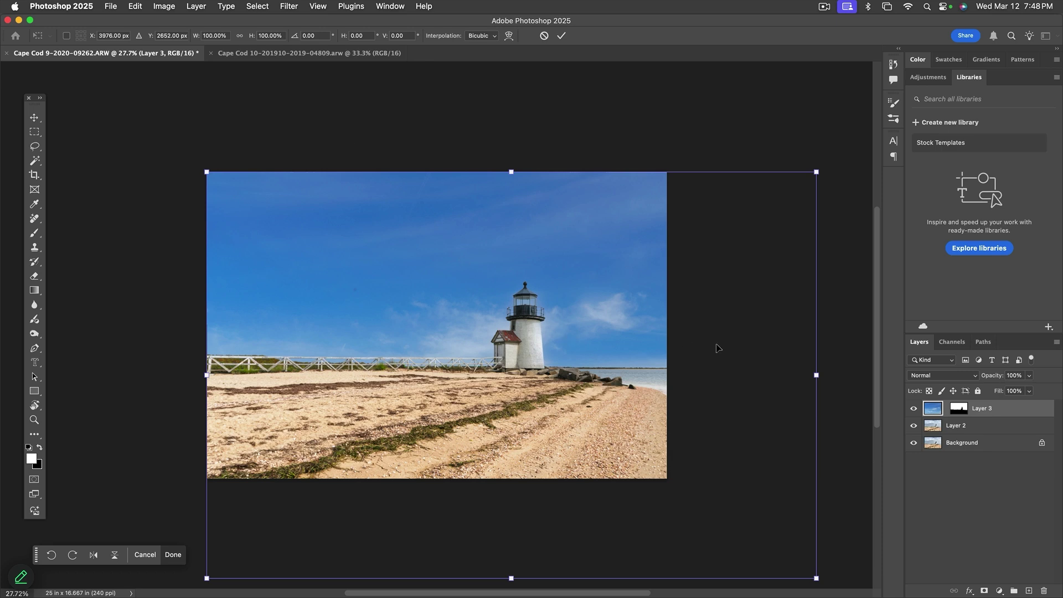
left_click_drag(718, 347, 673, 241)
key("z")
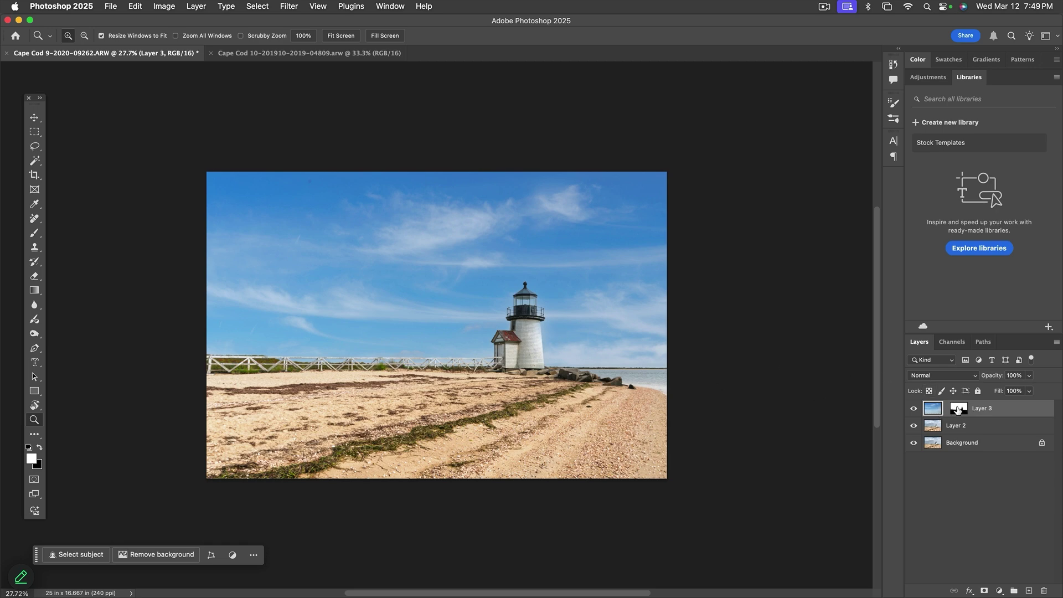
Step: Display the Layer 3 mask on its own and harden it with Levels, setting the input black point to 83 and white point to 159
key("alt")
left_click(959, 409, "alt")
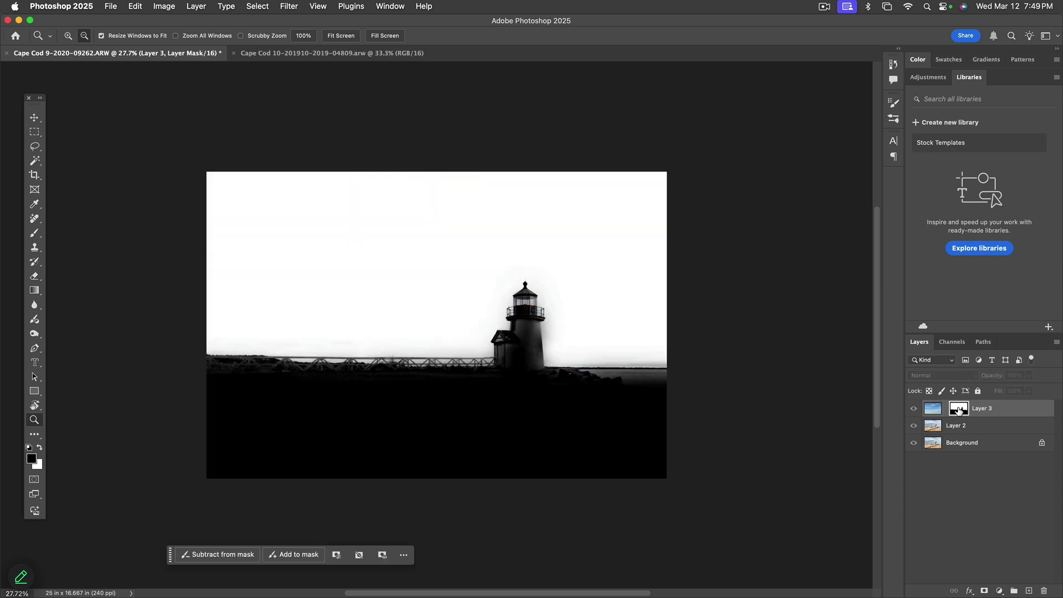
left_click(402, 385)
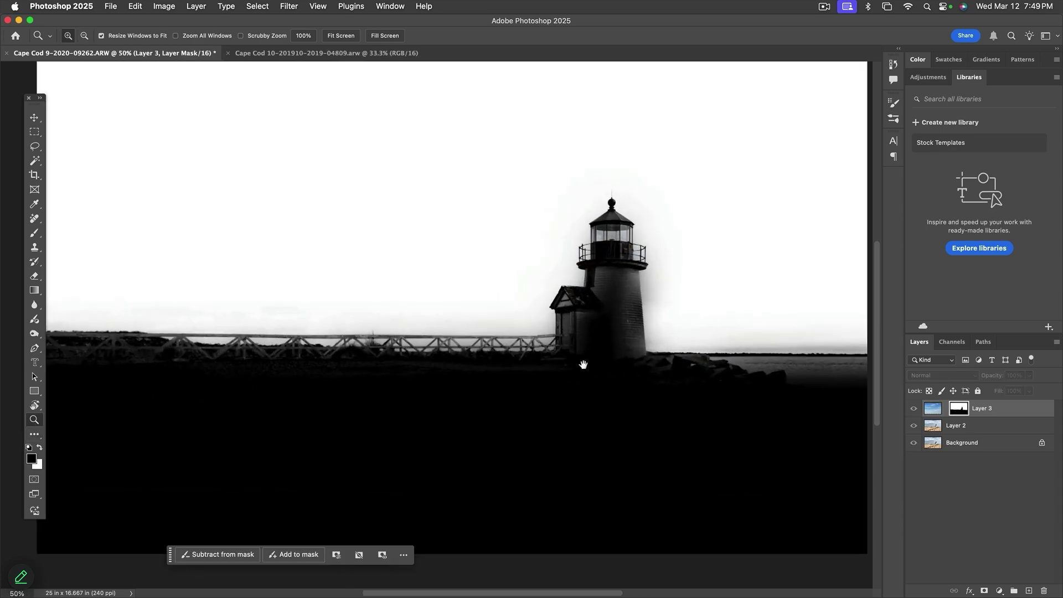
left_click_drag(583, 364, 457, 437)
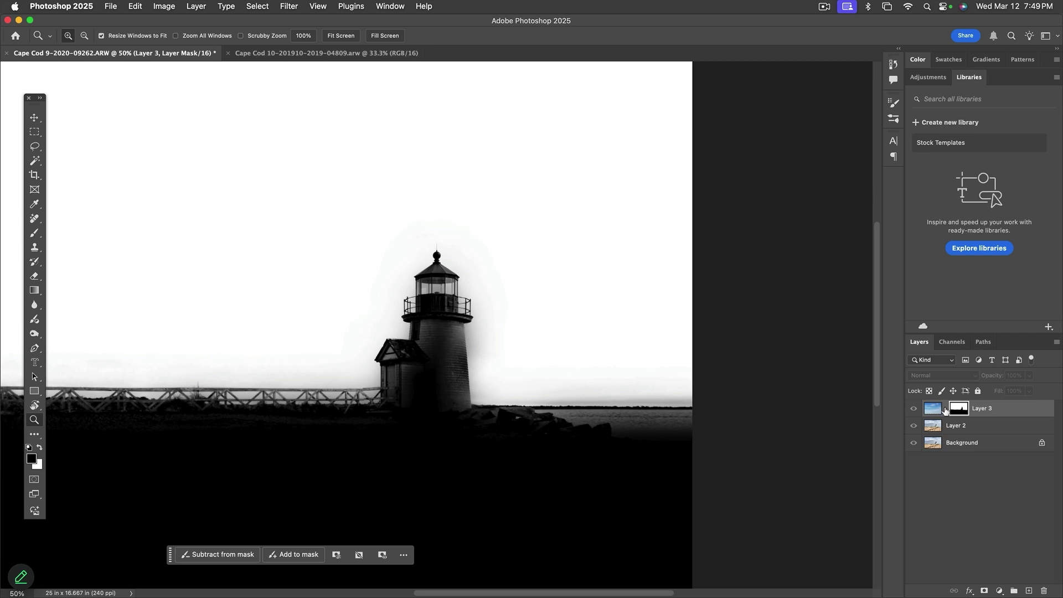
key("super+l")
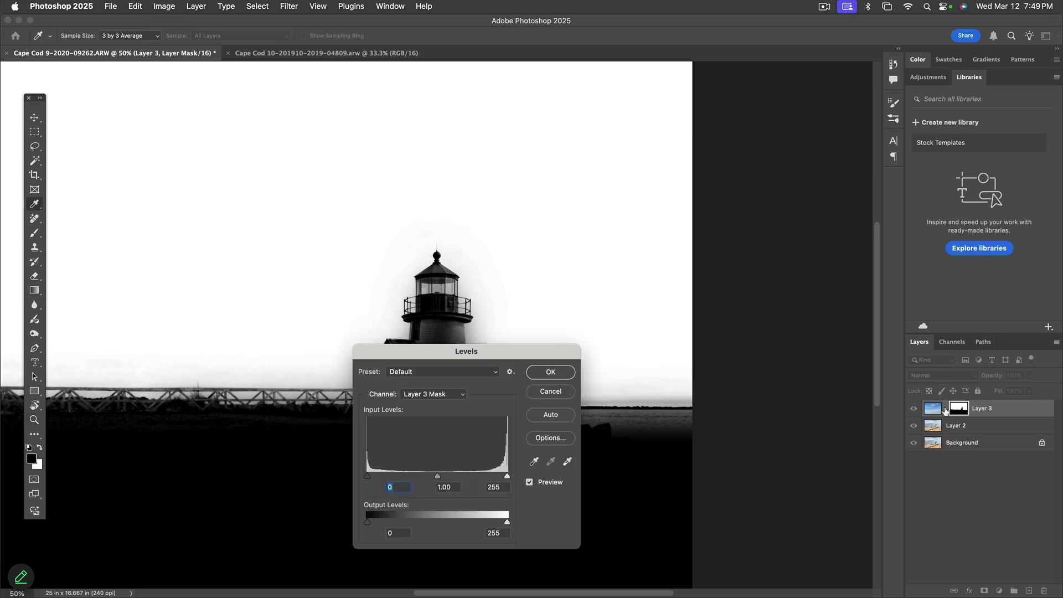
left_click_drag(562, 355, 734, 190)
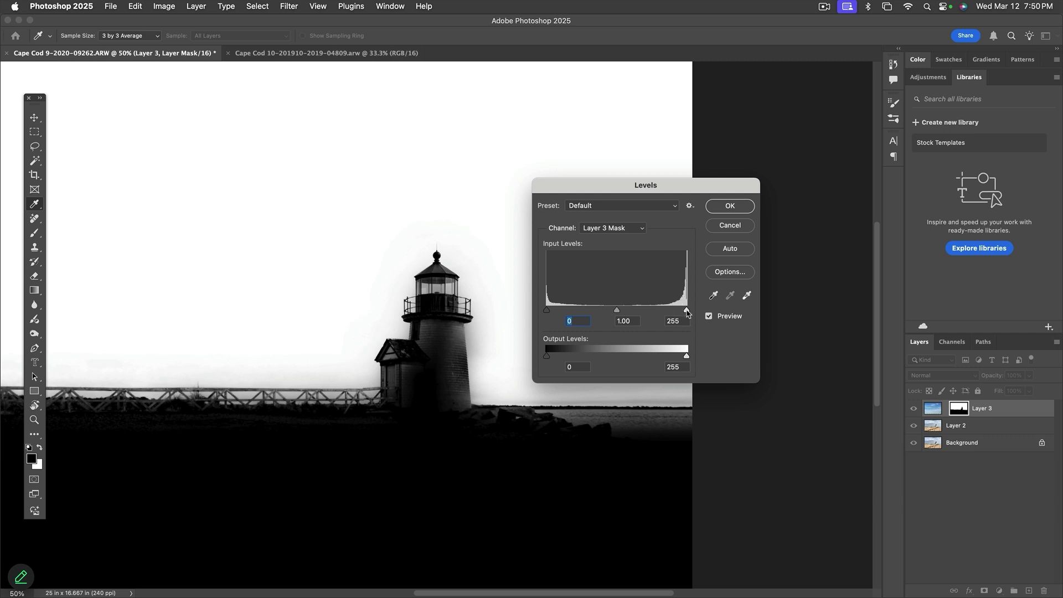
left_click_drag(687, 313, 647, 311)
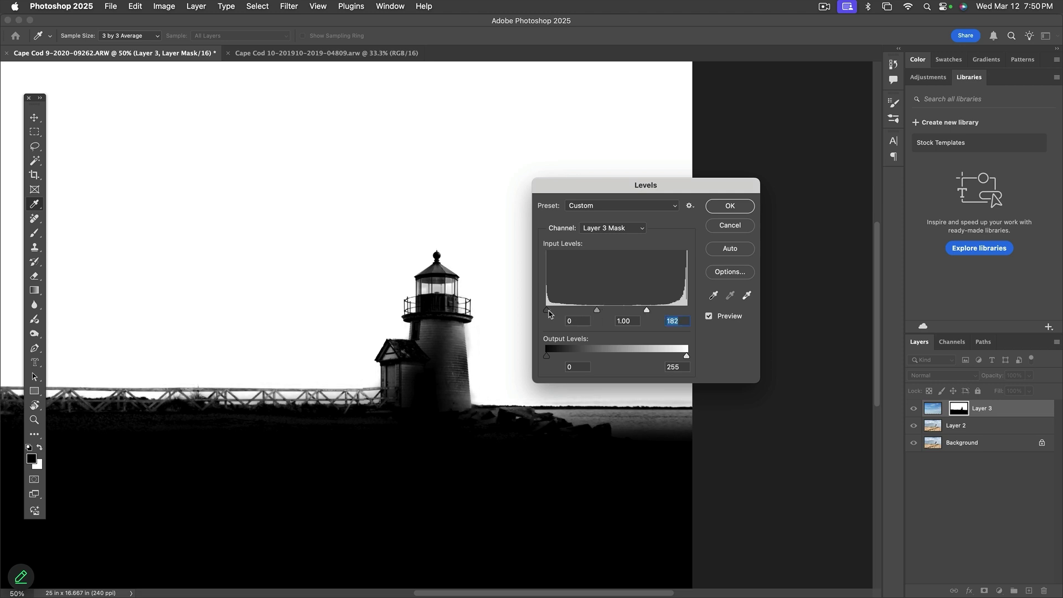
left_click_drag(548, 312, 591, 309)
left_click_drag(648, 314, 634, 312)
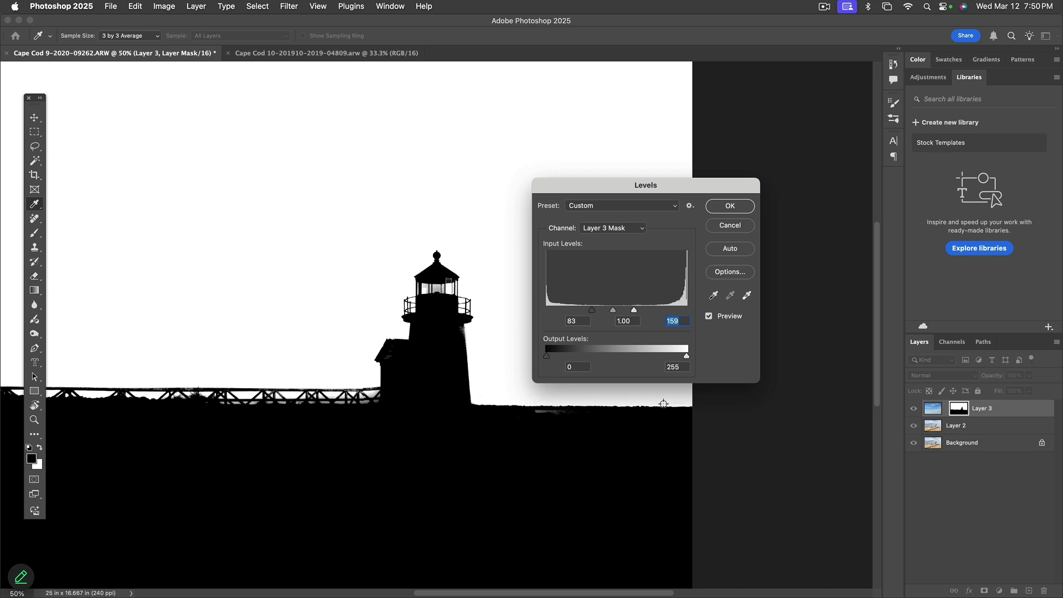
left_click(735, 211)
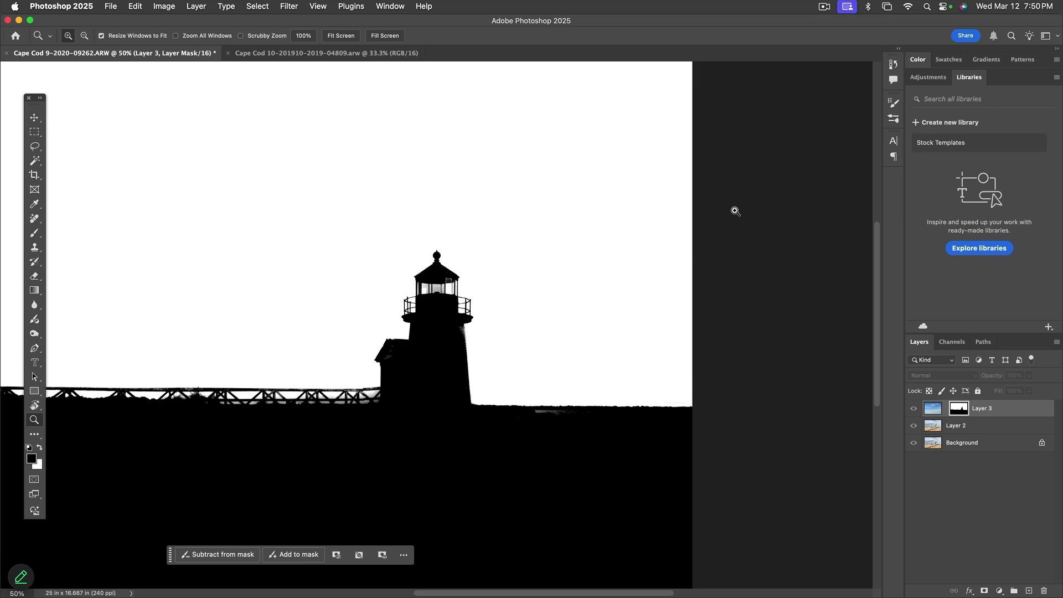
Step: Return from the mask view to the full image and compare the sky with Layer 3 hidden and shown
left_click(935, 414)
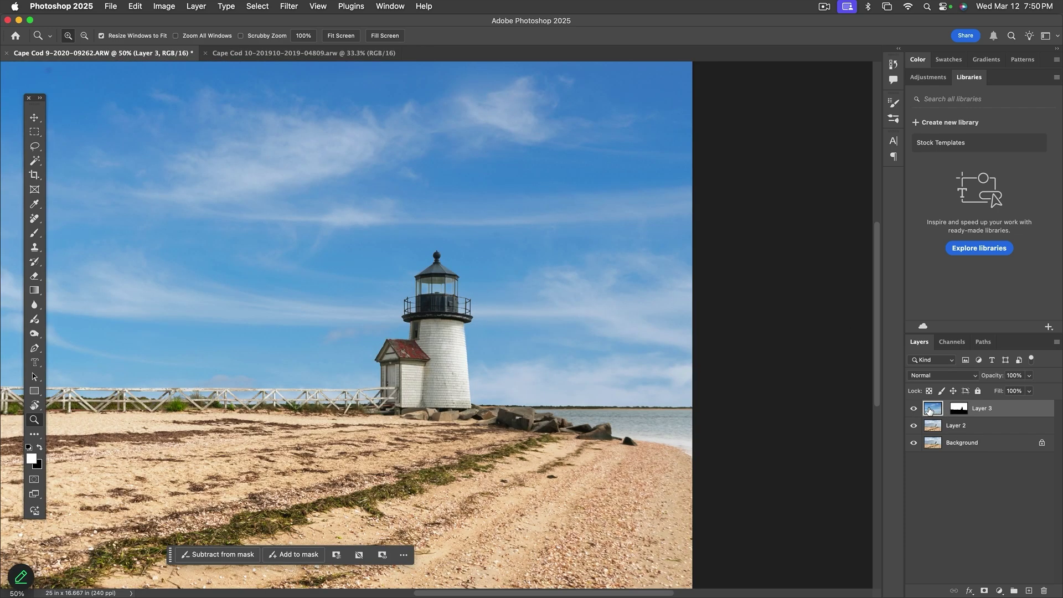
left_click(914, 411)
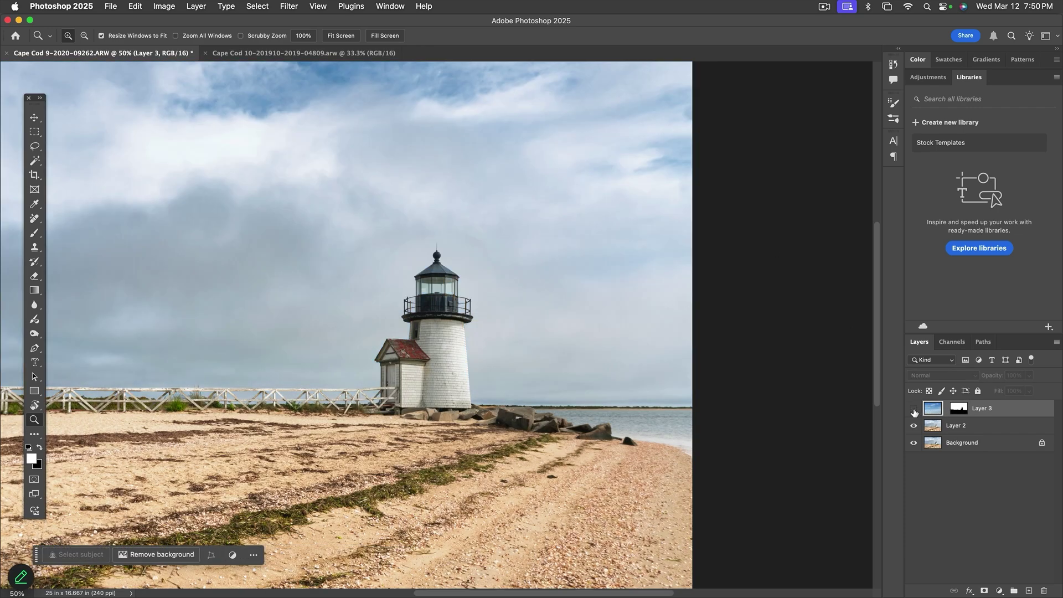
left_click(914, 410)
left_click(914, 411)
left_click(914, 410)
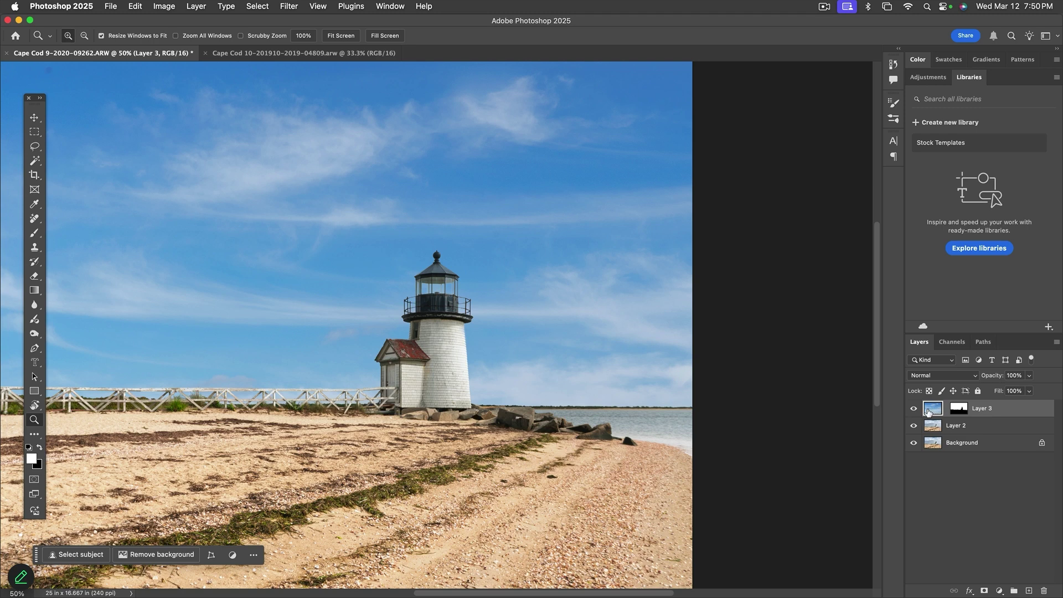
Step: Blend Layer 3 in Overlay mode and compare the sky with the layer hidden and shown
left_click(944, 377)
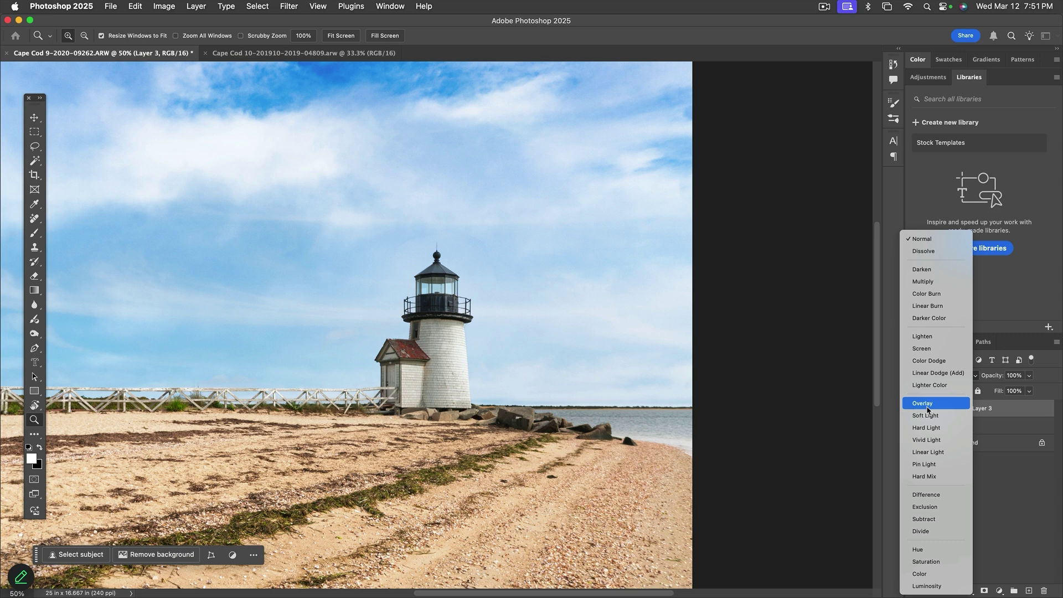
left_click(928, 409)
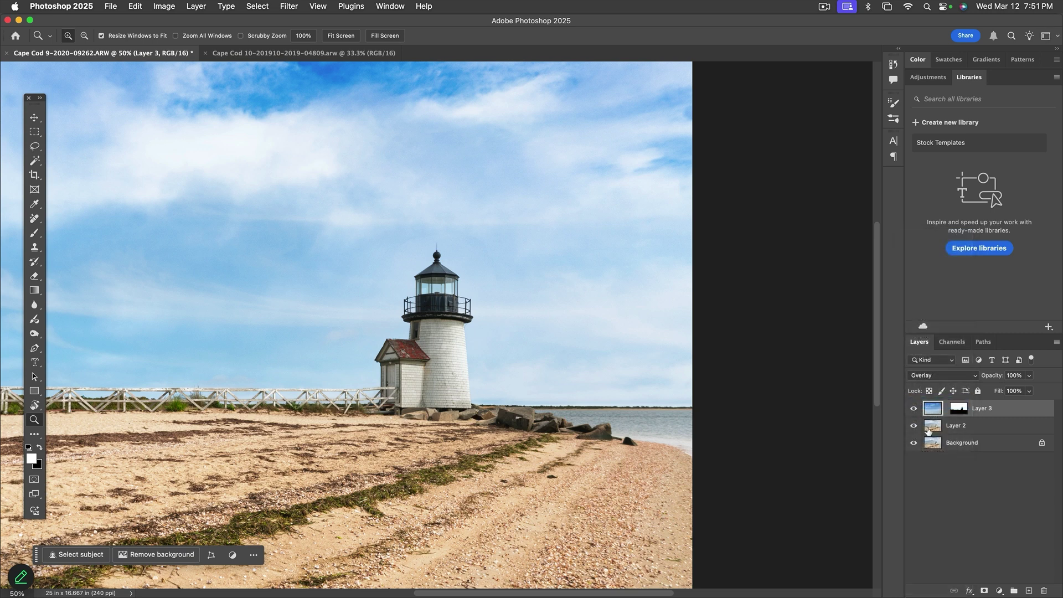
left_click(913, 408)
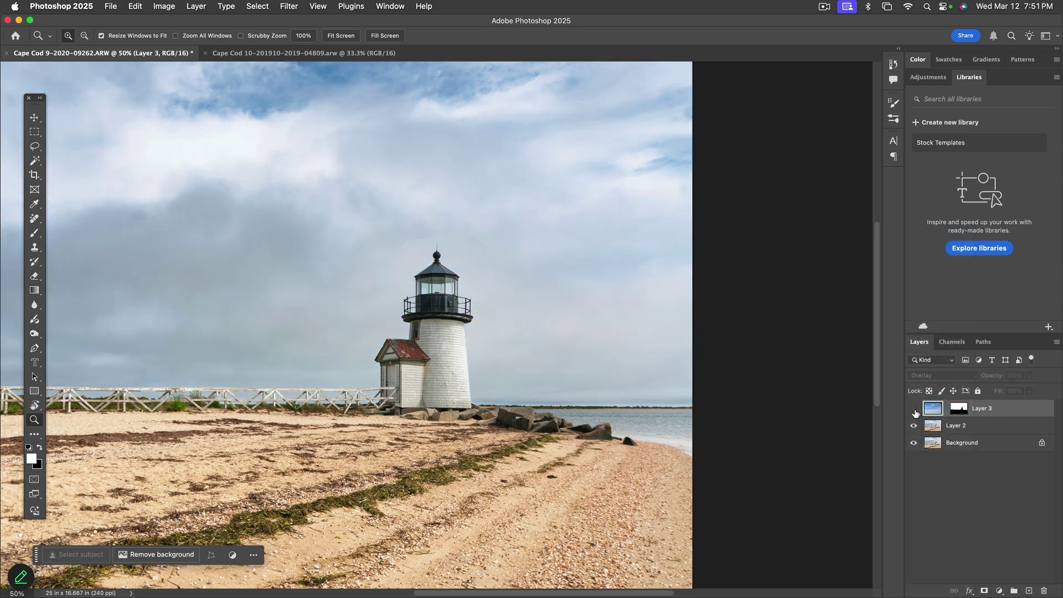
left_click(913, 408)
left_click(914, 409)
left_click(914, 410)
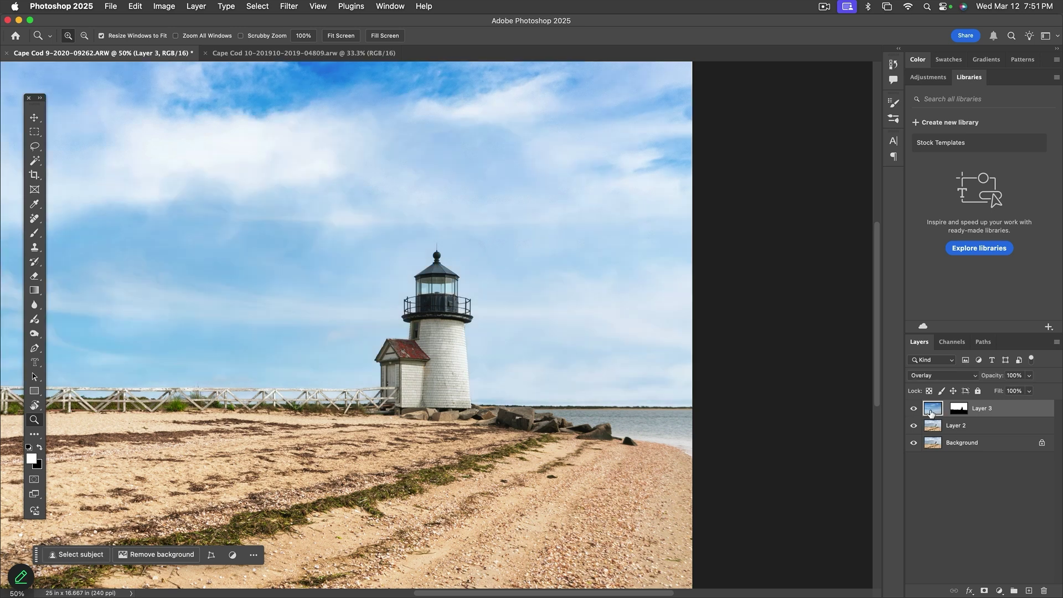
Step: Reduce Layer 3's opacity to 66% and check the sky with the layer hidden and shown
left_click(1031, 380)
mouse_move(1030, 391)
left_mouse_down()
mouse_move(996, 393)
mouse_move(1012, 392)
left_mouse_up()
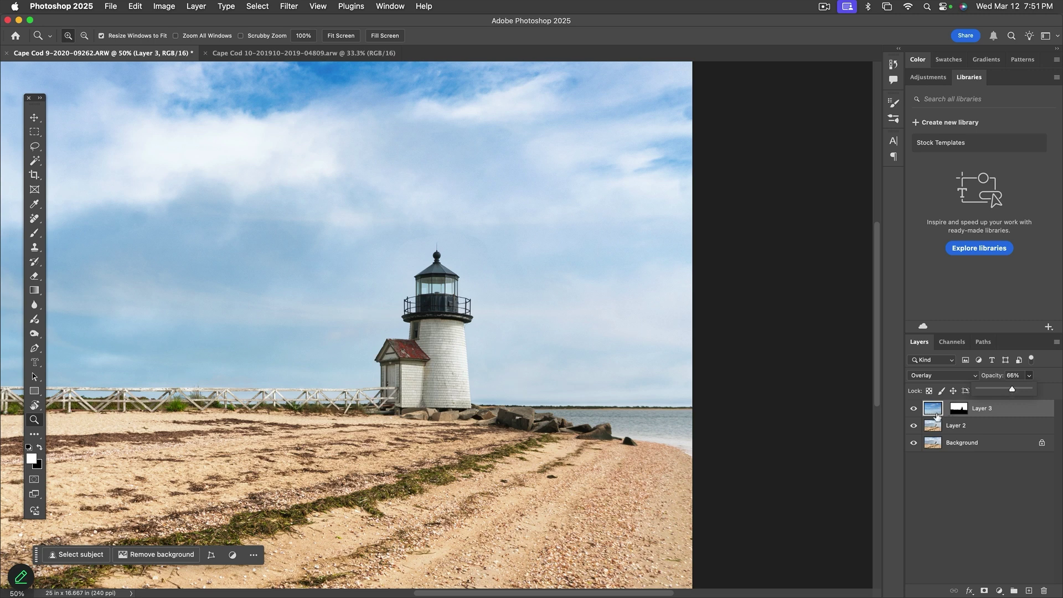
left_click(914, 410)
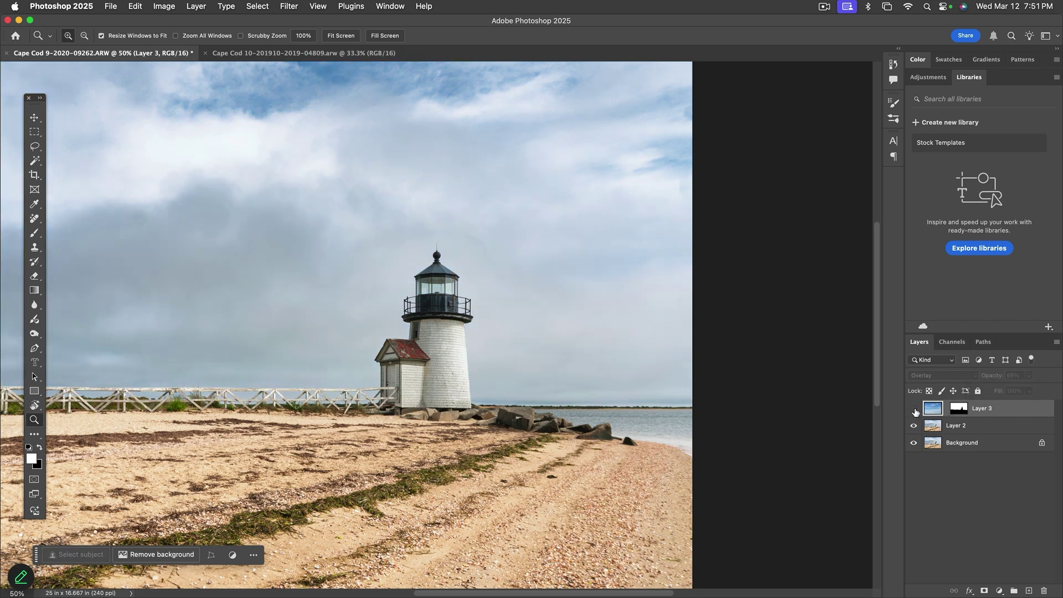
left_click(914, 411)
left_click(915, 411)
left_click(915, 411)
left_click(915, 411)
left_click(915, 410)
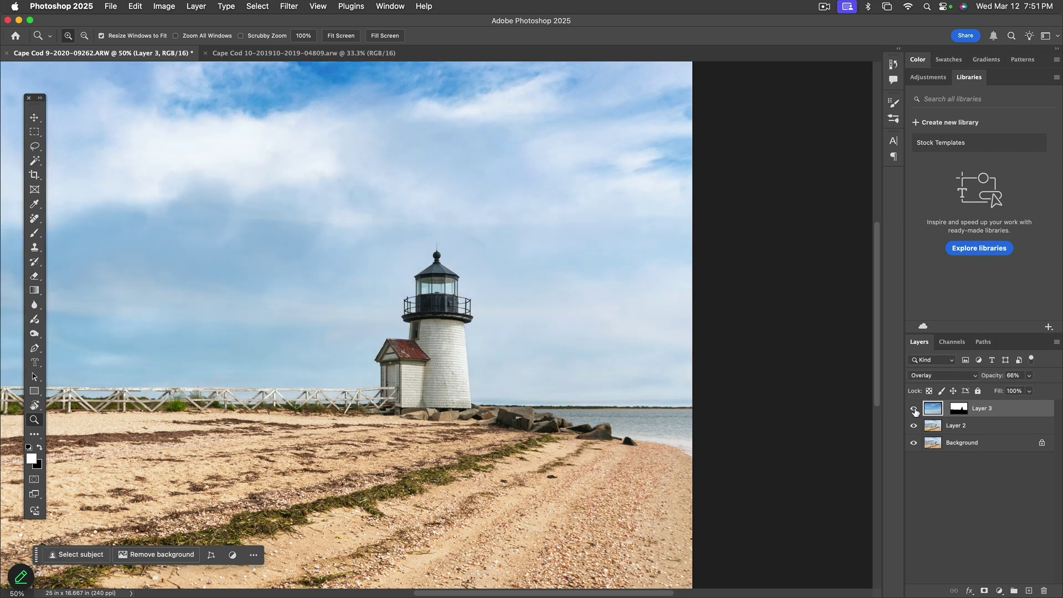
left_click(915, 411)
left_click(915, 411)
Step: Try painting black with a soft, partly transparent brush on the Layer 3 mask to weaken the blue over the clouds beside the lighthouse
left_click_drag(369, 385, 540, 373)
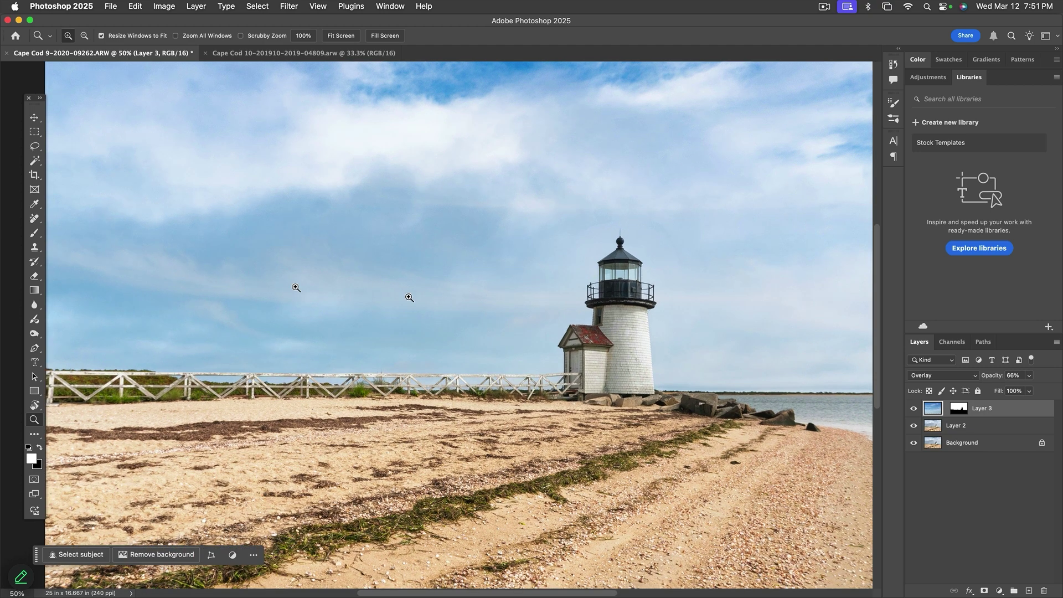
left_click(958, 410)
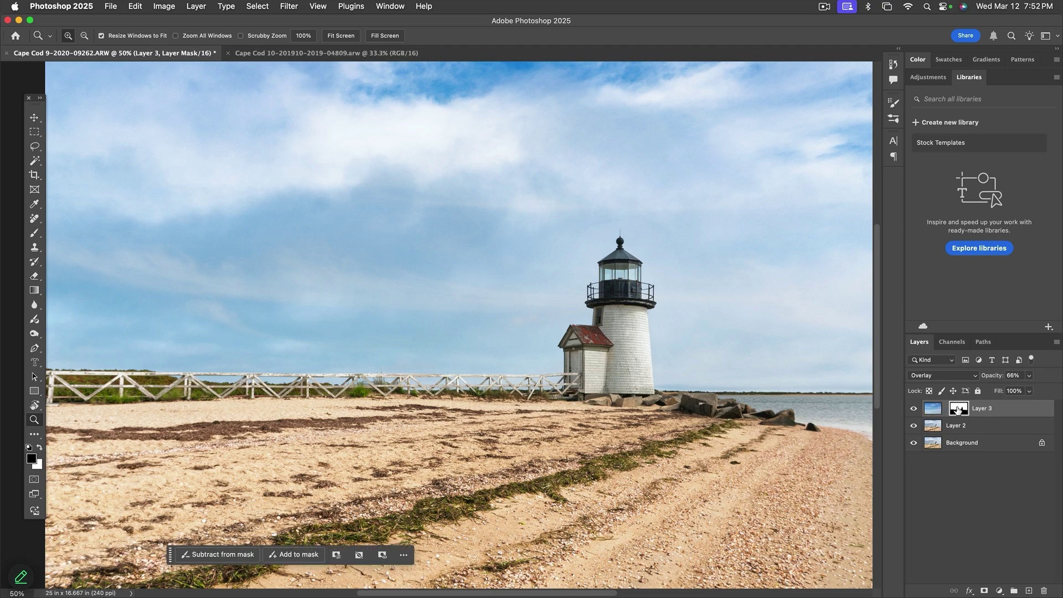
key("b")
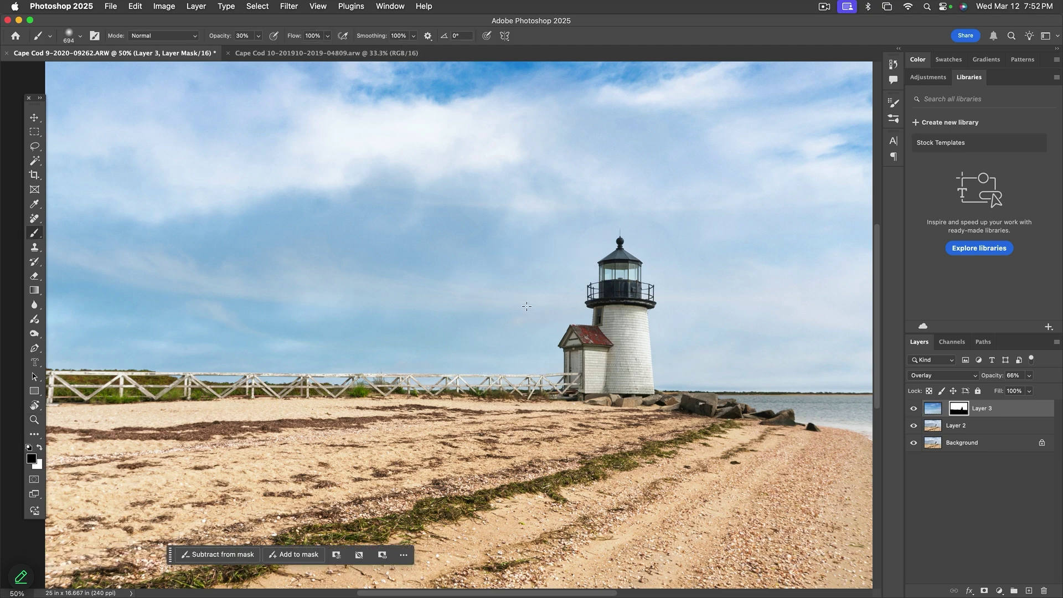
mouse_move(525, 306)
left_mouse_down()
mouse_move(486, 304)
mouse_move(500, 299)
left_mouse_up()
mouse_move(576, 303)
left_mouse_down()
mouse_move(344, 286)
mouse_move(52, 241)
left_mouse_up()
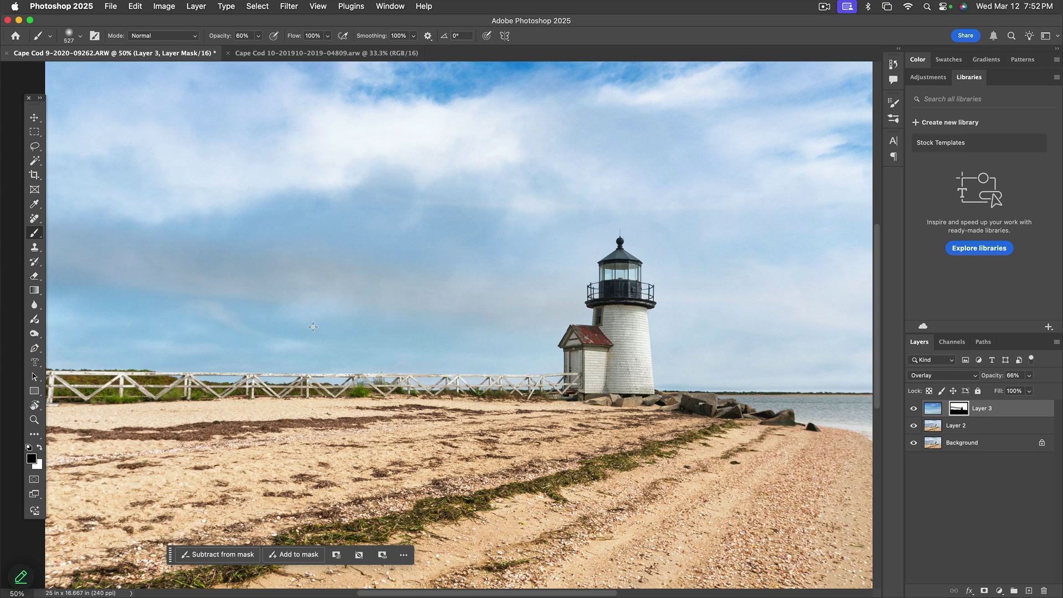
left_click_drag(315, 333, 418, 337)
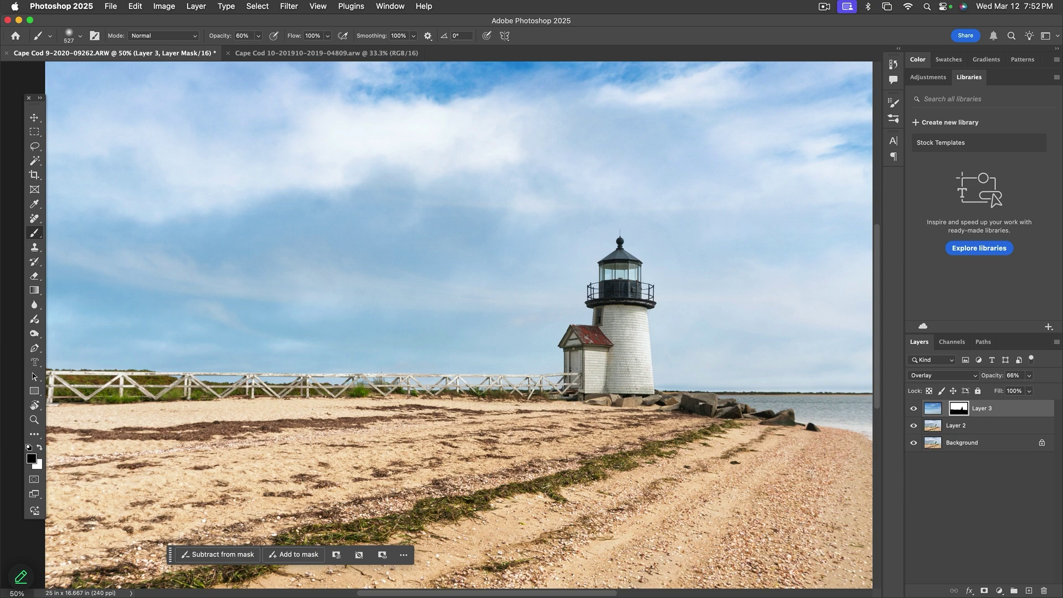
Step: Change Layer 3's blend mode to Soft Light and compare the sky with the layer hidden and shown
left_click(950, 377)
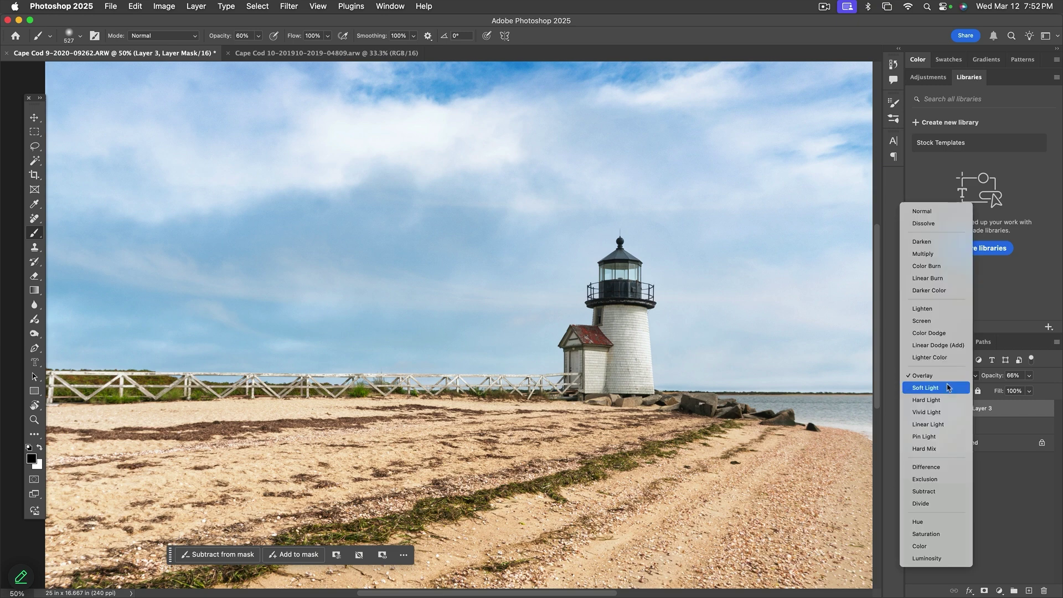
left_click(943, 388)
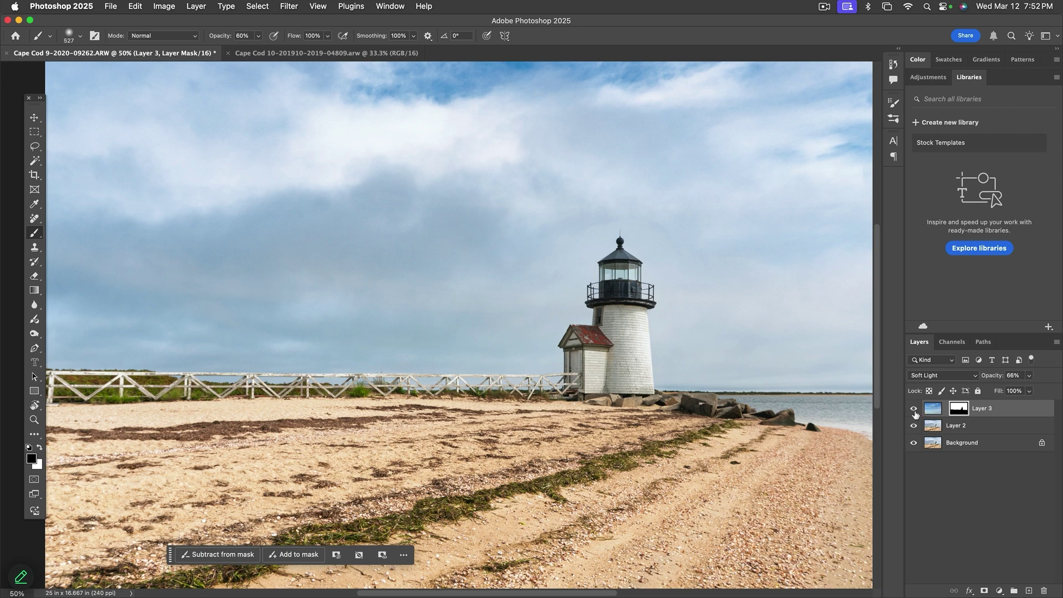
scroll(531, 287, "up", 3)
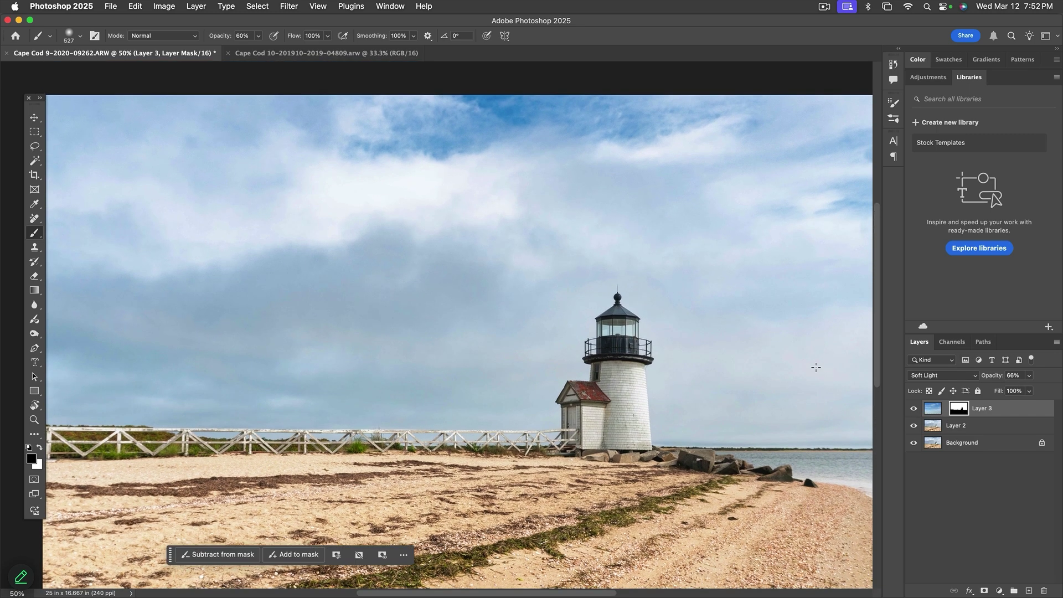
left_click(914, 409)
left_click(915, 410)
left_click(914, 410)
left_click(915, 409)
left_click(914, 410)
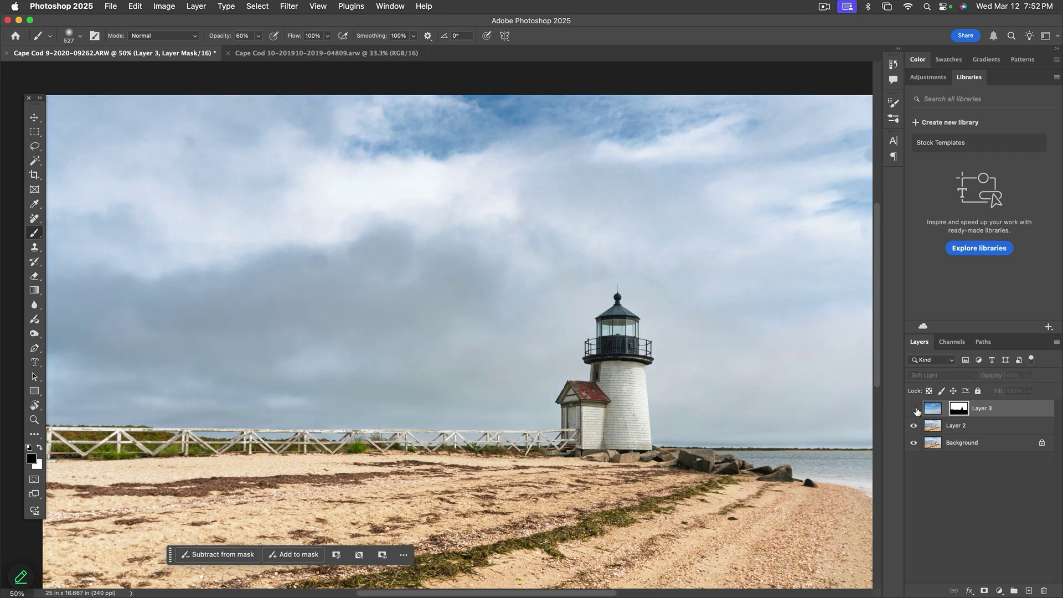
left_click(914, 409)
left_click(914, 410)
left_click(914, 410)
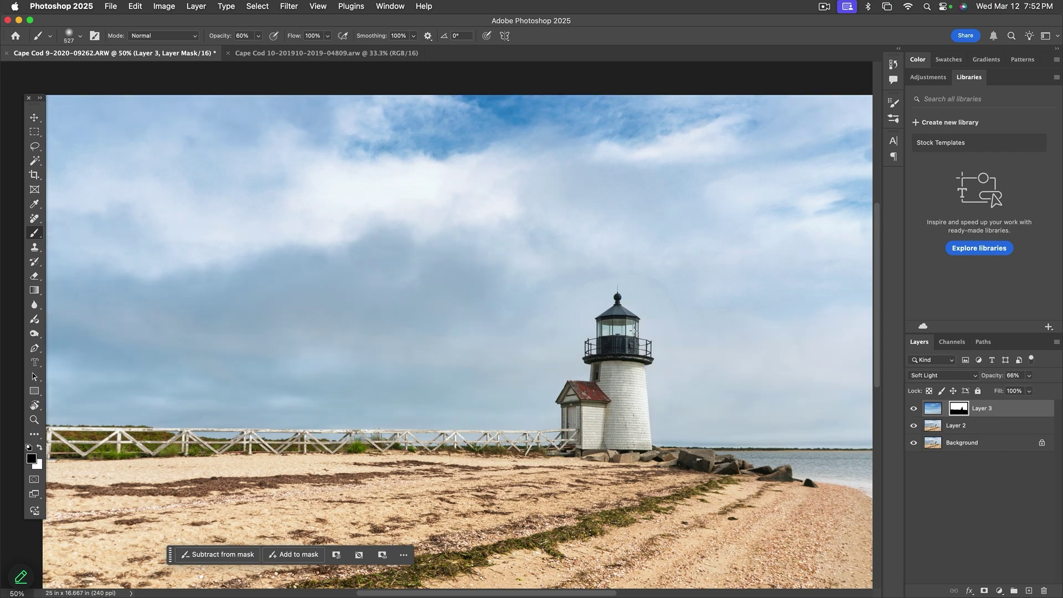
Step: Fit the image to the view and stamp all visible layers into a new layer above Layer 3, keeping the originals
key("super+0")
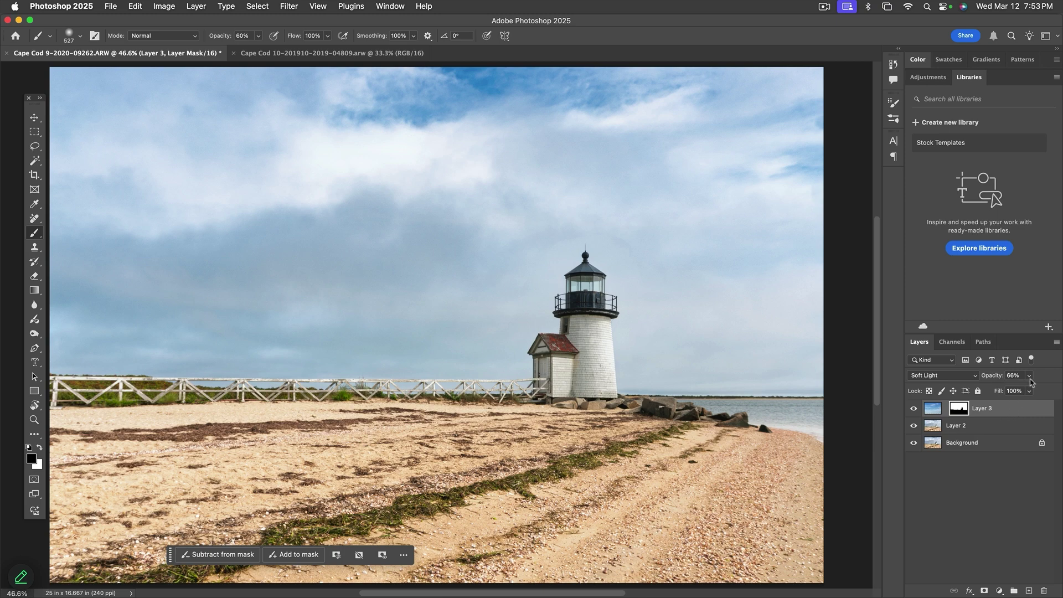
left_click(1056, 344)
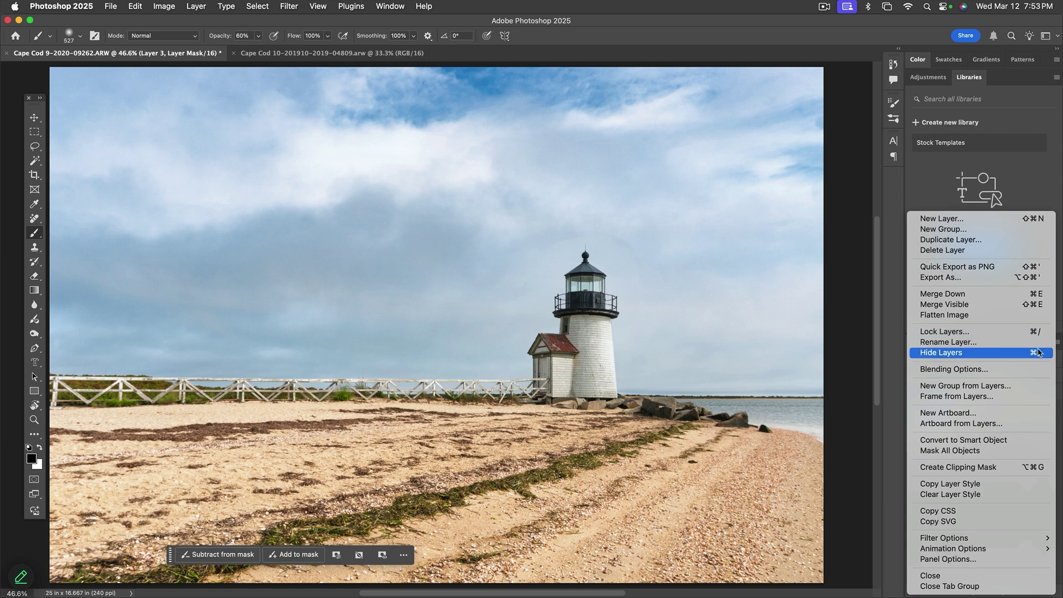
left_click(988, 305, "alt")
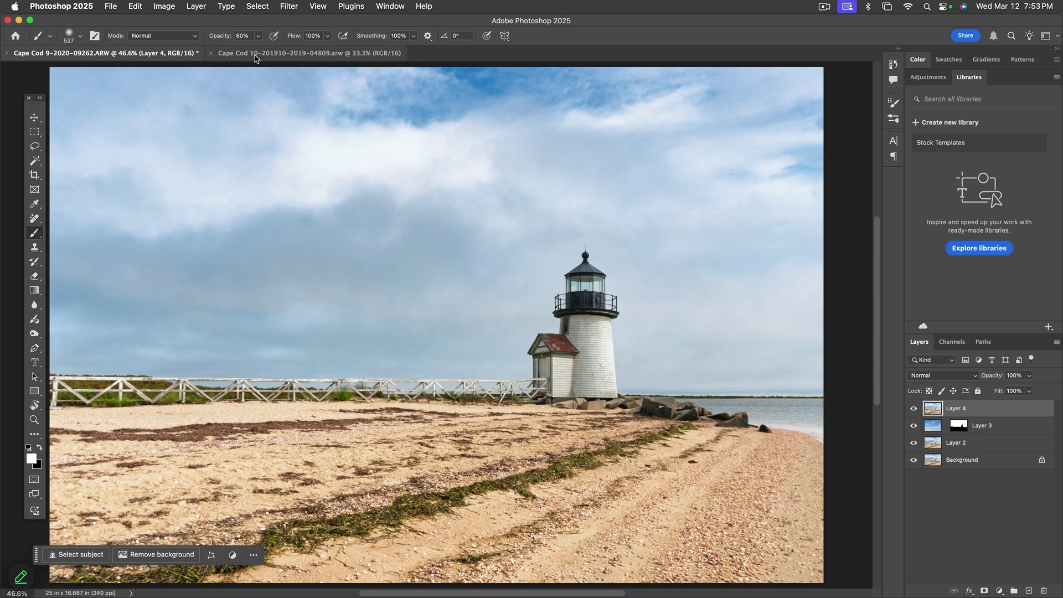
Step: Open the stamped layer in the Nik Collection's Viveza 3 filter and shift the before/after divider close to the photo's left edge
left_click(290, 7)
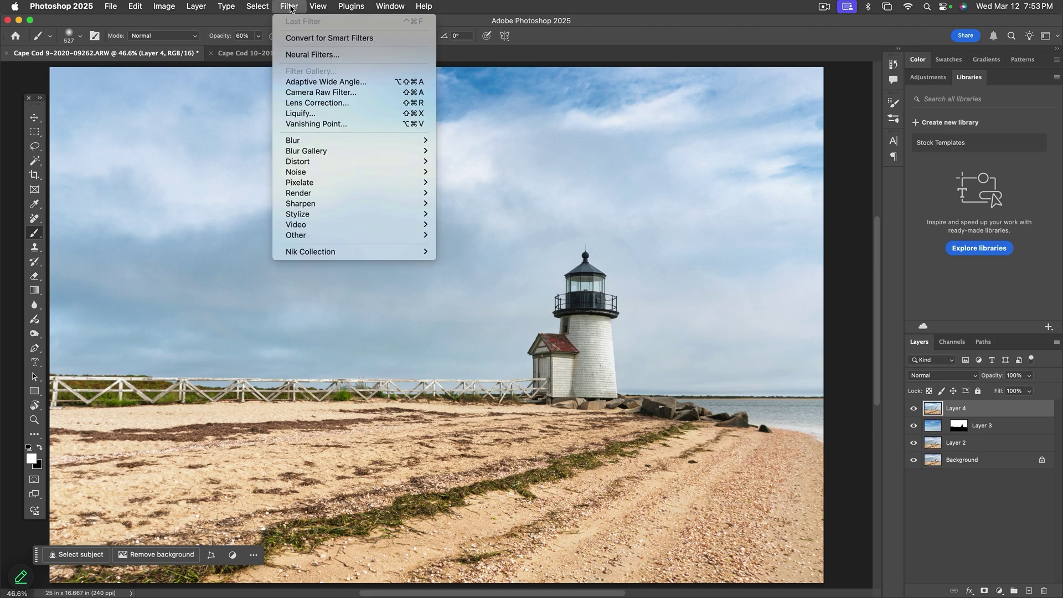
mouse_move(327, 253)
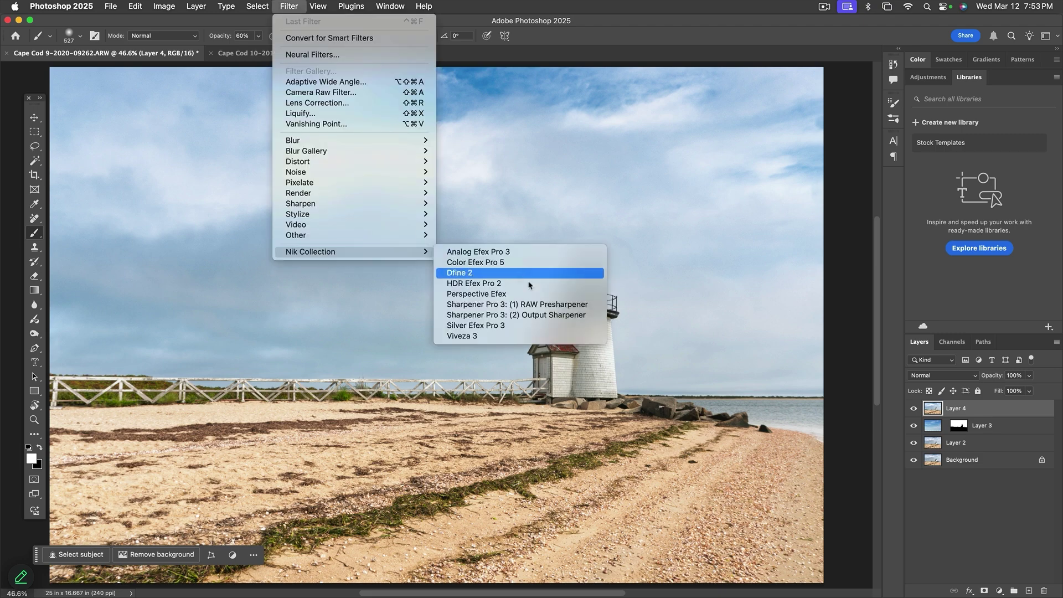
left_click(526, 336)
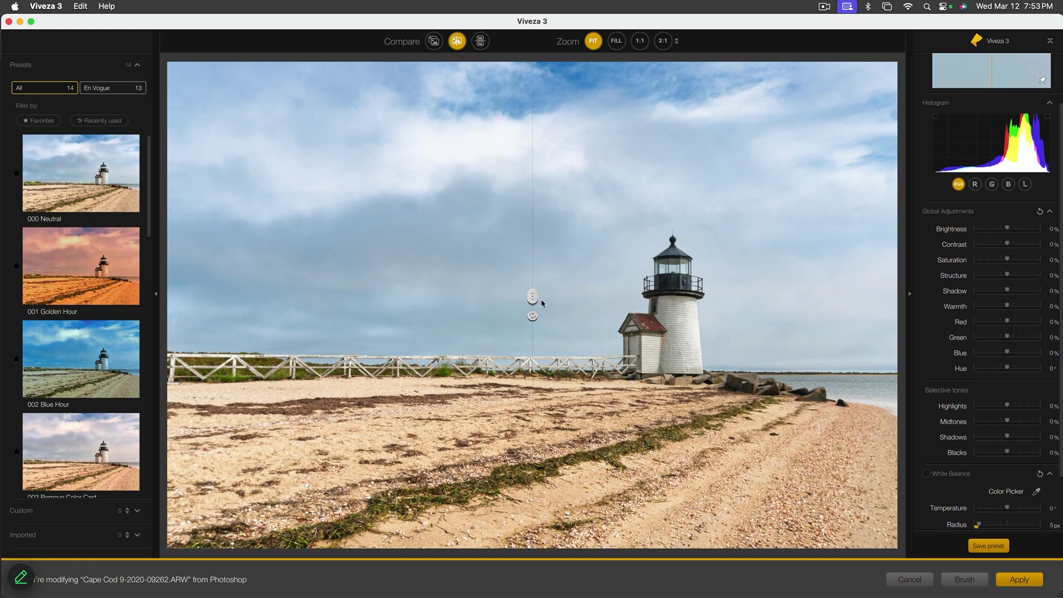
left_click_drag(537, 300, 197, 298)
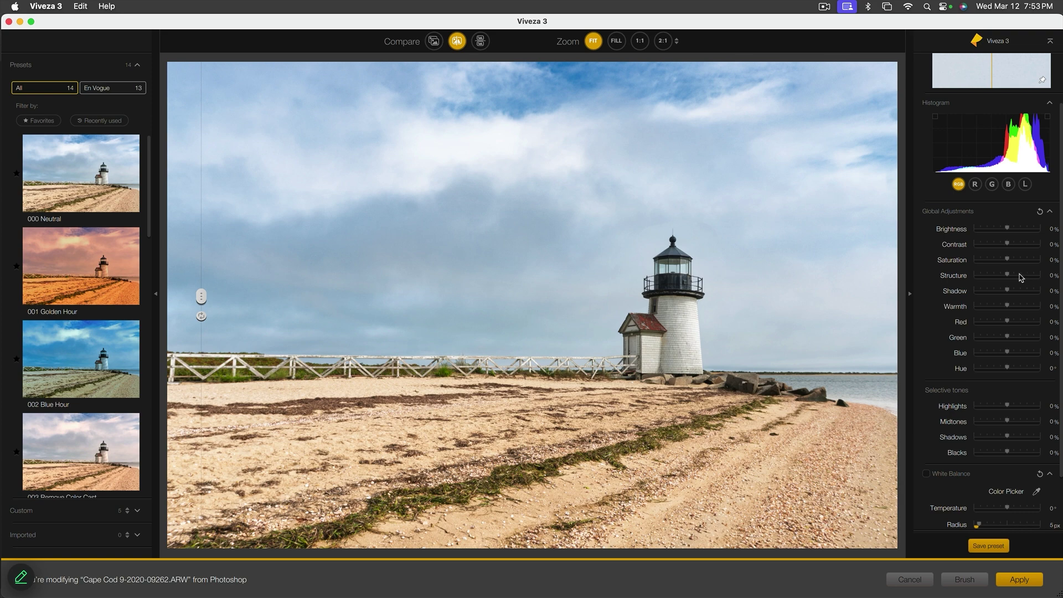
Step: Set global Structure to 32%, Saturation to 21% and Warmth to 5%, compare before and after, and apply the filter
left_click_drag(1016, 277, 1014, 261)
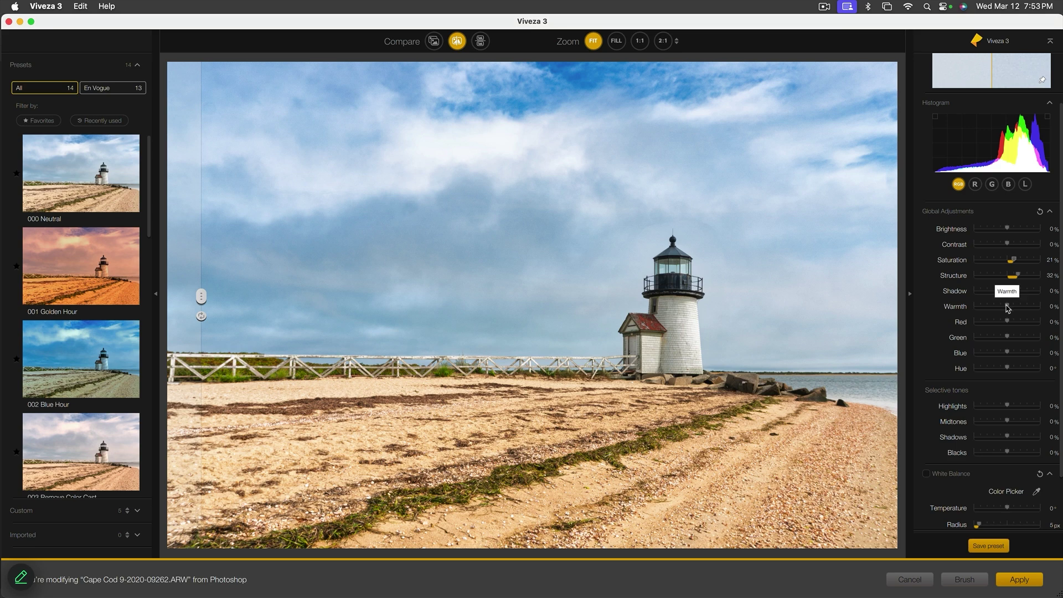
left_click_drag(1009, 307, 1010, 308)
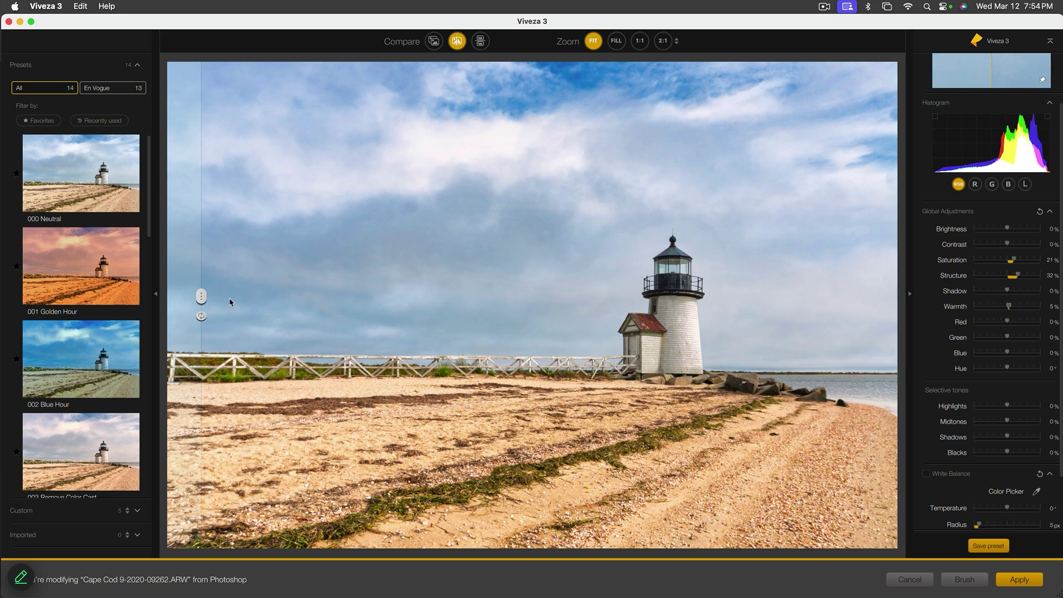
left_click_drag(201, 298, 614, 299)
left_click_drag(641, 338, 167, 302)
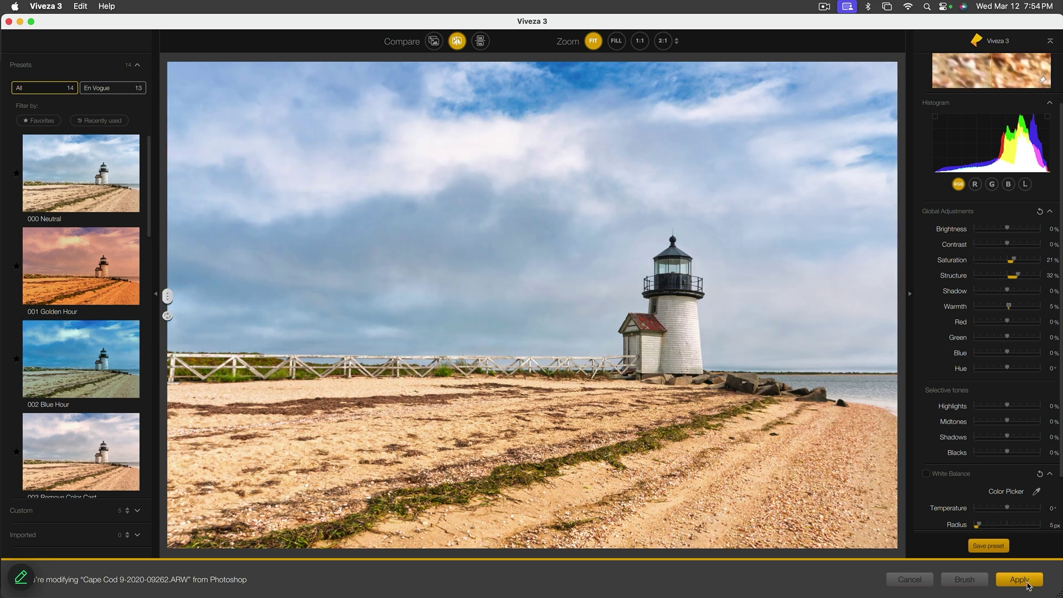
left_click(1025, 583)
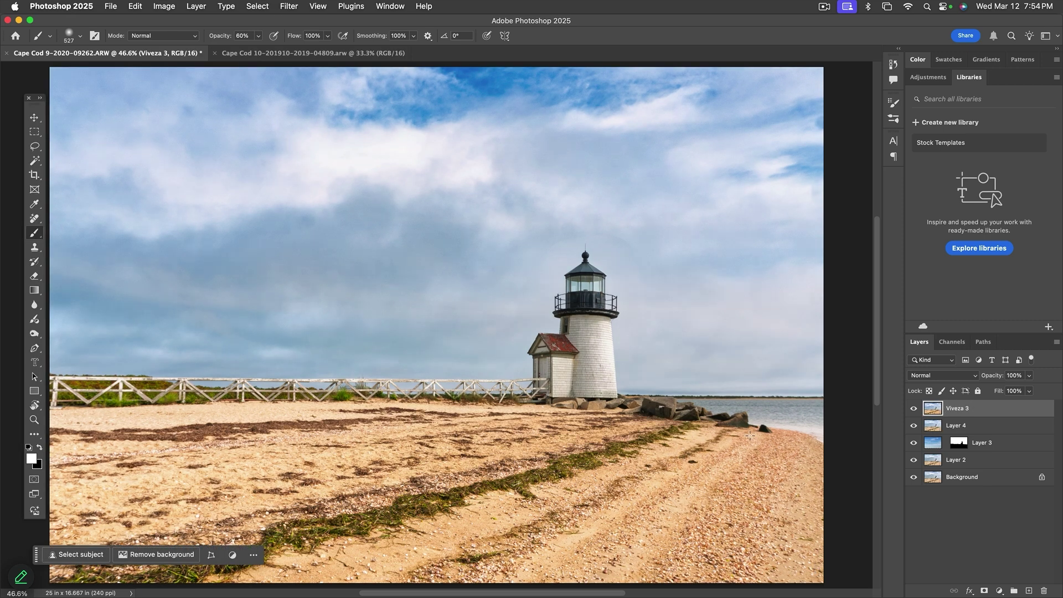
Step: Compare the photo with the Viveza 3 layer hidden and shown, leaving the layer visible
left_click(913, 409)
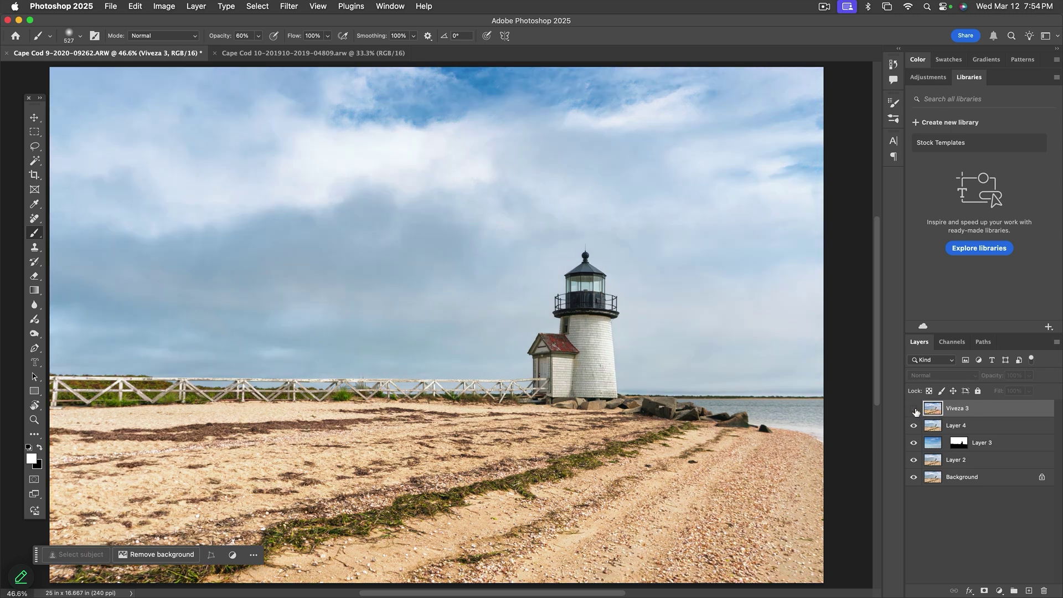
left_click(914, 409)
left_click(913, 410)
left_click(914, 410)
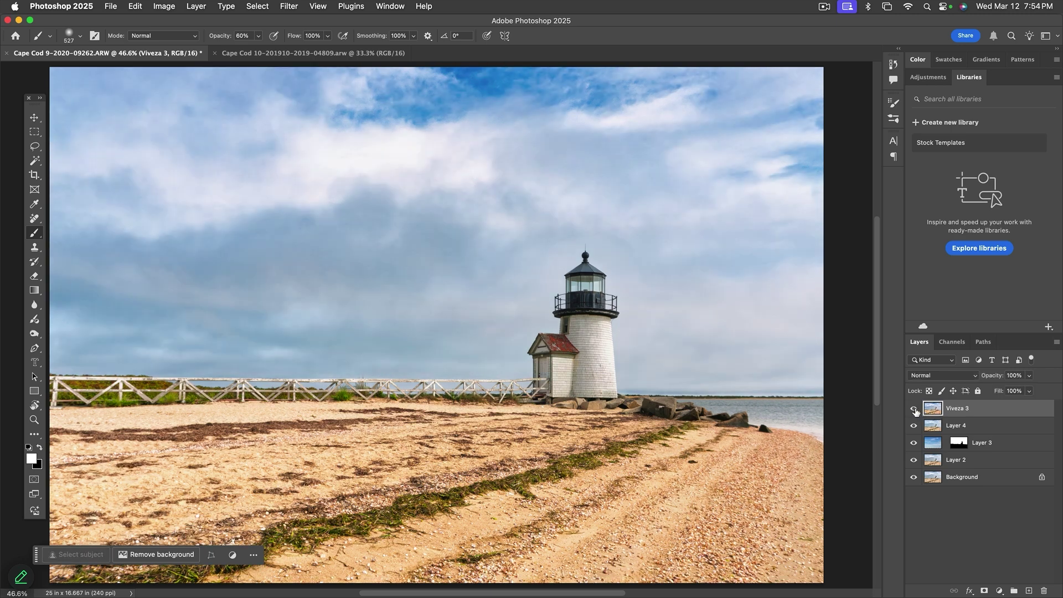
left_click(914, 409)
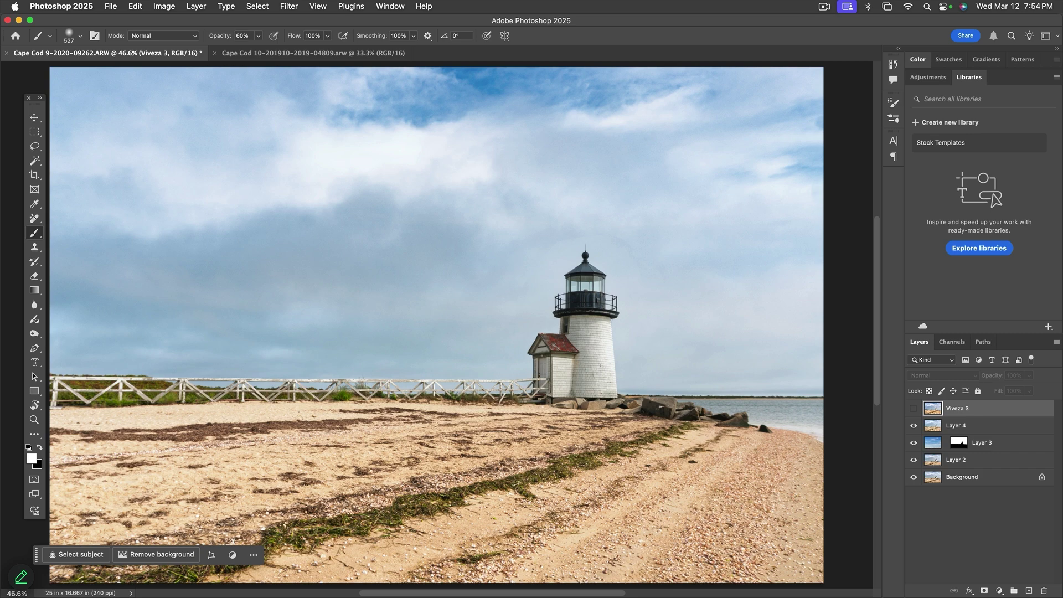
left_click(914, 410)
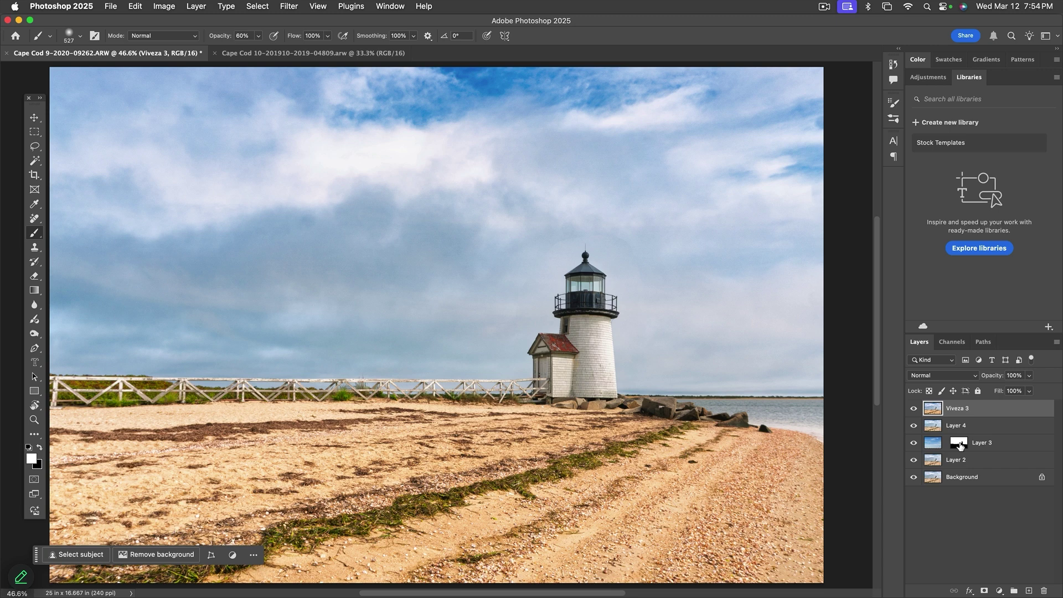
Step: Copy Layer 3's sky mask onto the Viveza 3 layer, invert the copied mask, and make the layer's image active
left_click_drag(960, 446, 960, 409)
left_click(959, 411, "alt")
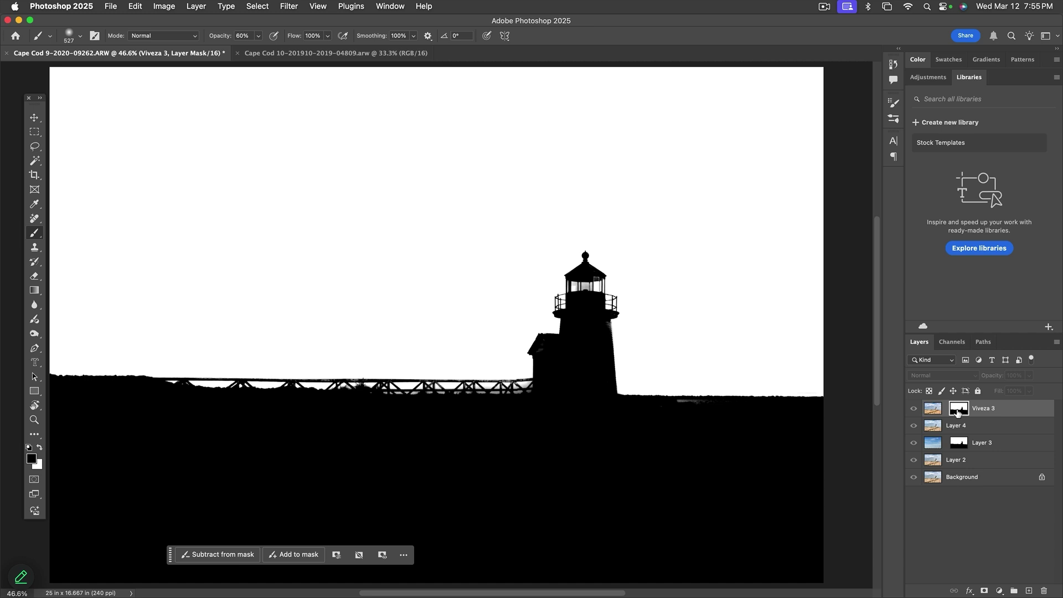
key("super+i")
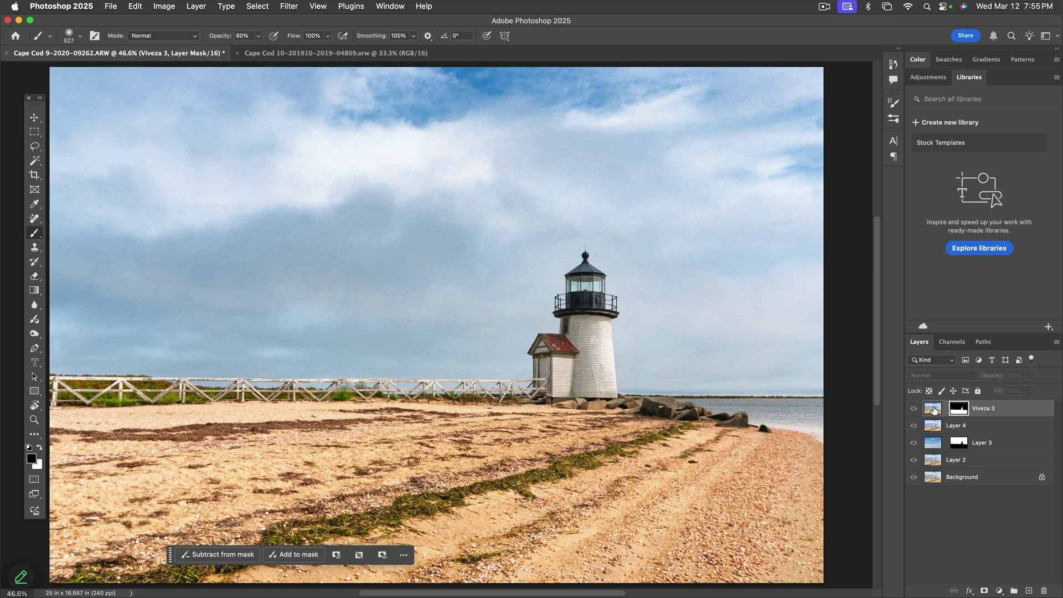
left_click(933, 409)
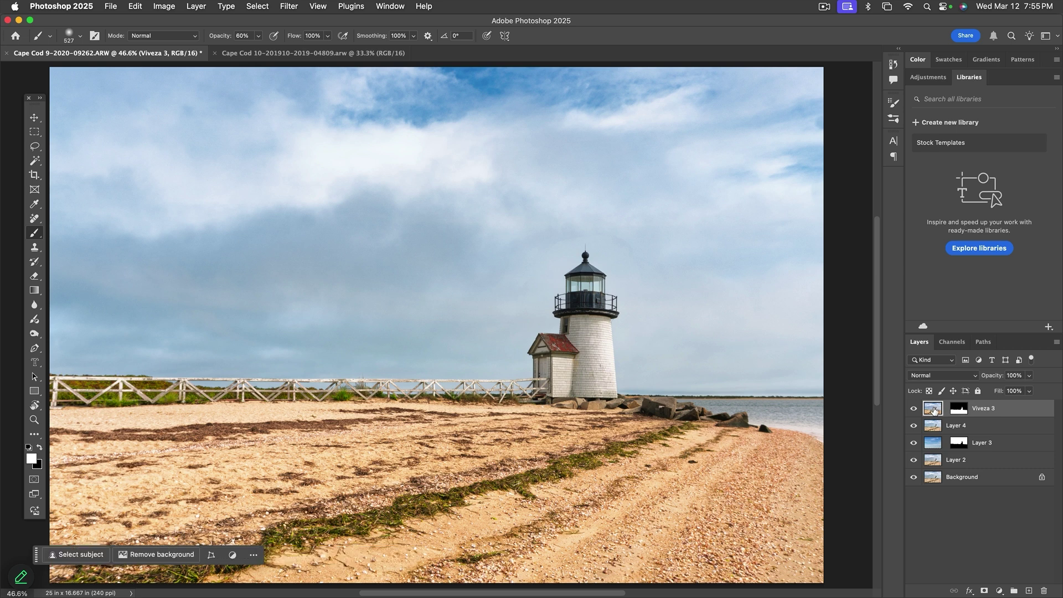
Step: Compare the photo with the masked Viveza 3 layer hidden and shown, leaving the layer visible
left_click(914, 410)
left_click(914, 410)
left_click(915, 410)
left_click(915, 410)
left_click(914, 410)
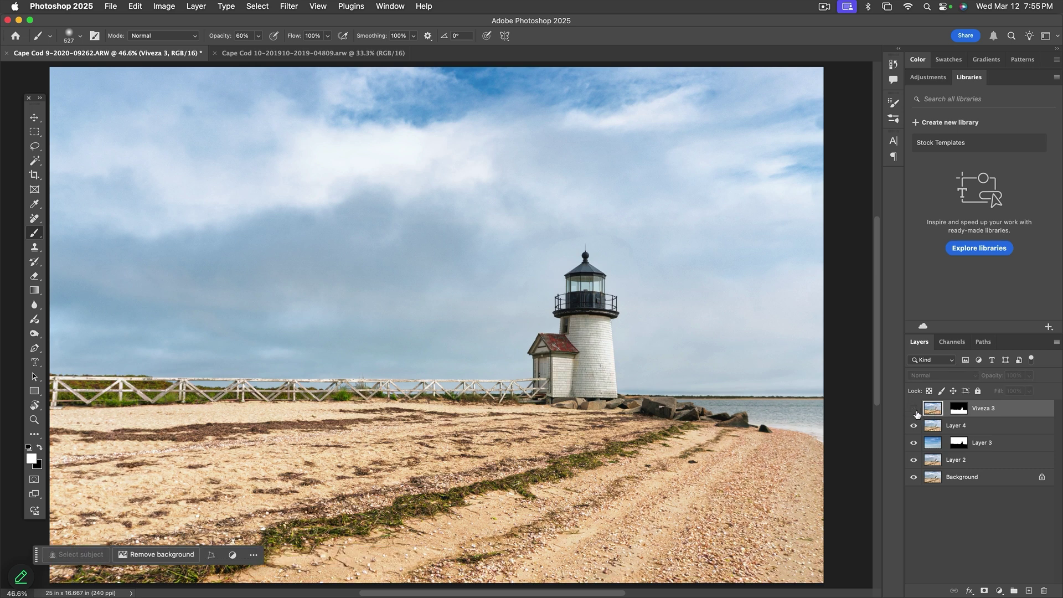
left_click(913, 409)
left_click(914, 410)
left_click(914, 409)
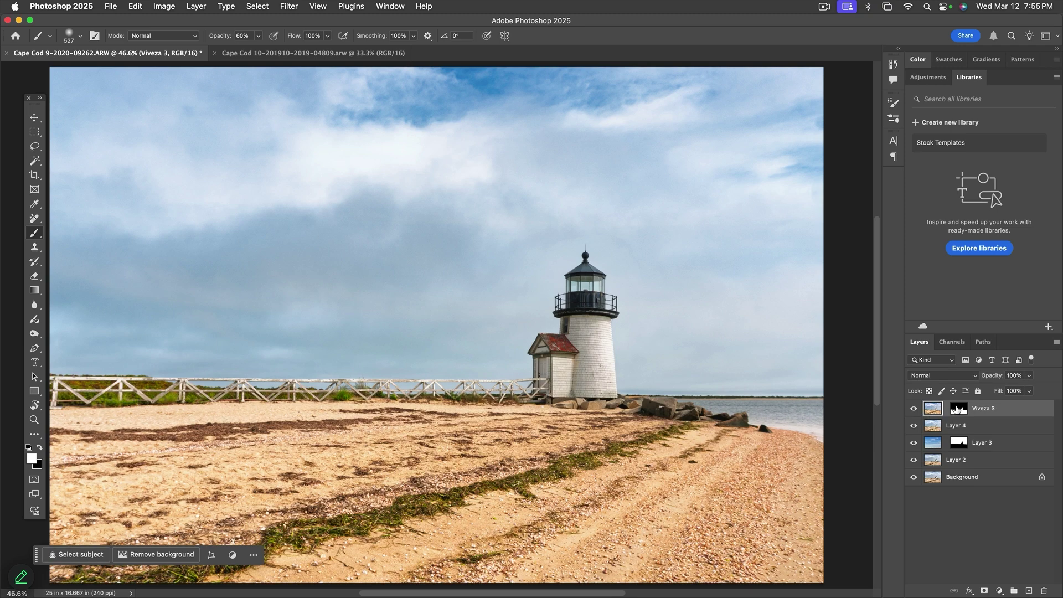
Step: Use Levels to raise the Viveza 3 mask's black output level to 140, inspect the mask alone, and return to the image
double_click(957, 410)
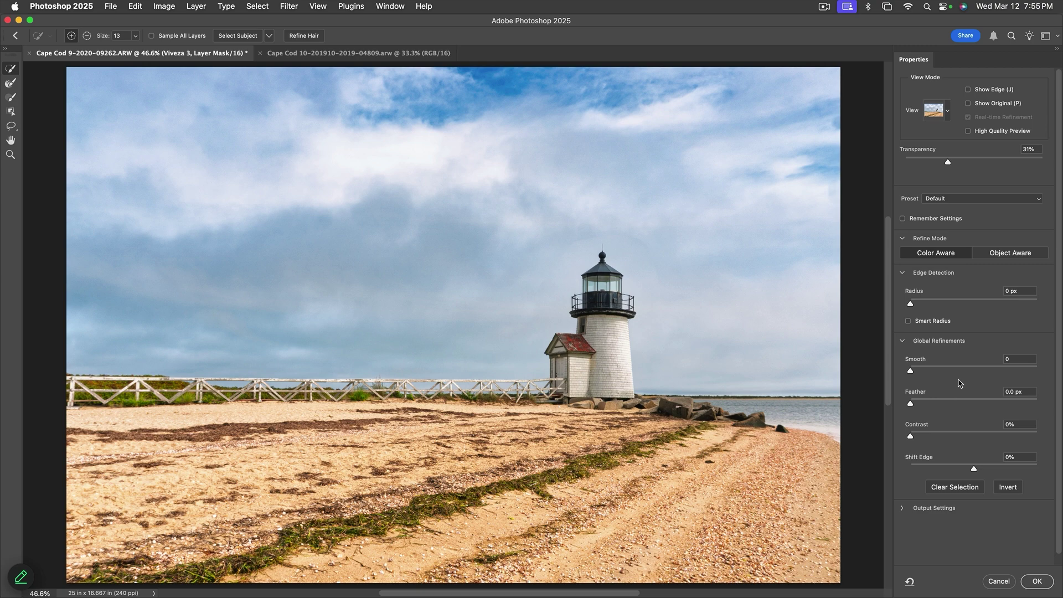
left_click(1000, 583)
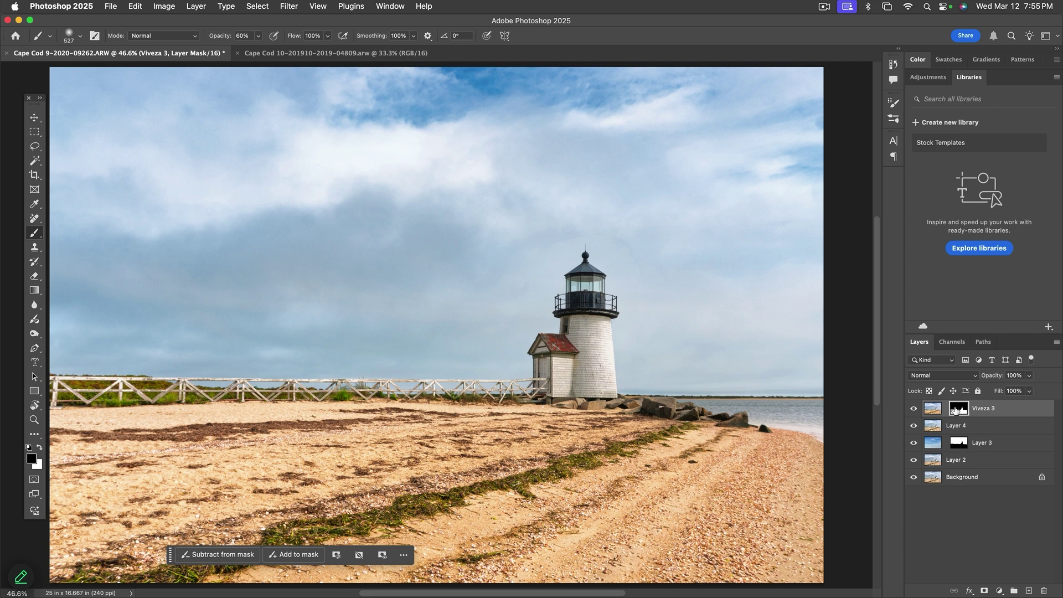
key("super+l")
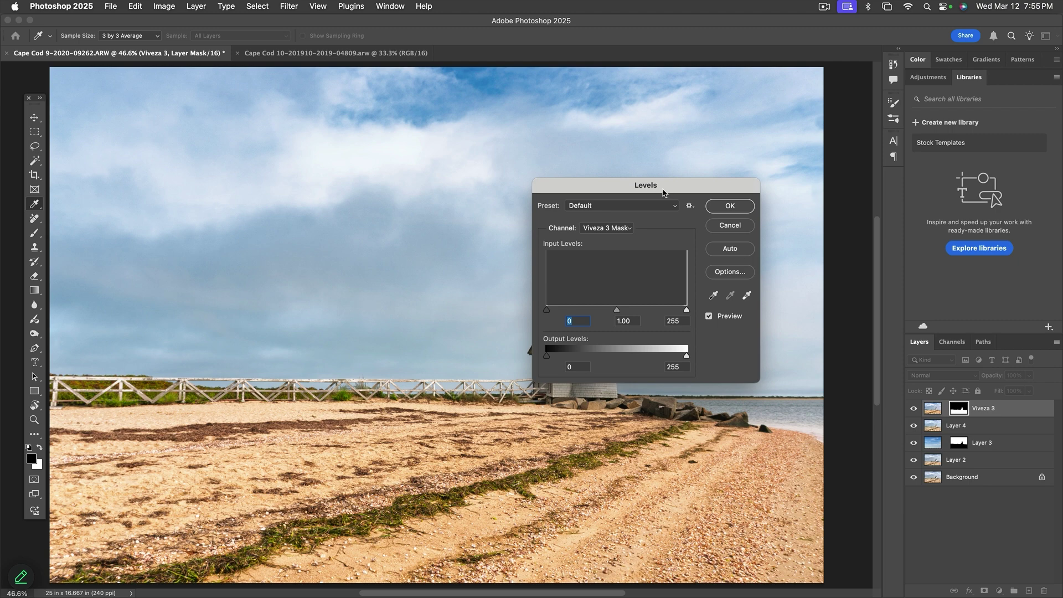
left_click_drag(664, 192, 326, 229)
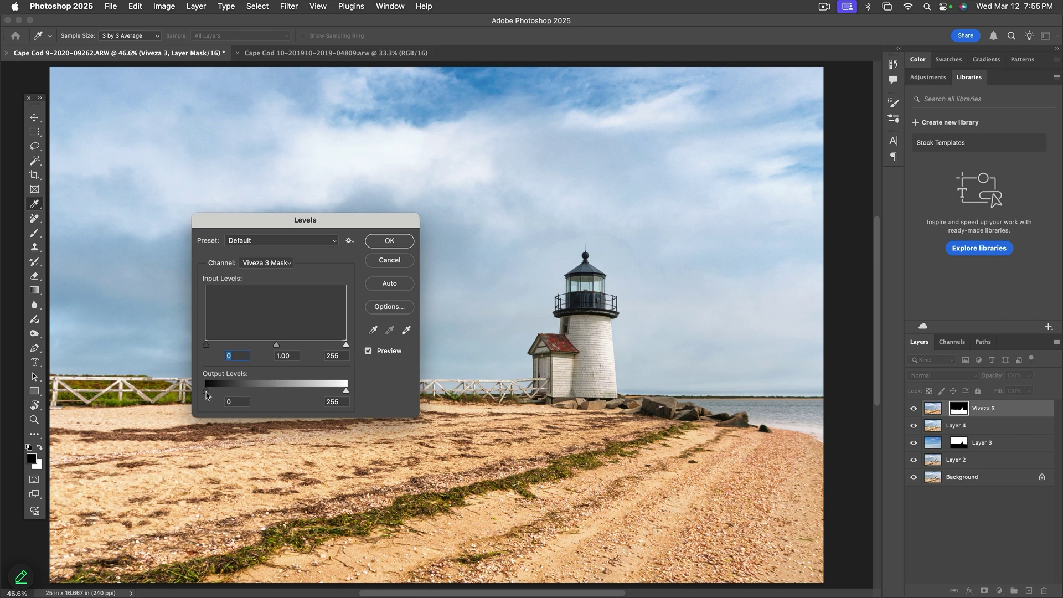
left_click_drag(206, 393, 284, 394)
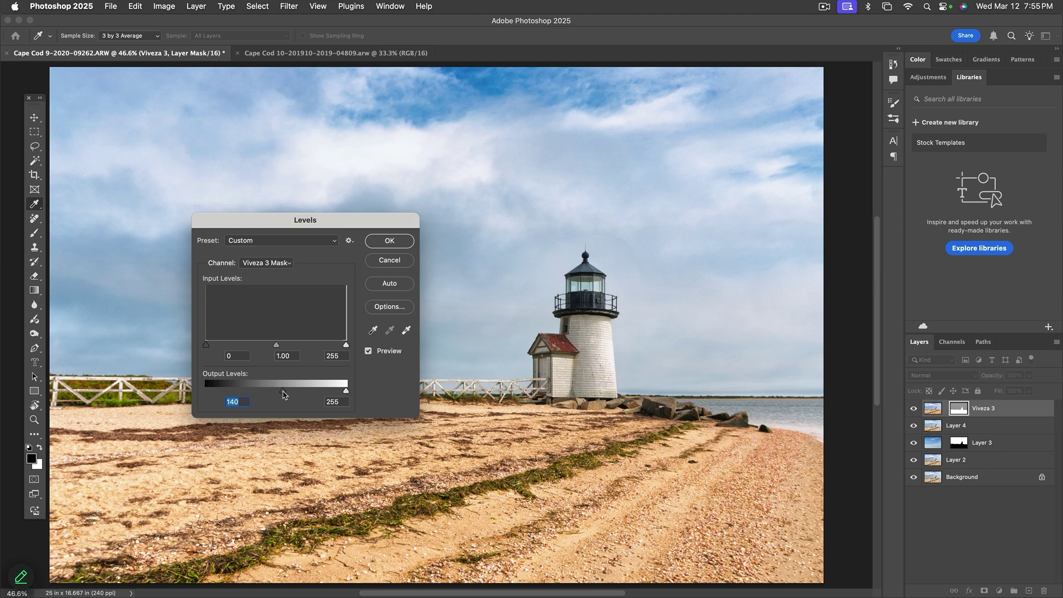
left_click(394, 242)
key("b")
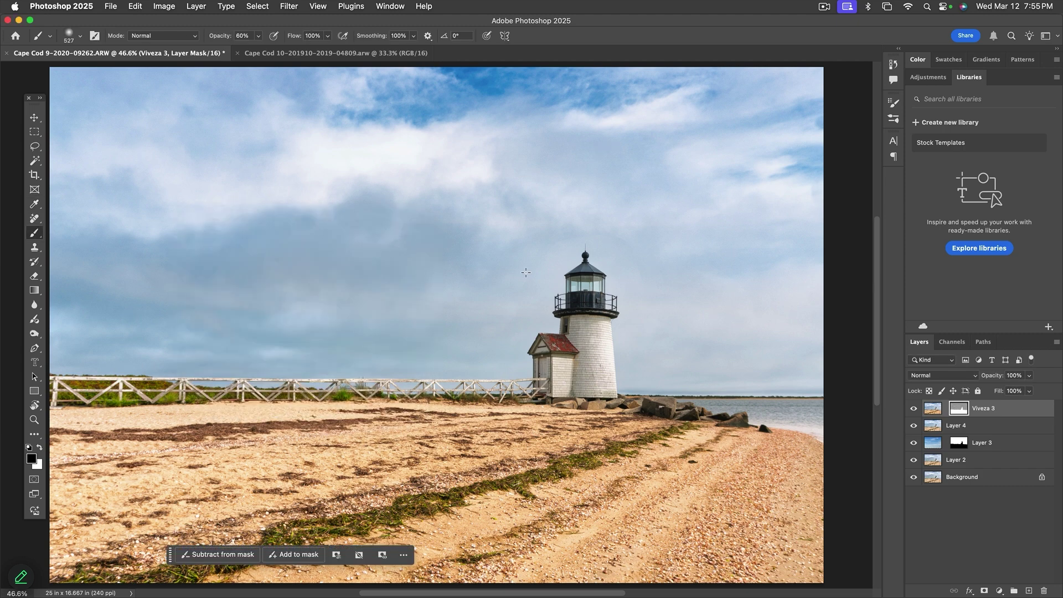
left_click(961, 410, "alt")
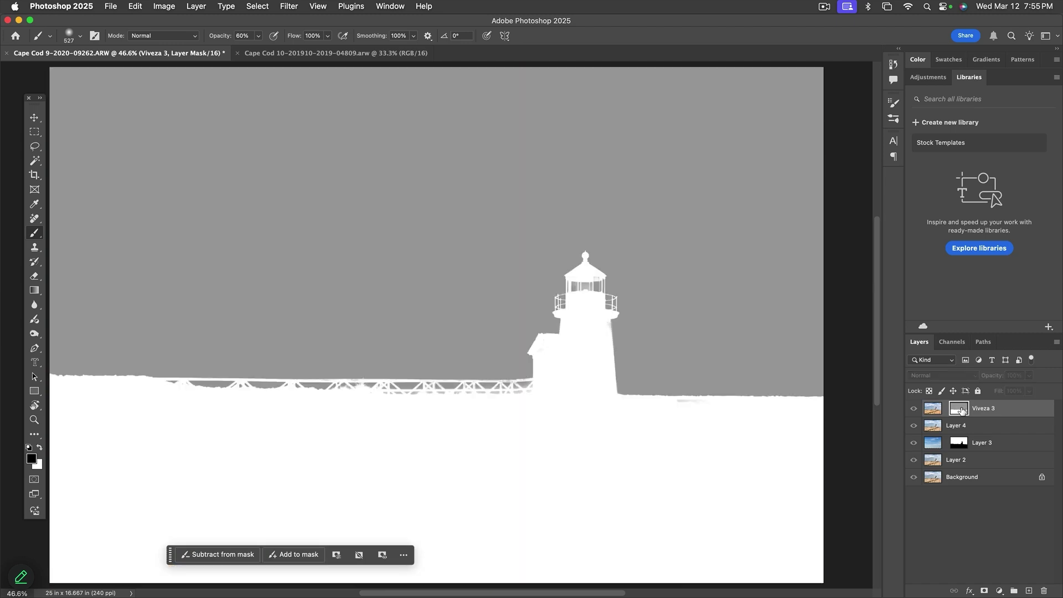
left_click(932, 409)
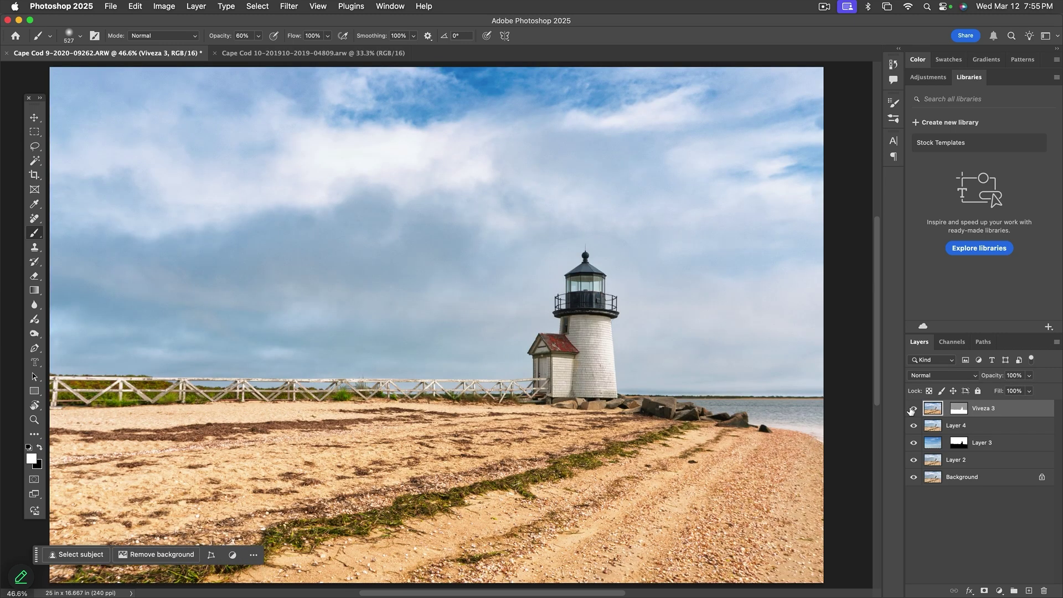
Step: Check the partially masked Viveza 3 effect by hiding and showing its layer, and save the document with the layer visible
left_click(912, 408)
left_click(912, 409)
left_click(912, 408)
left_click(912, 408)
mouse_move(913, 408)
left_mouse_down()
mouse_move(915, 465)
mouse_move(916, 412)
left_mouse_up()
key("super+s")
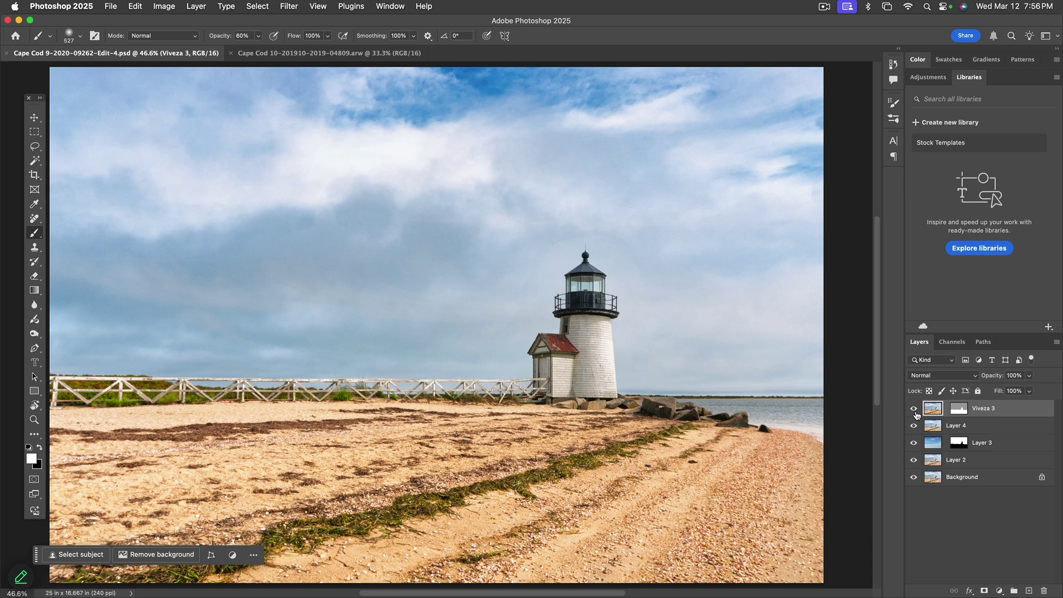
key("super+Tab")
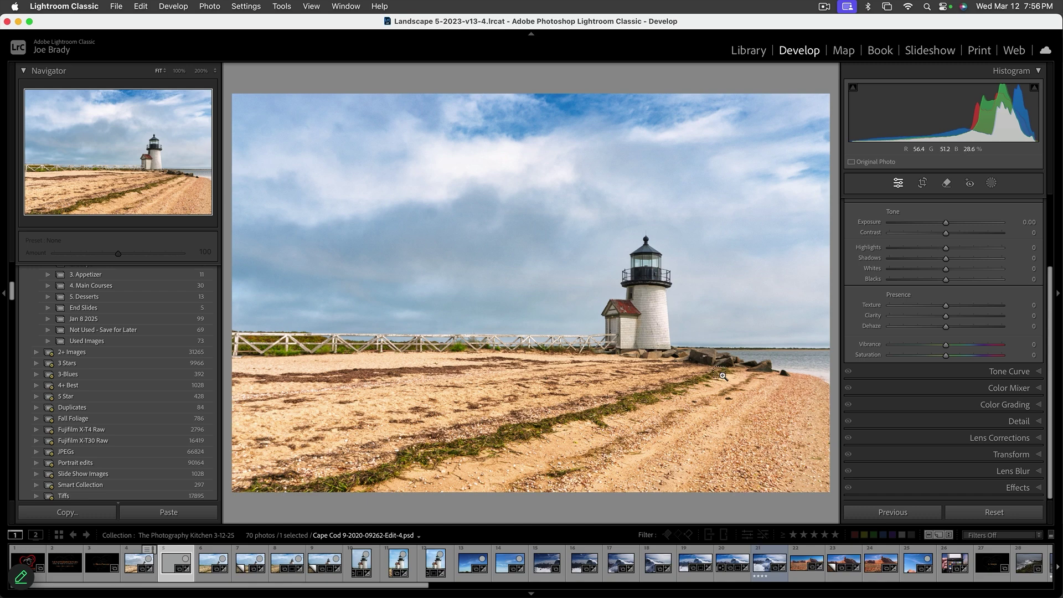
key("super+apostrophe")
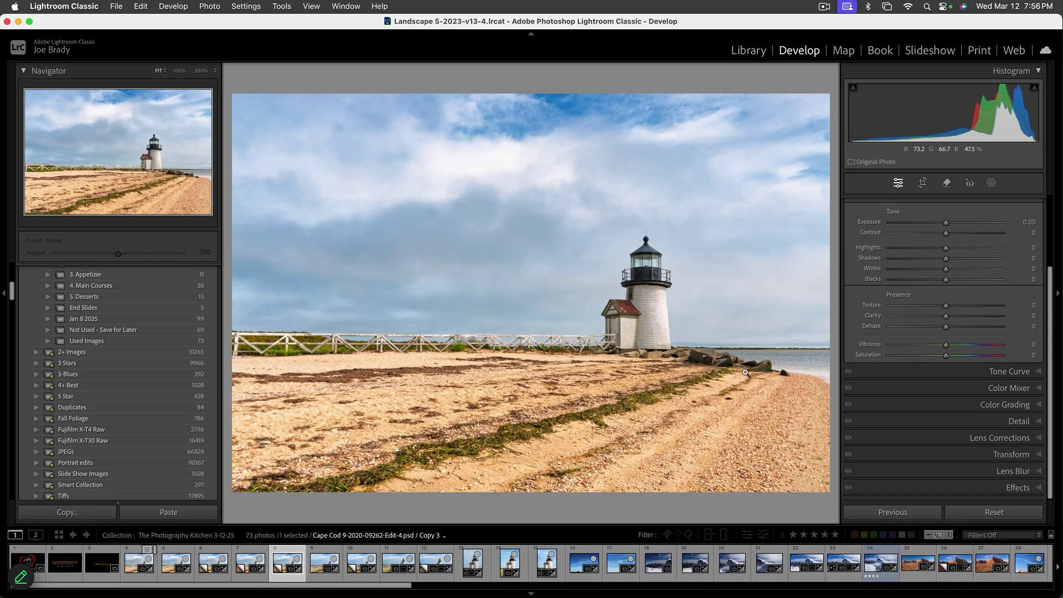
left_click(207, 563)
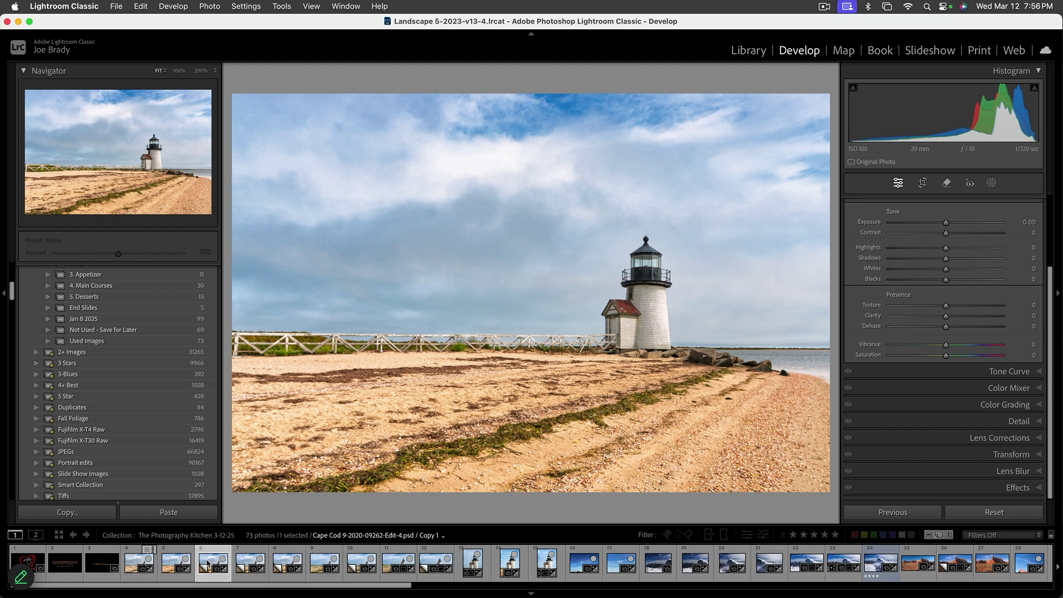
left_click(176, 562)
Step: Crop virtual Copy 1 to a wider format, removing the upper sky, some foreground sand and narrow strips from both sides
left_click(213, 563)
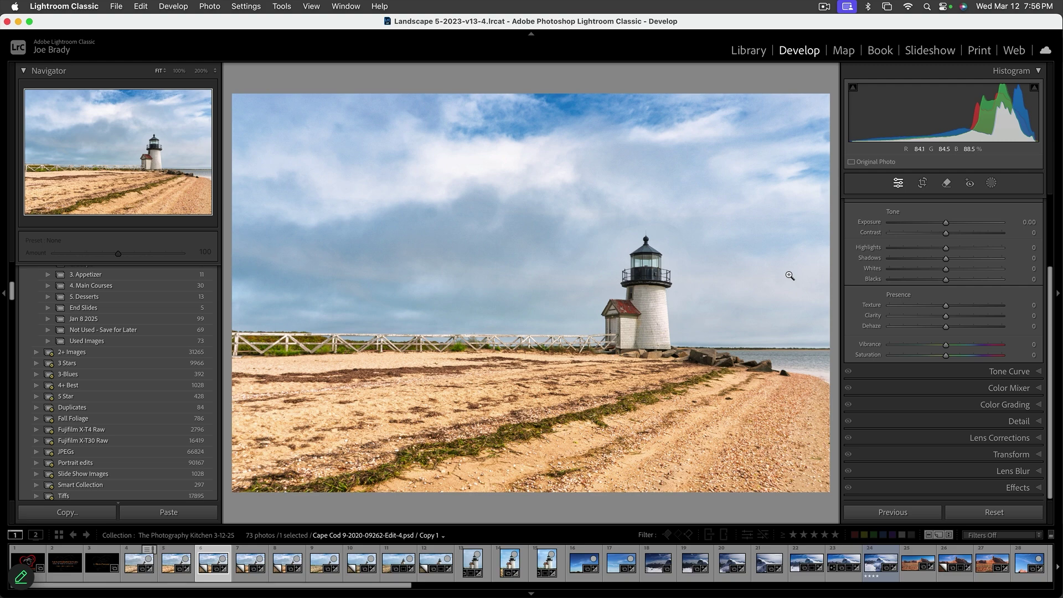
key("r")
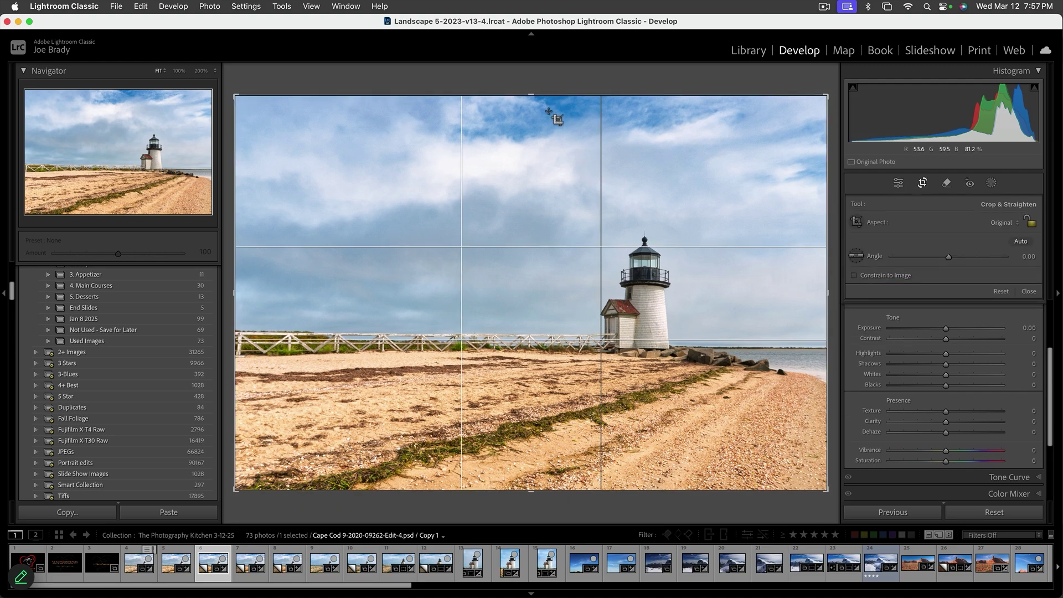
left_click_drag(533, 98, 537, 143)
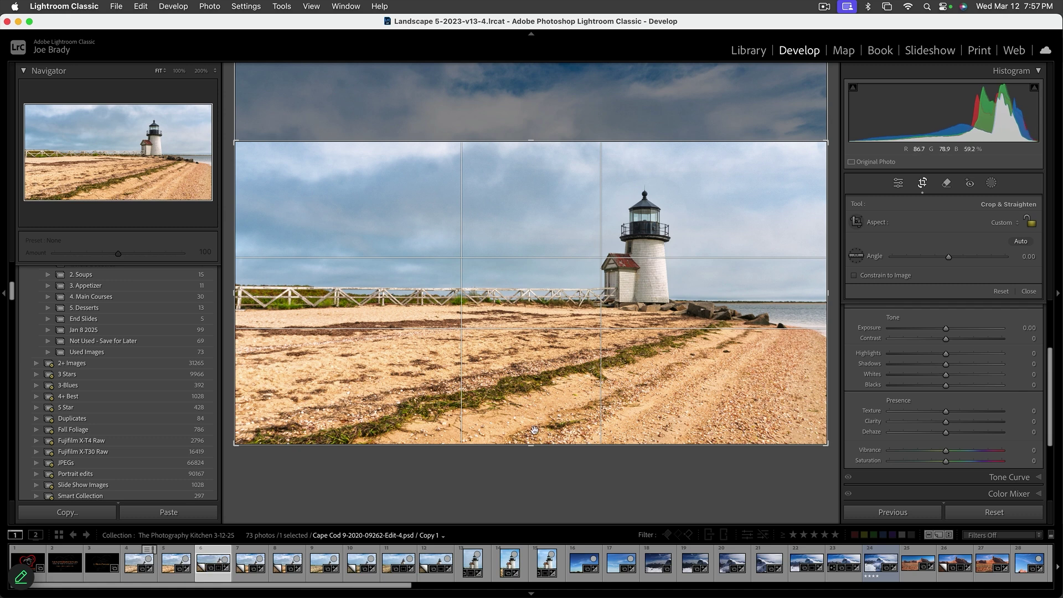
left_click_drag(531, 445, 531, 437)
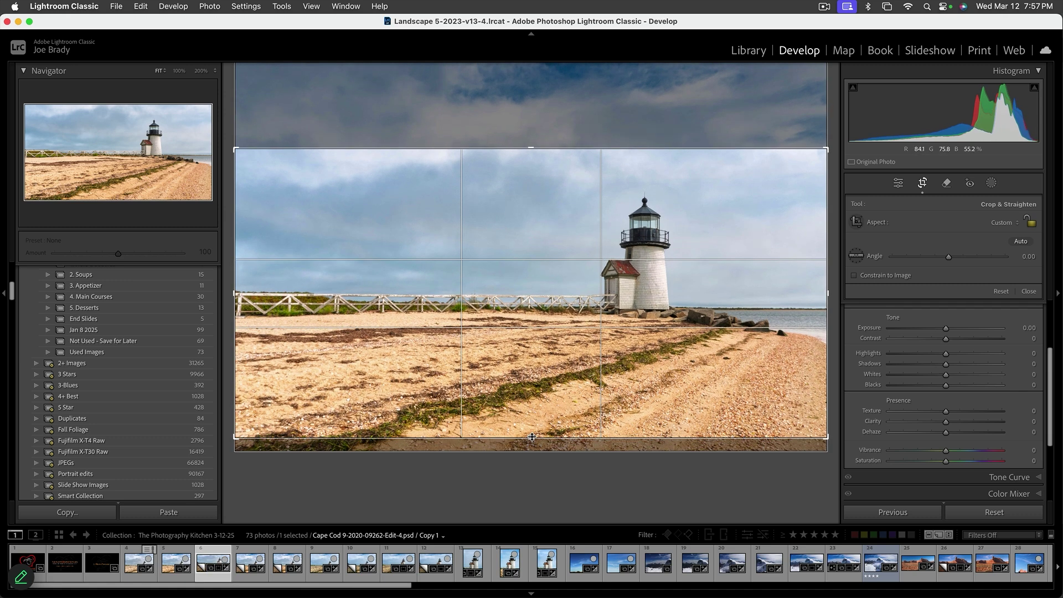
left_click_drag(826, 290, 820, 290)
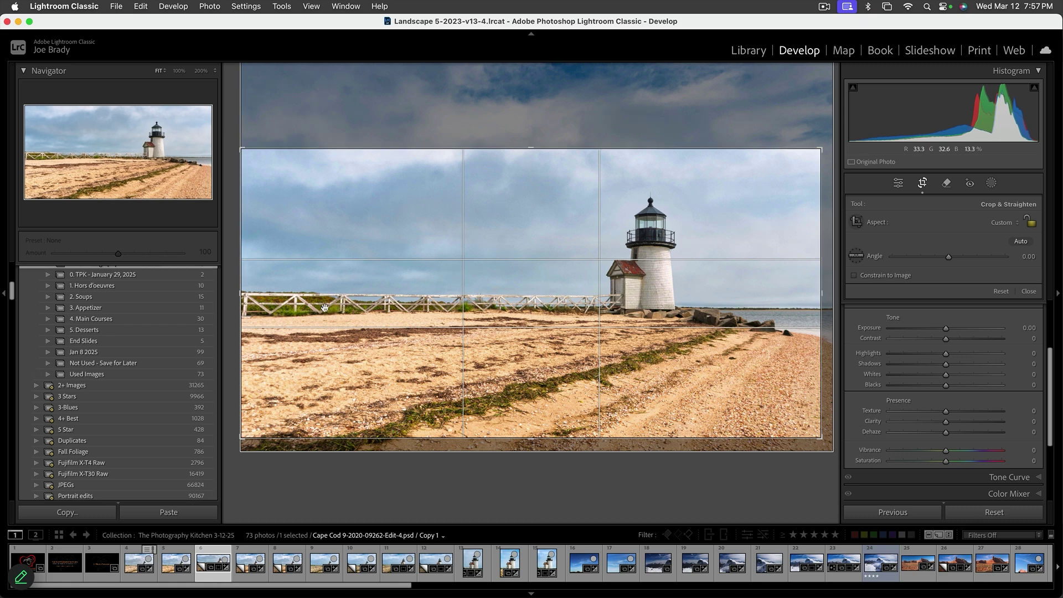
left_click_drag(248, 291, 261, 290)
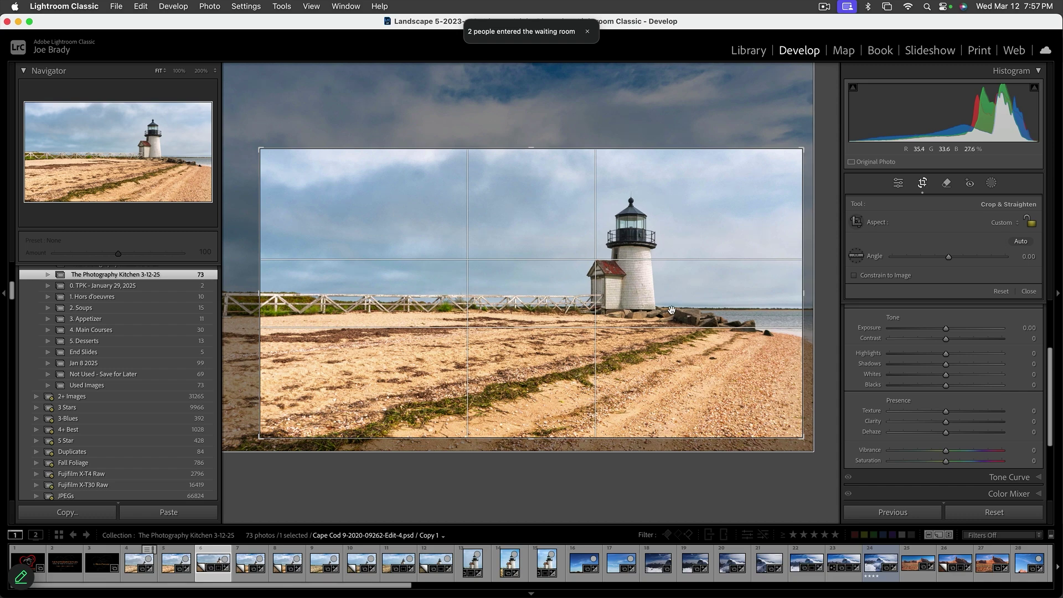
key("Return")
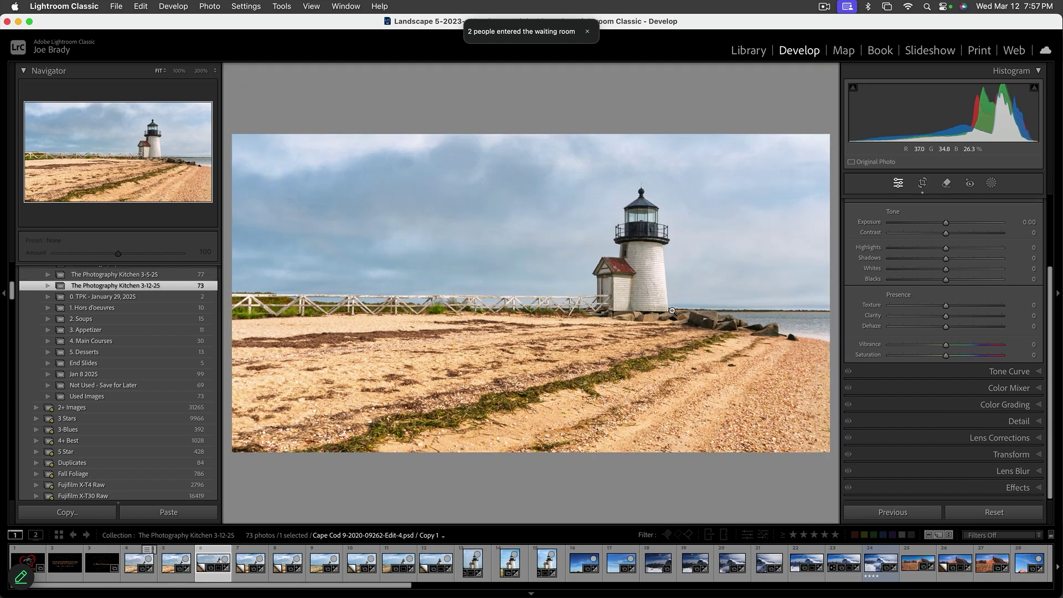
Step: Set Copy 1's post-crop vignetting amount to -12 and compare it with the uncropped original
left_click(1017, 489)
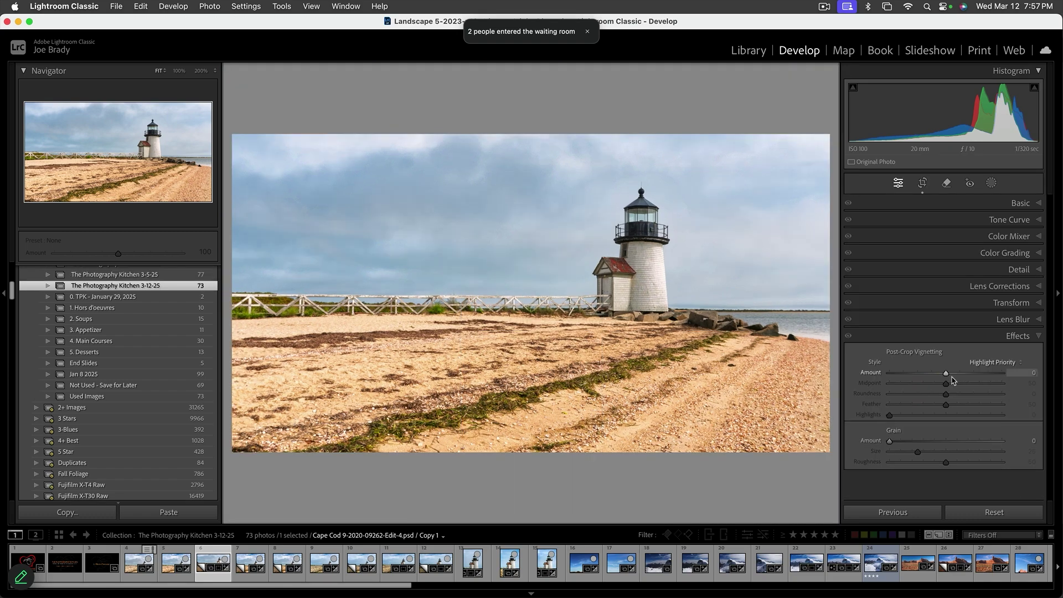
left_click_drag(947, 375, 939, 374)
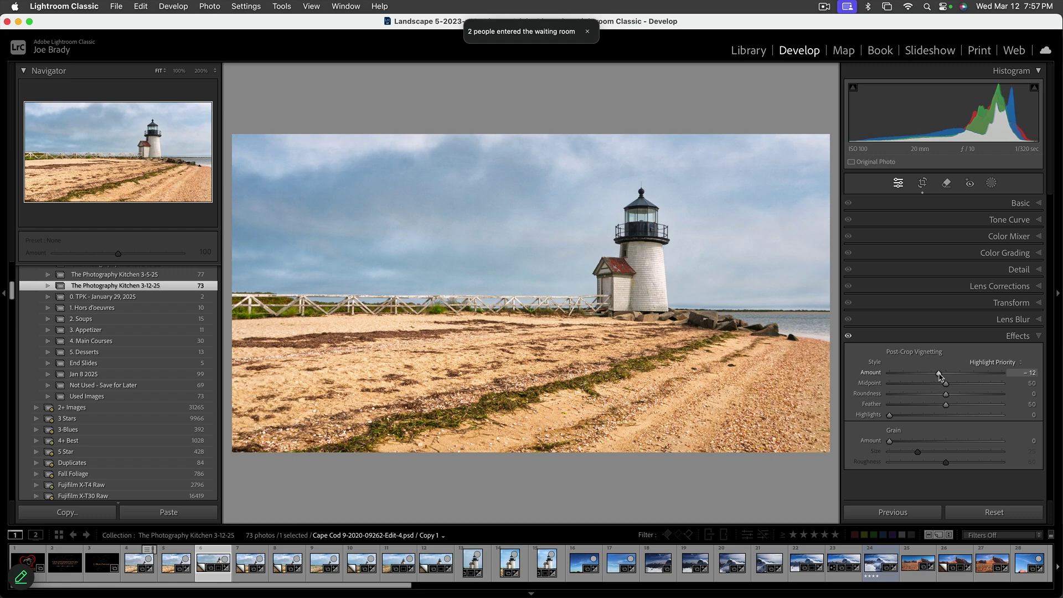
left_click(193, 558)
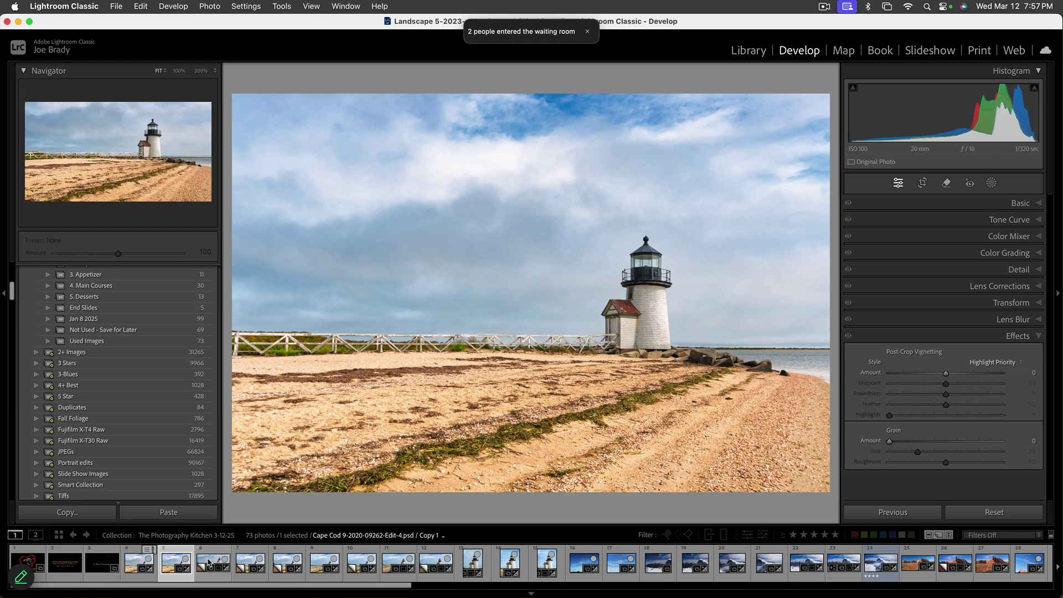
left_click(209, 563)
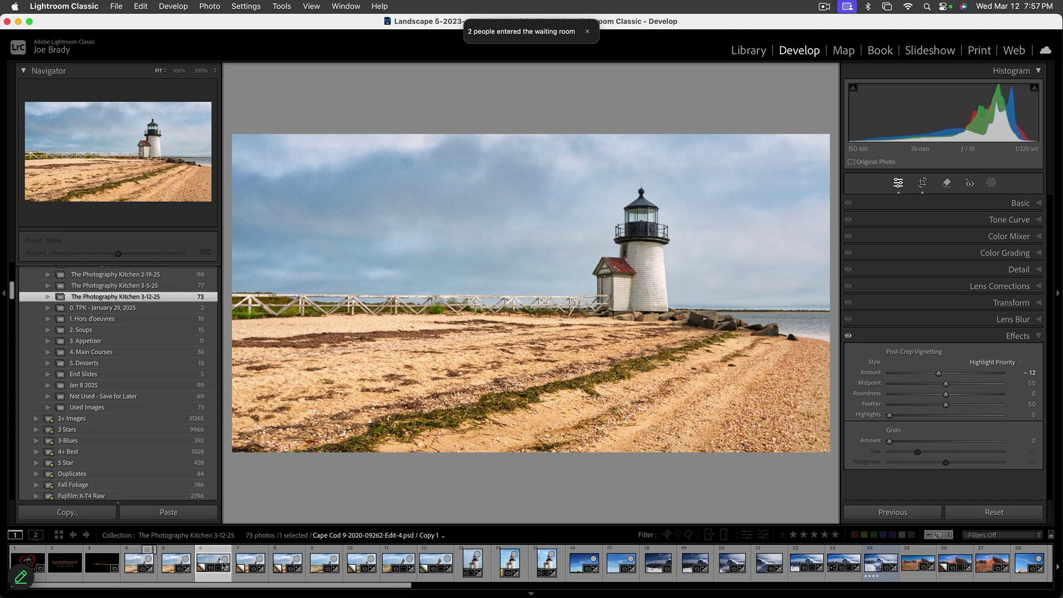
Step: Crop virtual Copy 2 to a tighter panoramic framing around the lighthouse and set its post-crop vignetting amount to -12
left_click(248, 564)
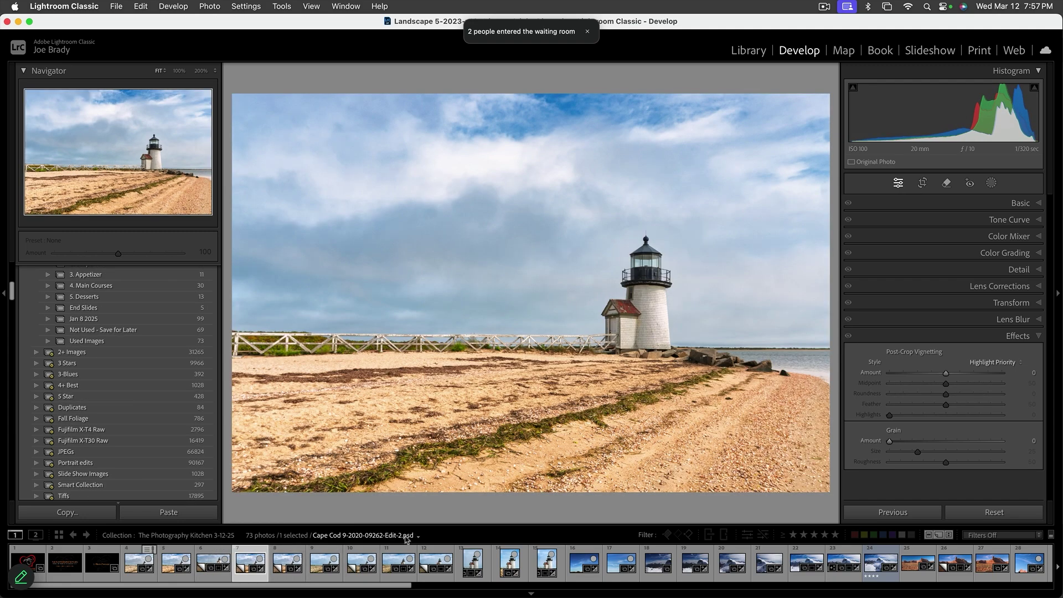
key("r")
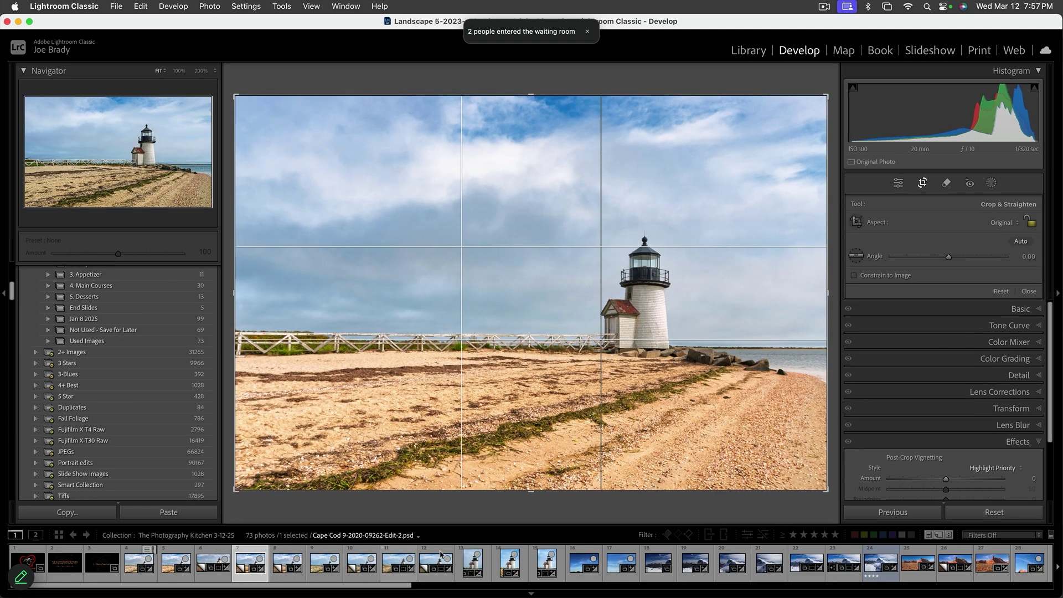
left_click_drag(528, 492, 527, 454)
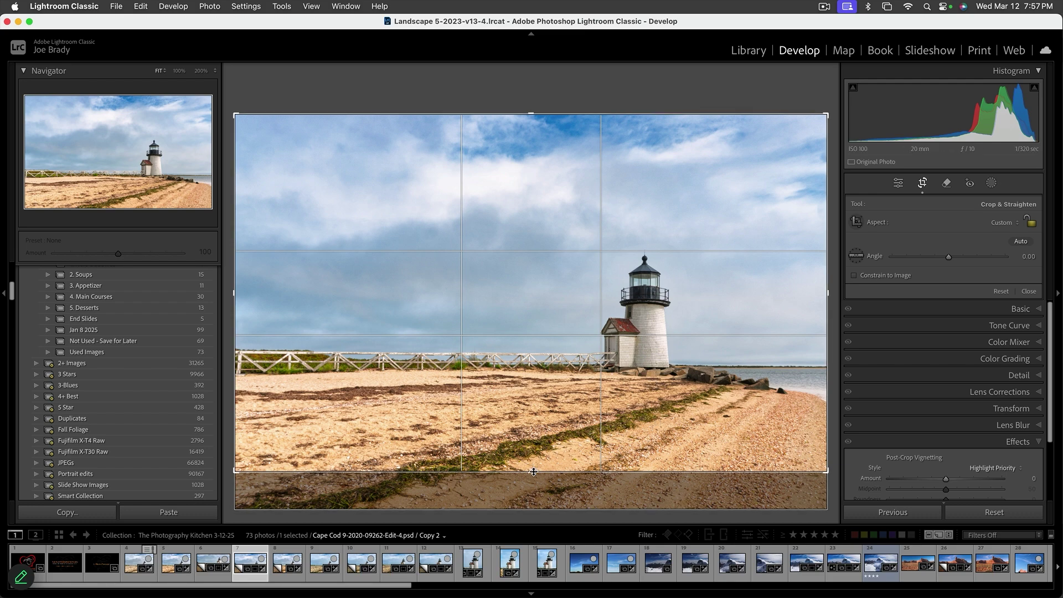
left_click_drag(533, 471, 534, 463)
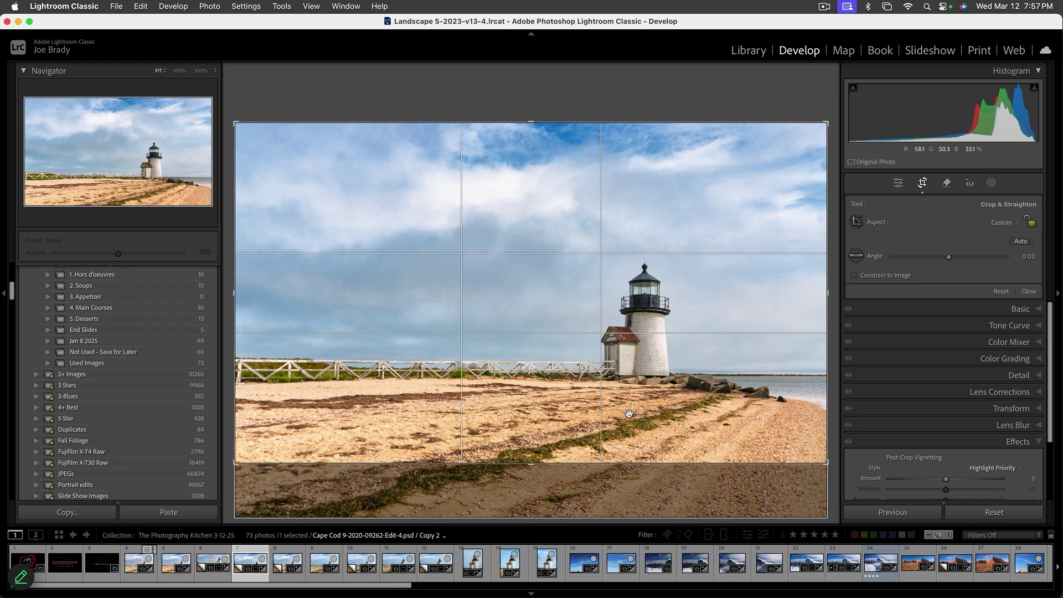
left_click_drag(532, 122, 531, 177)
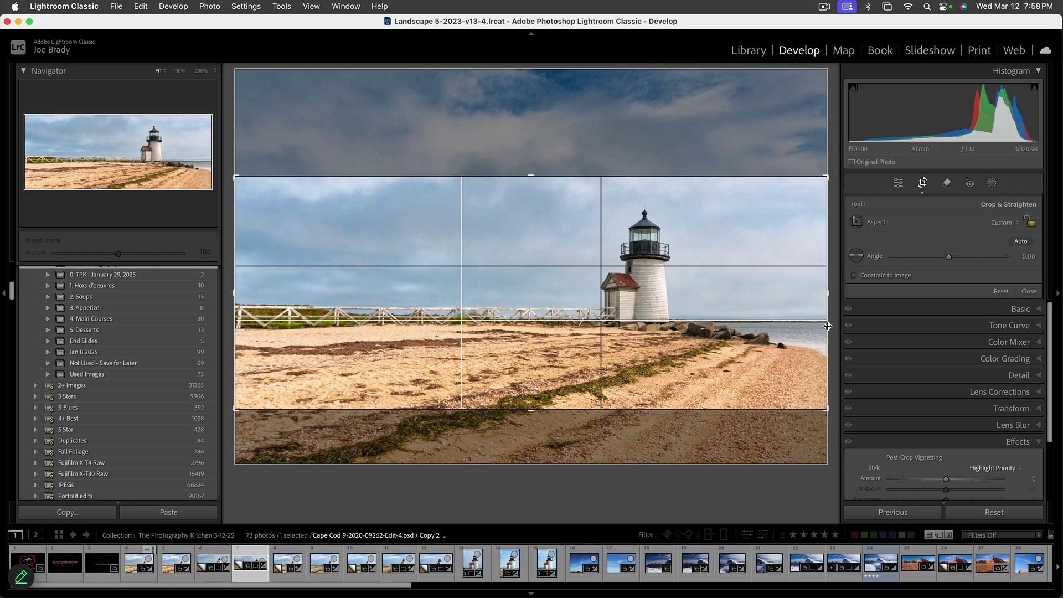
left_click_drag(826, 296, 819, 295)
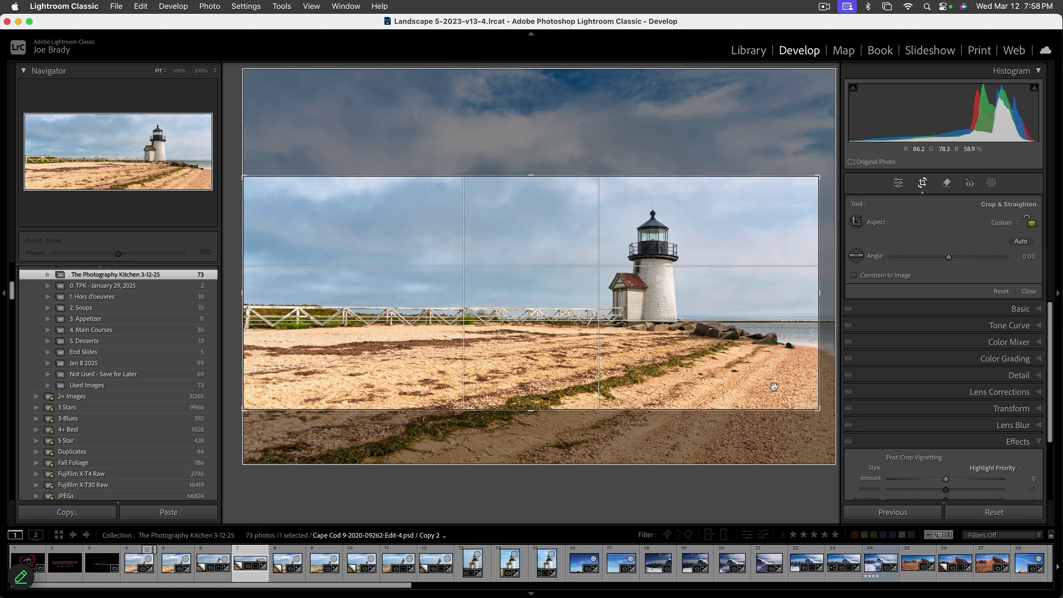
left_click_drag(244, 297, 314, 294)
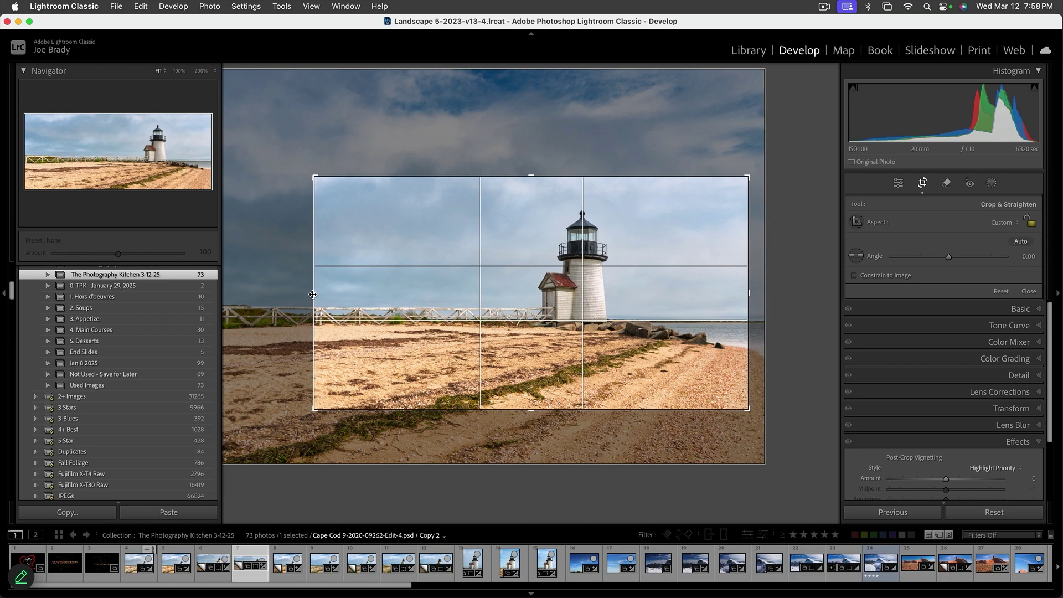
double_click(374, 324)
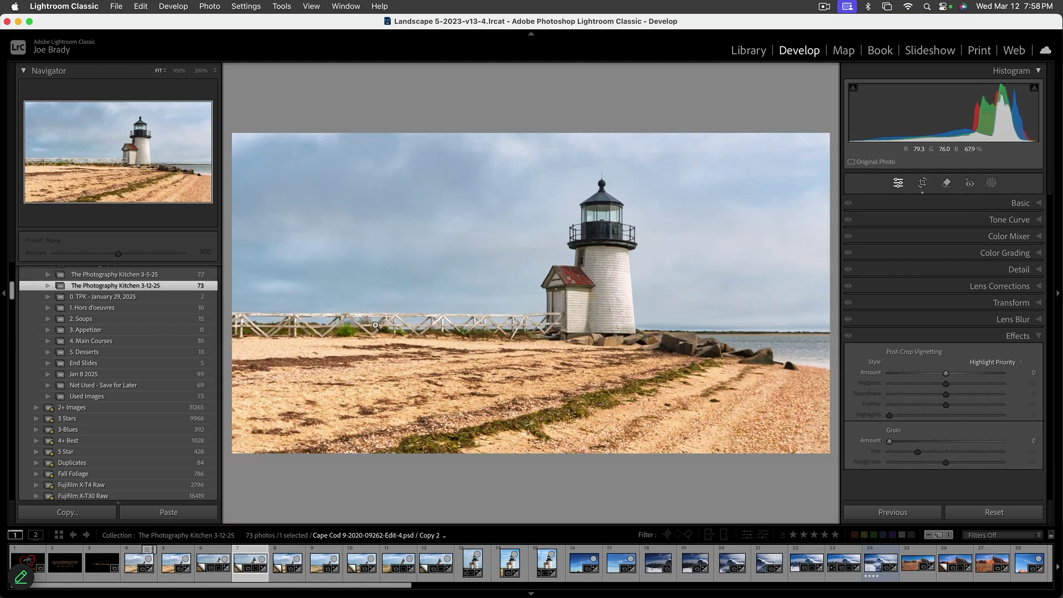
left_click_drag(945, 373, 937, 376)
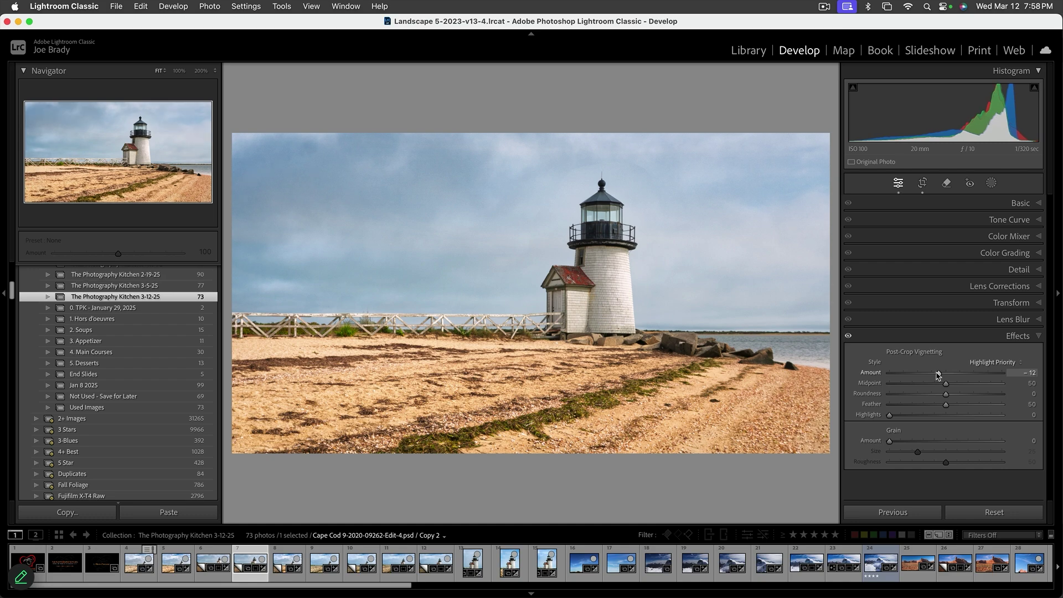
Step: Crop virtual Copy 3 to a vertical 2 x 3 format with the lighthouse slightly right of centre and less foreground sand
left_click(284, 564)
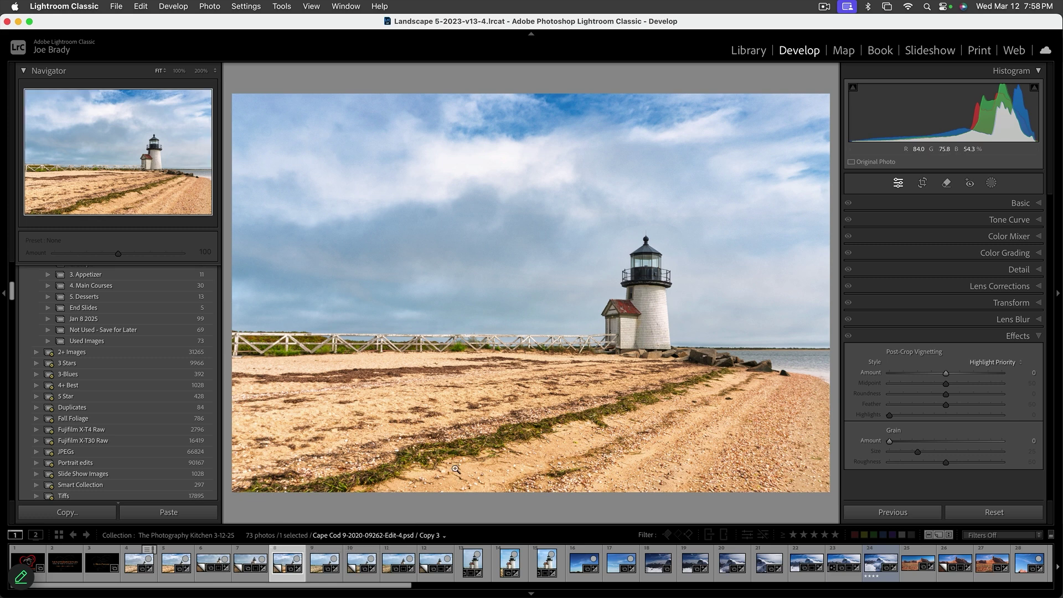
key("r")
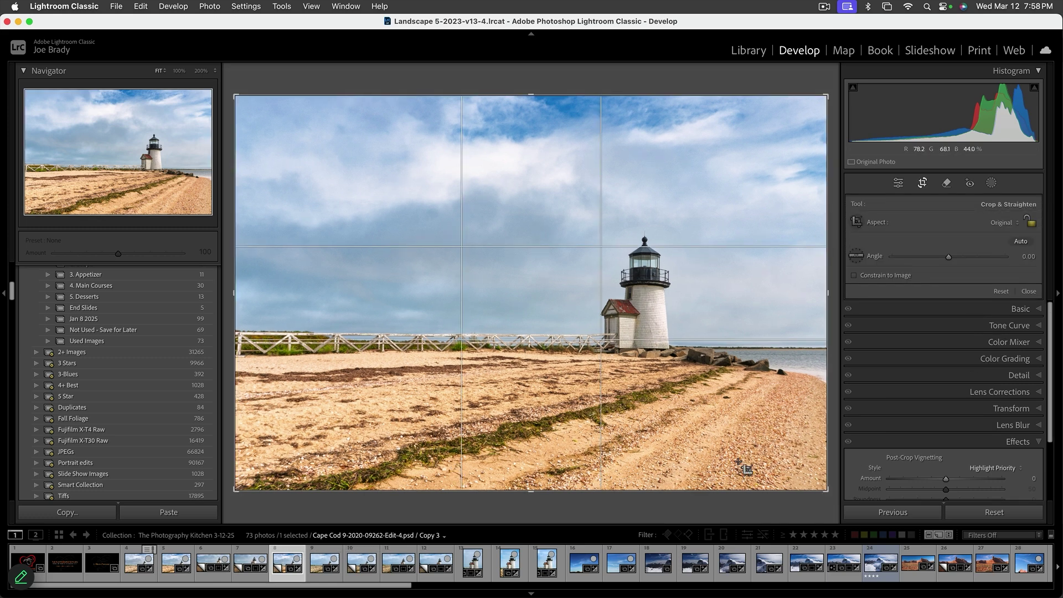
left_click(999, 223)
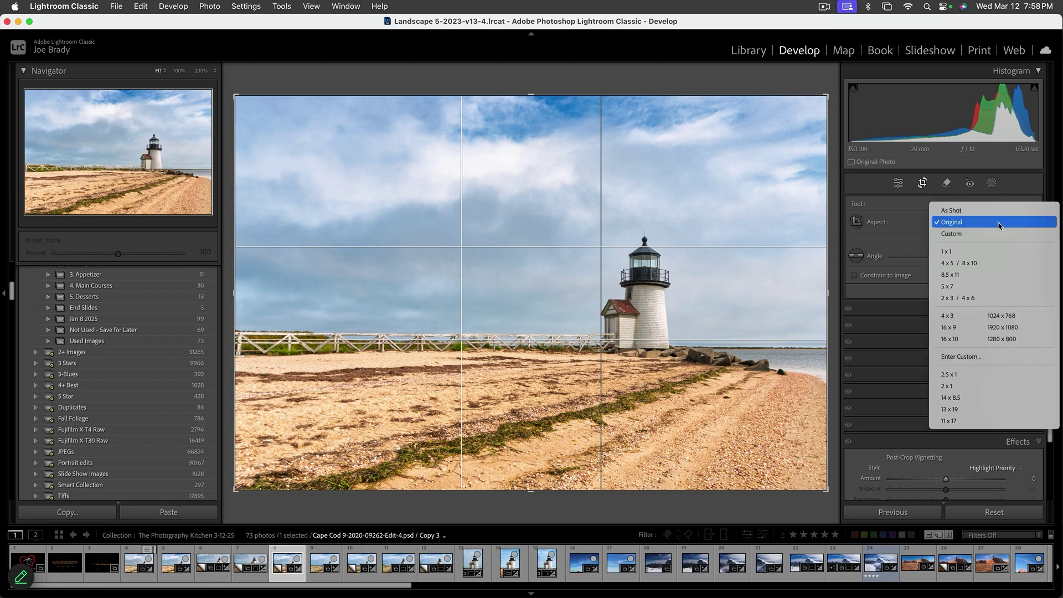
left_click(983, 299)
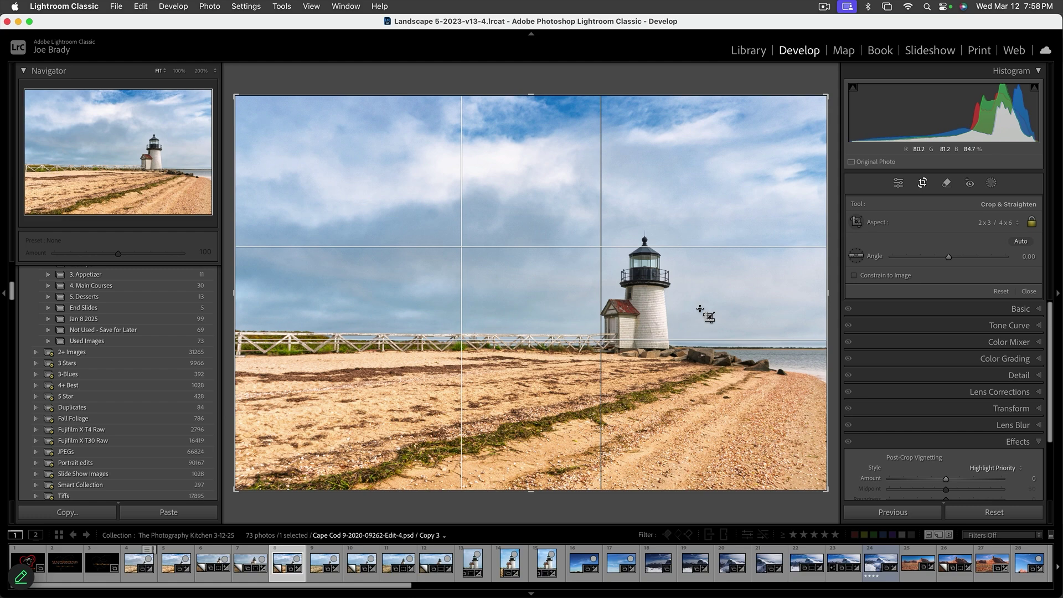
key("x")
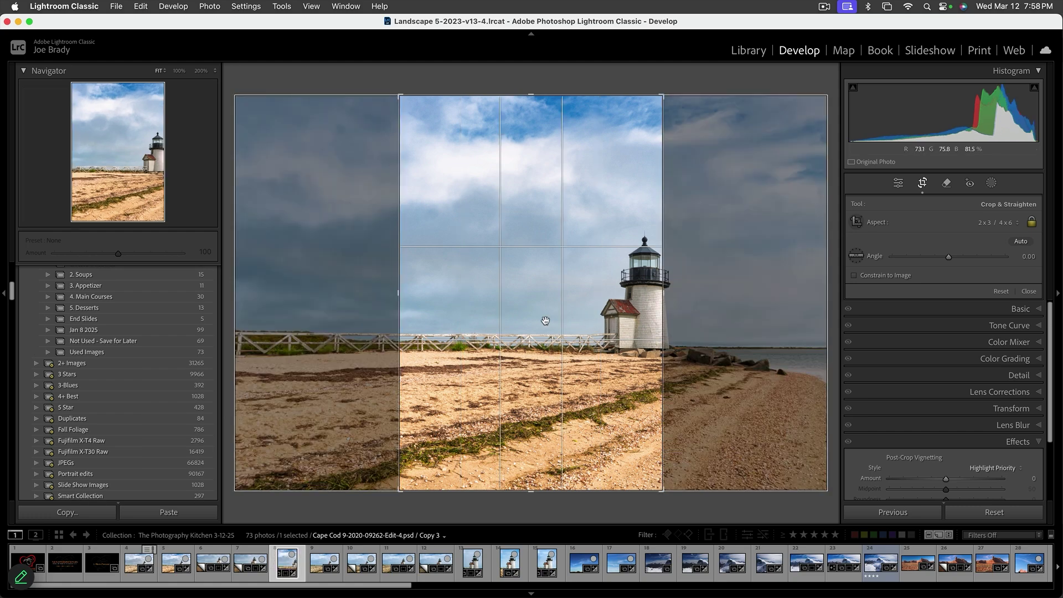
left_click_drag(545, 321, 458, 323)
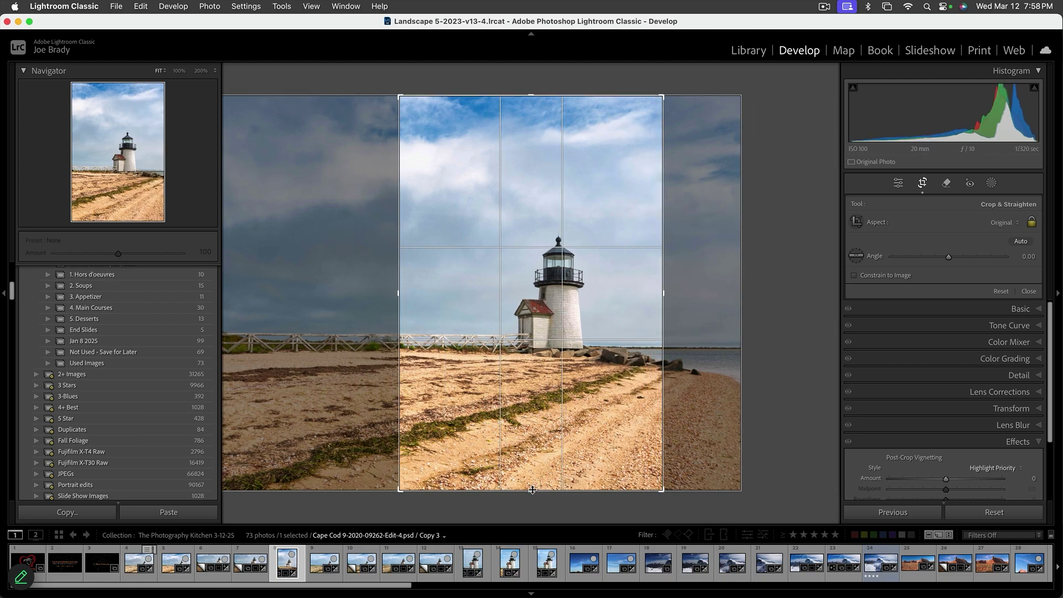
left_click_drag(532, 490, 532, 459)
left_click_drag(603, 338, 604, 326)
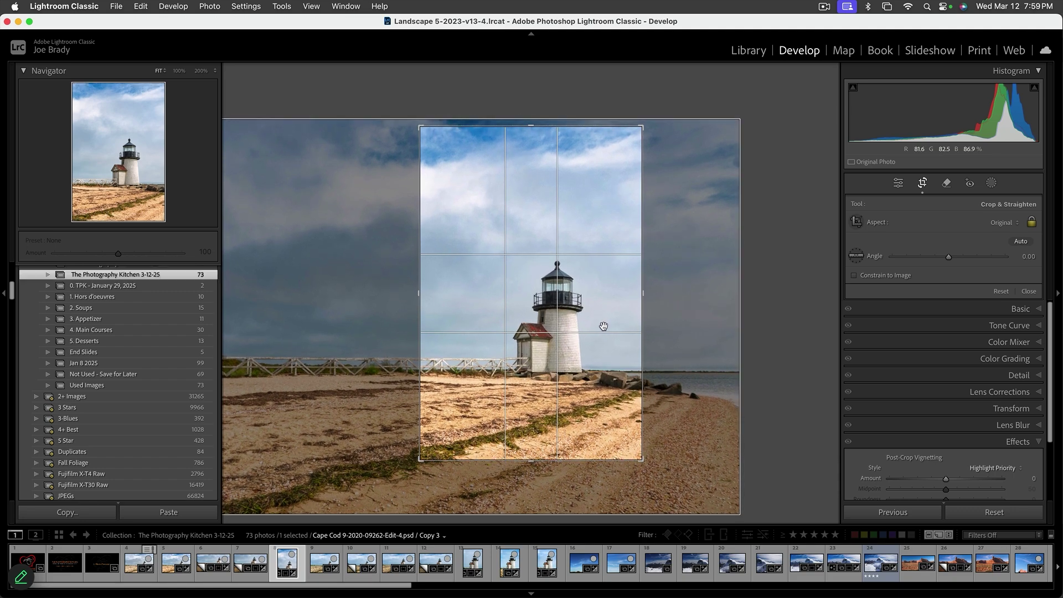
key("Return")
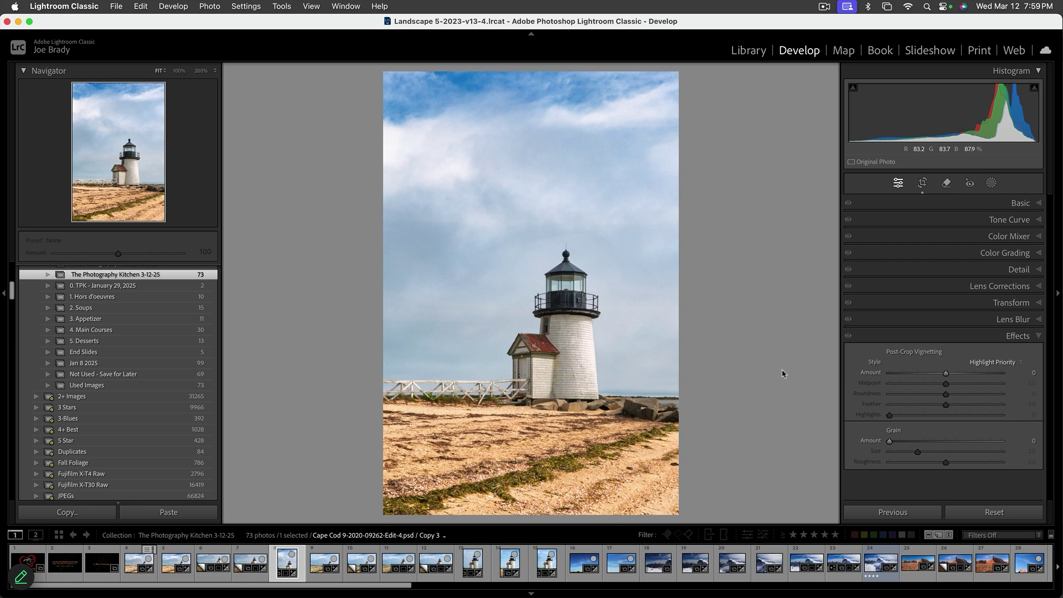
Step: Set Copy 3's post-crop vignetting amount to -17 and brighten the foreground sand with a linear gradient mask at exposure 0.30
left_click_drag(945, 373, 935, 375)
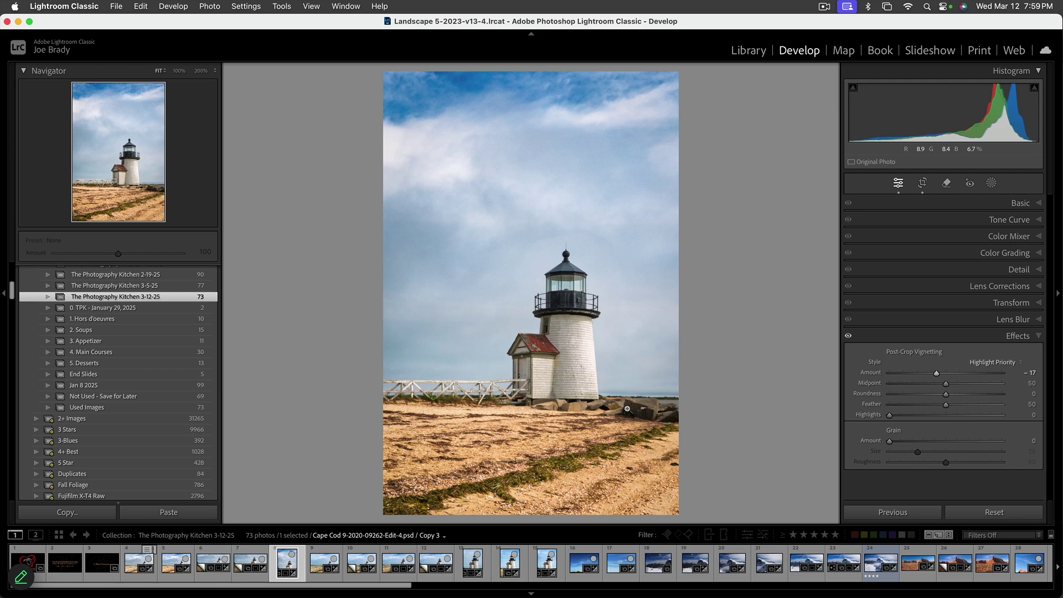
key("m")
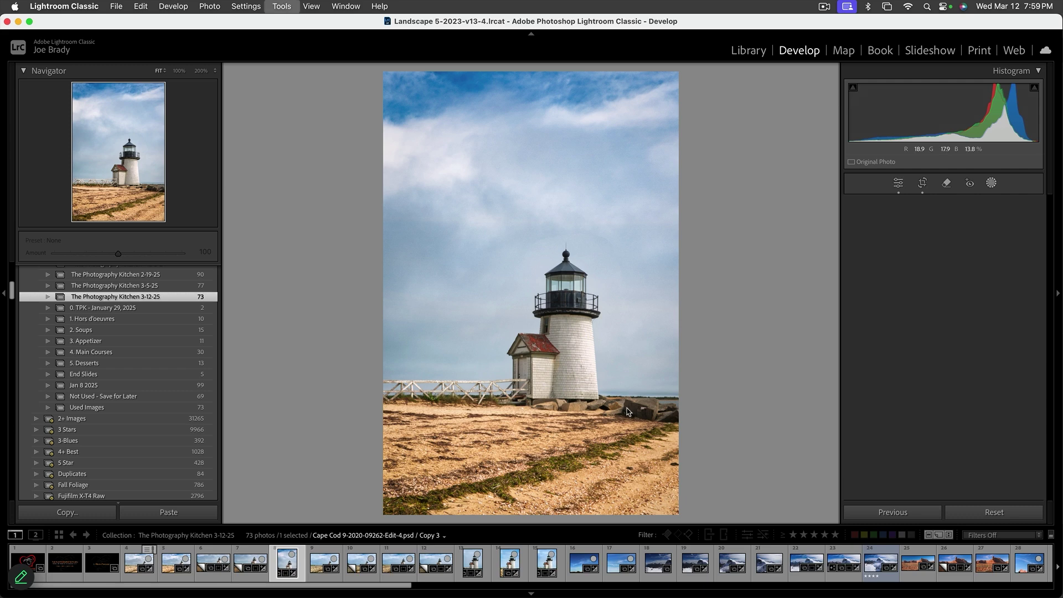
left_click_drag(556, 415, 555, 381)
left_click_drag(947, 411, 953, 413)
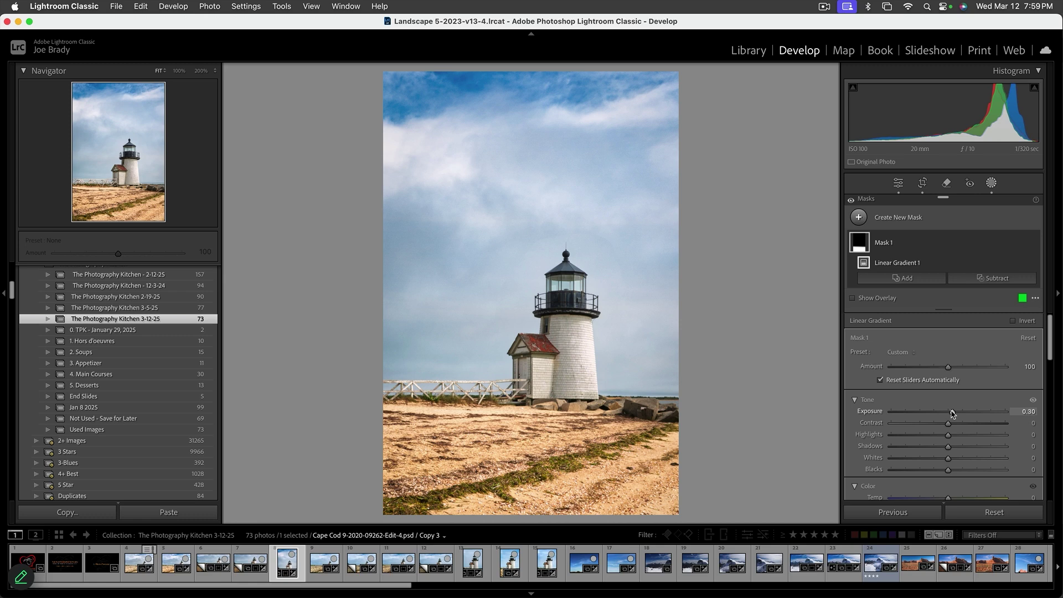
key("Escape")
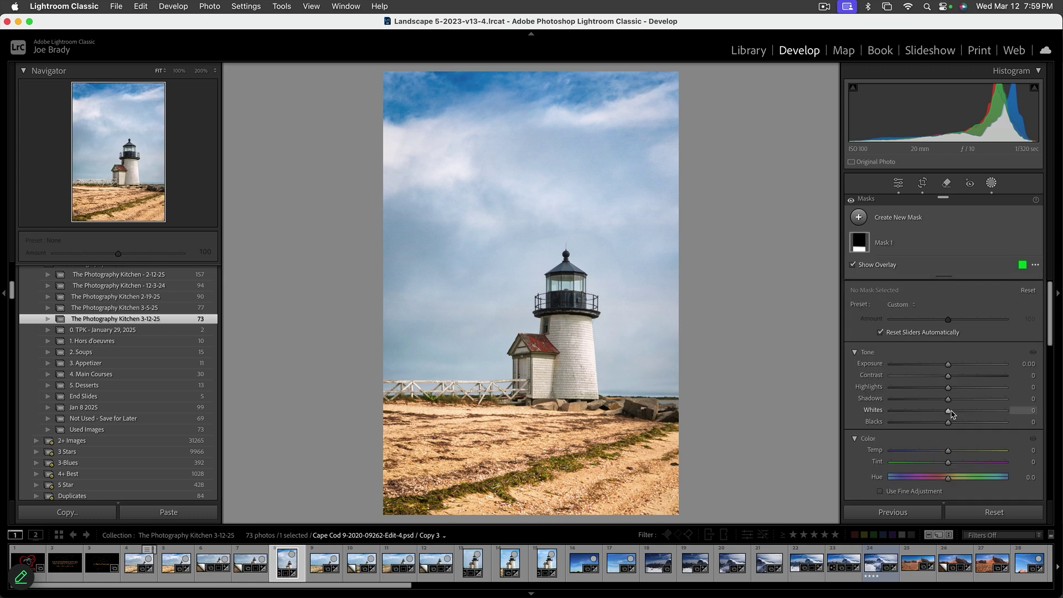
Step: Create two virtual copies of Copy 3 and crop Copy 4 tightly around the lighthouse at the 14 x 8.5 aspect ratio
key("super+apostrophe")
key("super+apostrophe")
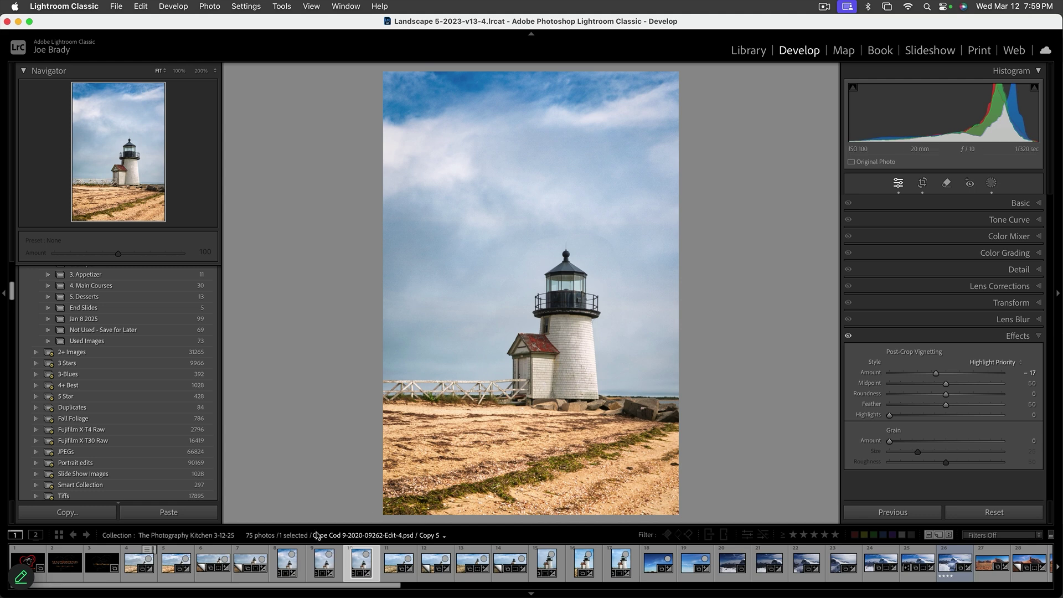
left_click(324, 560)
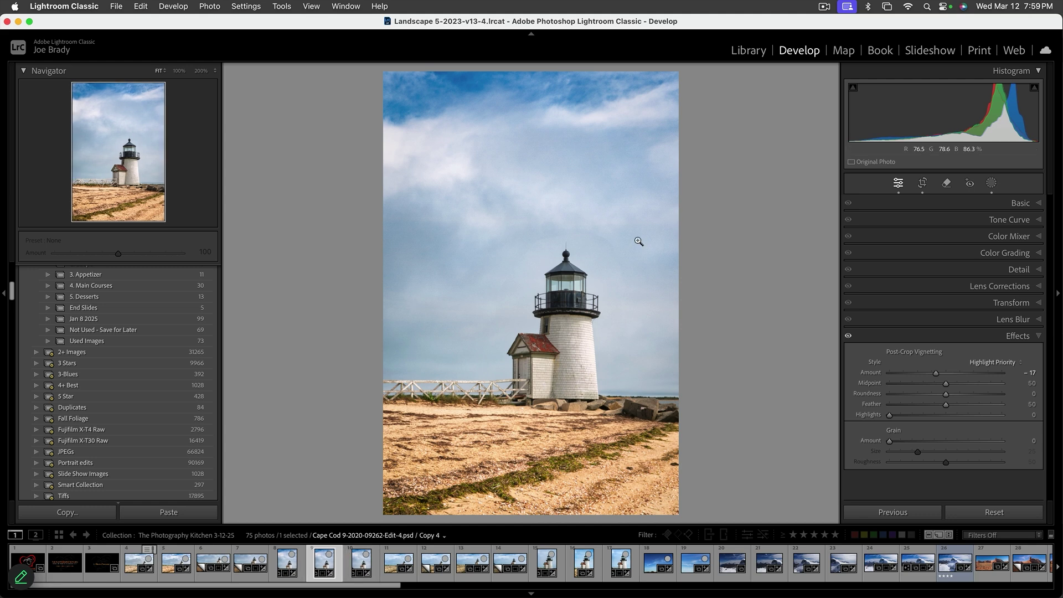
key("r")
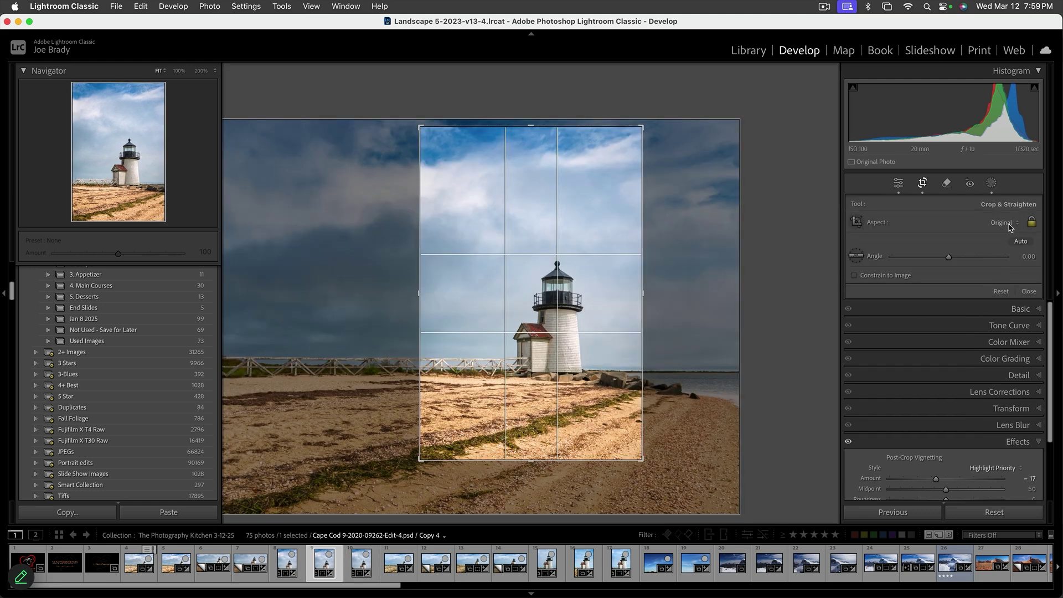
left_click(1005, 224)
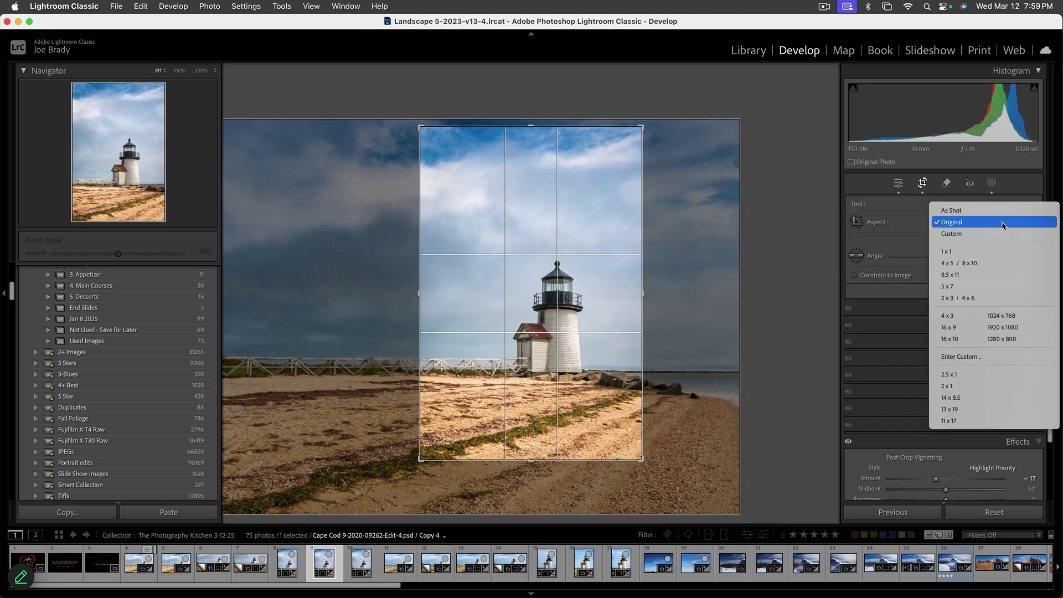
left_click(948, 399)
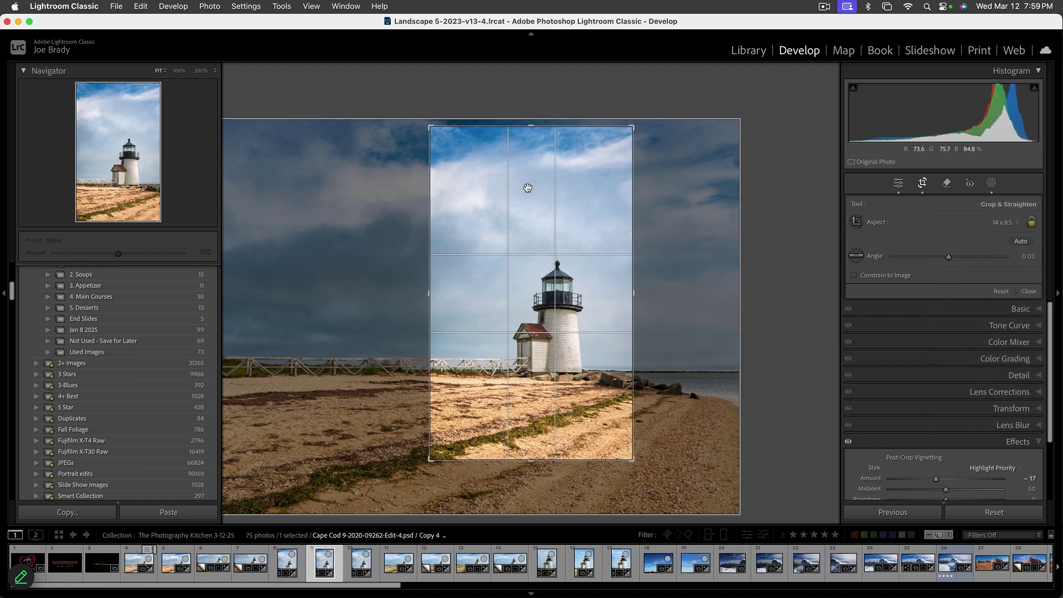
left_click_drag(430, 126, 442, 164)
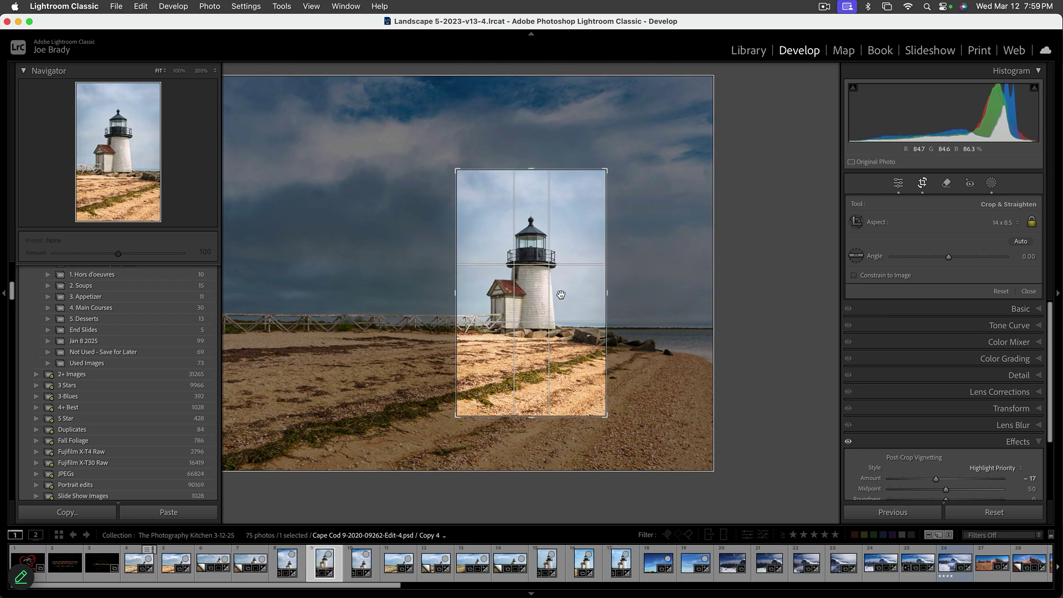
mouse_move(569, 300)
left_mouse_down()
mouse_move(582, 315)
mouse_move(584, 298)
left_mouse_up()
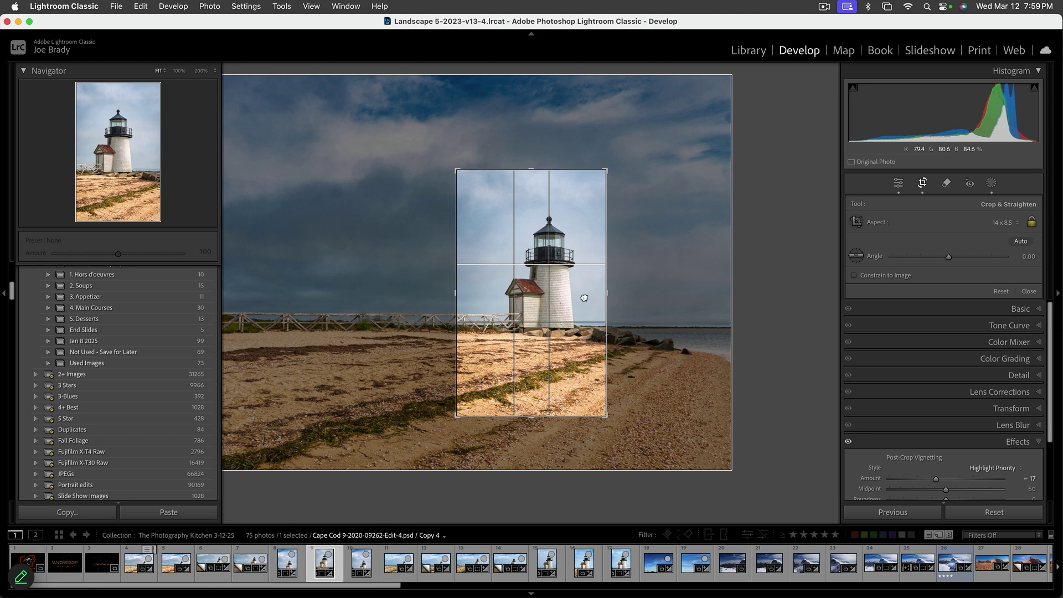
key("Return")
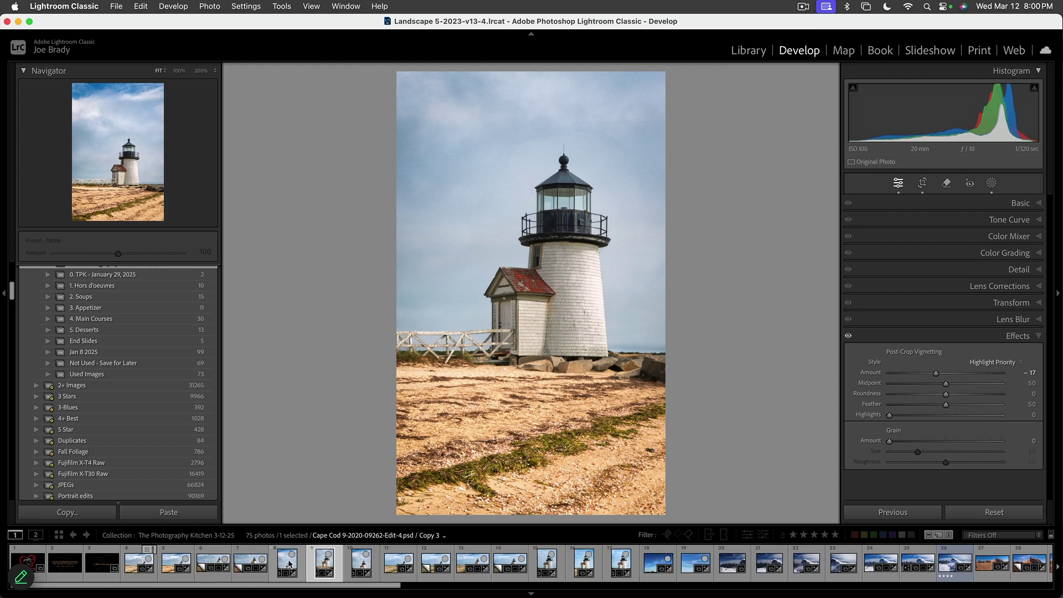
Step: Compare Copy 4 with its Effects adjustments switched off and on, leaving them on
left_click(849, 339)
left_click(849, 339)
left_click(849, 338)
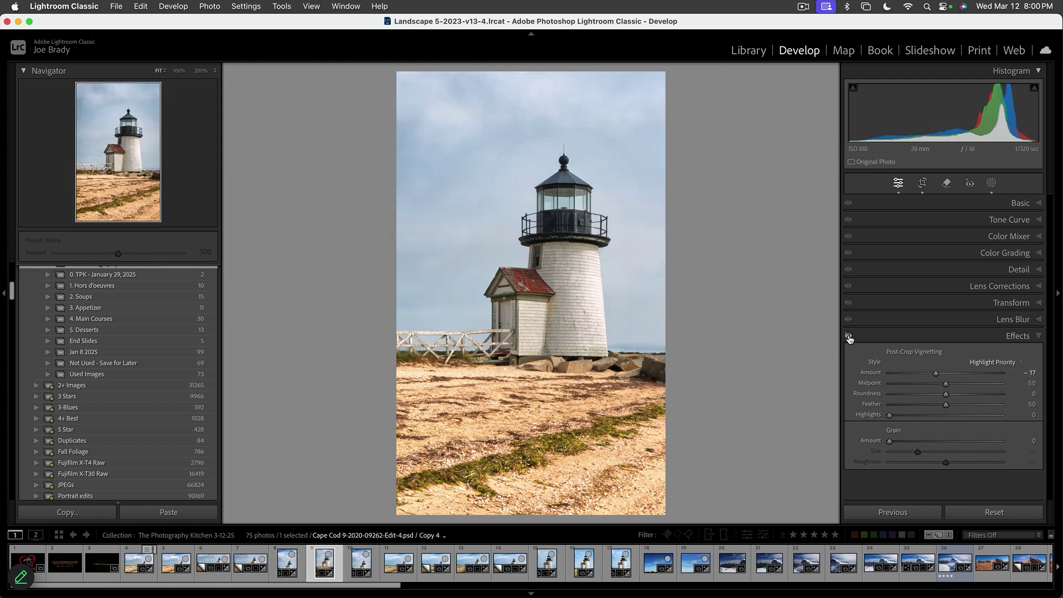
left_click(849, 338)
left_click(849, 338)
left_click(849, 339)
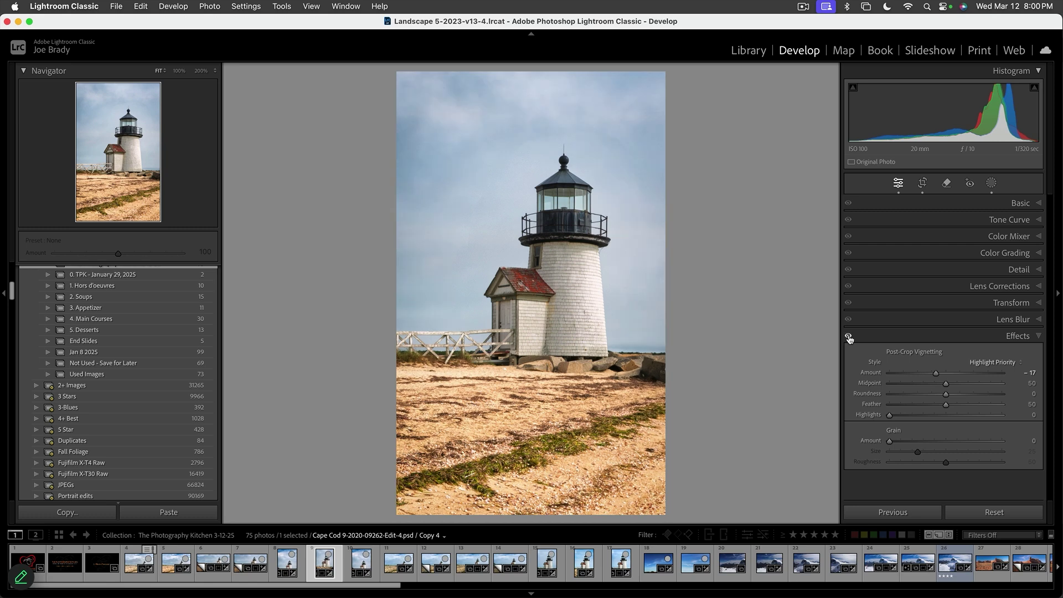
Step: Crop virtual Copy 5 with the aspect ratio unlocked to a narrow vertical strip around the lighthouse, trimming both sides and the foreground
left_click(361, 561)
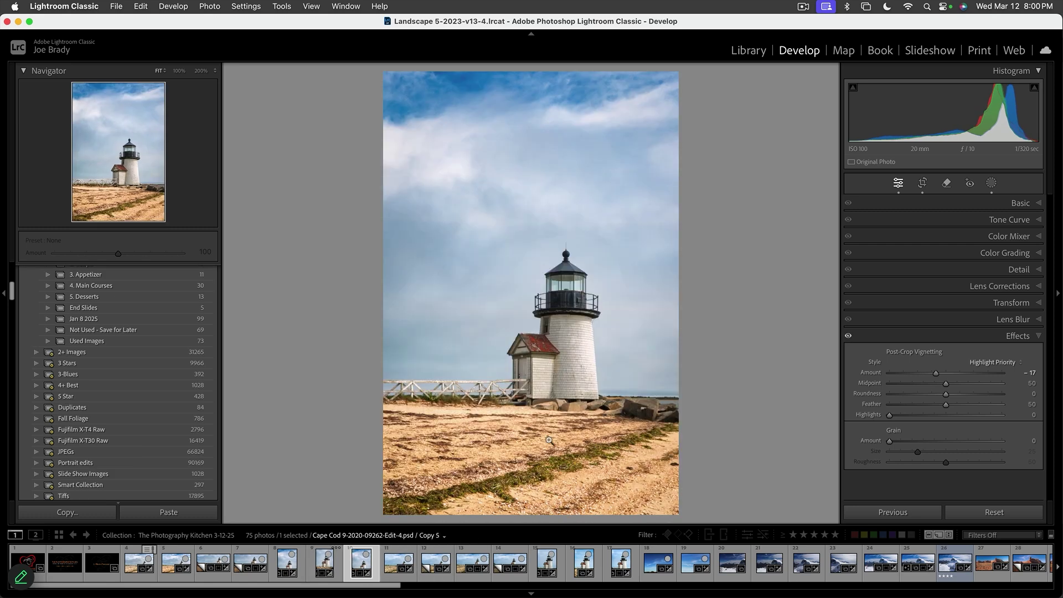
key("r")
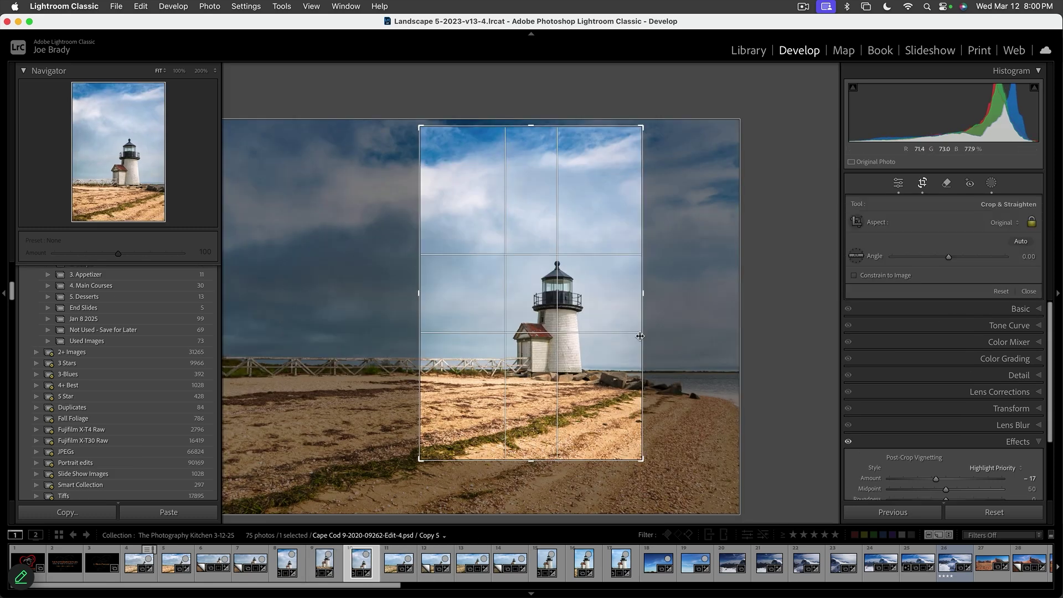
left_click_drag(532, 476, 532, 484)
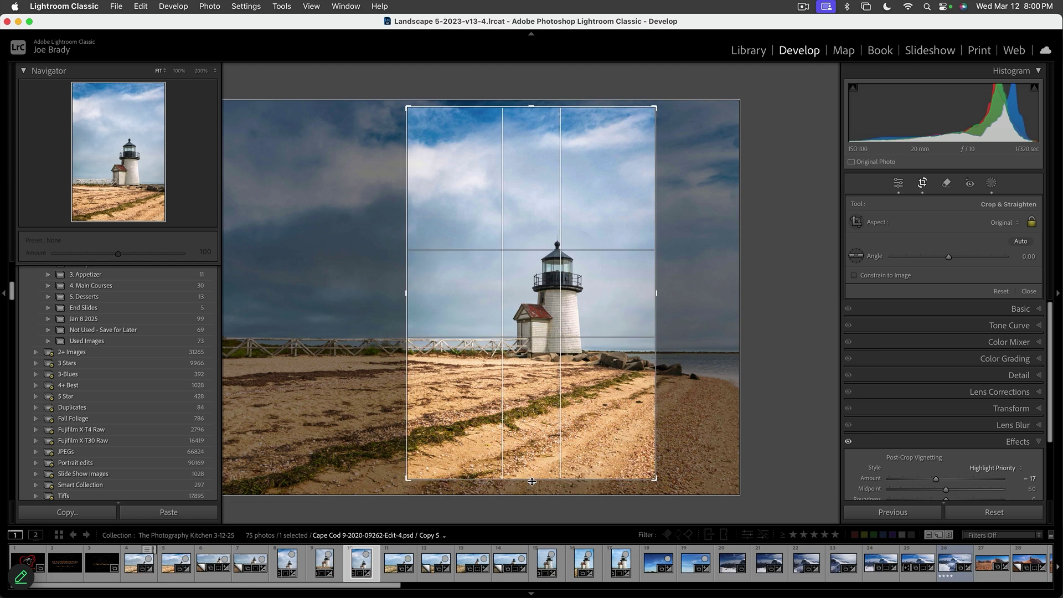
left_click(1033, 224)
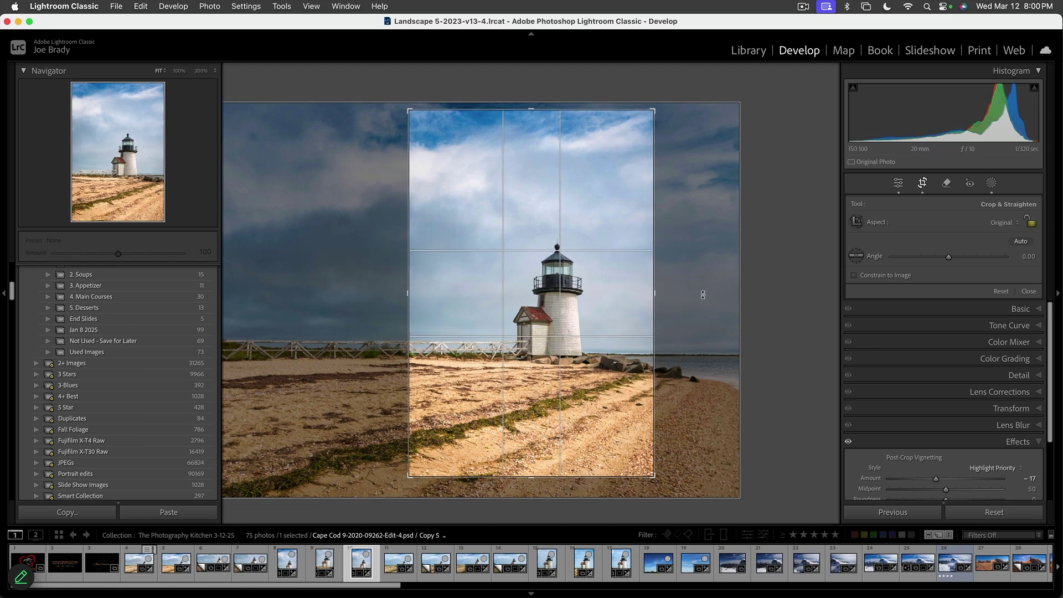
left_click_drag(654, 294, 628, 296)
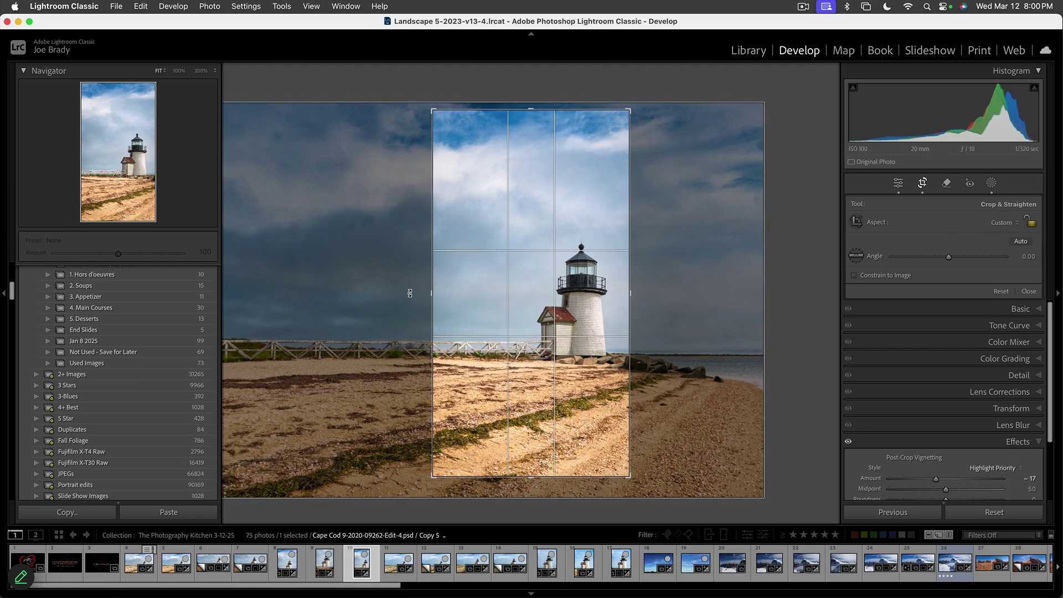
left_click_drag(431, 293, 469, 291)
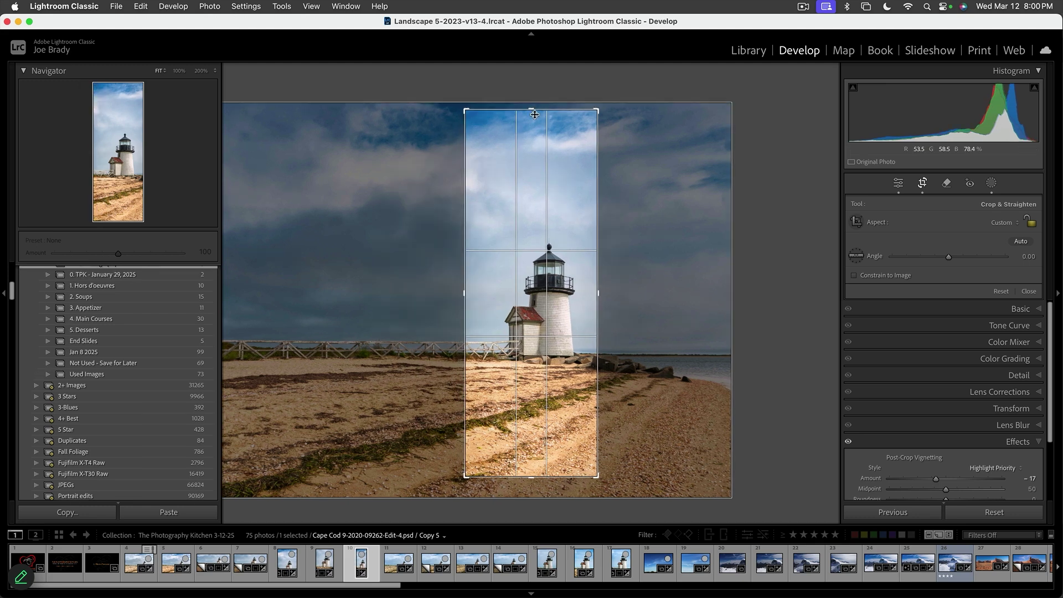
left_click_drag(527, 476, 528, 463)
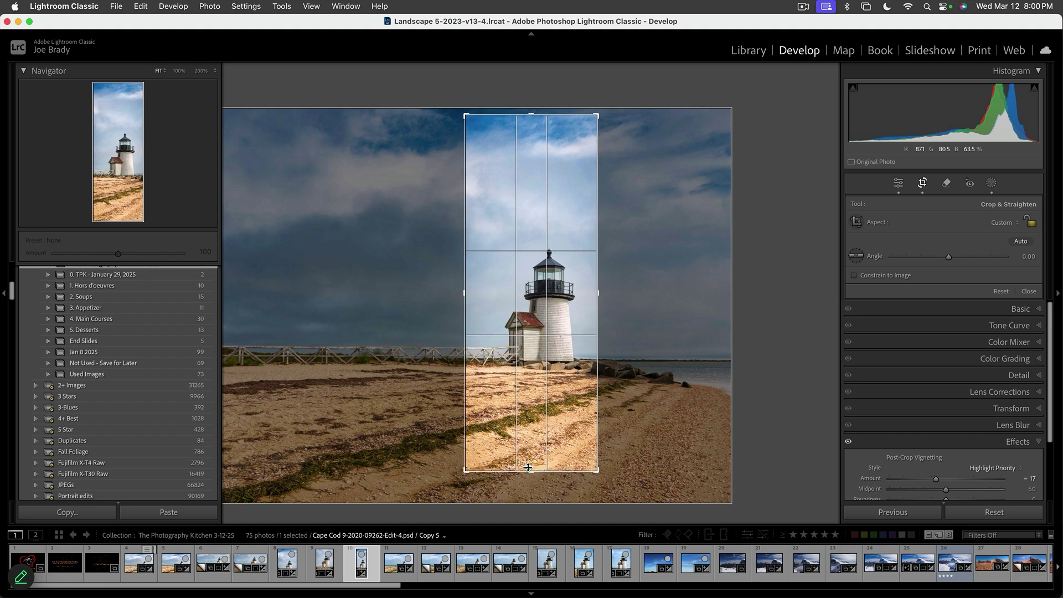
key("Return")
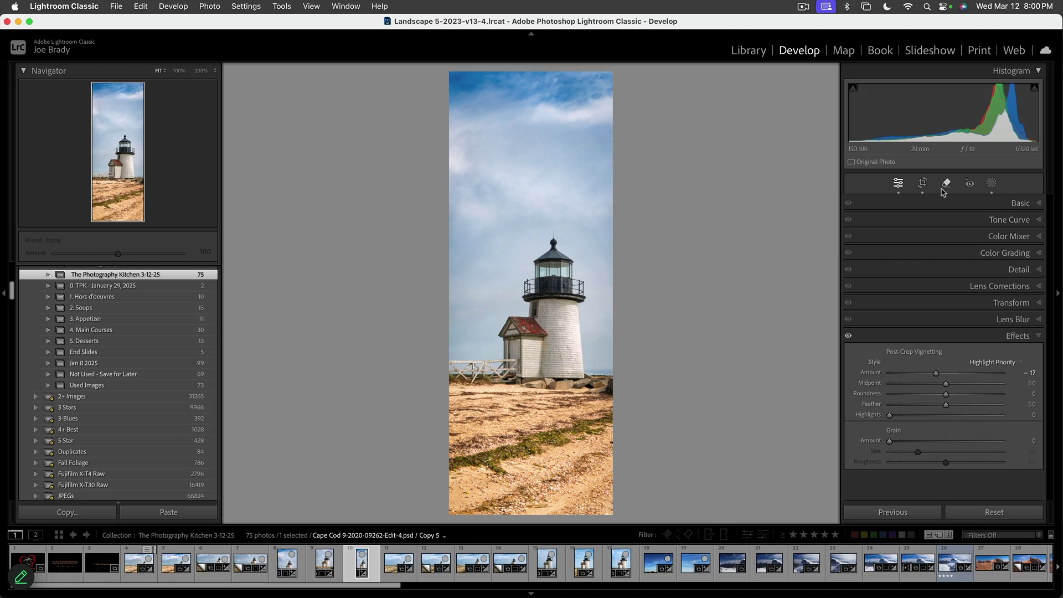
Step: Apply a custom 3 x 1 aspect ratio to Copy 5's vertical crop and reposition the lighthouse slightly within the frame
left_click(923, 184)
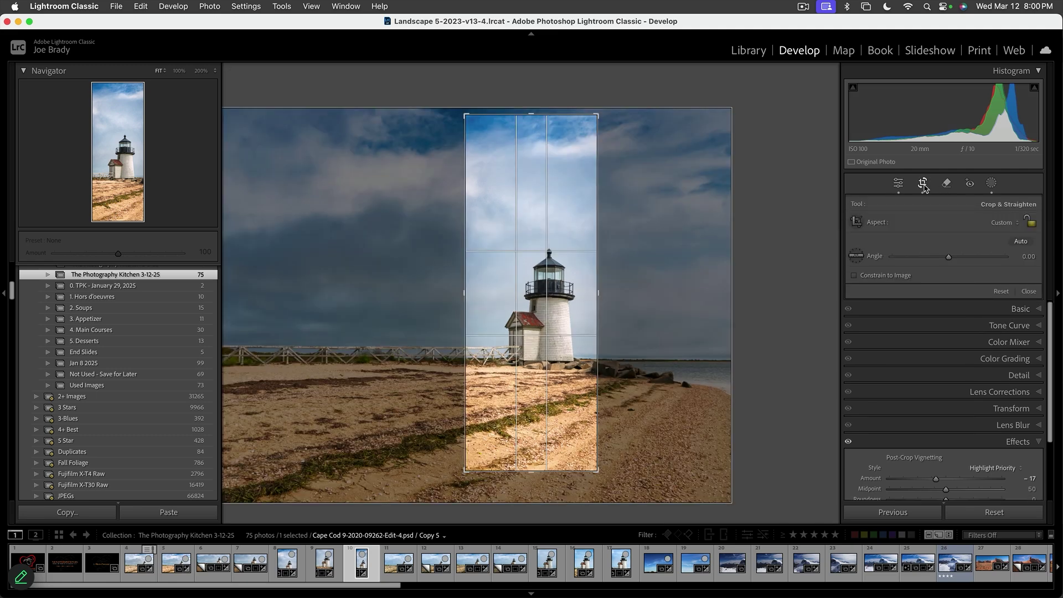
left_click(1000, 223)
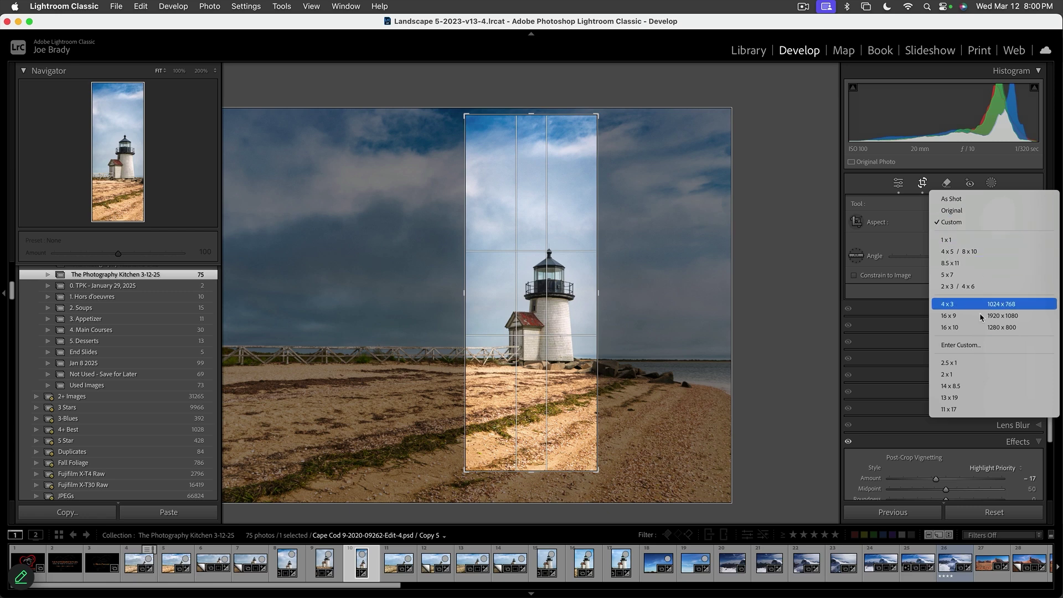
left_click(980, 345)
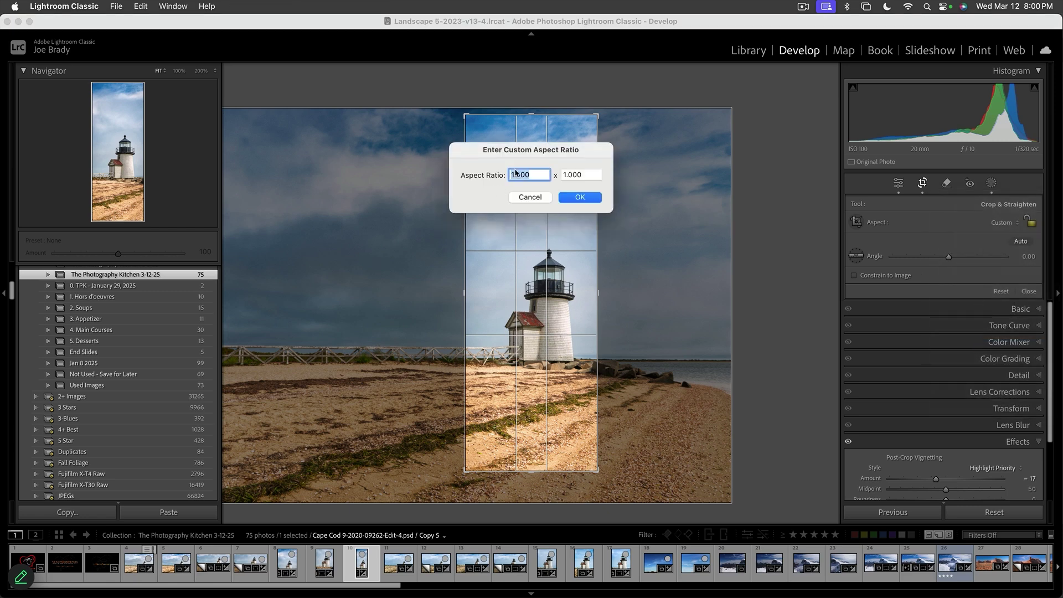
type("3")
key("Tab")
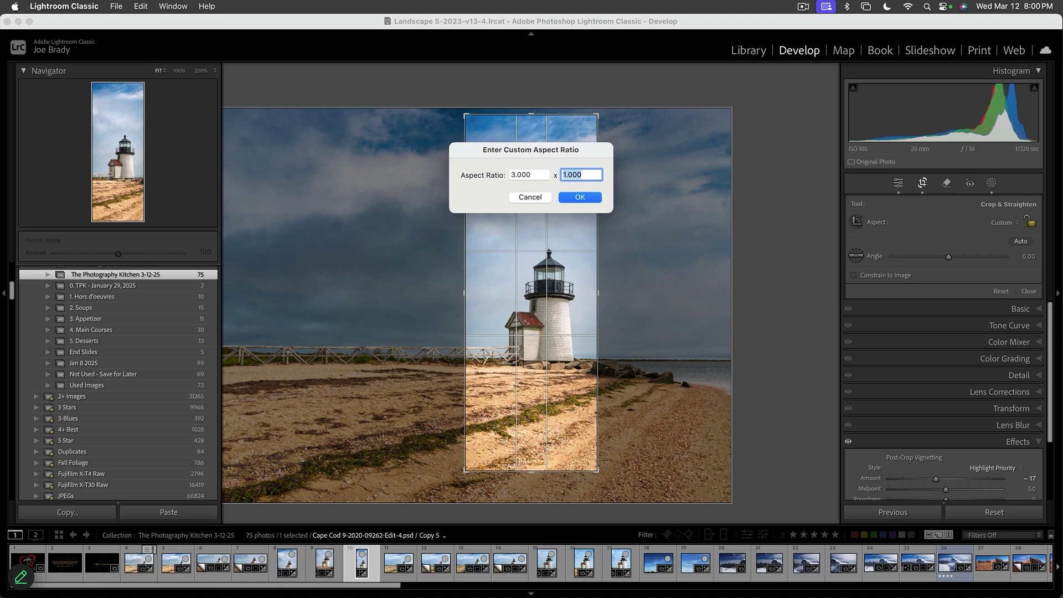
left_click(570, 200)
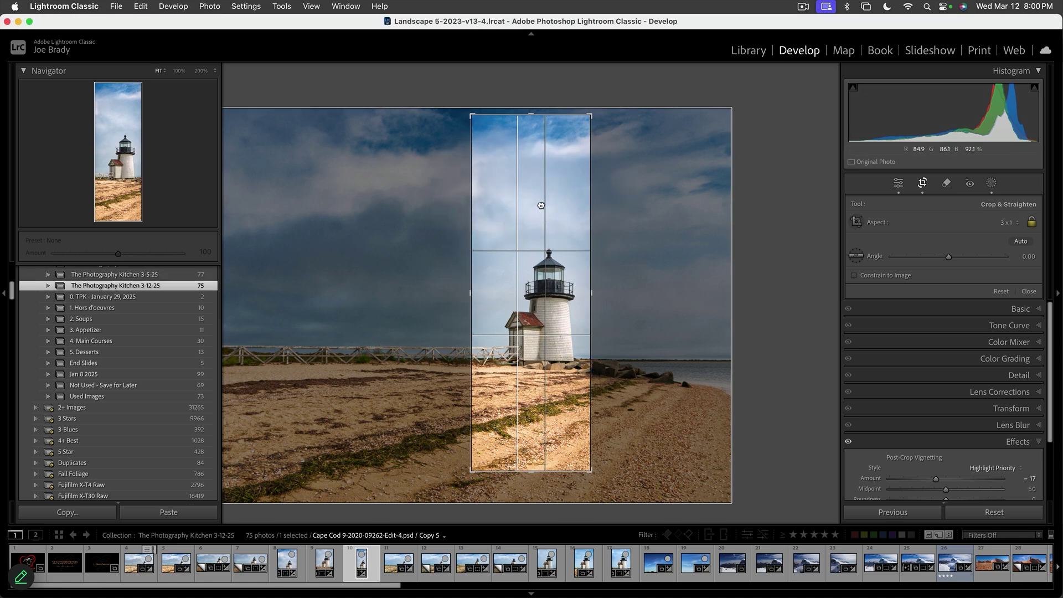
left_click_drag(540, 200, 538, 207)
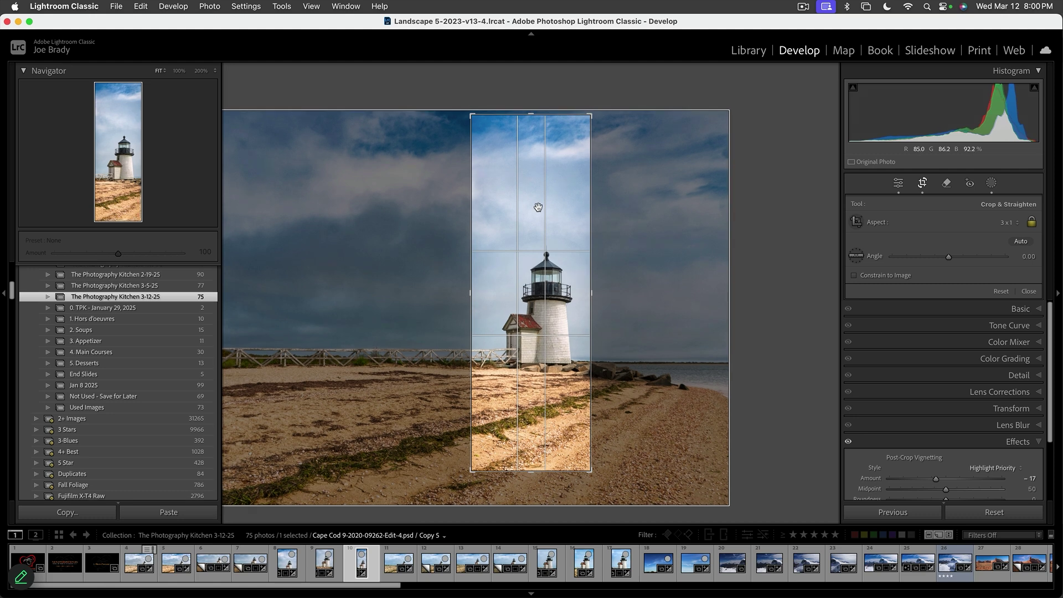
key("Return")
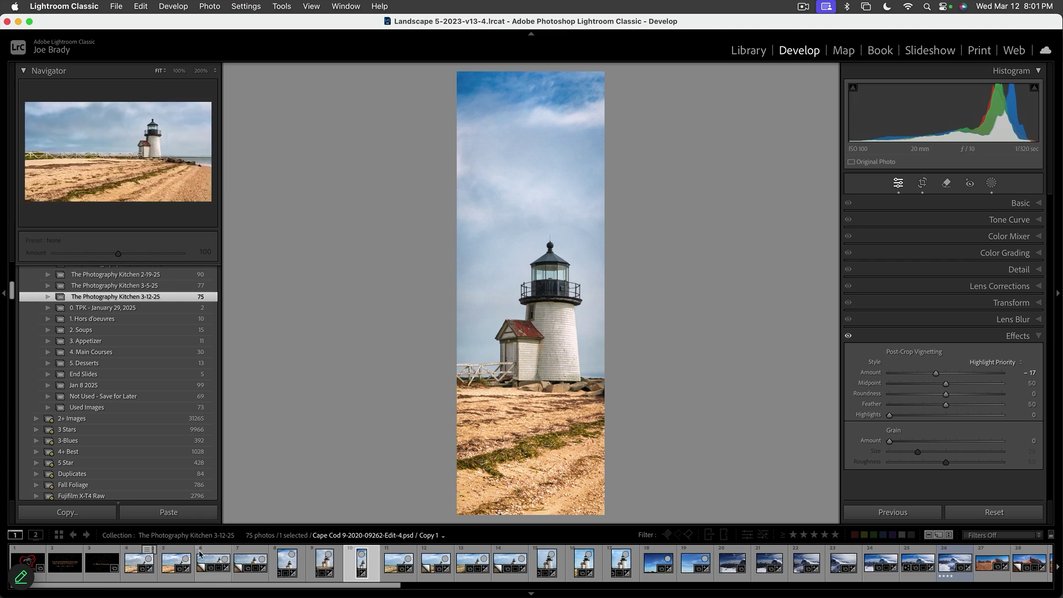
Step: Select all the lighthouse versions through Copy 5 and compare their horizontal and vertical crops one by one in full screen
left_click(139, 562, "shift")
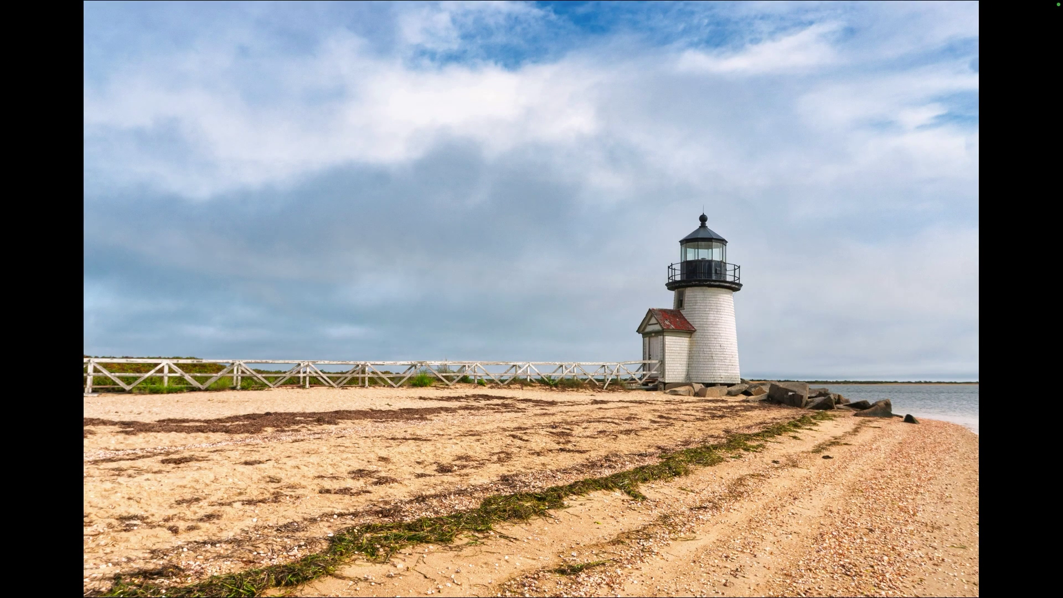
key("Right")
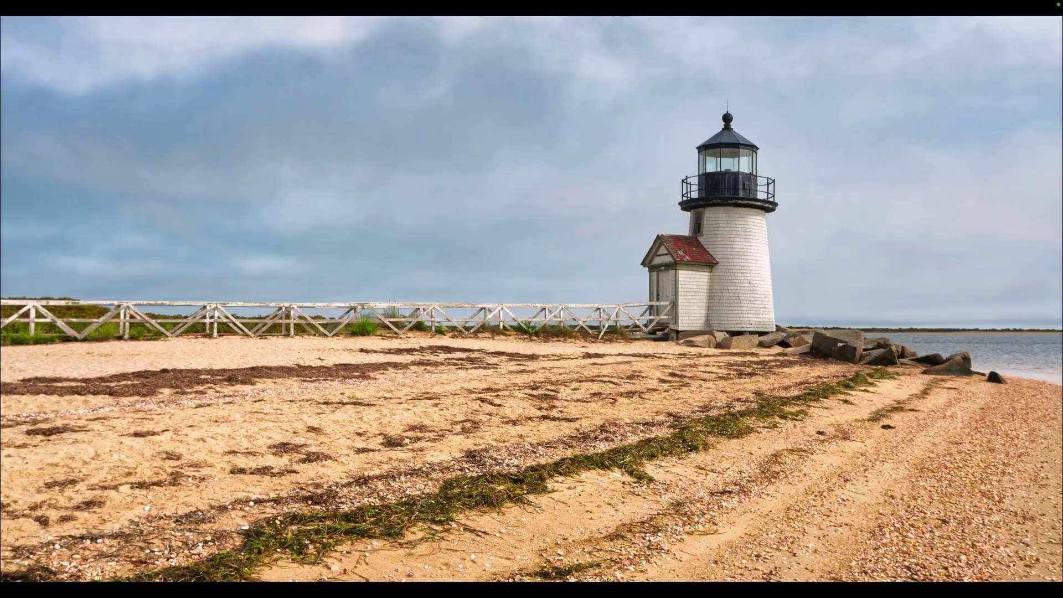
key("Left")
key("Right")
key("Left")
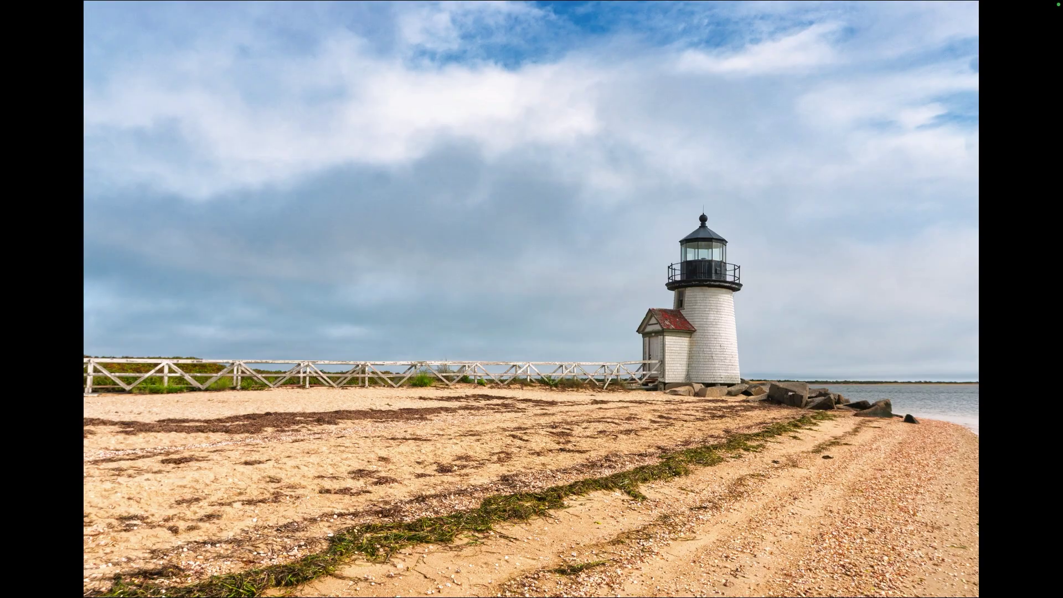
key("Right")
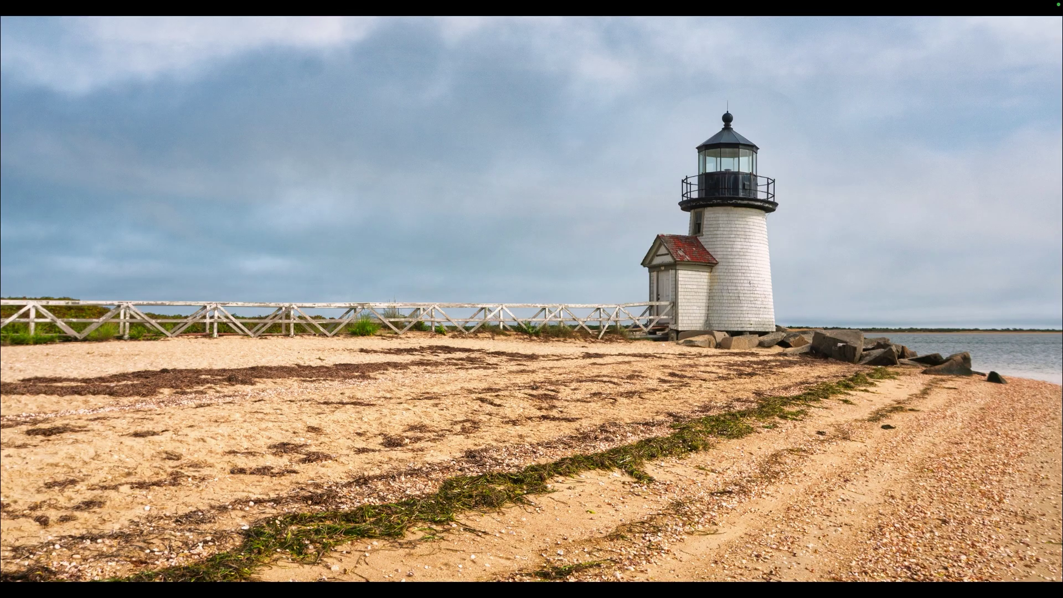
key("Right")
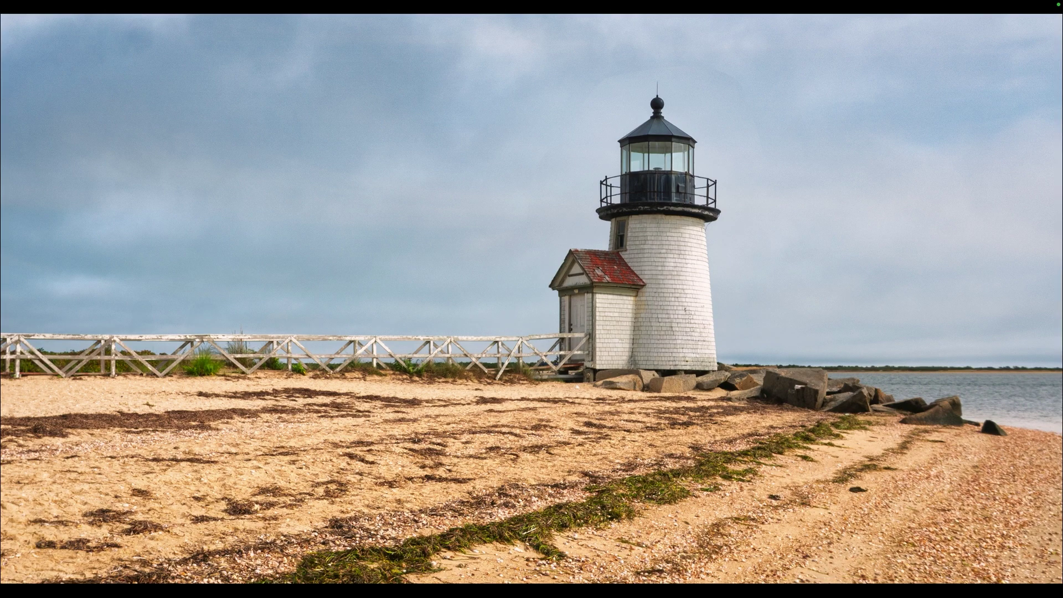
key("Right")
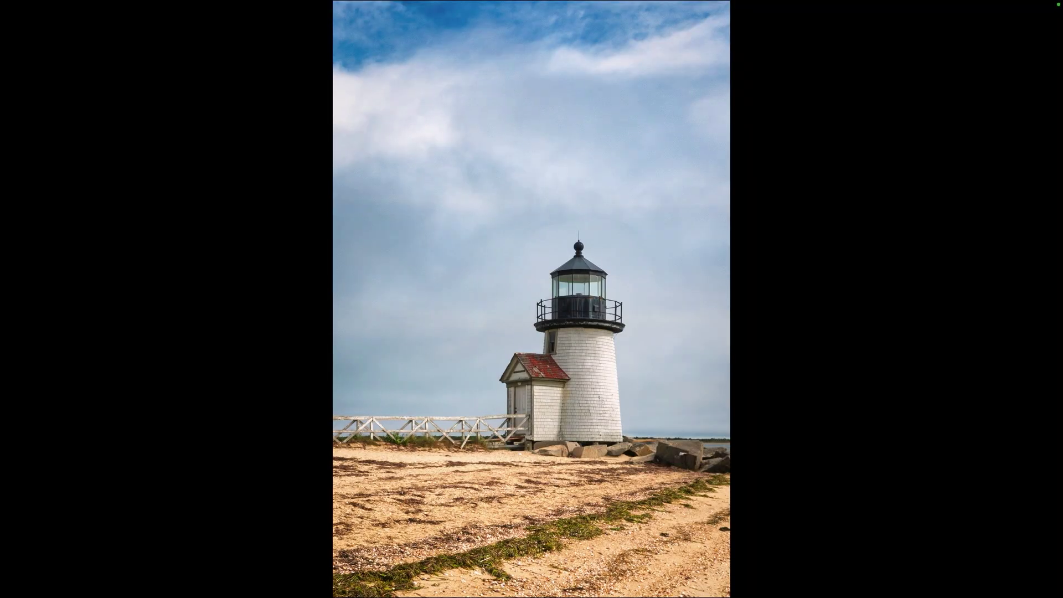
key("Right")
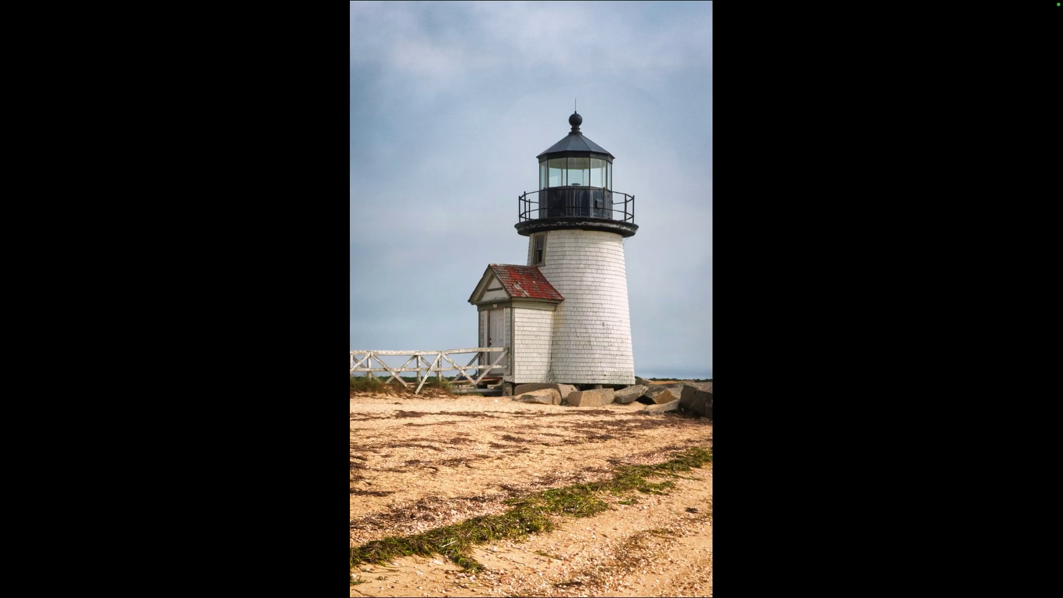
key("Right")
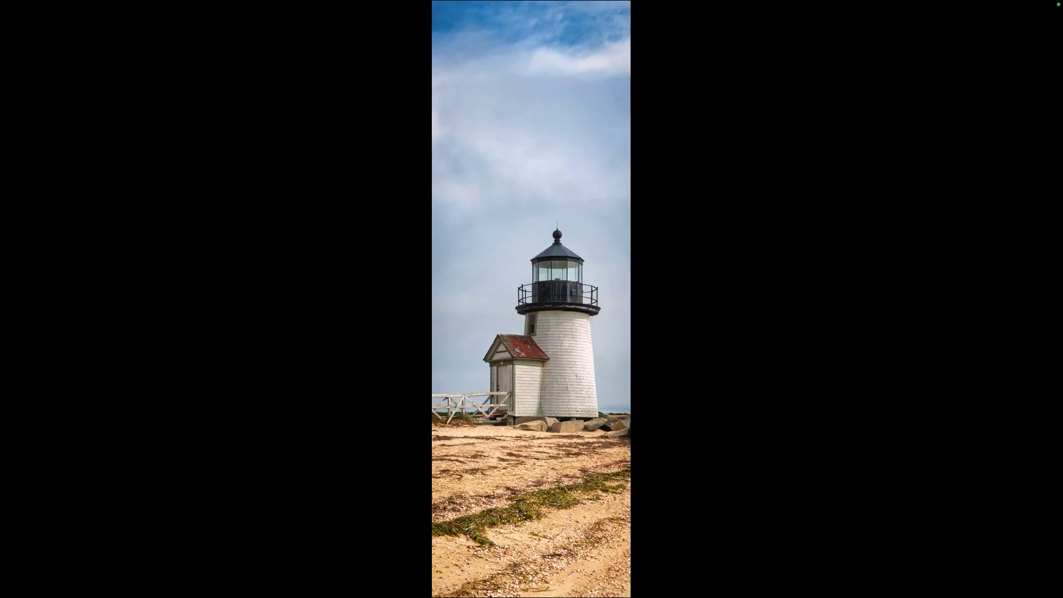
key("Right")
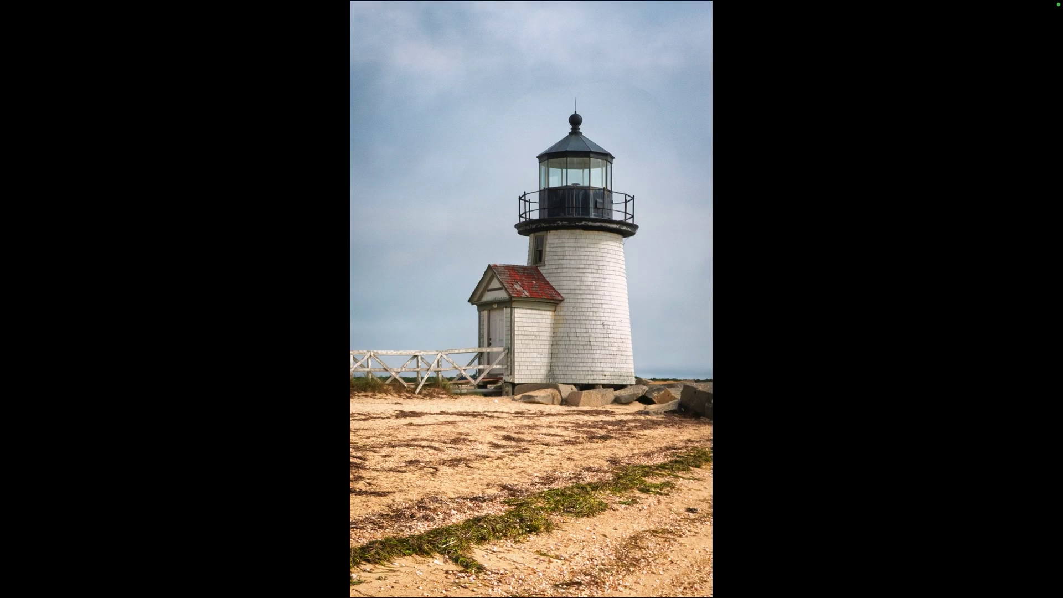
key("Right")
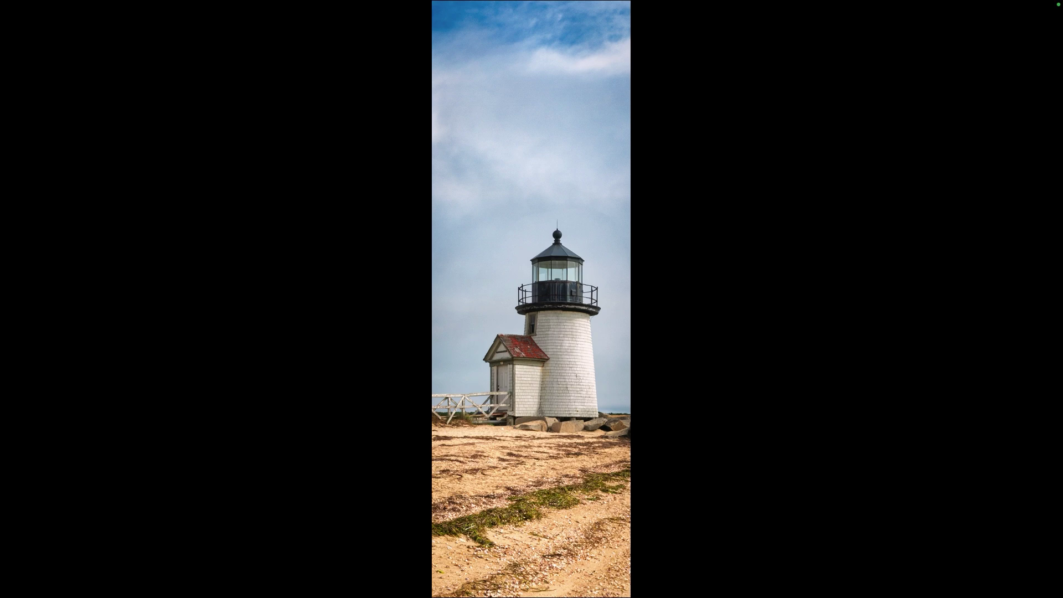
key("f")
key("f")
key("f")
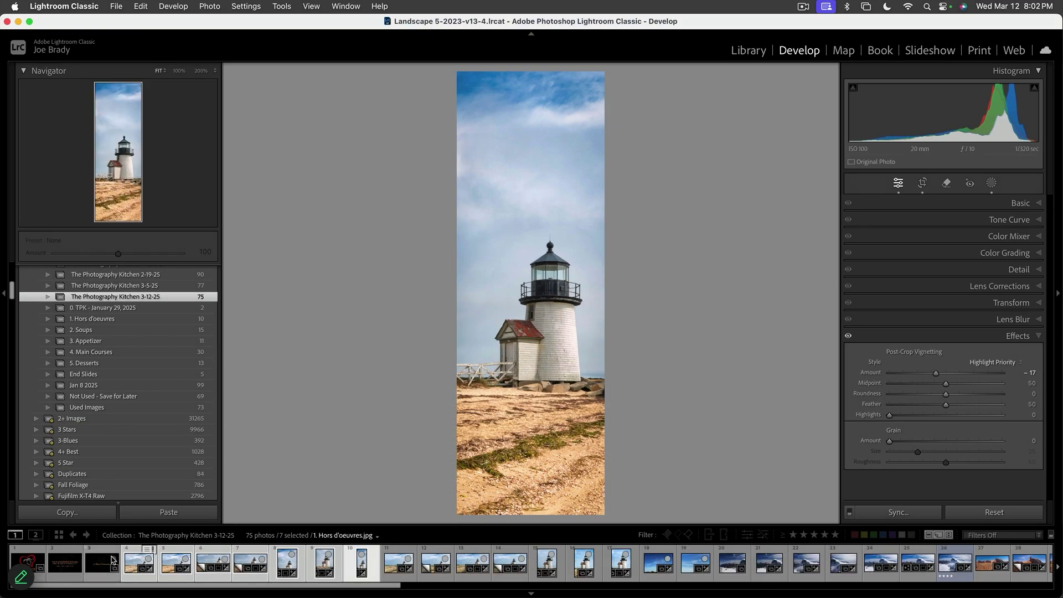
Step: Go to the "2. Soups" title slide further along the collection and open the rocky seascape P5150970.orf that follows it
scroll(637, 565, "right", 5)
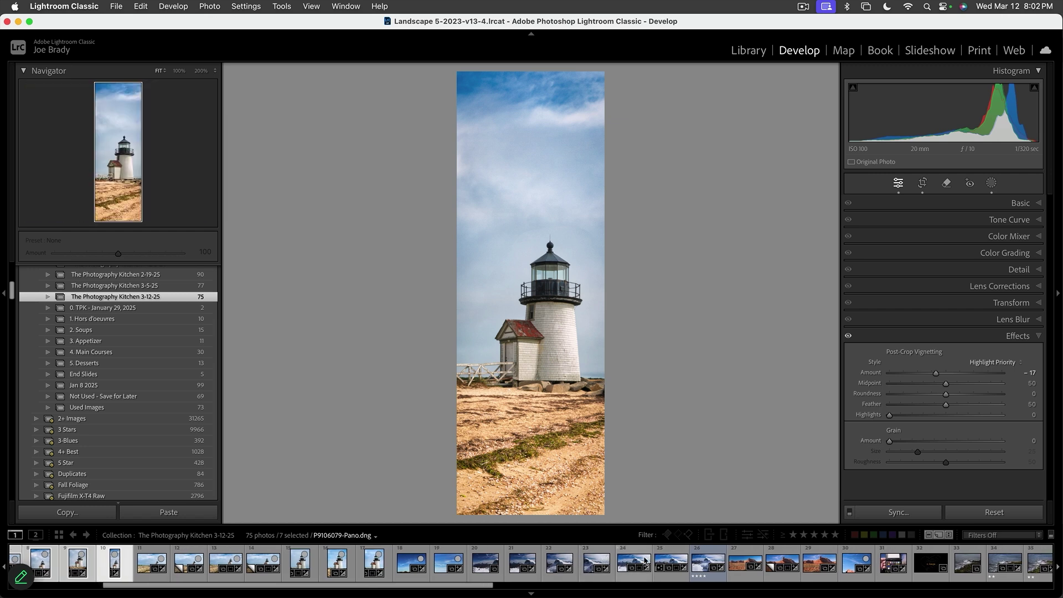
scroll(713, 559, "right", 2)
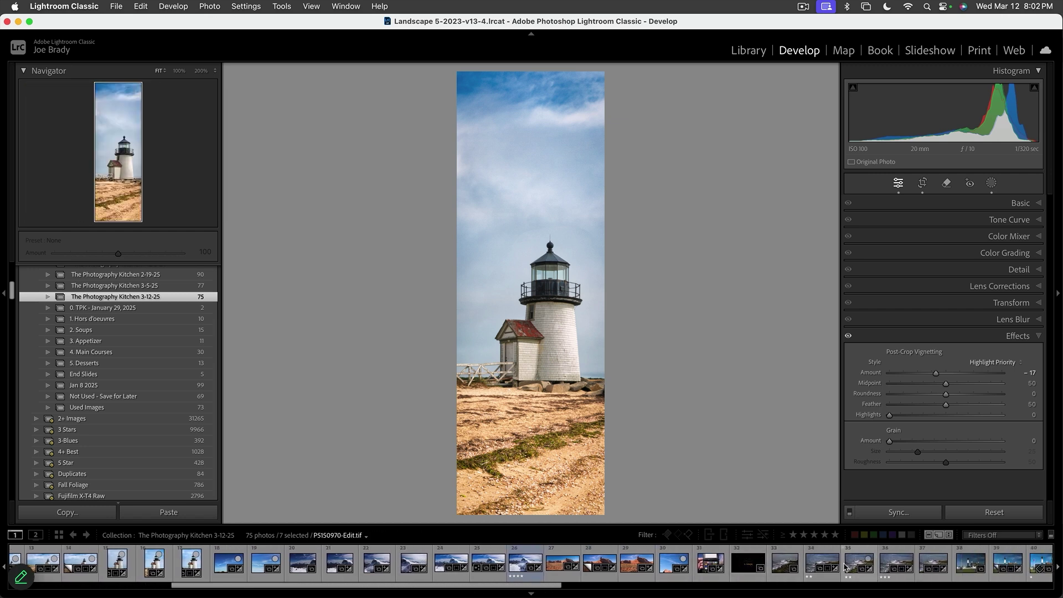
scroll(719, 565, "right", 5)
left_click(630, 561)
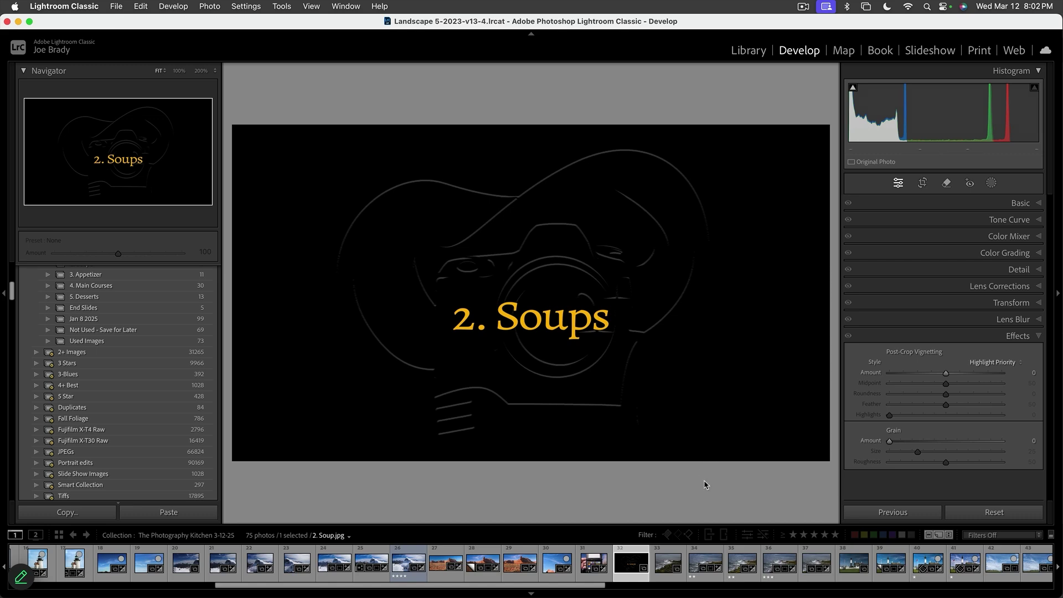
key("Right")
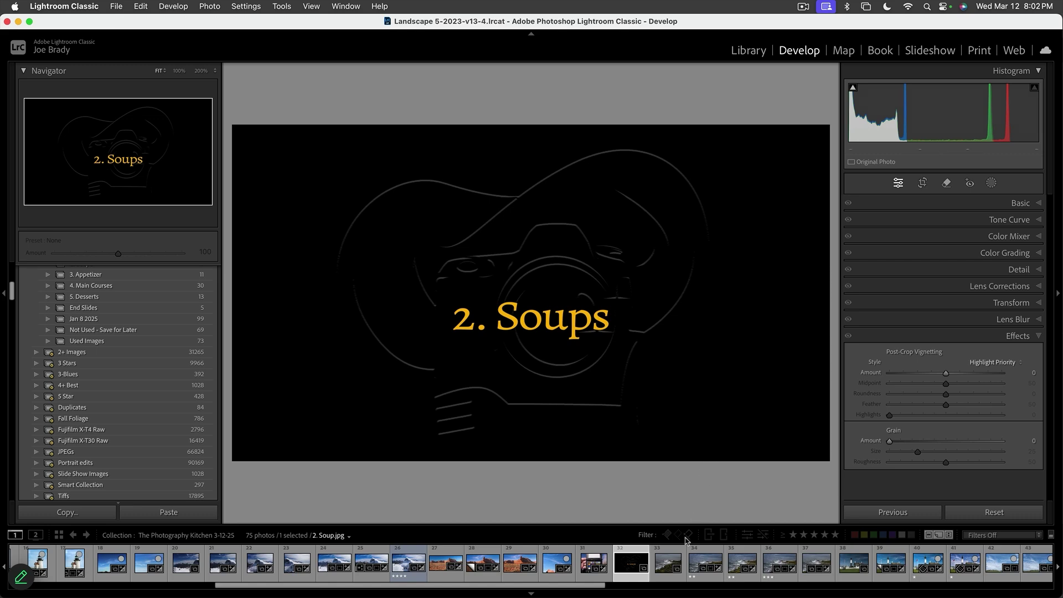
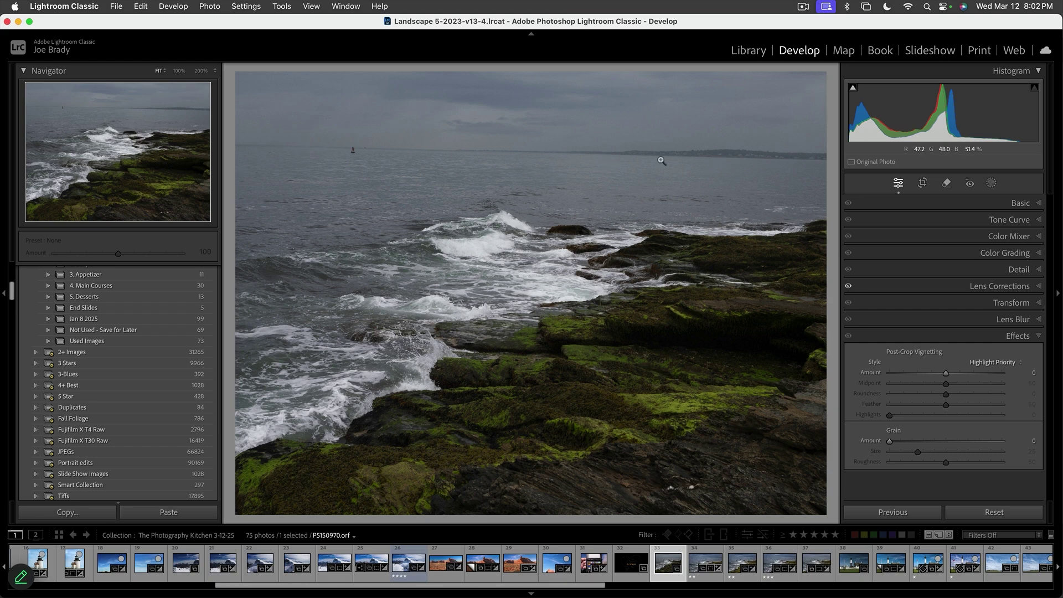
Step: Straighten the rocky seascape by drawing the level line along the full sea horizon, about -1.21 degrees
left_click(923, 184)
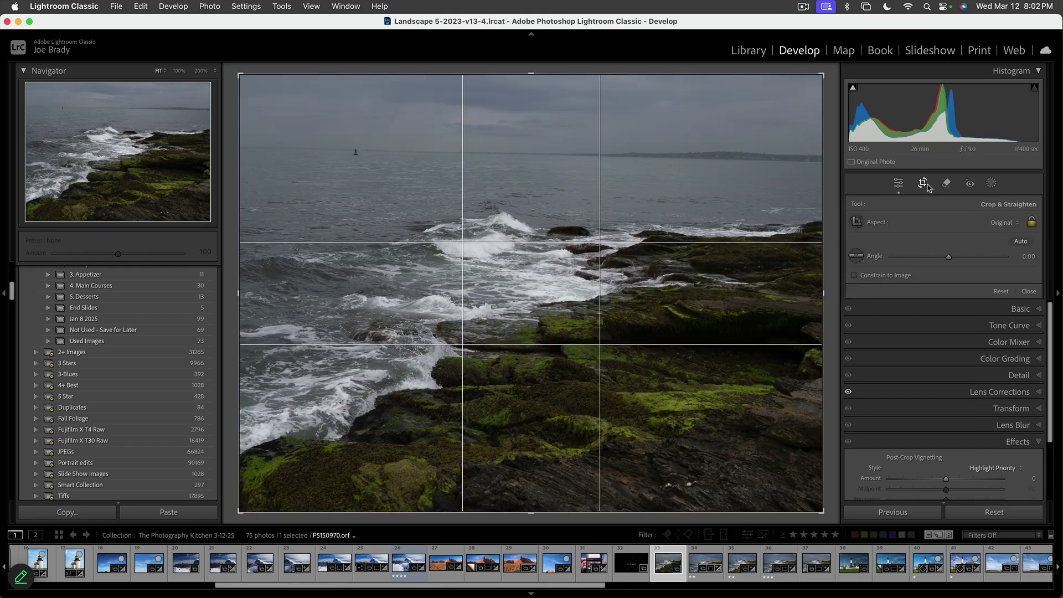
left_click(860, 257)
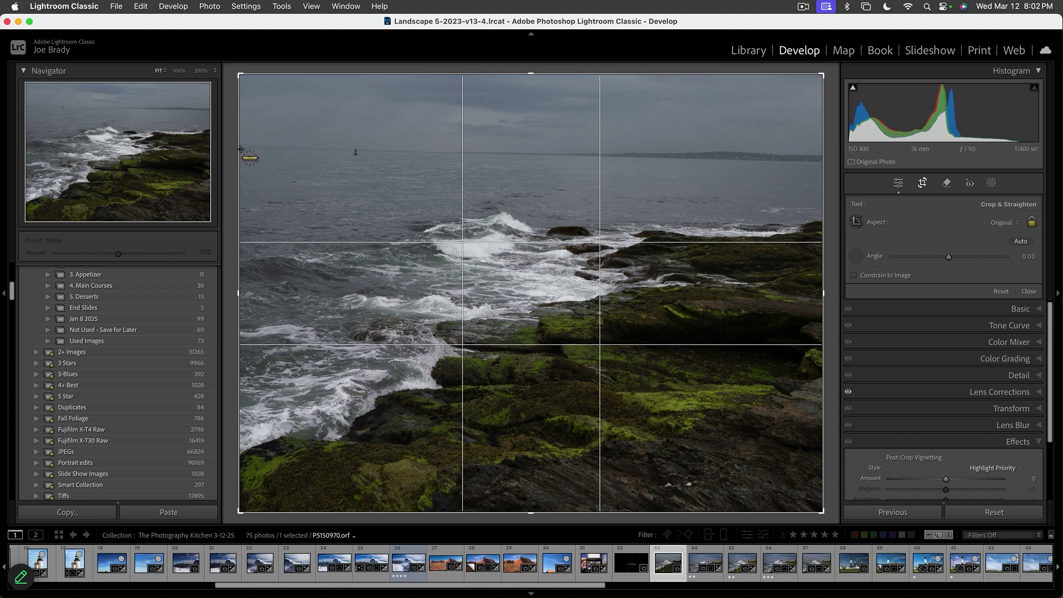
left_click_drag(239, 149, 829, 161)
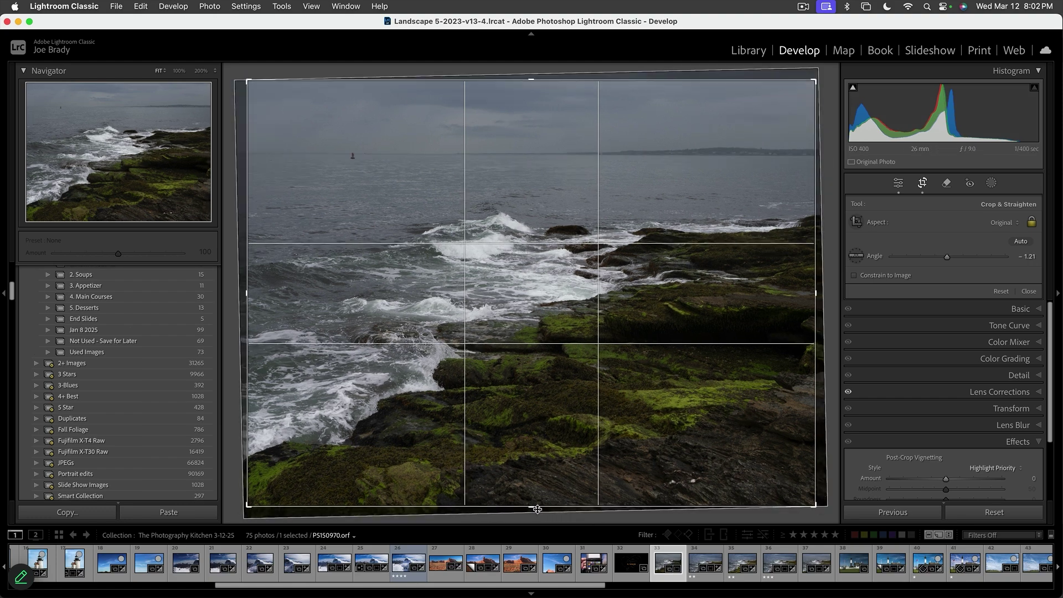
Step: Trim the seascape crop slightly at the foreground and sky, unlock the aspect ratio, widen both sides and apply the crop
left_click_drag(535, 507, 537, 504)
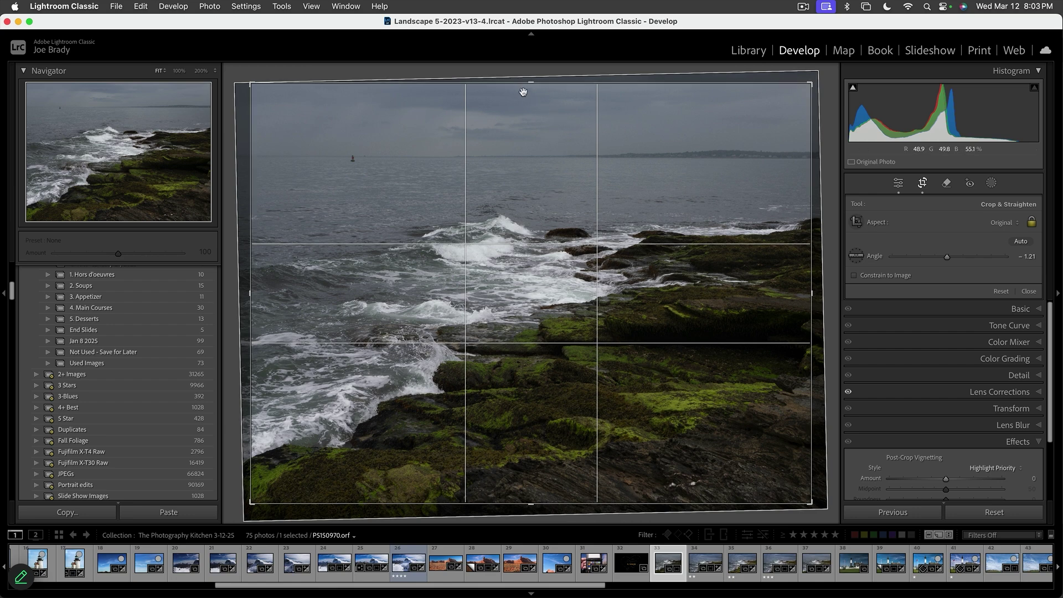
left_click_drag(528, 86, 528, 88)
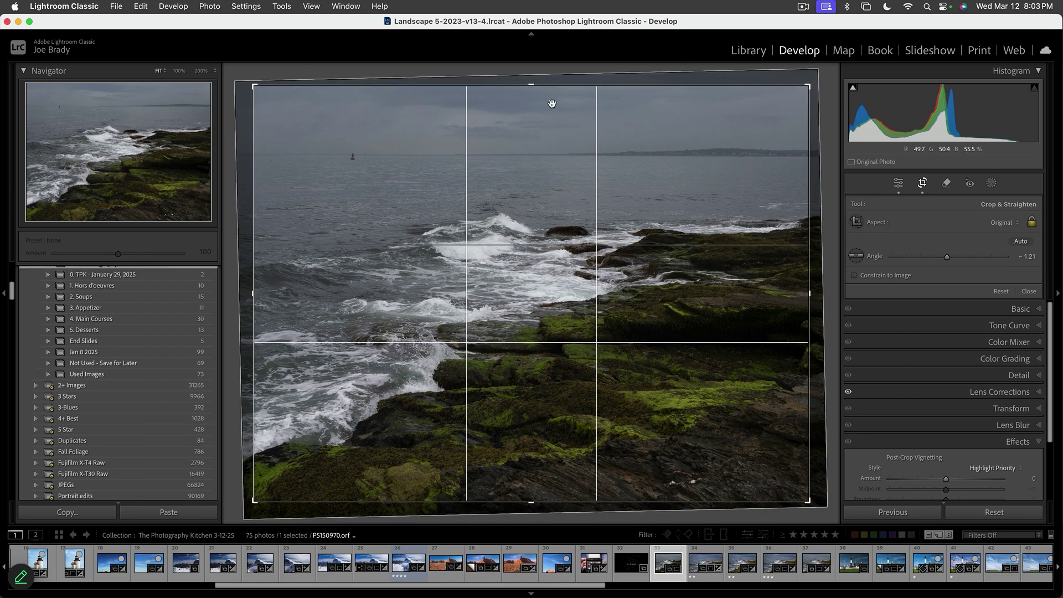
left_click(1035, 227)
left_click_drag(809, 293, 818, 286)
left_click_drag(247, 293, 244, 292)
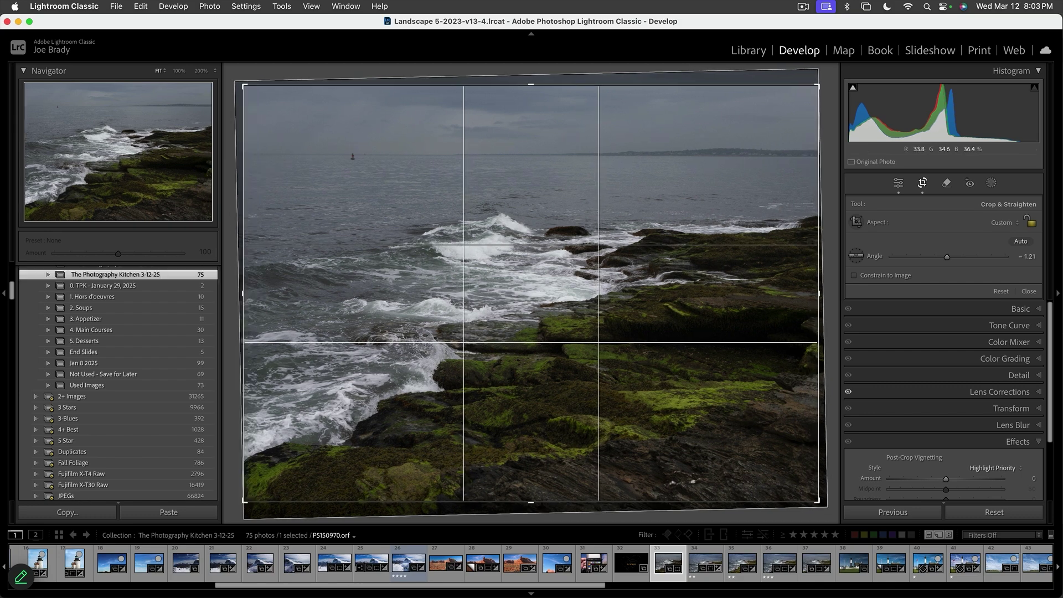
key("Return")
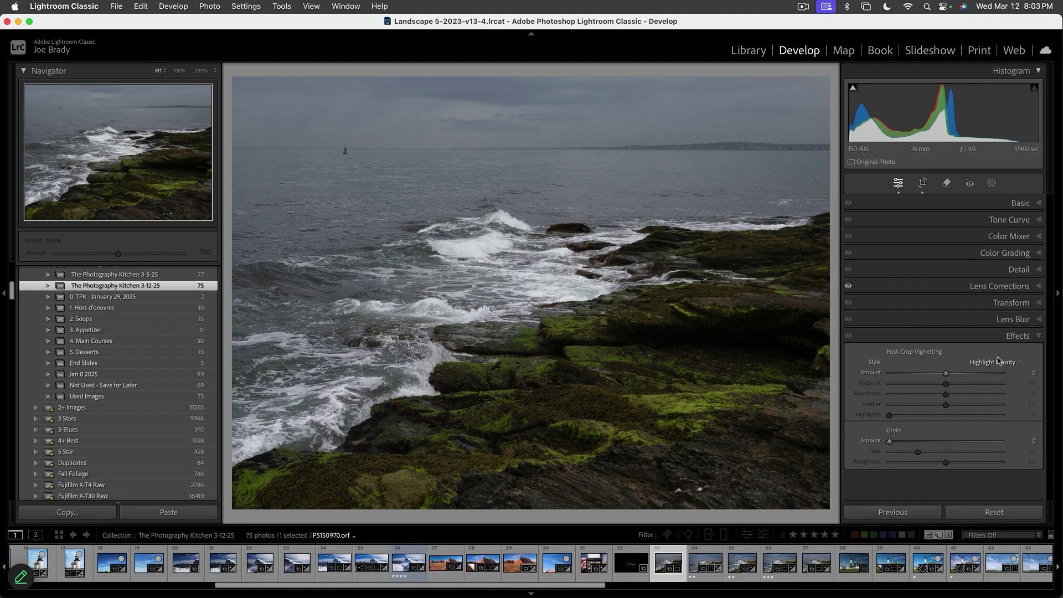
Step: Set the seascape's basic tone to Highlights -51, Shadows +100, Exposure +0.45 and Contrast +31
left_click(1023, 204)
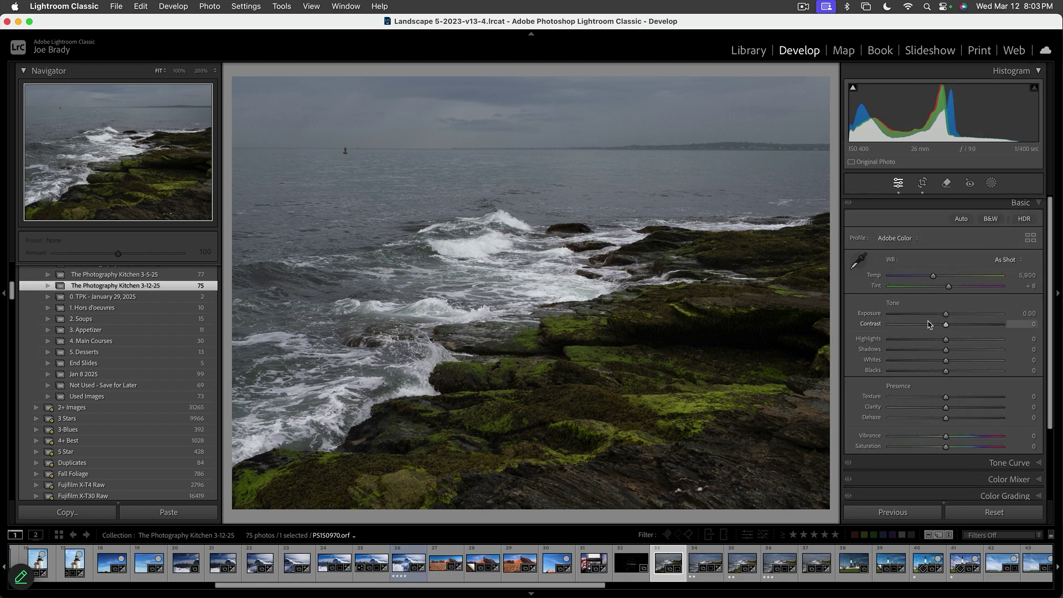
left_click(916, 339)
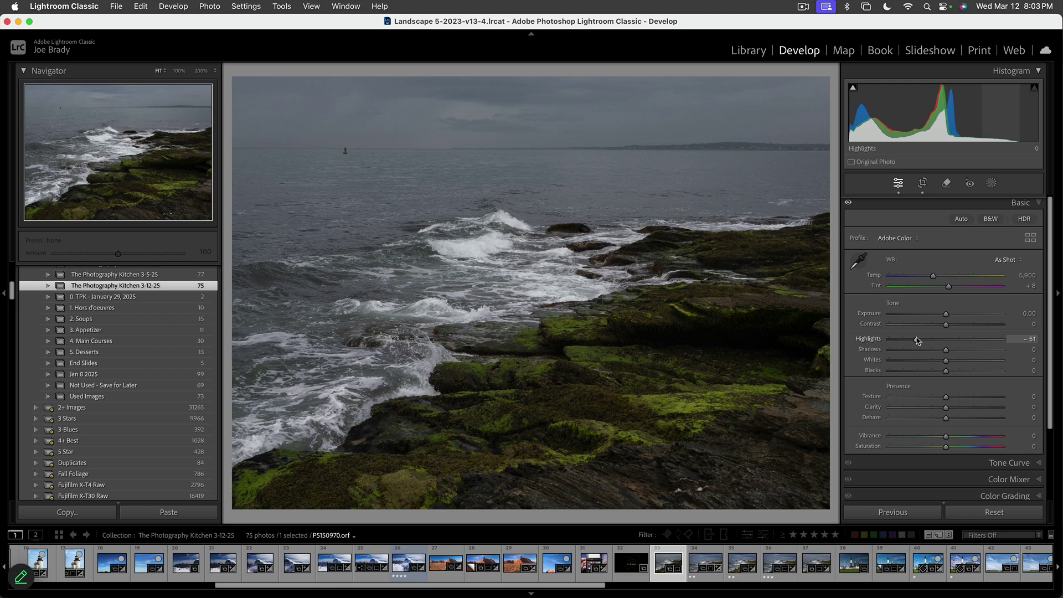
left_click(976, 350)
left_click(1002, 349)
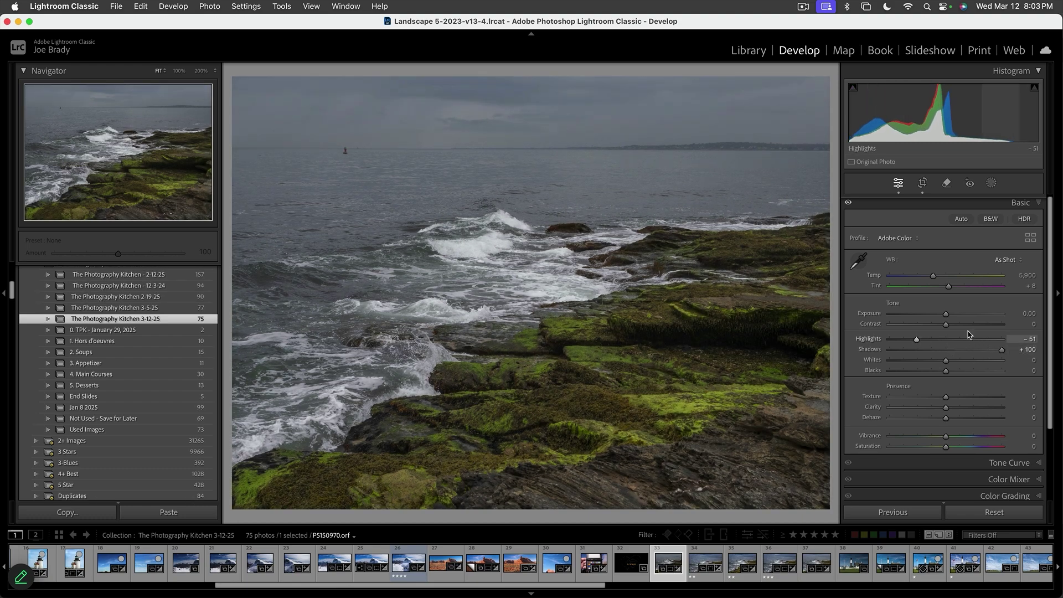
left_click(947, 314)
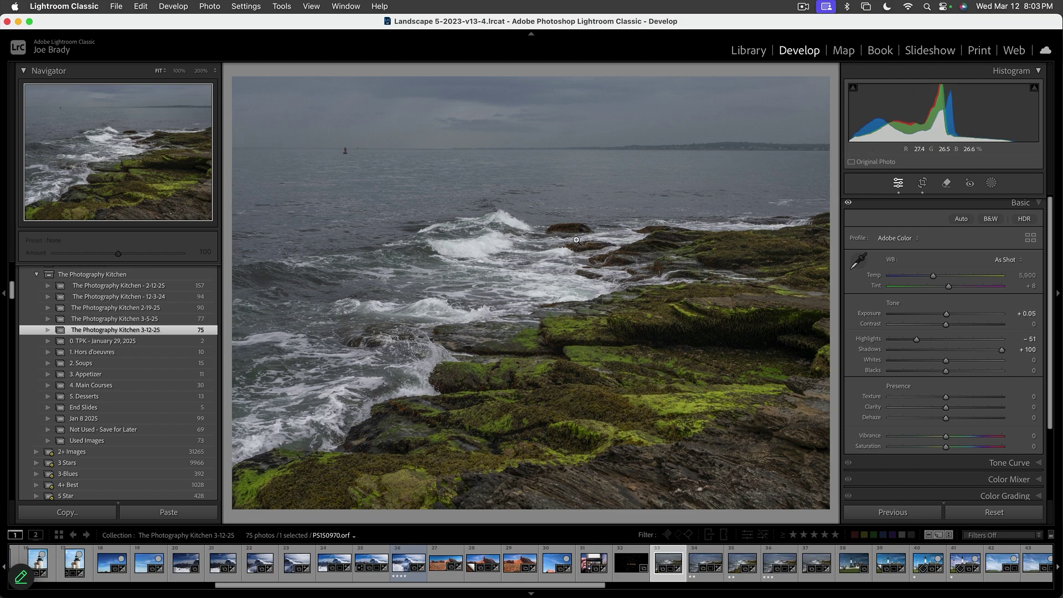
left_click(488, 249)
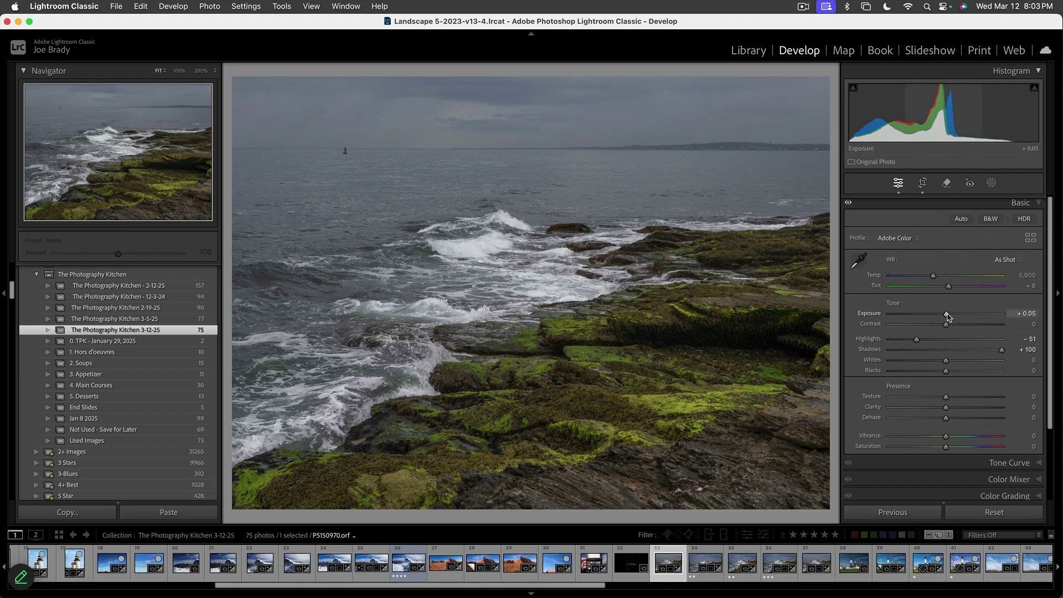
left_click_drag(948, 317, 952, 316)
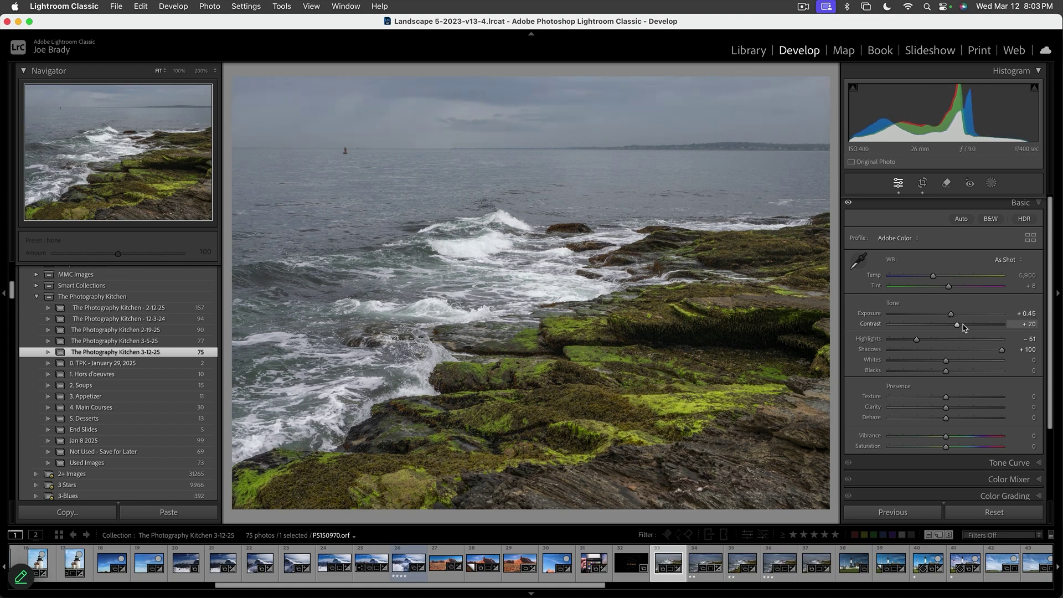
left_click(962, 325)
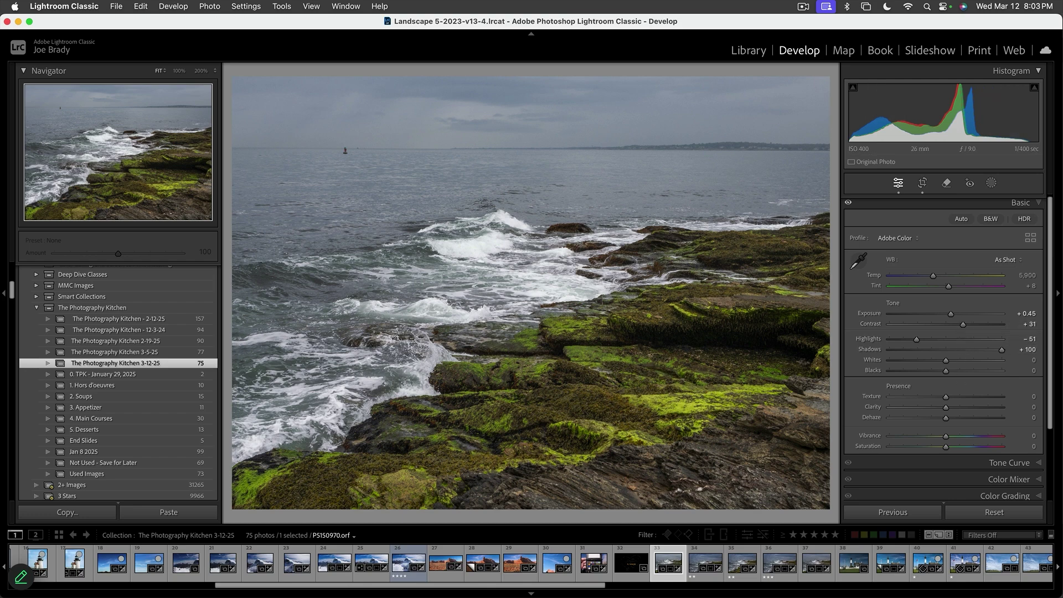
Step: Set the seascape's presence values to Texture +36, Clarity +22, Dehaze +3, Vibrance +20 and Saturation +11
left_click(965, 397)
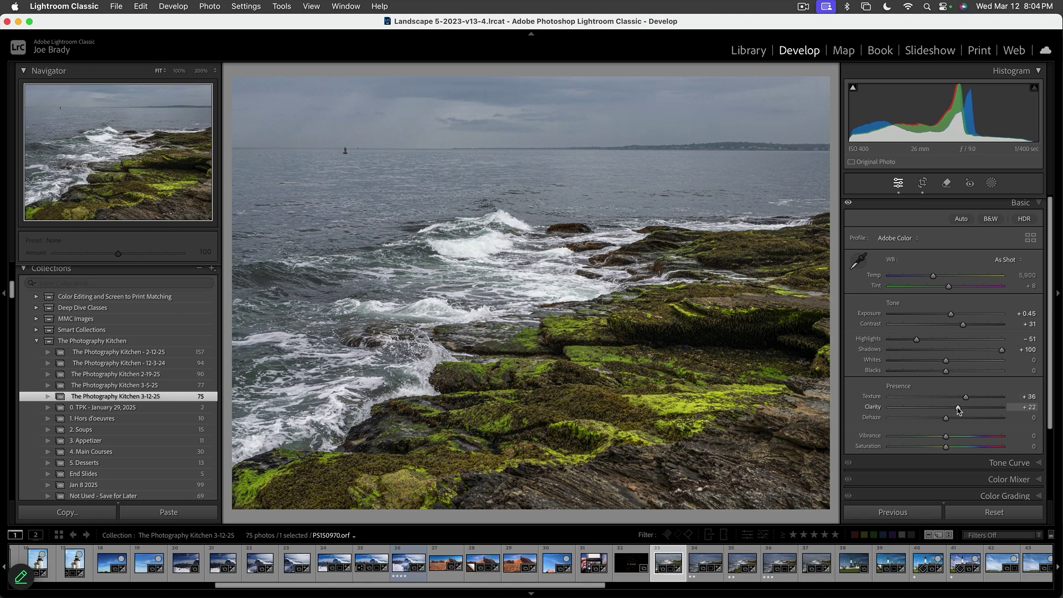
left_click(958, 407)
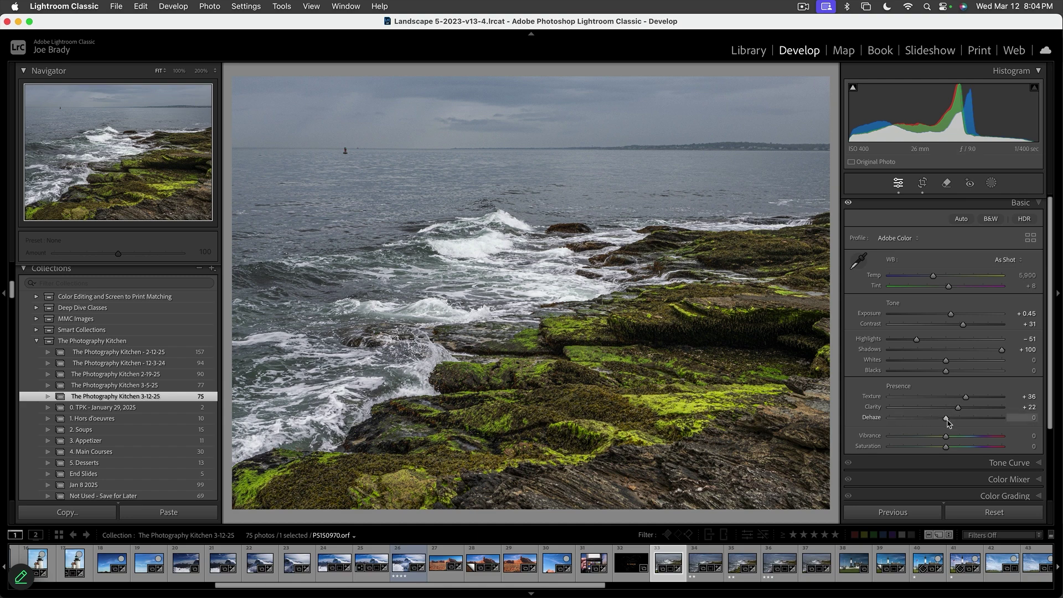
left_click_drag(948, 421, 947, 420)
scroll(941, 399, "down", 1)
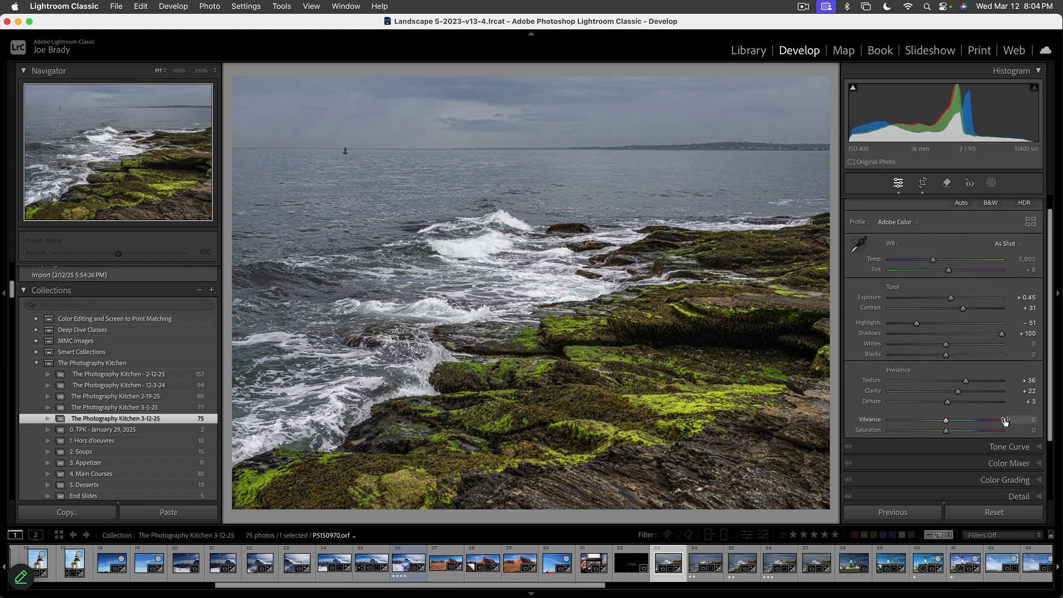
left_click(959, 424)
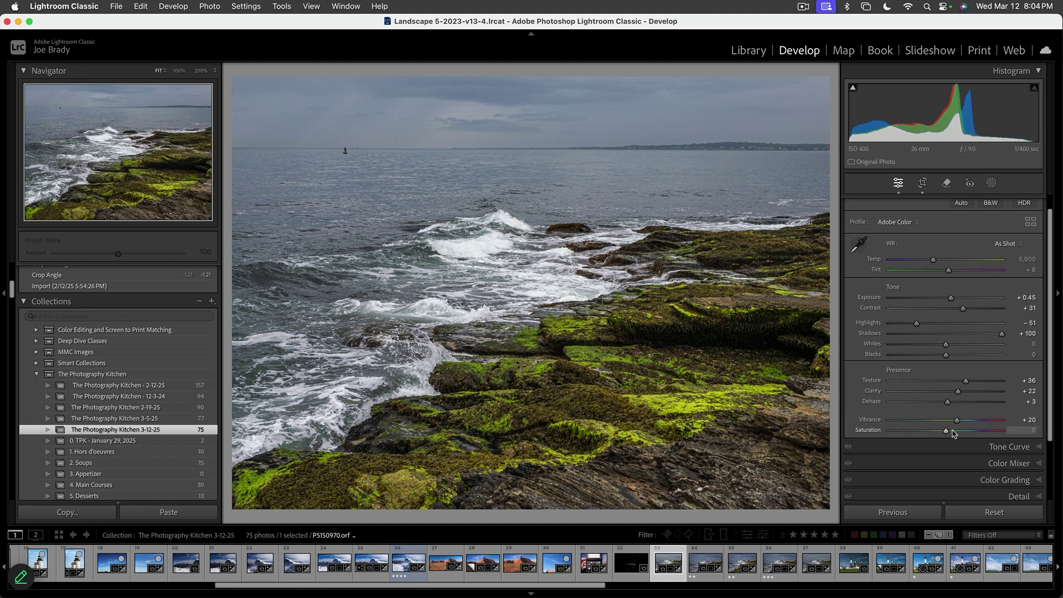
left_click_drag(947, 434, 952, 434)
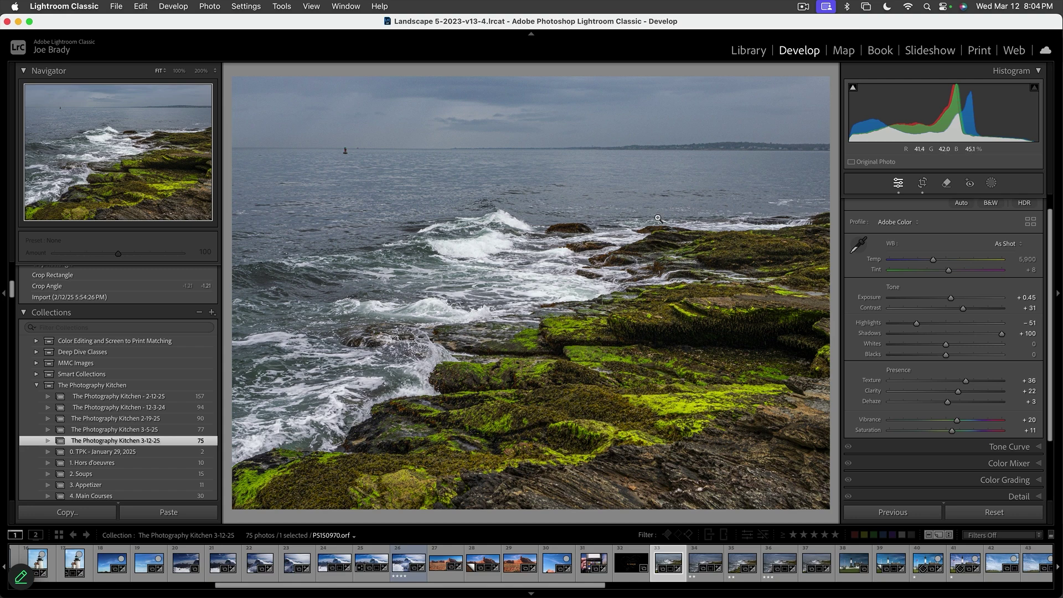
Step: Add a linear gradient mask over the sky fading below the horizon, set its Dehaze to 20 and hide the overlay
key("m")
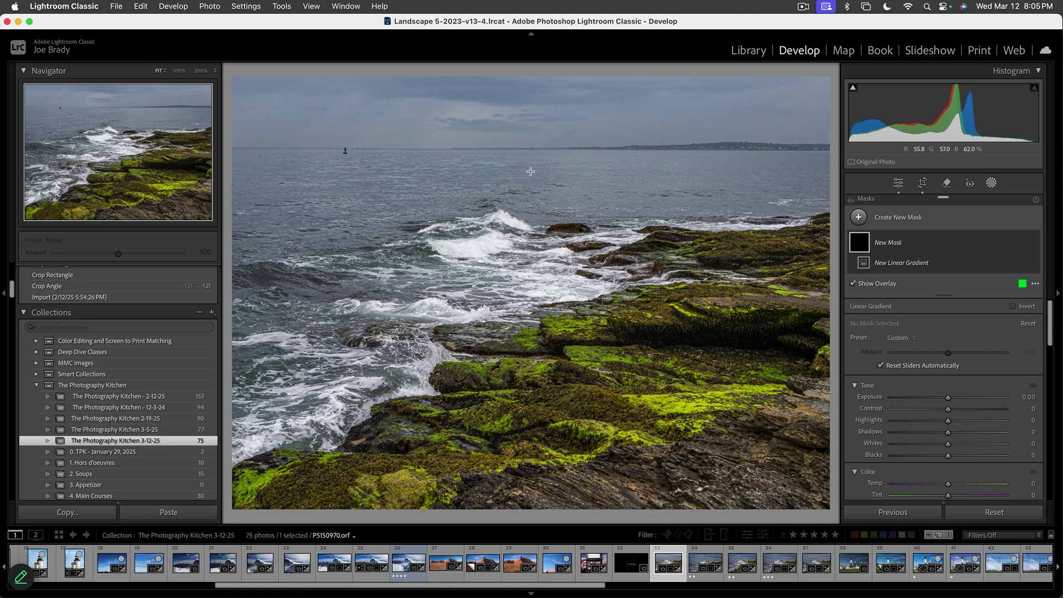
mouse_move(530, 166)
left_mouse_down()
mouse_move(530, 232)
mouse_move(530, 183)
left_mouse_up()
scroll(952, 398, "down", 5)
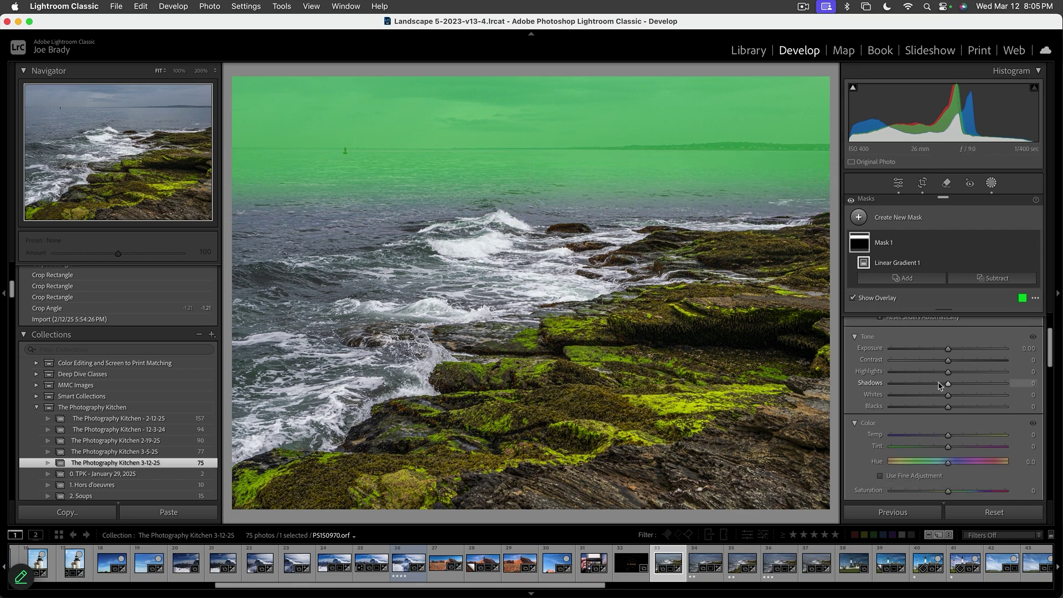
scroll(955, 402, "down", 1)
left_click_drag(947, 419, 959, 420)
key("o")
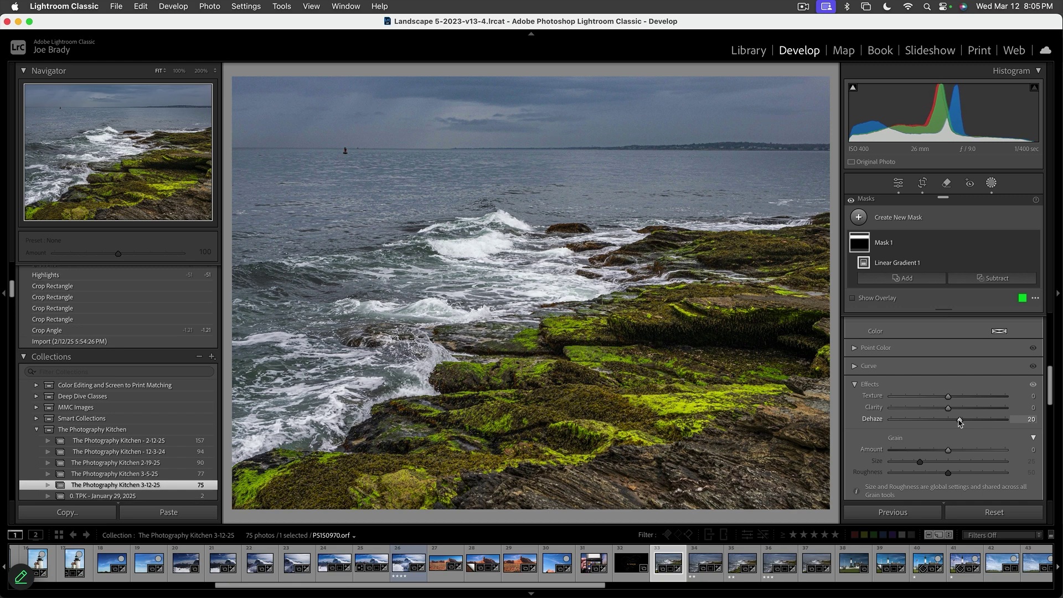
Step: Adjust the sky gradient's tone to Contrast 21, Exposure 0.07, Shadows -19 and Highlights 13
scroll(963, 390, "up", 4)
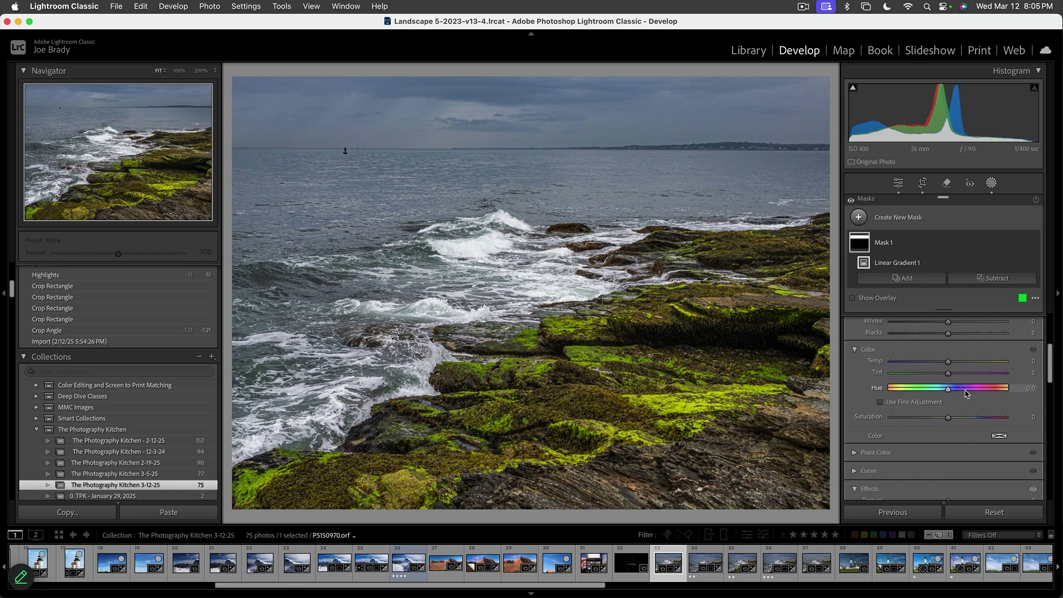
scroll(962, 386, "up", 1)
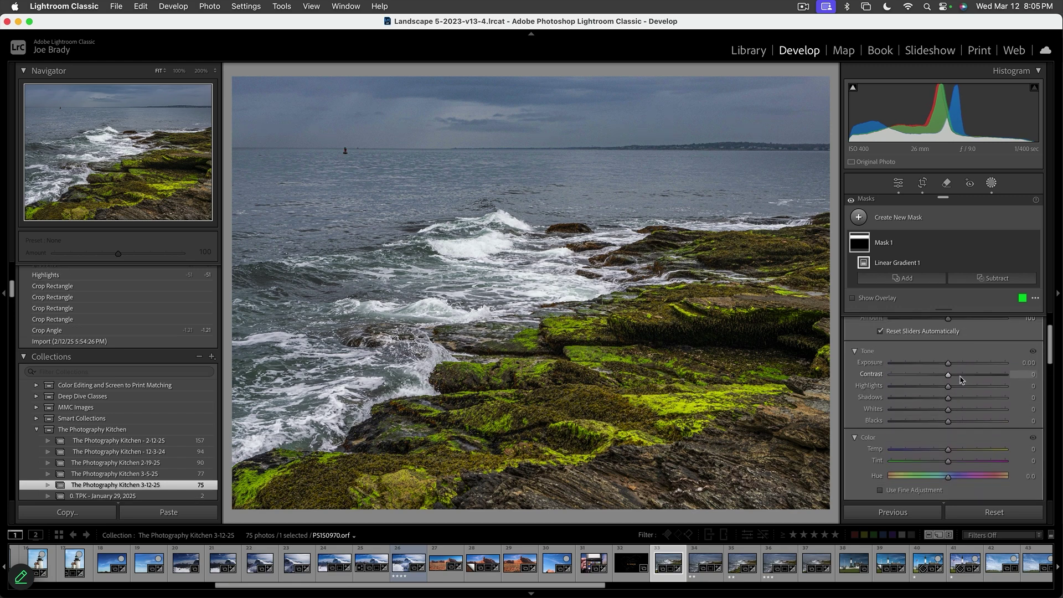
left_click(959, 375)
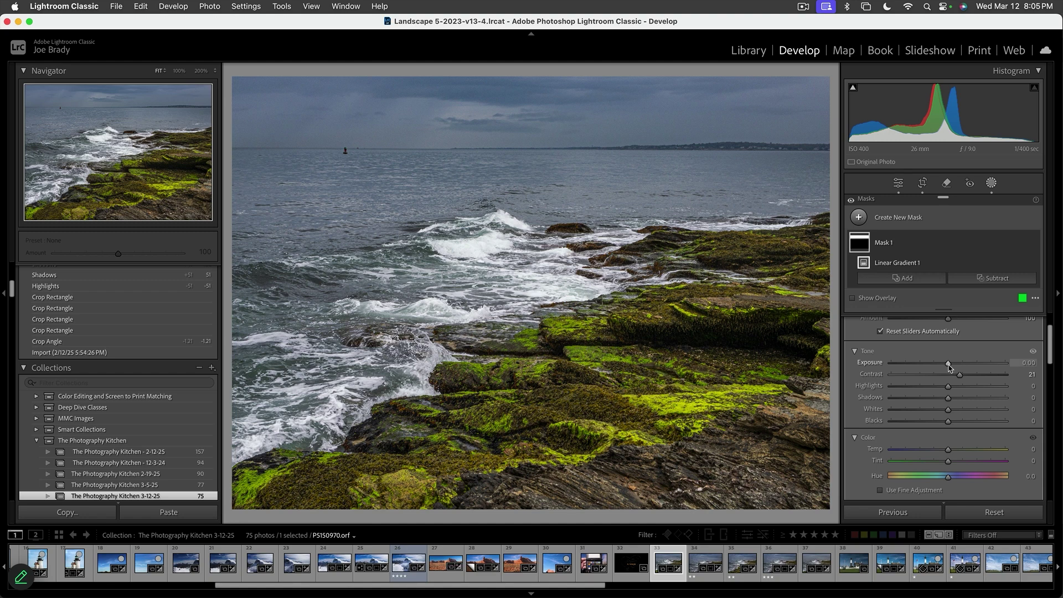
left_click_drag(948, 365, 951, 366)
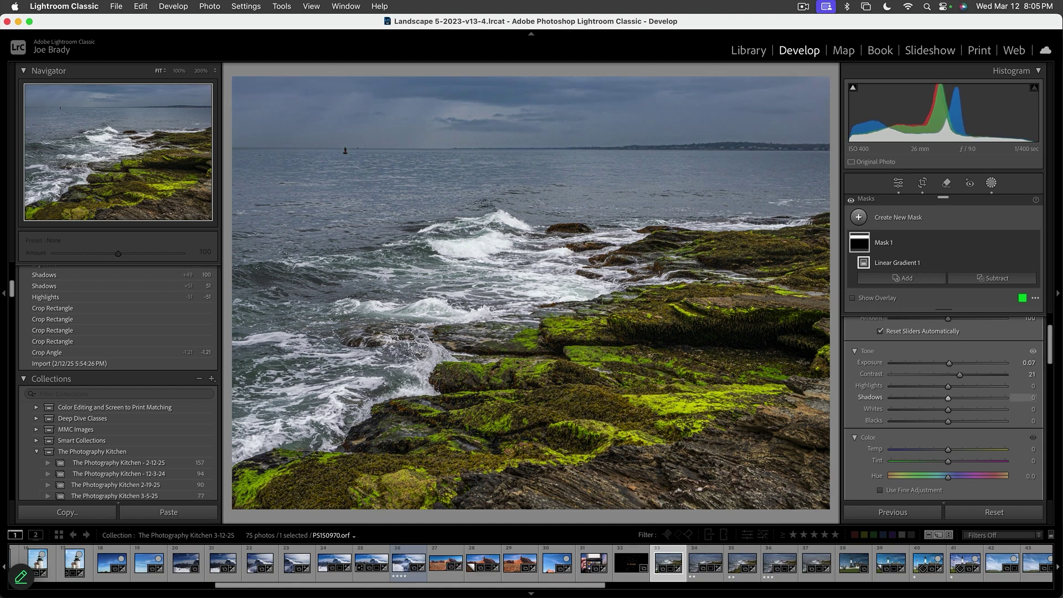
left_click(937, 399)
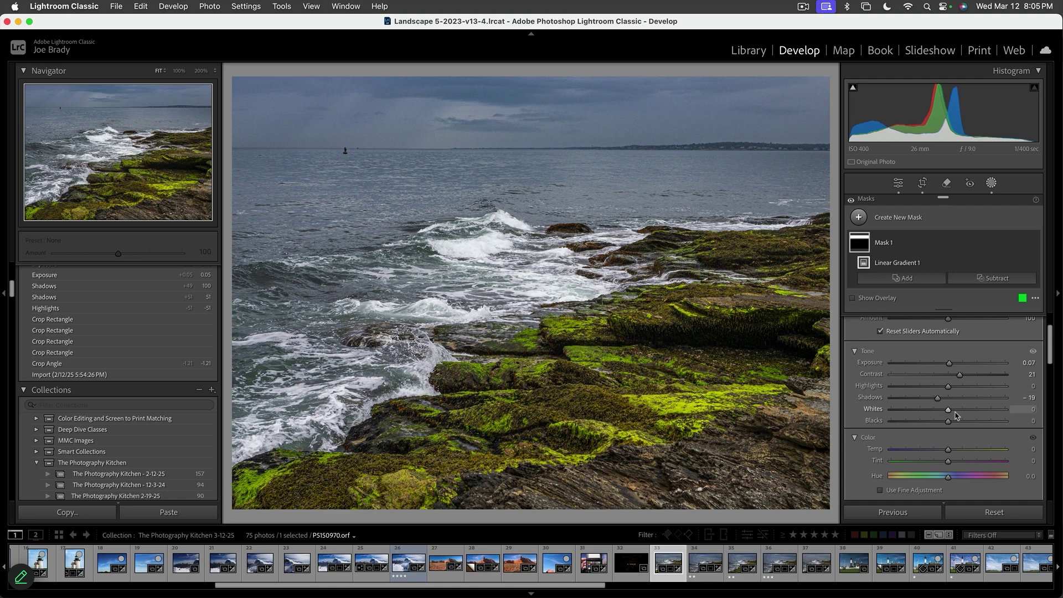
left_click(958, 387)
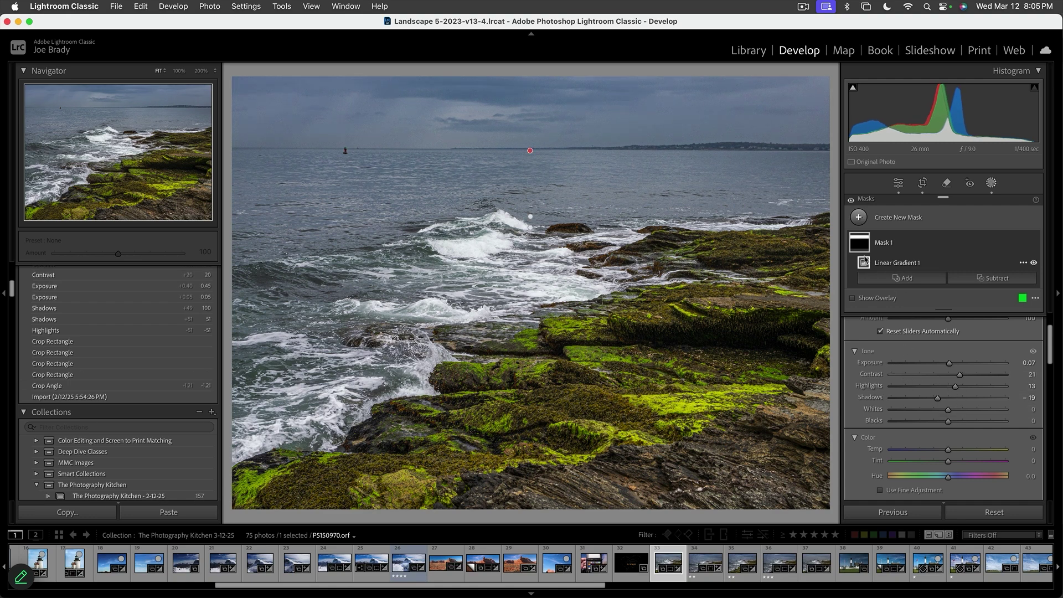
Step: Toggle the visibility of Mask 1 repeatedly to compare the sky with and without the gradient adjustments
mouse_move(984, 239)
left_click(900, 229)
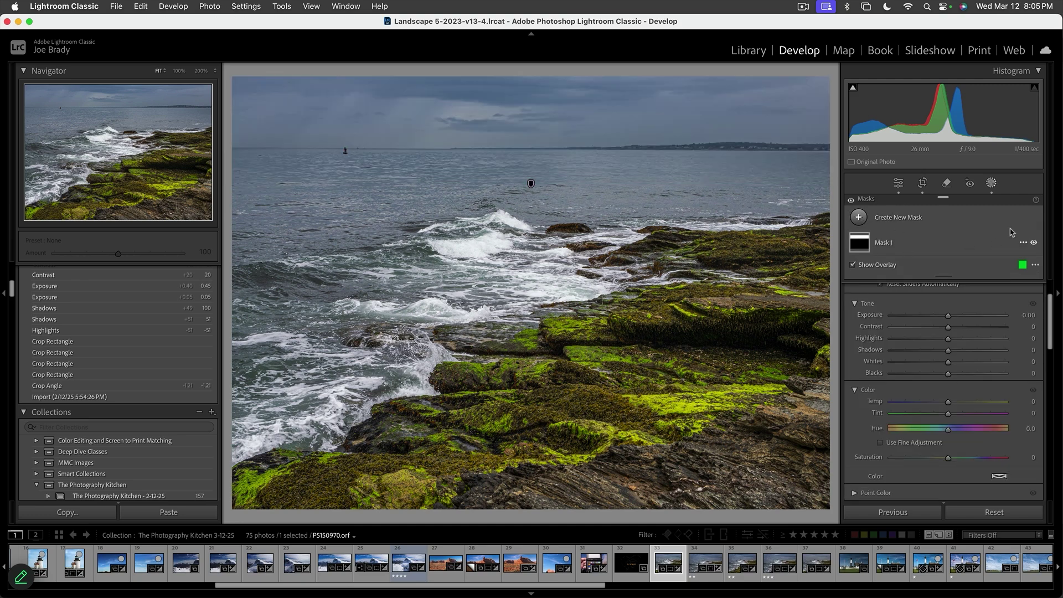
mouse_move(895, 246)
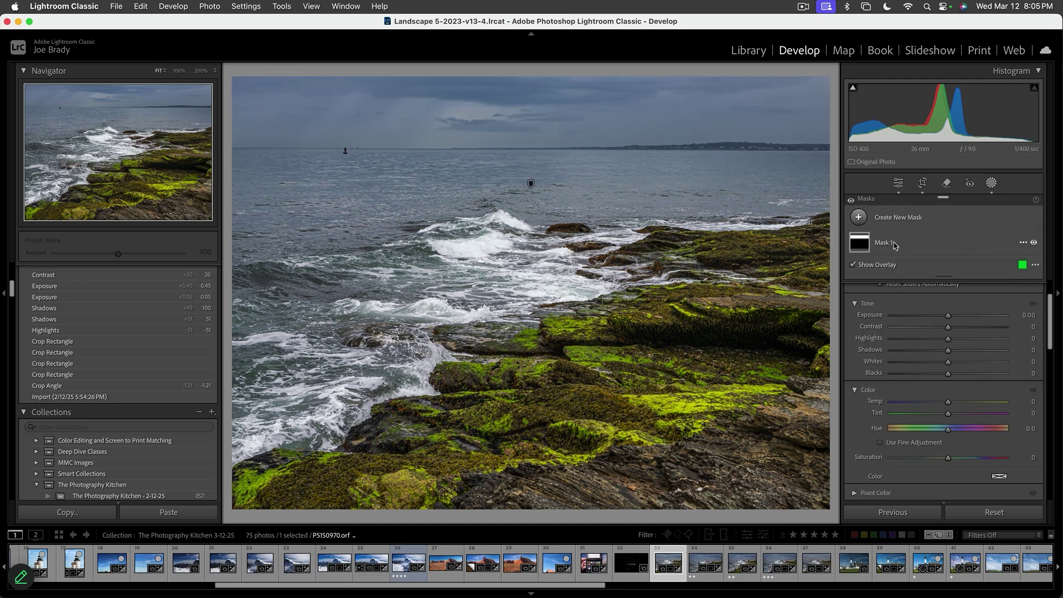
left_click(1033, 244)
left_click(1033, 244)
left_click(1034, 244)
left_click(1034, 244)
left_click(1033, 244)
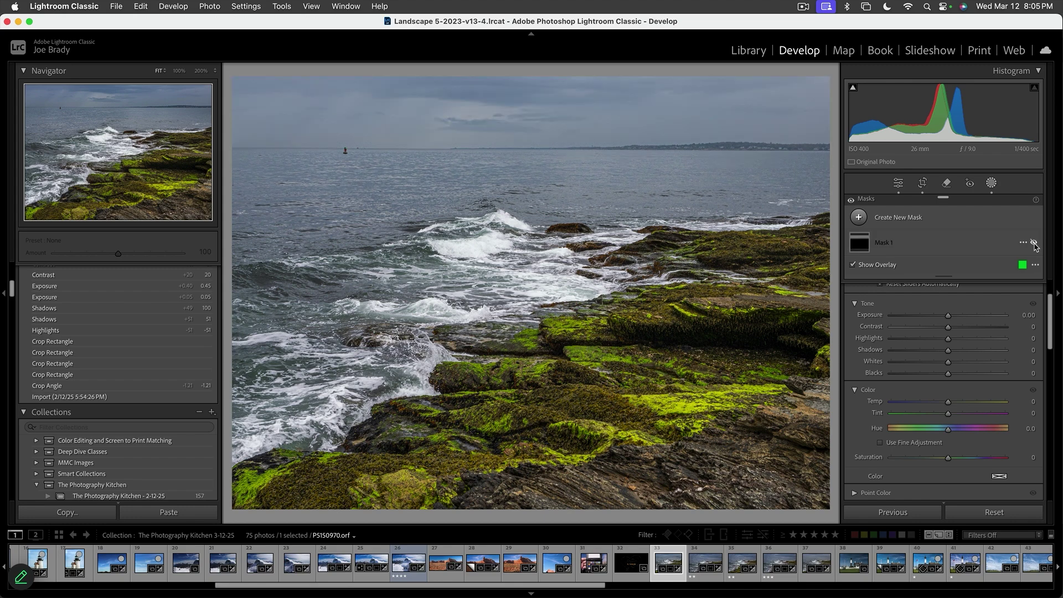
left_click(1034, 244)
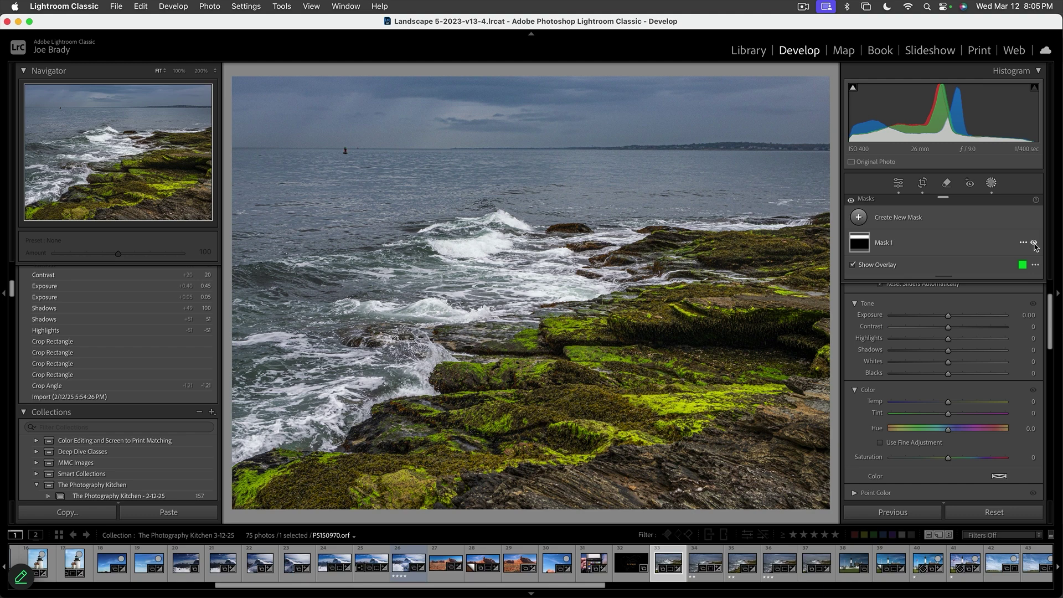
Step: Create three virtual copies of the edited seascape and open Copy 1 for cropping
key("super+apostrophe")
key("super+apostrophe")
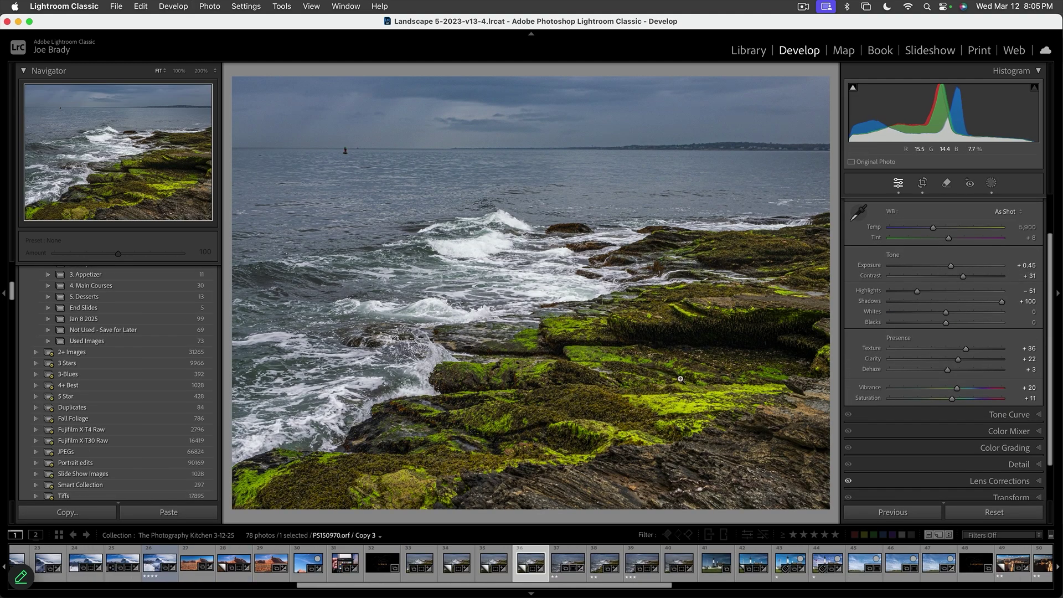
left_click(457, 561)
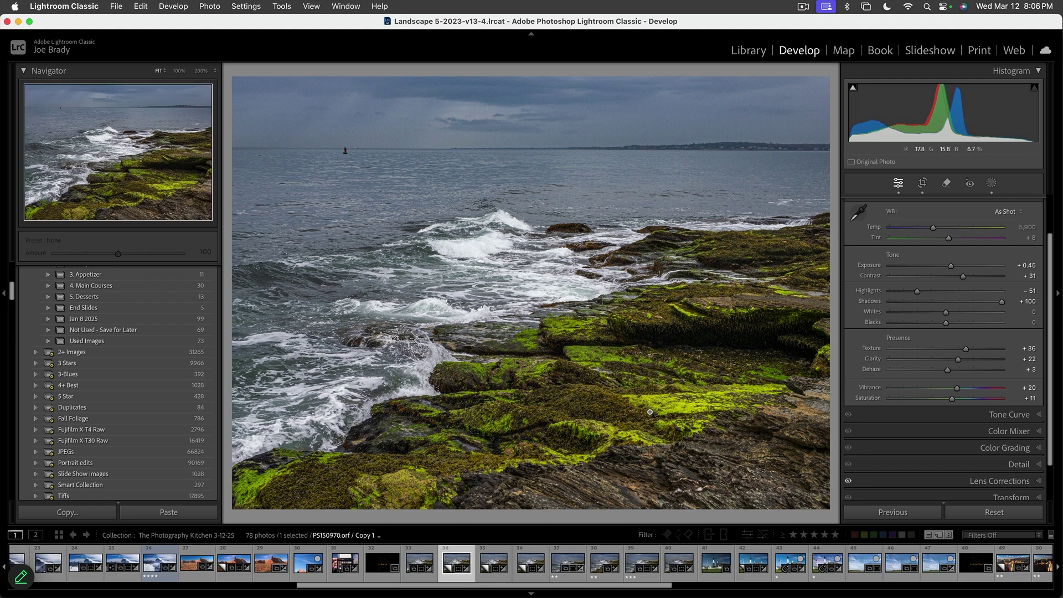
key("r")
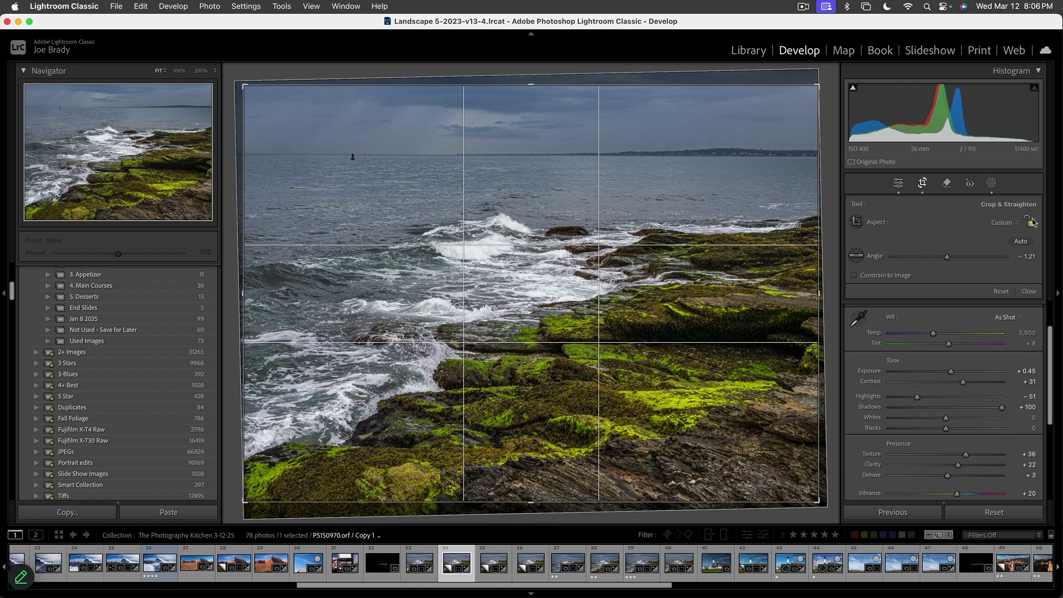
Step: Crop Copy 1 to a wide panorama by trimming the dark foreground rocks and a sliver of sky
left_click_drag(530, 502, 534, 474)
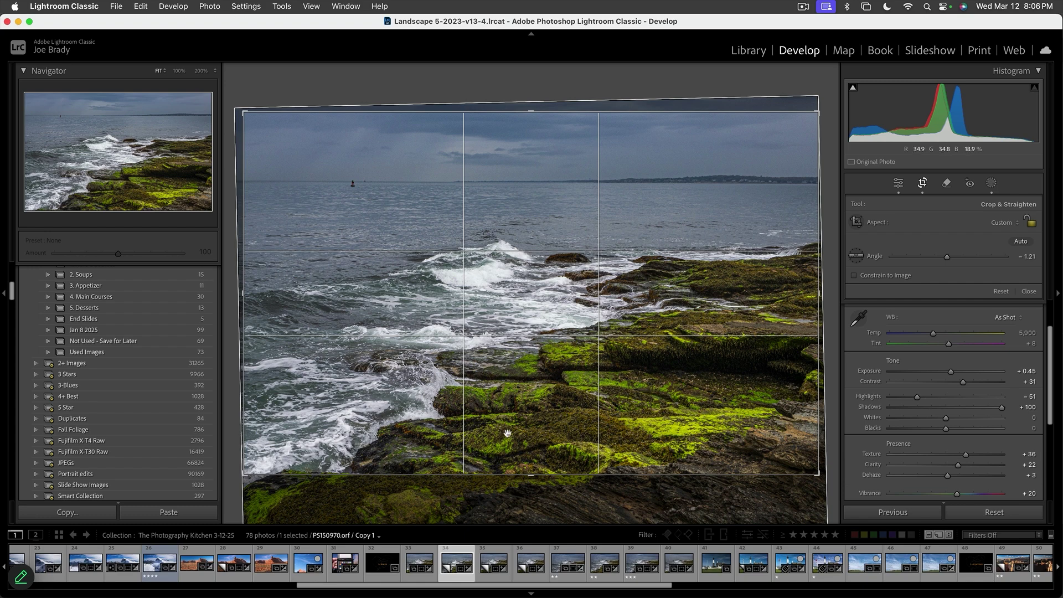
left_click_drag(540, 474, 537, 441)
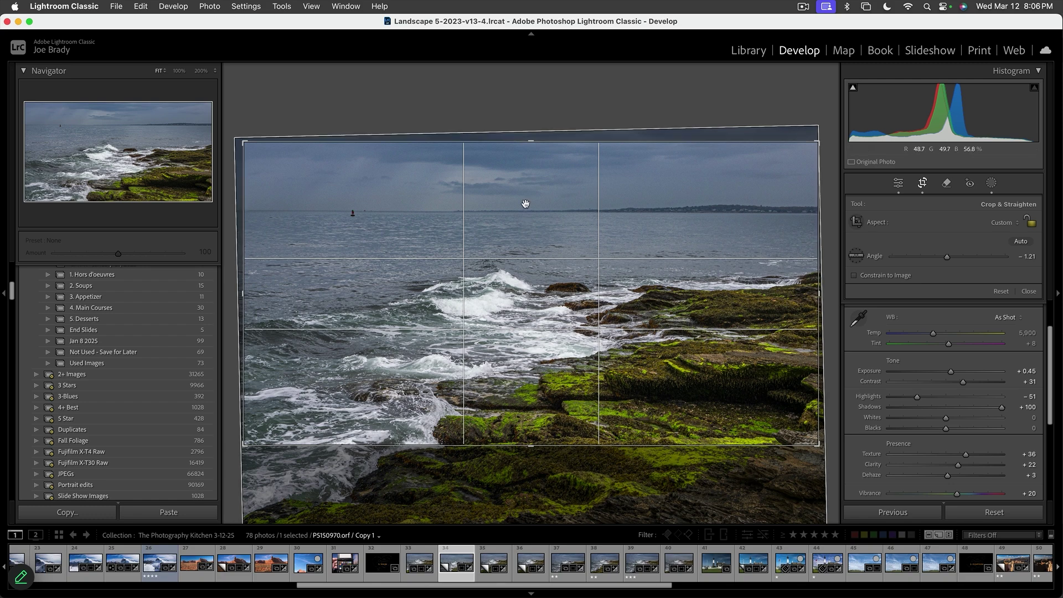
left_click_drag(528, 147, 530, 146)
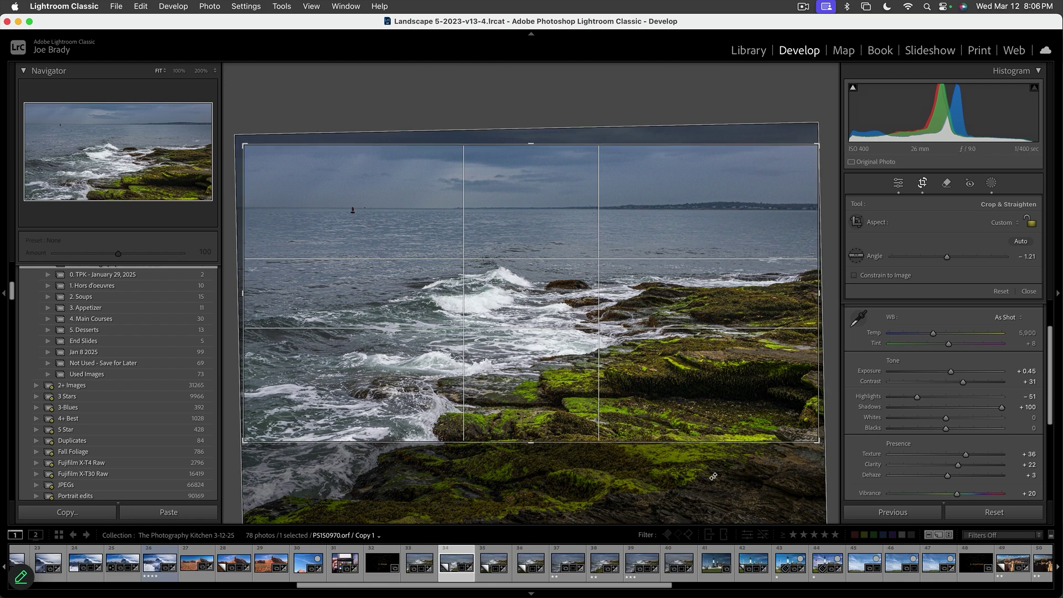
key("Return")
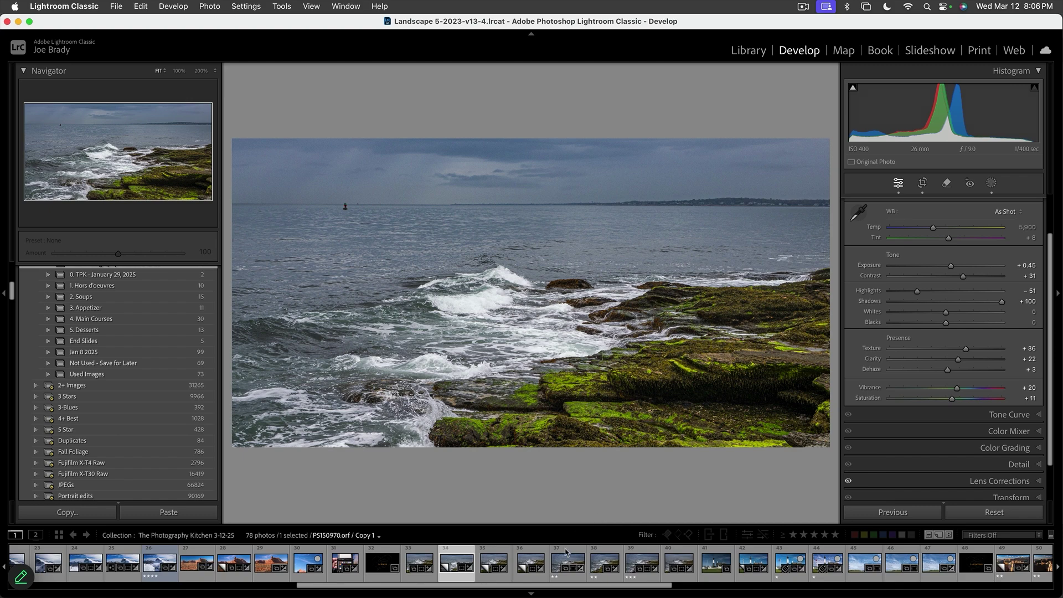
Step: Crop Copy 2 to a less extreme wide format, trimming the lowest foreground rocks and a little sky
left_click(492, 563)
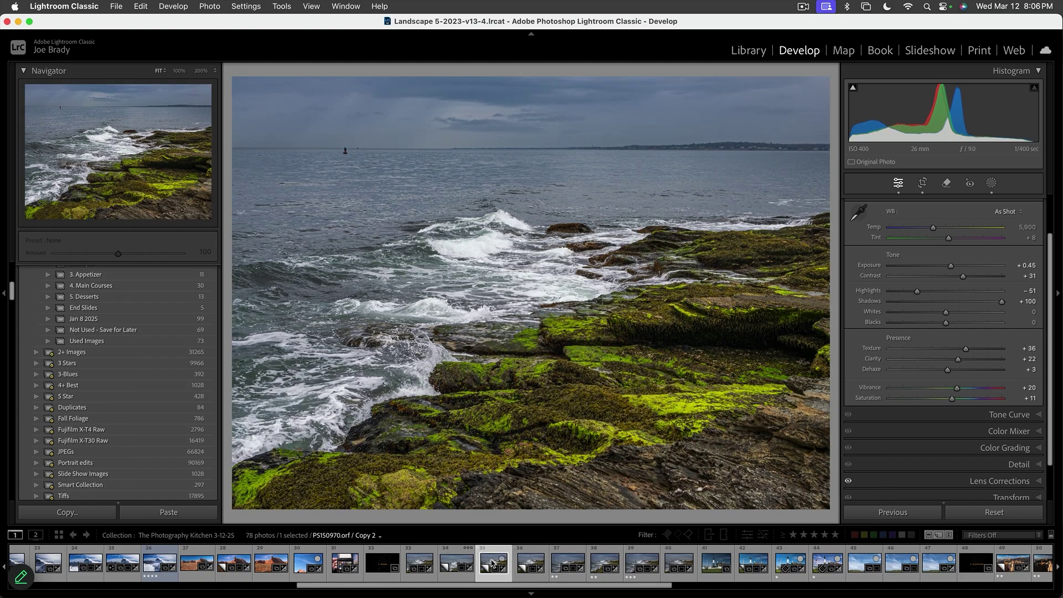
key("r")
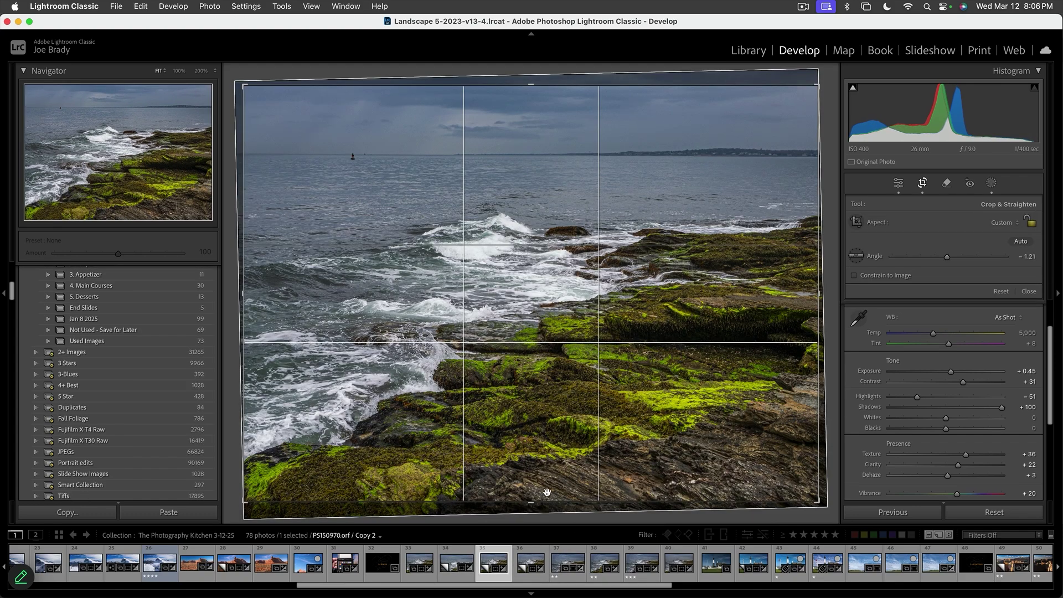
left_click_drag(532, 508, 534, 470)
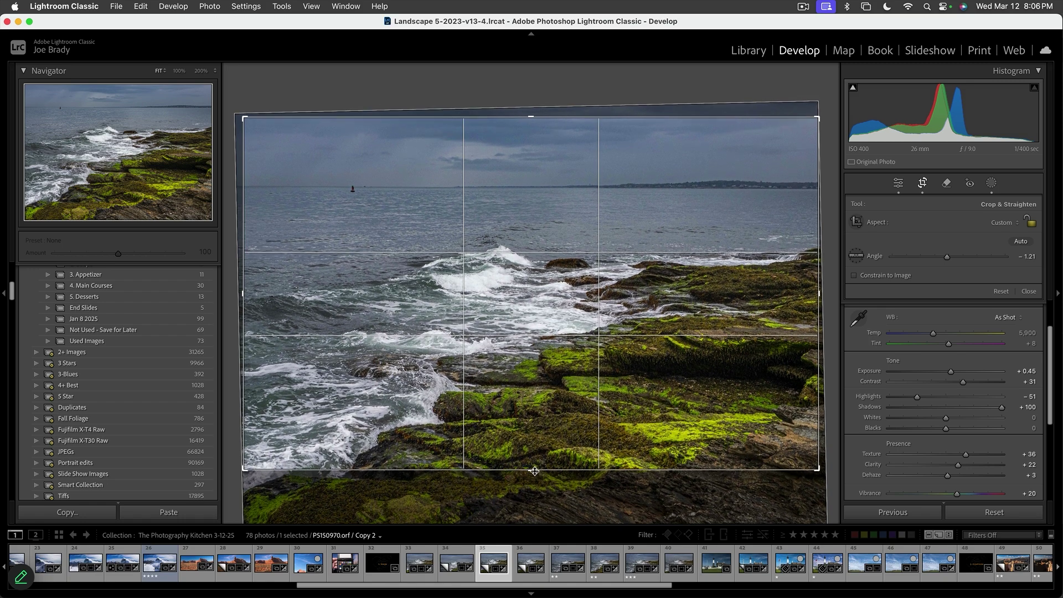
left_click_drag(534, 119, 535, 123)
key("Return")
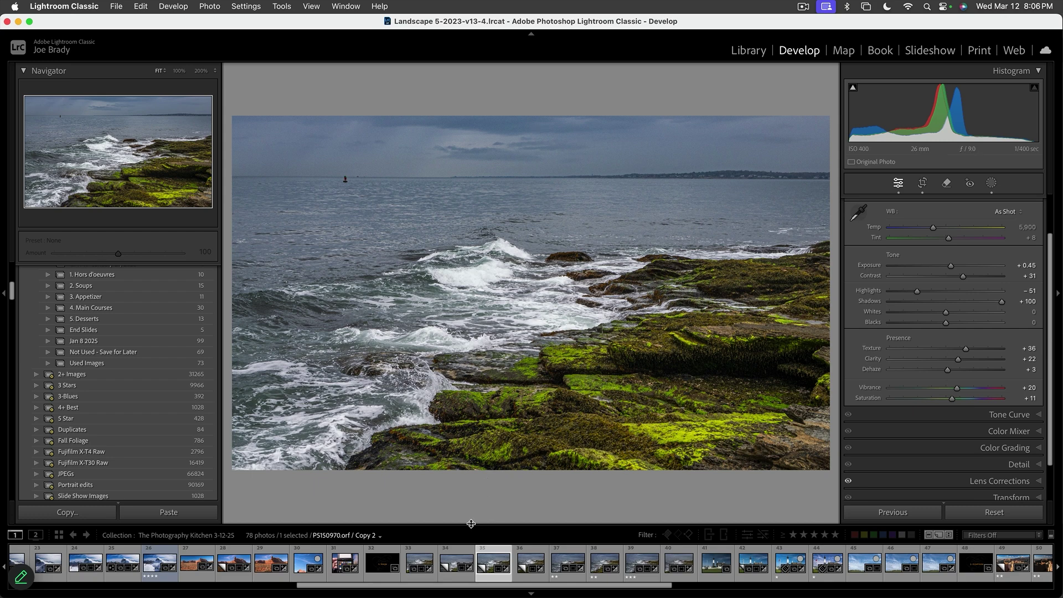
Step: Create a virtual copy of Copy 2 and shift its crop slightly down to include less sky and more foreground rock
left_click(421, 565)
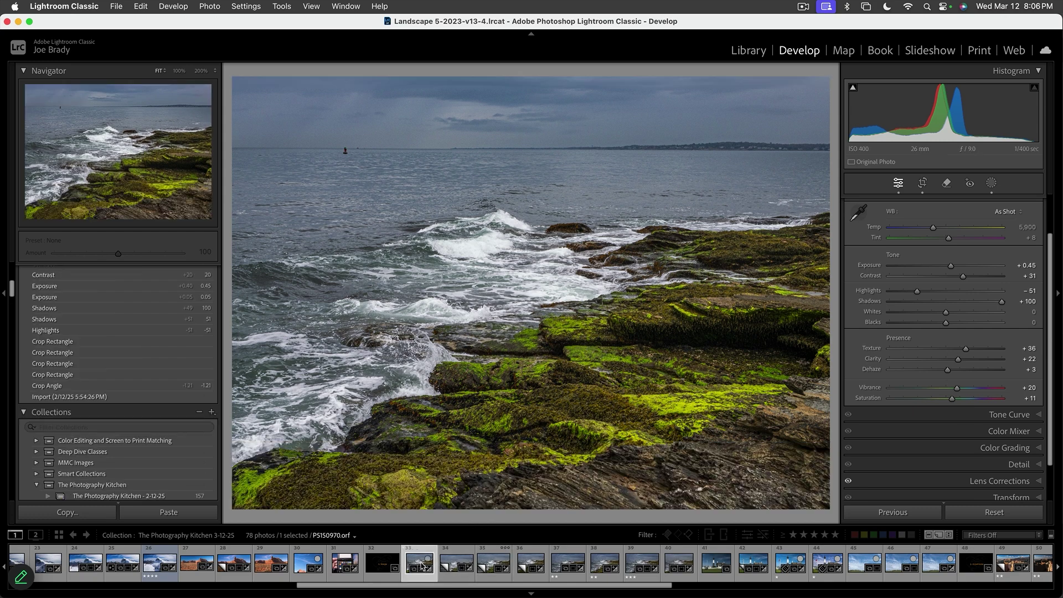
left_click(454, 565)
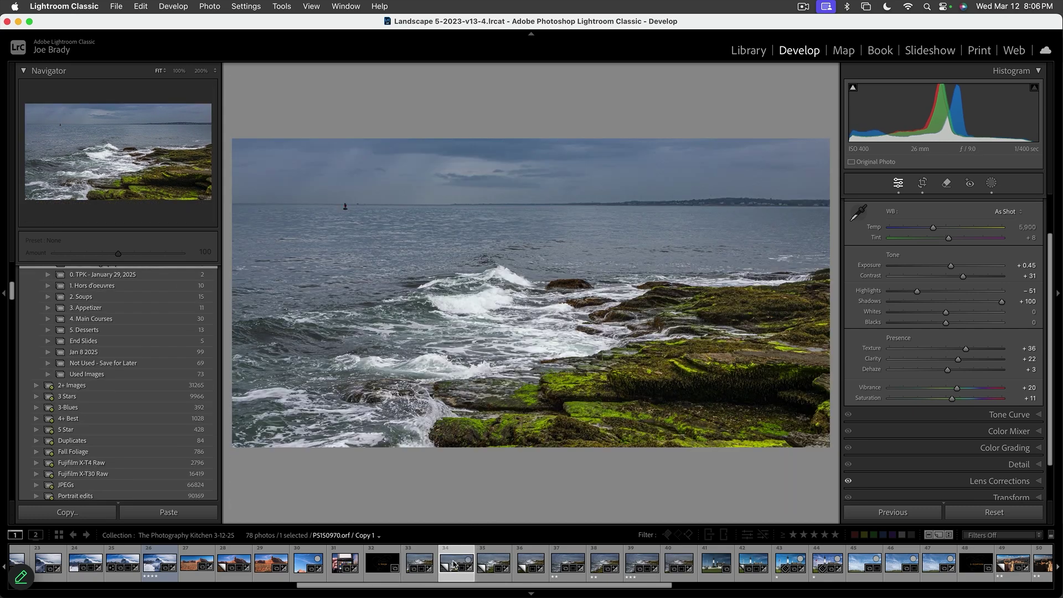
left_click(492, 563)
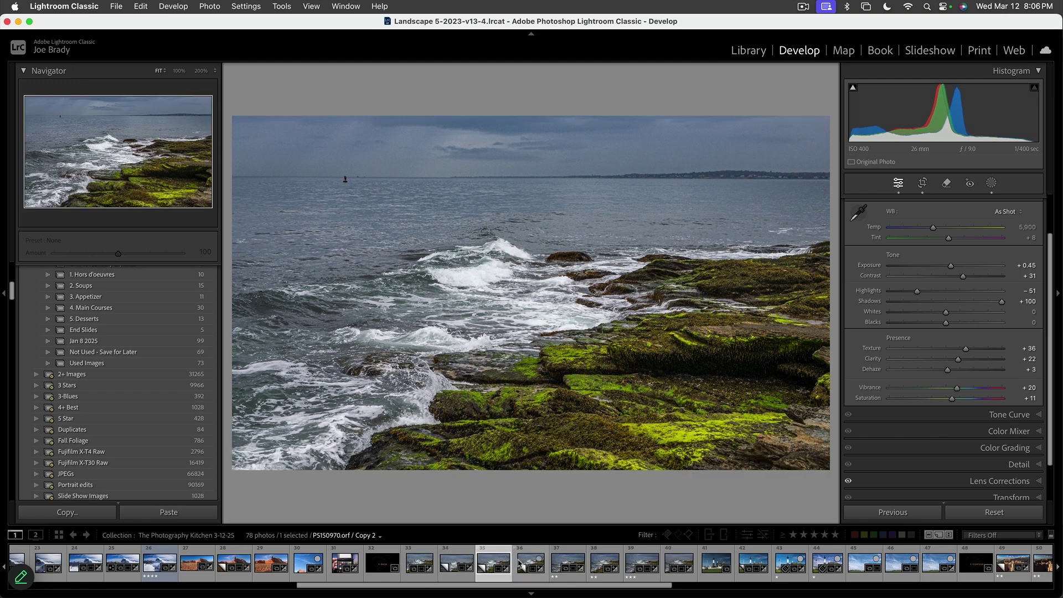
key("super+apostrophe")
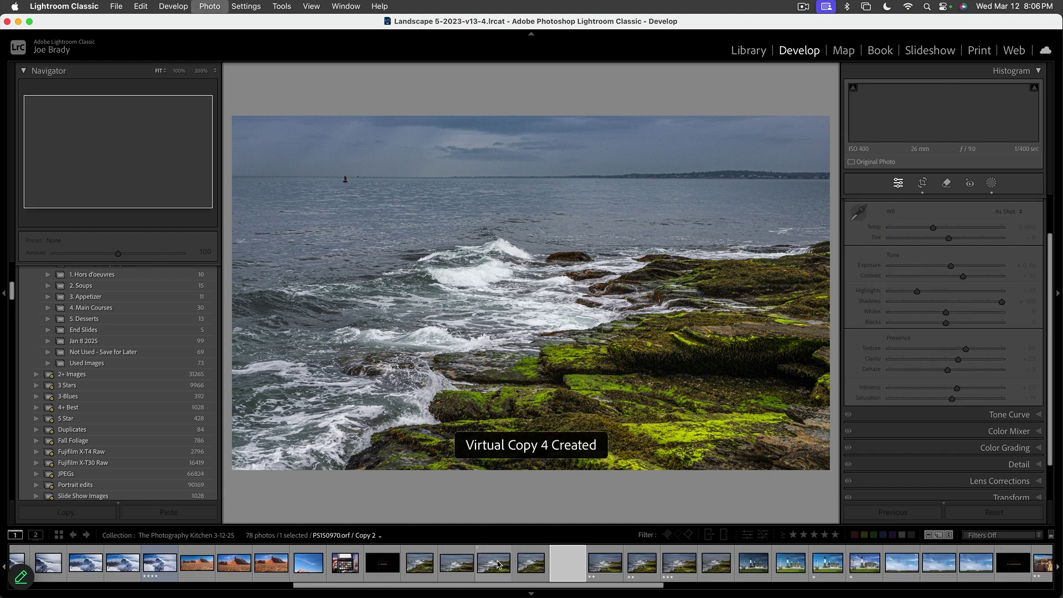
key("r")
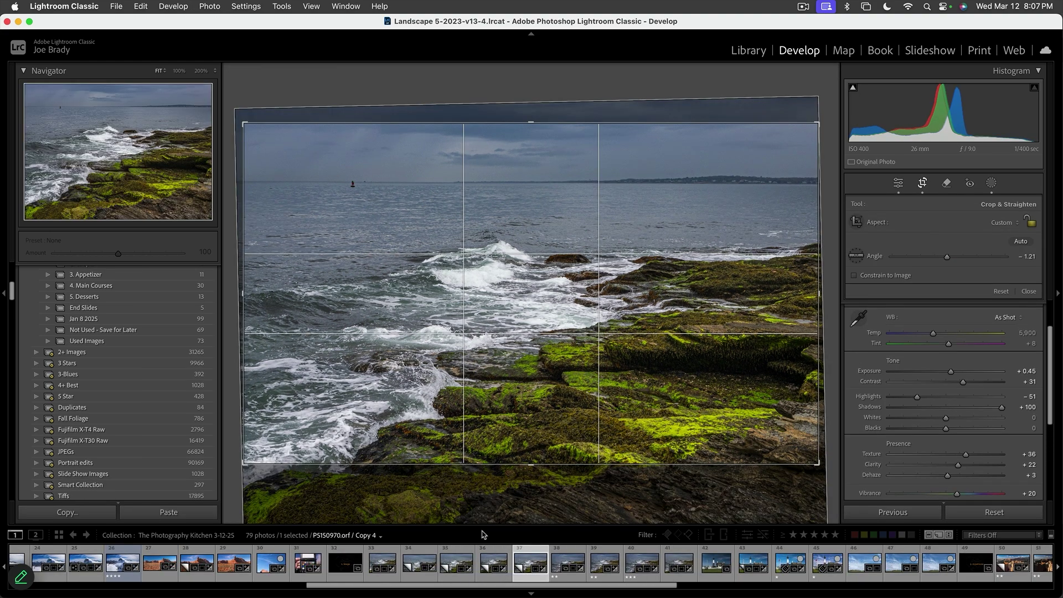
mouse_move(566, 395)
left_mouse_down()
mouse_move(563, 375)
mouse_move(569, 403)
mouse_move(571, 393)
left_mouse_up()
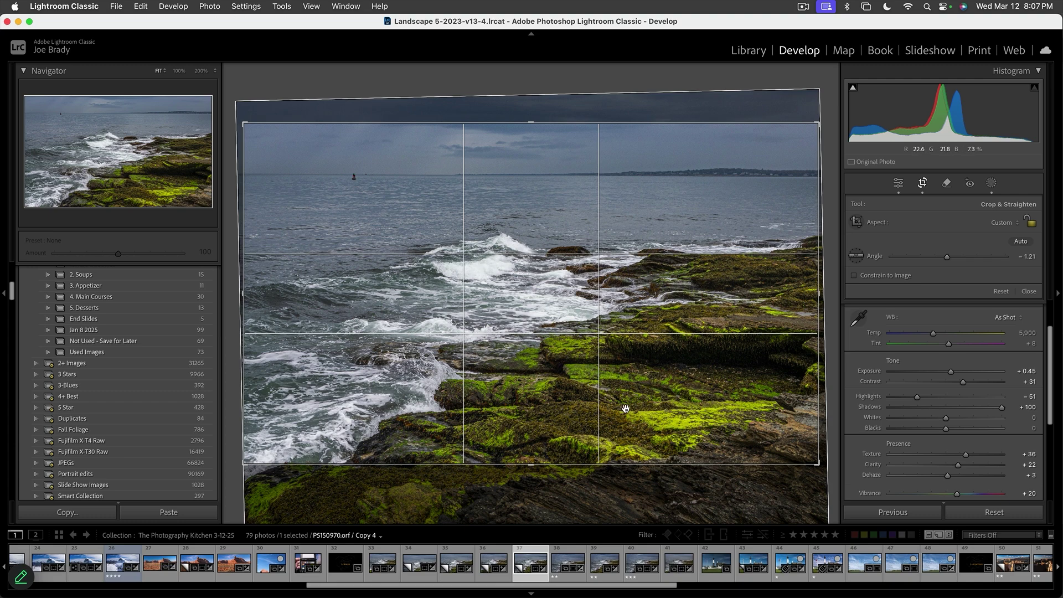
key("Return")
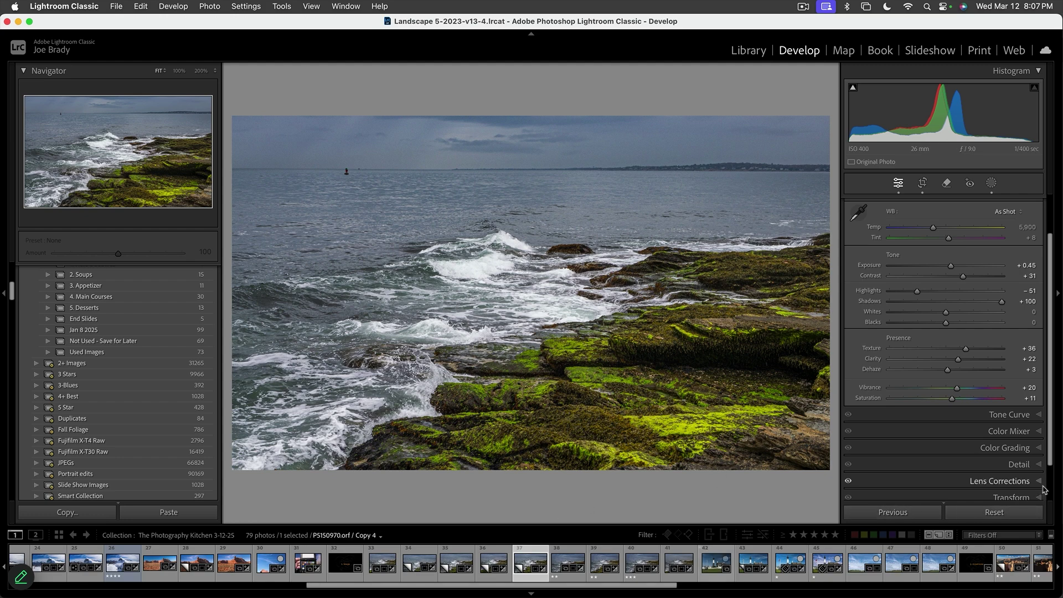
Step: Add a post-crop vignette with Amount -9 to Copy 4
scroll(1048, 488, "down", 2)
left_click(1021, 488)
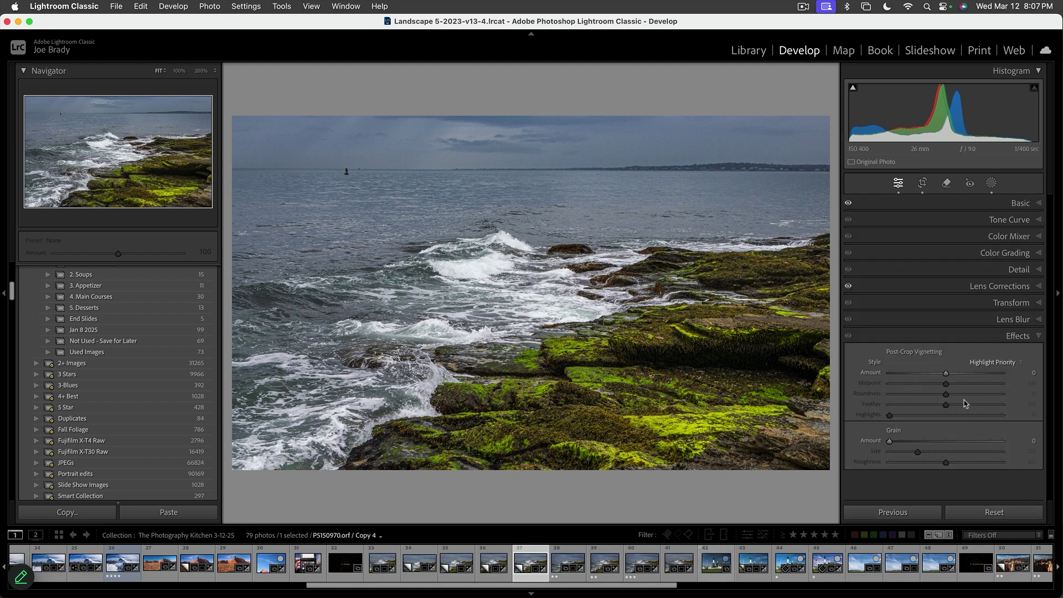
left_click_drag(946, 374, 941, 375)
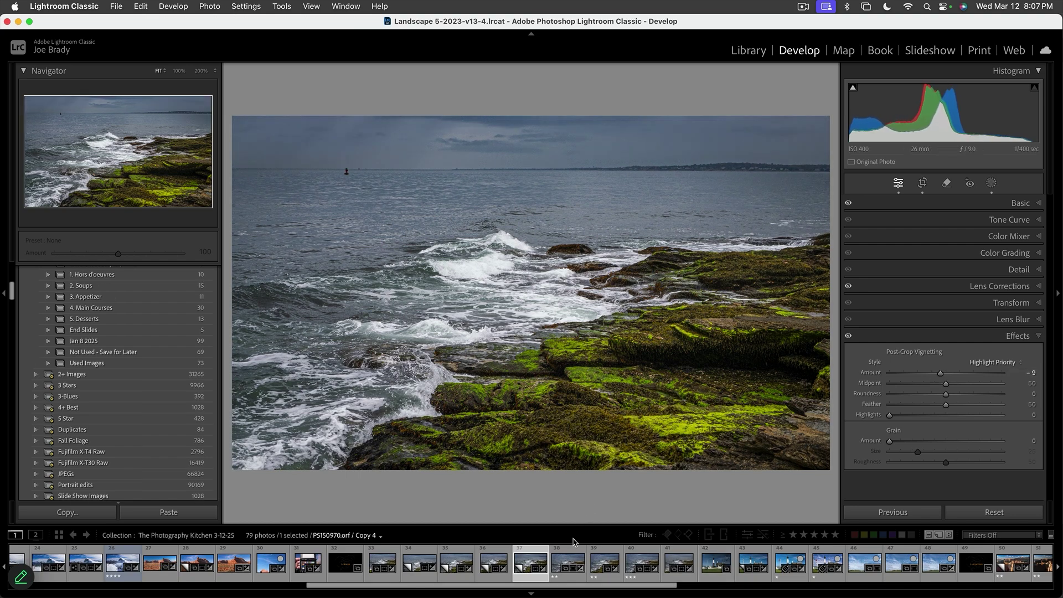
Step: Create a virtual copy of the vignetted Copy 4 and trim its crop slightly at the lower edge
key("super+e")
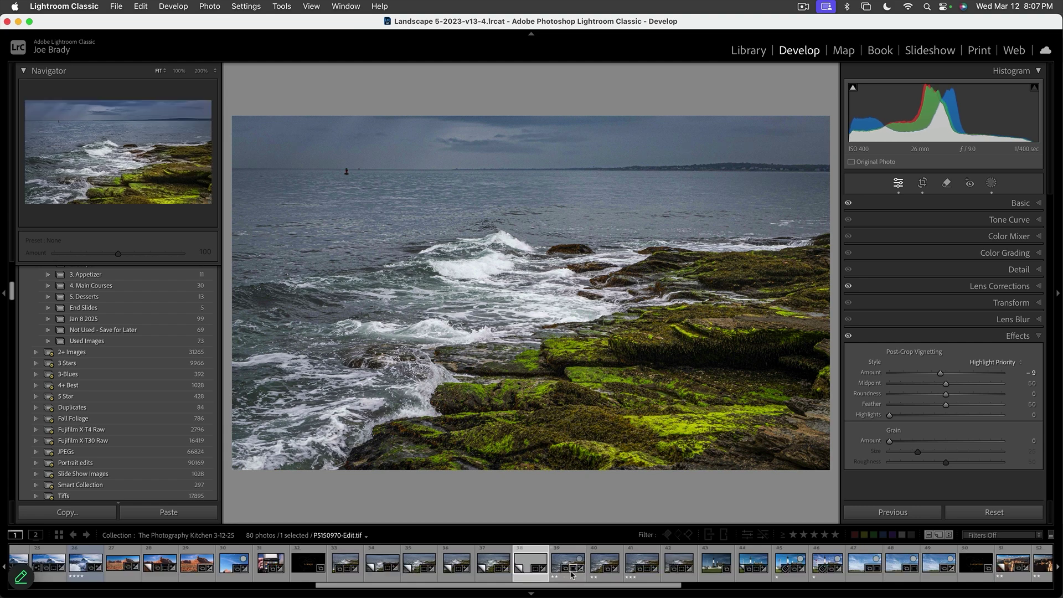
key("r")
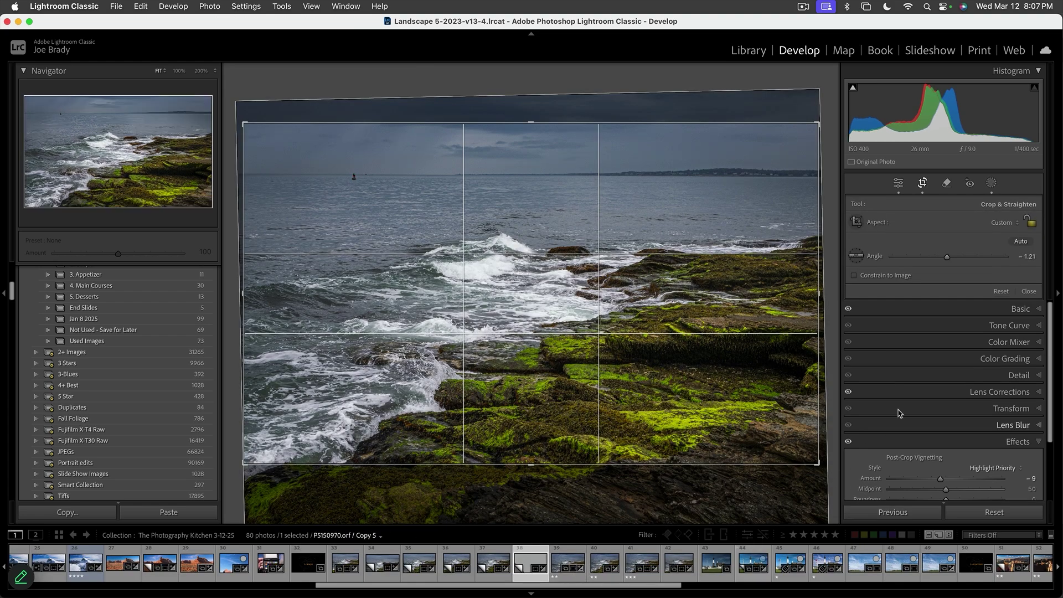
mouse_move(818, 463)
left_mouse_down()
mouse_move(784, 460)
mouse_move(818, 460)
left_mouse_up()
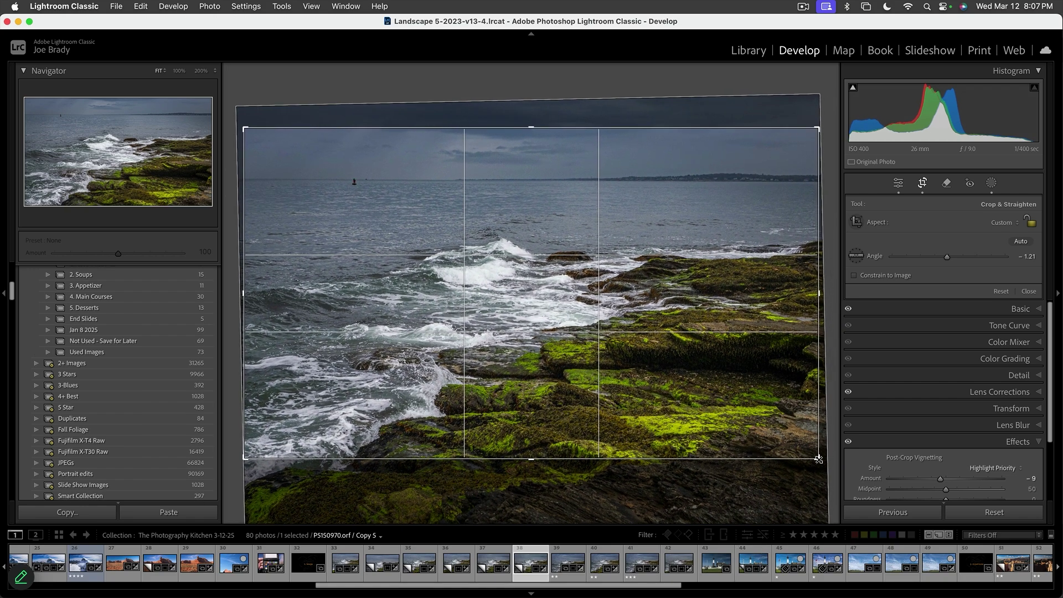
key("Return")
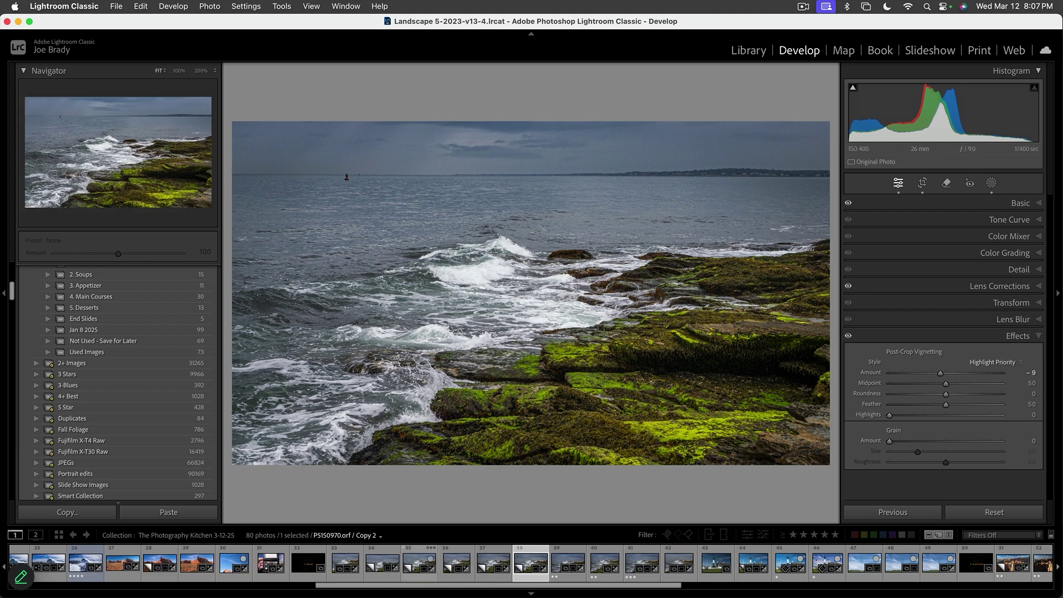
Step: Select Copies 2 to 5 and compare their crops in a full-screen slideshow and individually
left_click(412, 560, "shift")
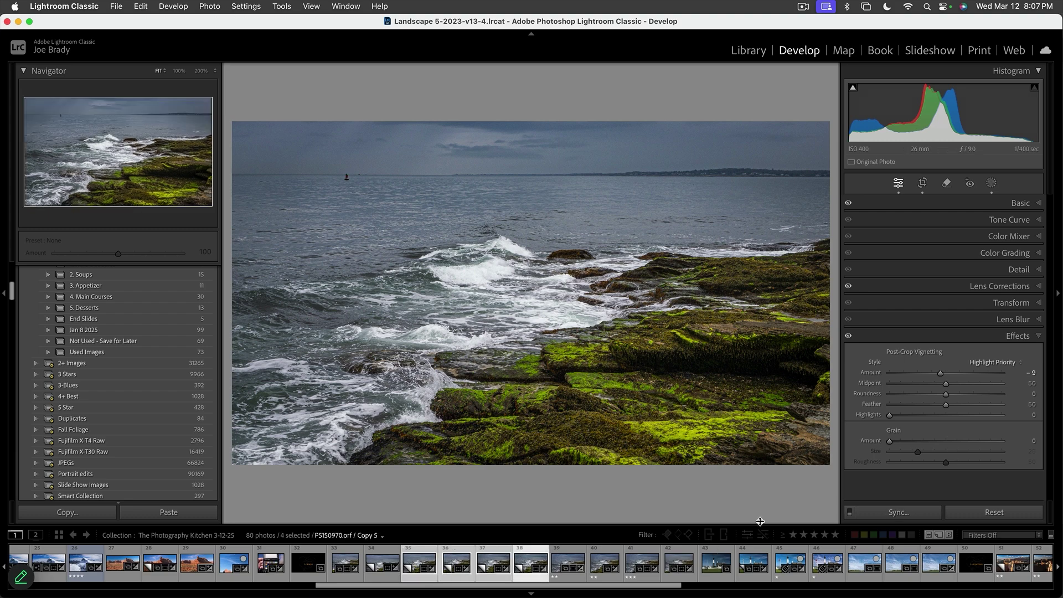
key("super+Return")
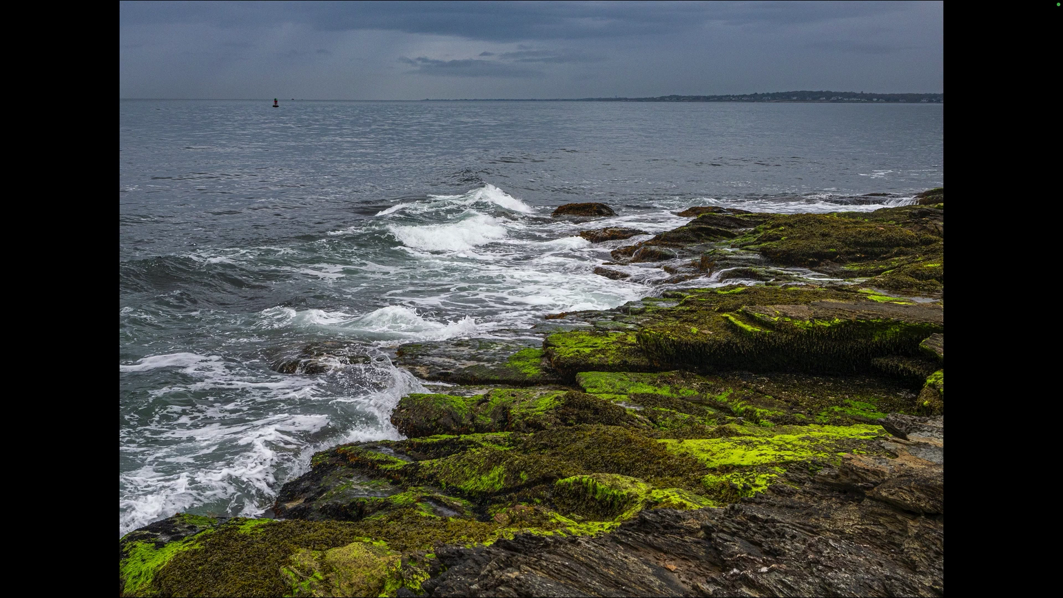
key("Escape")
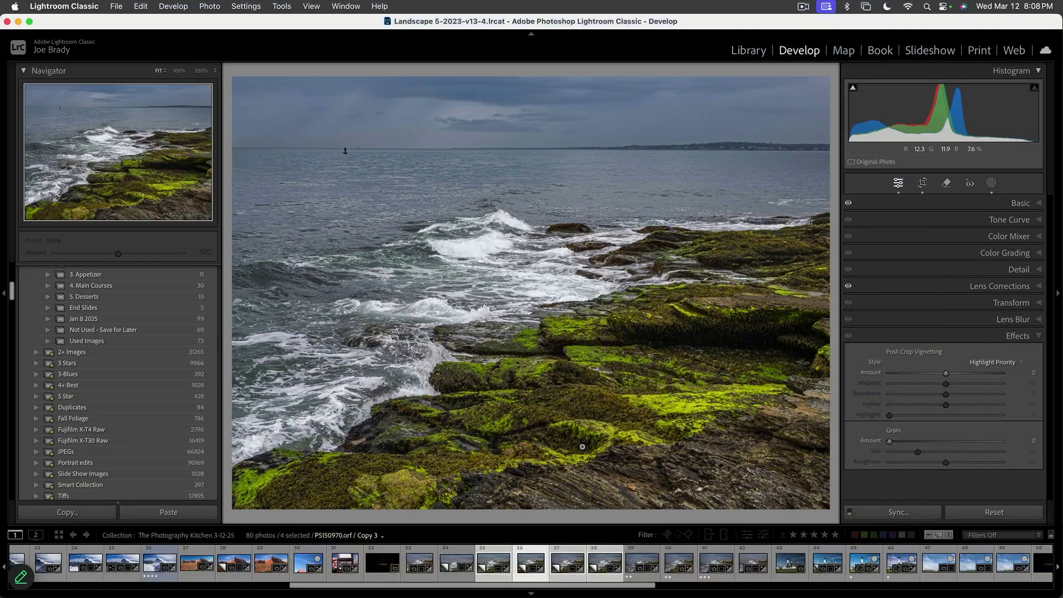
left_click(601, 563)
left_click(581, 565)
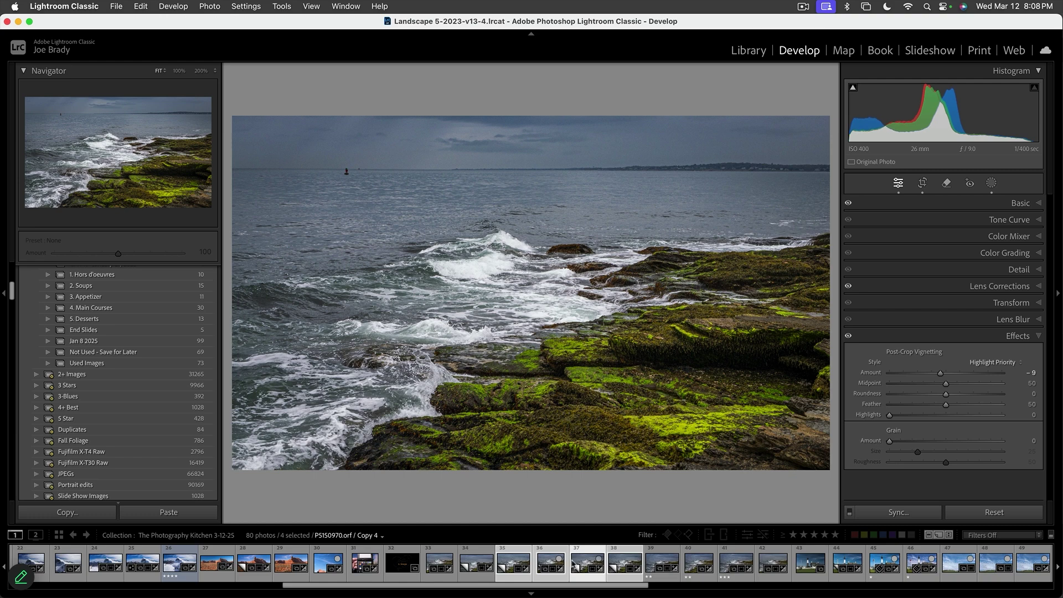
Step: Create a virtual copy of the taller-format Copy 3 and switch its crop to portrait orientation
left_click(519, 563)
left_click(546, 562)
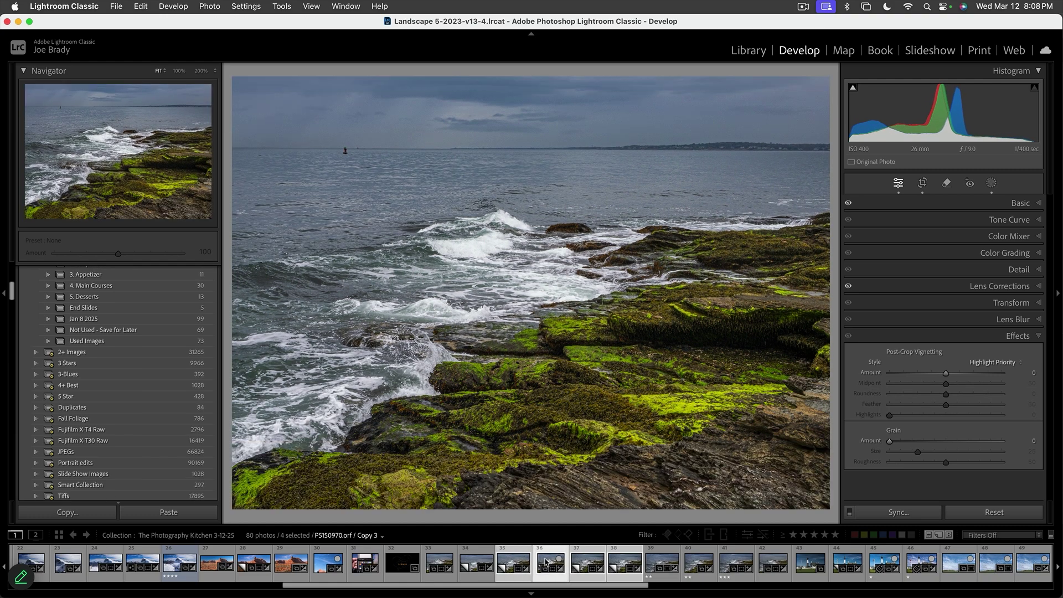
key("super+apostrophe")
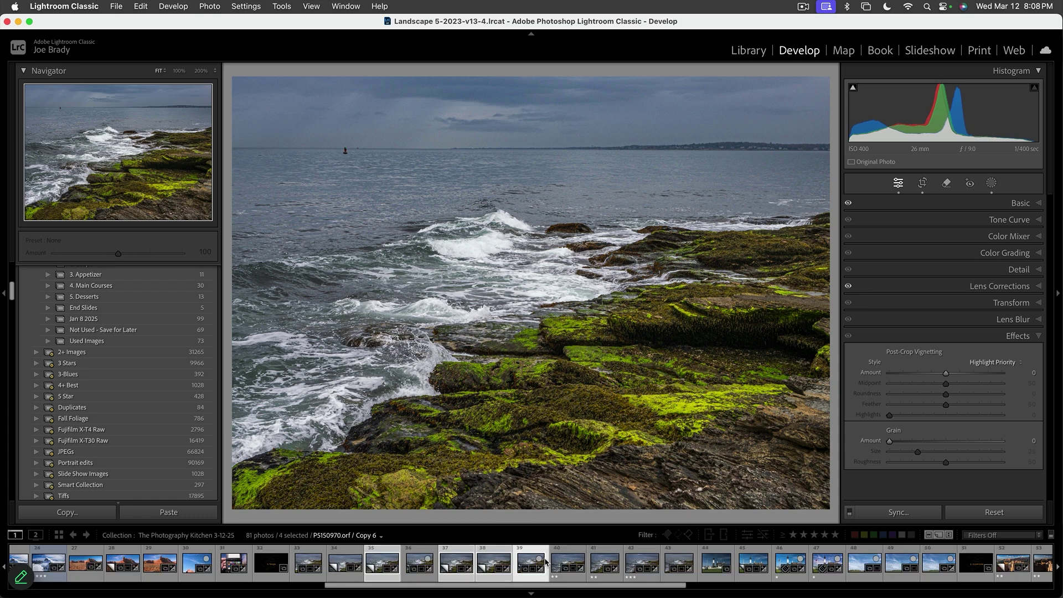
left_click(922, 182)
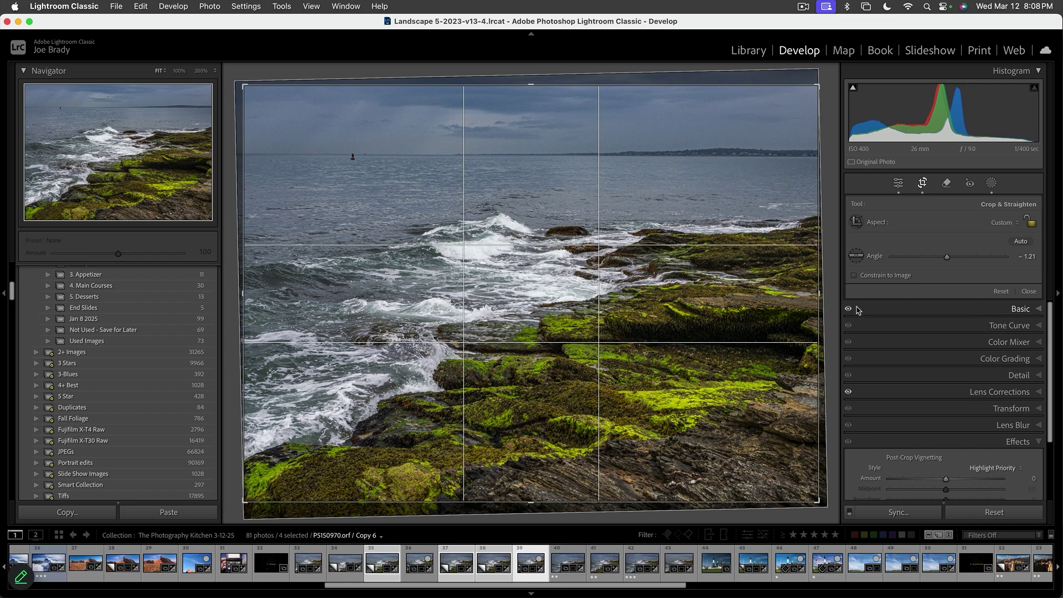
key("x")
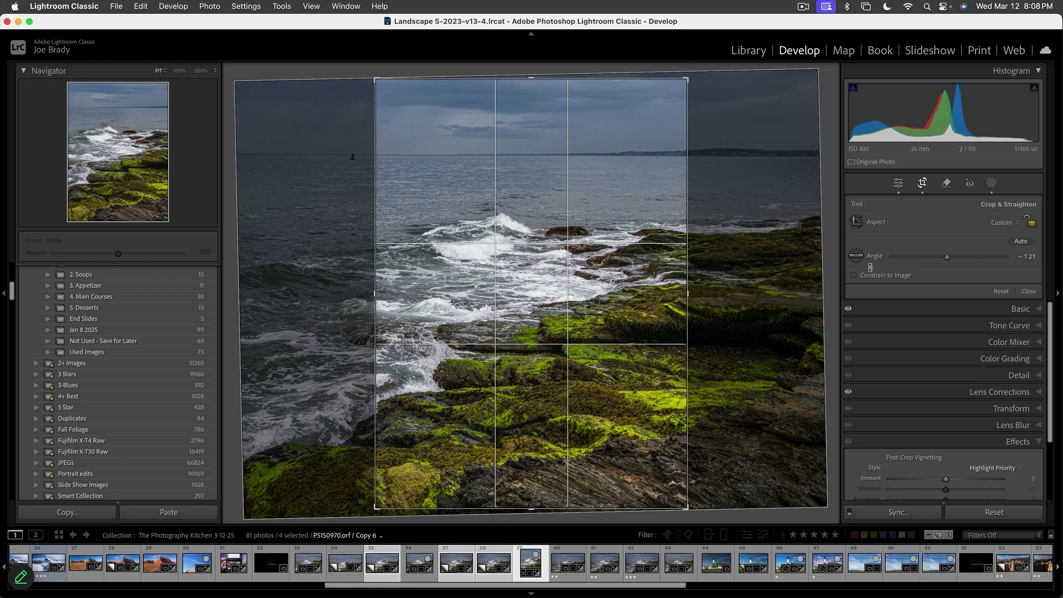
Step: Set the portrait crop's aspect to 14 x 8.5 and position it over the breaking waves and mossy rocks
left_click(992, 224)
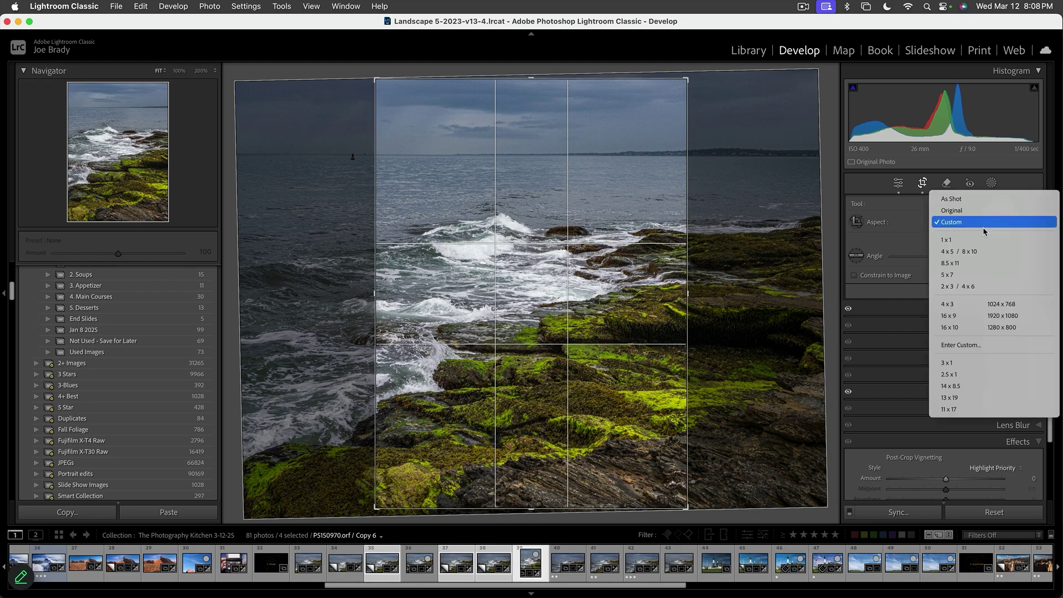
left_click(949, 386)
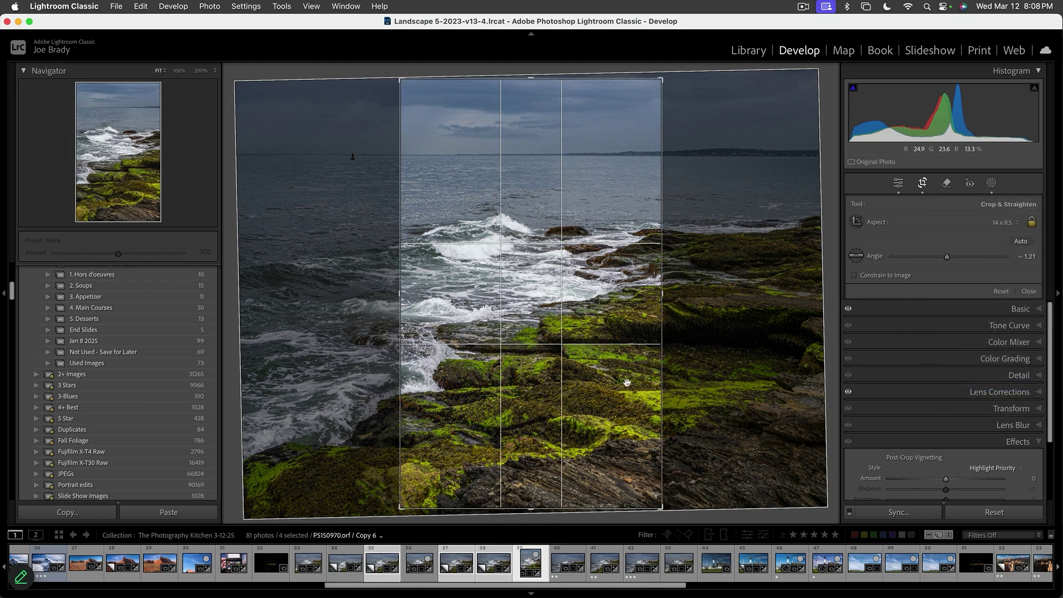
left_click_drag(627, 382, 690, 385)
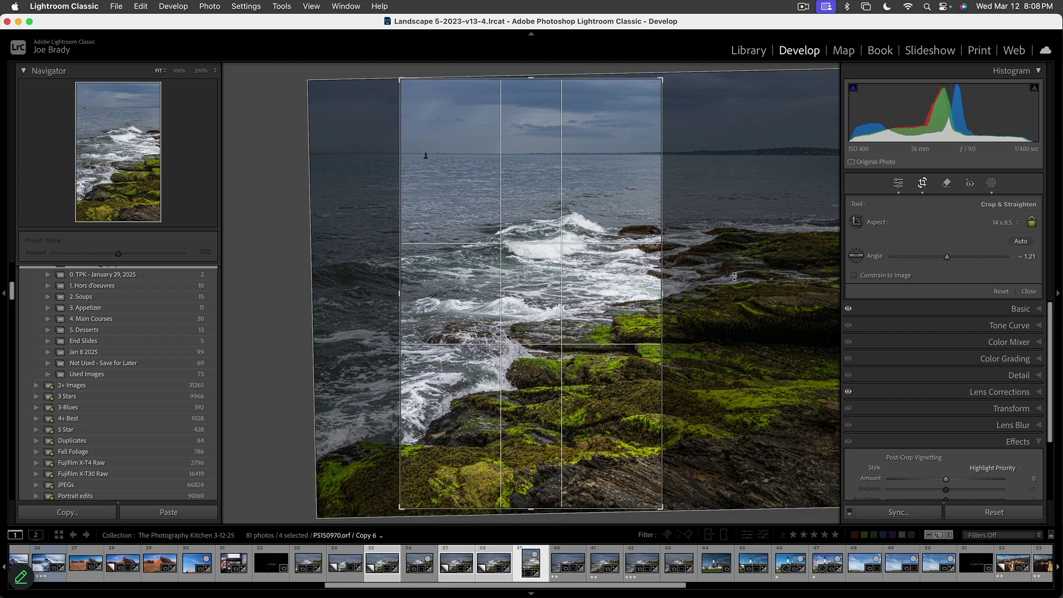
left_click_drag(642, 293, 585, 312)
key("Return")
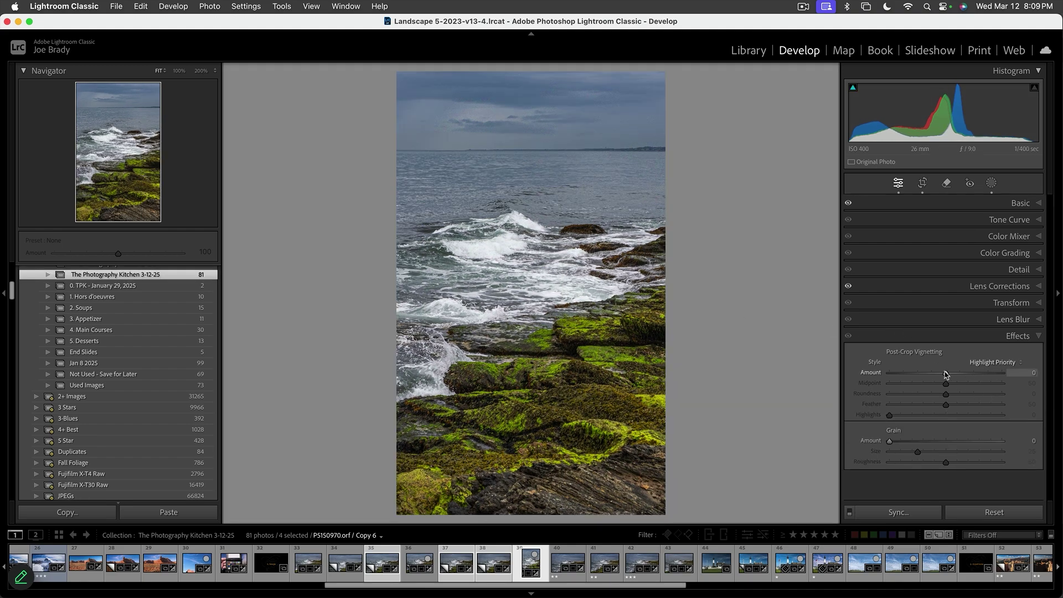
Step: Set the portrait copy's post-crop vignette Amount to -7 and view the photo full screen
left_click_drag(945, 374, 940, 374)
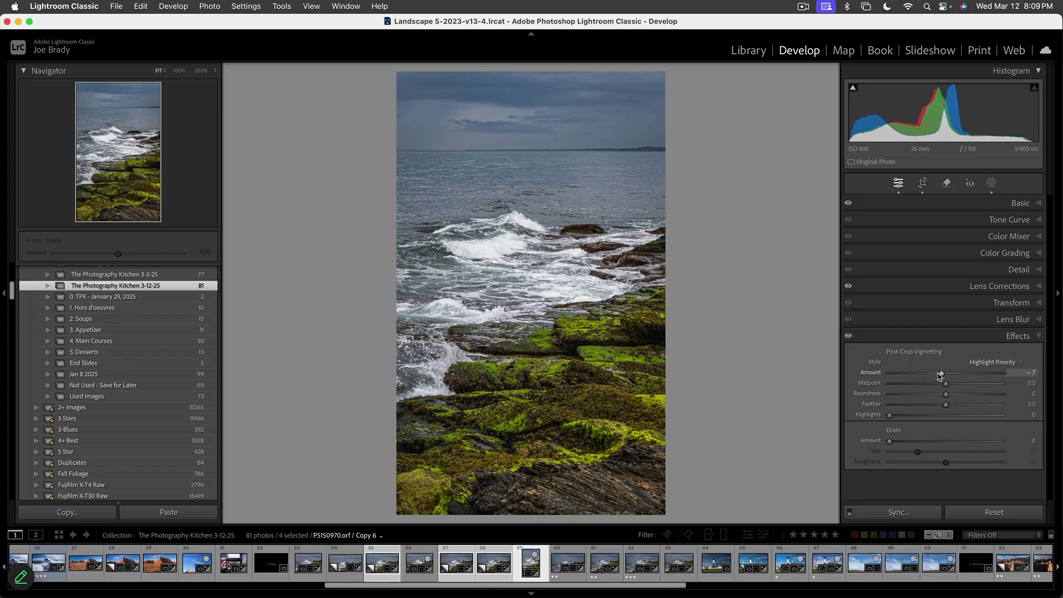
key("f")
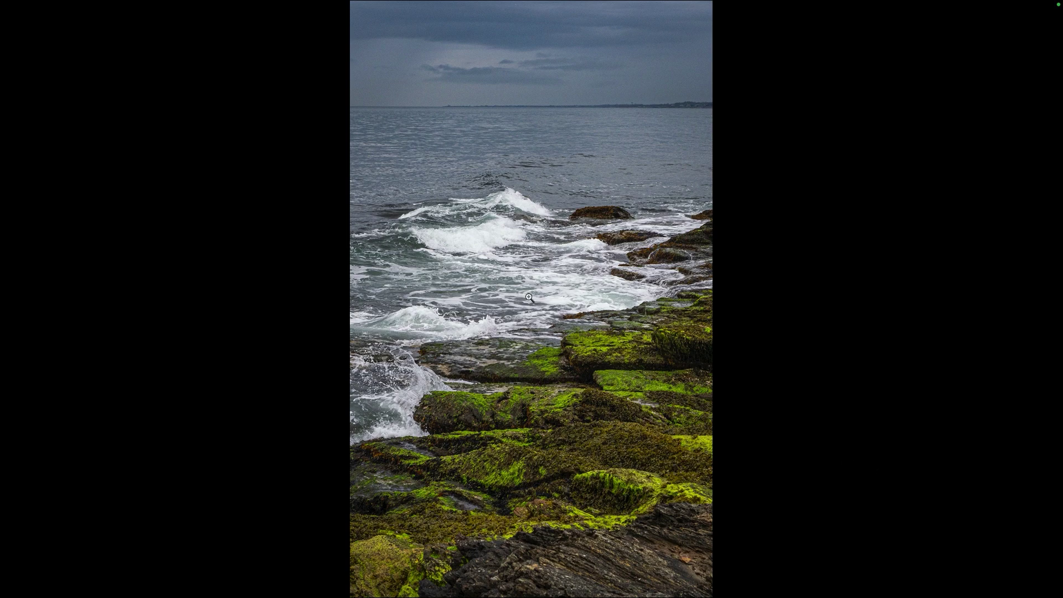
Step: Open the wide-format Copy 4 of the seascape in Photoshop 2025 and duplicate its background onto a new layer
key("f")
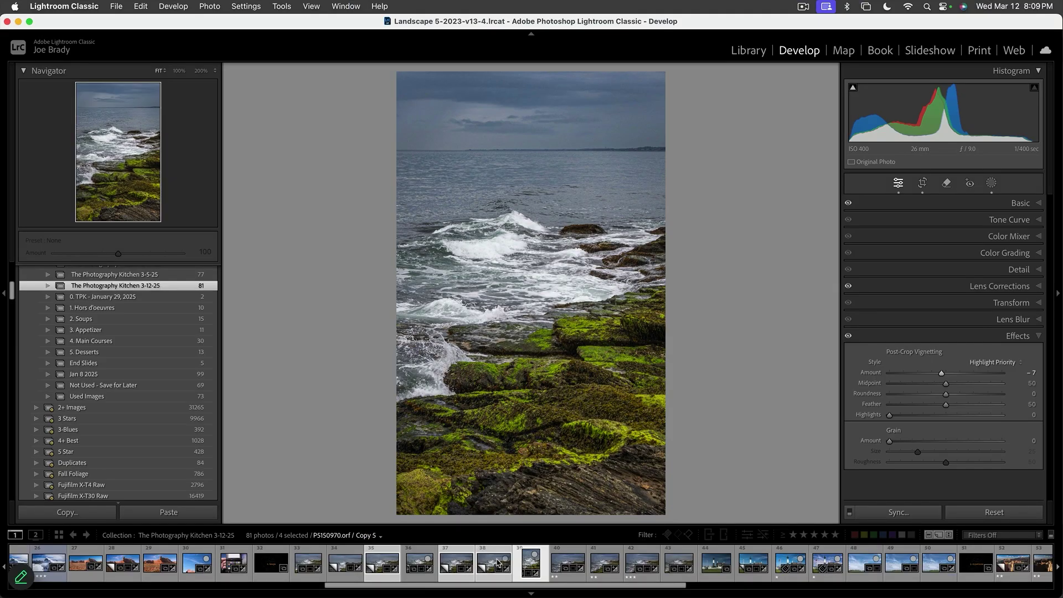
key("super+z")
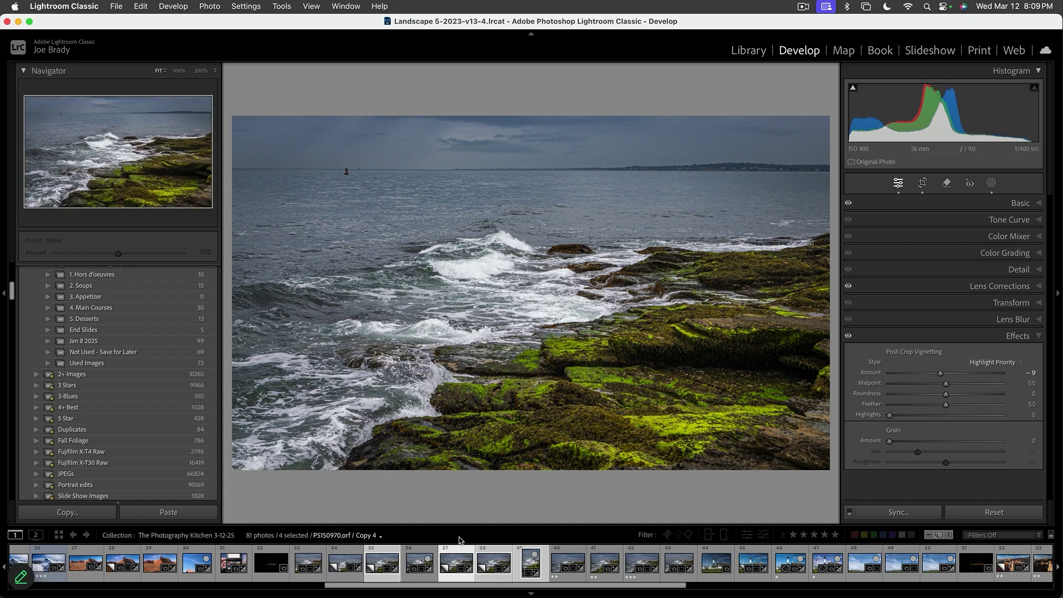
key("super")
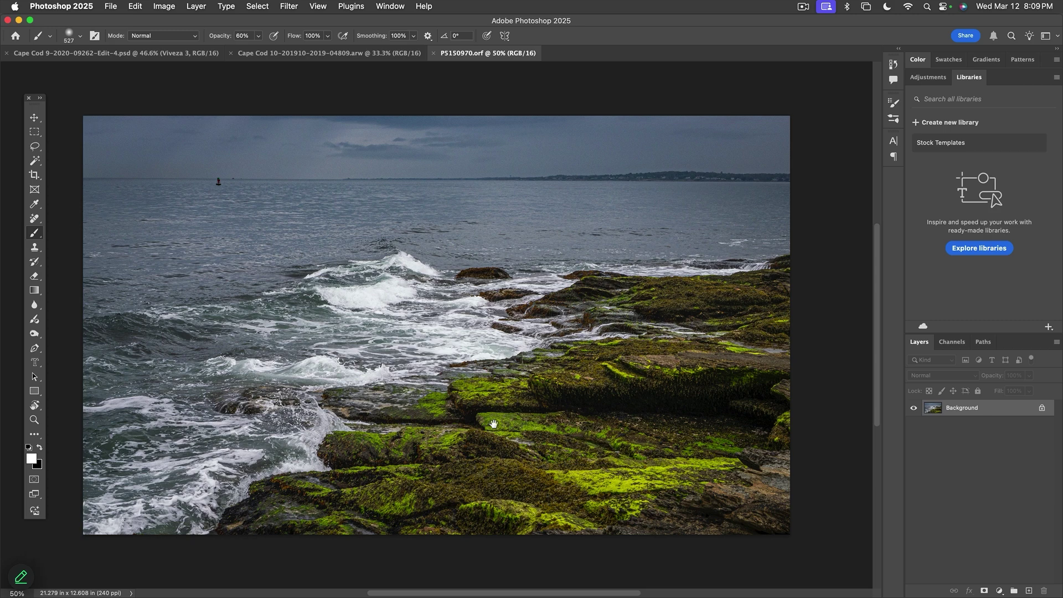
mouse_move(494, 424)
left_mouse_down()
mouse_move(546, 412)
mouse_move(555, 421)
left_mouse_up()
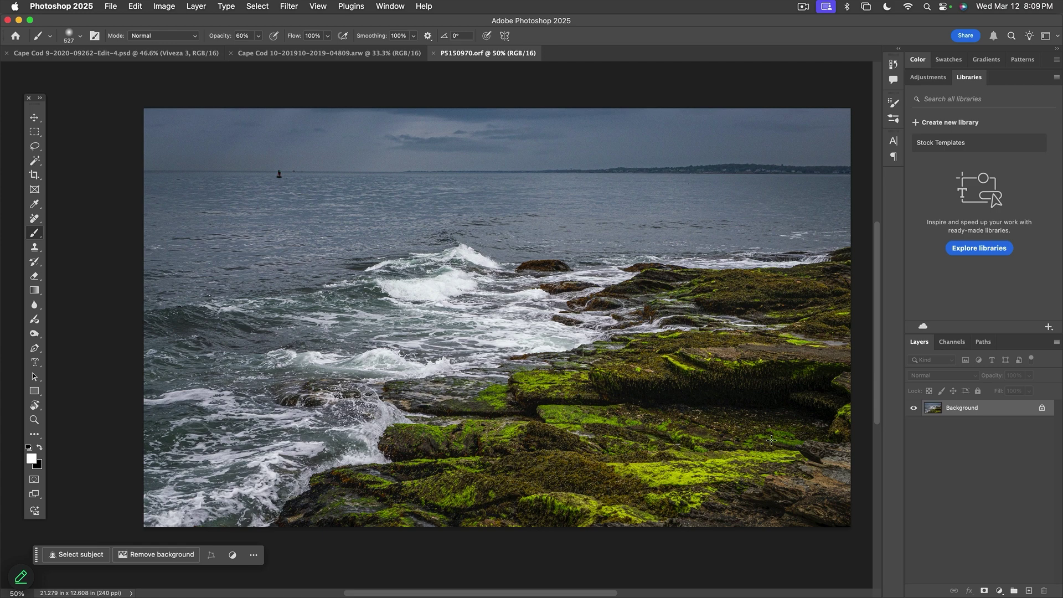
key("alt+shift+super+n")
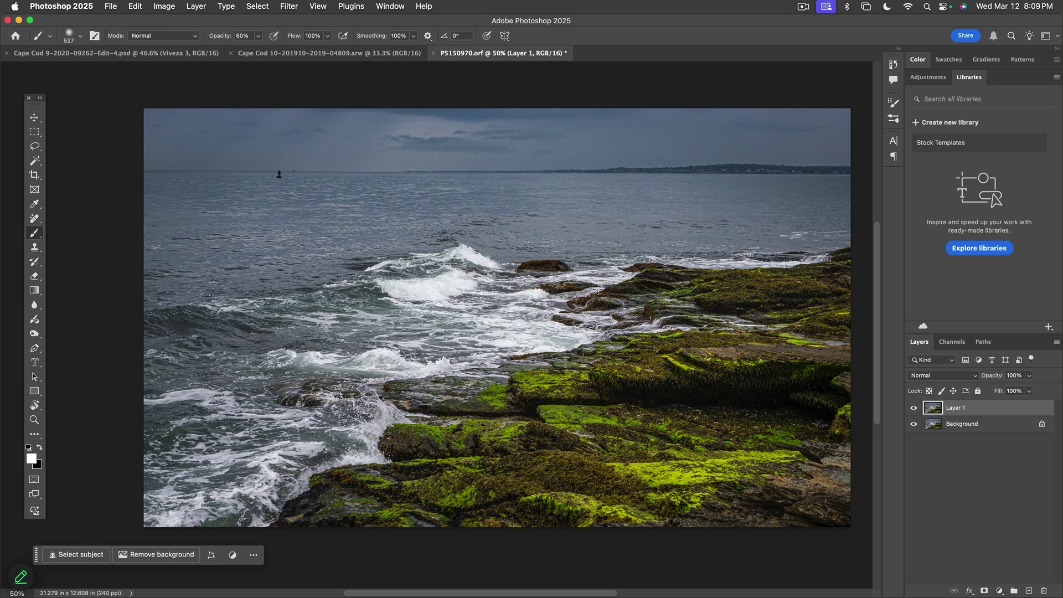
Step: Clear the crop ratio, extend the left edge to about 23.66 in total width and fill it with Generative Expand without a prompt
key("c")
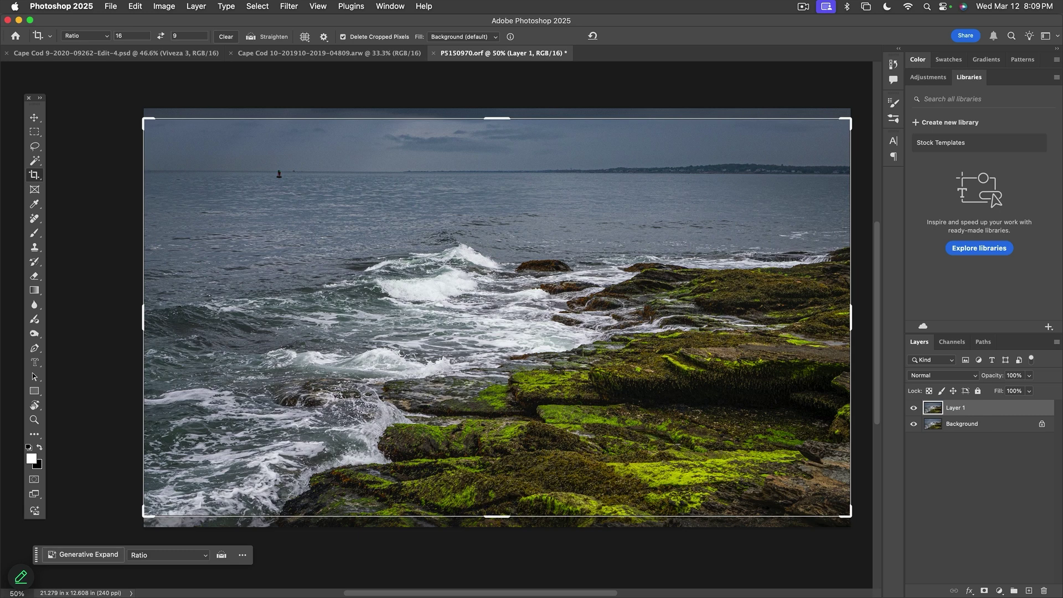
left_click(225, 36)
left_click_drag(143, 319, 104, 320)
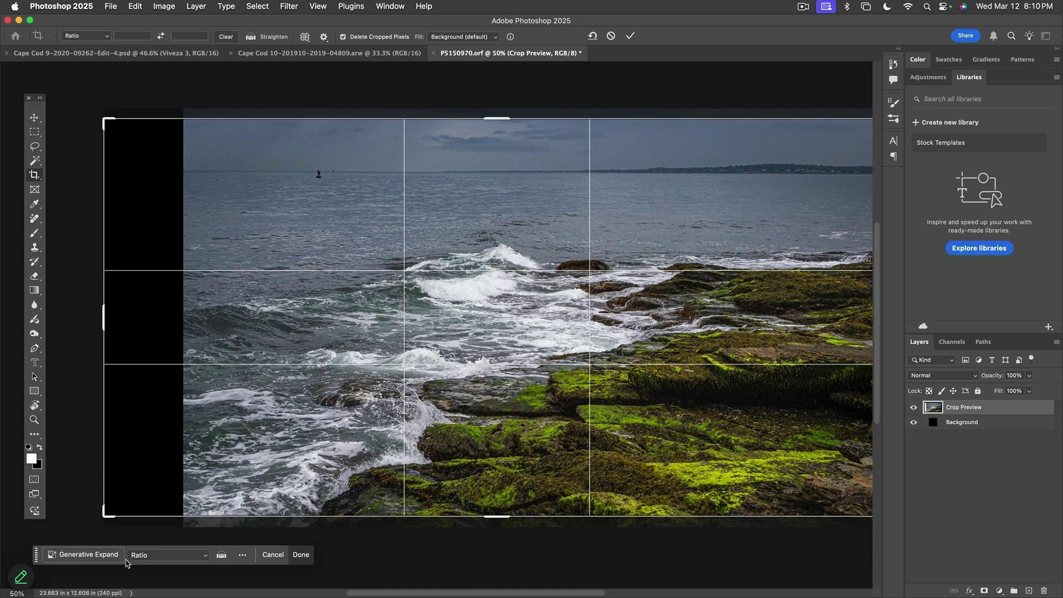
left_click(83, 554)
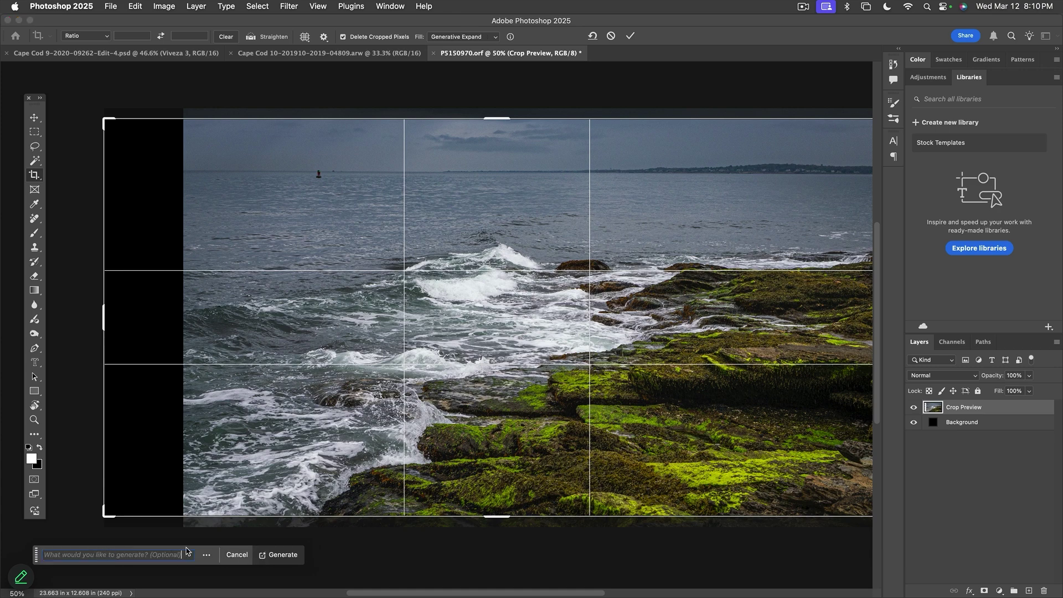
left_click(282, 556)
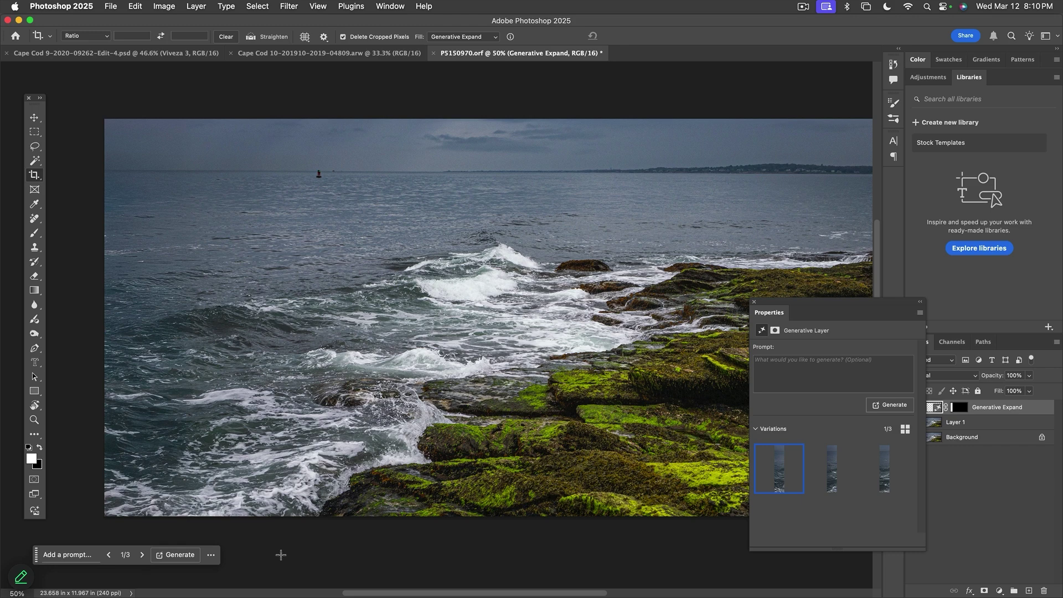
Step: Compare the three Generative Expand variations across the whole photo, keep the second one and close the layer's properties
scroll(281, 554, "up", 2)
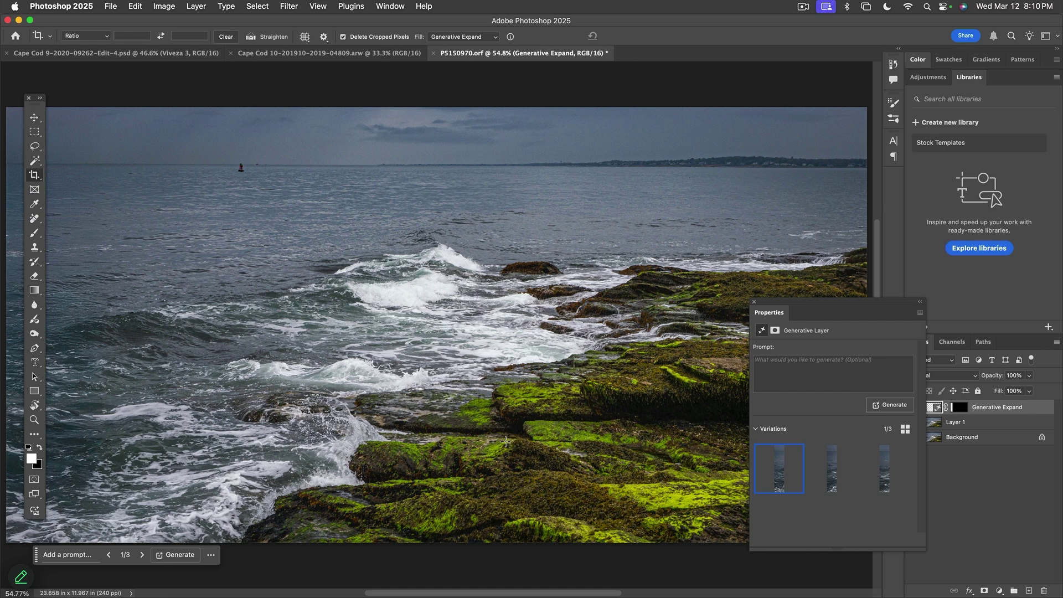
key("z")
left_click(429, 439, "alt")
left_click(421, 425, "alt")
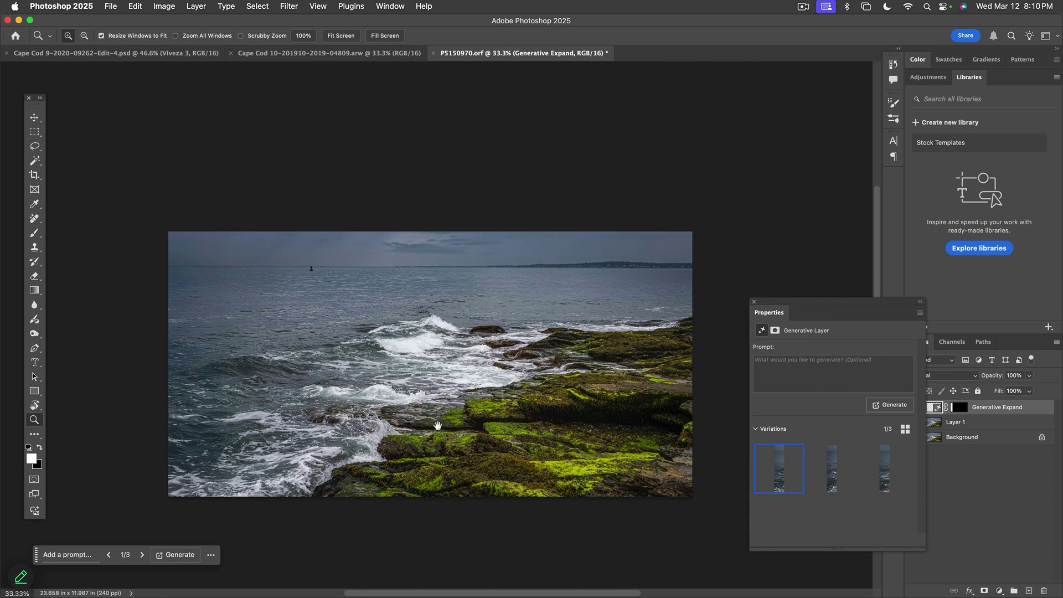
left_click_drag(437, 425, 441, 360)
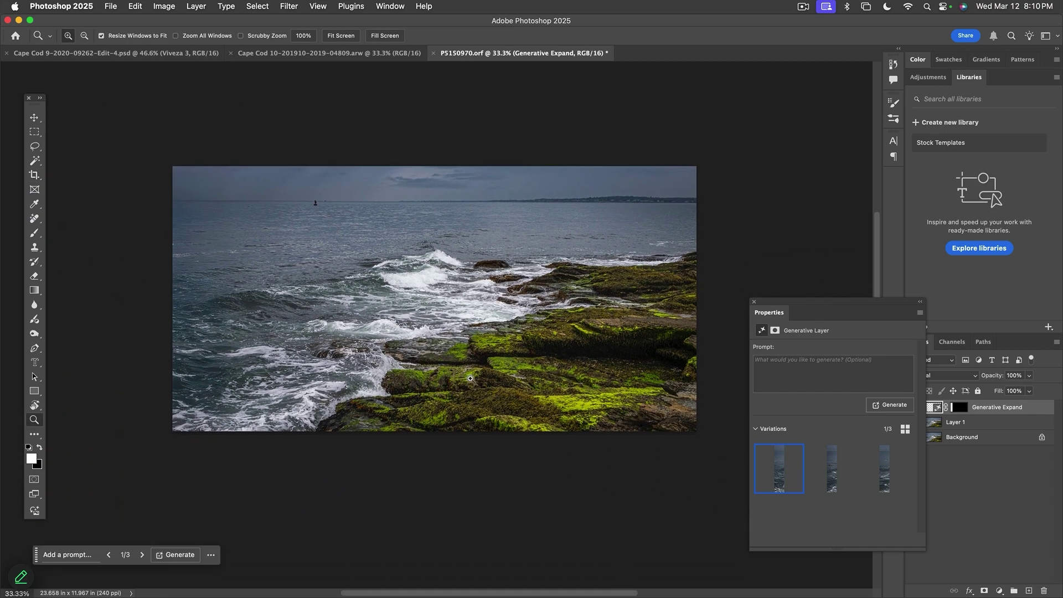
left_click(835, 471)
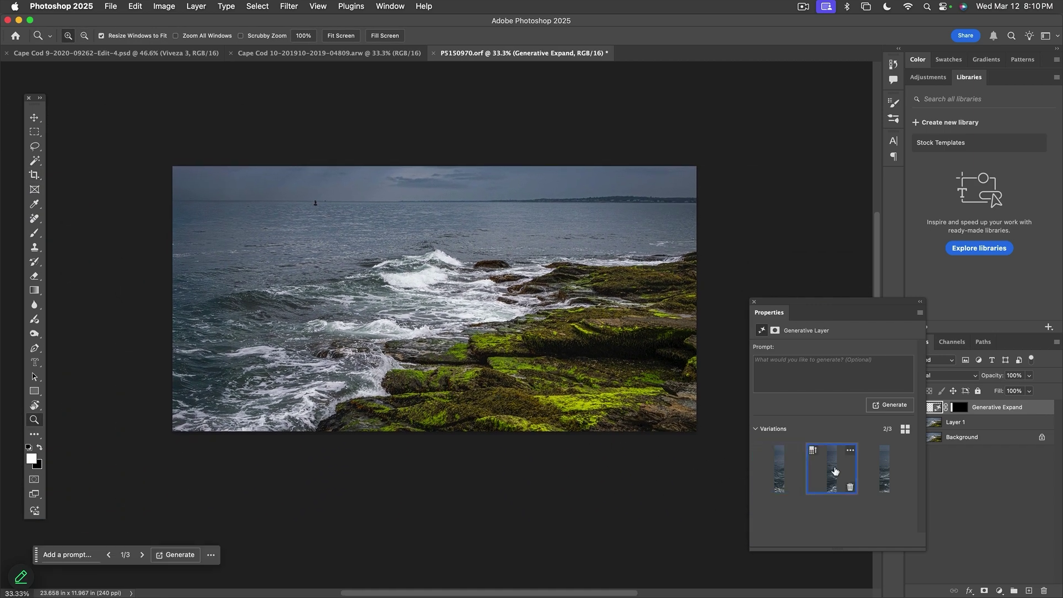
left_click(882, 469)
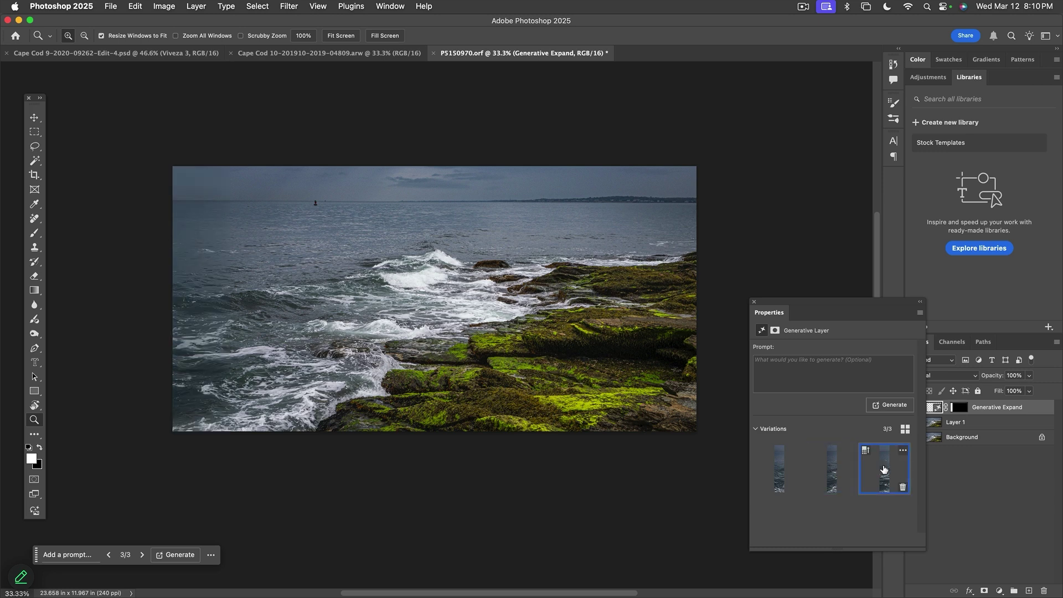
left_click(841, 472)
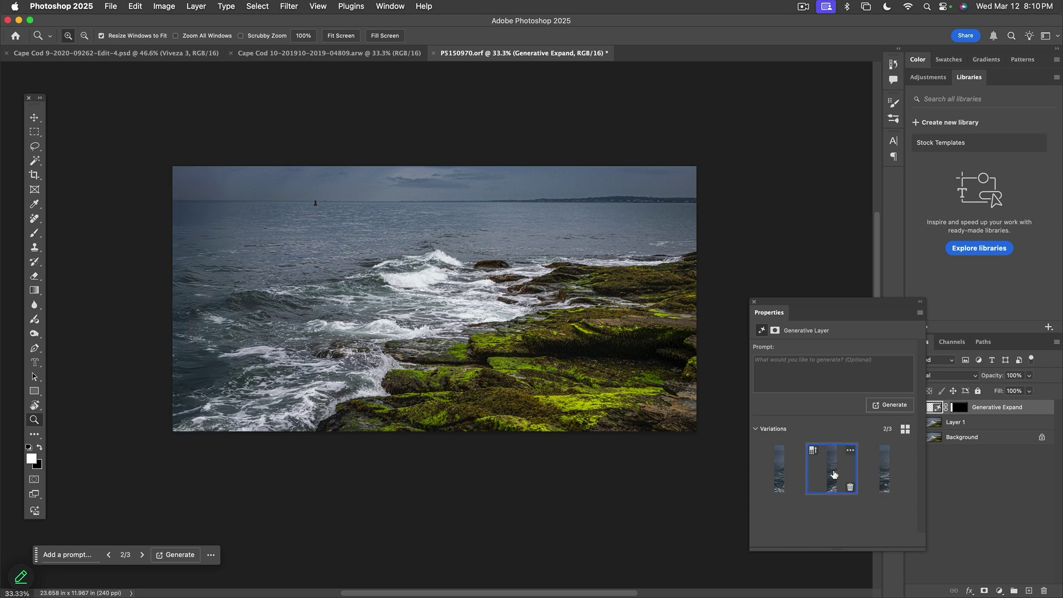
left_click(775, 475)
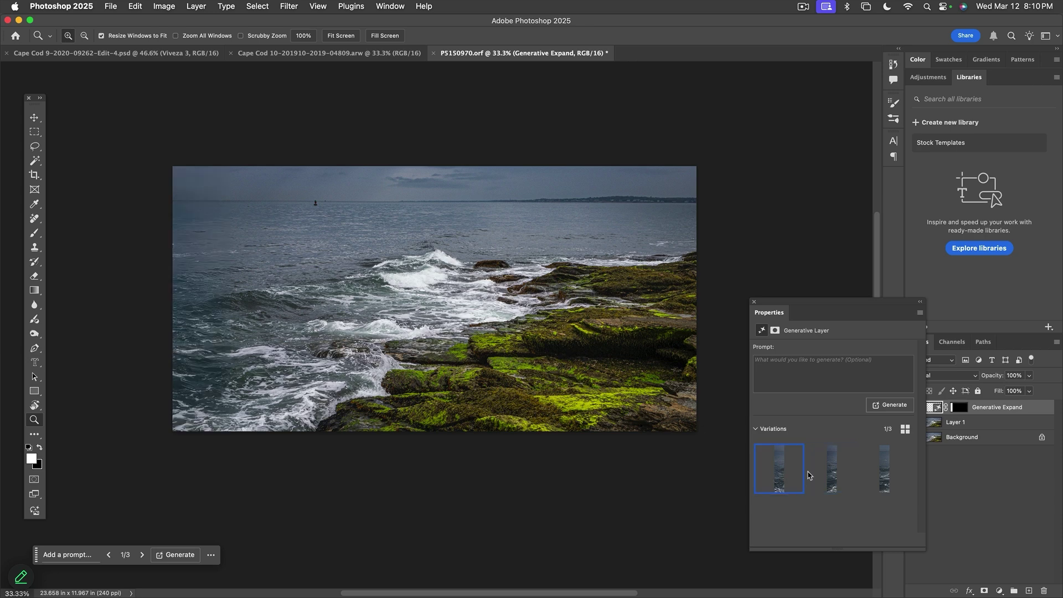
left_click(825, 470)
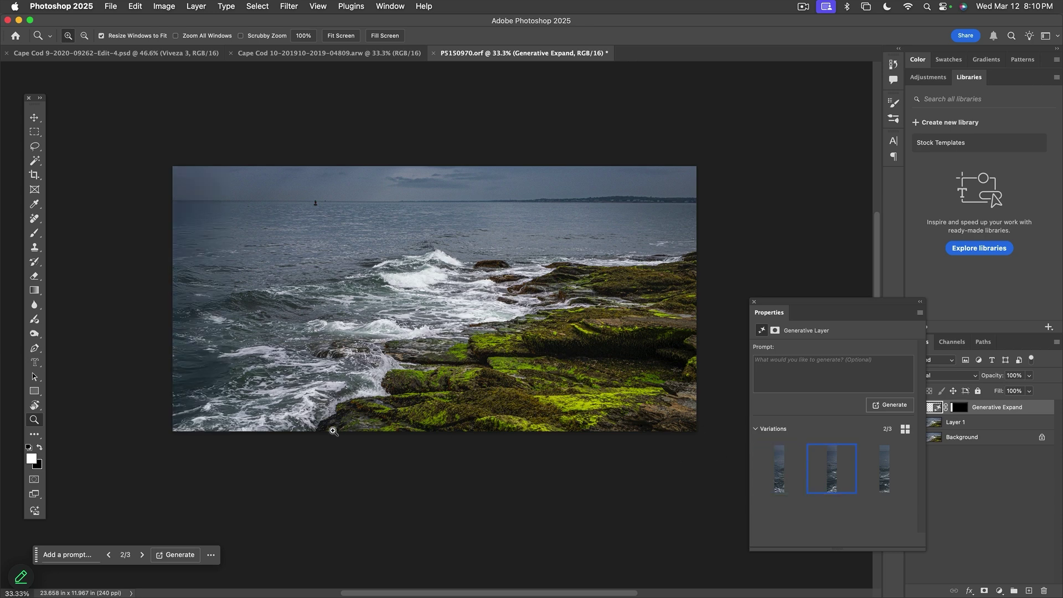
left_click(753, 302)
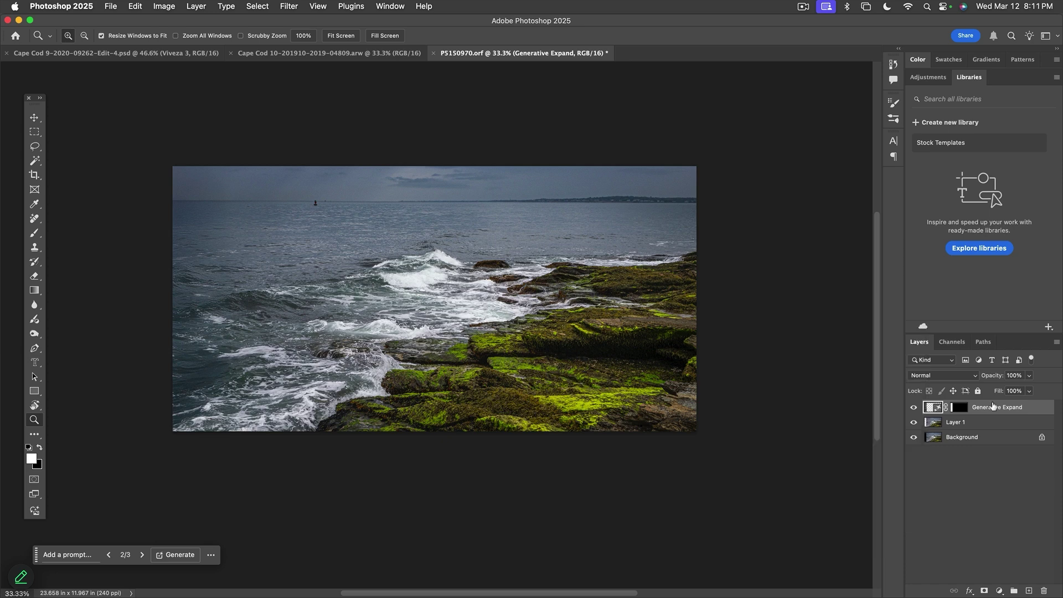
Step: Merge the Generative Expand layer with Layer 1 and inspect the expanded seascape full screen
left_click(932, 423, "shift")
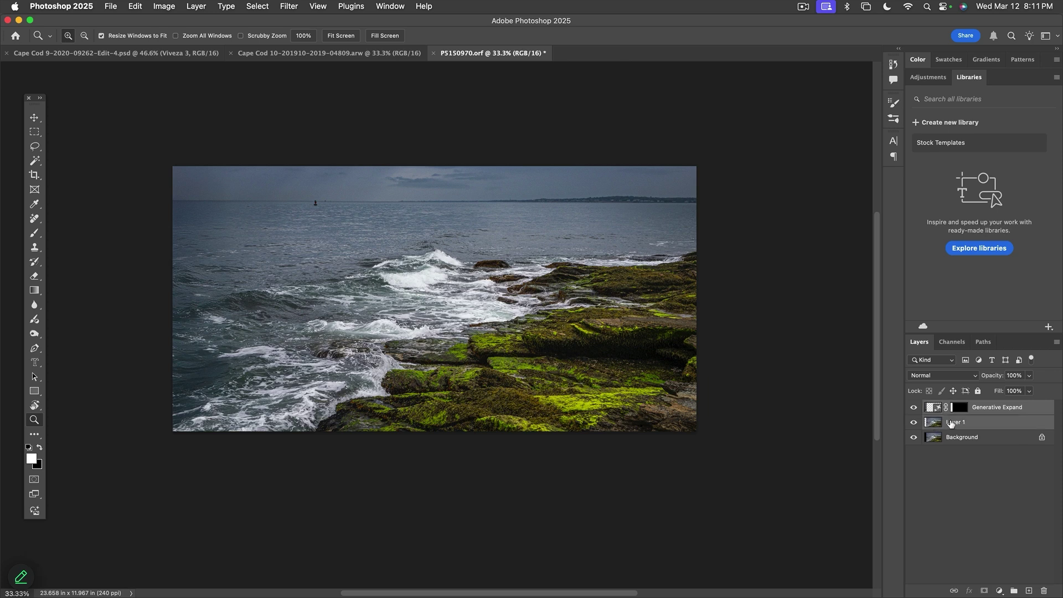
key("super+e")
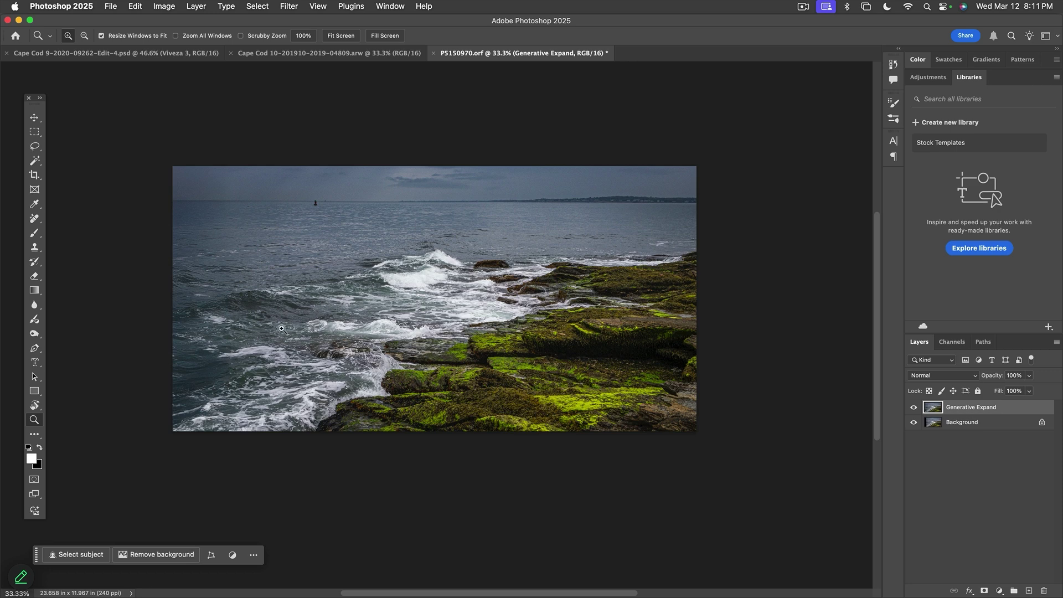
key("f")
key("f")
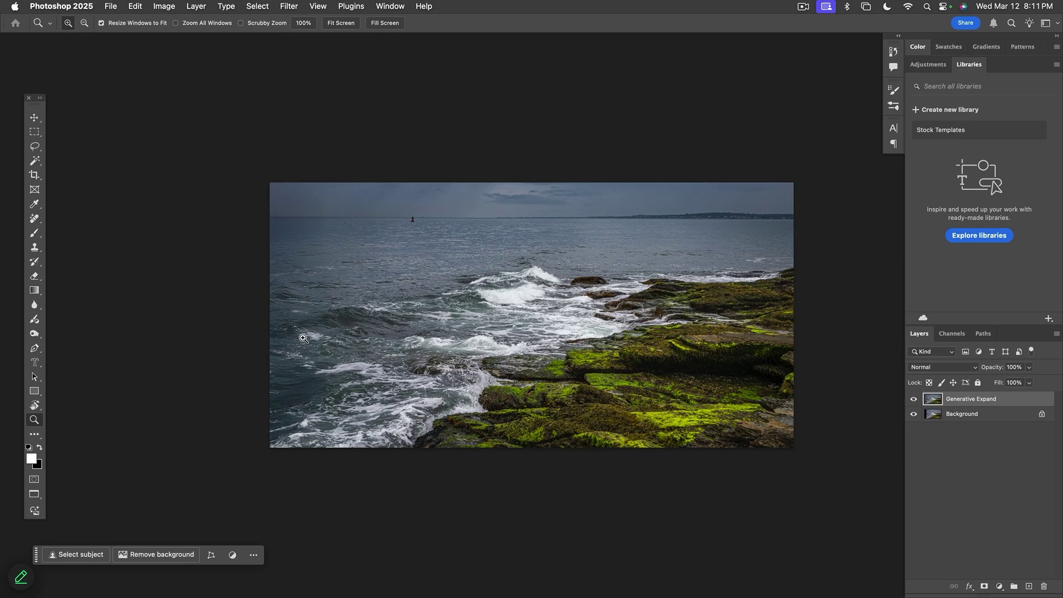
key("super+0")
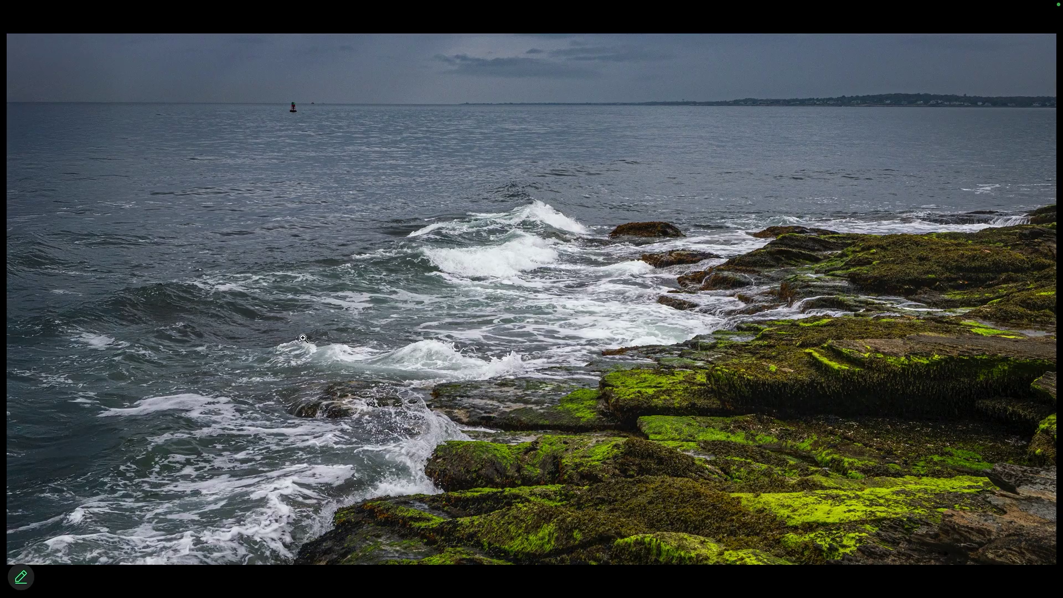
scroll(343, 360, "right", 5)
key("super+0")
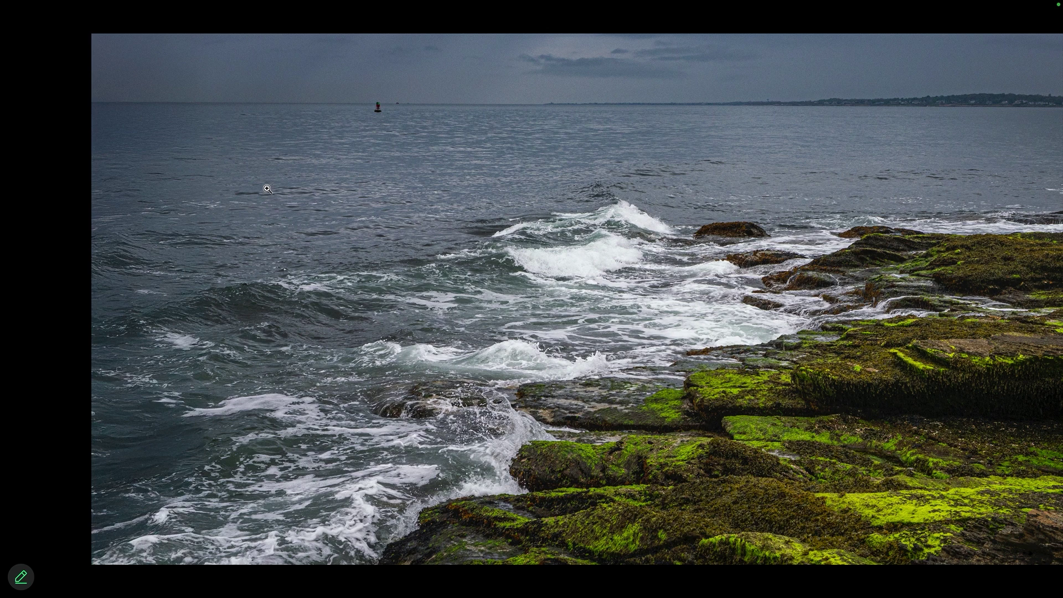
key("f")
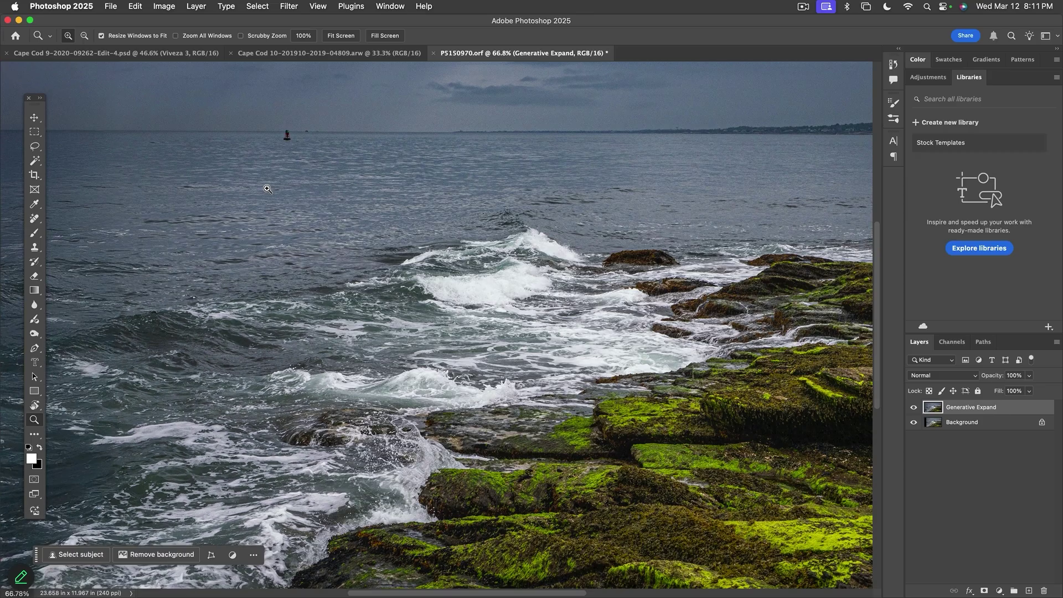
Step: Save the expanded photo and switch back to Lightroom Classic
key("super+s")
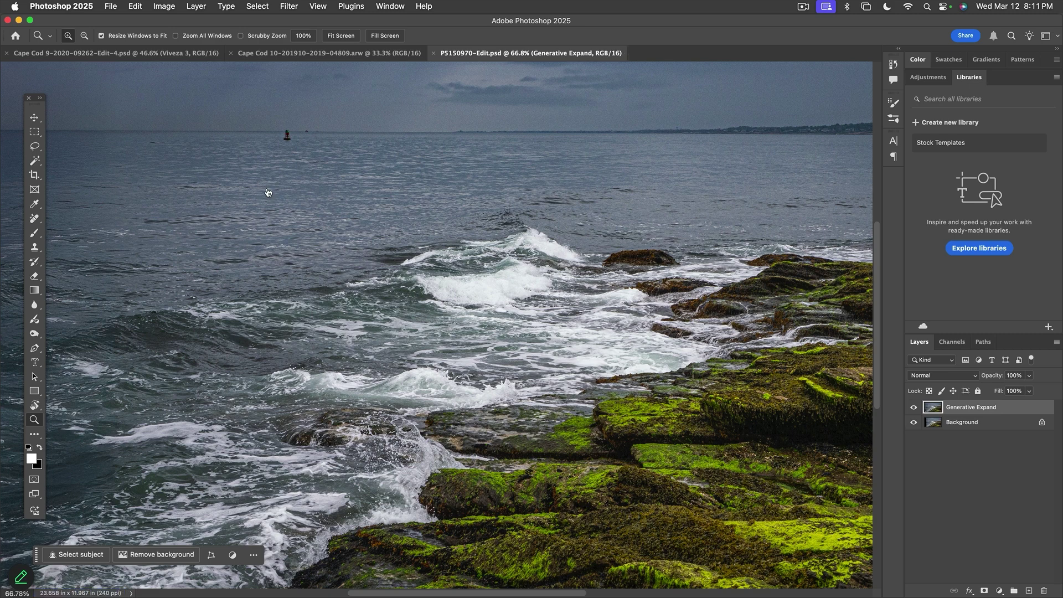
key("super+Tab")
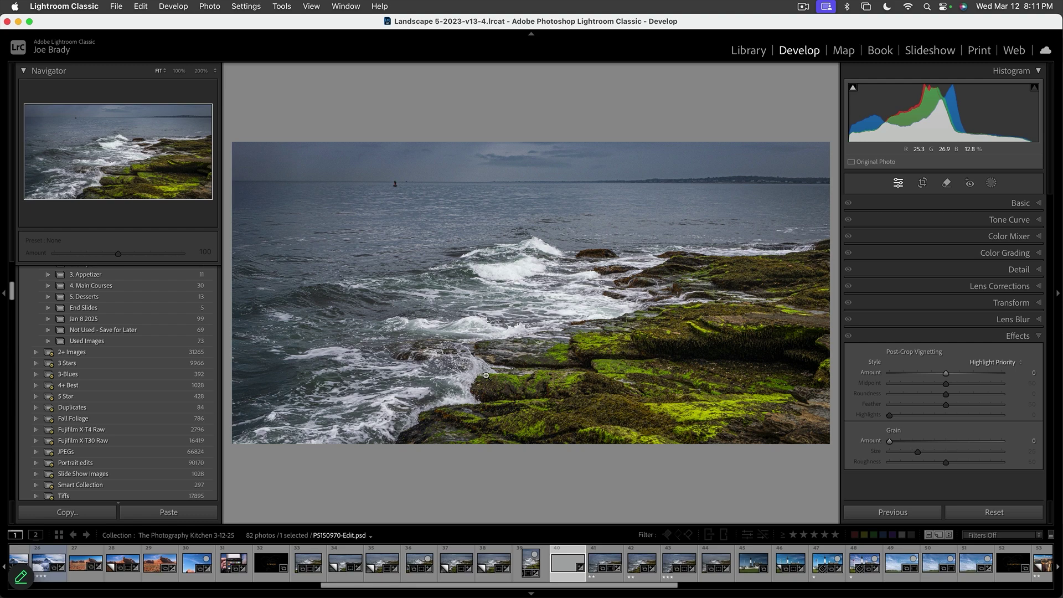
Step: Mask the water on the photo's left side with a diagonal linear gradient and subtract the sky from the mask
key("m")
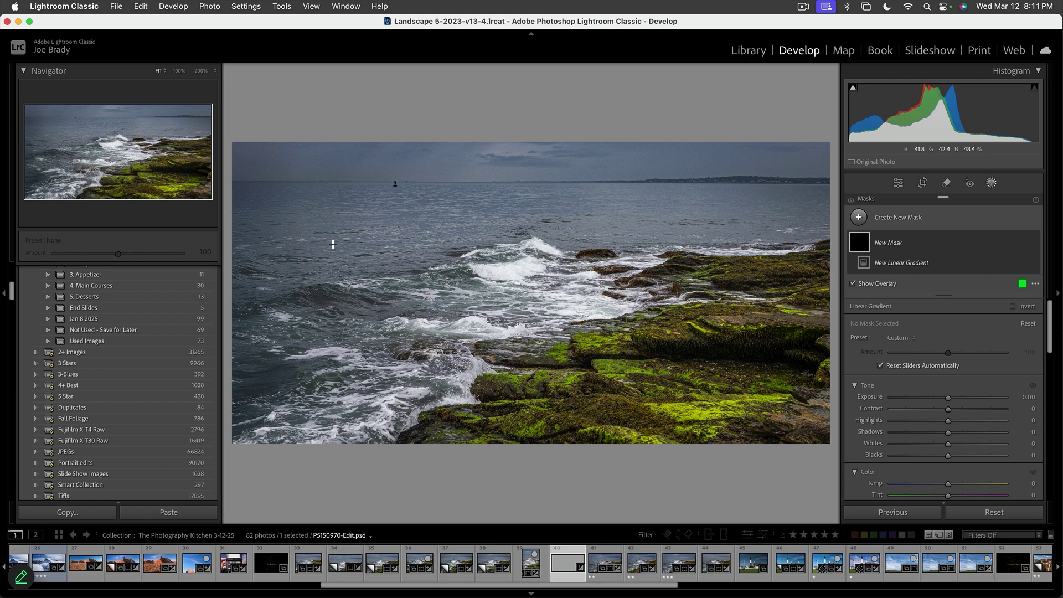
left_click_drag(334, 243, 445, 303)
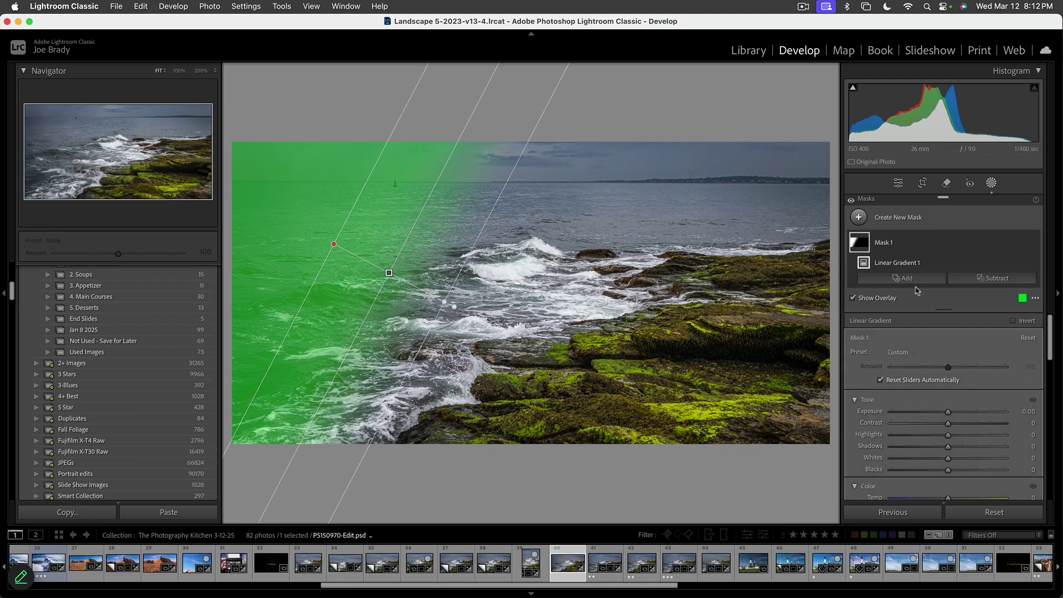
left_click(983, 284)
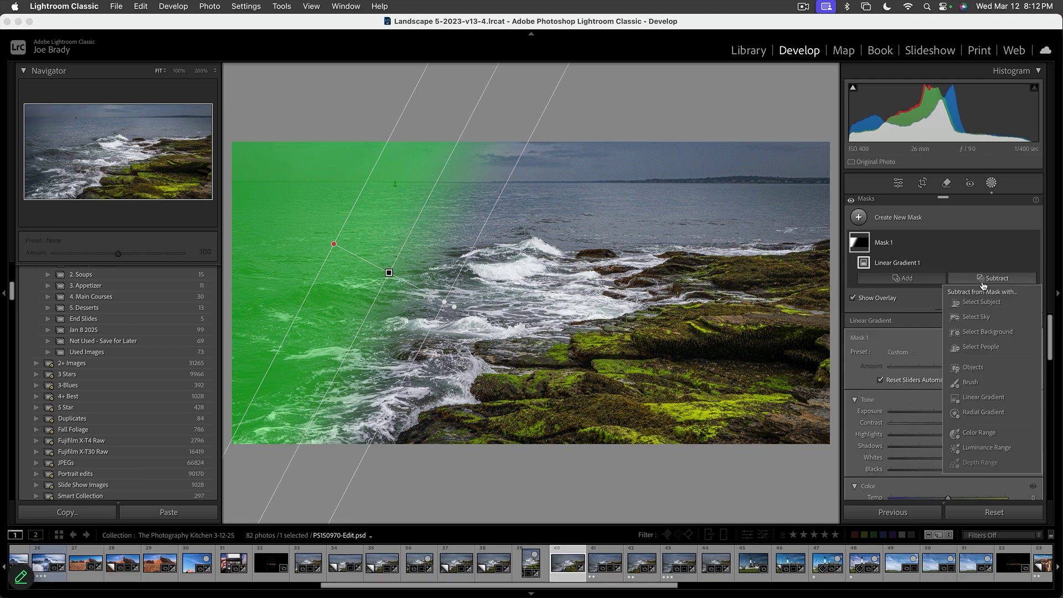
left_click(977, 317)
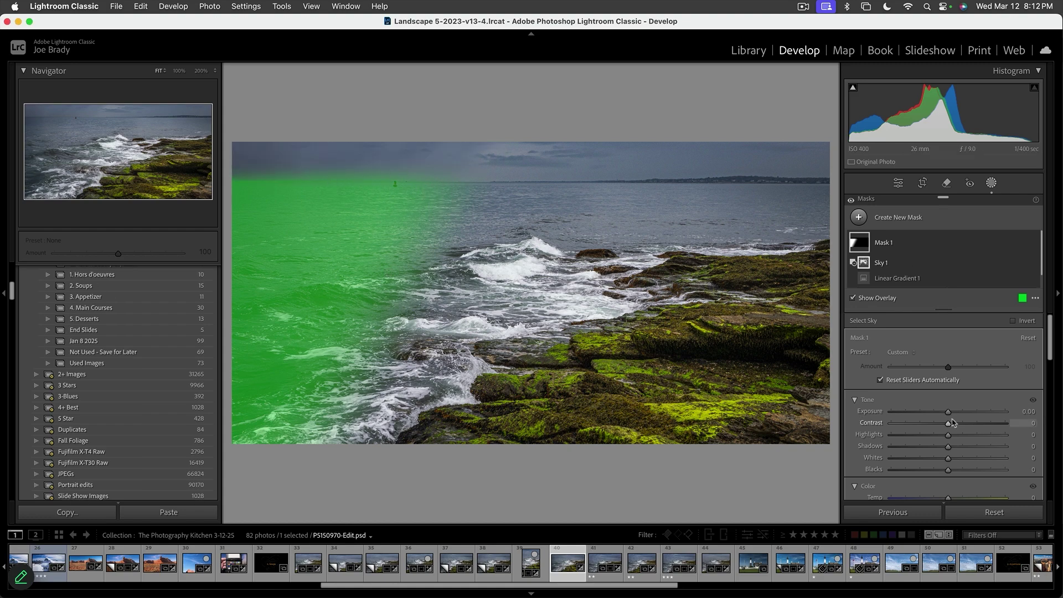
Step: Set the water mask's Exposure to 0.50 and Shadows to -20, and leave masking
mouse_move(948, 412)
left_mouse_down()
mouse_move(937, 448)
mouse_move(955, 414)
left_mouse_up()
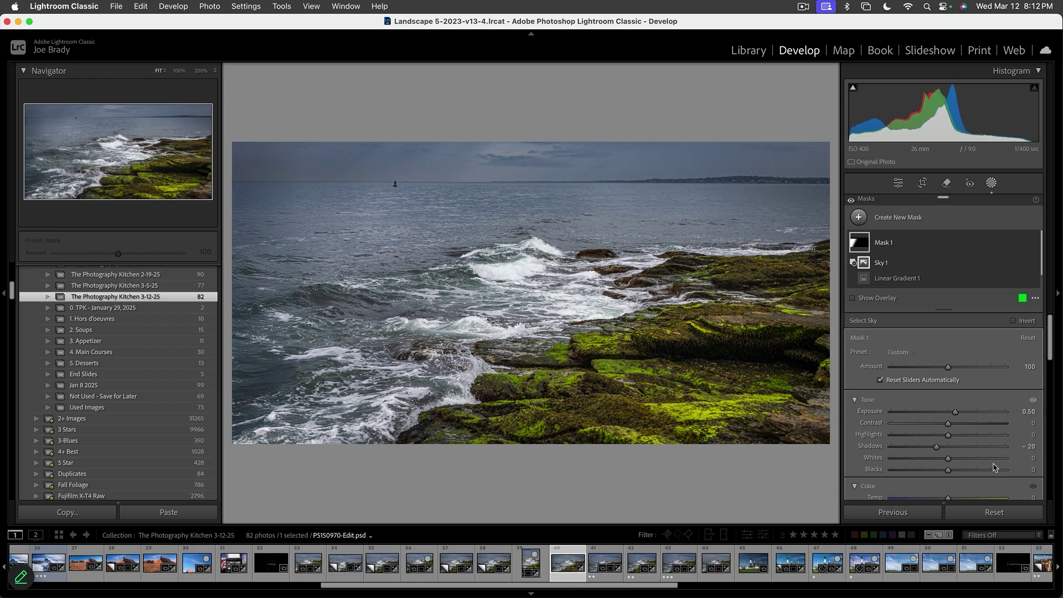
key("Escape")
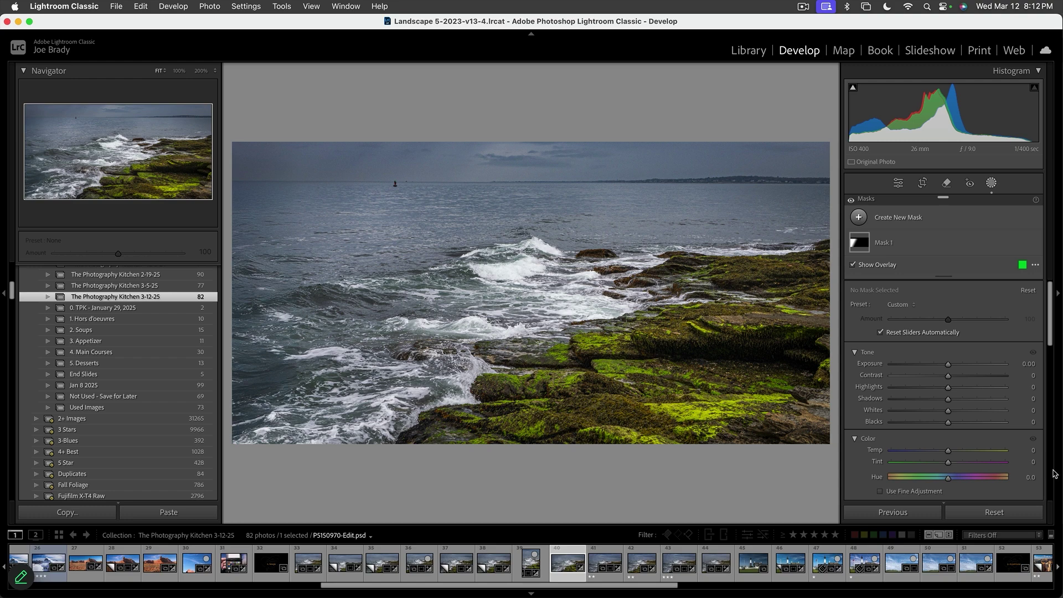
scroll(1050, 476, "down", 3)
key("Escape")
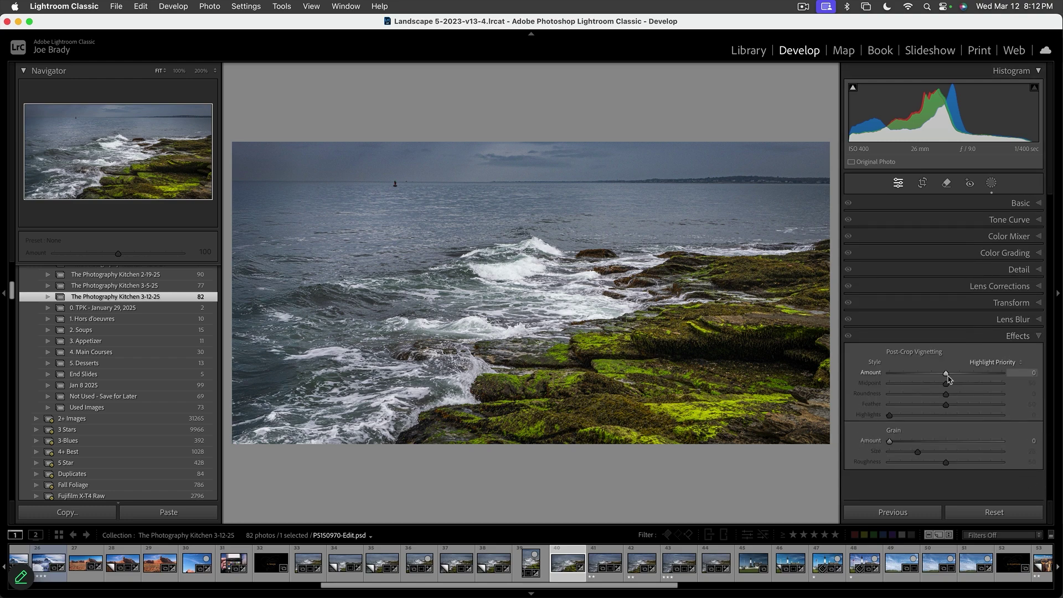
Step: Set the expanded photo's post-crop vignette Amount to -1 and display the taller seascape version without a vignette
mouse_move(948, 376)
left_mouse_down()
mouse_move(934, 378)
mouse_move(948, 377)
left_mouse_up()
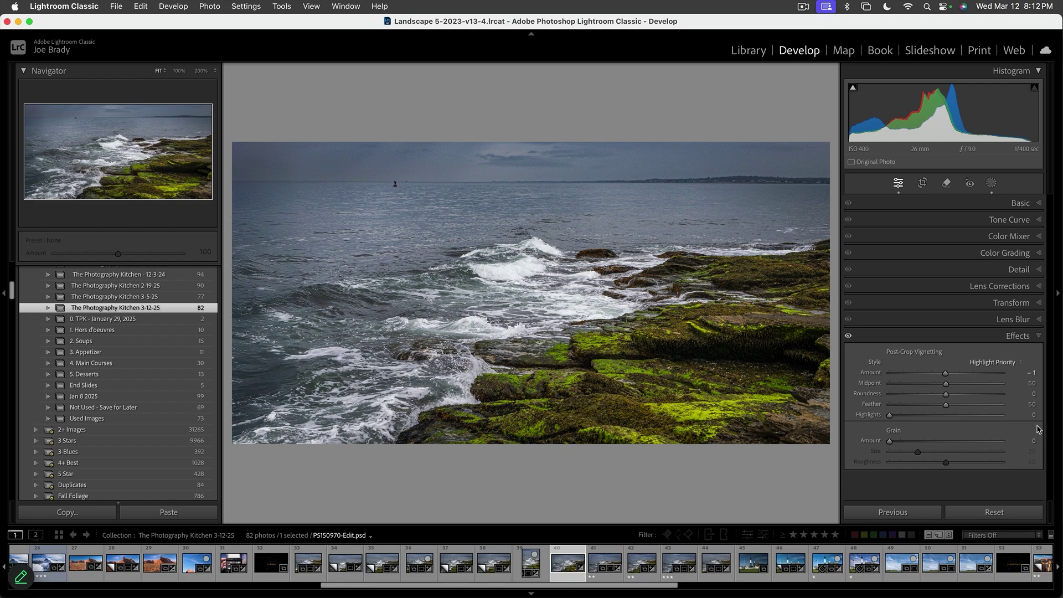
left_click(314, 561)
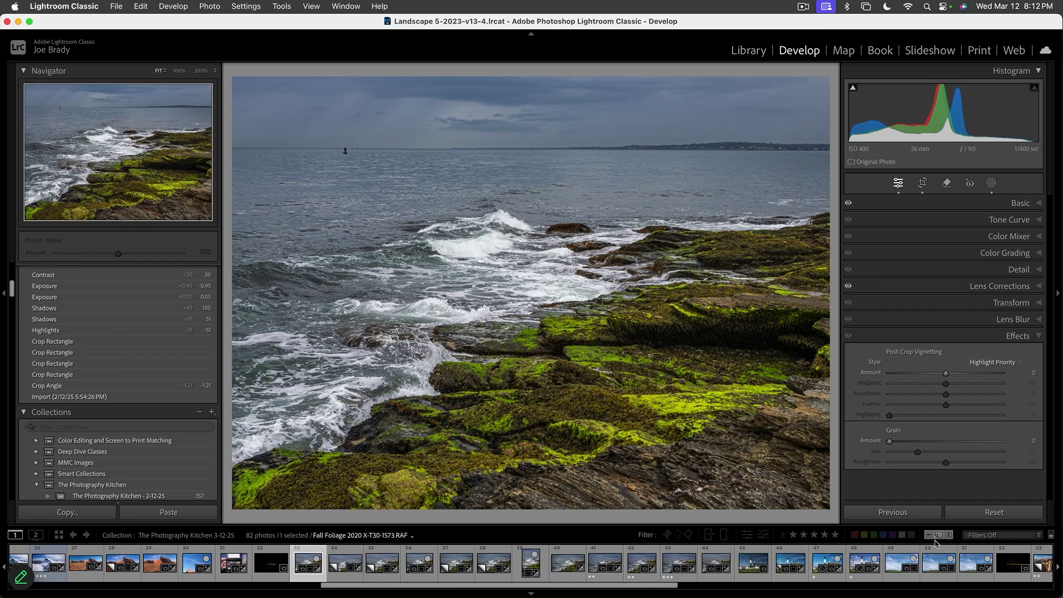
Step: View the expanded seascape P5150970-Edit.psd full screen and return to the editing view
left_click(567, 571)
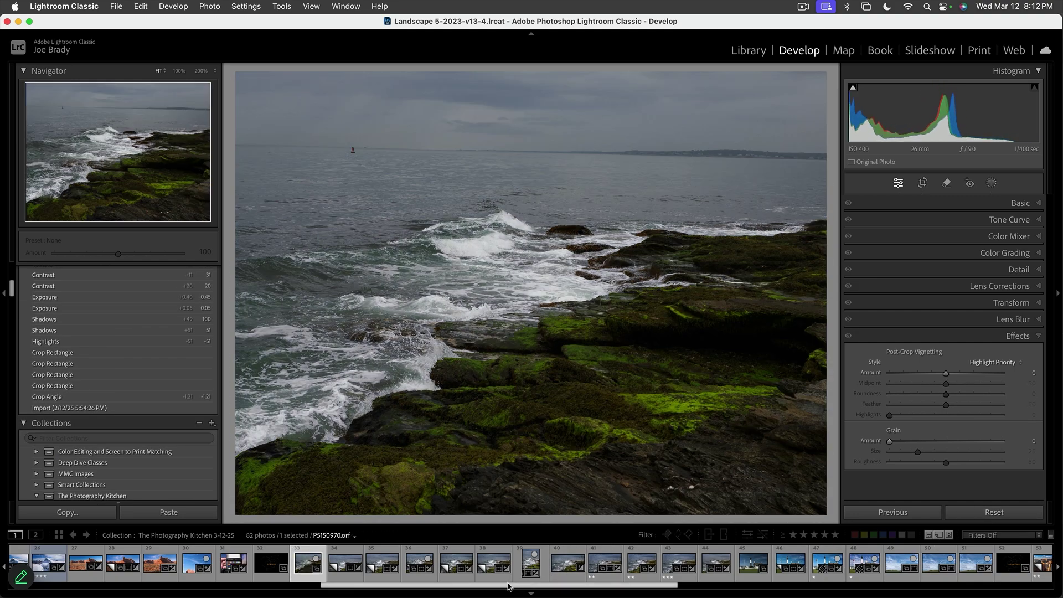
left_click(568, 566)
key("f")
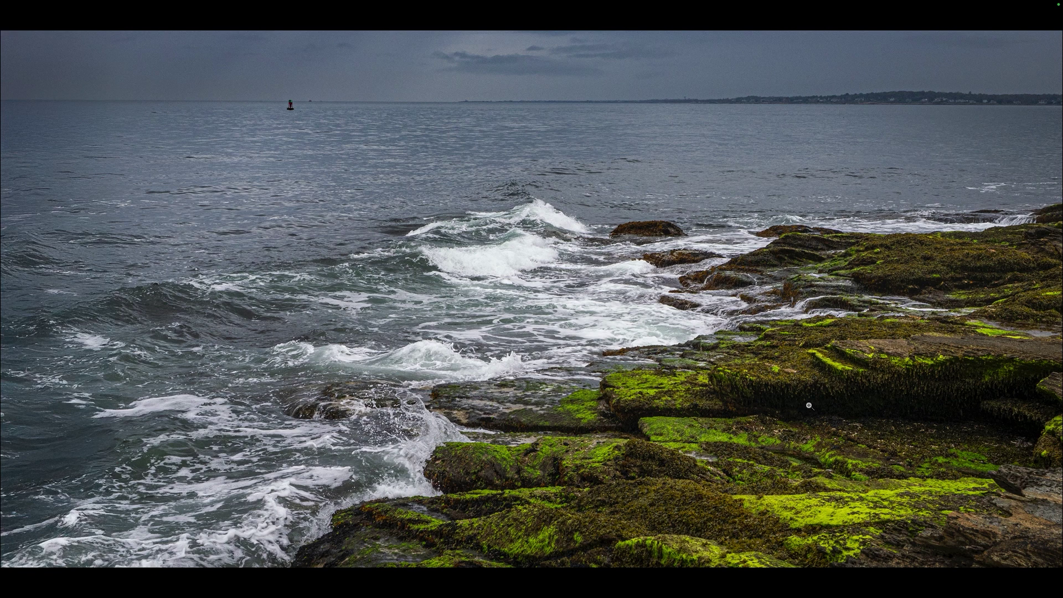
key("f")
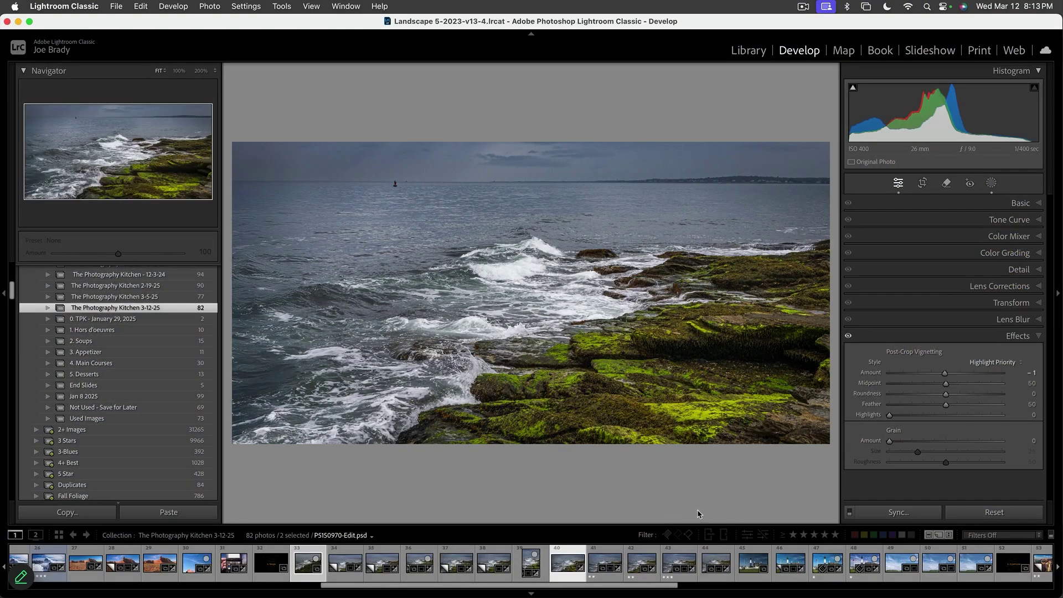
Step: Create a virtual copy of only the expanded seascape and convert the copy to black and white
left_click(577, 563)
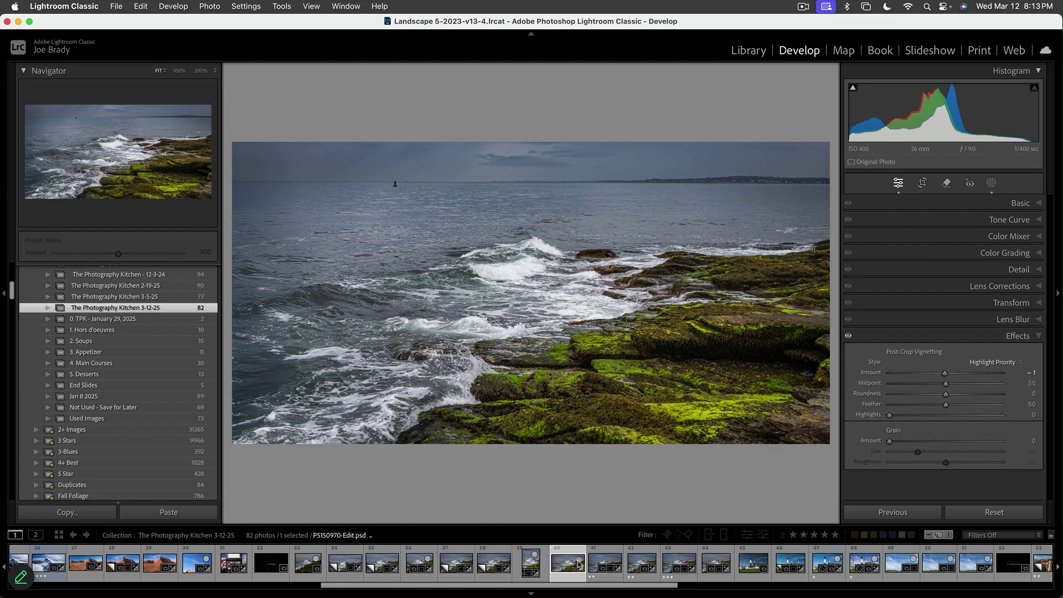
key("super+apostrophe")
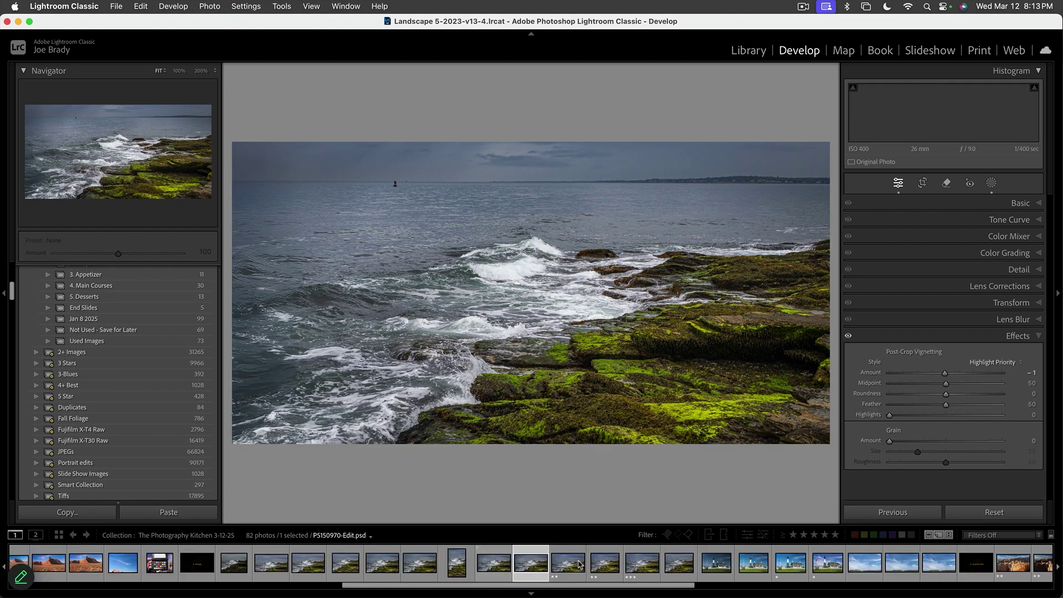
left_click(1017, 203)
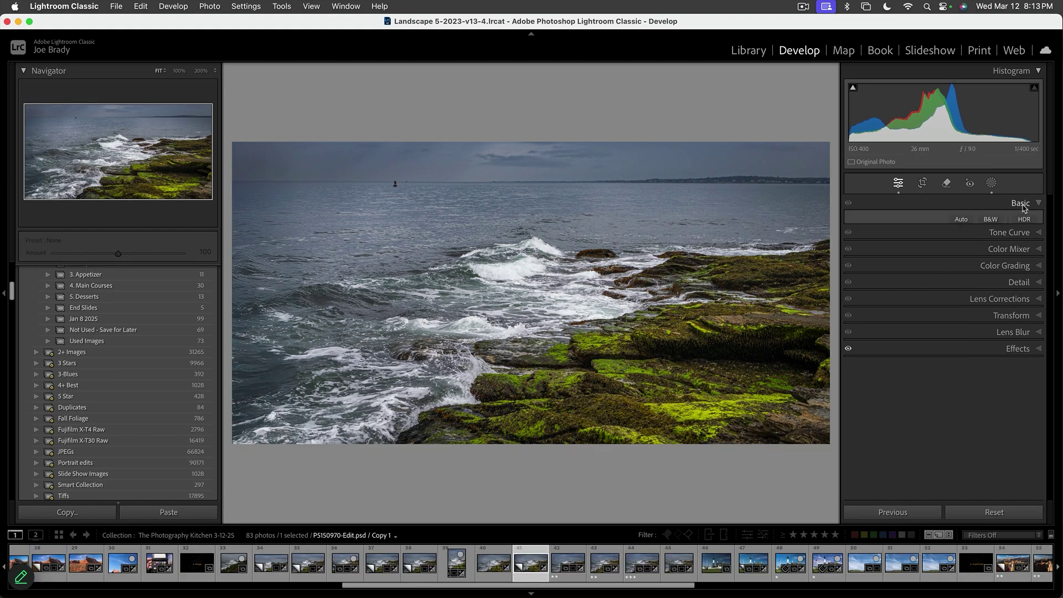
left_click(990, 220)
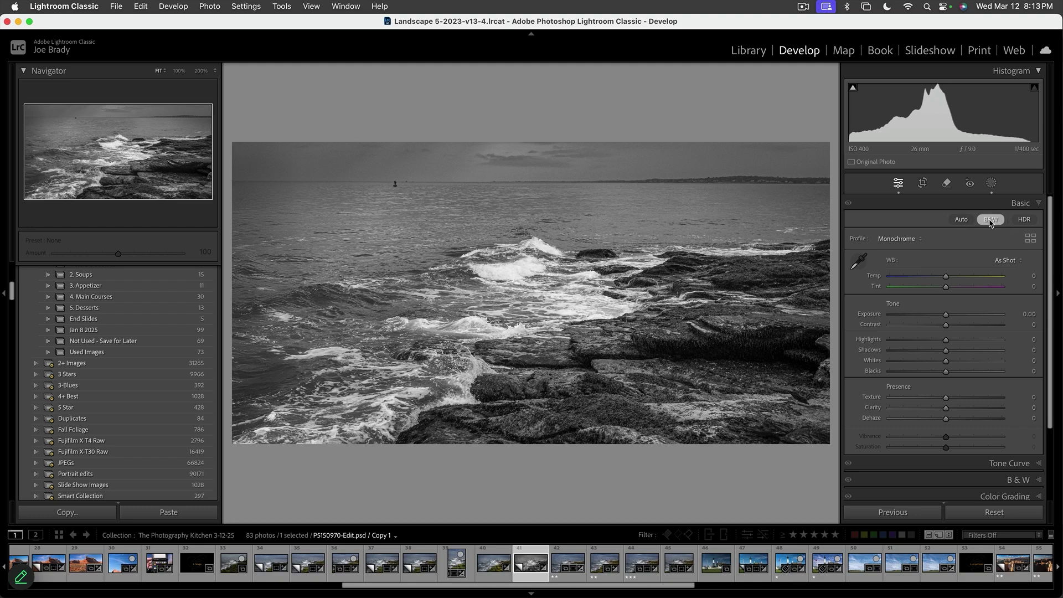
left_click(990, 220)
left_click(999, 223)
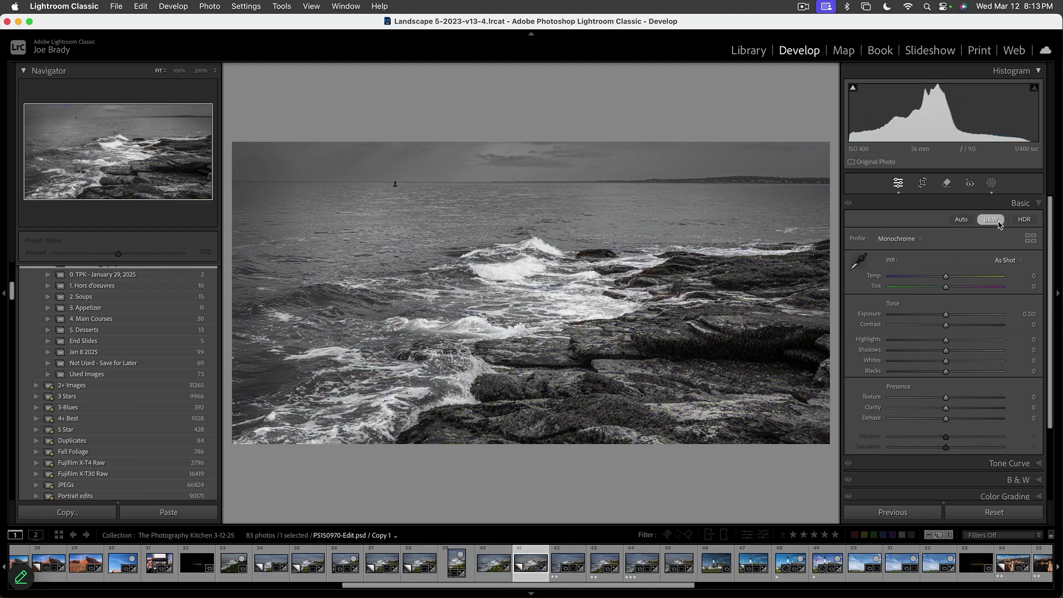
Step: Turn off the black-and-white treatment on the seascape's virtual copy and open the original seascape, PS150970-Edit.psd
left_click(999, 224)
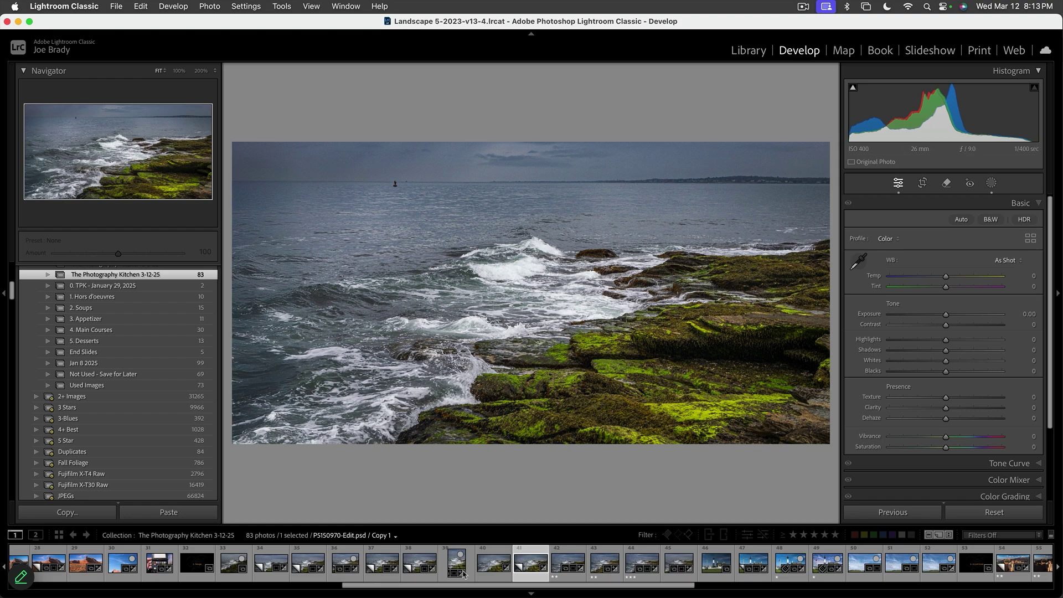
left_click(493, 563)
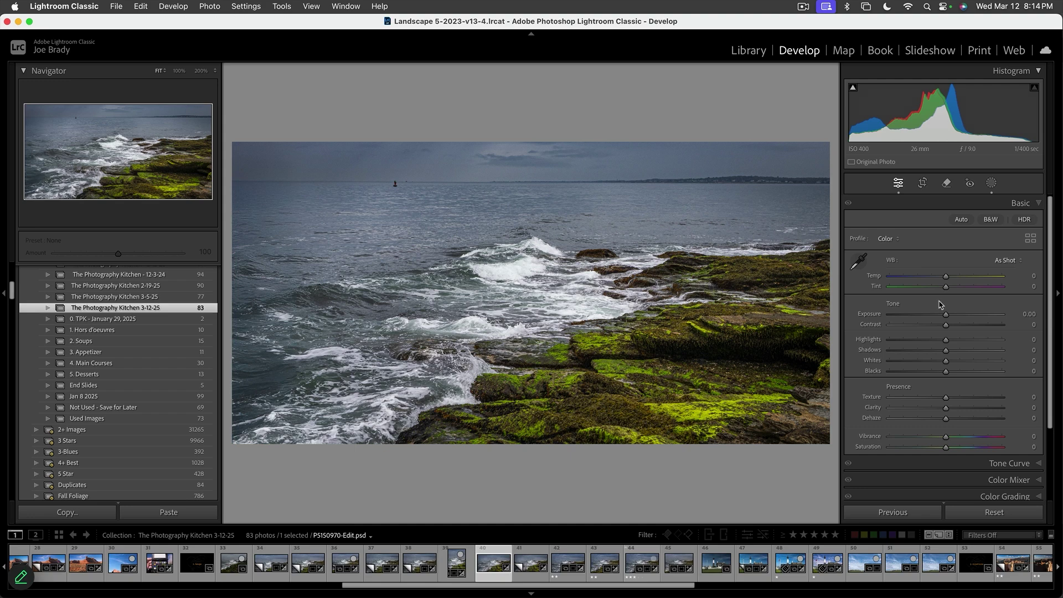
Step: Create a new brush mask and paint with a size 17 brush over the dark sky and water at the seascape's upper left
left_click(991, 184)
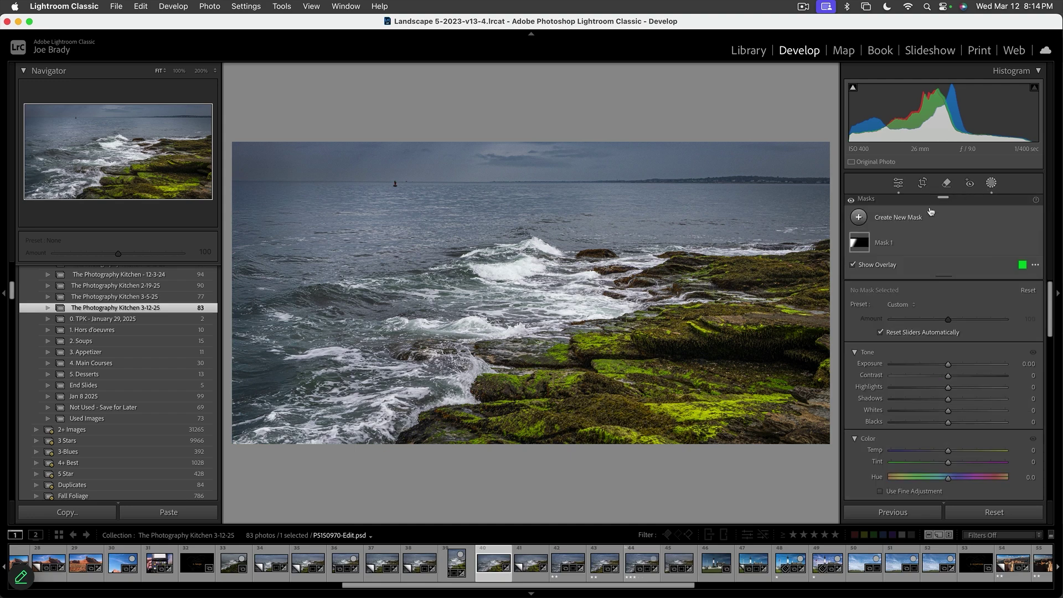
left_click(911, 219)
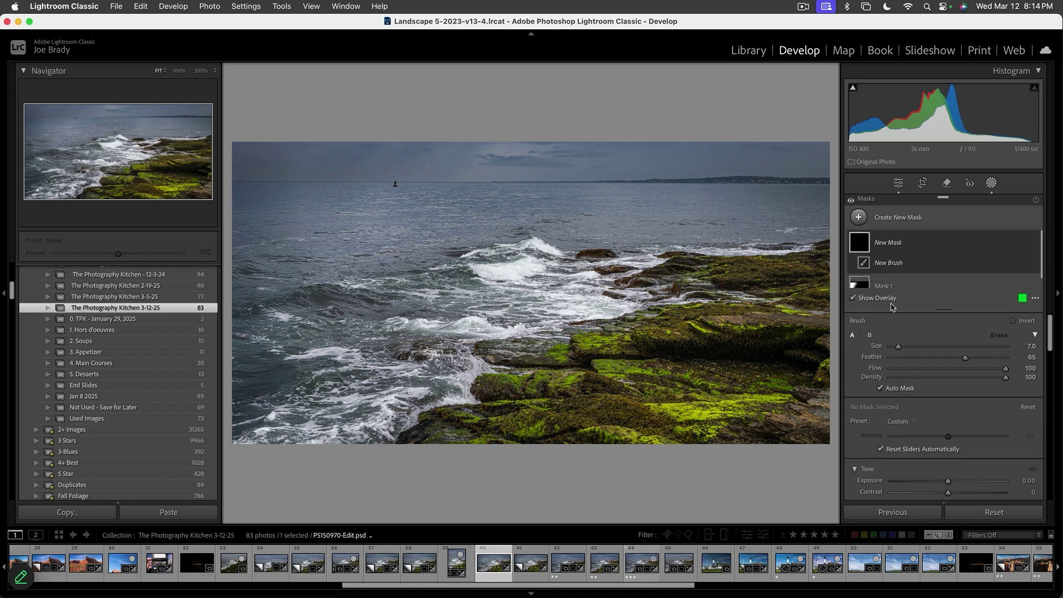
left_click(911, 318)
scroll(390, 183, "up", 5)
mouse_move(283, 188)
left_mouse_down()
mouse_move(335, 189)
mouse_move(365, 172)
mouse_move(336, 171)
mouse_move(285, 219)
left_mouse_up()
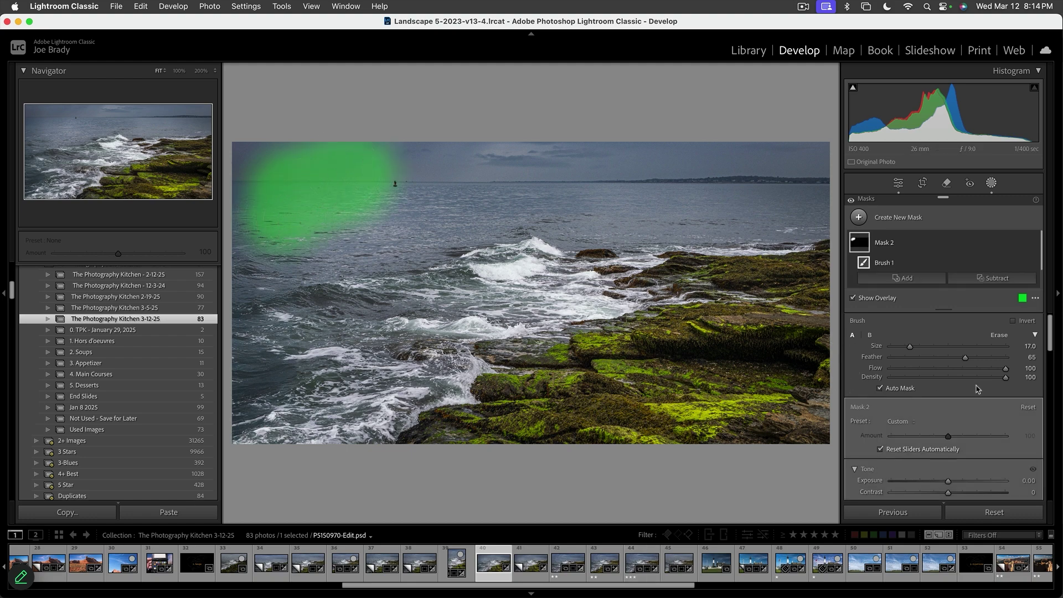
Step: Set the brush mask's Exposure to 0.09 and Highlights to 13
scroll(978, 388, "down", 4)
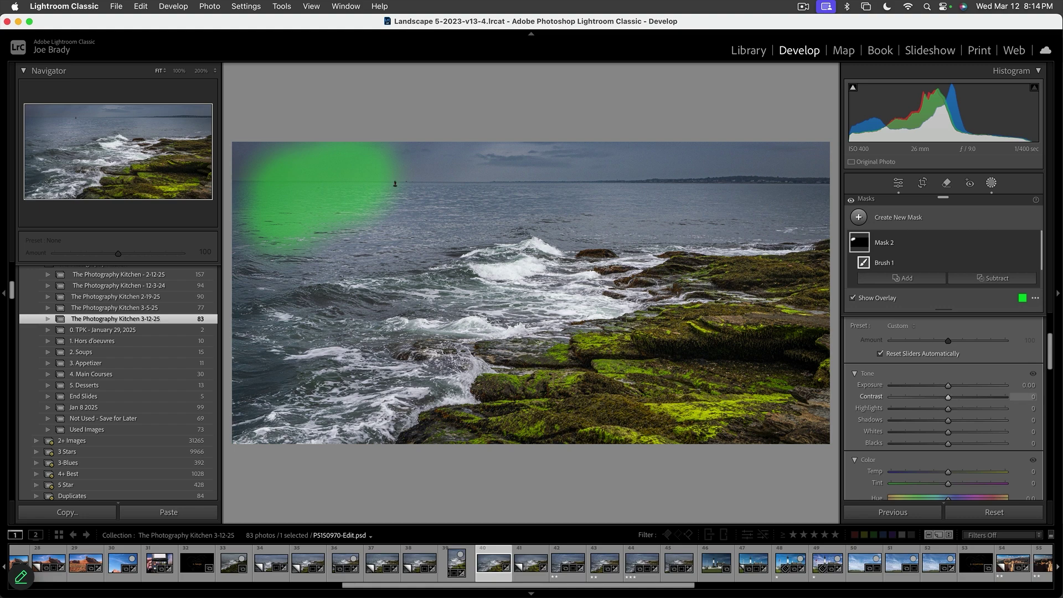
left_click_drag(948, 389, 950, 389)
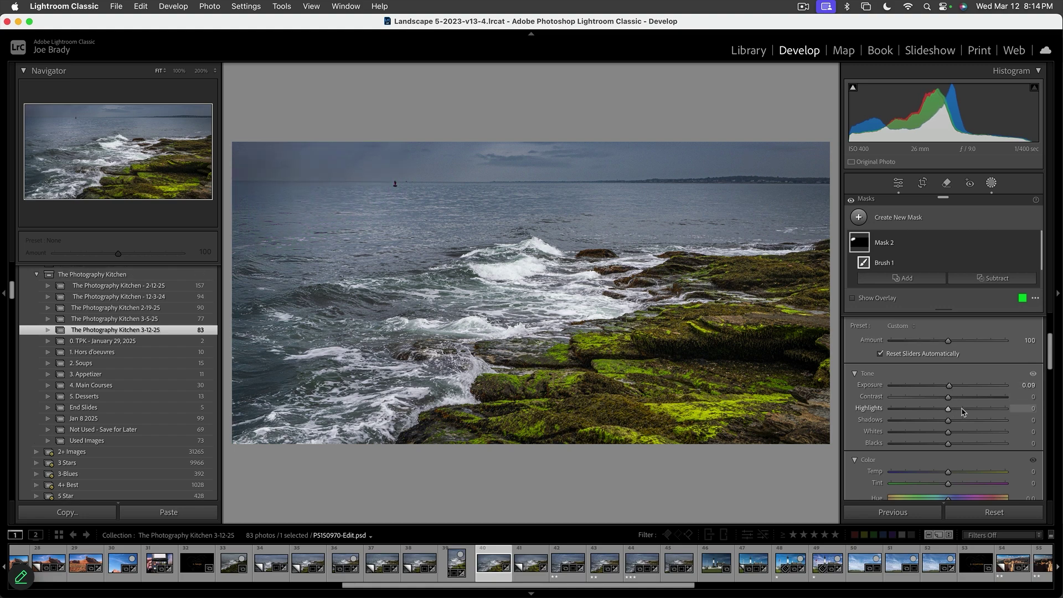
left_click_drag(952, 411, 954, 412)
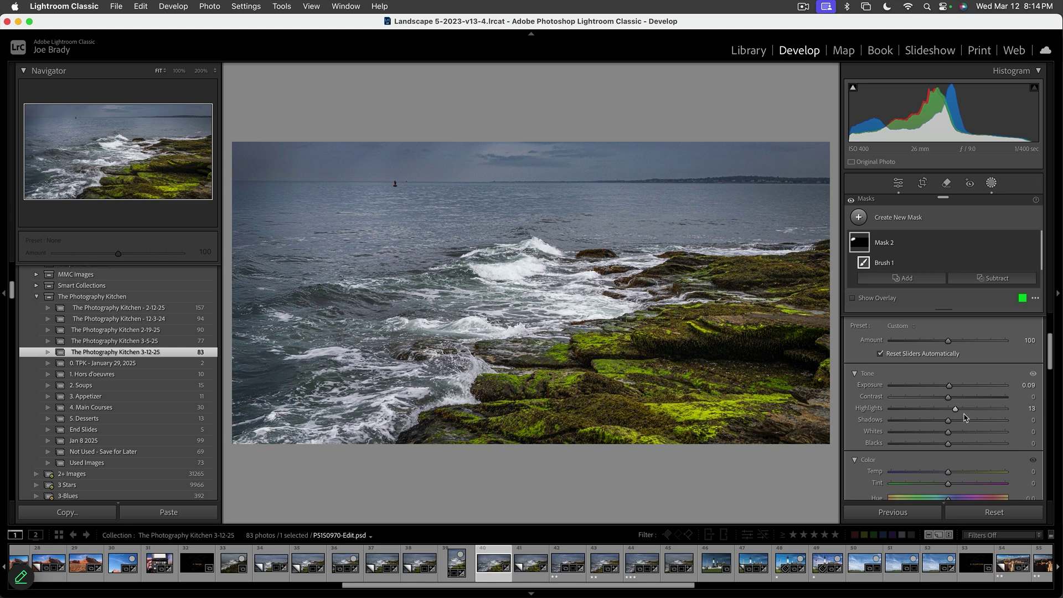
Step: Preview the seascape full screen and give it a three-star rating
key("f")
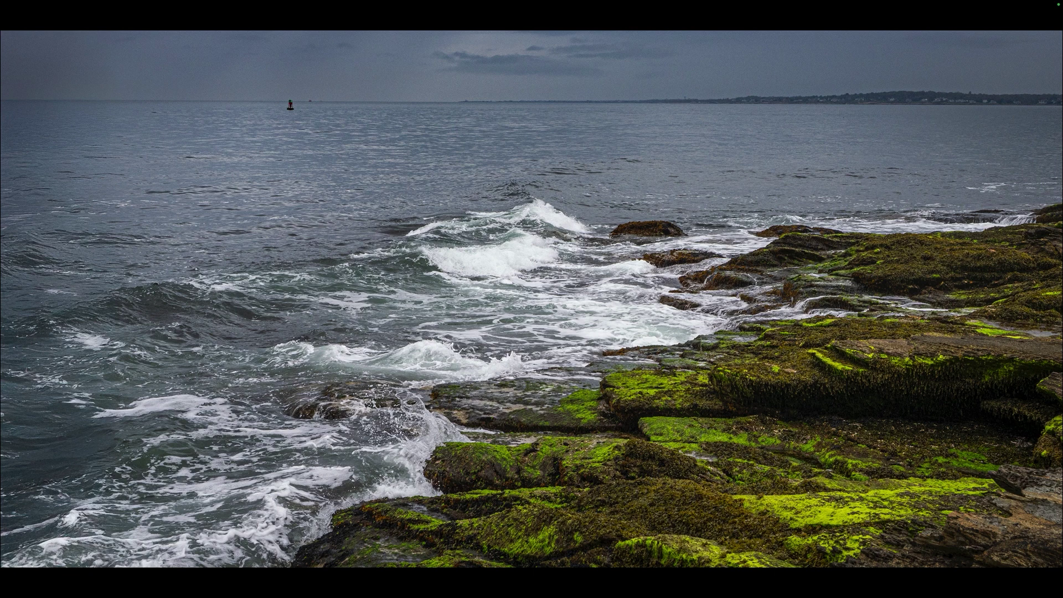
key("f")
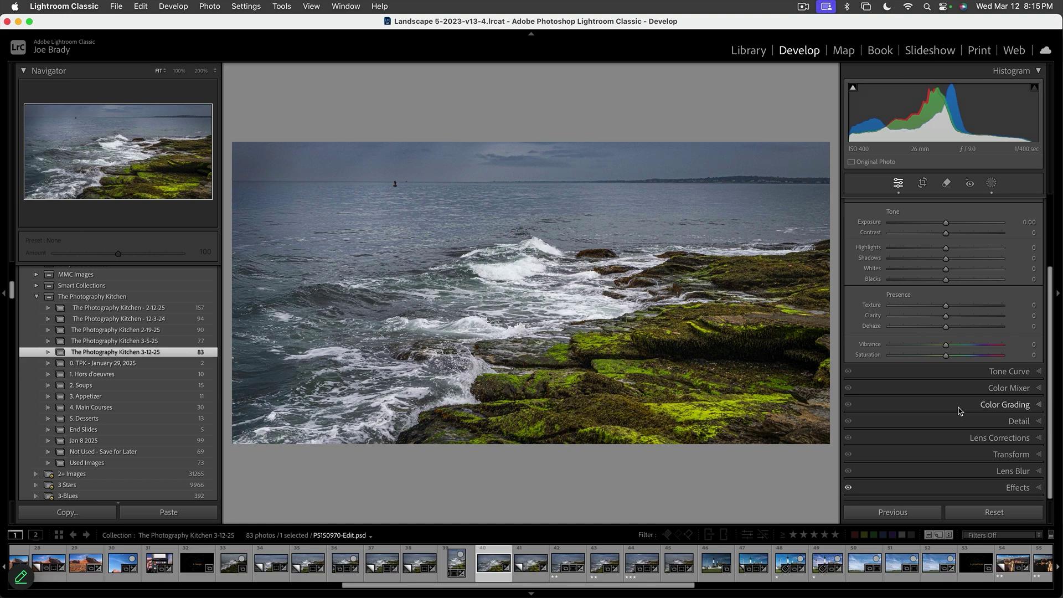
key("3")
Step: Open the street photo untitled shoot-3080078.ORF from the collection for editing
scroll(875, 559, "right", 10)
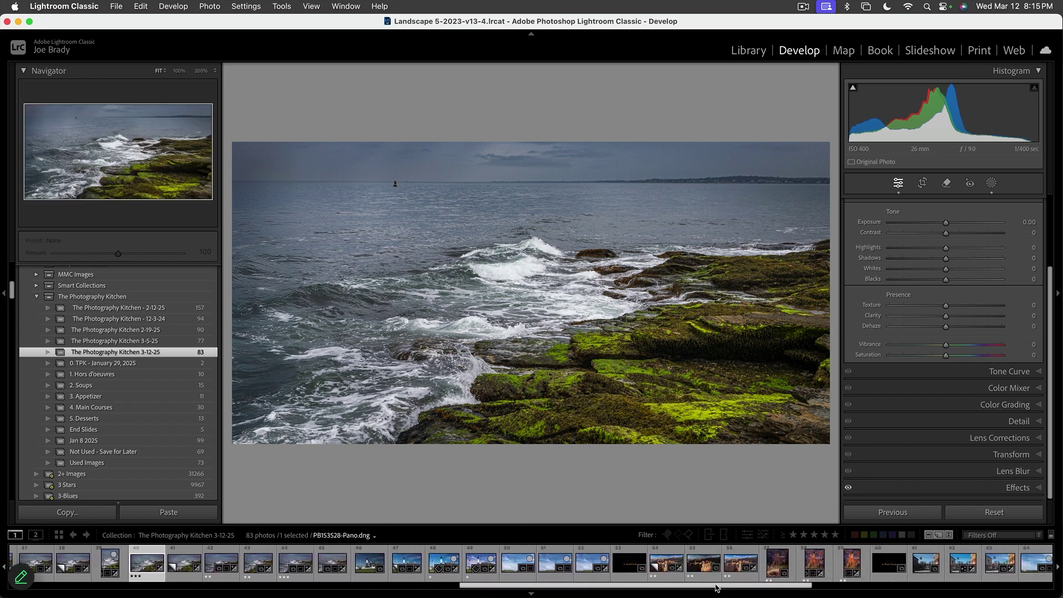
left_click_drag(718, 583, 827, 583)
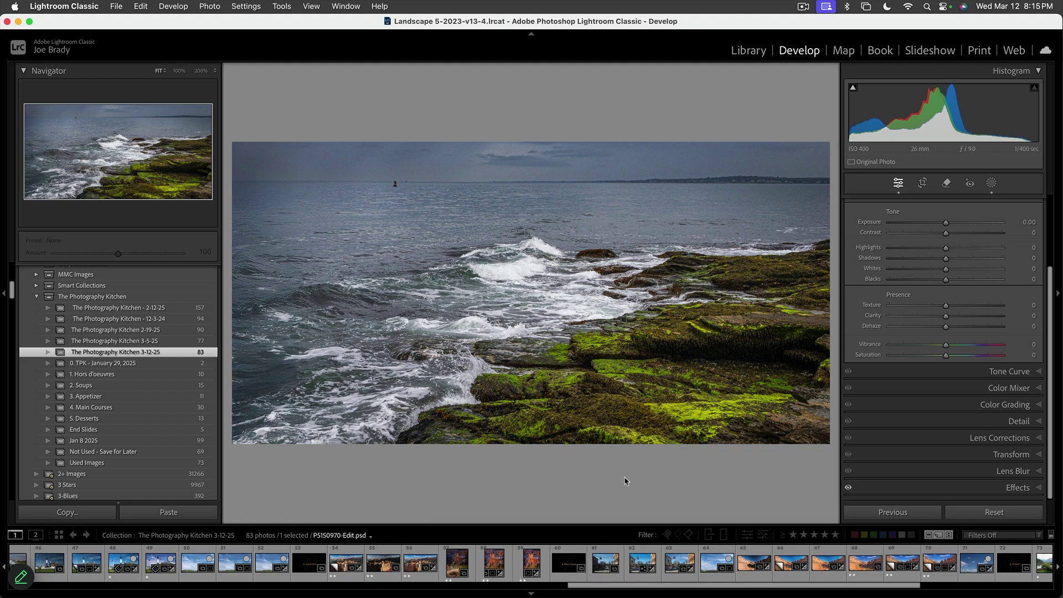
left_click(603, 563)
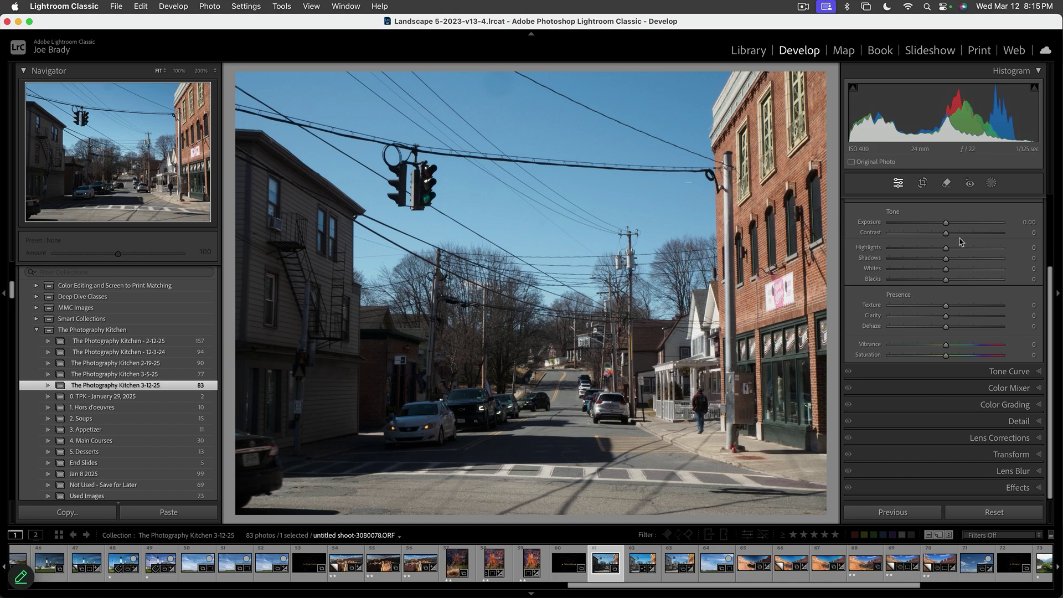
Step: Apply the Adaptive Color profile to the street photo
left_click(1052, 231)
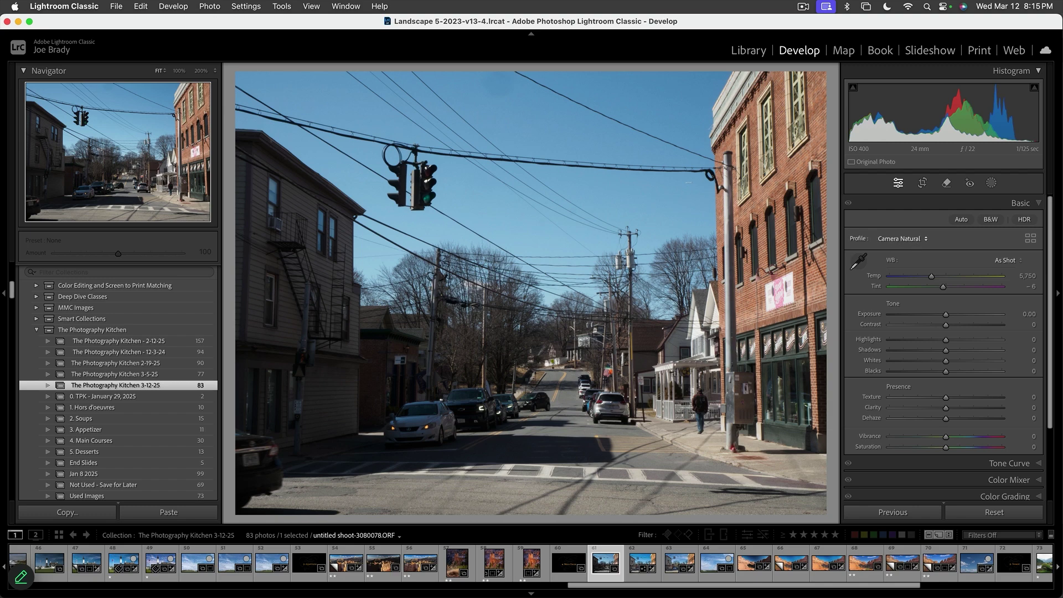
left_click(910, 241)
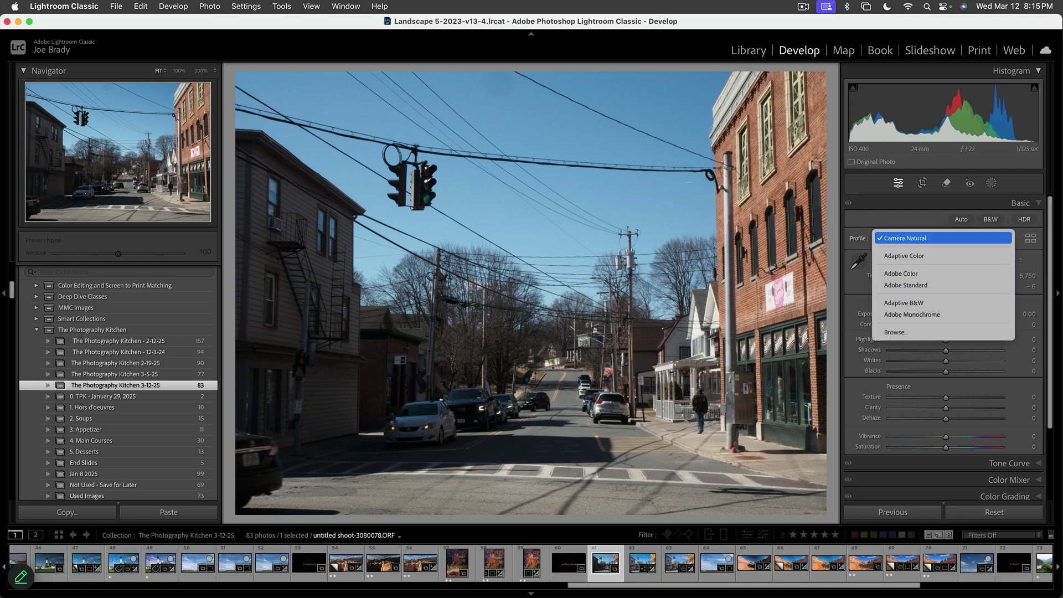
left_click(914, 258)
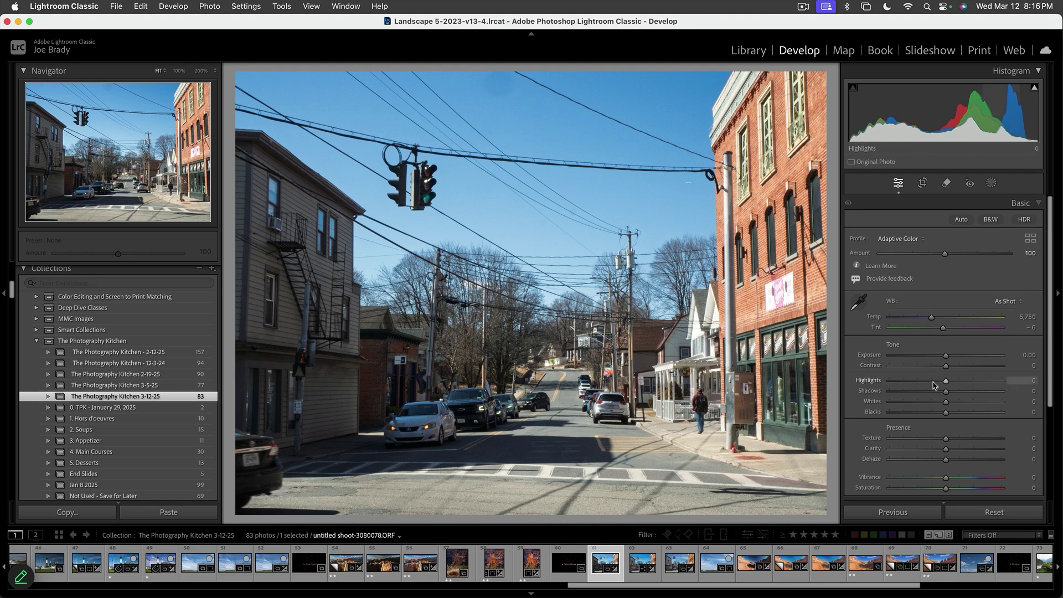
Step: Set Highlights to −33, Shadows to +58, Texture to +28, Clarity to +16, Vibrance to +1 and Saturation to +12
left_click_drag(934, 386, 977, 394)
scroll(964, 432, "down", 3)
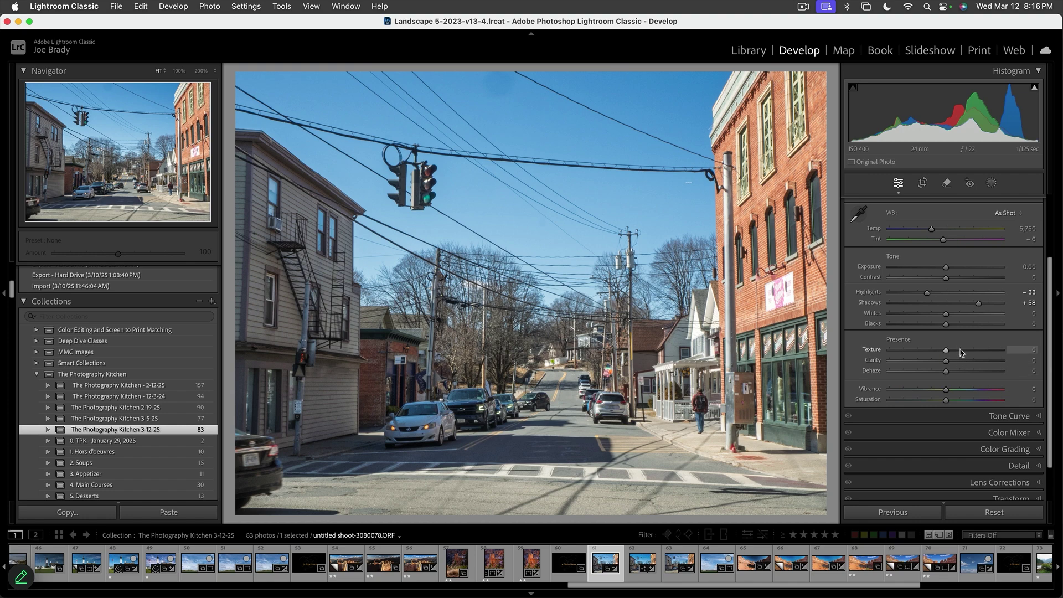
left_click_drag(945, 360, 945, 389)
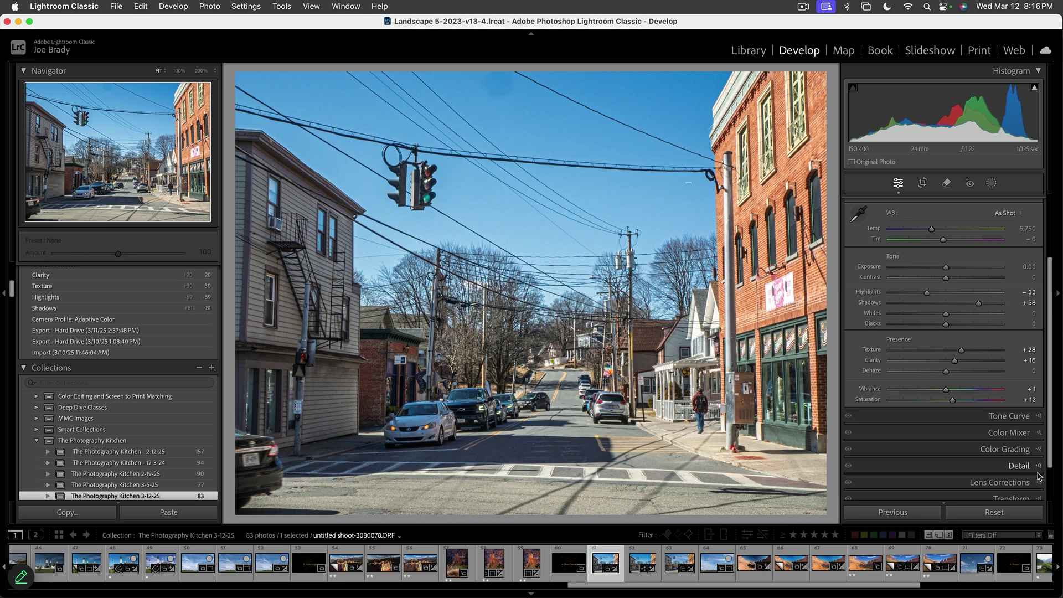
Step: Try a Vertical transform of −9 on the street photo and reset it to the default
scroll(1038, 479, "down", 3)
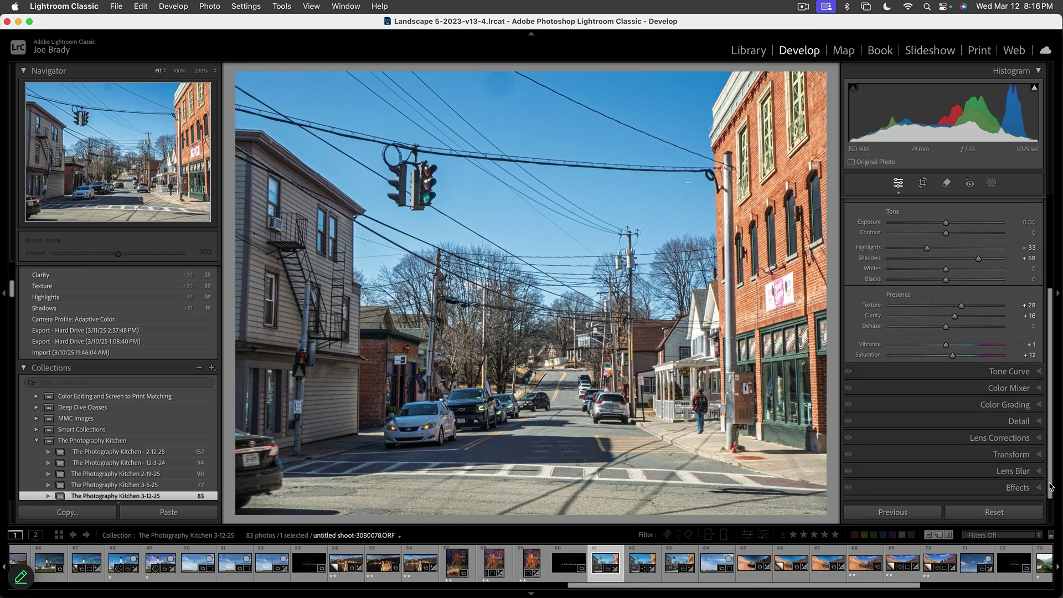
left_click(1025, 455)
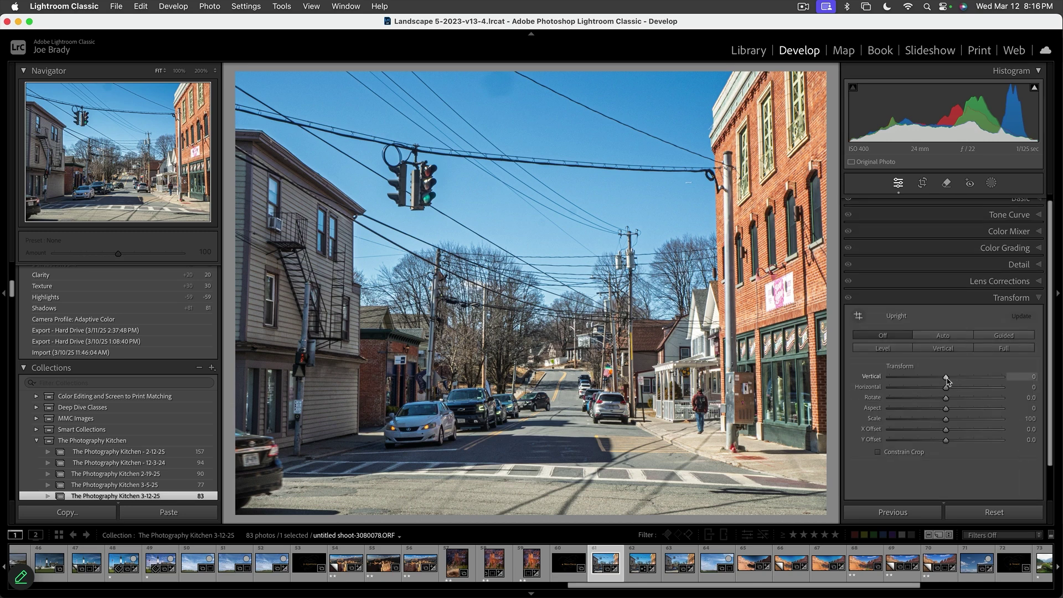
left_click_drag(947, 381, 940, 381)
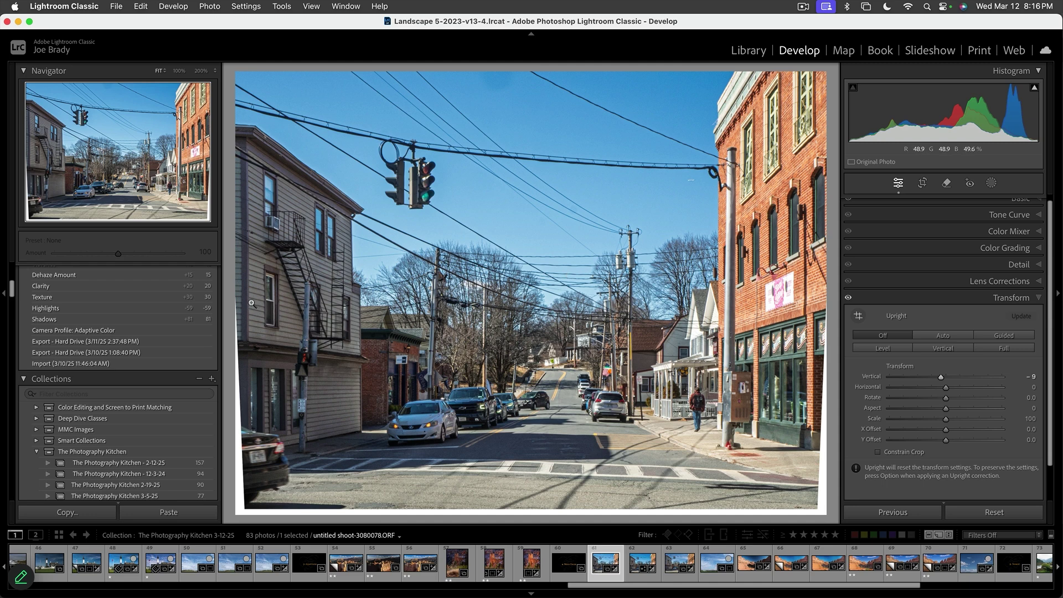
double_click(941, 379)
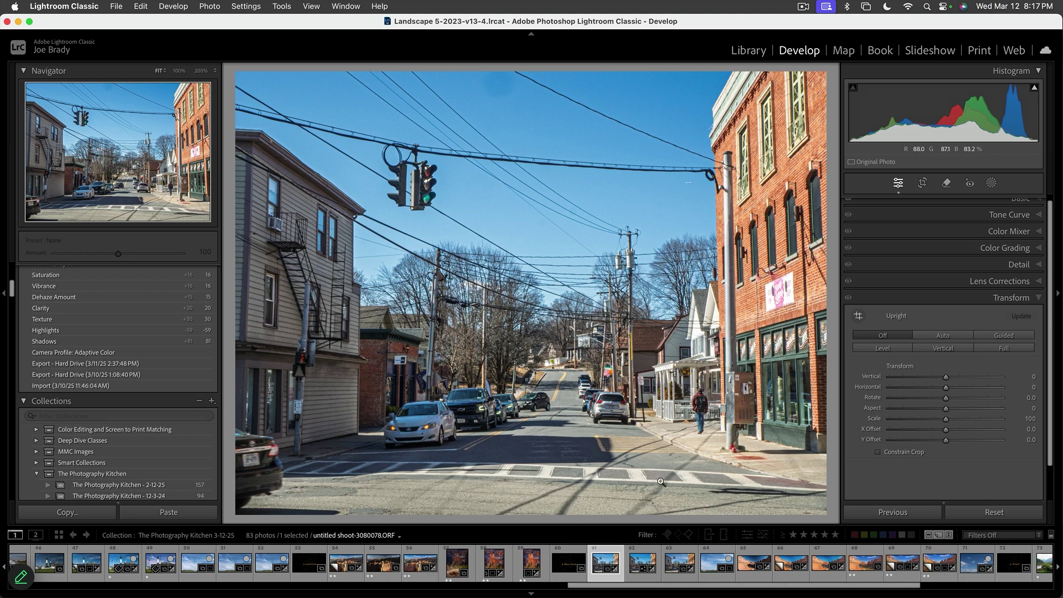
Step: Create a virtual copy of the edited street photo, reset the original, and open the copy in Photoshop
key("super+apostrophe")
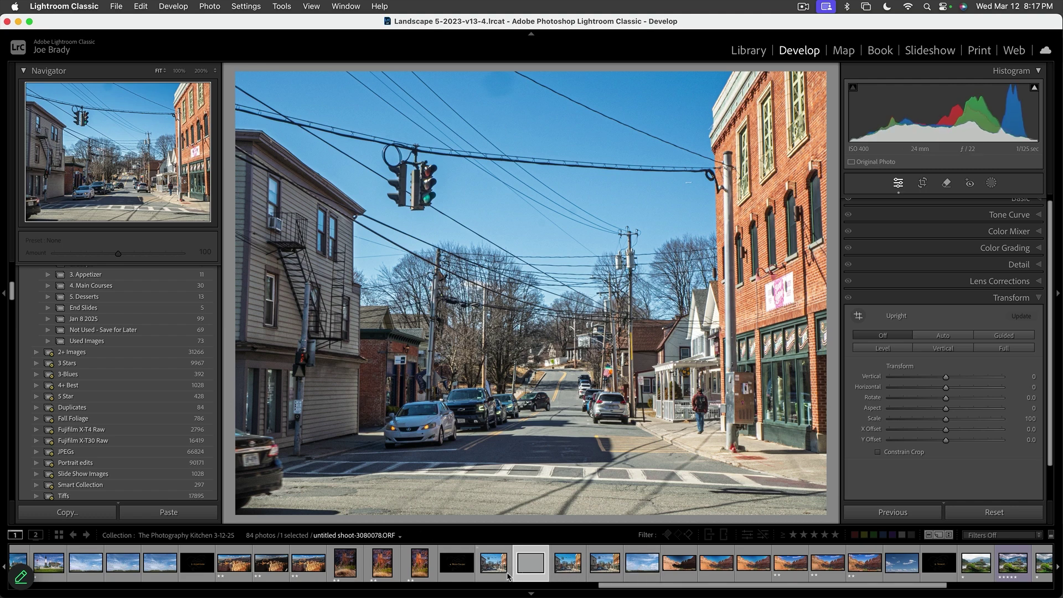
key("Left")
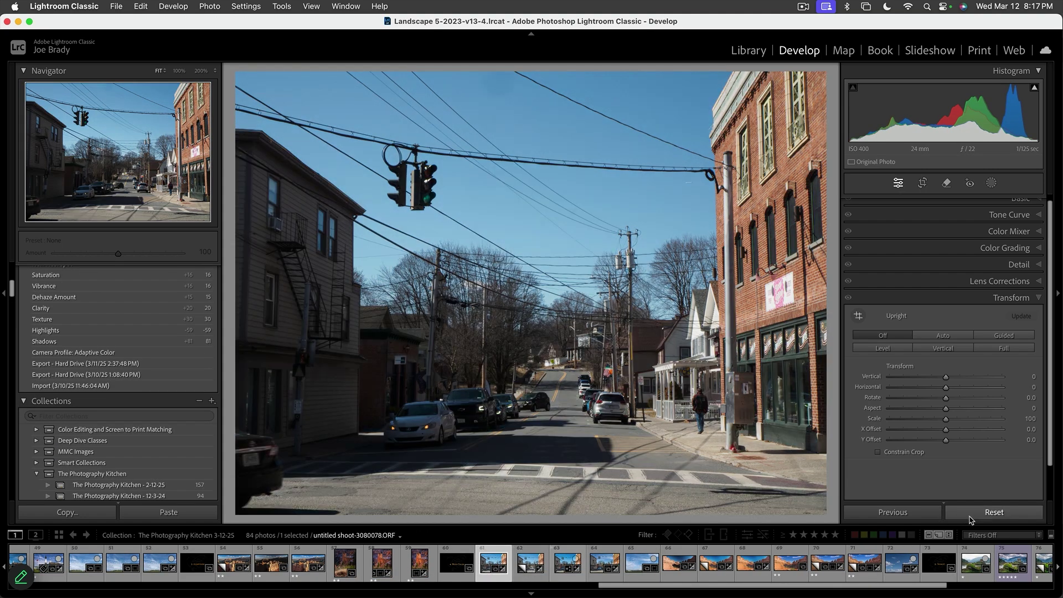
key("Right")
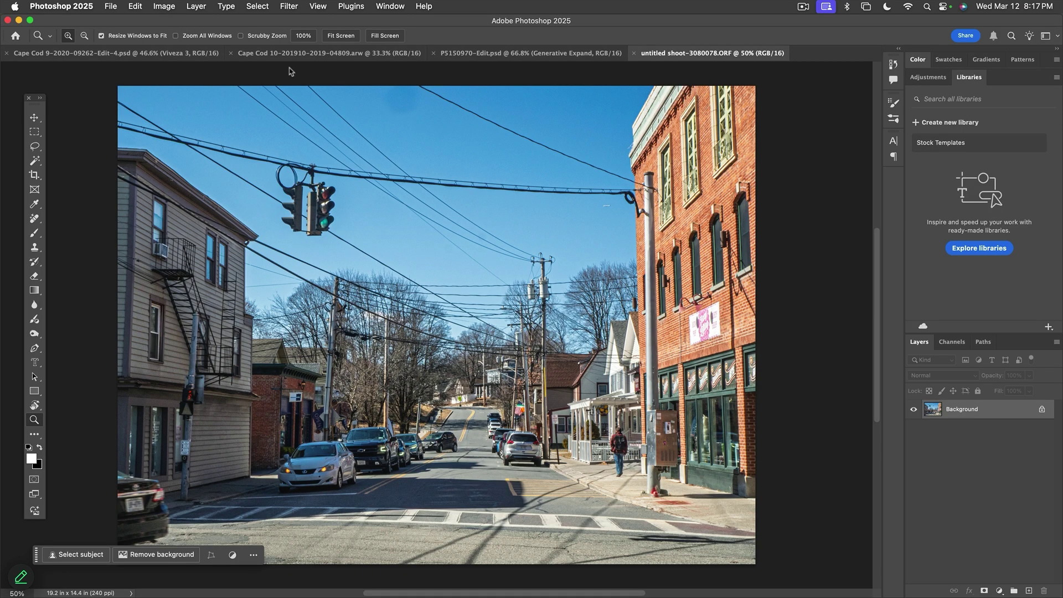
Step: Lasso the dark dust spot at the sky's upper edge and add the small white mark beside the brick building to the selection
left_click_drag(359, 193, 411, 197)
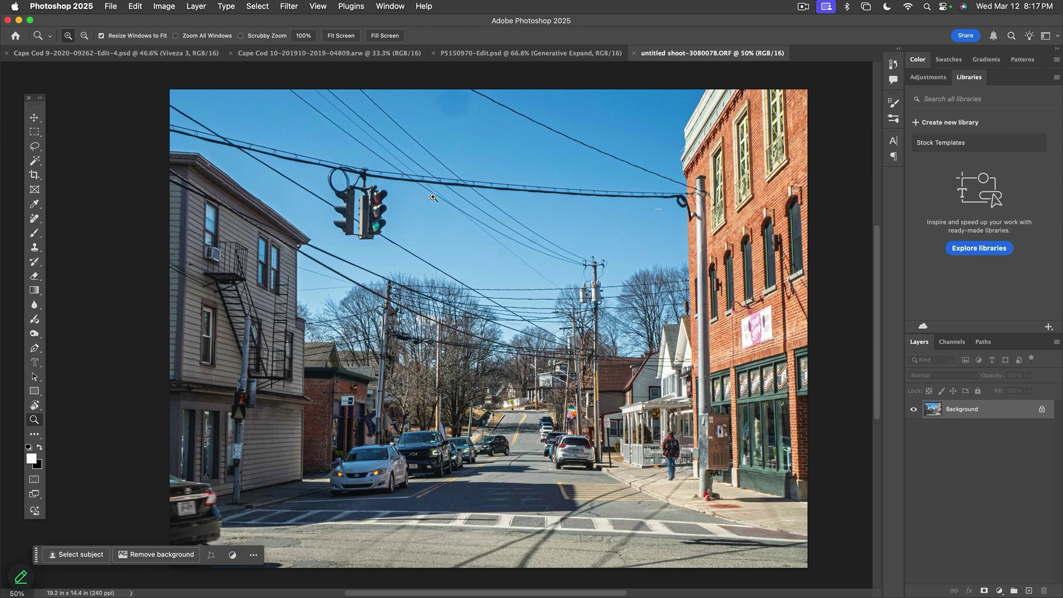
key("l")
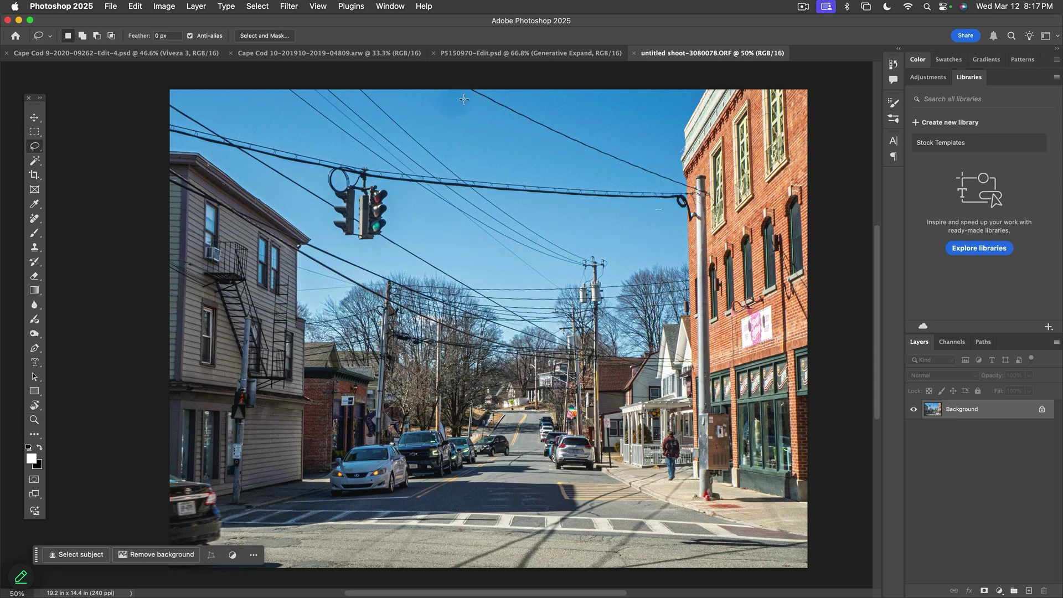
mouse_move(451, 83)
left_mouse_down()
mouse_move(465, 112)
mouse_move(428, 108)
mouse_move(434, 89)
mouse_move(471, 119)
mouse_move(445, 113)
left_mouse_up()
key("shift")
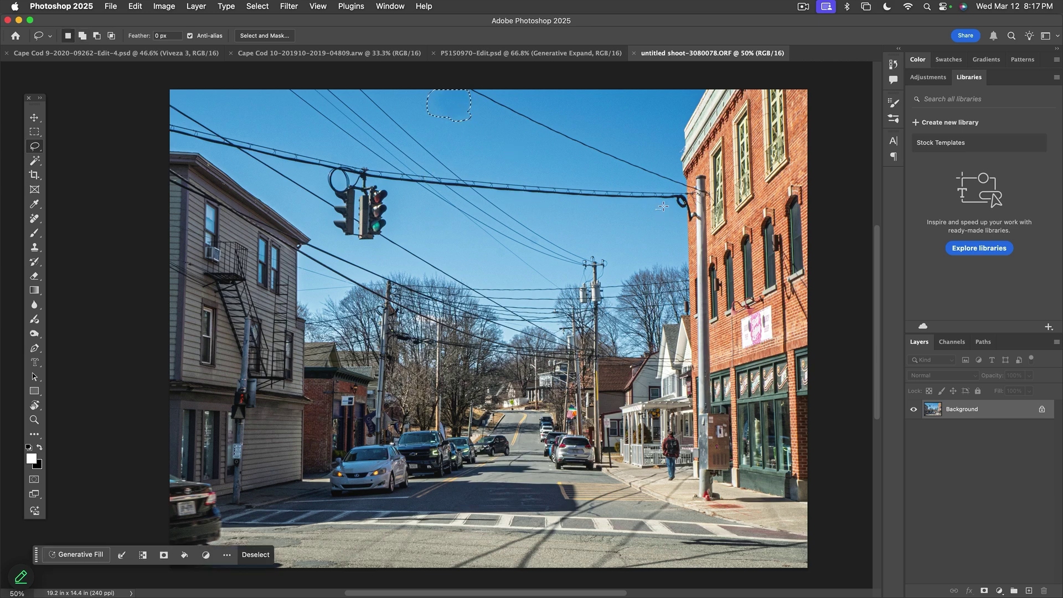
key("shift")
mouse_move(664, 206)
left_mouse_down()
mouse_move(647, 211)
mouse_move(669, 208)
left_mouse_up()
Step: Fill the selected sky spots using Content-Aware with Color Adaptation at 100% opacity, and clear the selection
key("shift+BackSpace")
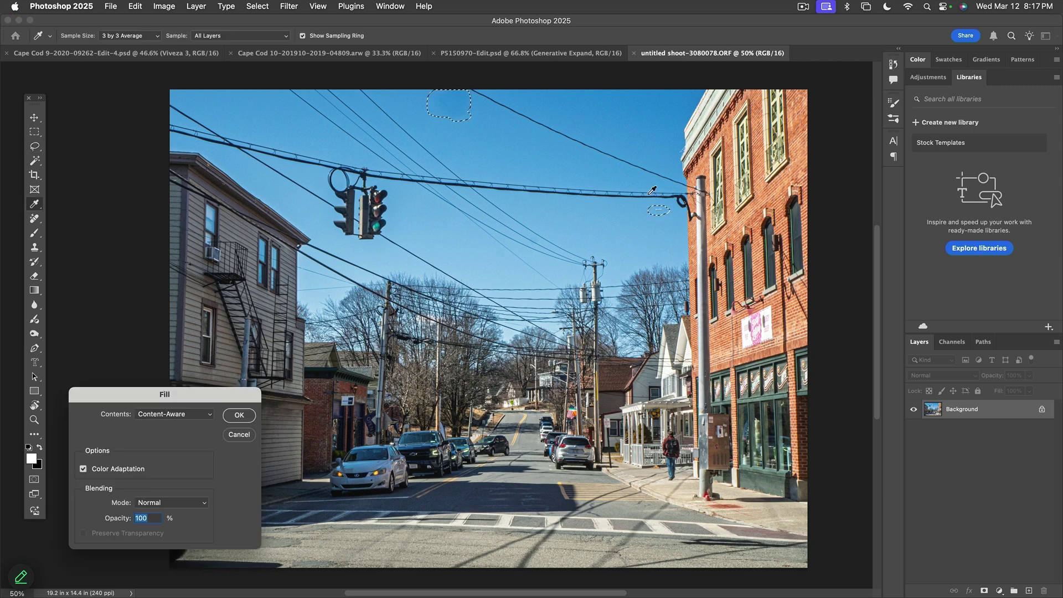
left_click(241, 416)
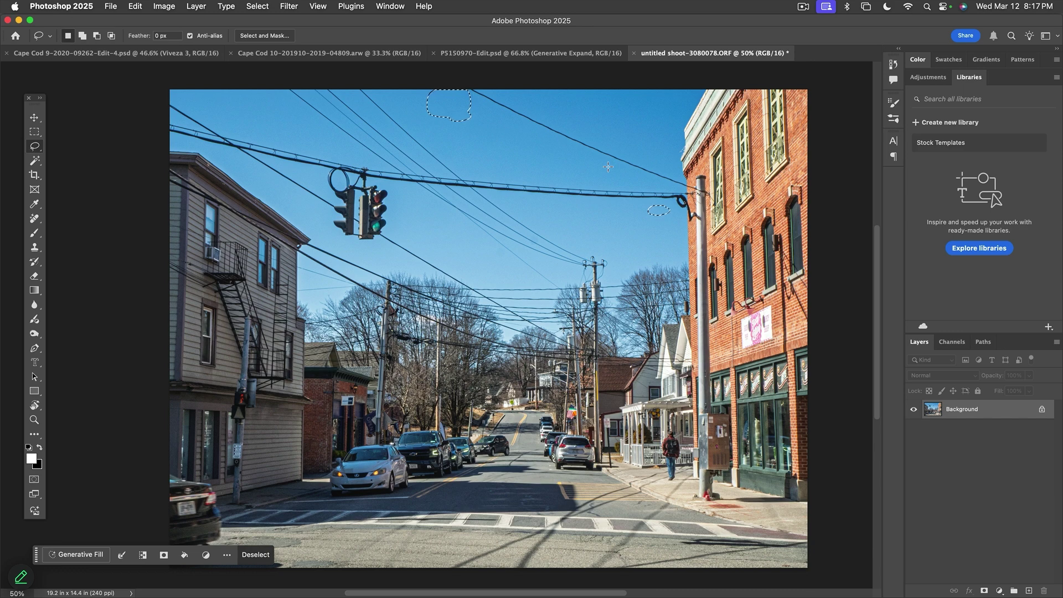
key("super+d")
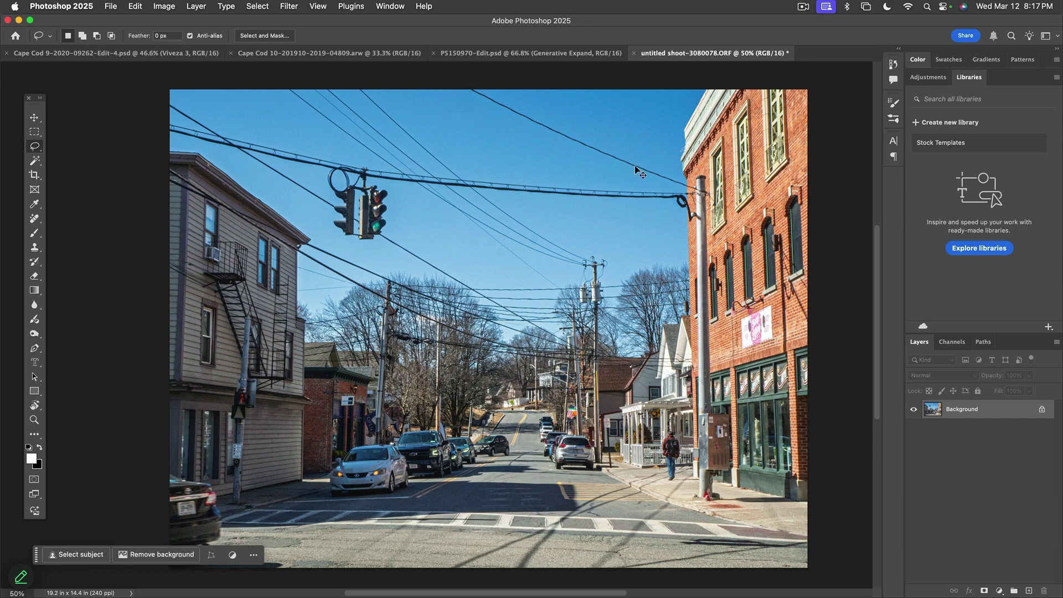
Step: Duplicate the background to a new layer and remove all wires and cables from it using the Remove tool's Find distractions
key("super+j")
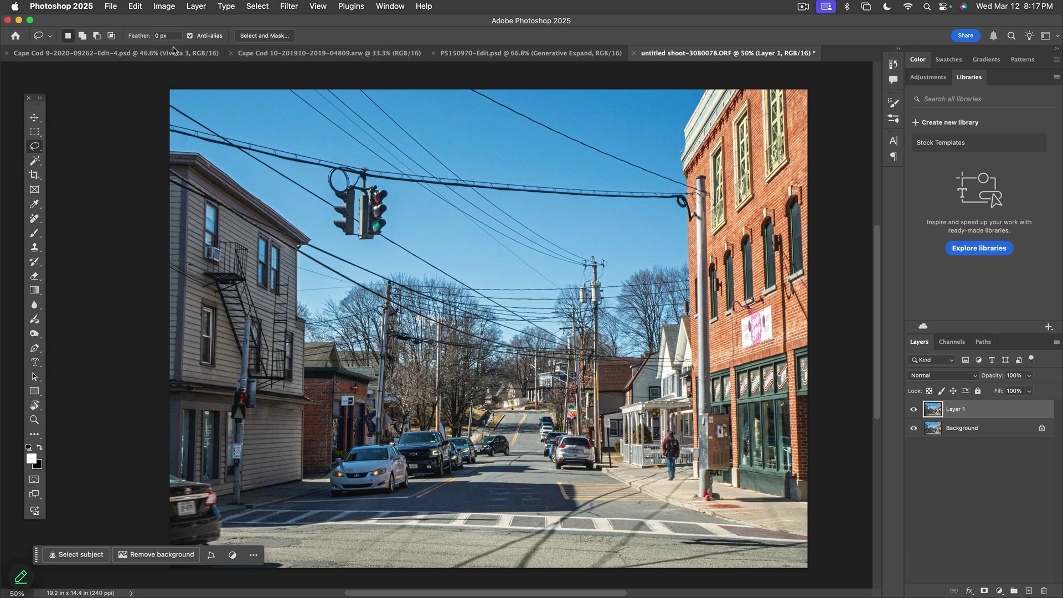
left_click(38, 221)
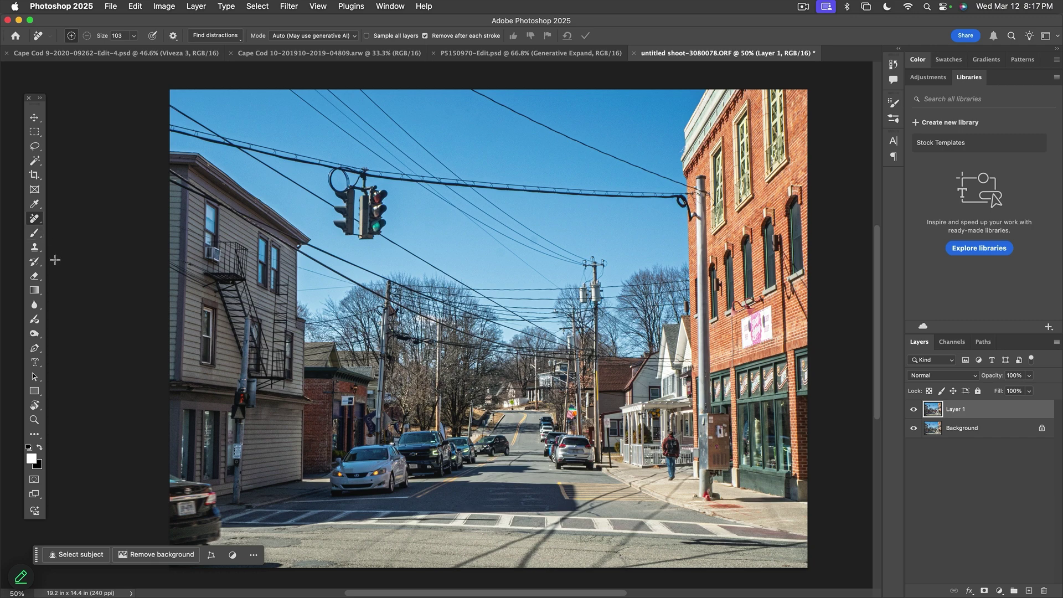
left_click(35, 205)
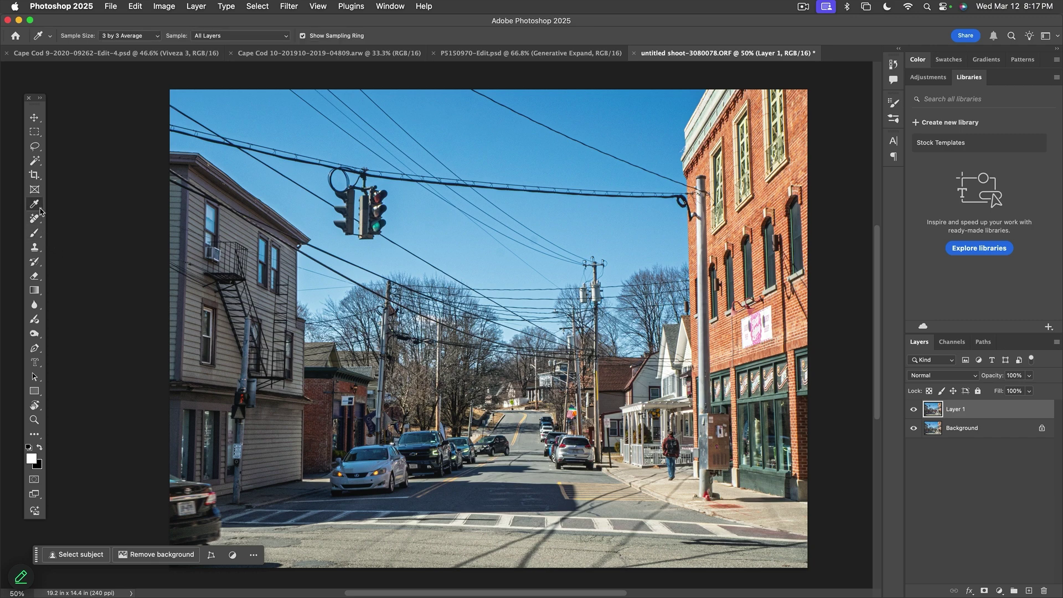
left_click(41, 211)
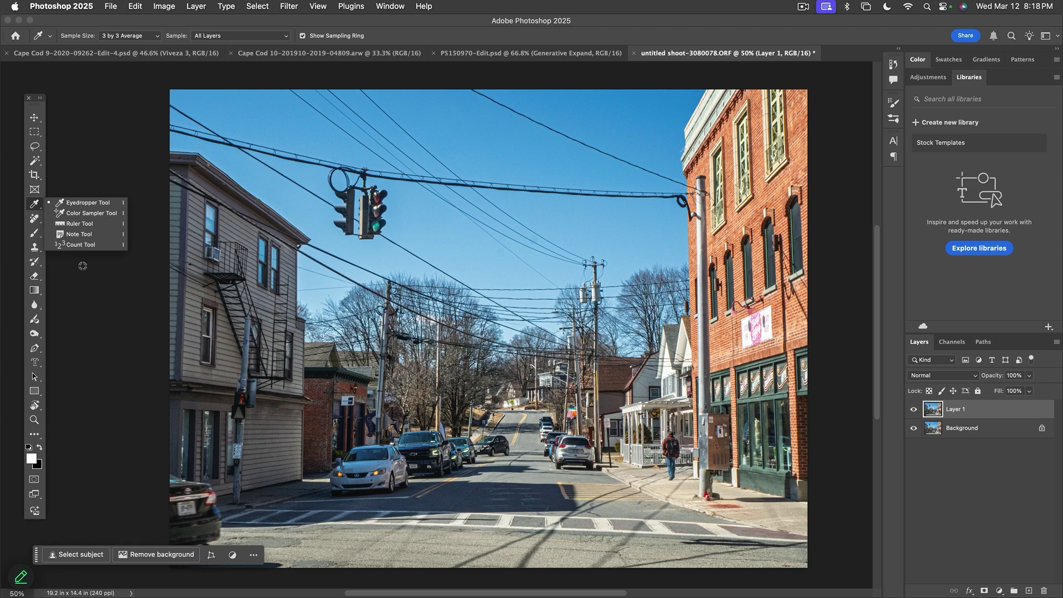
left_click(42, 222)
left_click(41, 222)
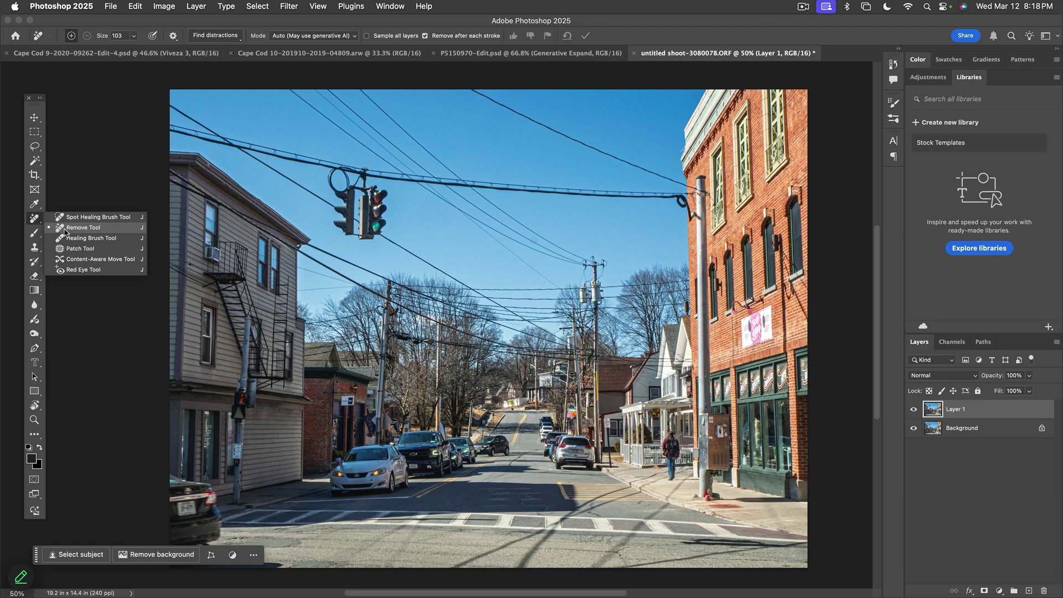
left_click(83, 227)
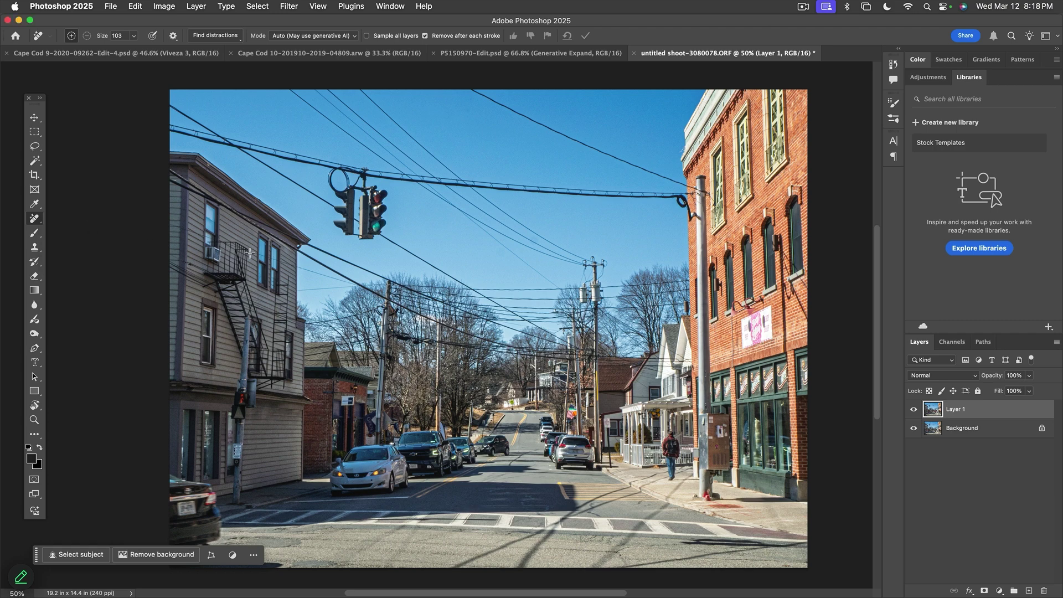
left_click(228, 37)
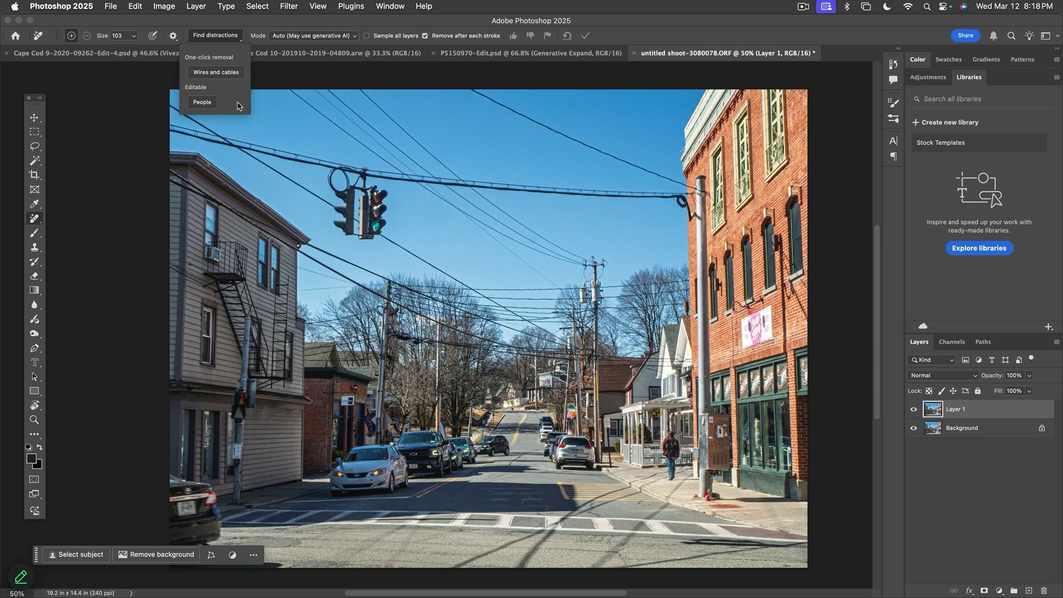
left_click(226, 72)
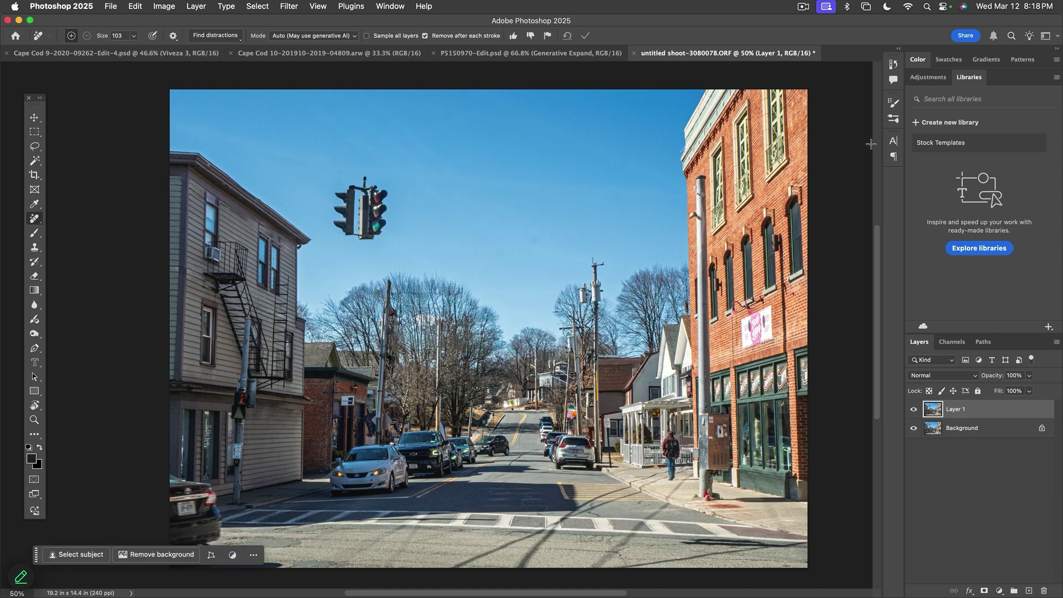
Step: Compare the street photo before and after the wire removal by toggling the visibility of Layer 1
left_click(915, 410)
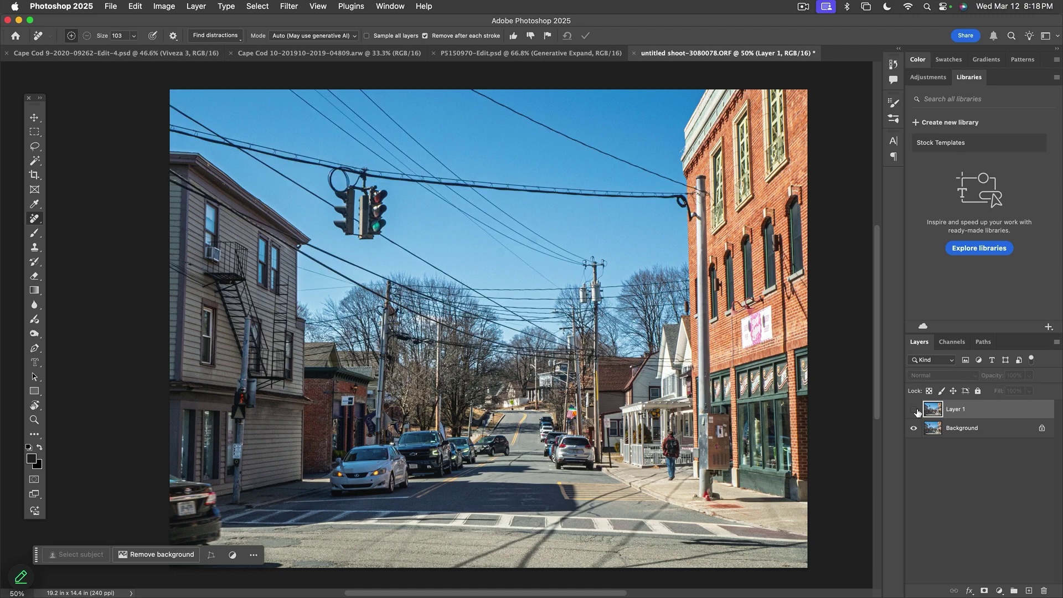
left_click(915, 410)
left_click(914, 410)
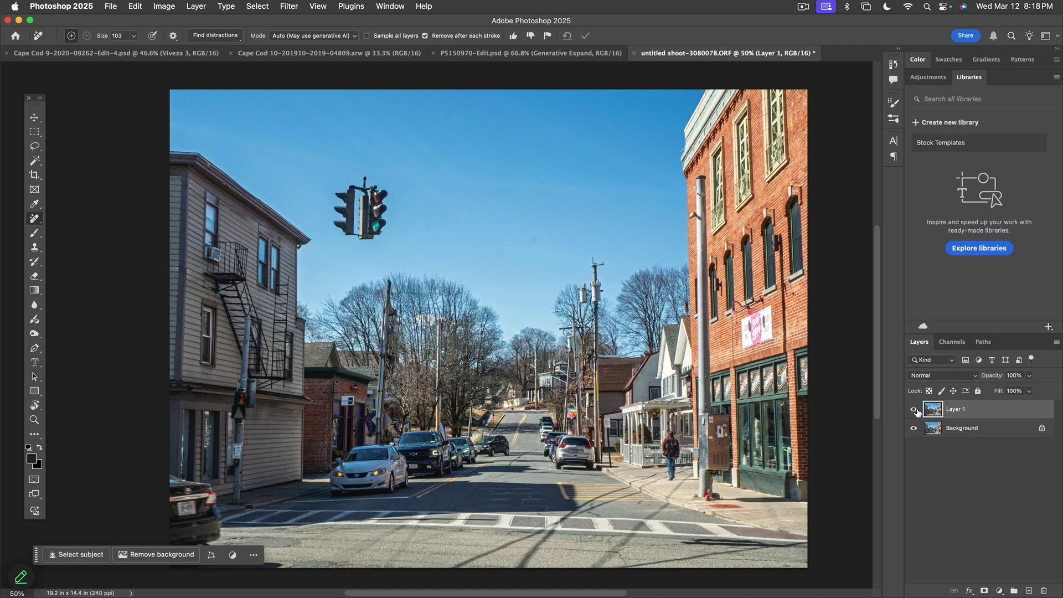
left_click(914, 410)
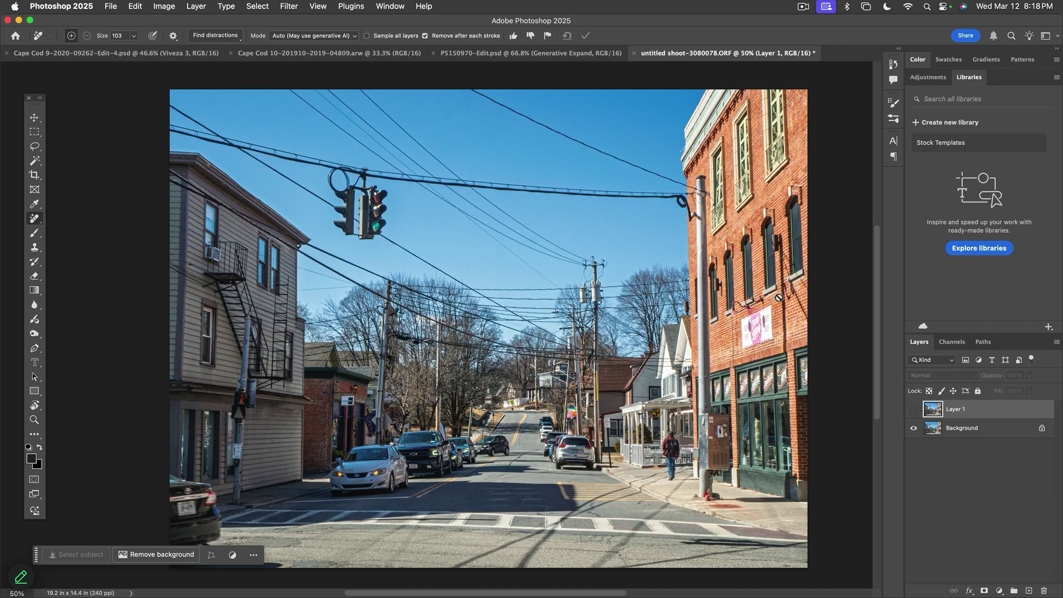
left_click(913, 410)
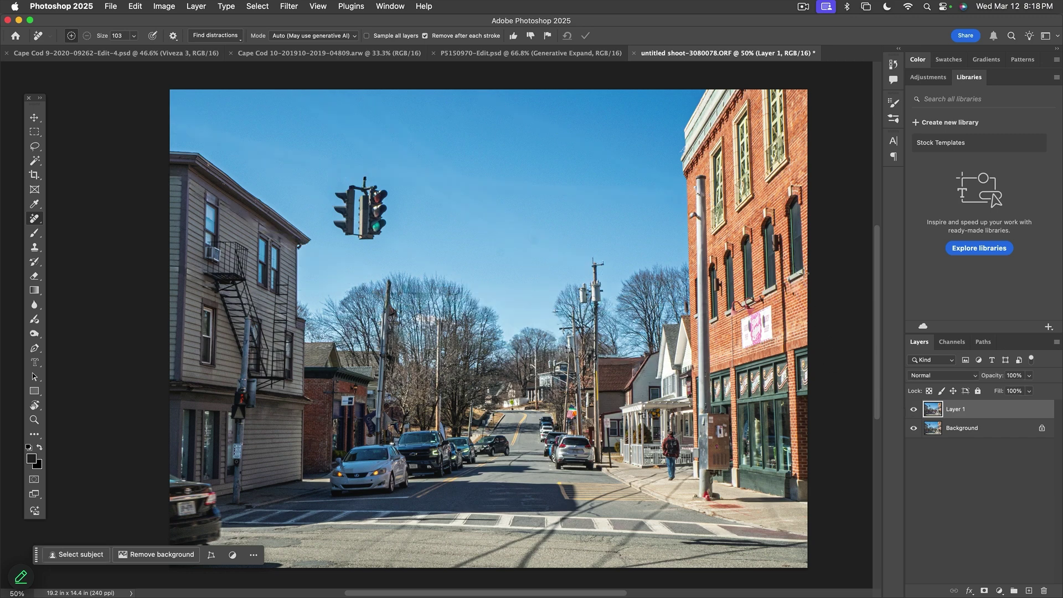
left_click(914, 410)
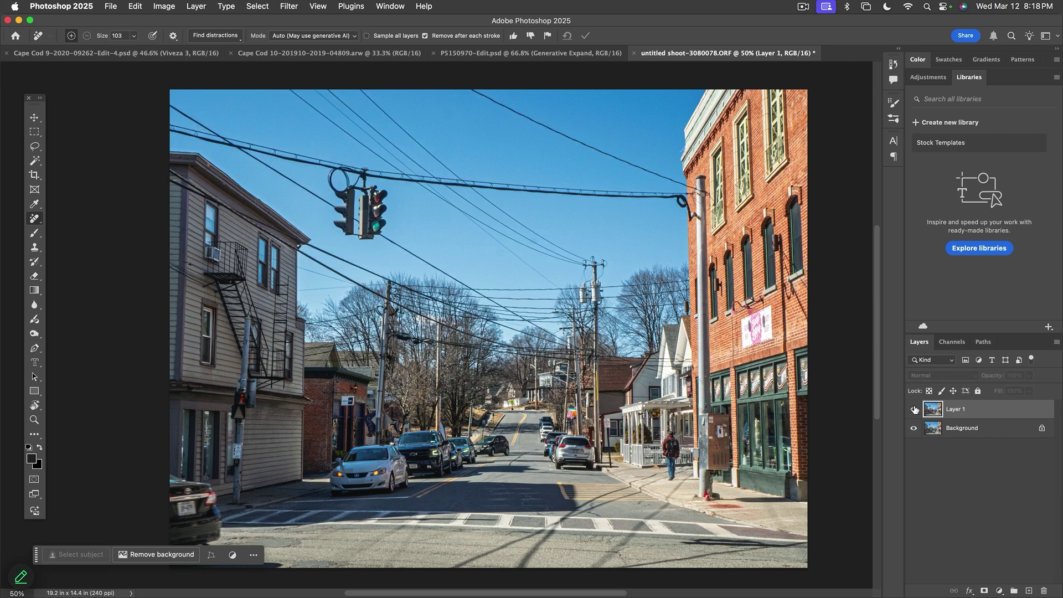
left_click(914, 410)
left_click(914, 409)
left_click(913, 409)
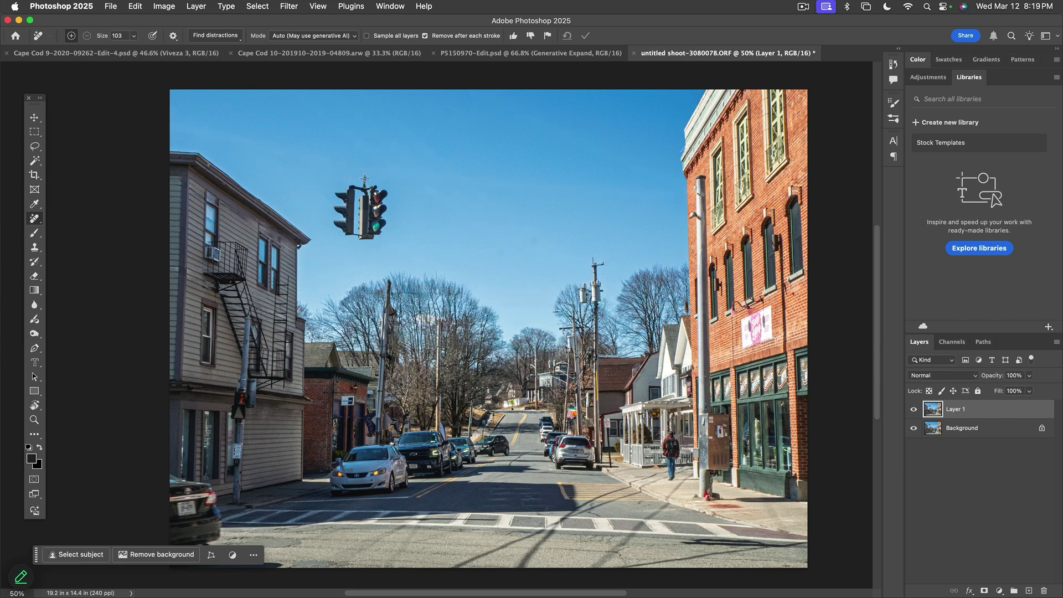
Step: Lower the opacity of Layer 1 to 75% and add a white layer mask to it
left_click(1033, 379)
left_click_drag(1031, 390, 1019, 391)
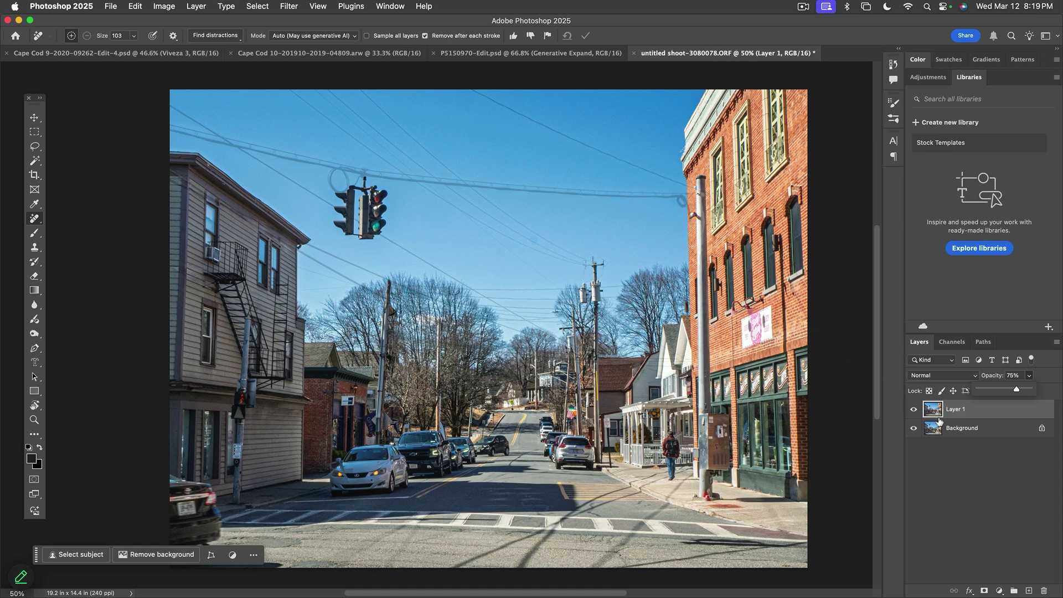
left_click(984, 591)
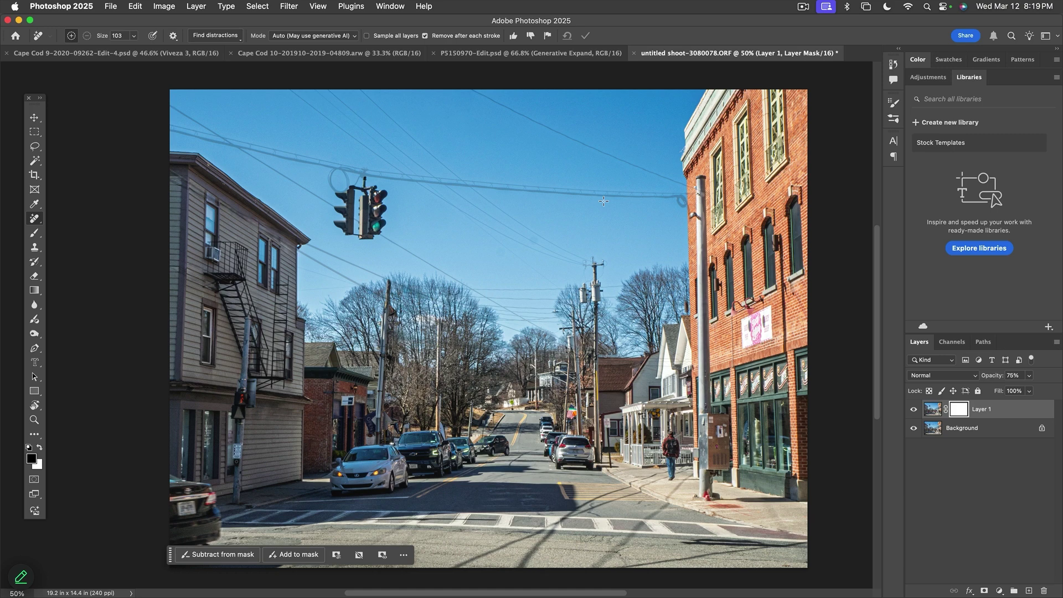
Step: Paint black on the mask along the traffic light's cable with a 109 px brush at 100% opacity, and set Layer 1's opacity to 100%
key("b")
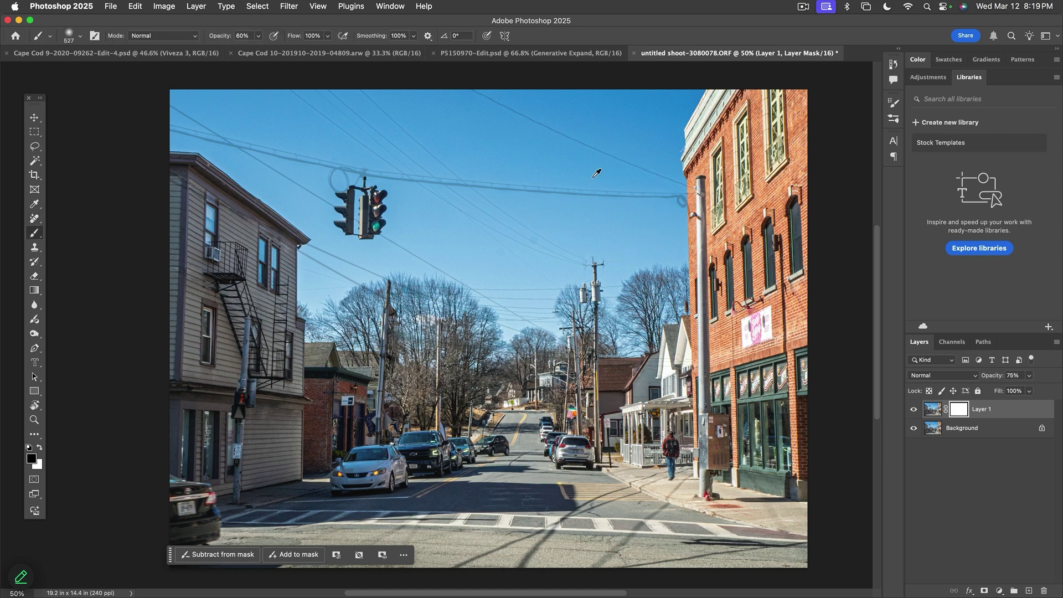
left_click_drag(593, 176, 534, 181)
key("0")
mouse_move(685, 200)
left_mouse_down()
mouse_move(382, 174)
mouse_move(347, 181)
left_mouse_up()
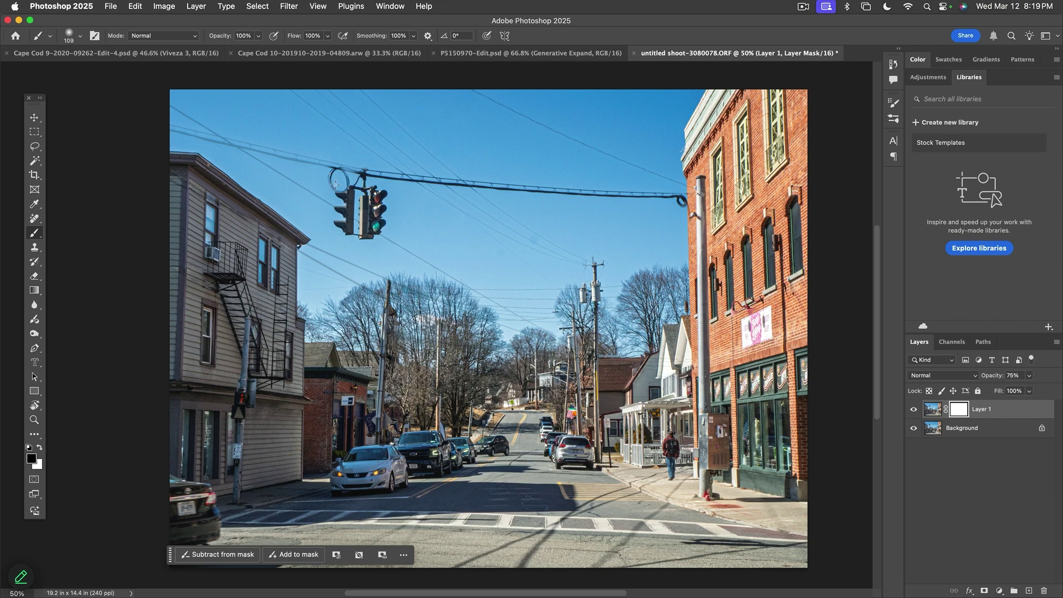
left_click_drag(319, 162, 154, 122)
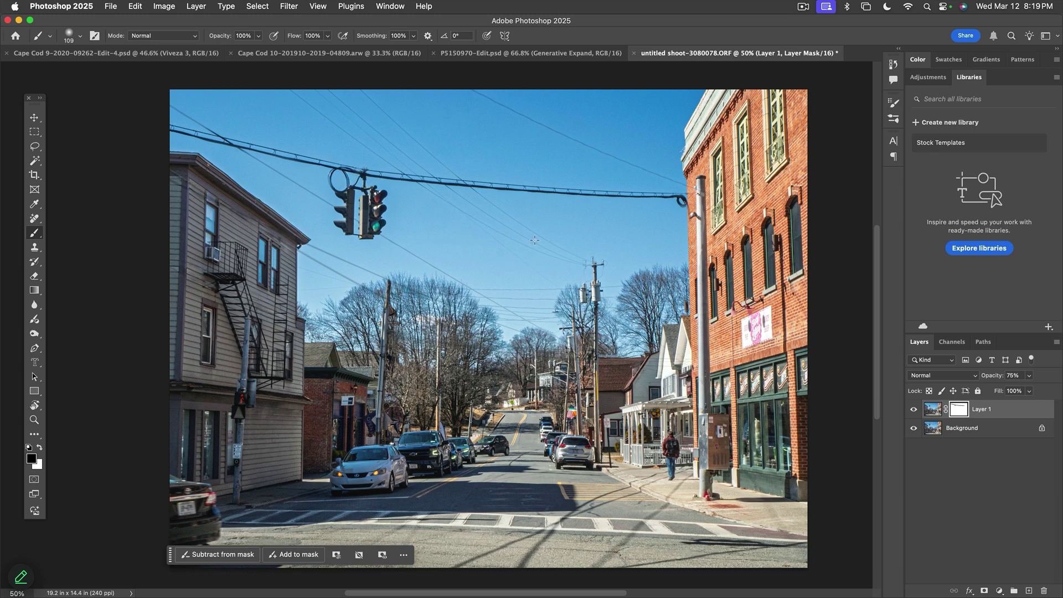
left_click(1029, 375)
left_click_drag(1028, 390, 1042, 389)
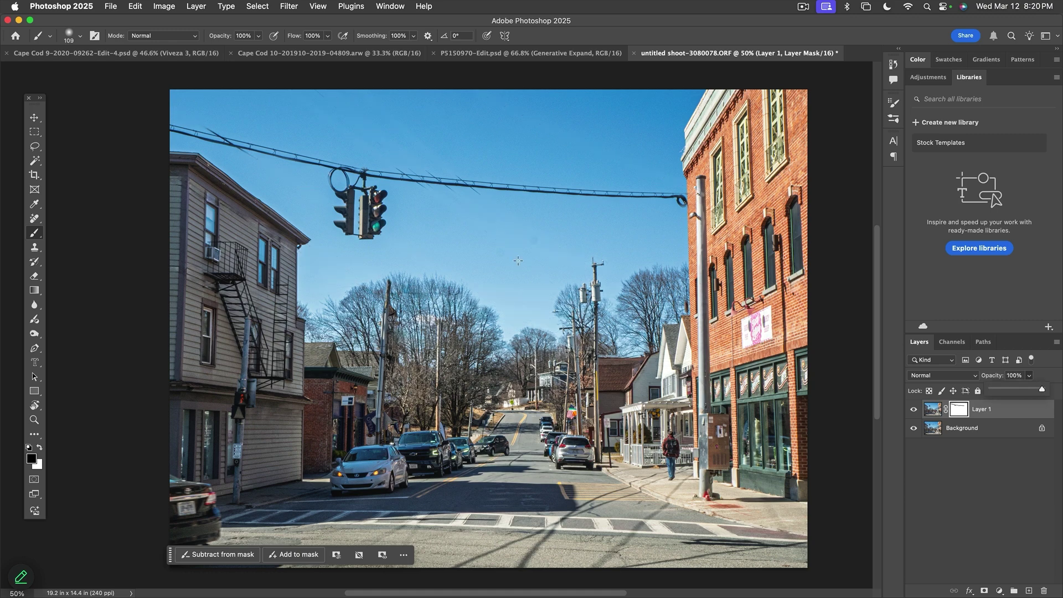
Step: Lasso the crossing wire's remnant above the cable near the house roof, fill it with white on the mask, and deselect
left_click(34, 419)
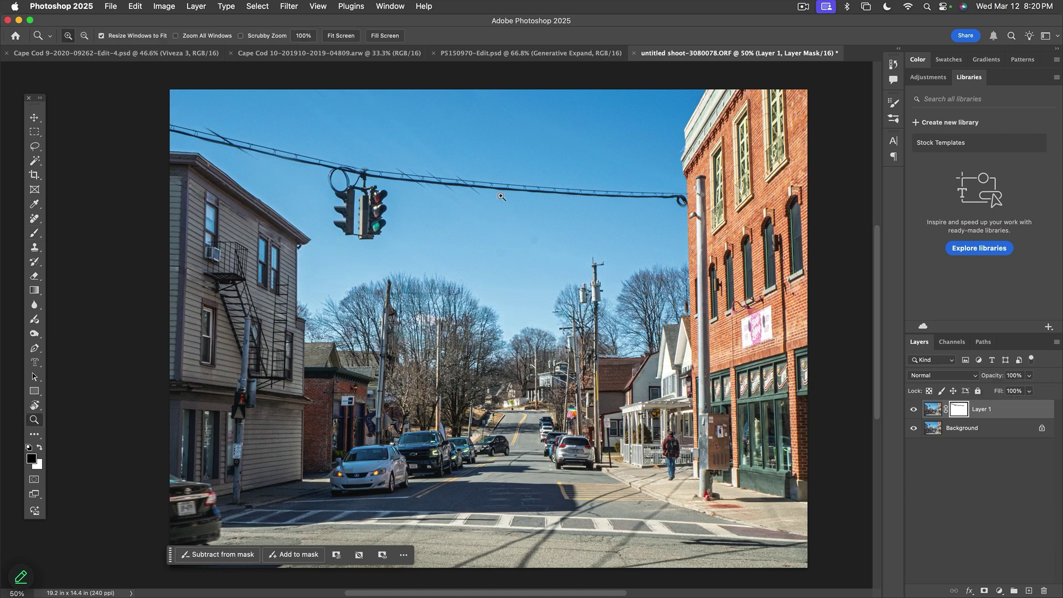
left_click(297, 162)
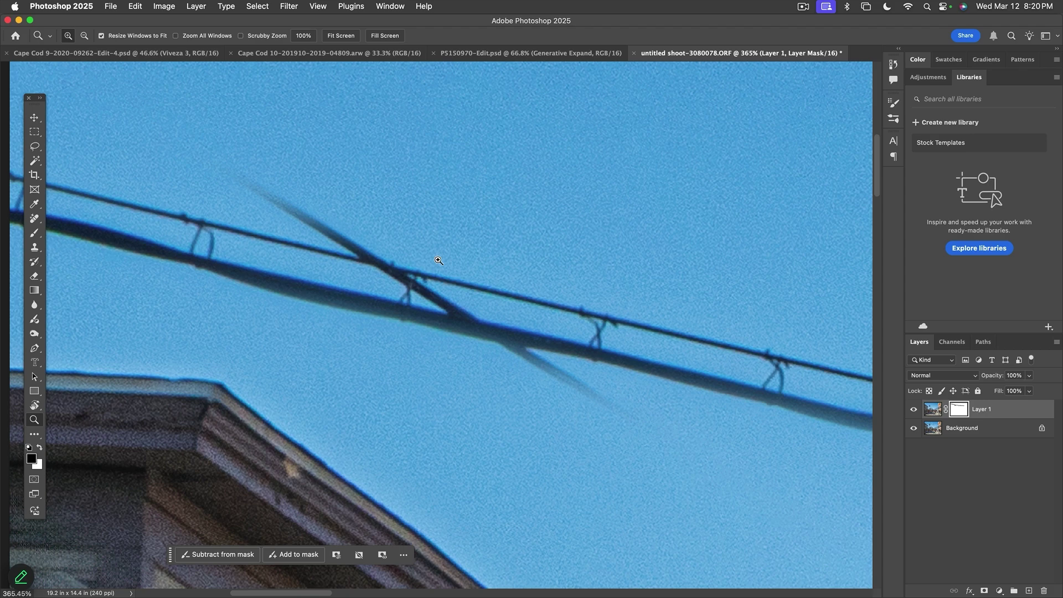
key("l")
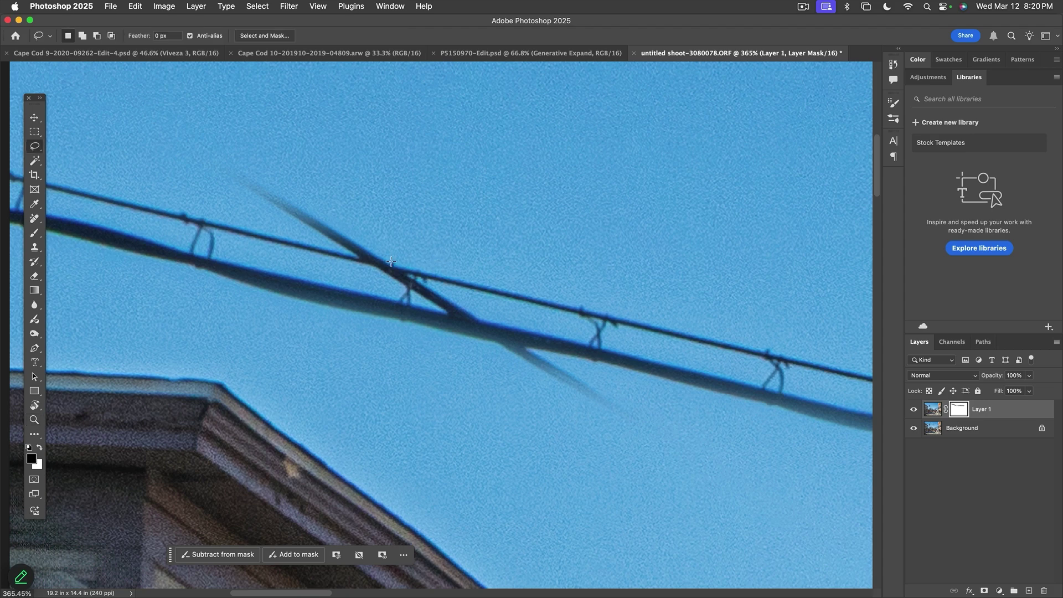
mouse_move(391, 261)
left_mouse_down()
mouse_move(299, 233)
mouse_move(207, 175)
mouse_move(219, 146)
mouse_move(366, 193)
left_mouse_up()
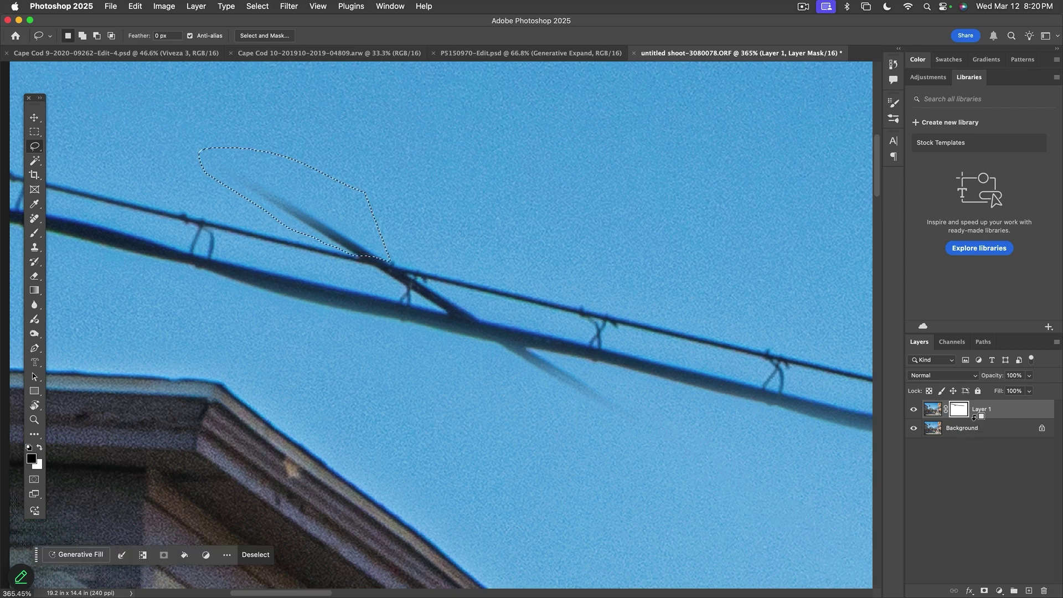
key("alt+BackSpace")
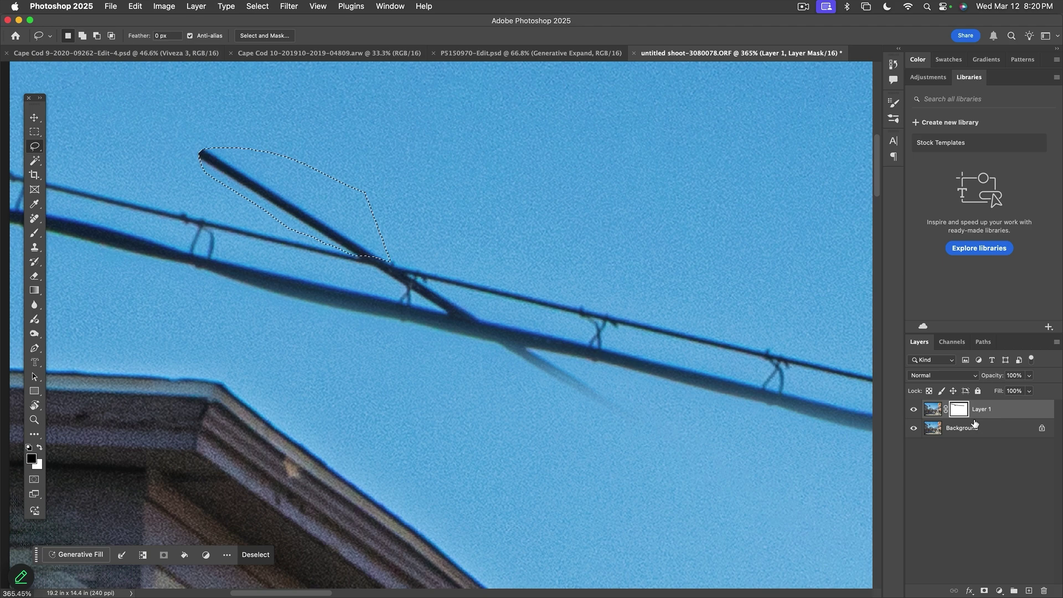
key("x")
key("alt+BackSpace")
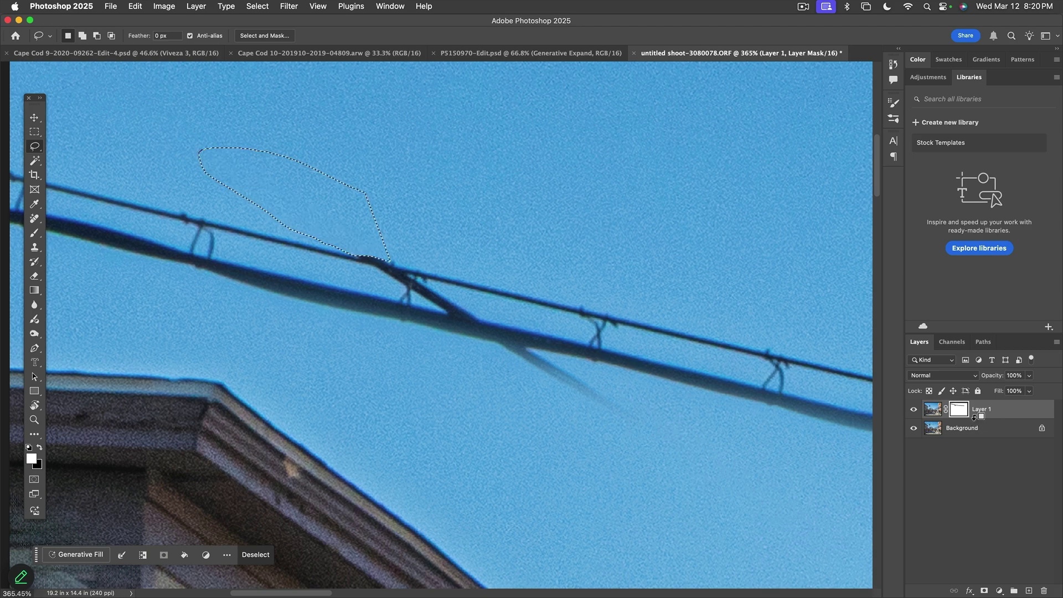
key("super+d")
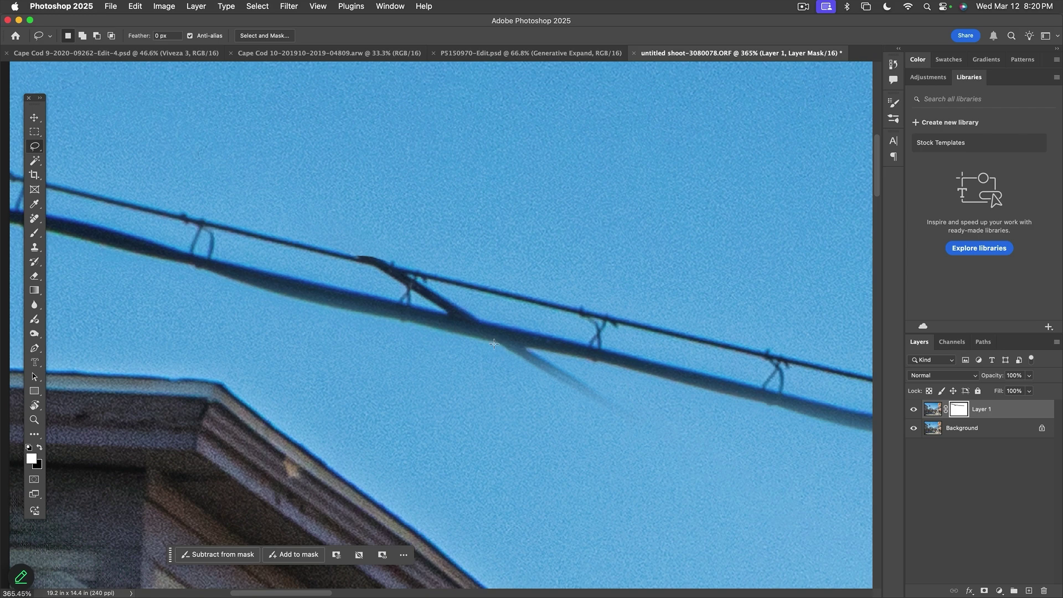
Step: Lasso the wire remnants below and between the cable strands, fill them with white on the mask, and clear the selection
mouse_move(494, 343)
left_mouse_down()
mouse_move(541, 353)
mouse_move(642, 401)
mouse_move(559, 418)
mouse_move(496, 345)
left_mouse_up()
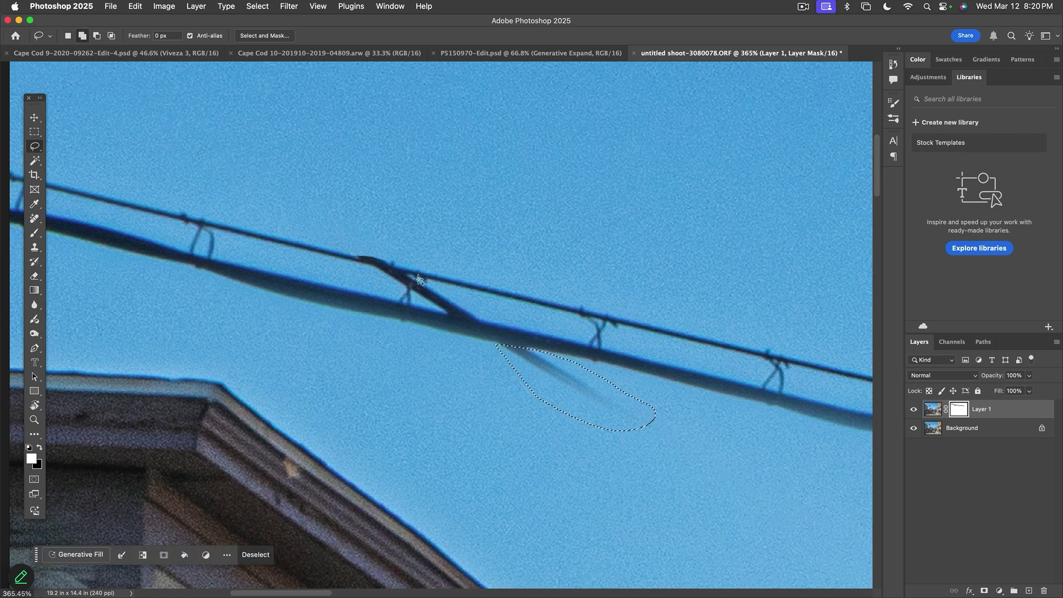
left_click_drag(418, 279, 414, 289)
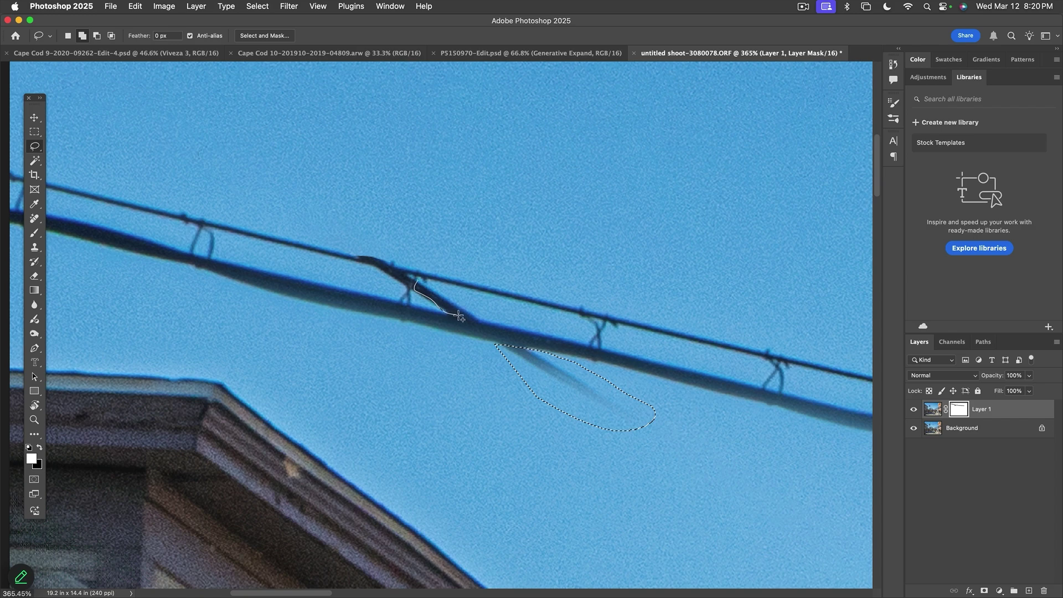
left_click_drag(489, 322, 487, 320)
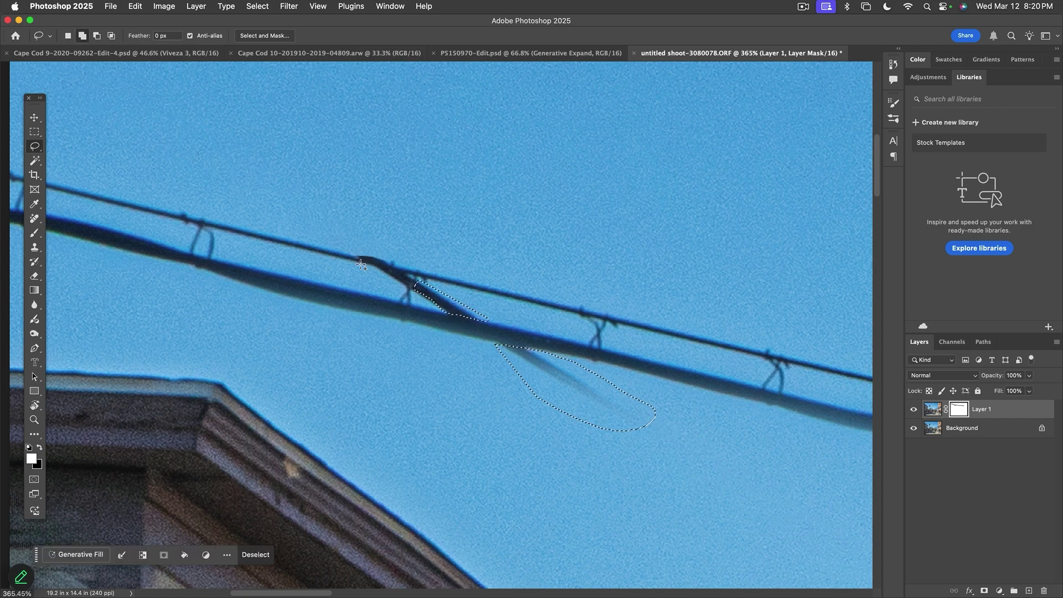
mouse_move(362, 264)
left_mouse_down()
mouse_move(405, 283)
mouse_move(380, 282)
mouse_move(425, 286)
left_mouse_up()
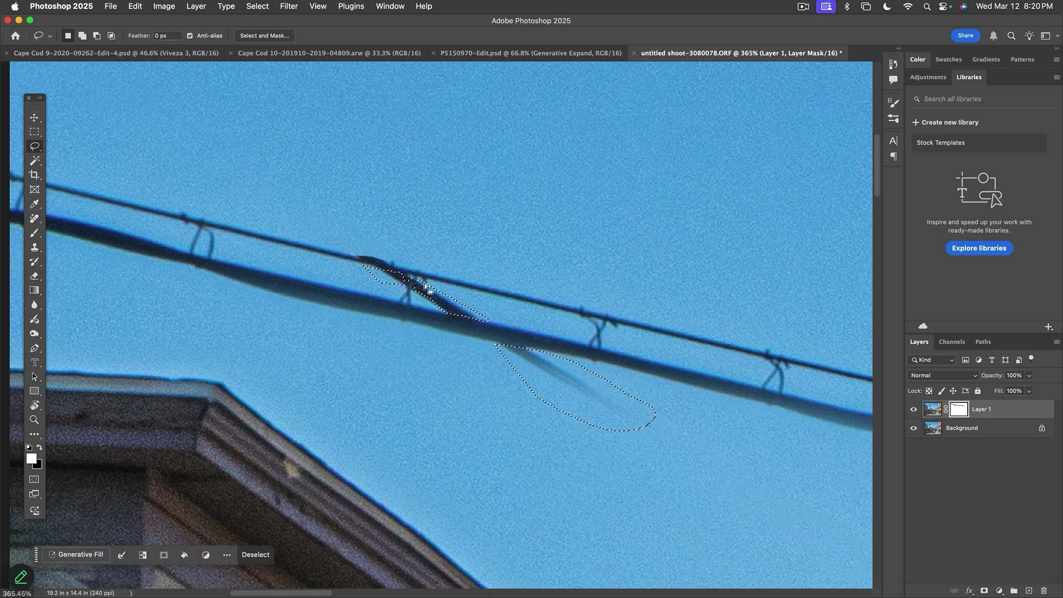
key("alt")
key("Delete")
key("super+d")
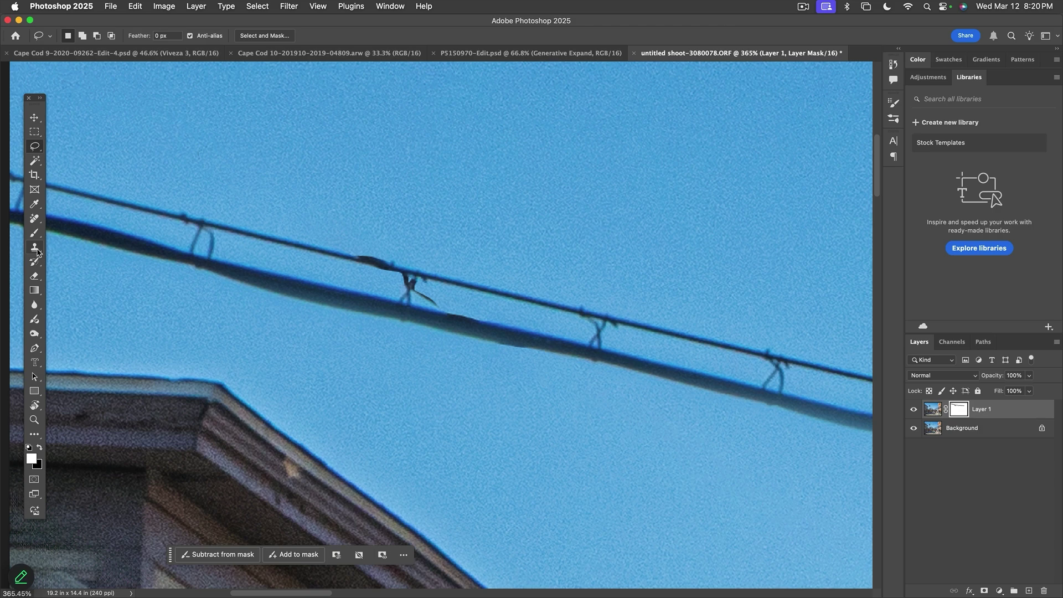
Step: Try to clone over the dark remnant on the upper cable strand with a 39 px Clone Stamp on the mask, and undo it
key("s")
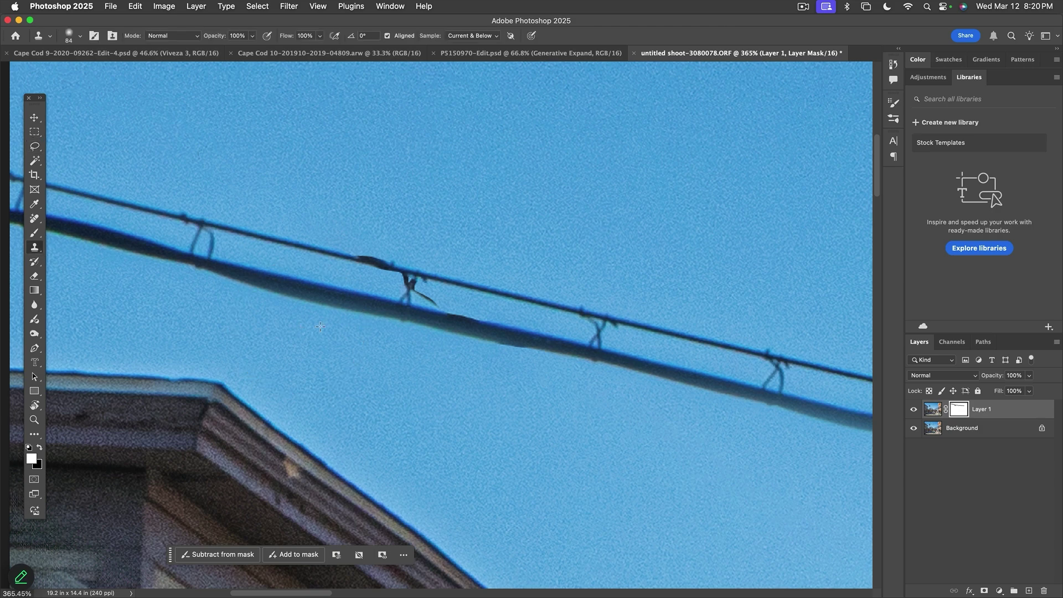
left_click_drag(320, 326, 276, 323)
mouse_move(349, 257)
left_mouse_down()
mouse_move(390, 264)
mouse_move(356, 260)
left_mouse_up()
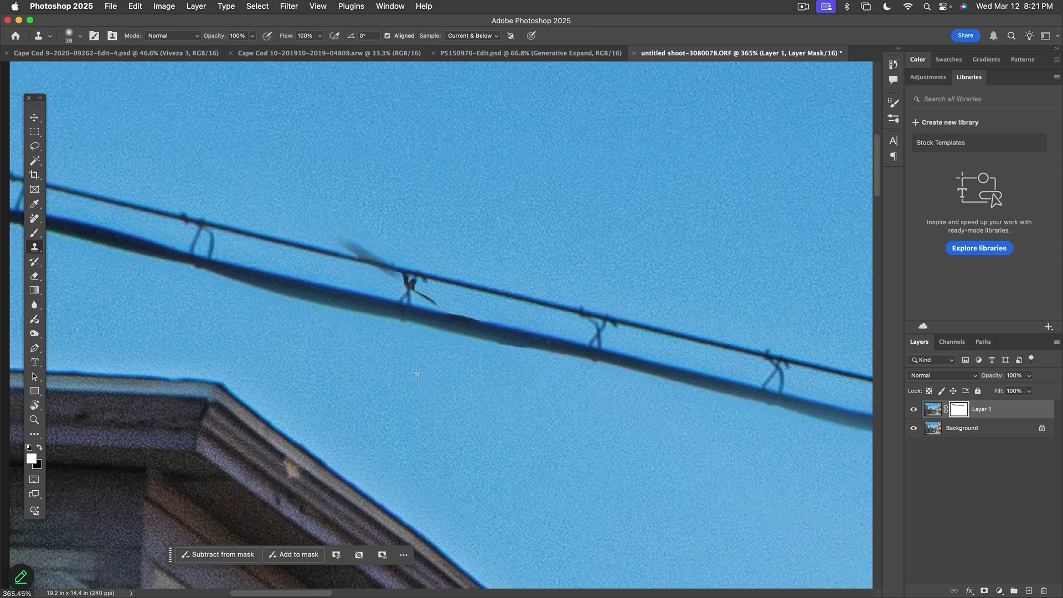
key("super+z")
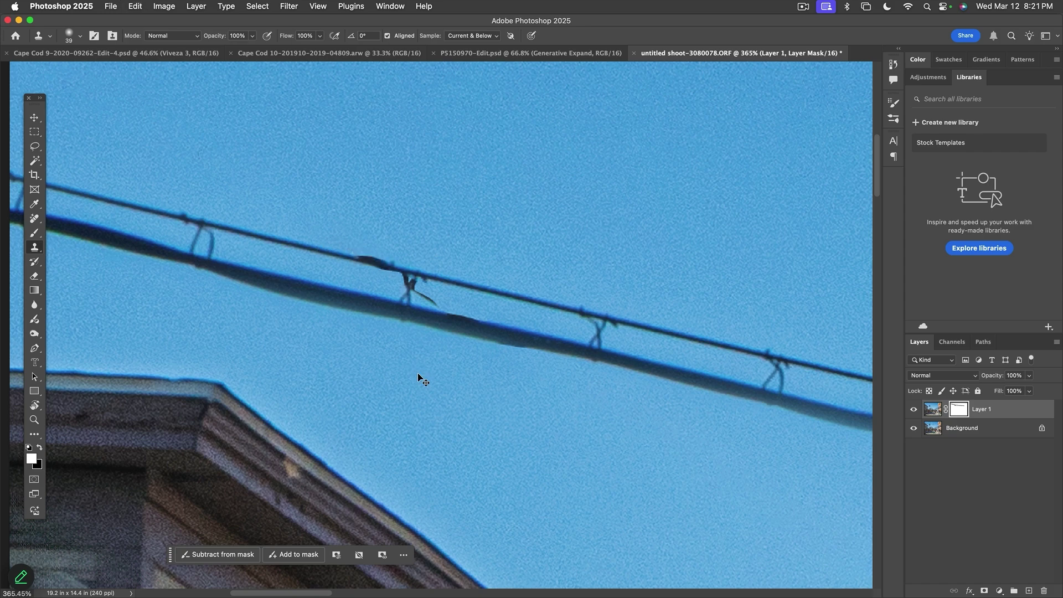
Step: Lasso the dark remnants above the upper cable strand and between the strands near the house roof, fill them with white on the mask, and deselect
left_click_drag(386, 258, 370, 260)
key("l")
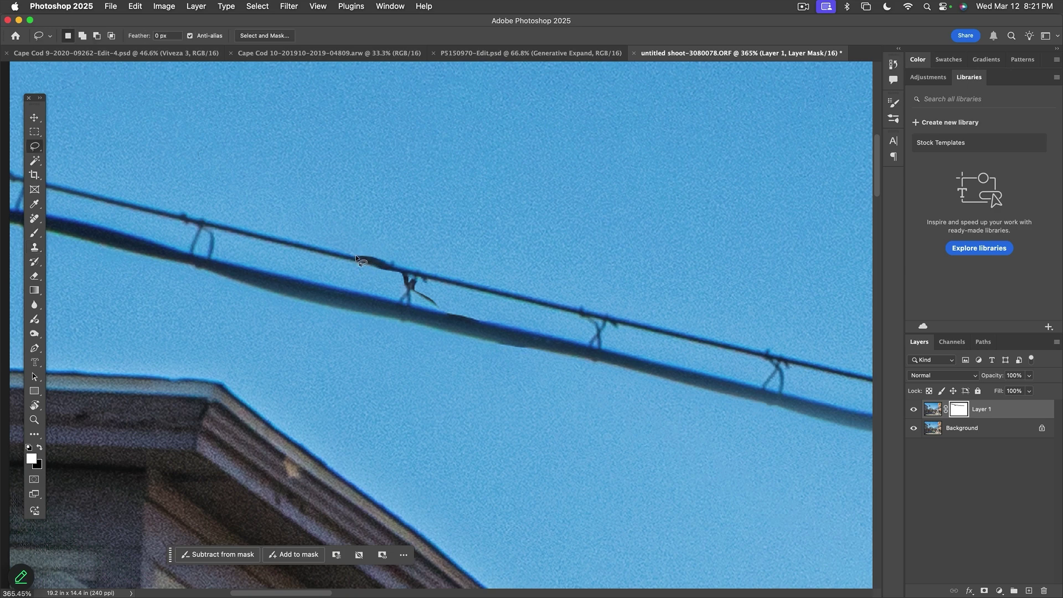
left_click_drag(355, 256, 396, 265)
mouse_move(353, 255)
left_mouse_down()
mouse_move(407, 266)
mouse_move(401, 245)
left_mouse_up()
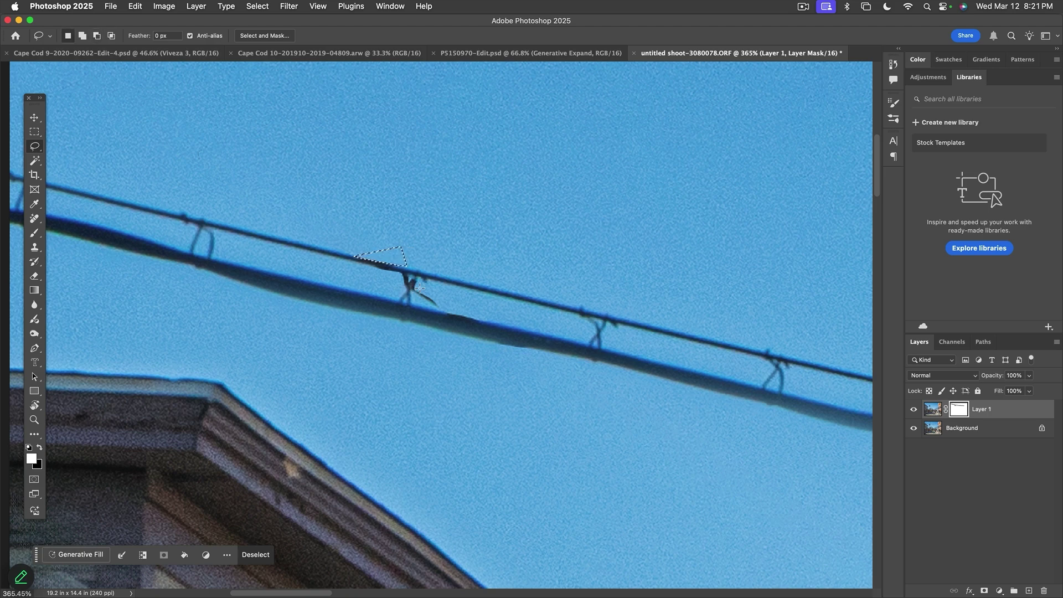
left_click_drag(419, 288, 445, 305)
key("cmd+d")
Step: Lasso the wire remnants above the cable beside the traffic light, fill them with white on the mask, and deselect
left_click_drag(494, 343, 178, 289)
left_click_drag(830, 366, 222, 255)
left_click_drag(669, 351, 263, 294)
left_click_drag(347, 294, 124, 299)
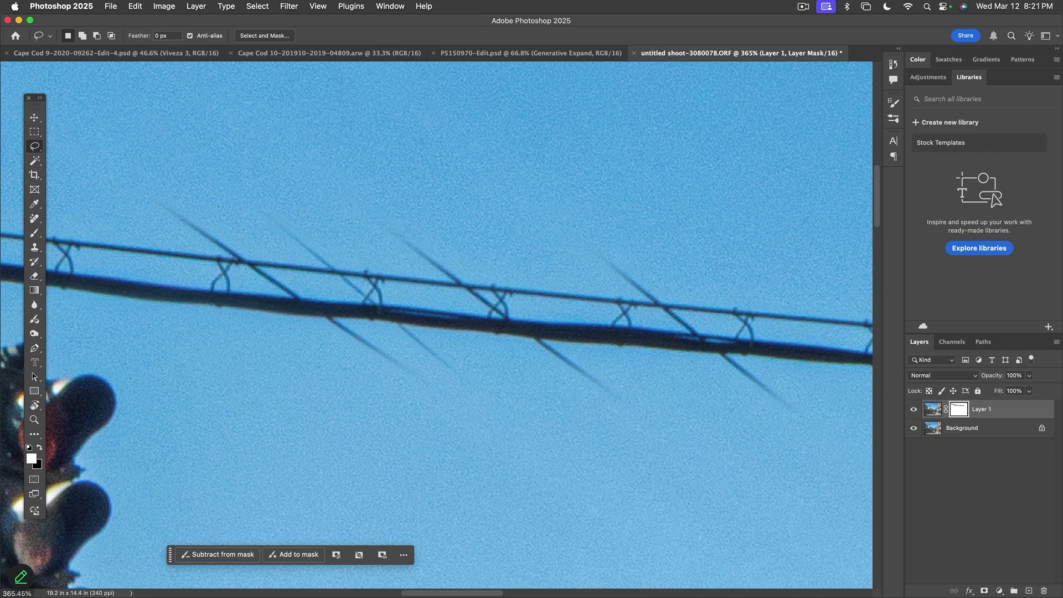
mouse_move(227, 258)
left_mouse_down()
mouse_move(657, 293)
mouse_move(670, 297)
mouse_move(653, 302)
mouse_move(672, 302)
mouse_move(602, 235)
mouse_move(126, 182)
mouse_move(173, 239)
left_mouse_up()
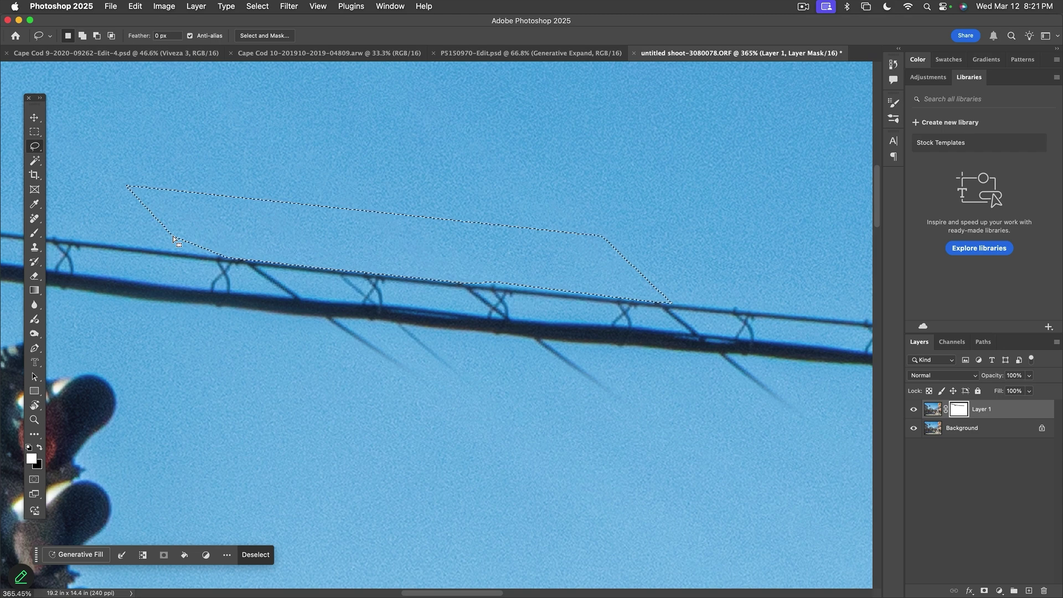
key("super+d")
Step: Lasso the wire remnants below the same stretch of cable, fill them with white on the mask, and clear the selection
scroll(371, 298, "down", 2)
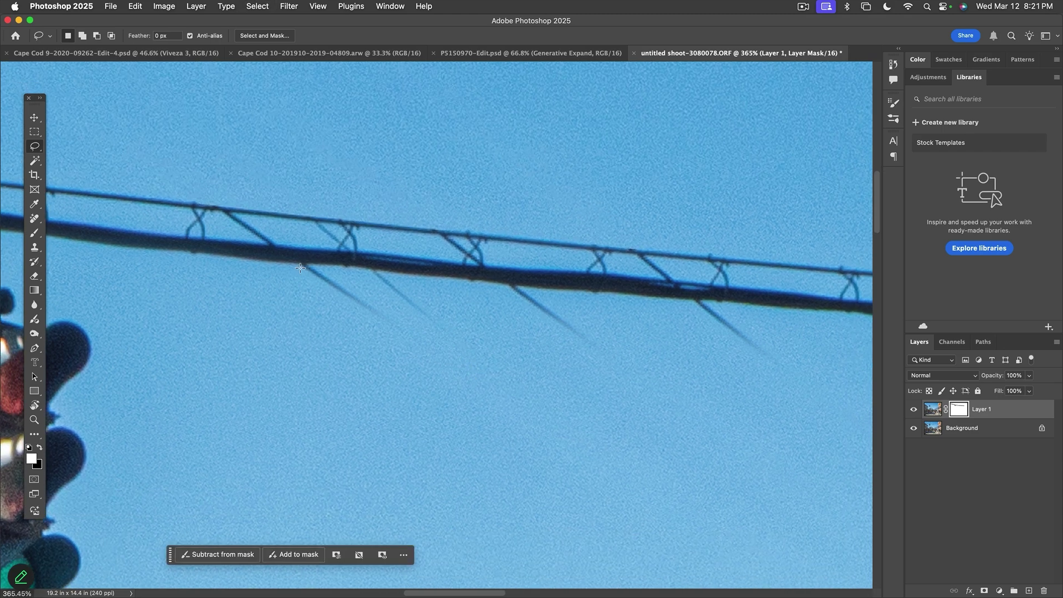
mouse_move(294, 264)
left_mouse_down()
mouse_move(723, 301)
mouse_move(844, 369)
mouse_move(635, 399)
mouse_move(352, 356)
mouse_move(251, 310)
left_mouse_up()
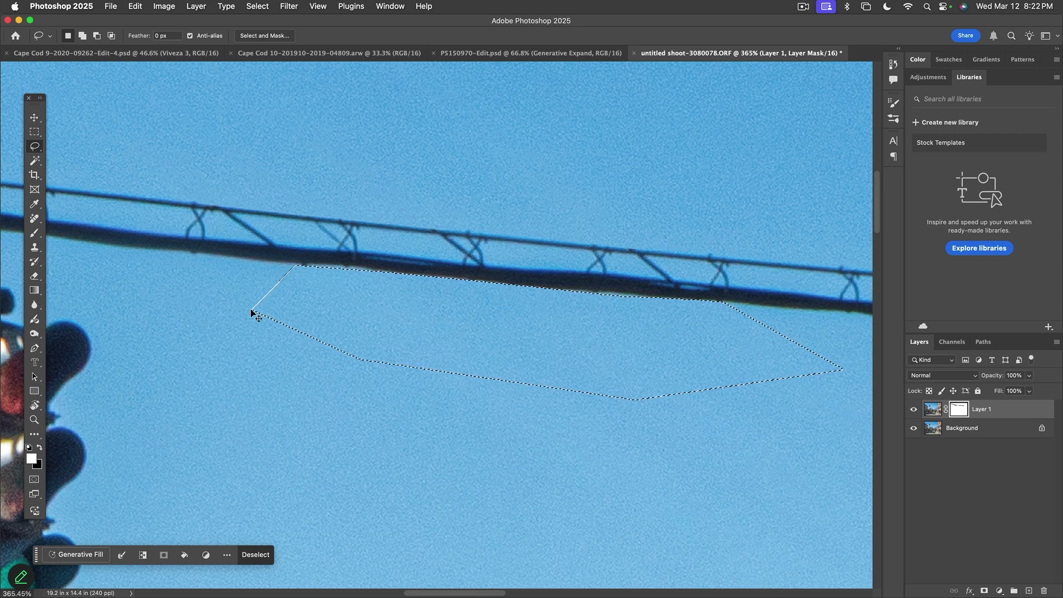
left_click(248, 299)
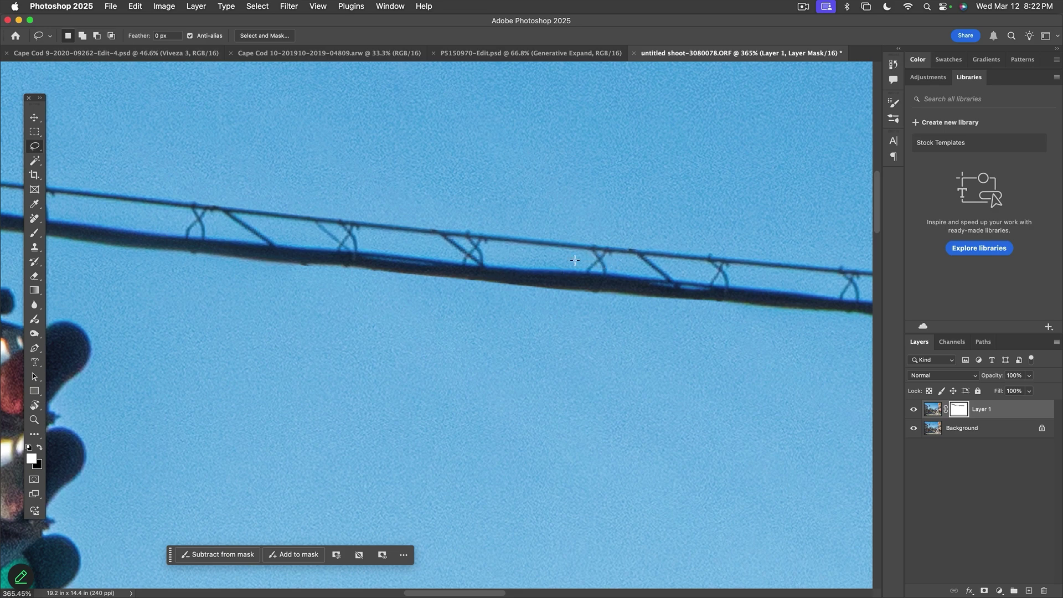
Step: Try to clone out a wire remnant between the cable strands on Layer 1's image with the 39 px Clone Stamp, and undo it
key("s")
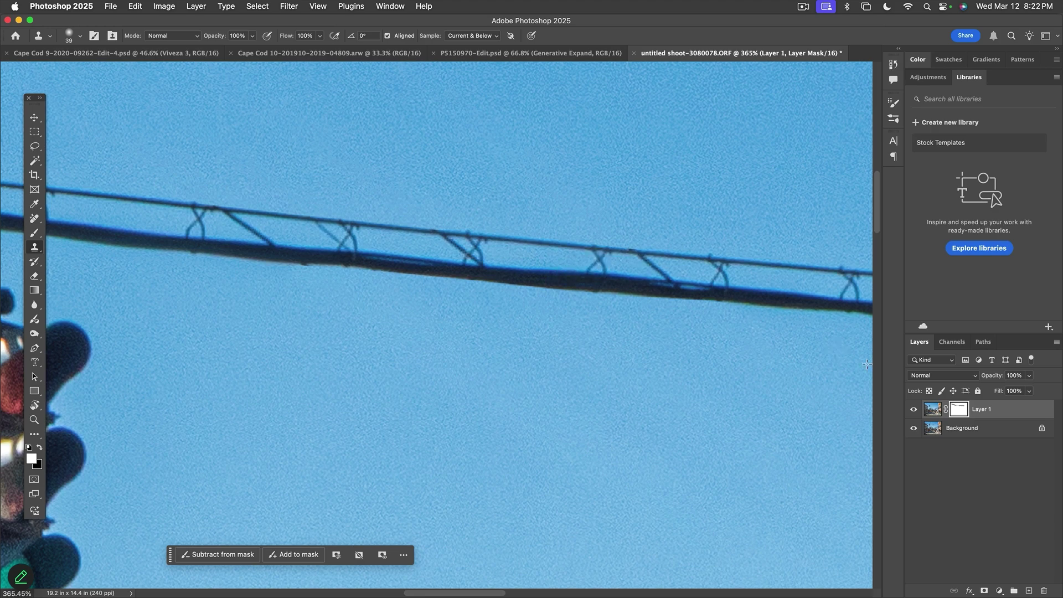
left_click(933, 410)
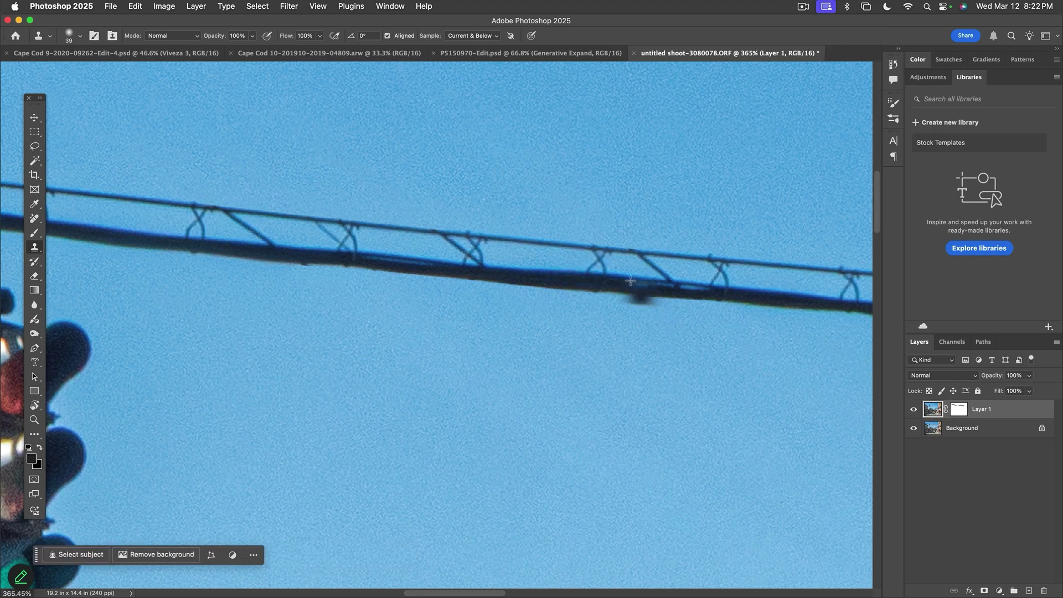
left_click_drag(597, 265, 604, 258)
key("super+z")
Step: Save the document and stamp all visible layers into a new layer above Layer 1
key("super+s")
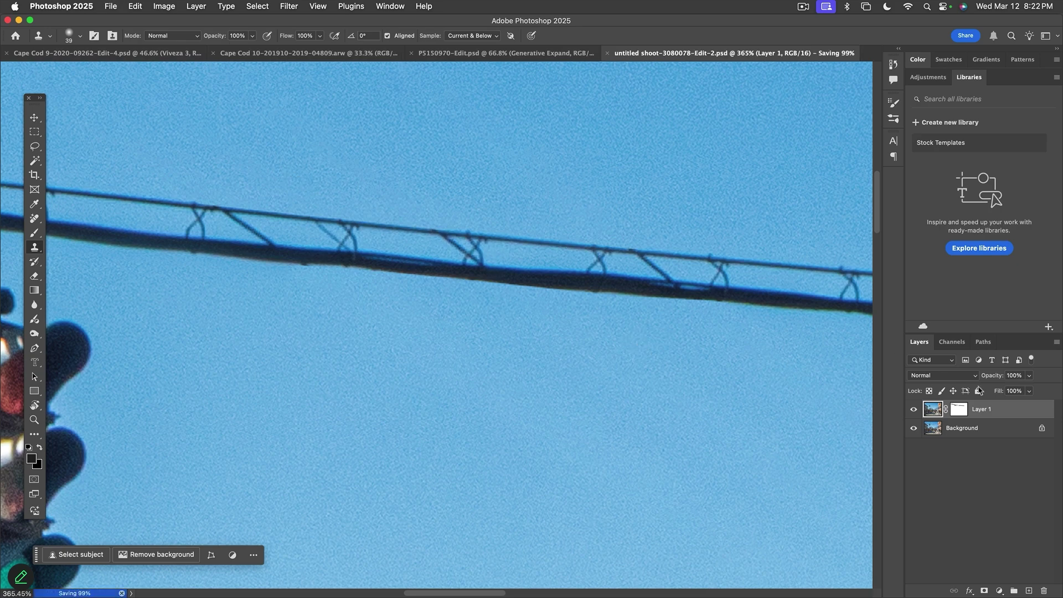
left_click(1056, 344)
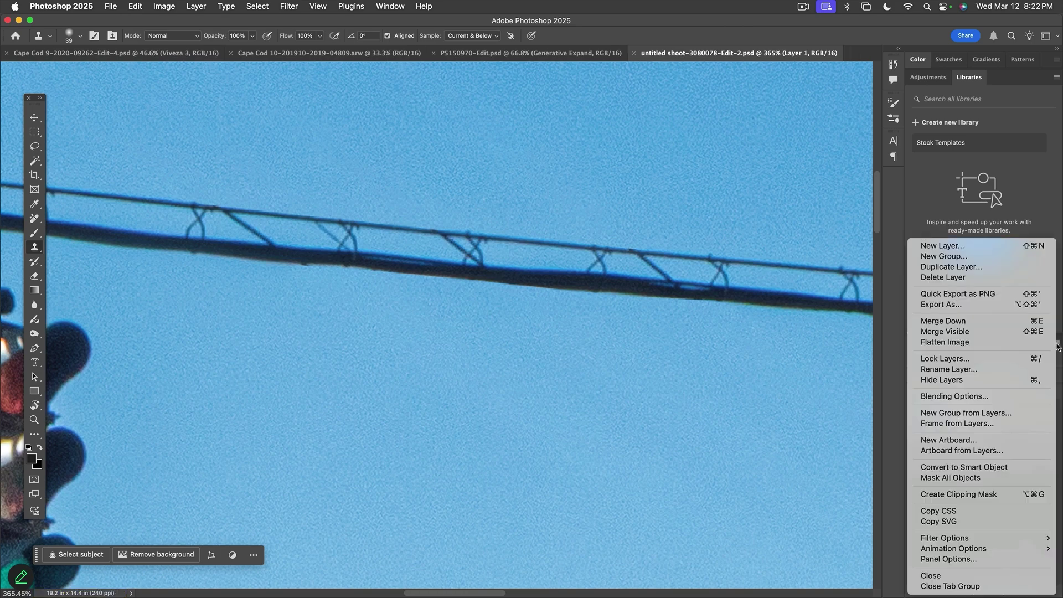
left_click(974, 332, "alt")
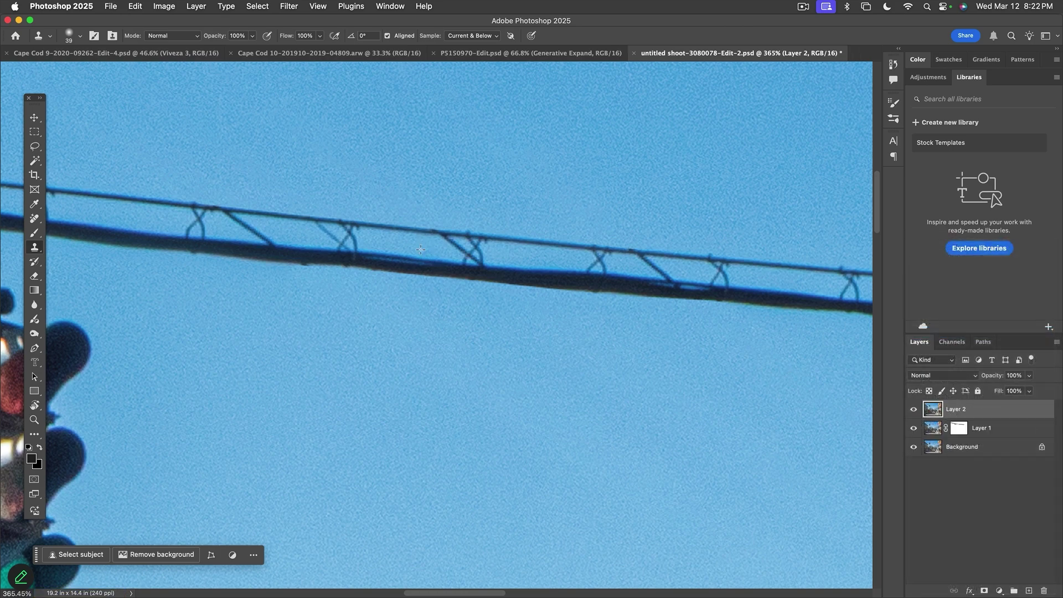
Step: Clone a clean cable tie over the diagonal wire remnants between the strands on Layer 2 with the 39 px Clone Stamp
left_click(598, 260, "alt")
left_click_drag(475, 256, 448, 245)
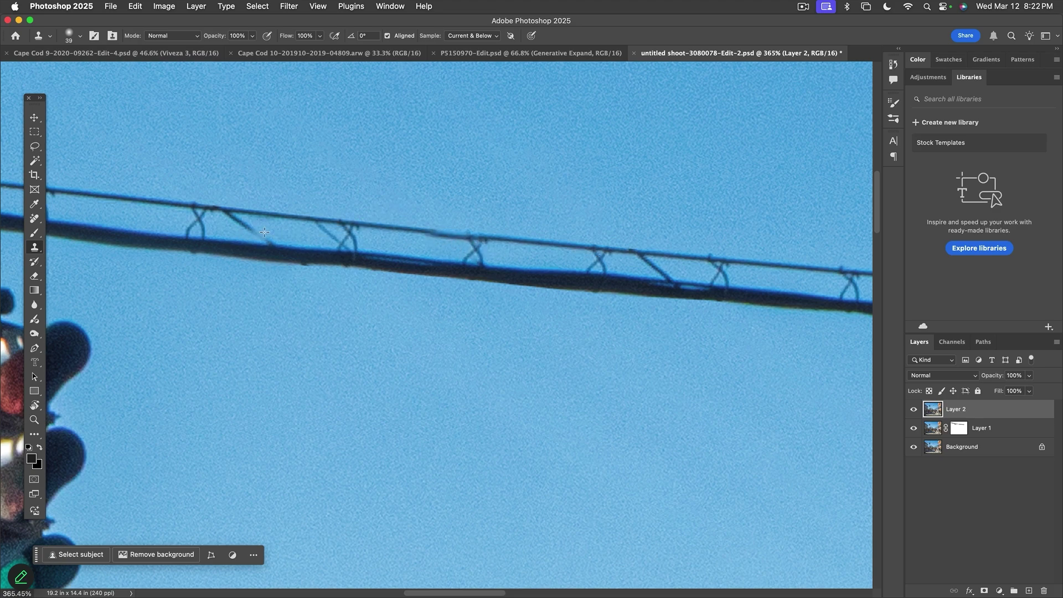
Step: Lasso the small blemish in the sky above the utility pole, fill it with Content-Aware at 100% opacity, and deselect
key("super+0")
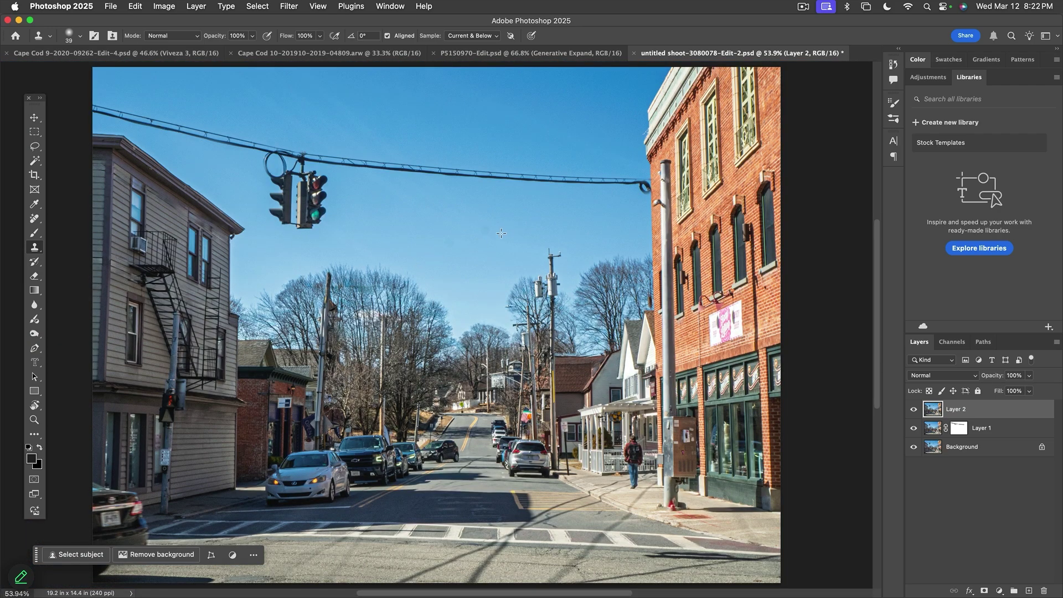
key("l")
mouse_move(490, 222)
left_mouse_down()
mouse_move(481, 221)
mouse_move(486, 243)
mouse_move(498, 222)
left_mouse_up()
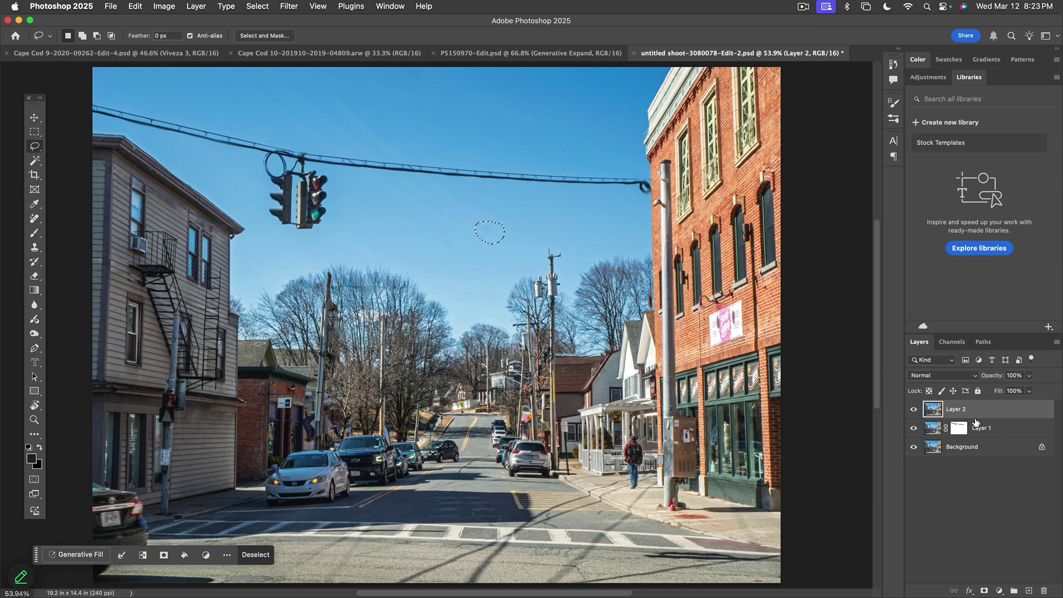
key("shift+BackSpace")
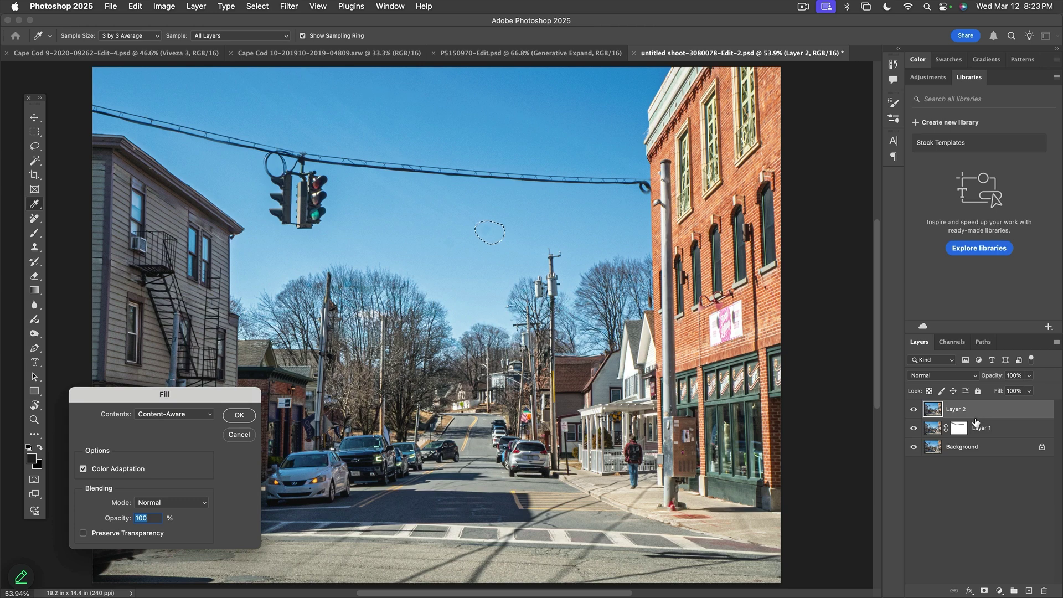
key("Return")
key("super+d")
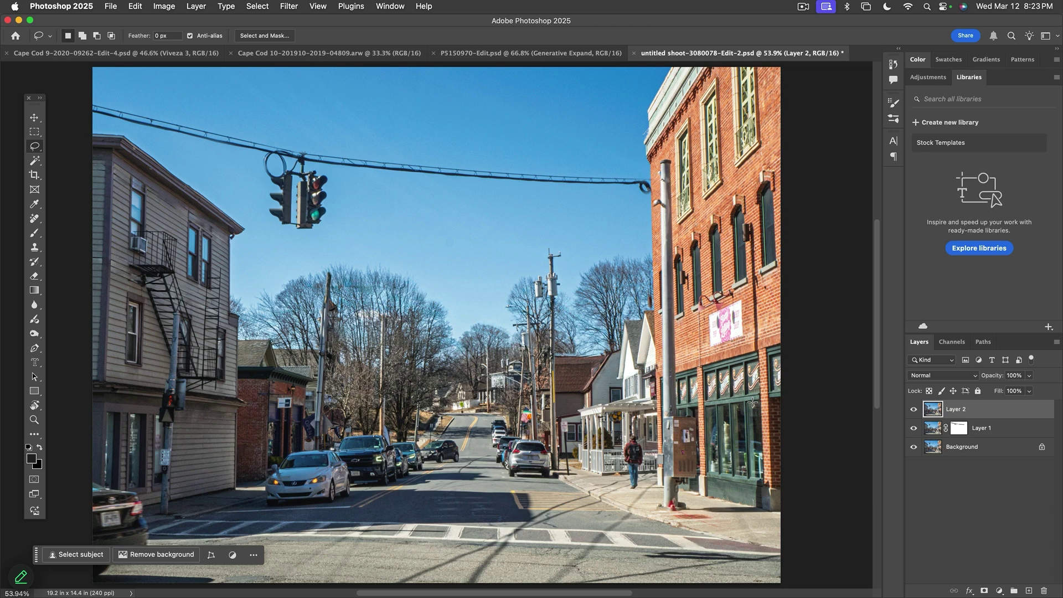
Step: Widen the canvas on both sides with the Crop tool to 21.8 in x 14.4 in
key("z")
left_click(641, 367, "alt")
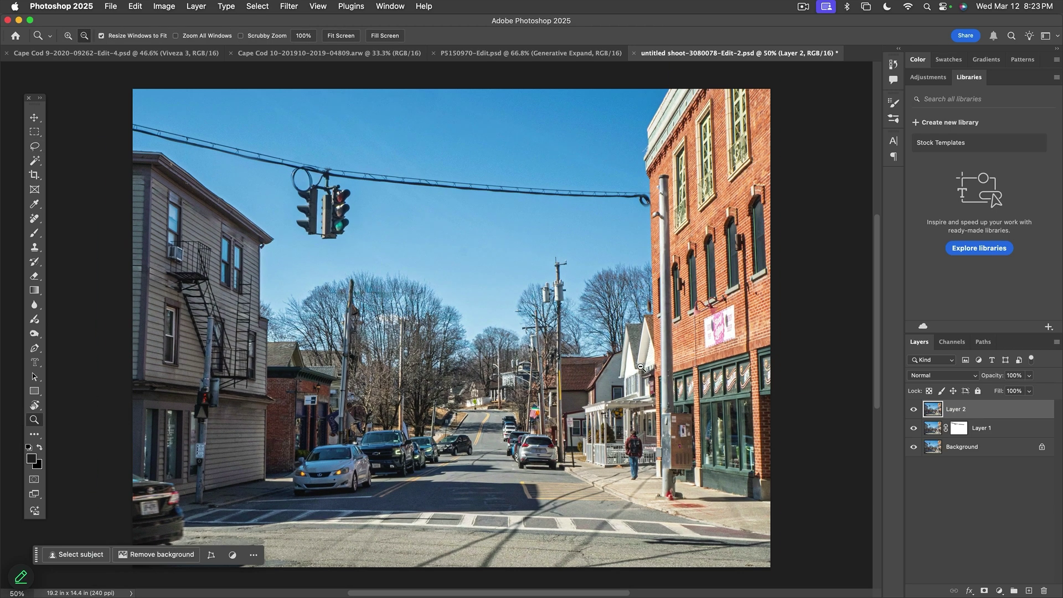
scroll(612, 369, "down", 3)
scroll(611, 369, "right", 3)
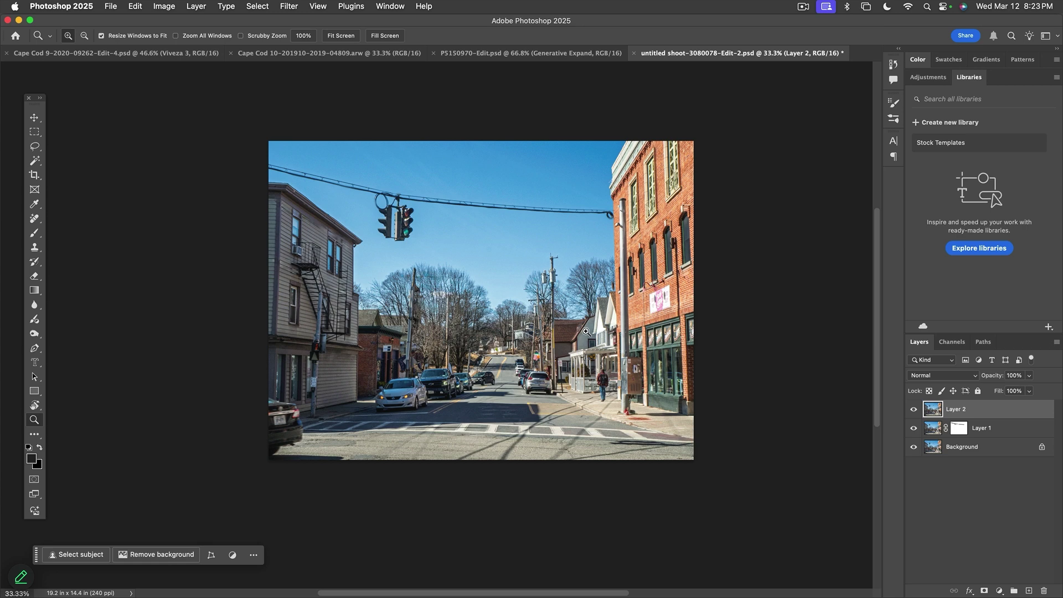
key("c")
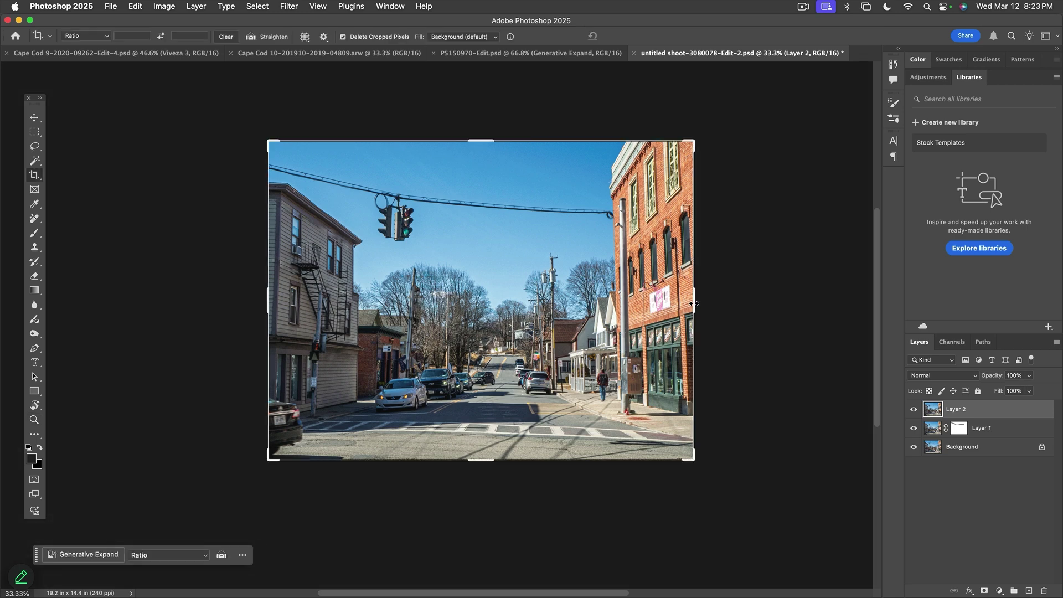
left_click_drag(694, 304, 716, 289)
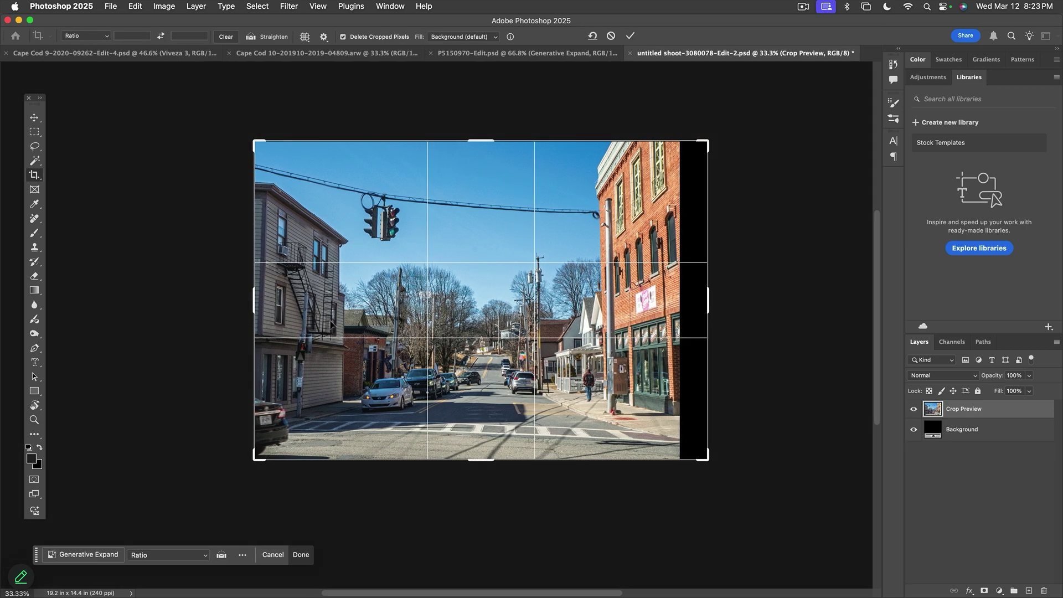
left_click_drag(253, 306, 238, 306)
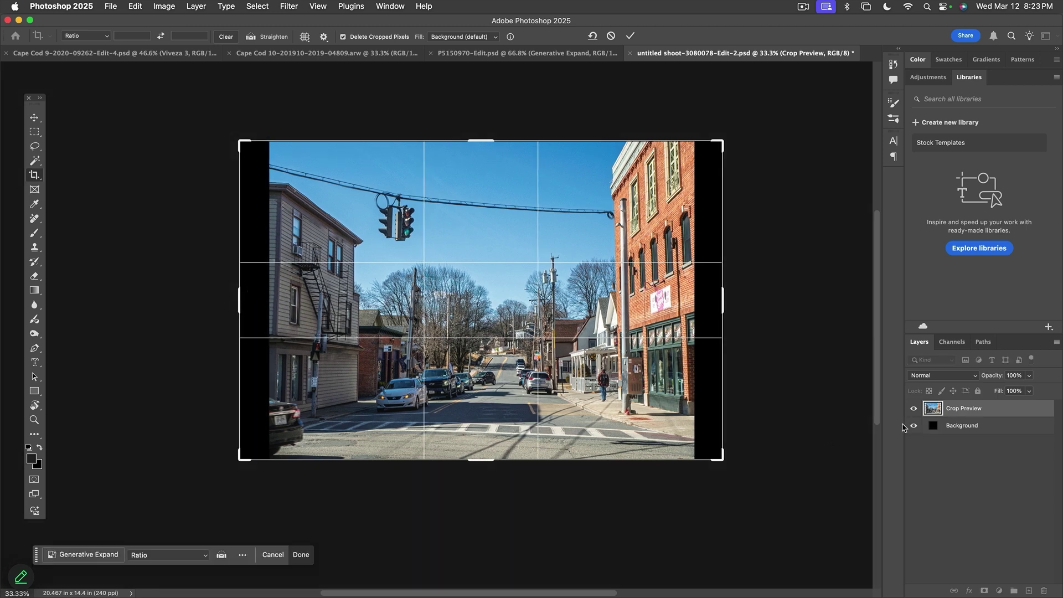
key("Return")
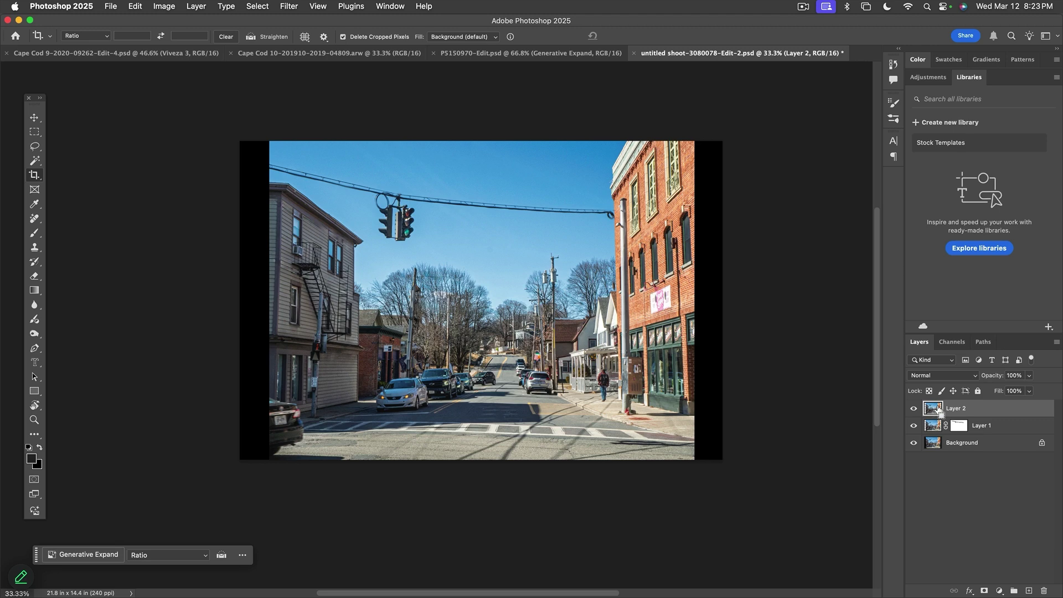
Step: Transform Layer 2 by pulling both of its upper corners outward to straighten the leaning buildings, and apply the transformation
left_click(936, 413, "super")
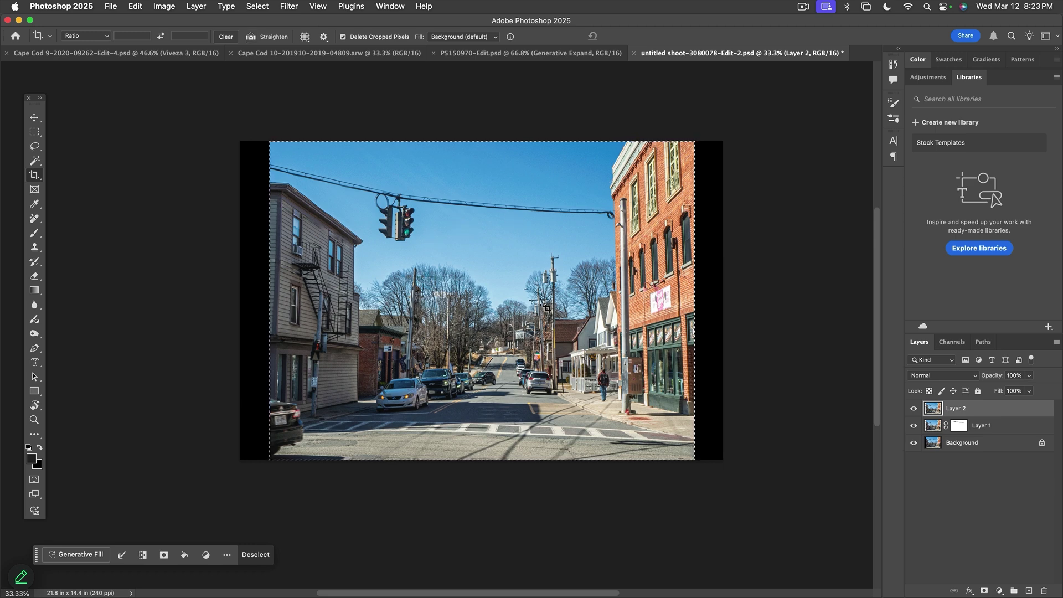
key("super")
key("super+t")
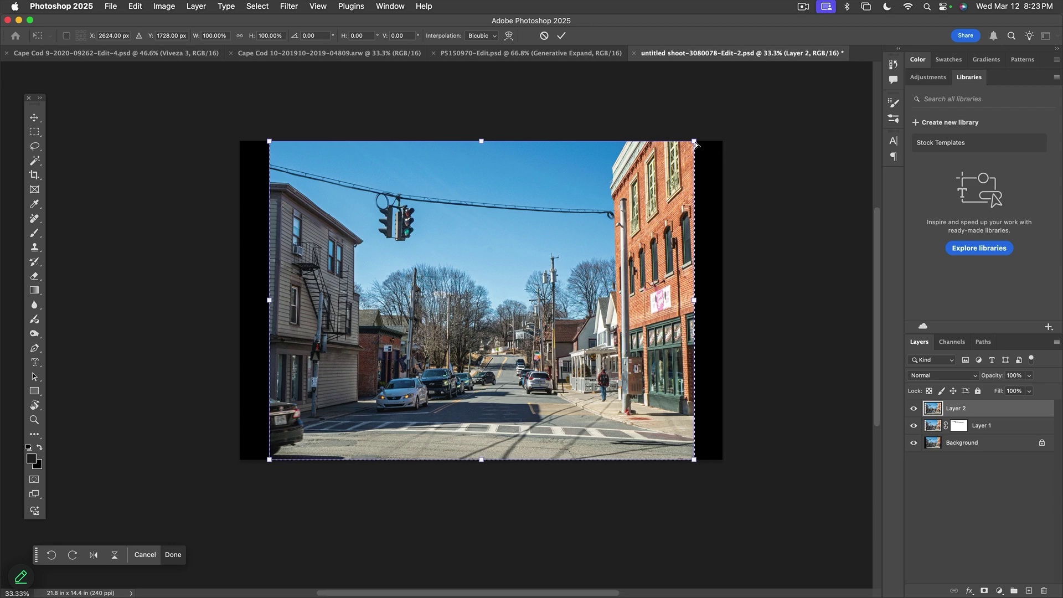
left_click_drag(695, 142, 707, 141)
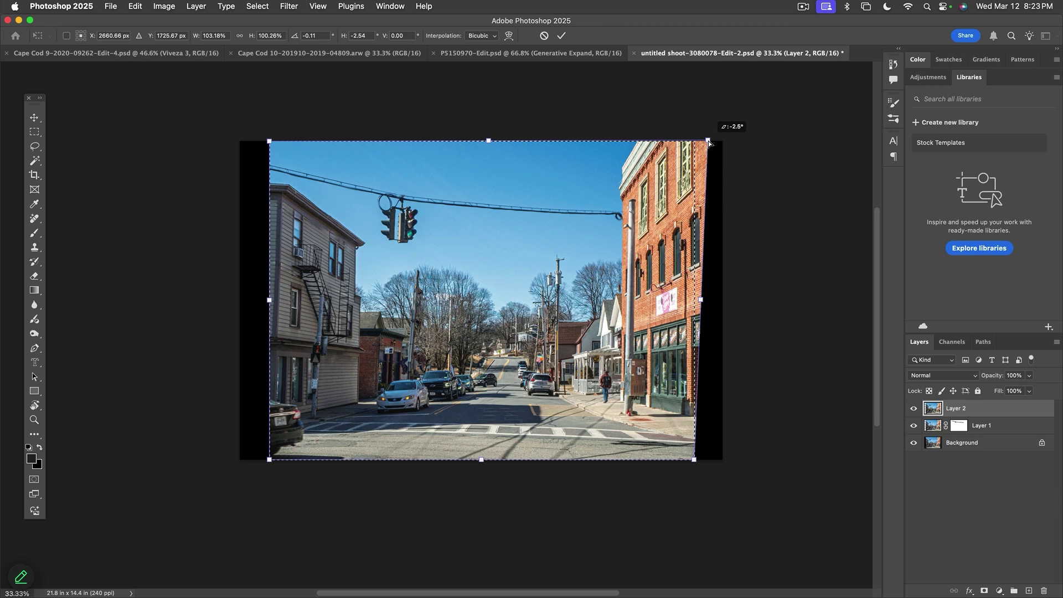
left_click_drag(709, 143, 709, 144)
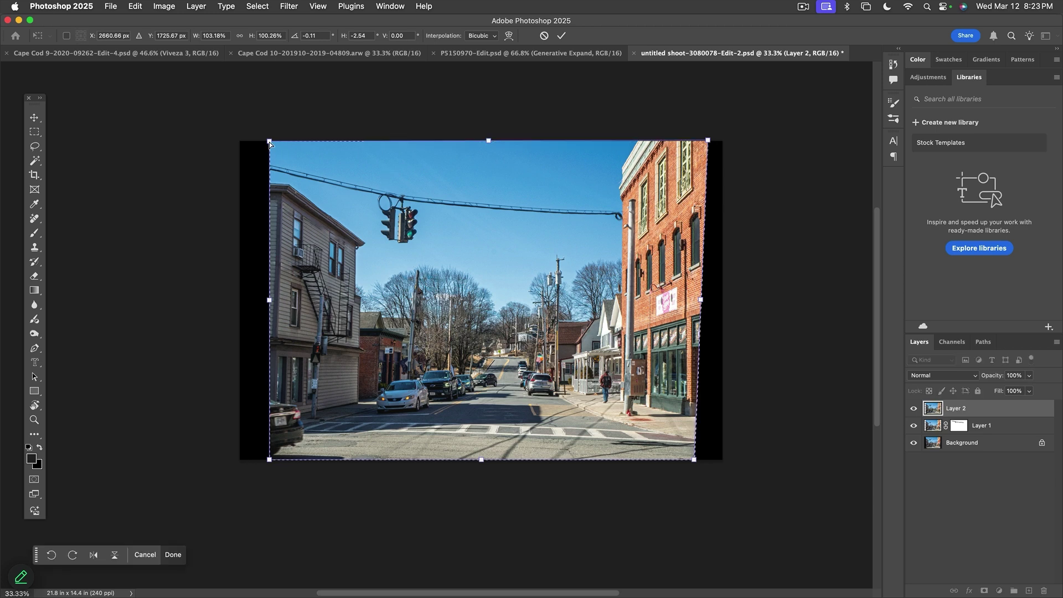
left_click_drag(269, 144, 261, 141)
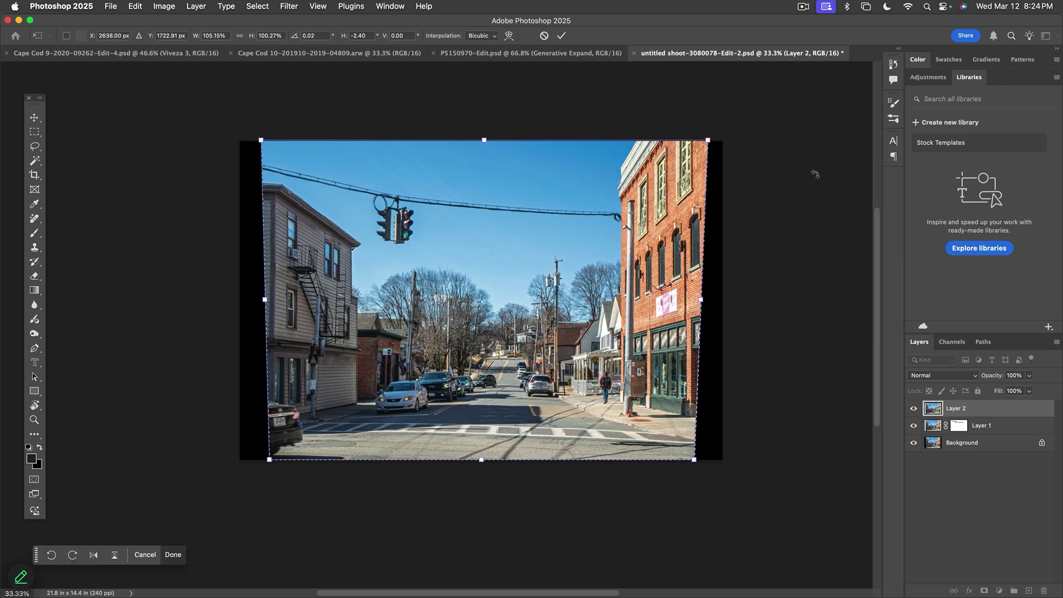
left_click_drag(709, 140, 710, 140)
key("Return")
Step: Select the black strip along the photo's left edge on Layer 2 with the Magic Wand
key("c")
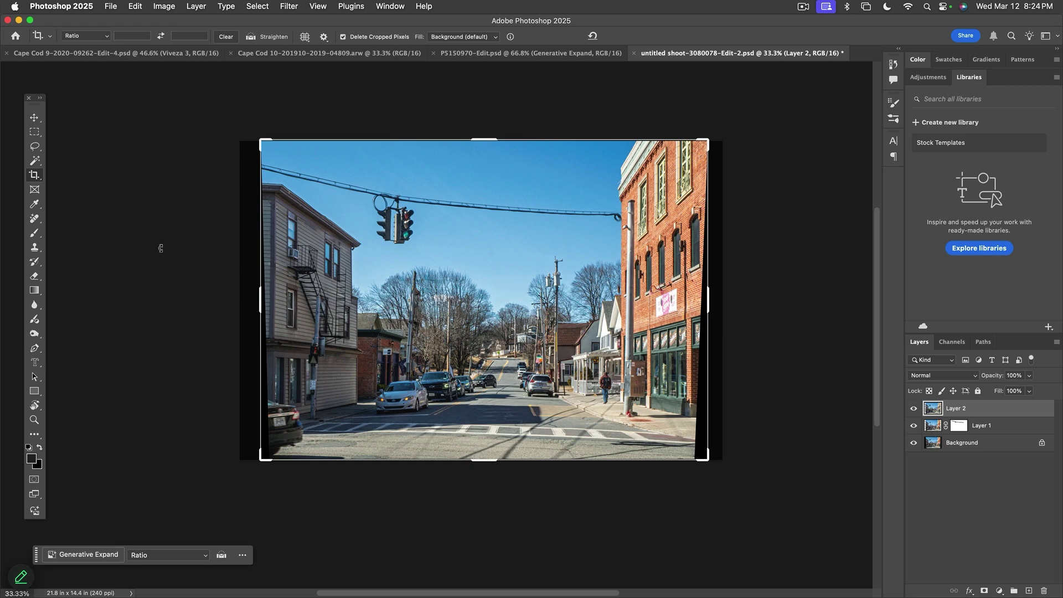
key("Escape")
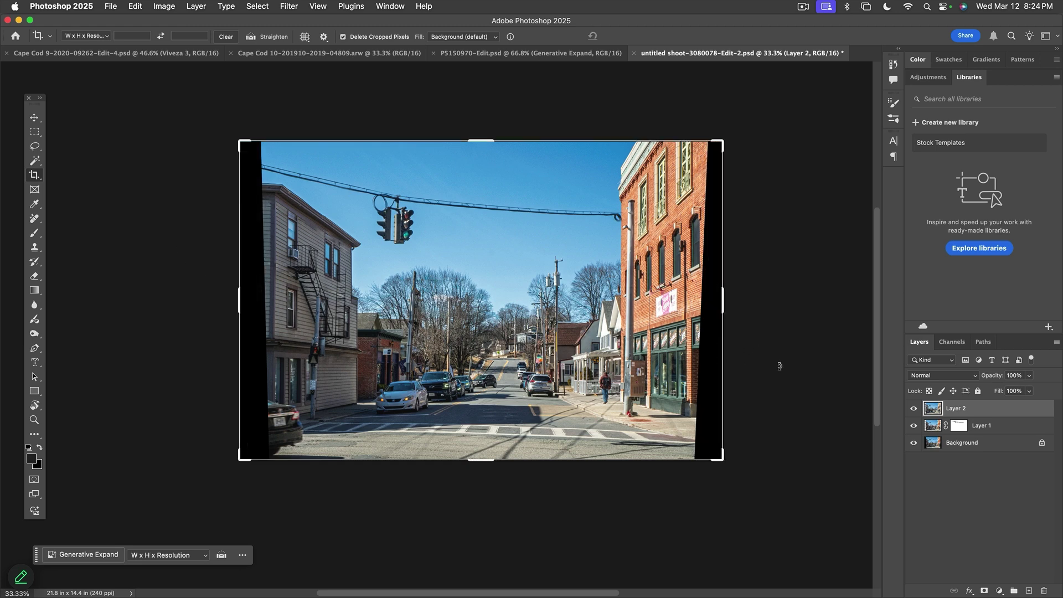
key("w")
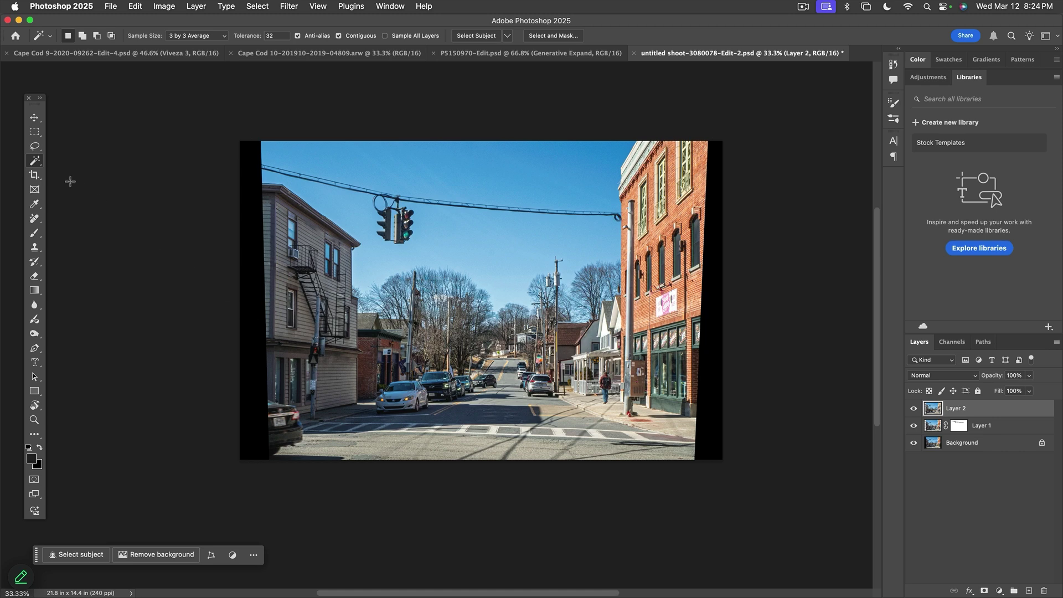
left_click(251, 243)
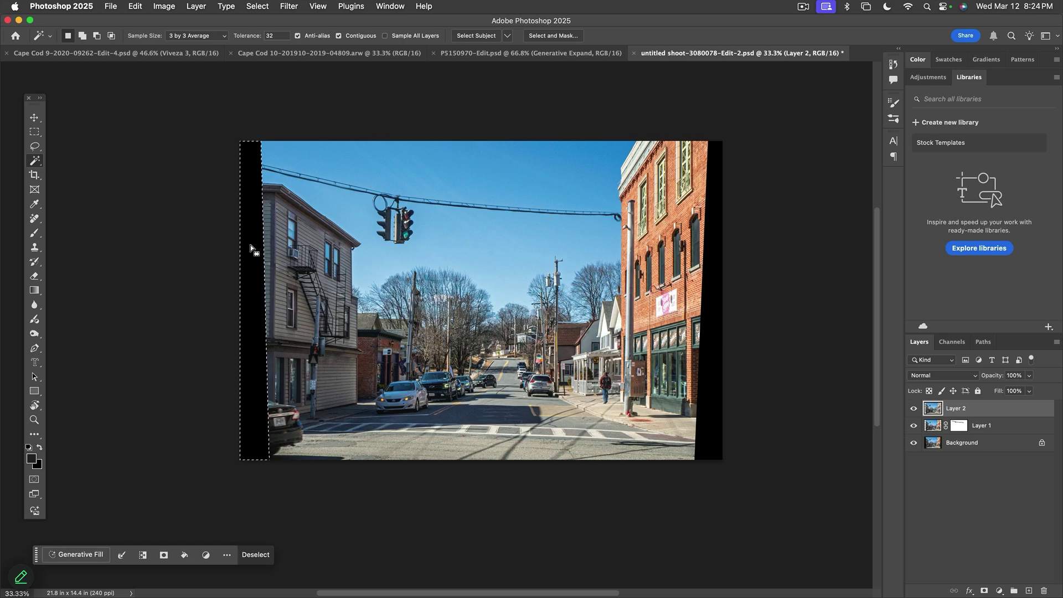
Step: Check the selection's edge against the grey building up close and expand the selection by 3 pixels
key("z")
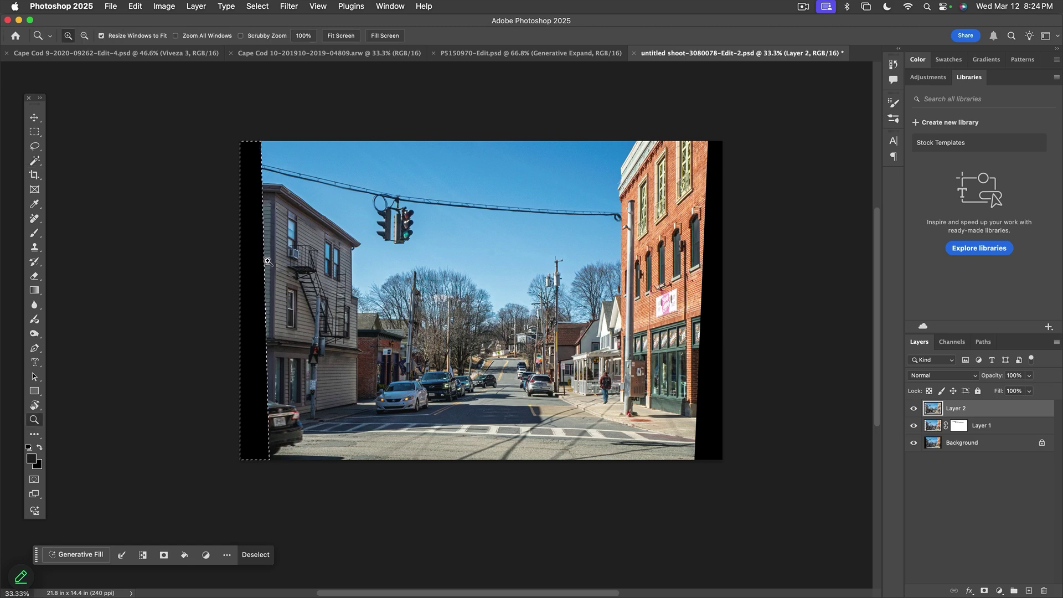
left_click_drag(257, 256, 270, 271)
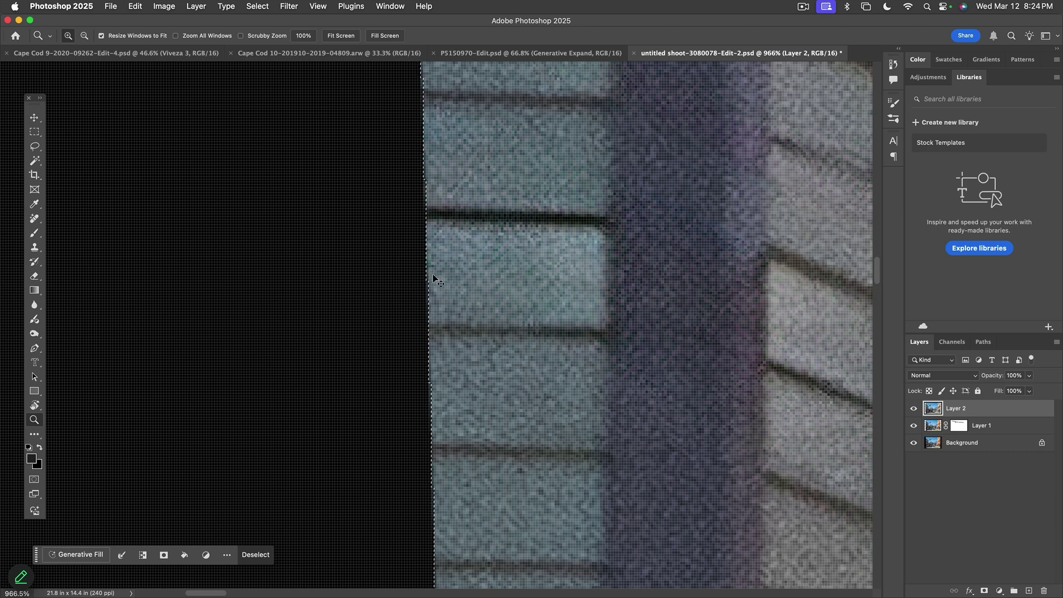
key("super+0")
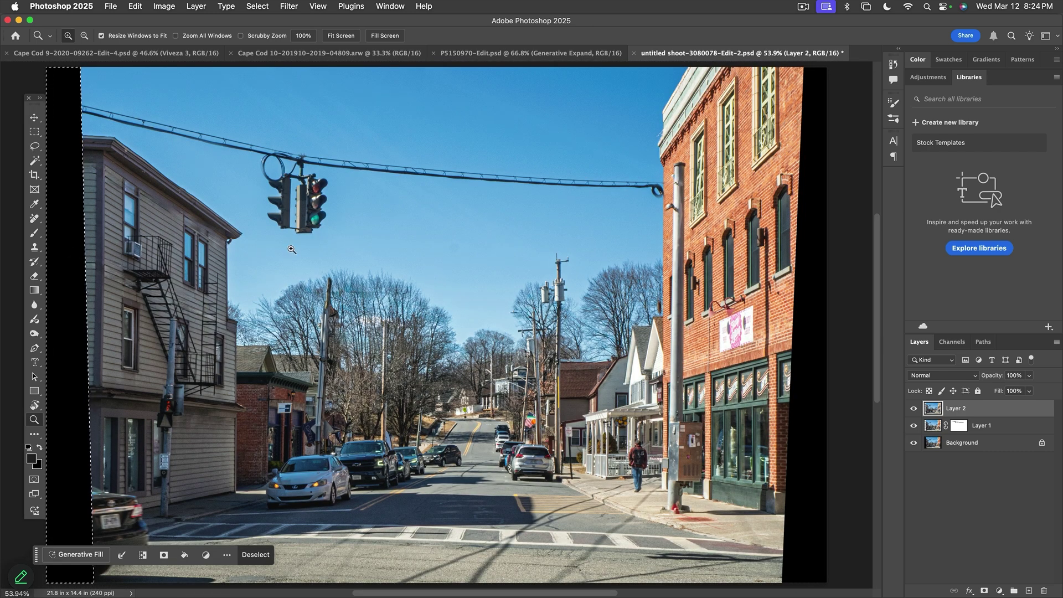
left_click_drag(254, 254, 360, 249)
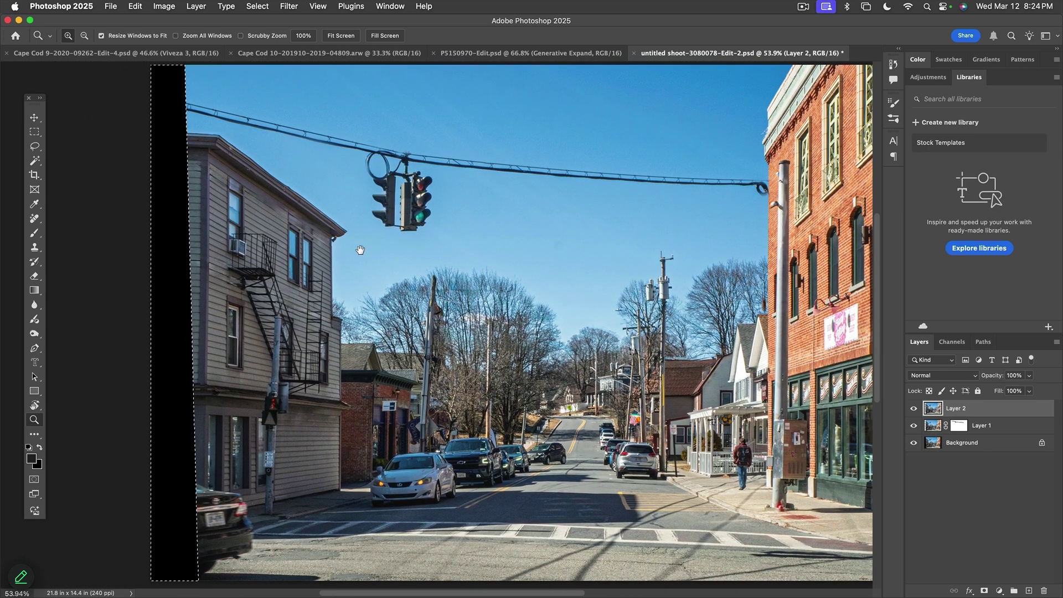
left_click(257, 6)
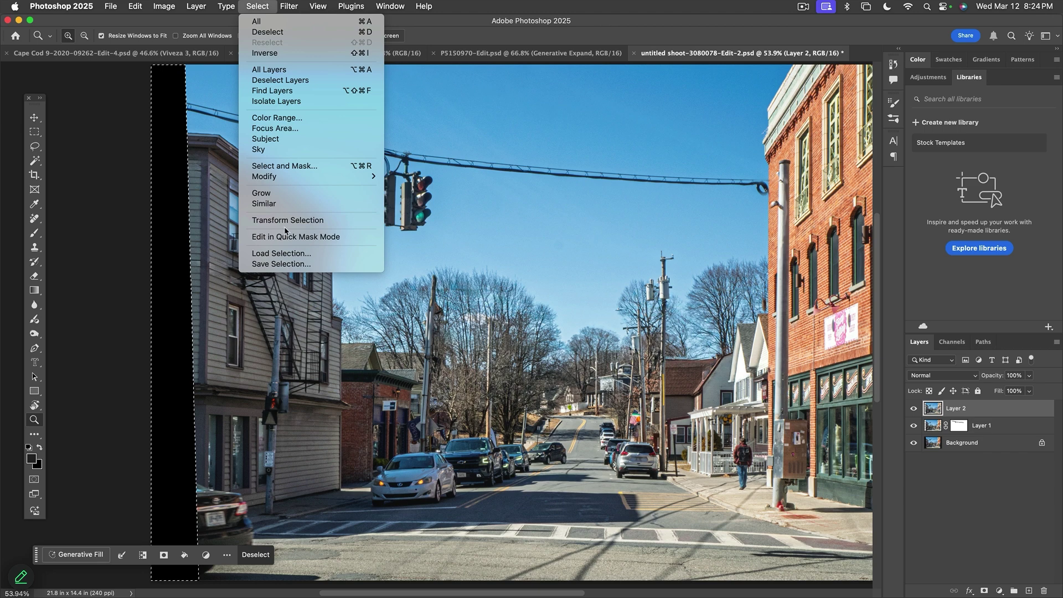
mouse_move(277, 176)
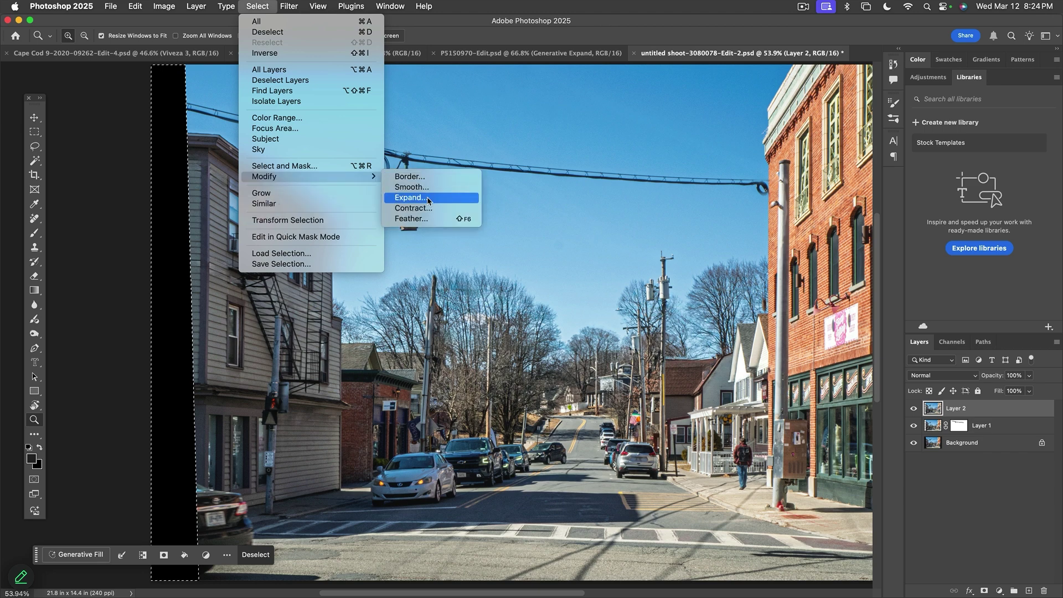
left_click(428, 198)
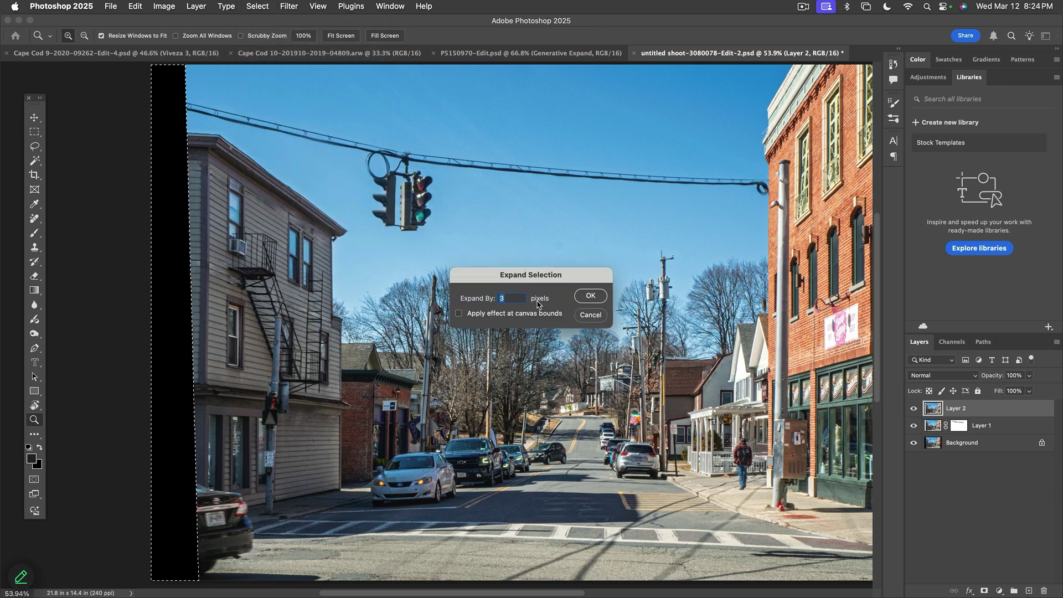
left_click(589, 295)
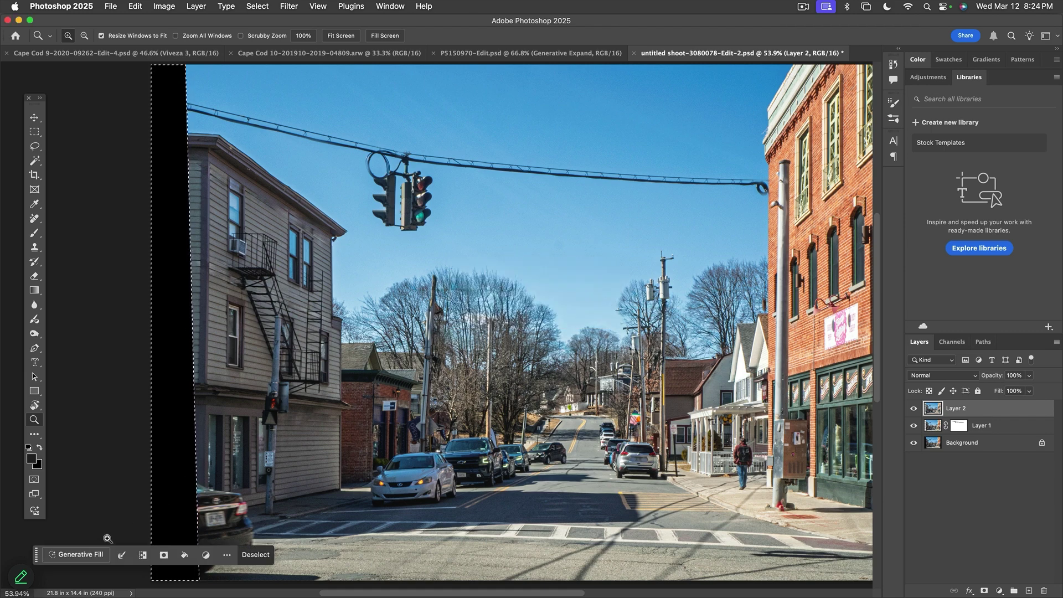
Step: Fill the left strip with Generative Fill without a prompt, compare the three variations, and keep the first
left_click(89, 554)
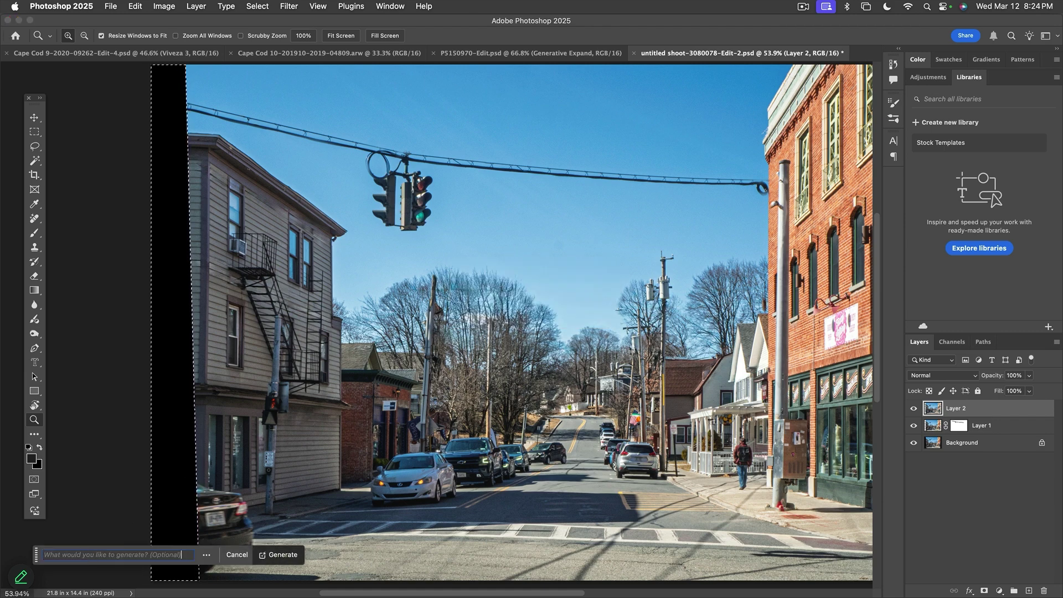
left_click(279, 554)
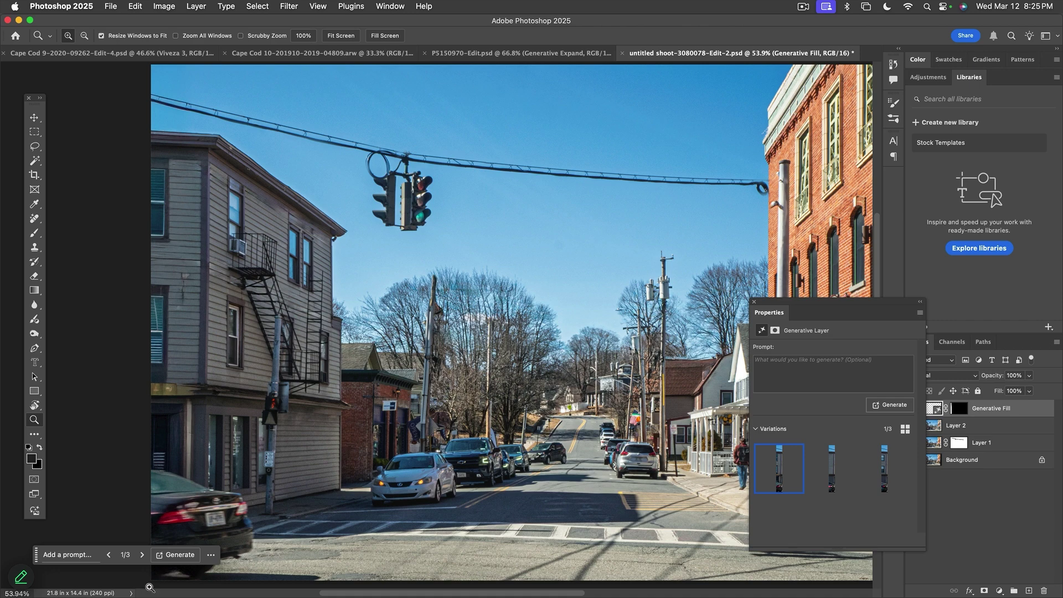
left_click(839, 465)
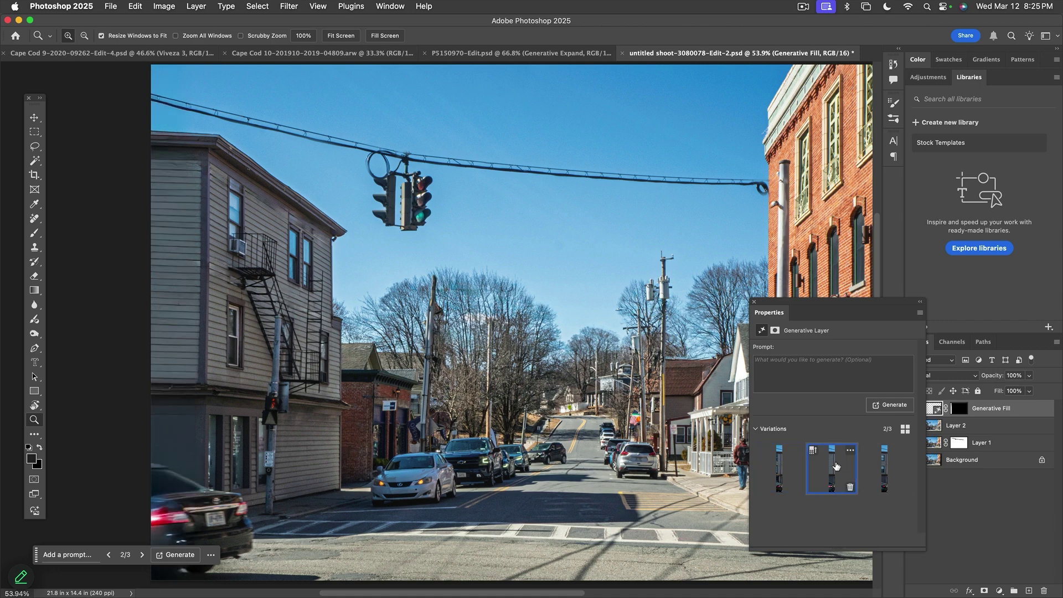
left_click(883, 468)
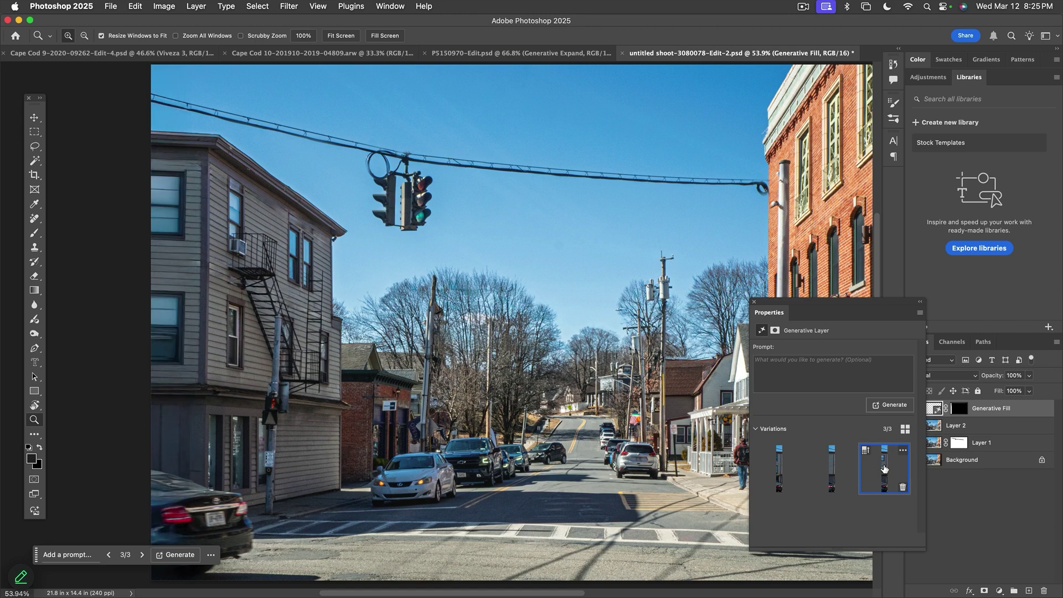
mouse_move(841, 469)
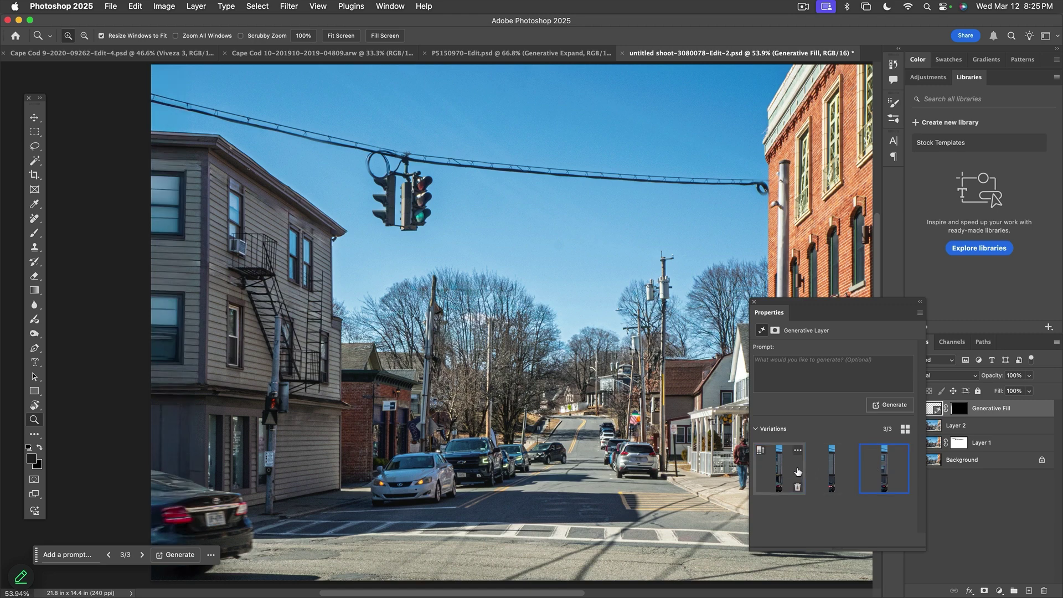
left_click(786, 470)
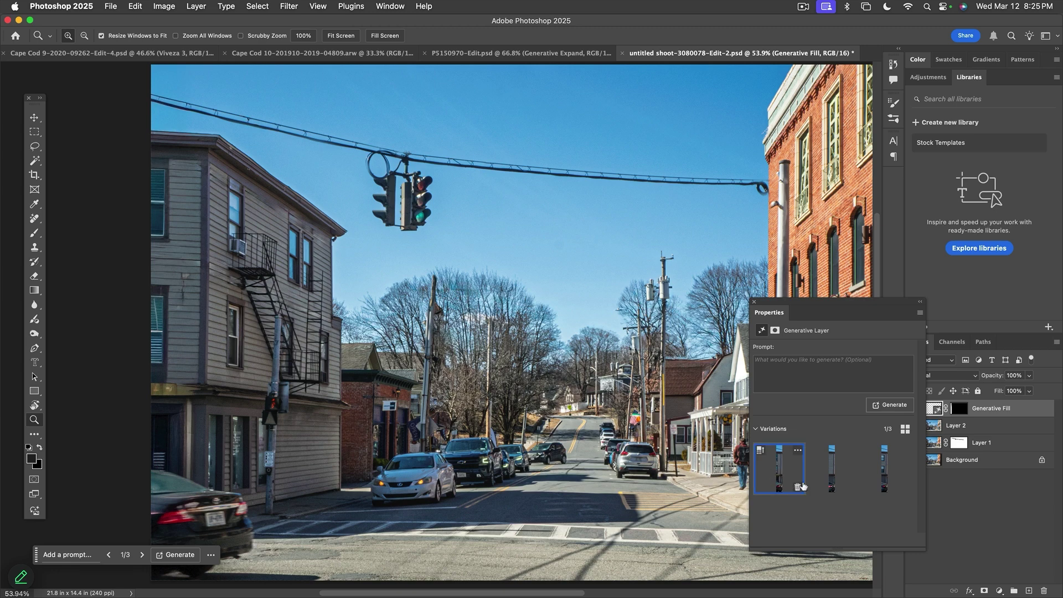
left_click(969, 489)
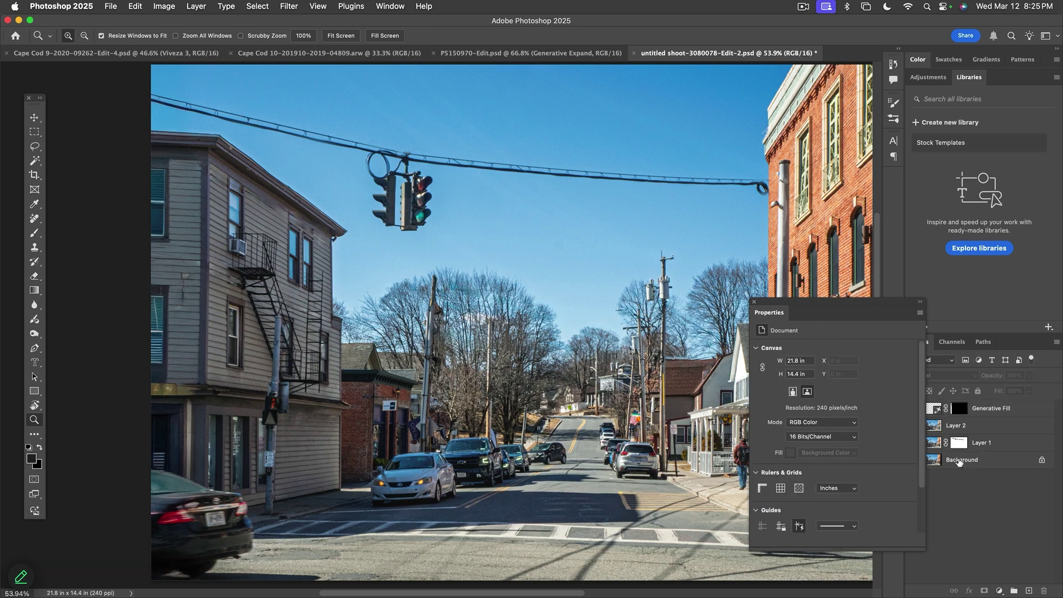
left_click(753, 303)
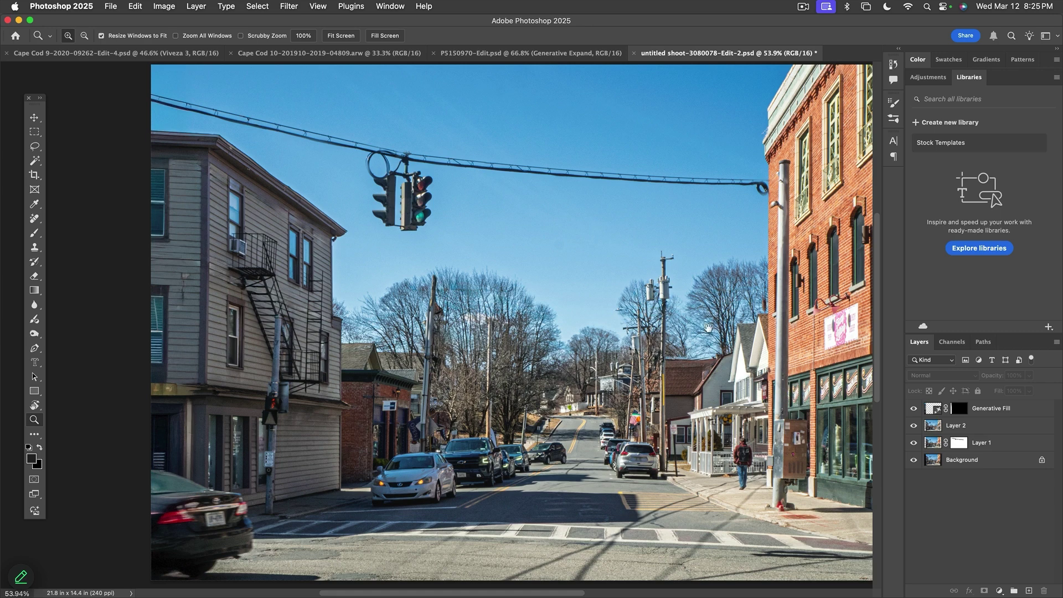
Step: Select the black strip beside the brick building on Layer 2 with the Magic Wand and expand the selection by 3 pixels
left_click_drag(710, 327, 493, 326)
key("w")
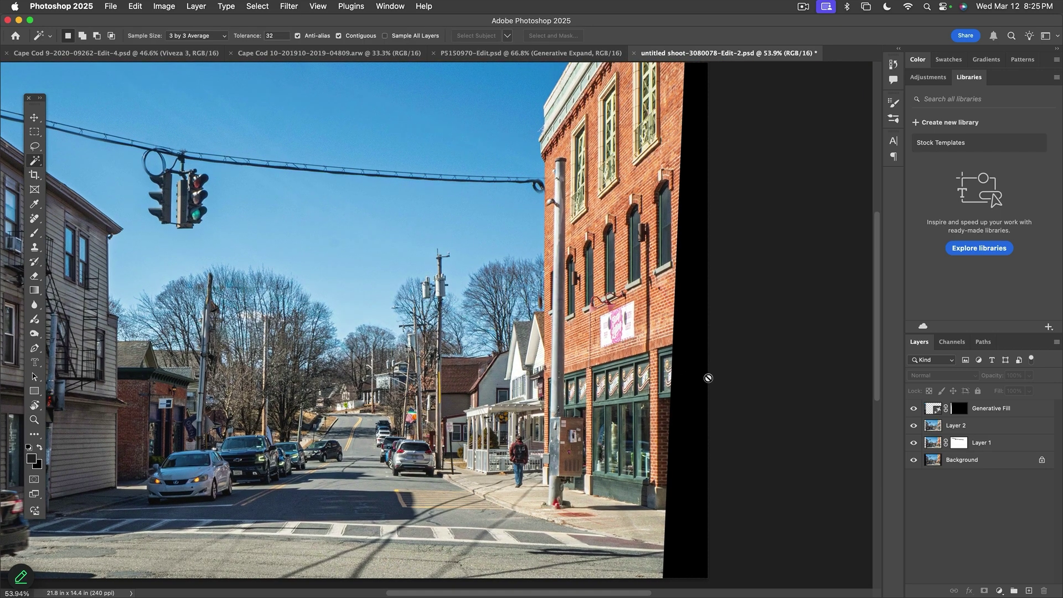
left_click(930, 428)
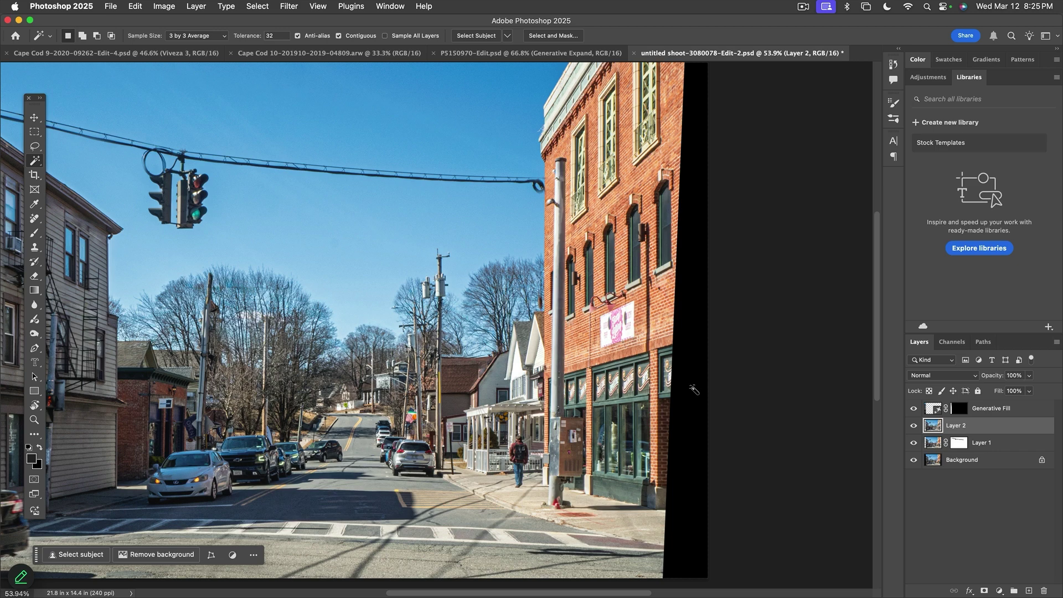
left_click(692, 389)
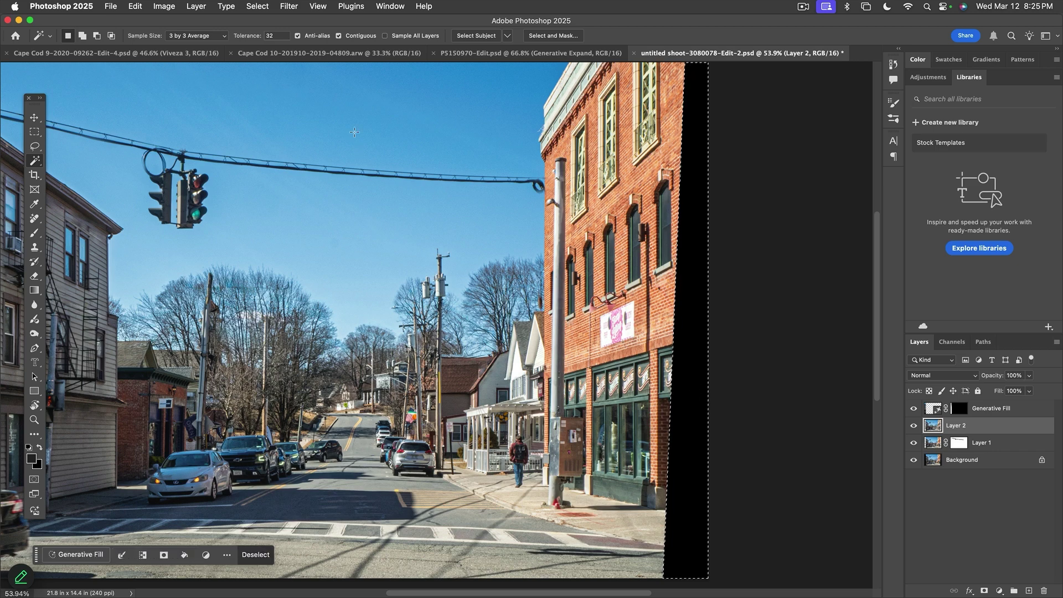
left_click(257, 6)
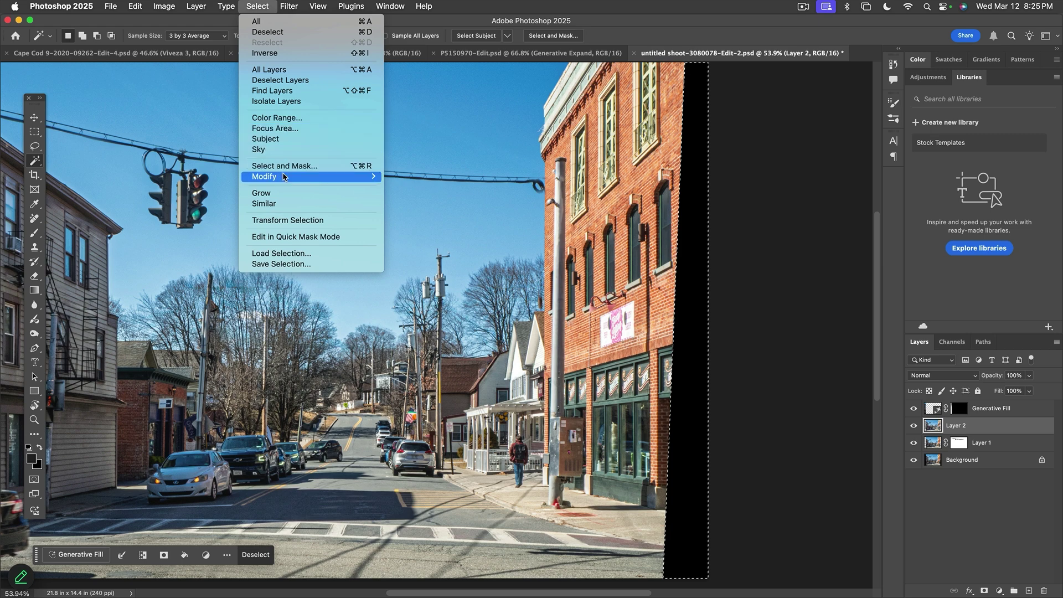
mouse_move(284, 176)
left_click(403, 197)
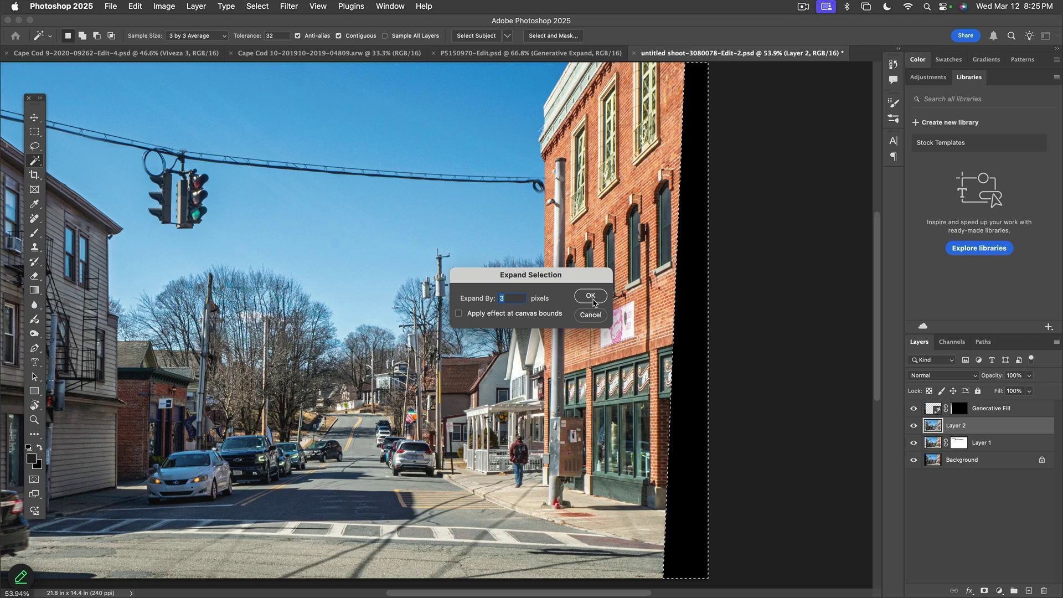
left_click(590, 297)
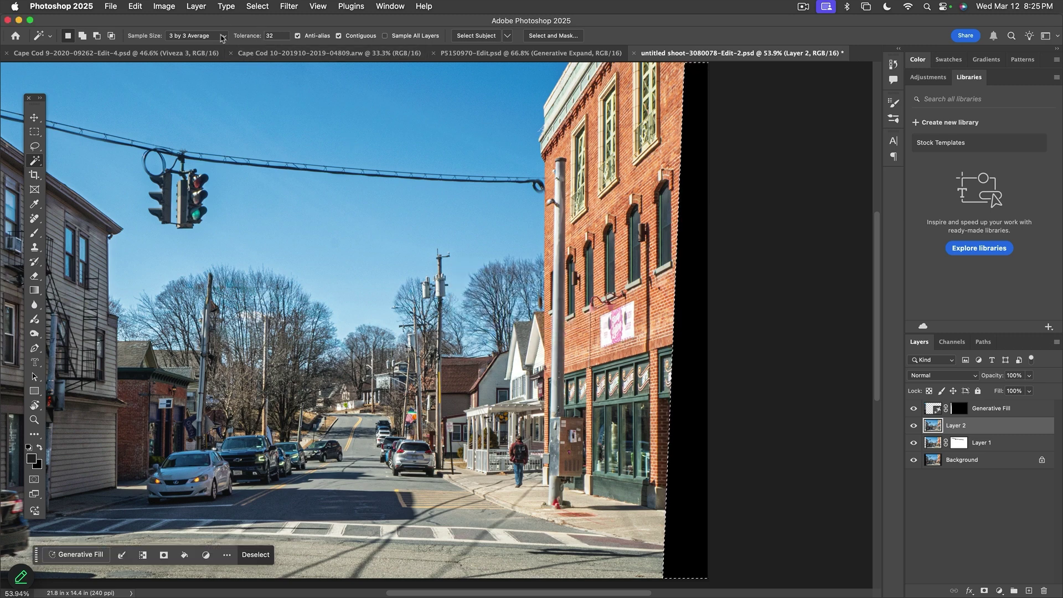
Step: Fill the strip beside the brick building with Generative Fill without a prompt, compare the variations, and keep the first
left_click(80, 554)
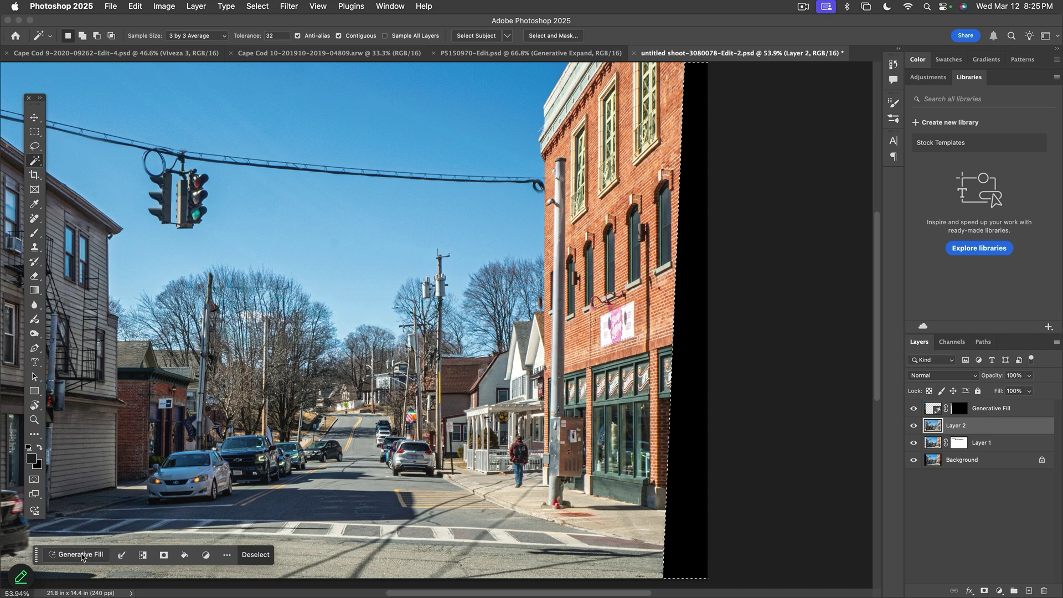
left_click(282, 555)
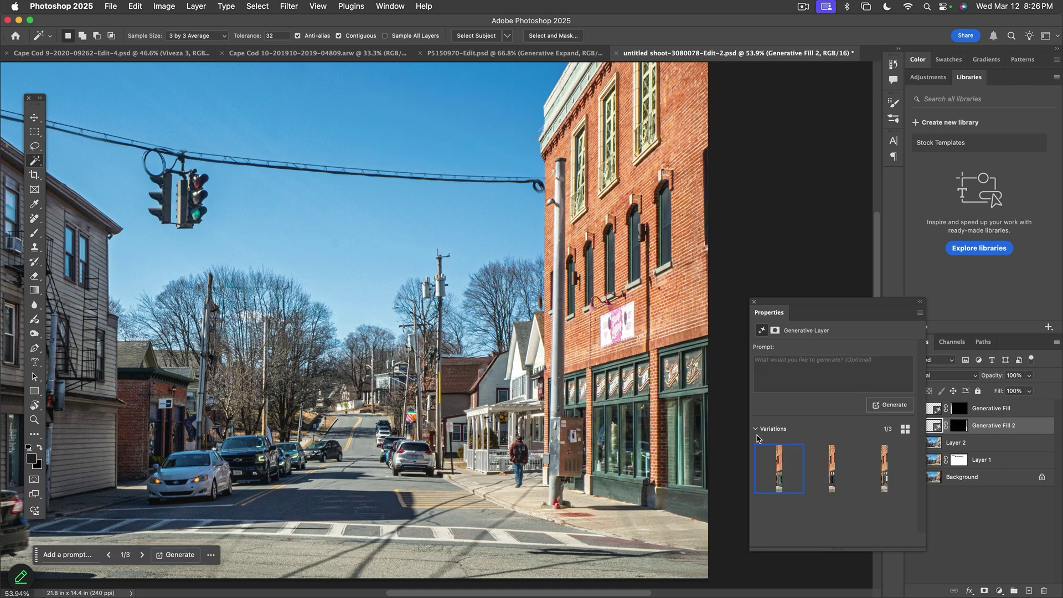
left_click(839, 457)
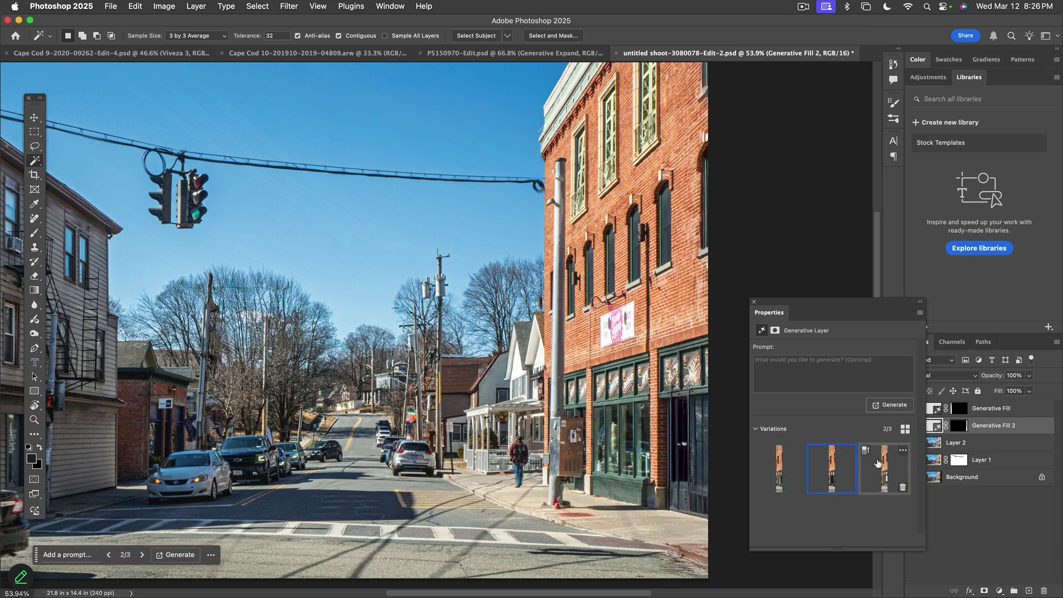
left_click(885, 464)
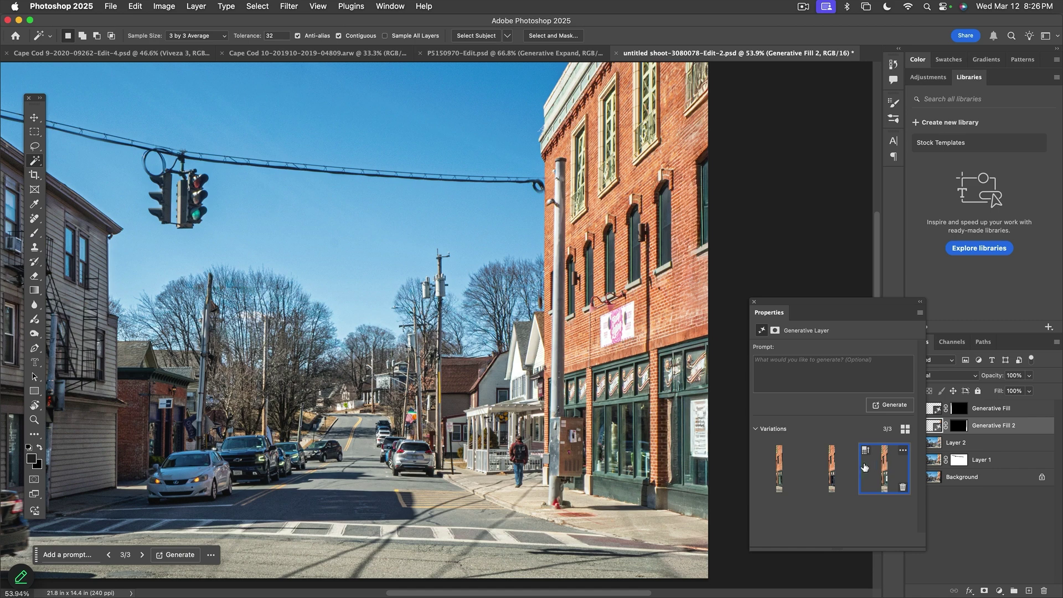
left_click(789, 470)
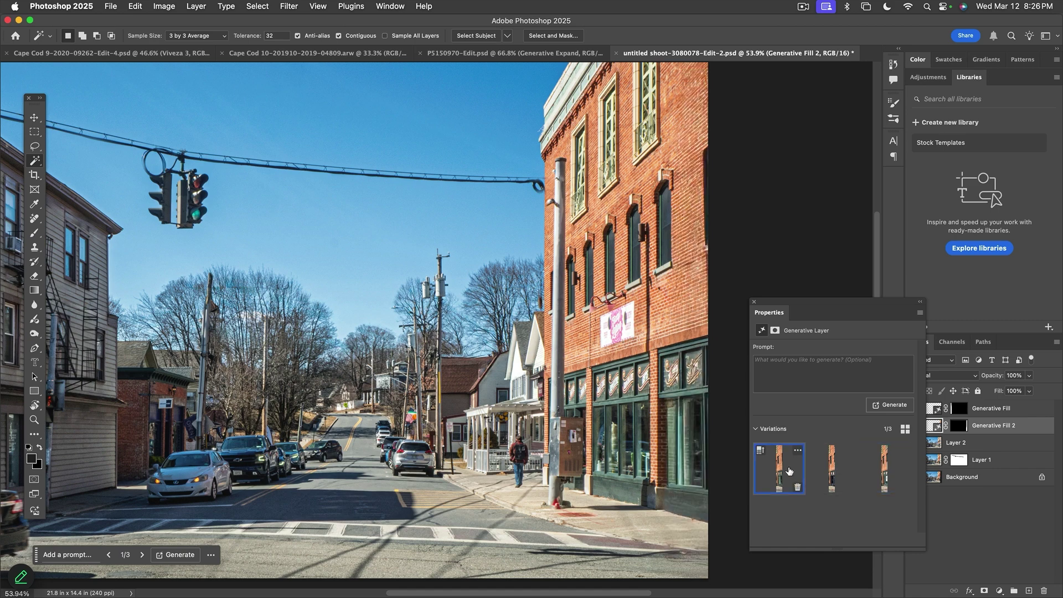
left_click(754, 301)
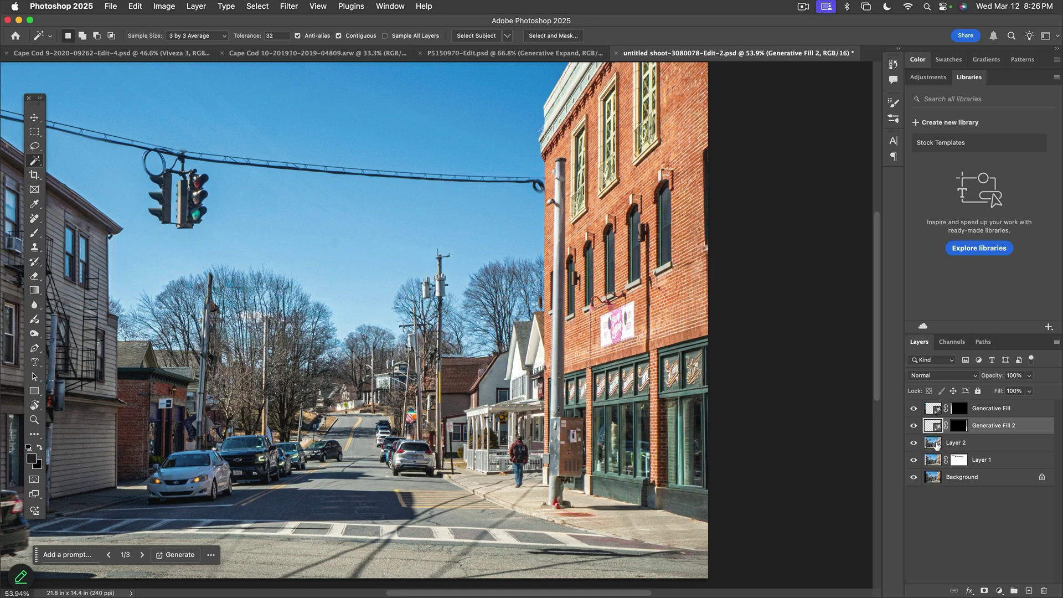
Step: Merge the Generative Fill, Generative Fill 2 and Layer 2 layers into one layer
left_click(935, 444, "shift")
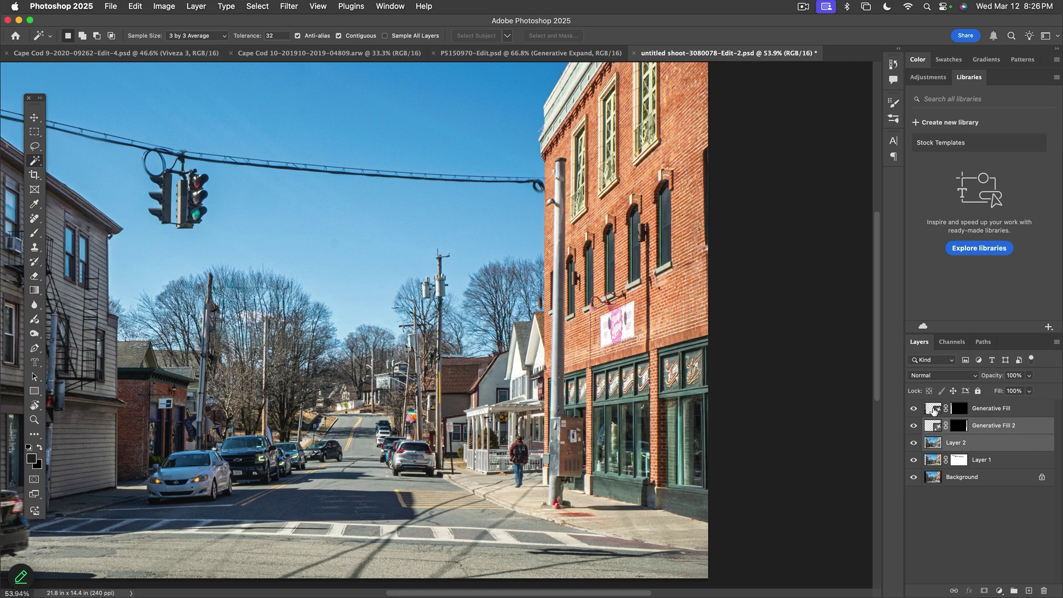
left_click(933, 413, "shift")
left_click(936, 430)
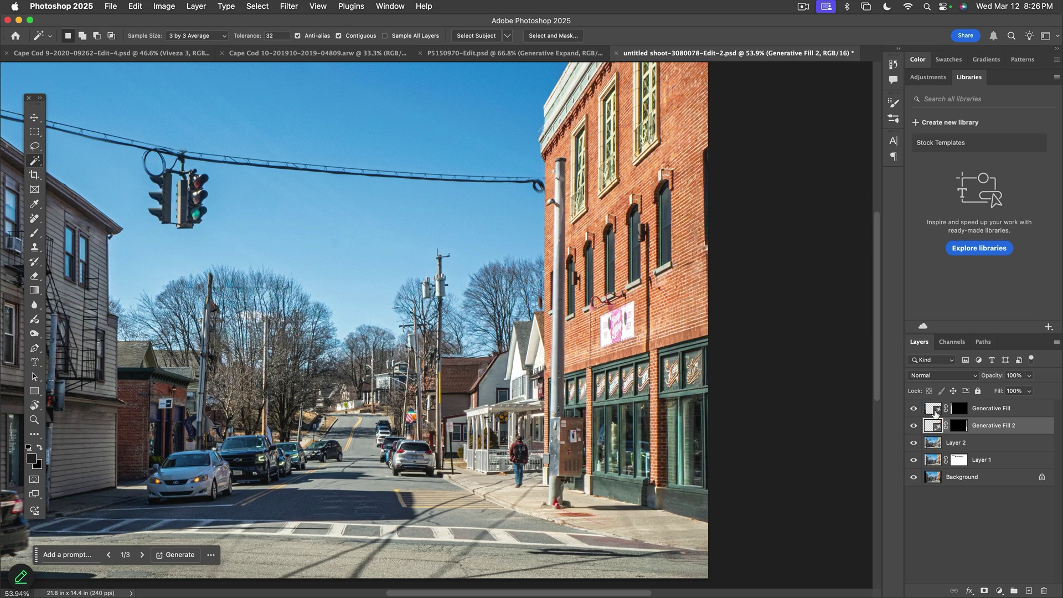
left_click(935, 414)
left_click(934, 440, "shift")
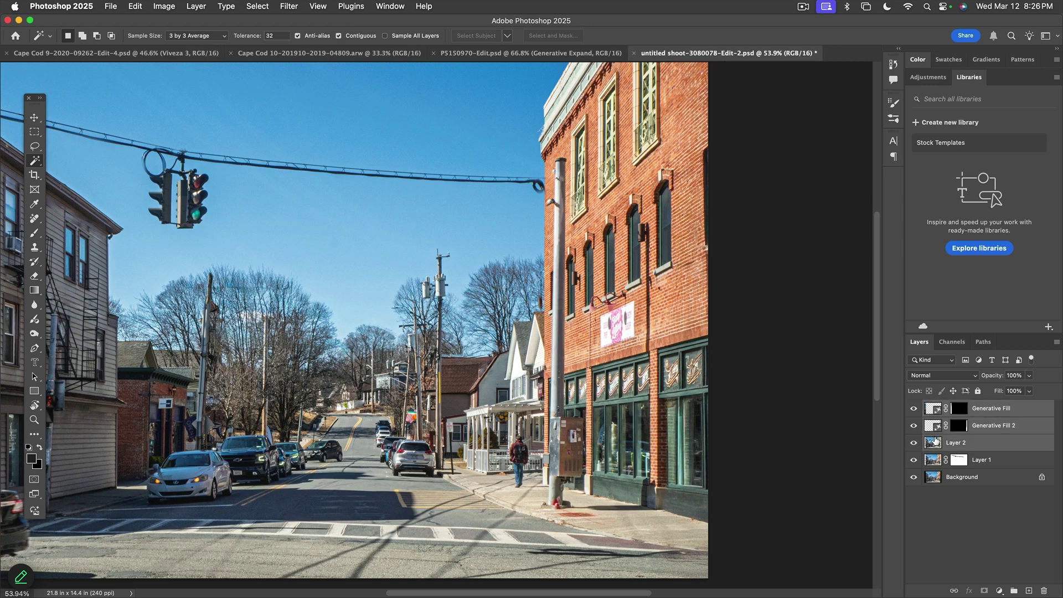
key("super+e")
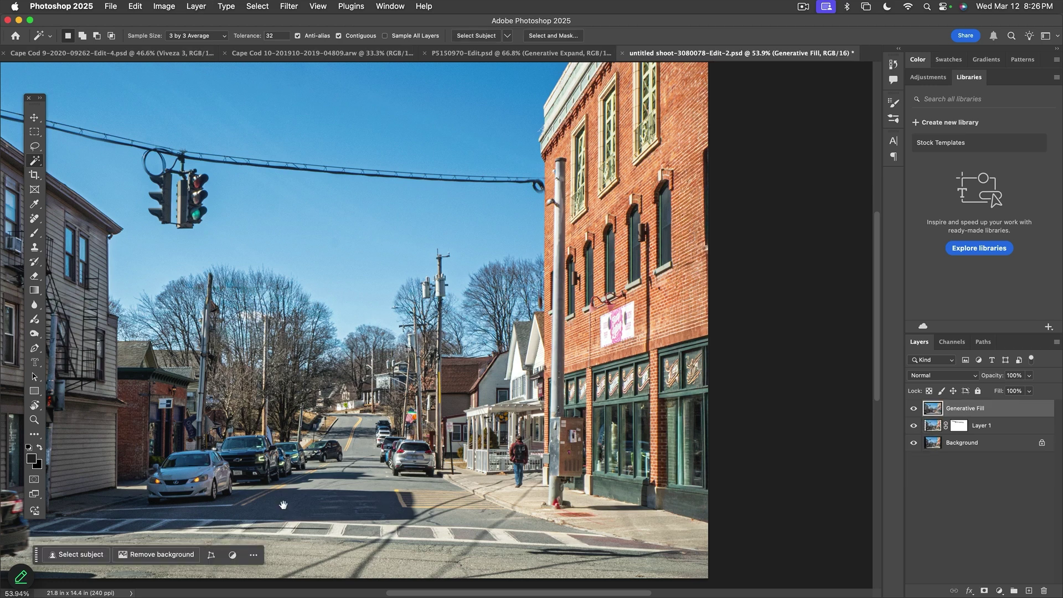
Step: Lasso the dark car in the photo's lower-left corner with its shadow and run Generative Fill on it without a prompt
left_click_drag(283, 505, 474, 483)
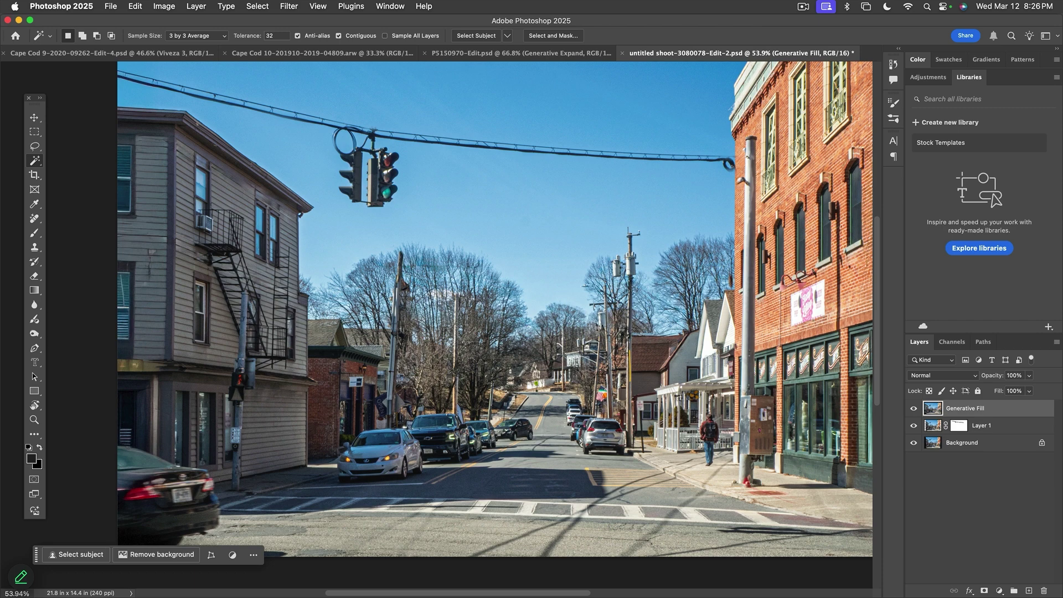
key("l")
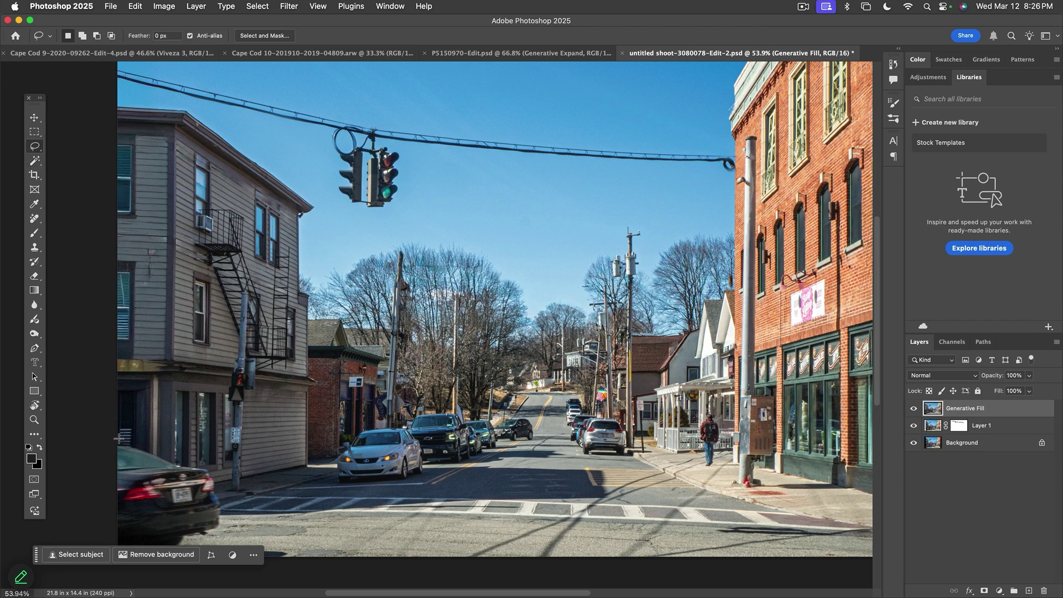
mouse_move(119, 438)
left_mouse_down()
mouse_move(207, 466)
mouse_move(227, 517)
left_mouse_up()
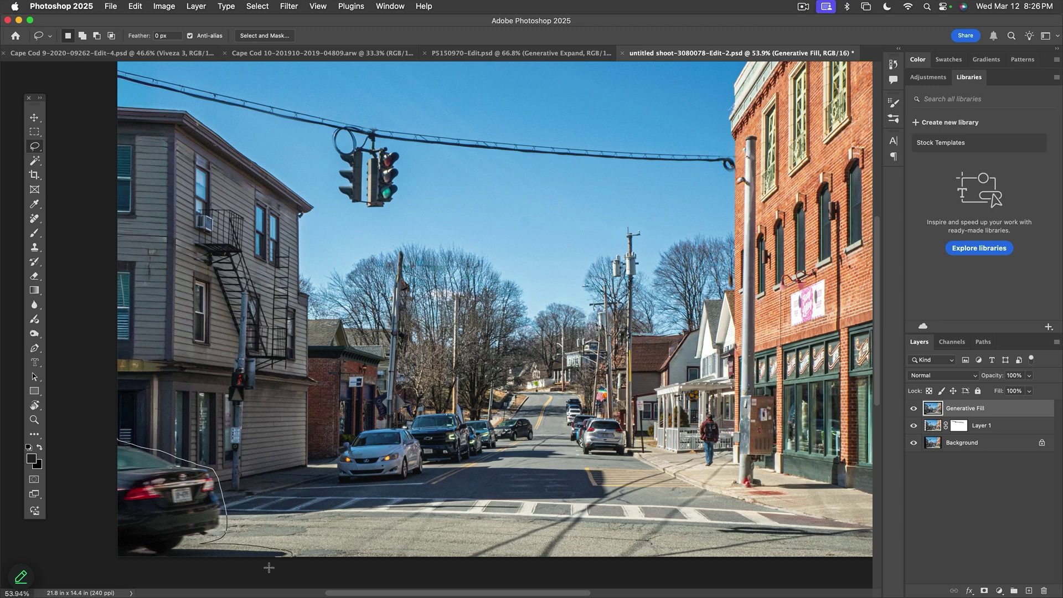
left_click_drag(104, 575, 104, 575)
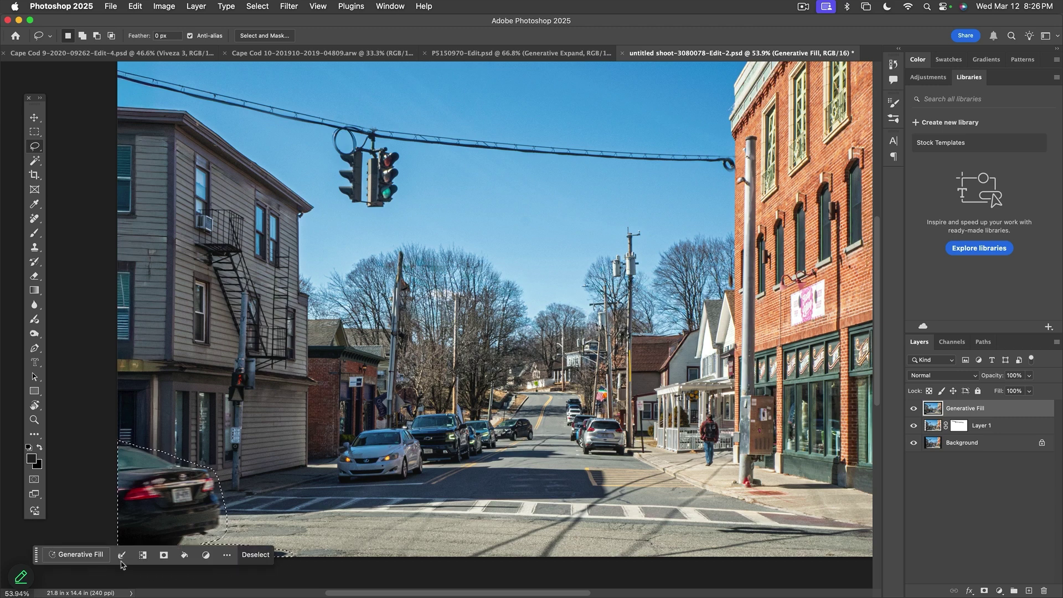
left_click(76, 554)
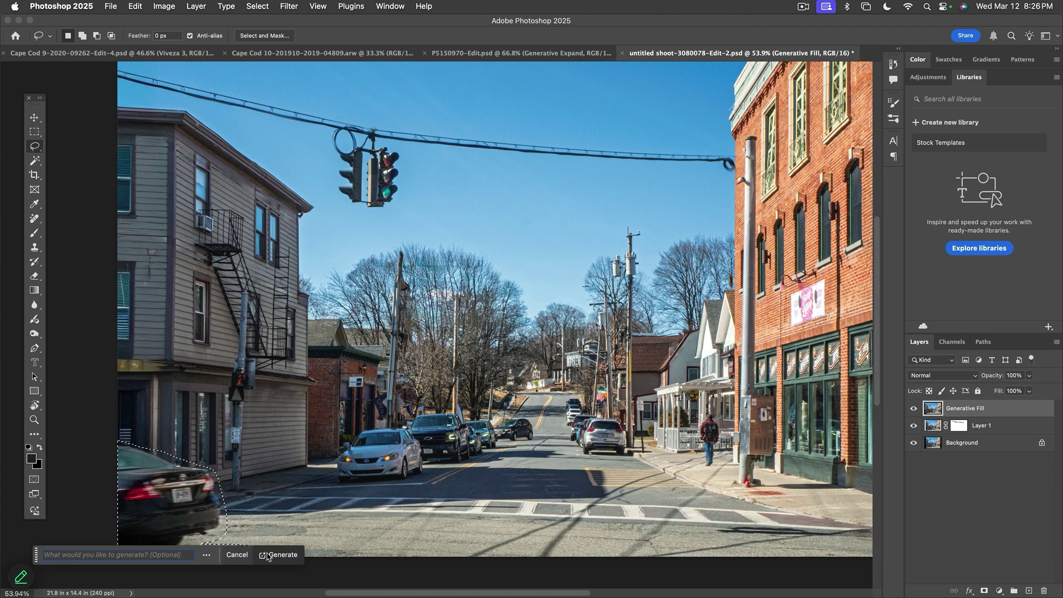
left_click(281, 554)
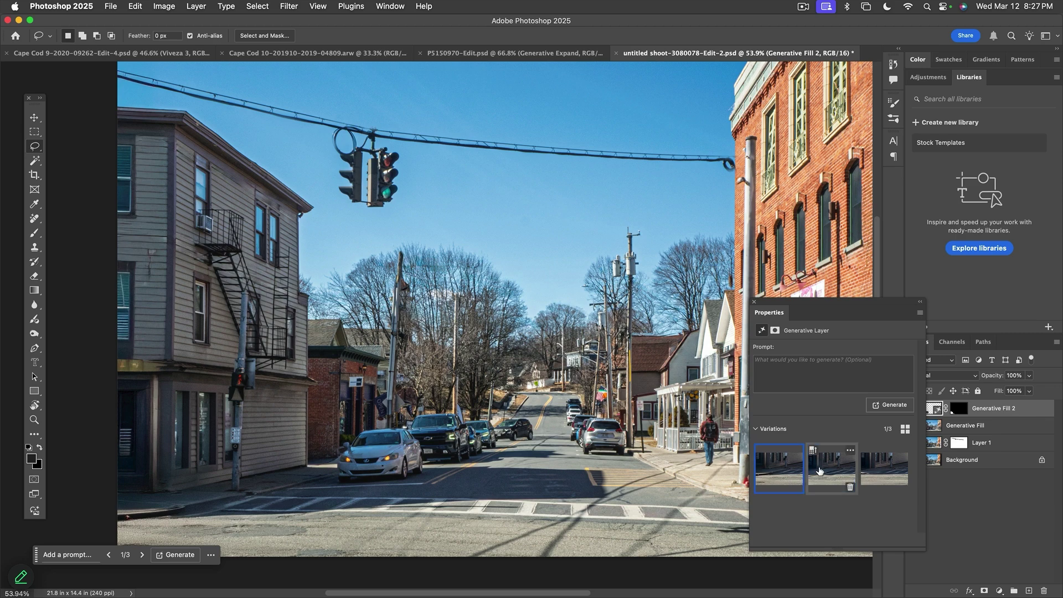
Step: Compare the three generated variations of the street corner without the dark car and keep the first
left_click(820, 471)
left_click(883, 471)
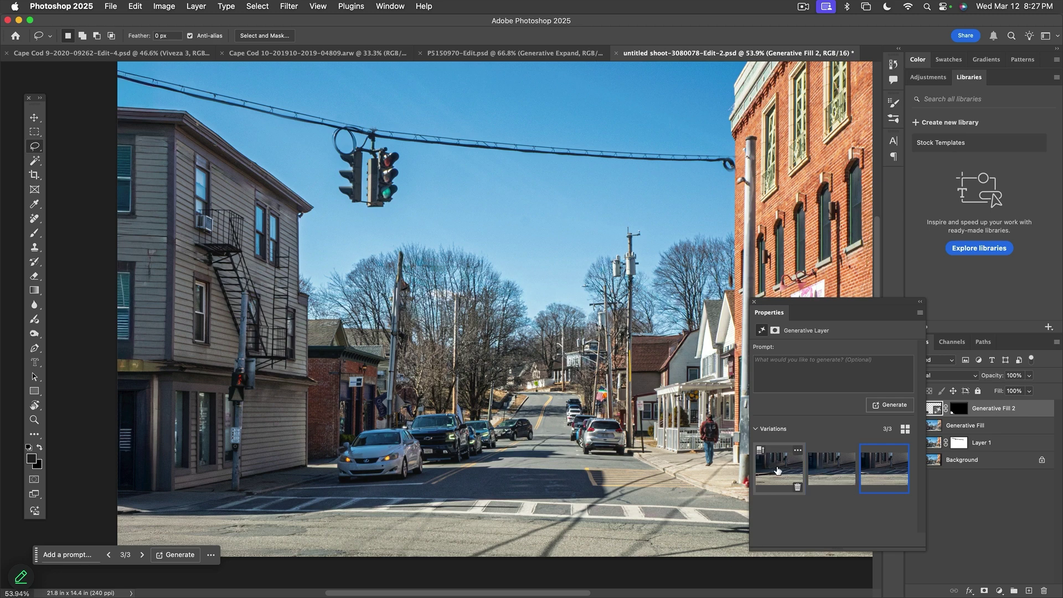
left_click(779, 471)
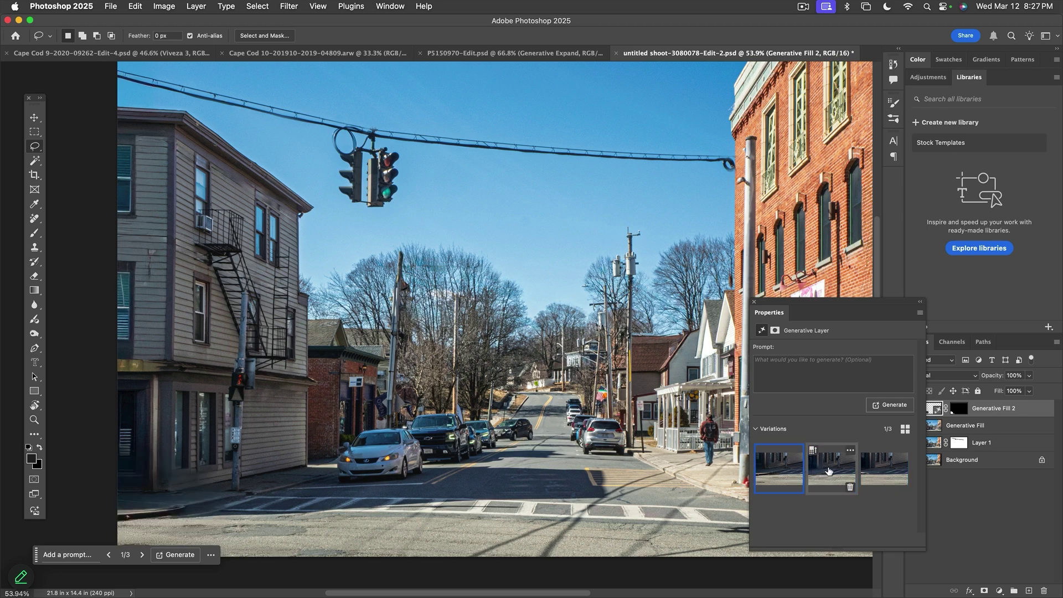
left_click(829, 471)
left_click(867, 471)
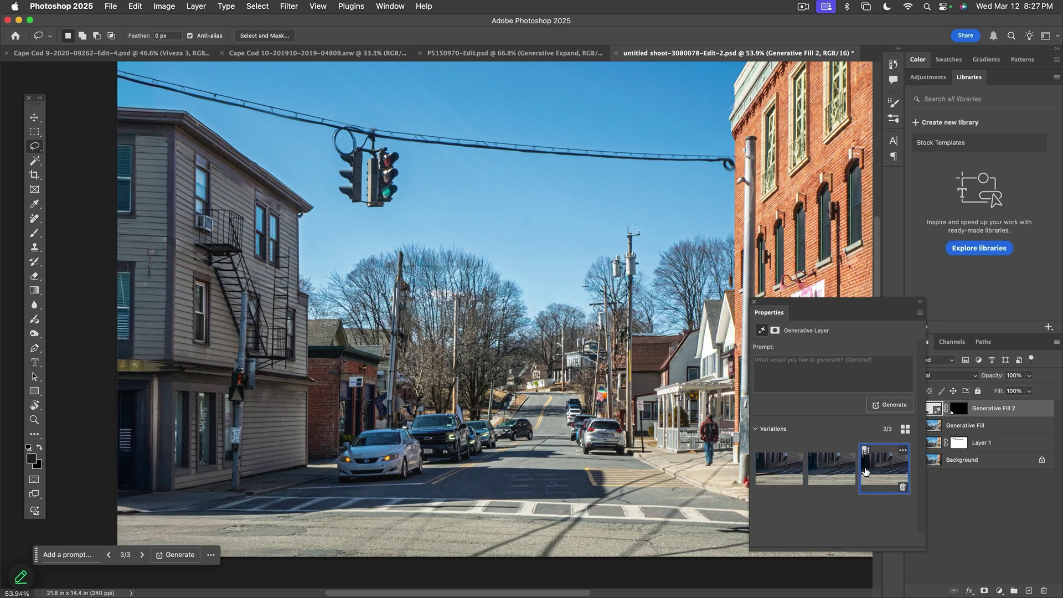
left_click(780, 469)
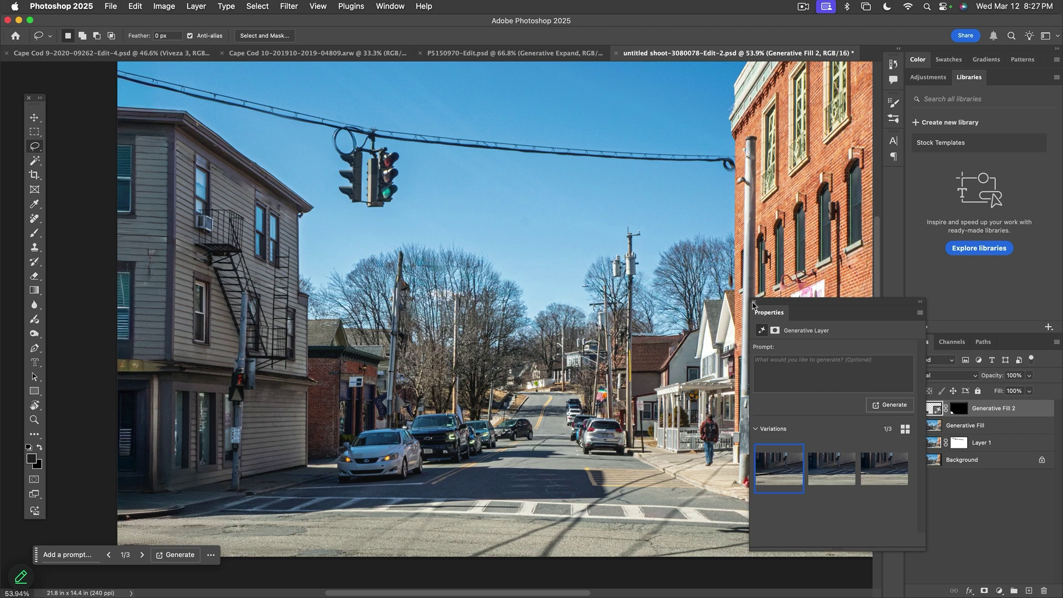
left_click(753, 303)
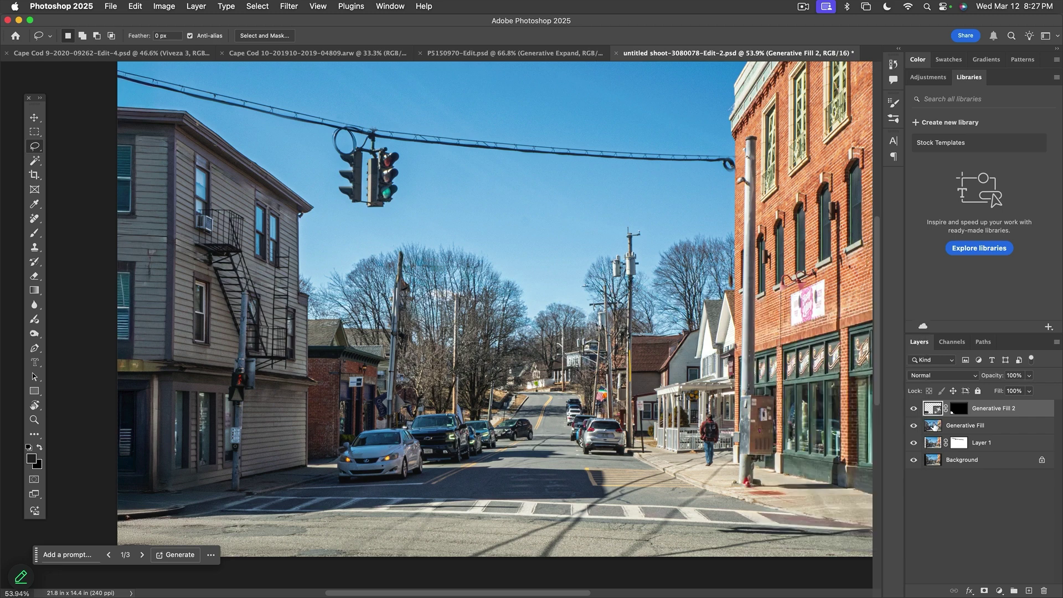
Step: Merge the car-removal layer Generative Fill 2 with the Generative Fill layer beneath it
left_click(934, 426, "shift")
key("super+e")
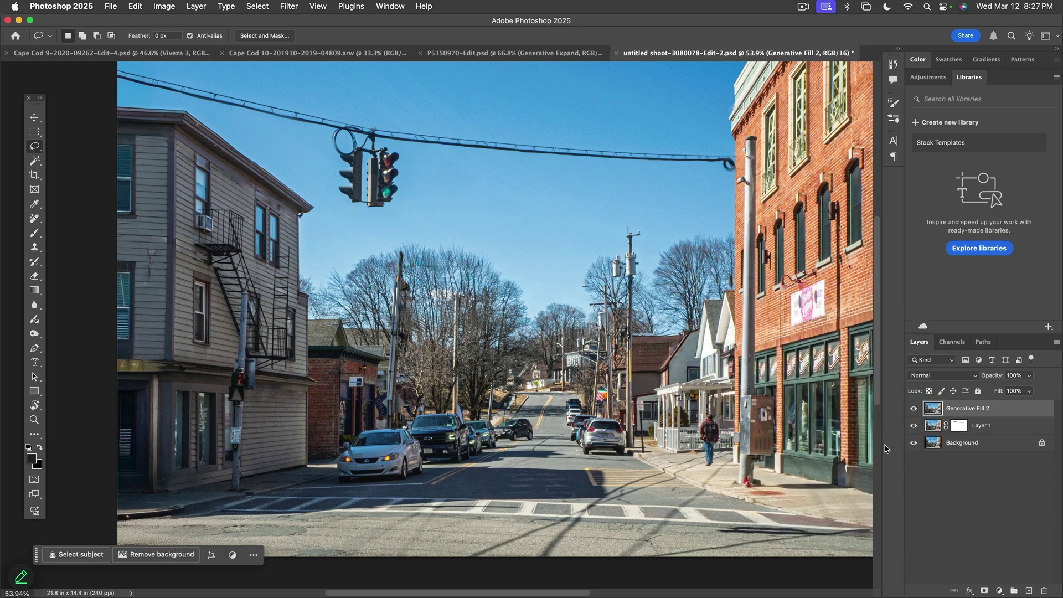
scroll(793, 476, "right", 3)
scroll(793, 476, "up", 2)
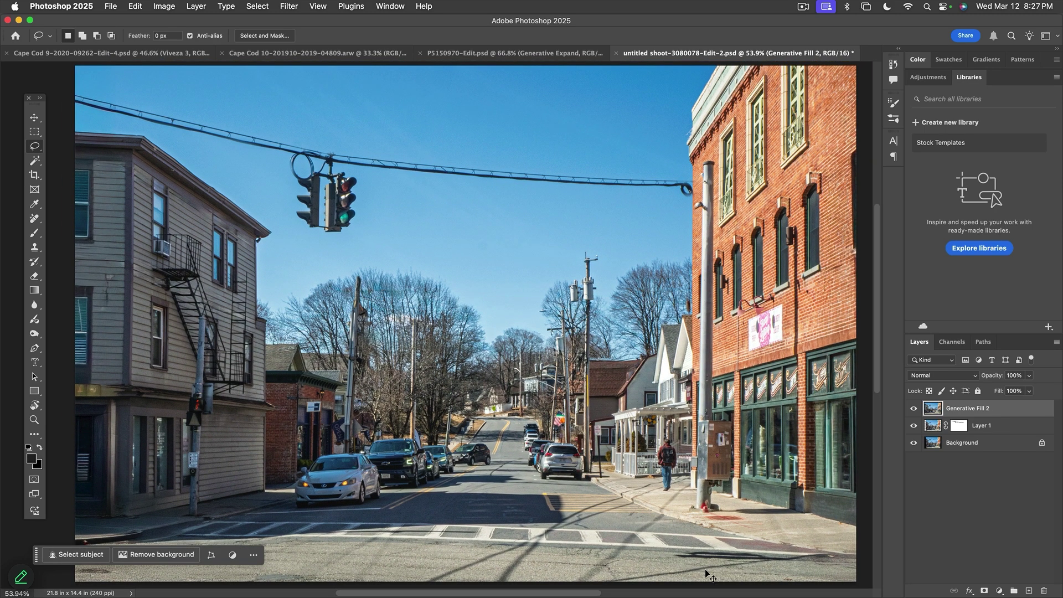
Step: Switch to Lightroom Classic, open the cloudy-sky photo Fall Foliage 2020 X-T30-1576.RAF in Photoshop and copy its whole image
key("super+Tab")
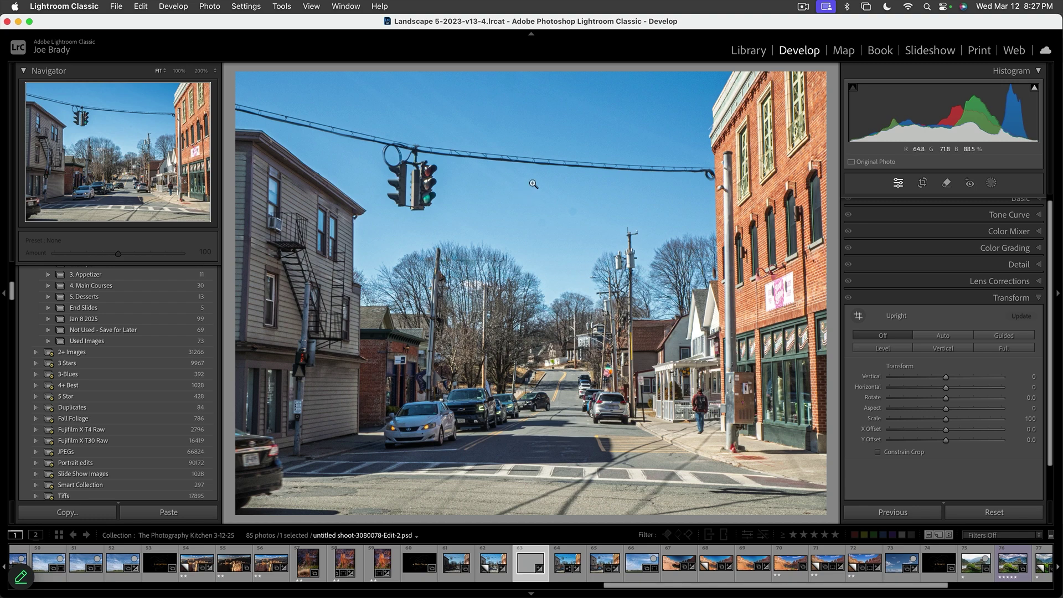
left_click(638, 567)
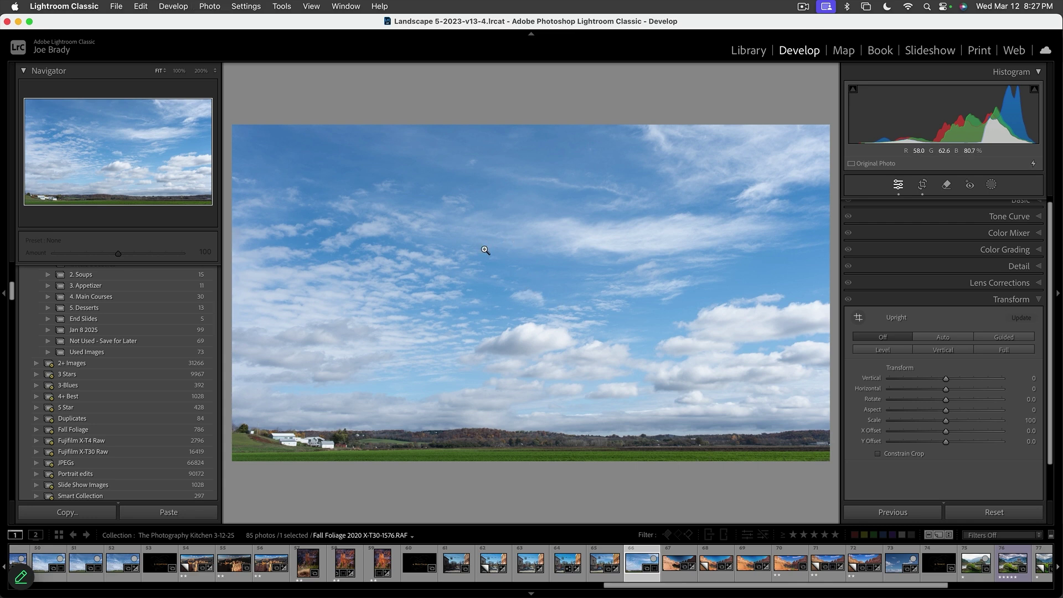
key("super+e")
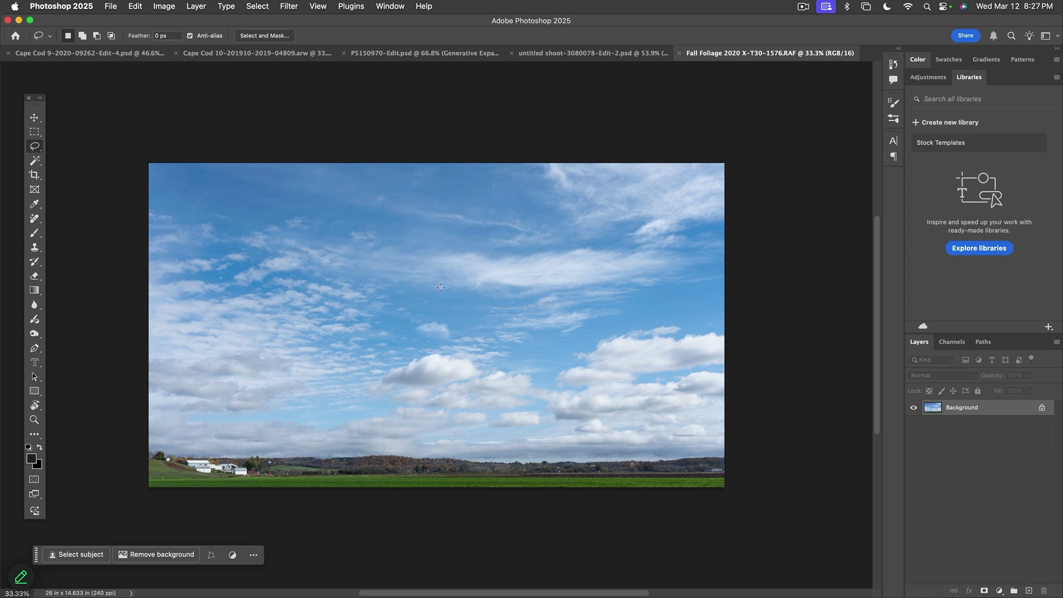
key("super+a")
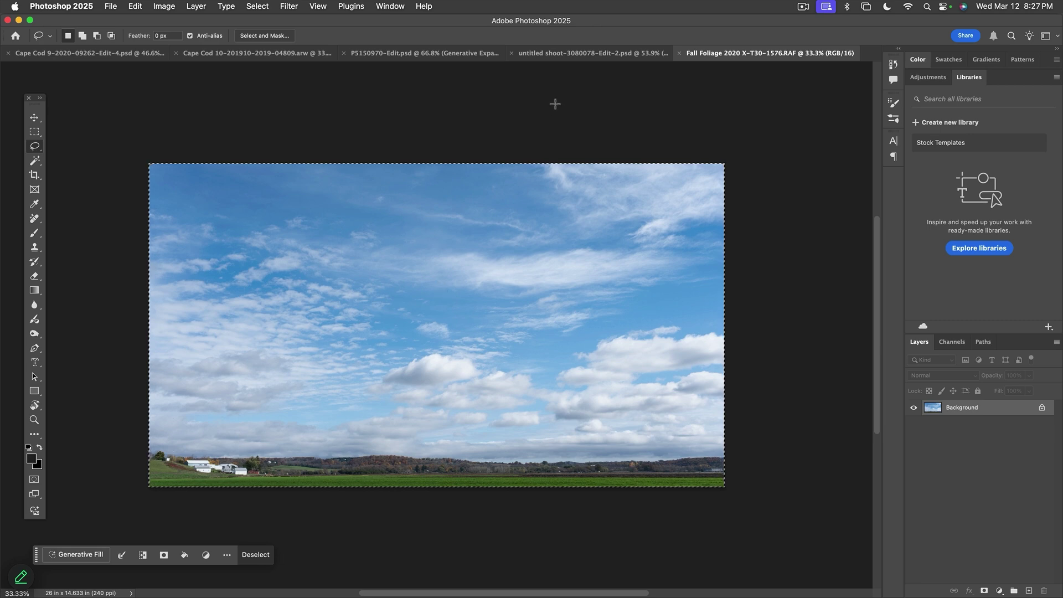
Step: Return to the street photo untitled shoot-3080078-Edit-2.psd and select its sky with the automatic Sky selection
left_click(559, 55)
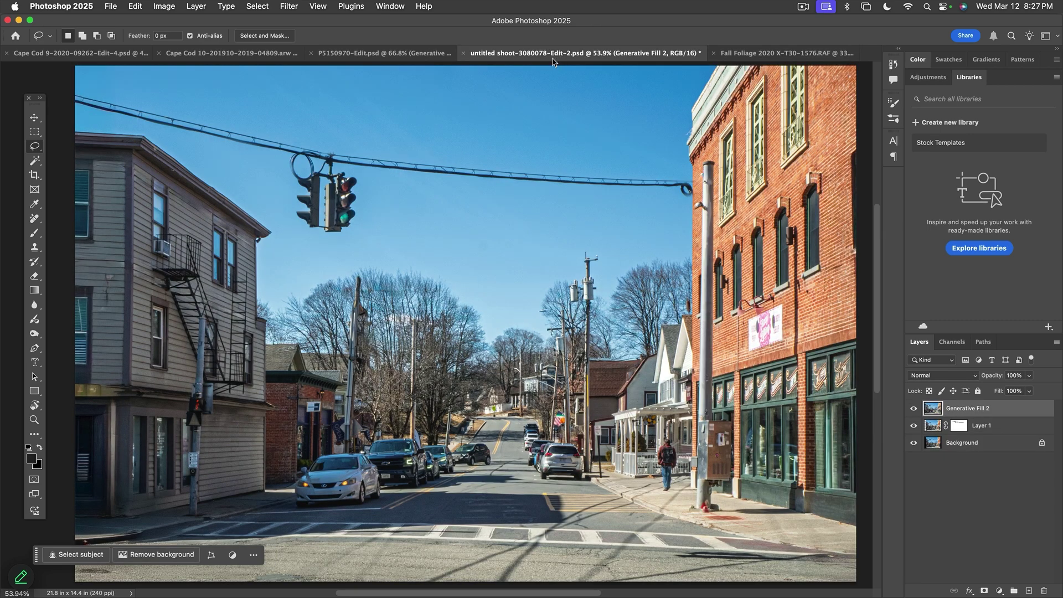
key("z")
left_click(535, 264, "alt")
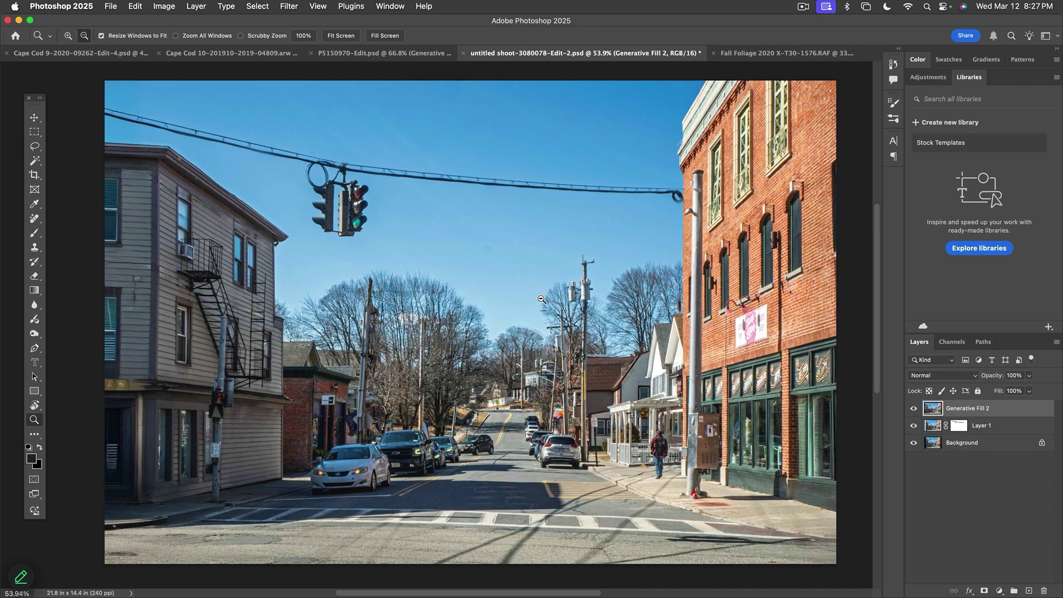
left_click_drag(517, 319, 514, 313)
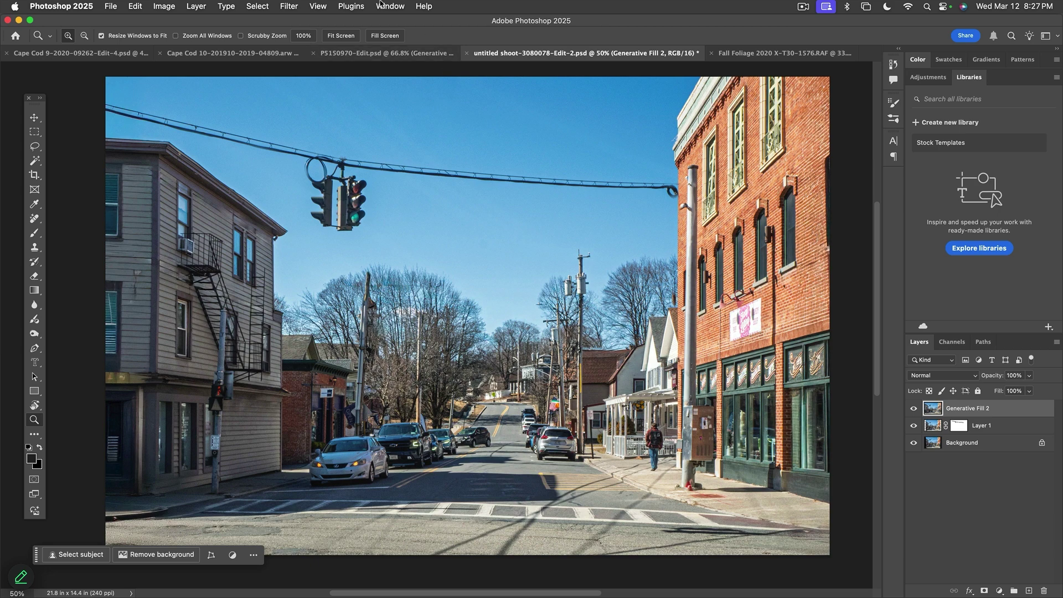
left_click(259, 8)
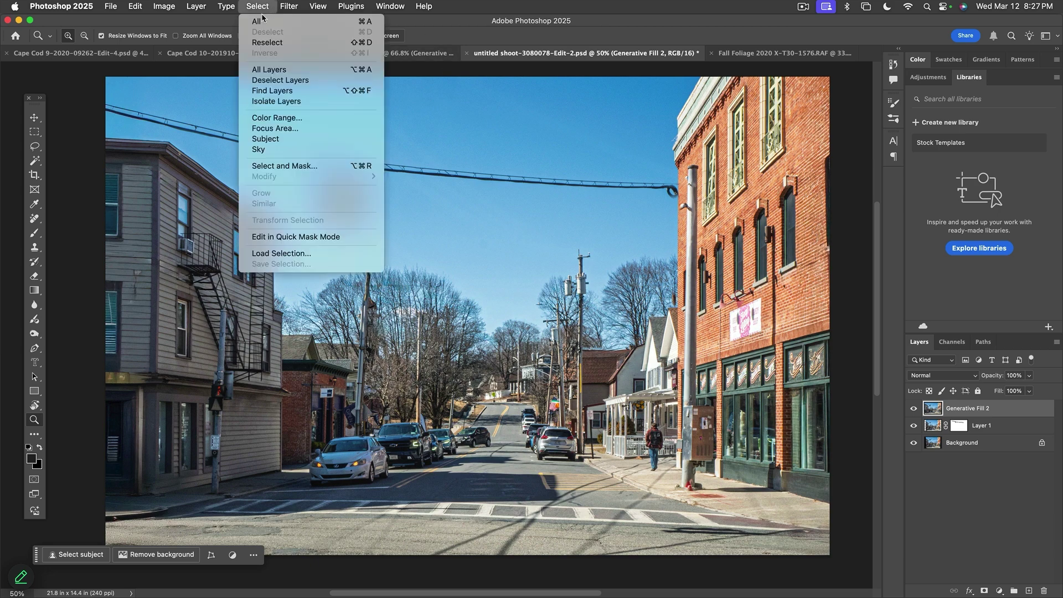
left_click(272, 150)
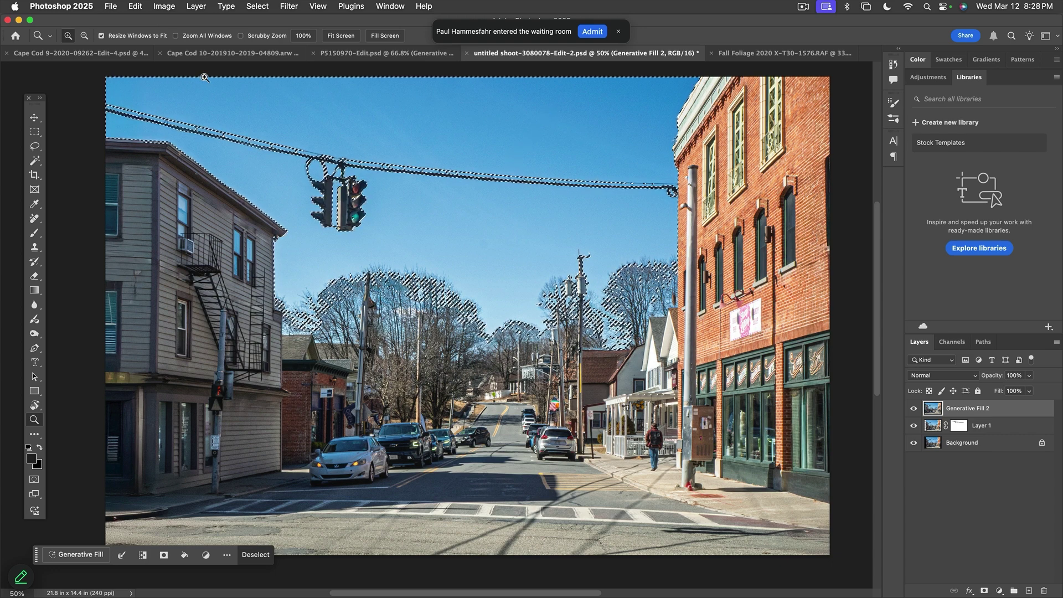
Step: Paste the copied cloudy sky into the sky selection with Paste Into, as a masked layer
left_click(163, 6)
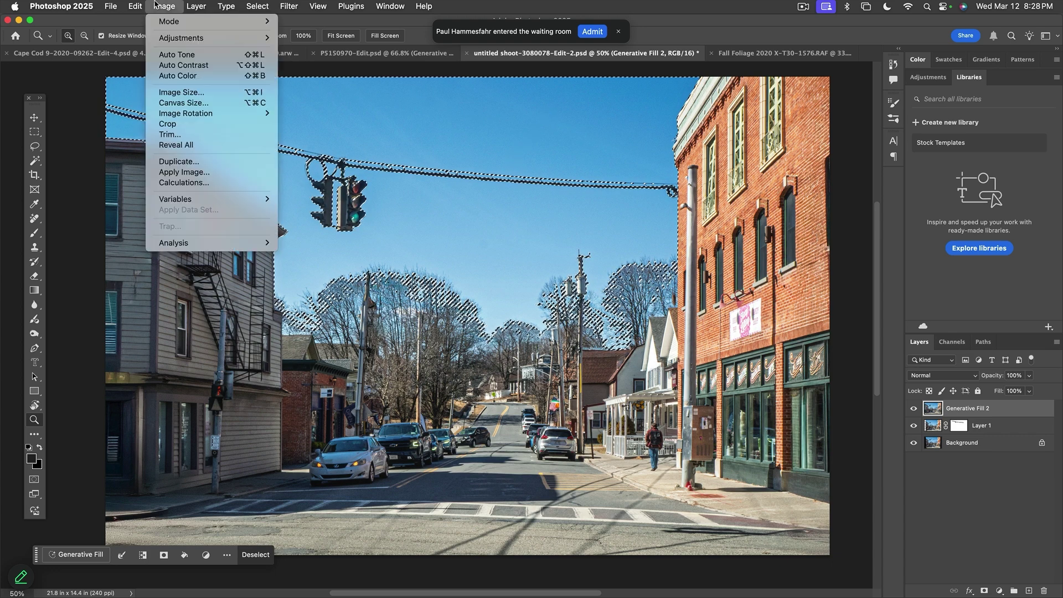
mouse_move(143, 5)
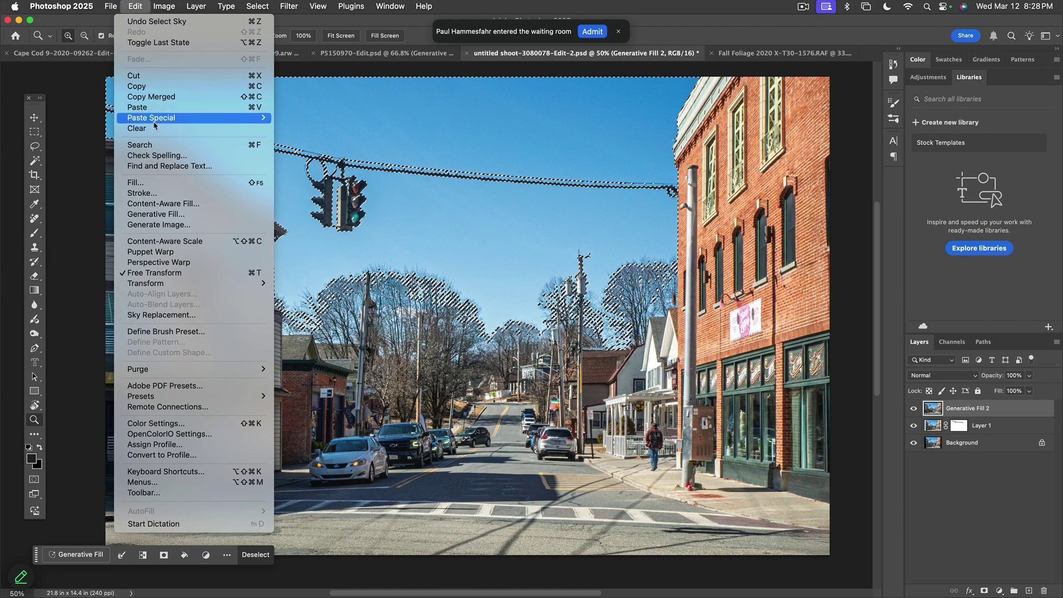
mouse_move(155, 119)
left_click(327, 139)
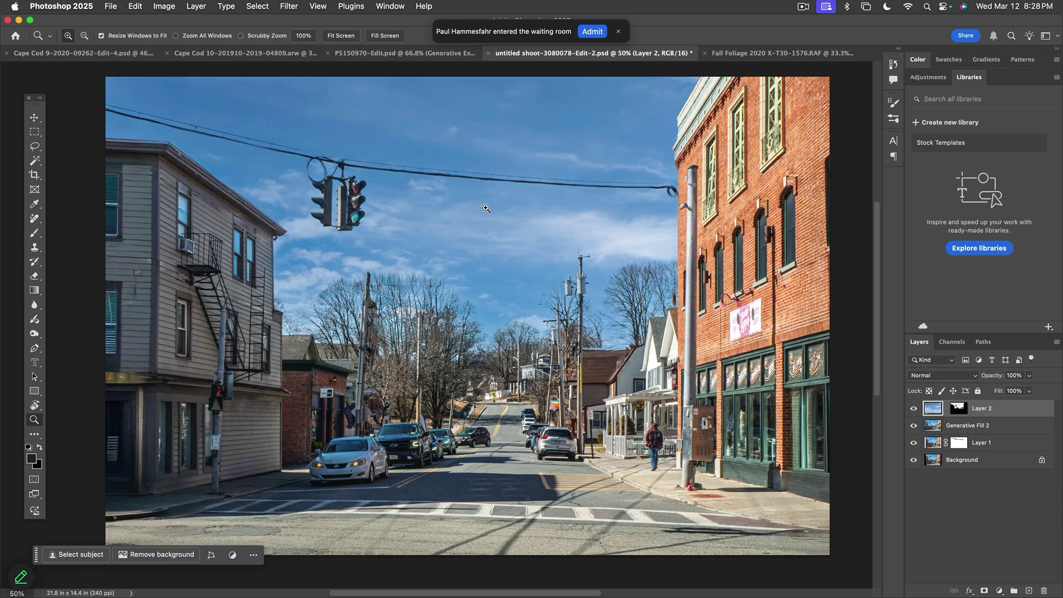
Step: Move the pasted sky up and slightly left with Free Transform, to about X 2890 px and Y 627 px
key("super+t")
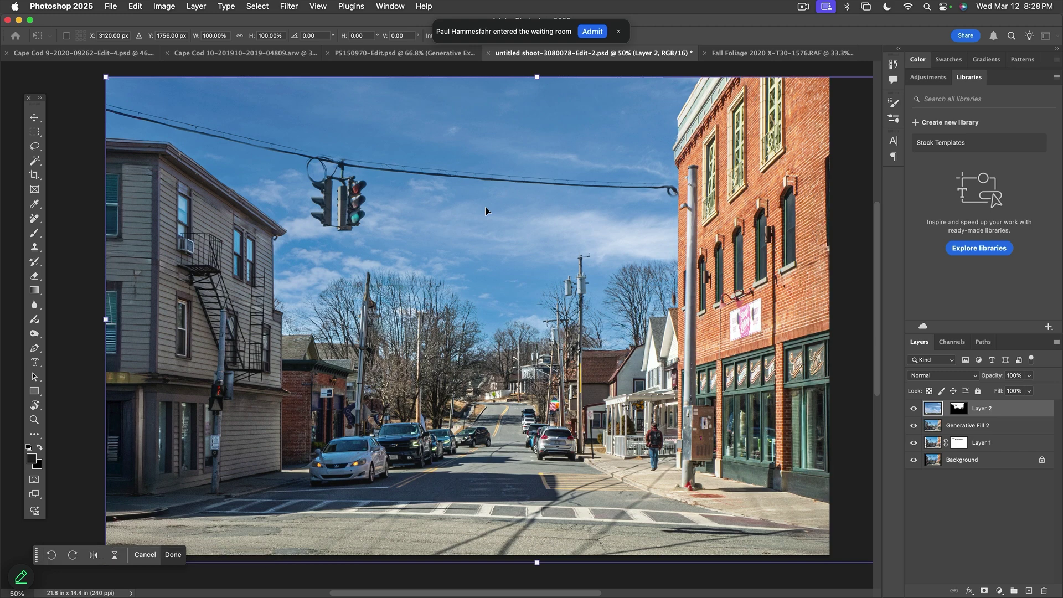
key("super+0")
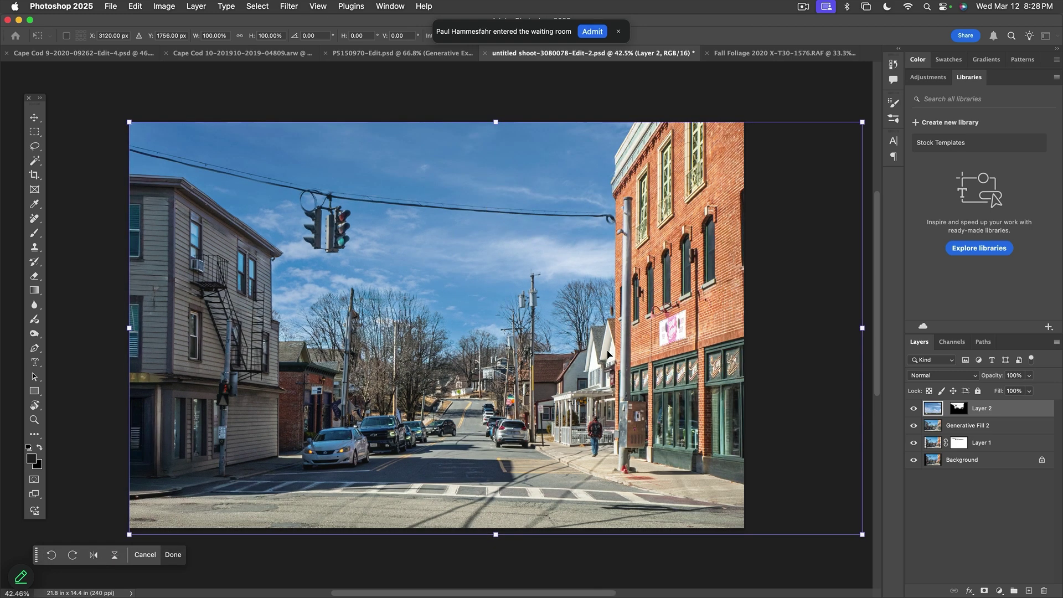
left_click_drag(607, 355, 580, 220)
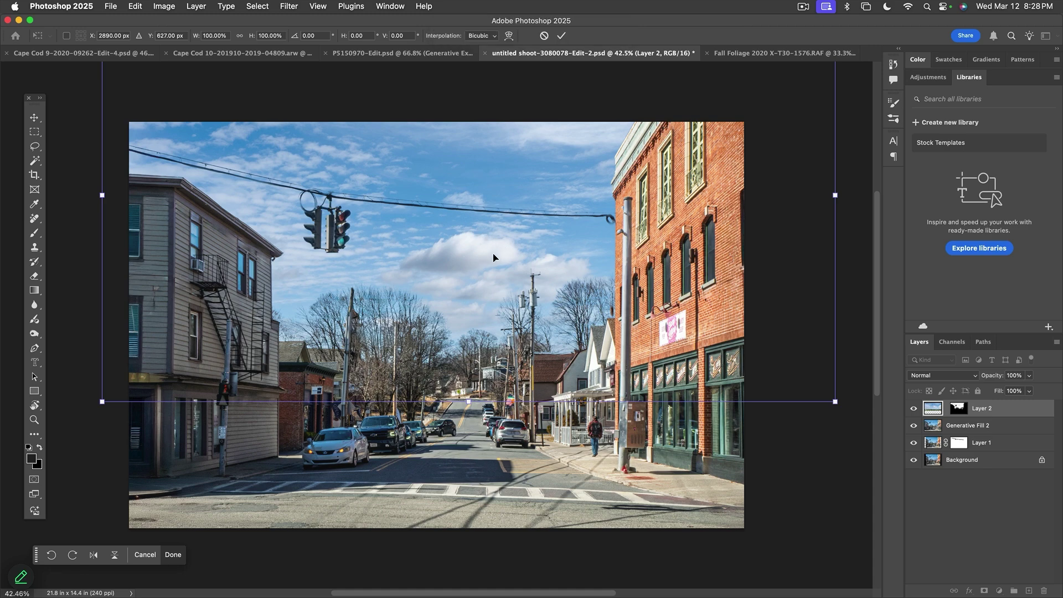
Step: Flip the pasted sky horizontally and shift it to about X 1993 px and Y 703 px, applying the transform
left_click(136, 7)
mouse_move(164, 289)
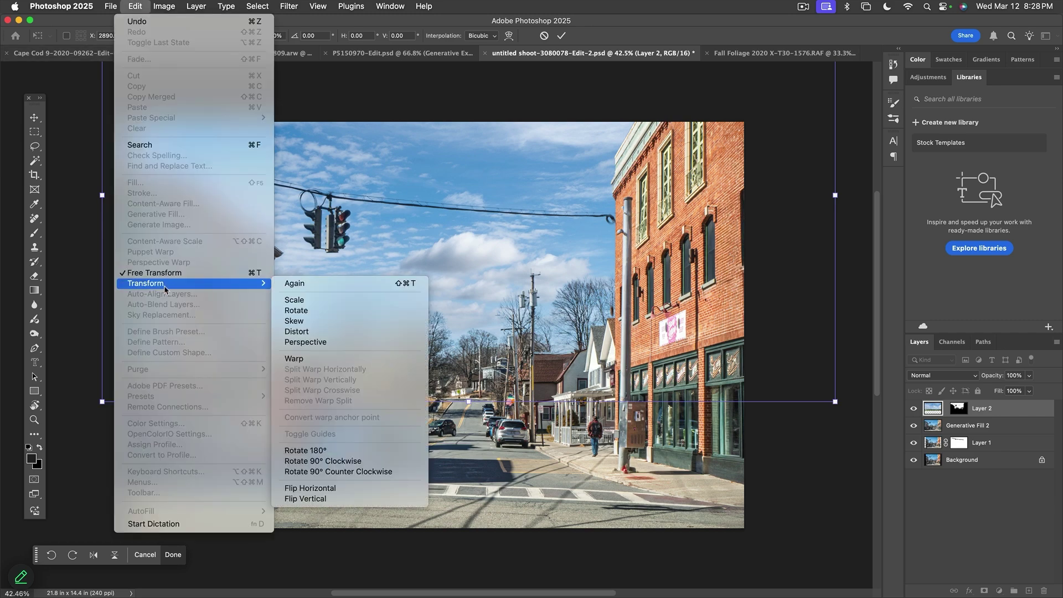
left_click(307, 488)
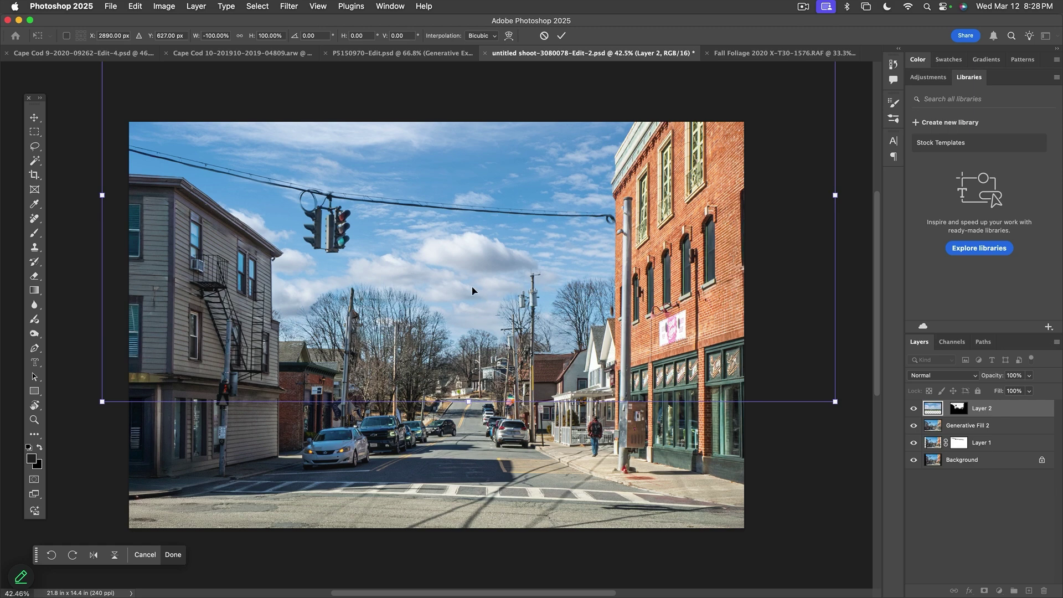
left_click_drag(472, 290, 357, 302)
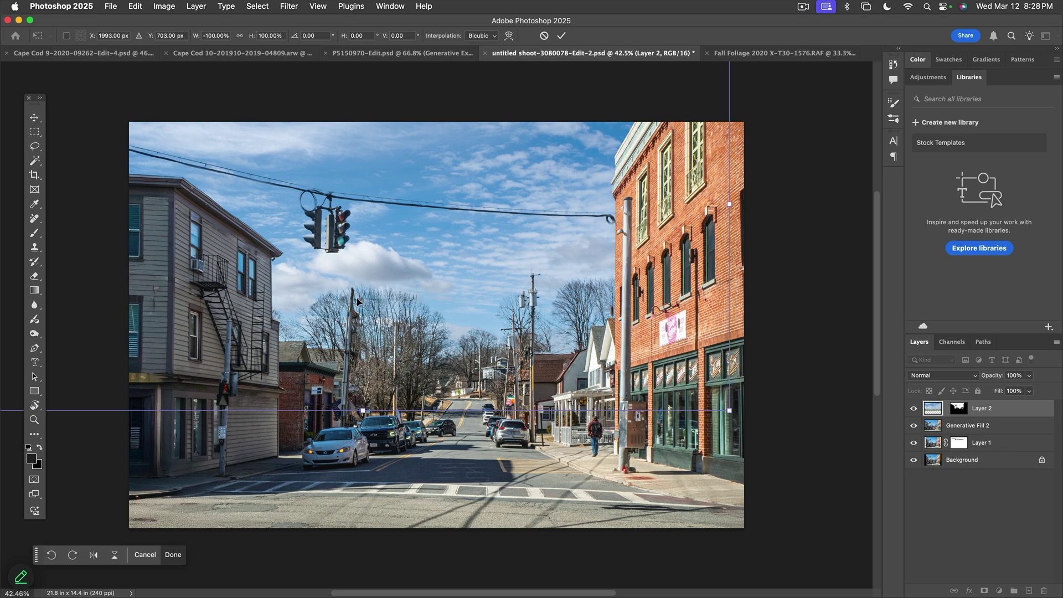
key("Return")
key("z")
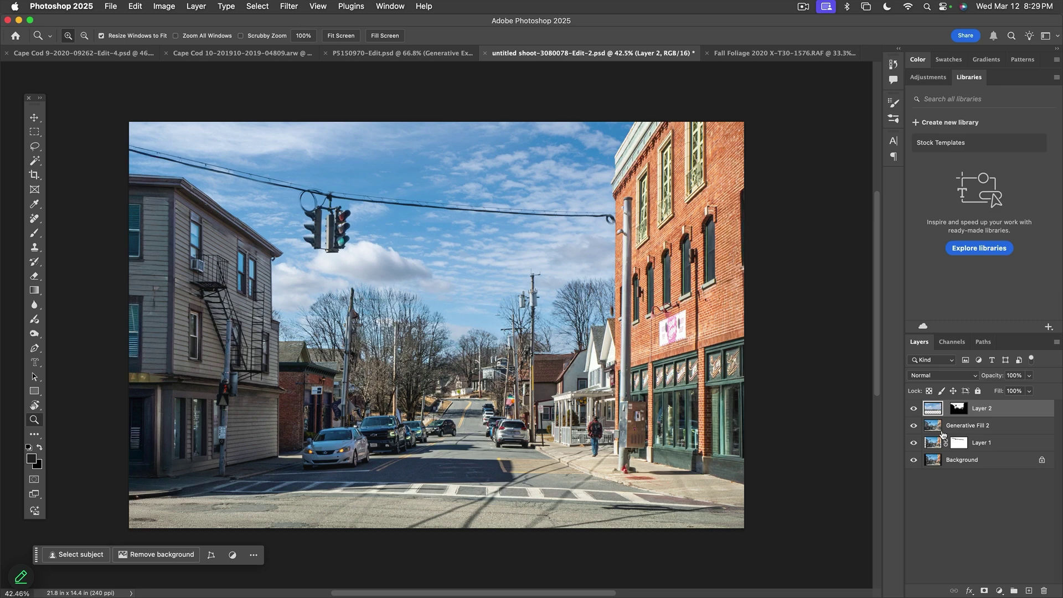
Step: Save the street photo, then switch to Lightroom Classic and open untitled shoot-3080078-Edit-2.psd from the collection
key("super+s")
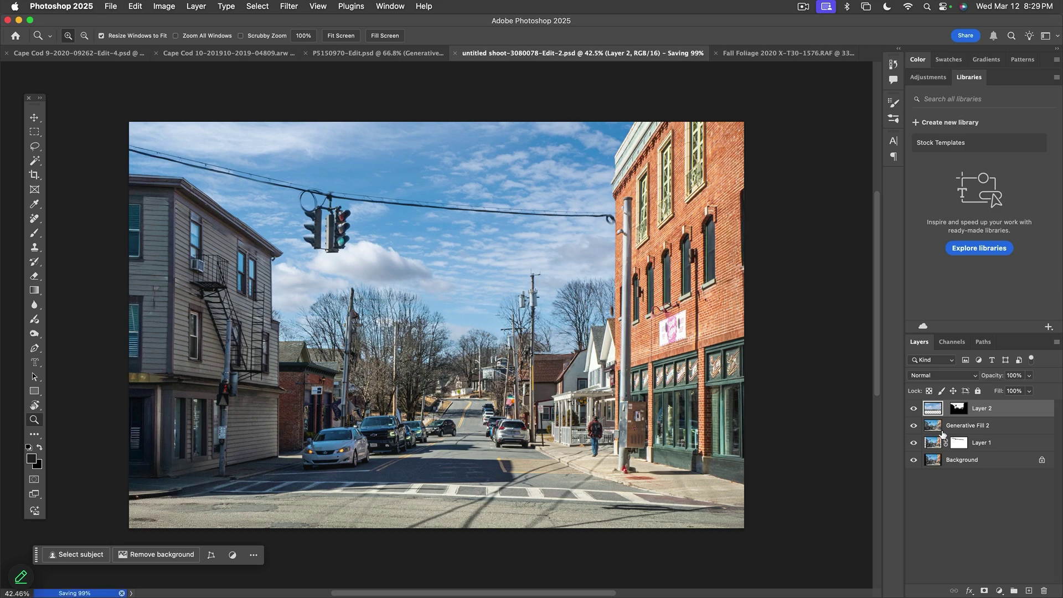
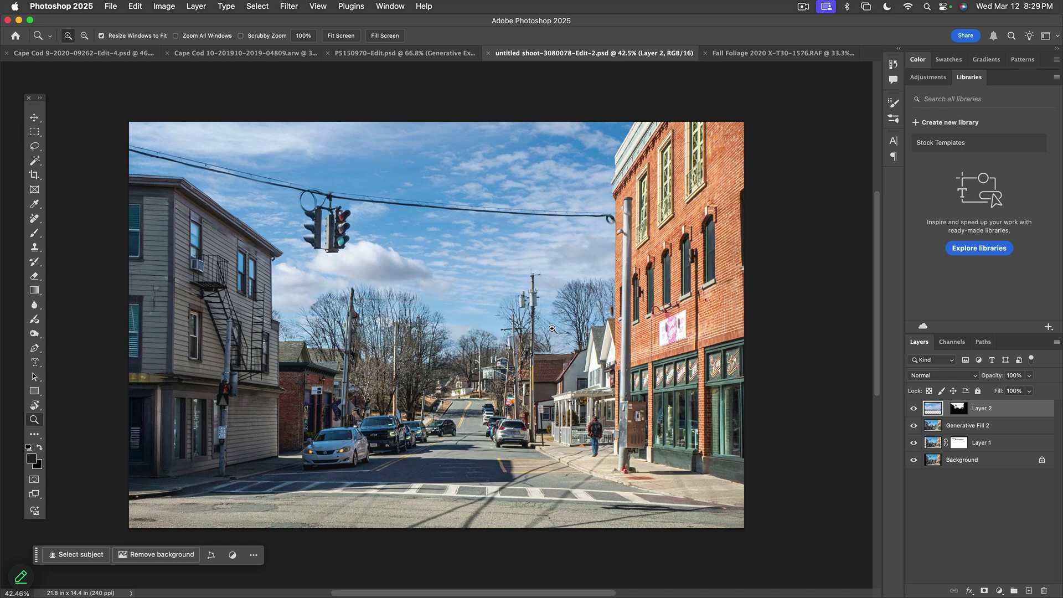
scroll(576, 405, "down", 3)
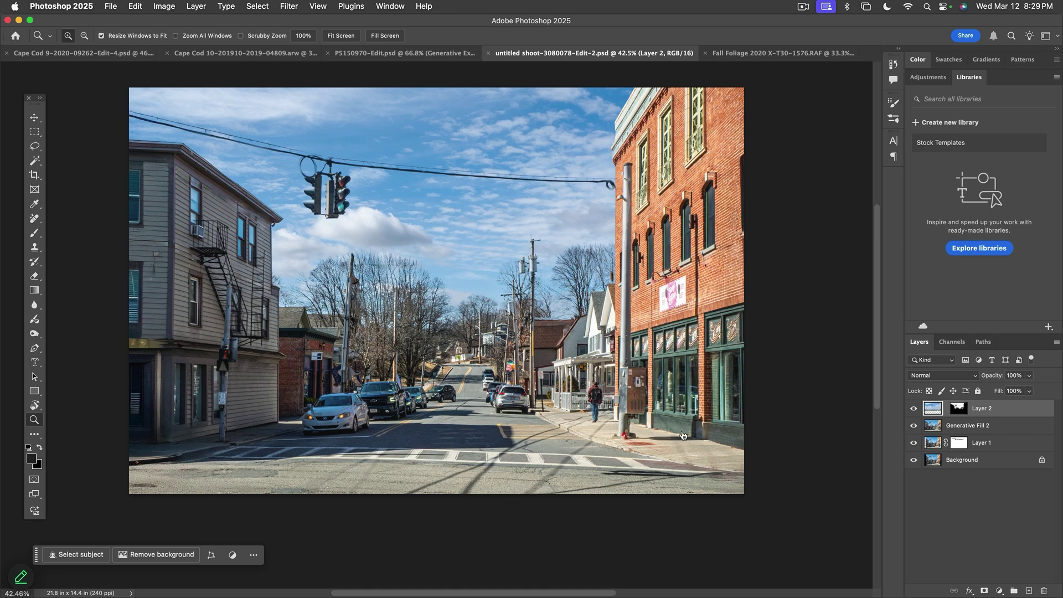
key("super+Tab")
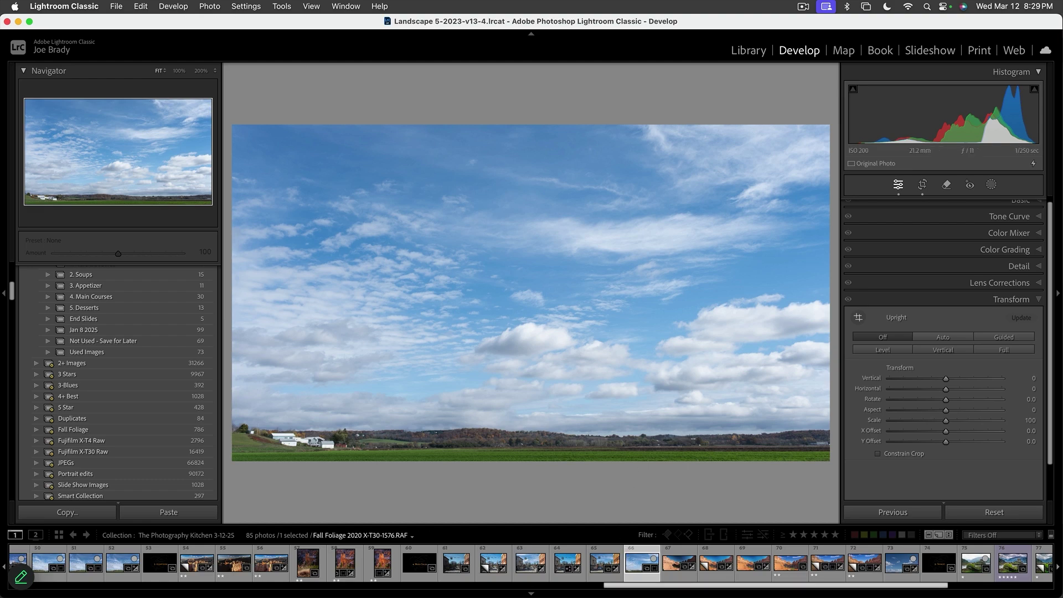
scroll(271, 592, "left", 10)
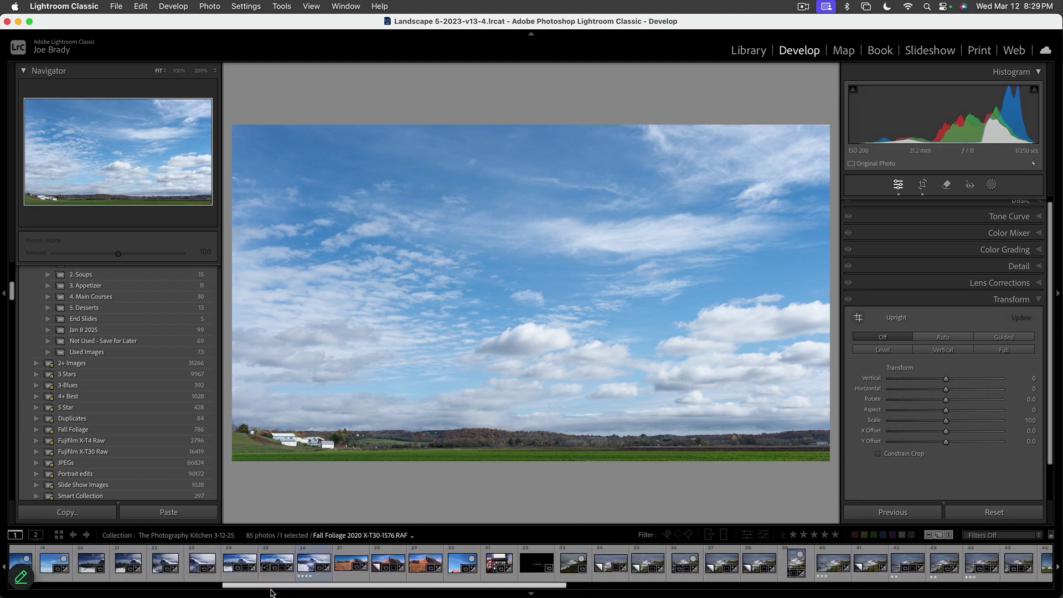
scroll(272, 593, "left", 6)
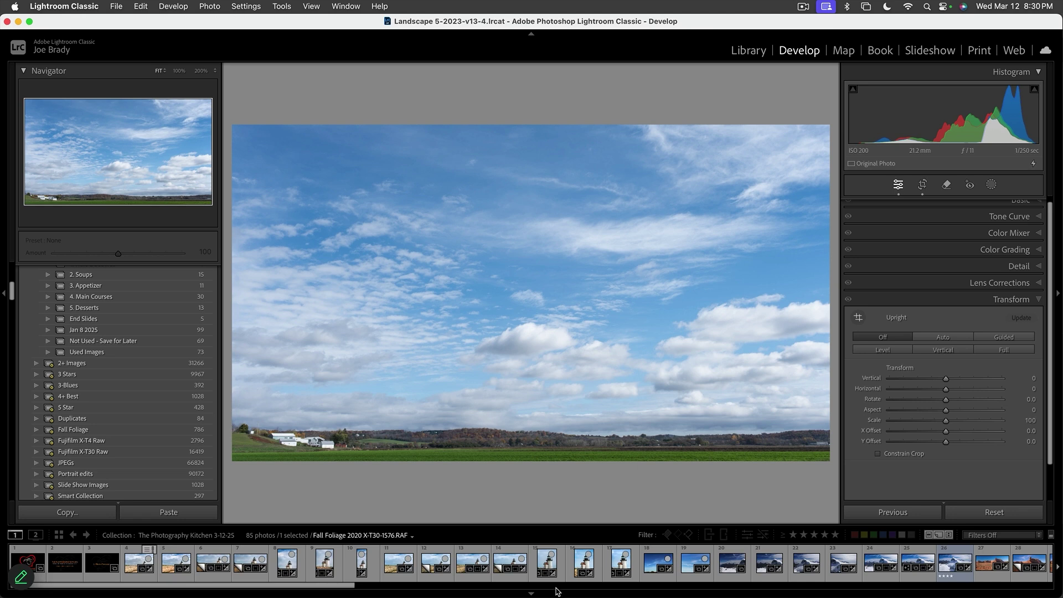
scroll(556, 591, "right", 15)
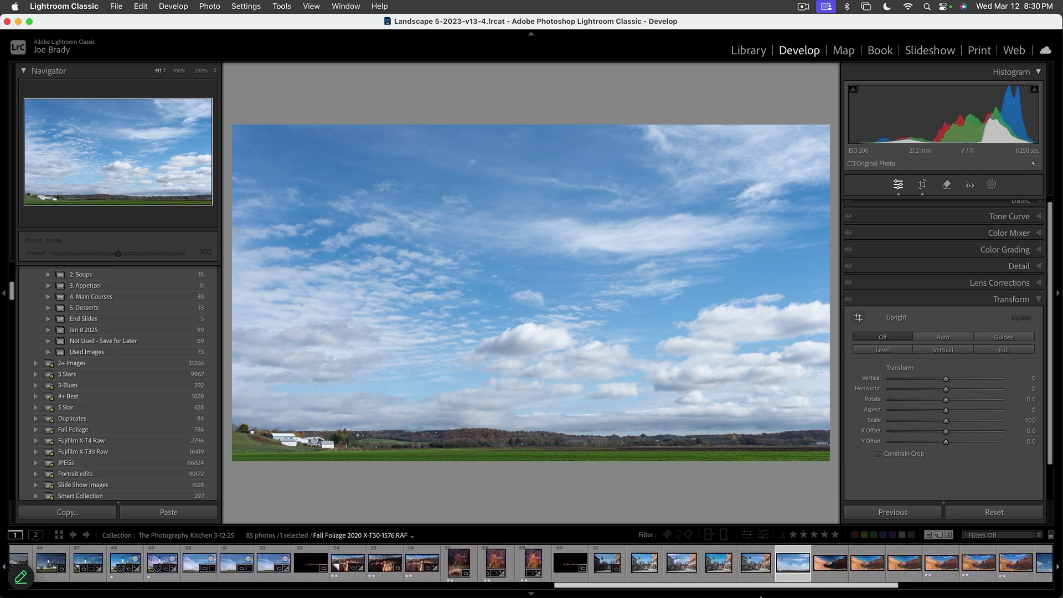
scroll(760, 592, "right", 5)
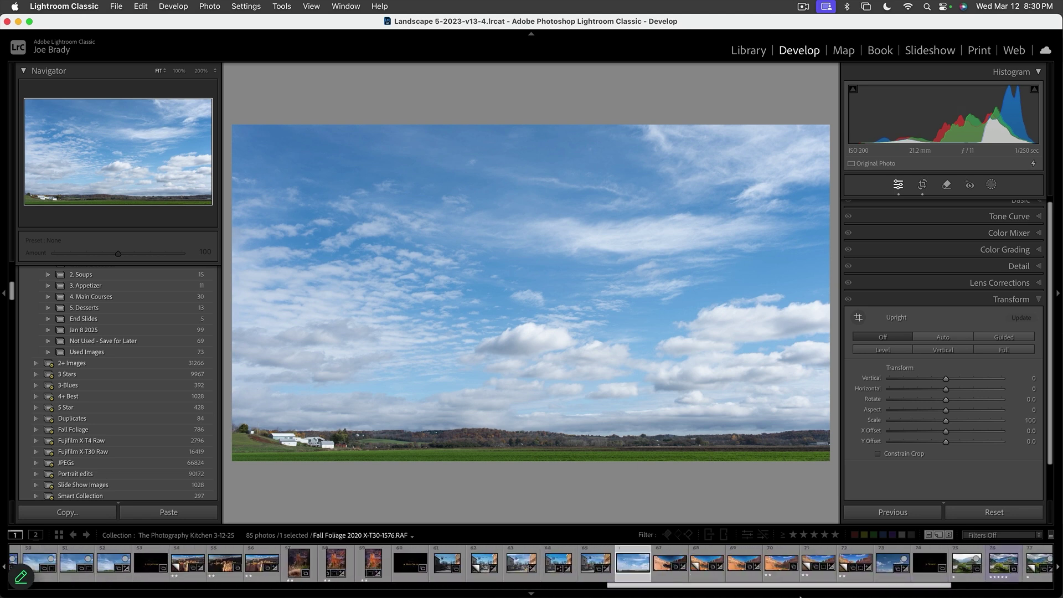
scroll(800, 597, "left", 2)
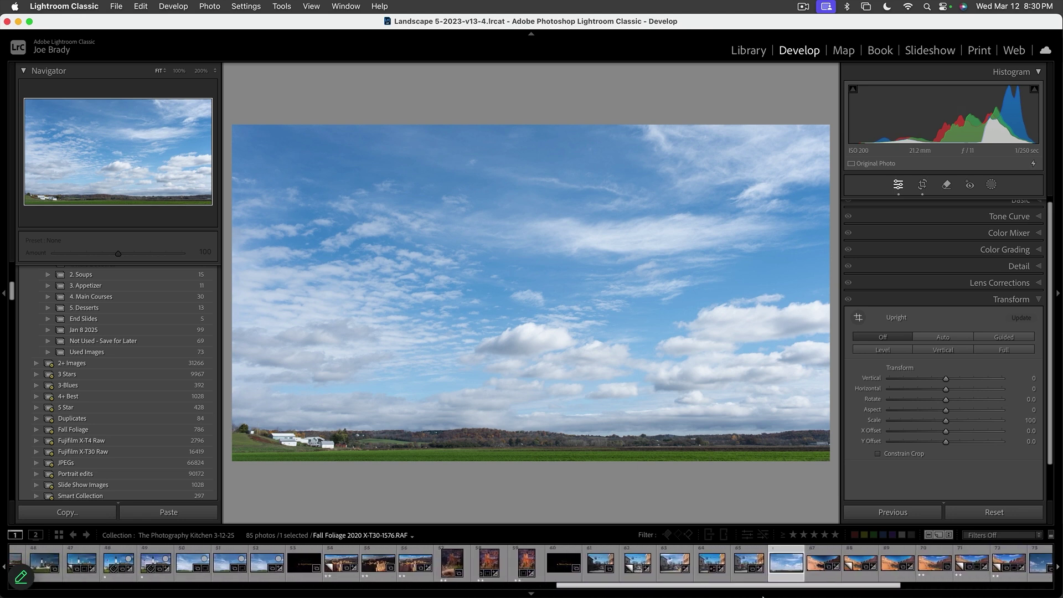
left_click(669, 567)
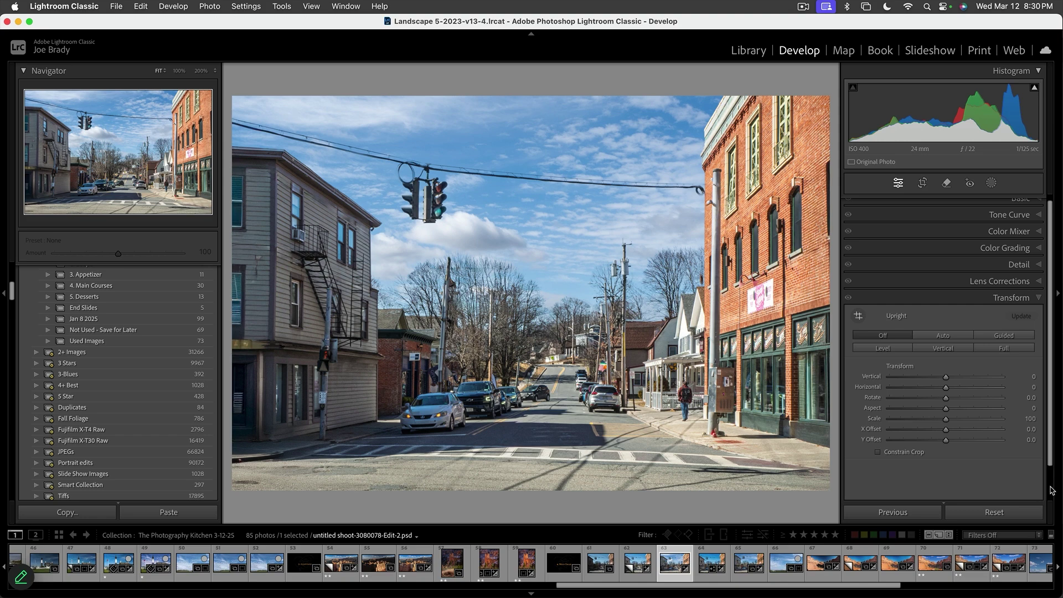
Step: Set the street photo's post-crop vignetting amount to -10 and view it full screen for comparison with the original
scroll(1052, 490, "down", 2)
left_click(1024, 490)
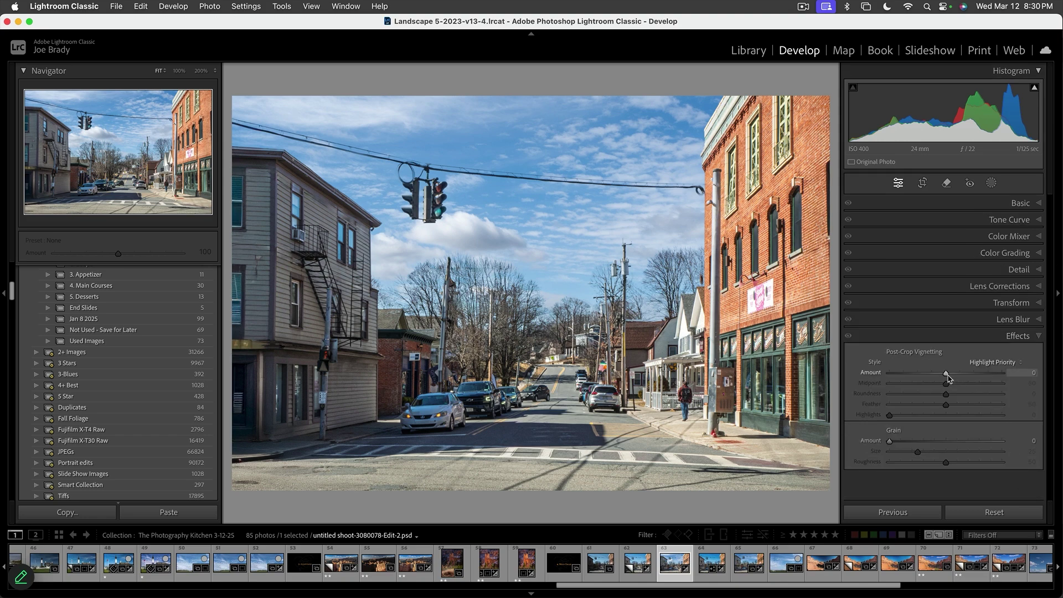
left_click_drag(946, 373, 942, 377)
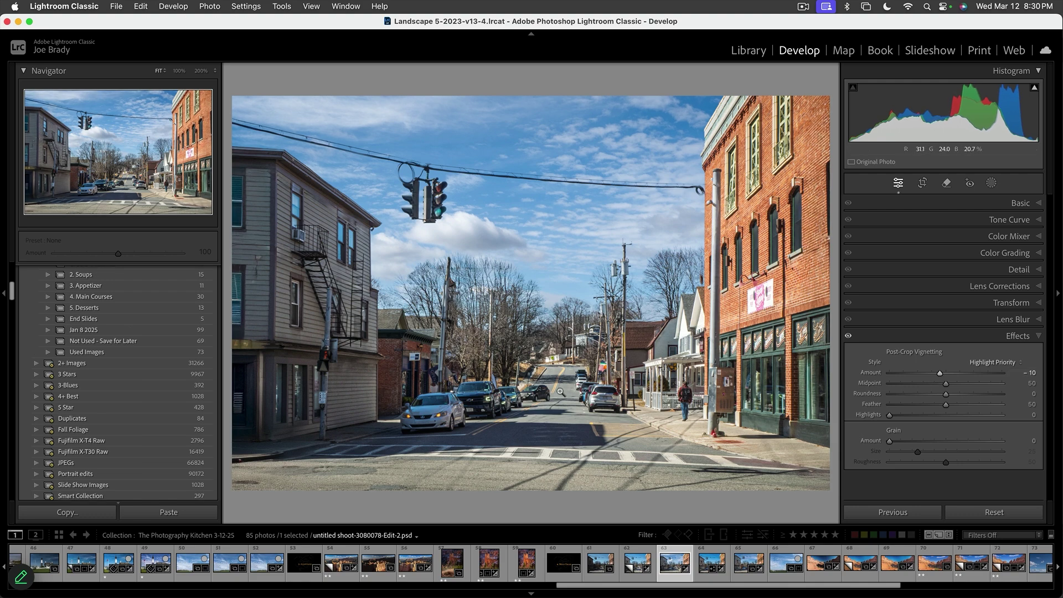
left_click(600, 562, "super")
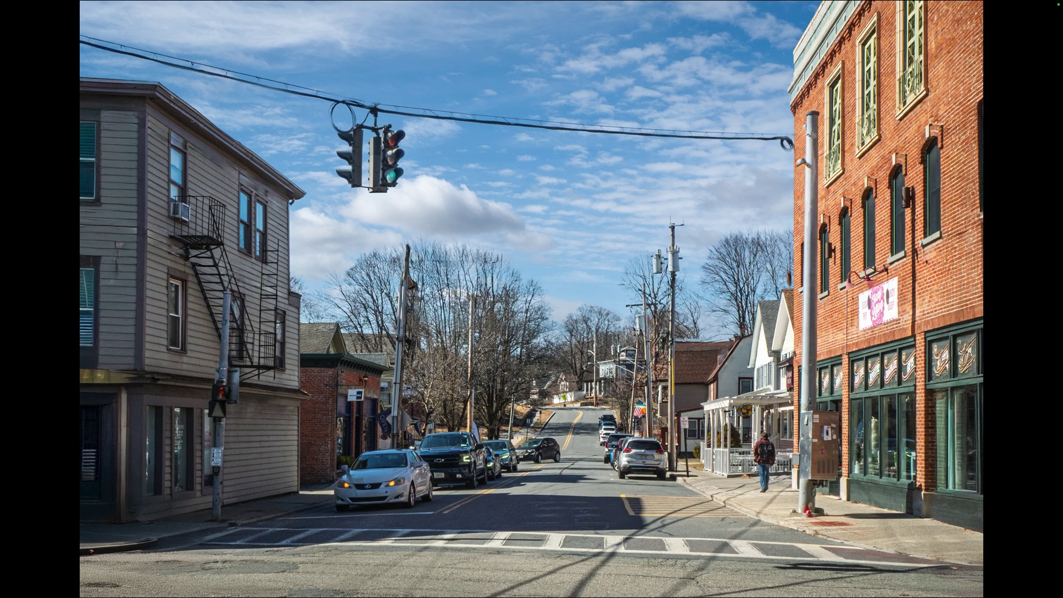
key("f")
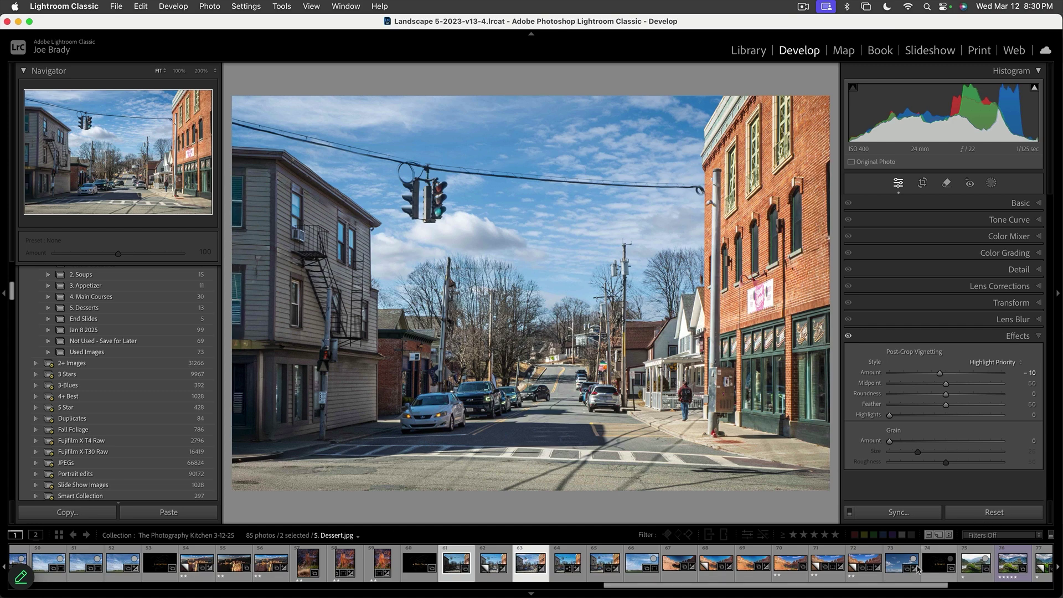
Step: Browse the collection's landscape photos, viewing the castle shot, the red-rock panorama and the canyon images
mouse_move(885, 590)
left_mouse_down()
mouse_move(820, 591)
mouse_move(866, 590)
left_mouse_up()
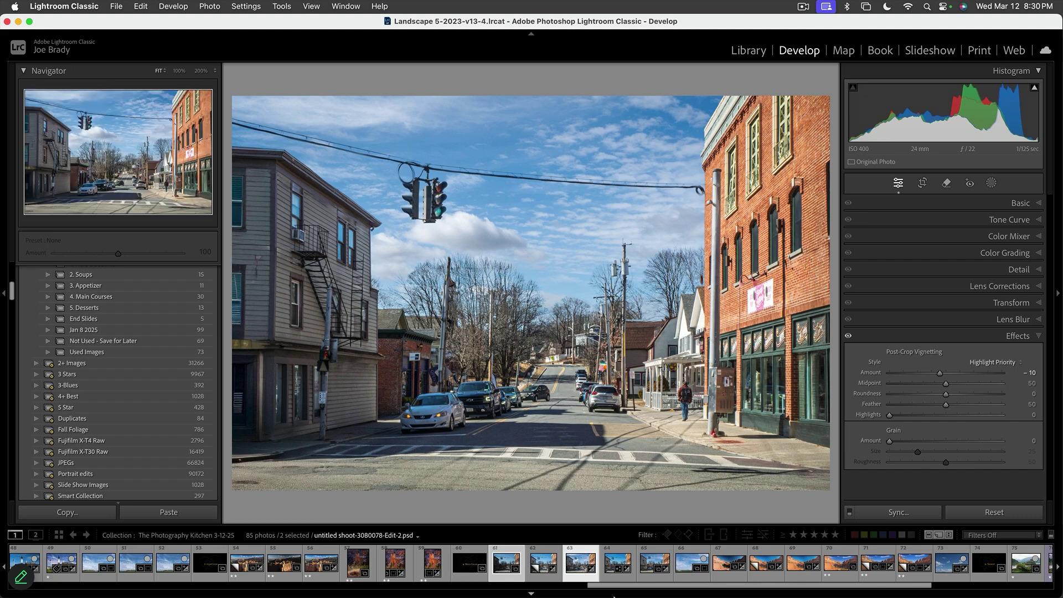
left_click_drag(628, 591, 806, 594)
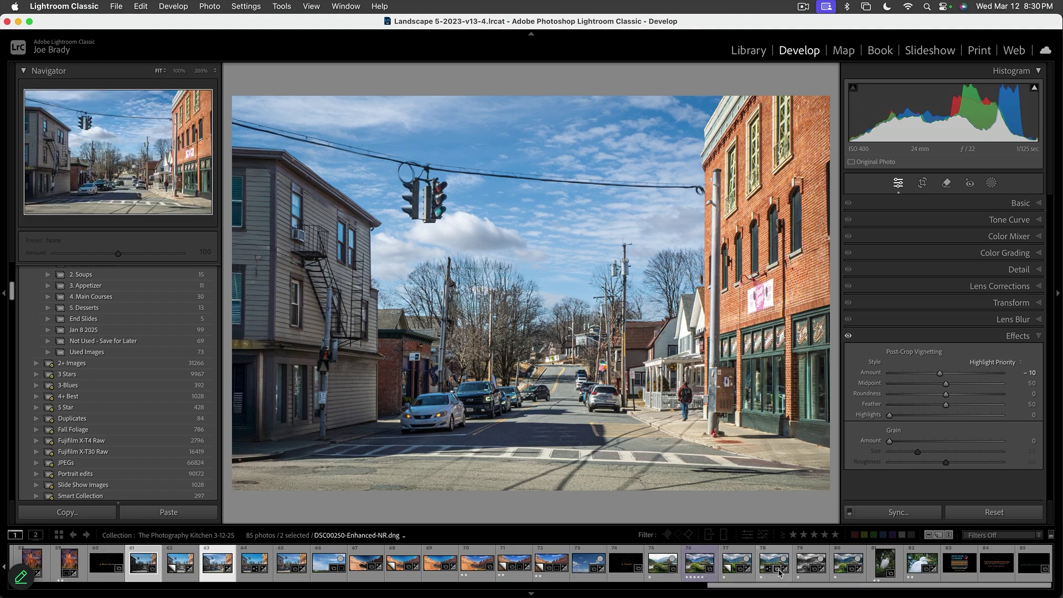
left_click(662, 568)
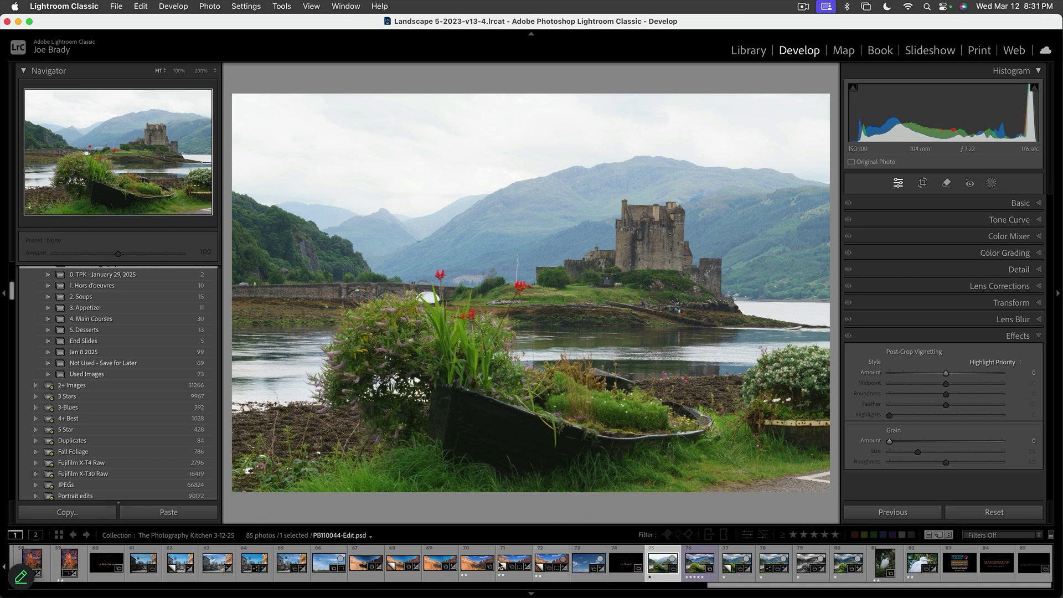
left_click(364, 565)
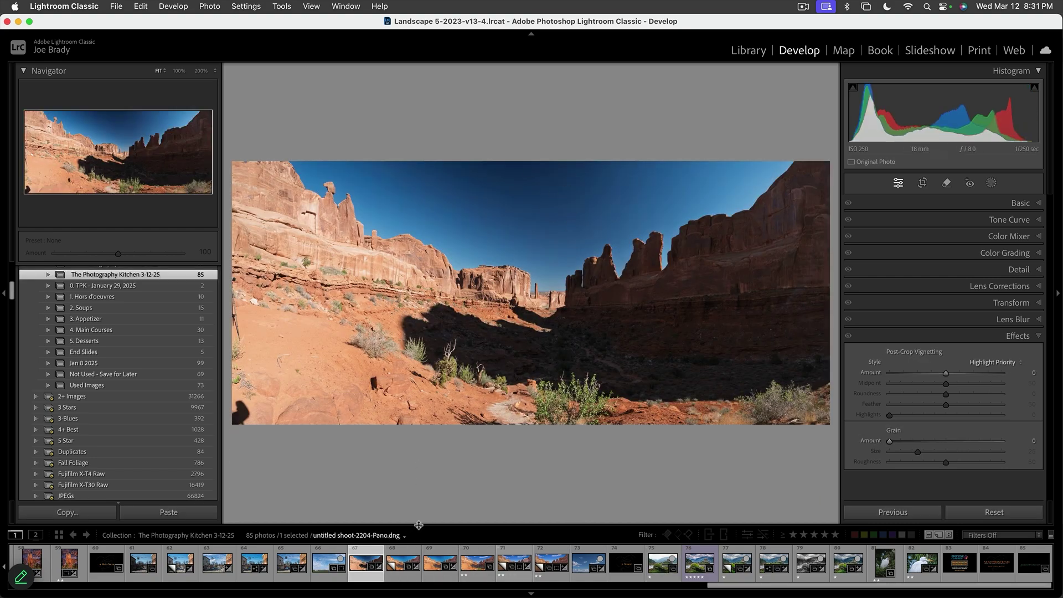
left_click_drag(720, 590, 532, 590)
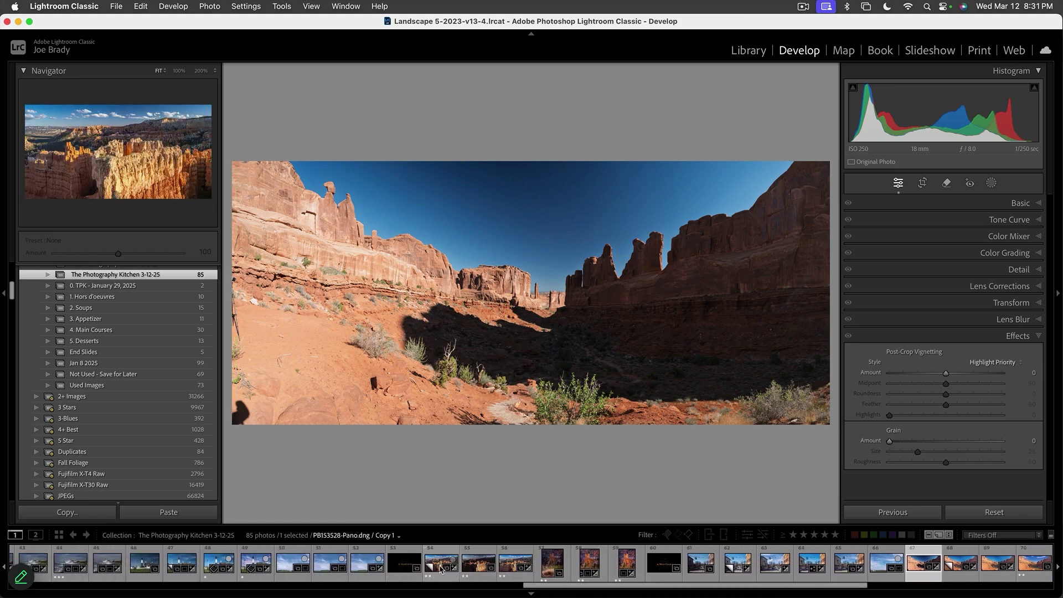
left_click(469, 566)
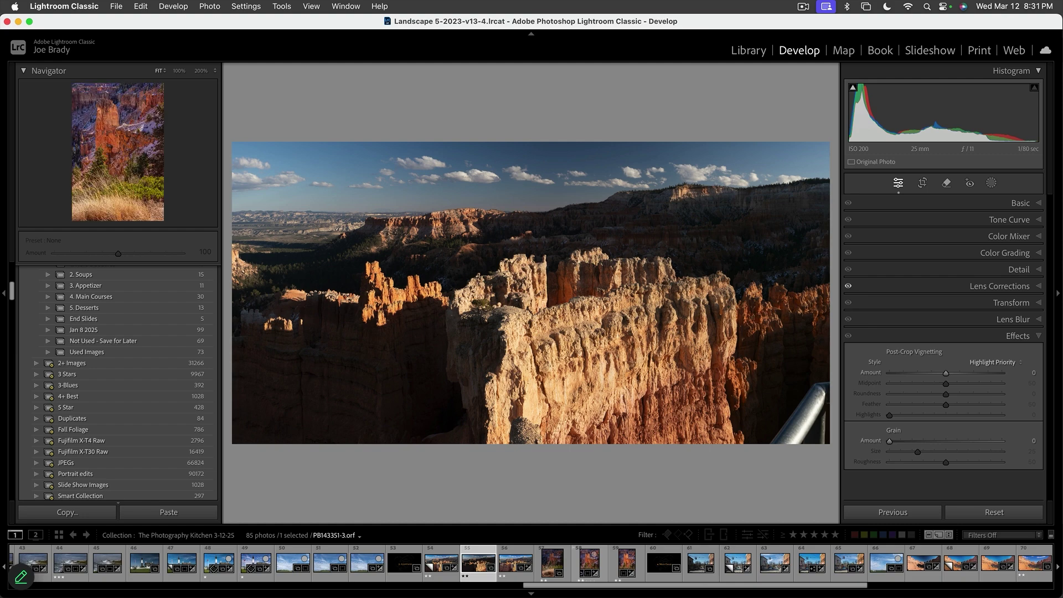
left_click(555, 564)
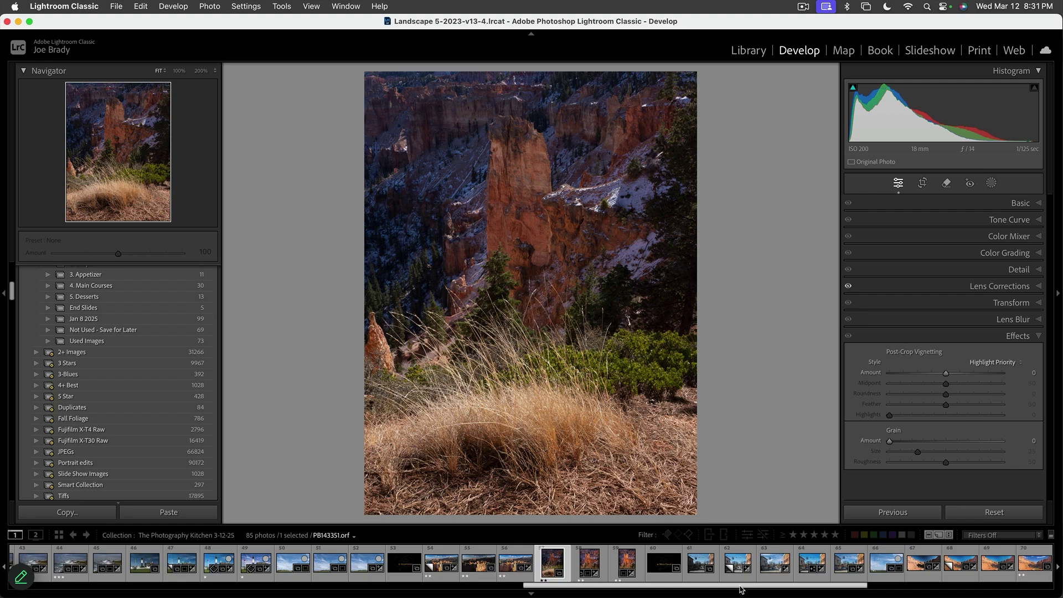
Step: Select the castle photo DSC00250.ARW, show its basic adjustments and create a virtual copy of it
scroll(742, 589, "down", 5)
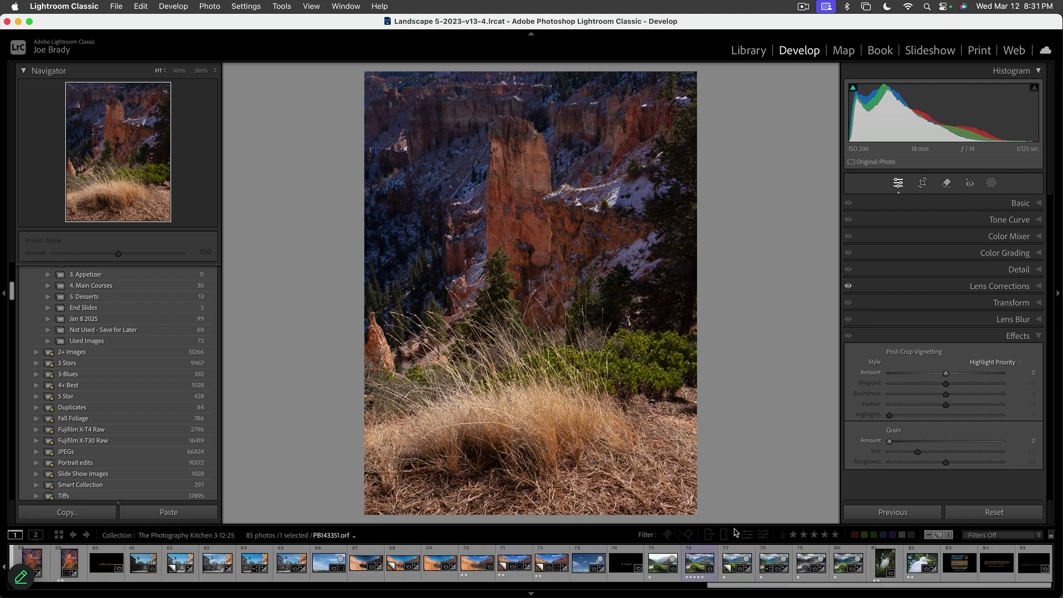
left_click(662, 565)
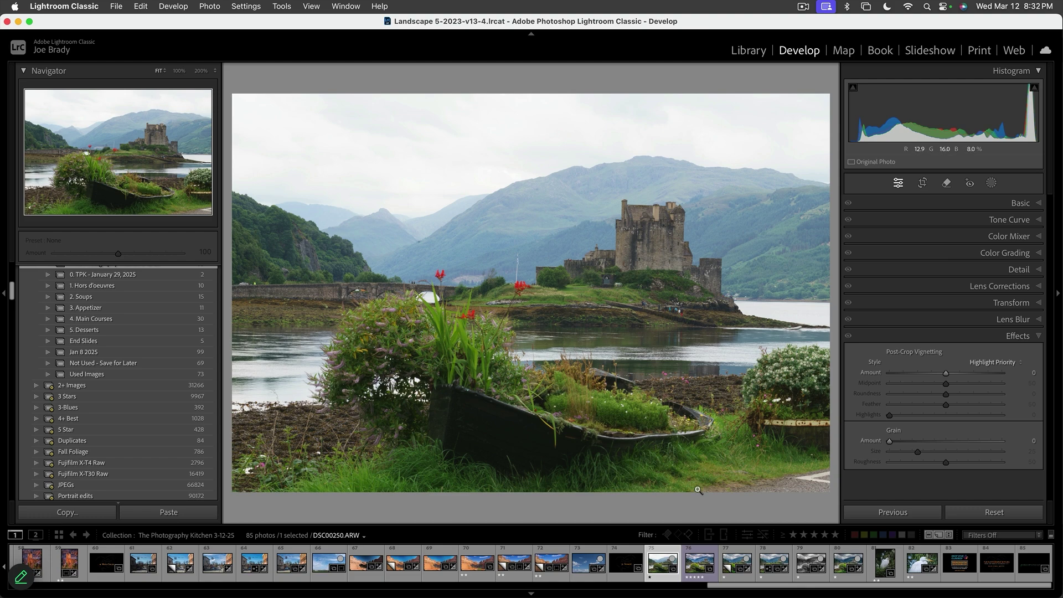
left_click(1020, 203)
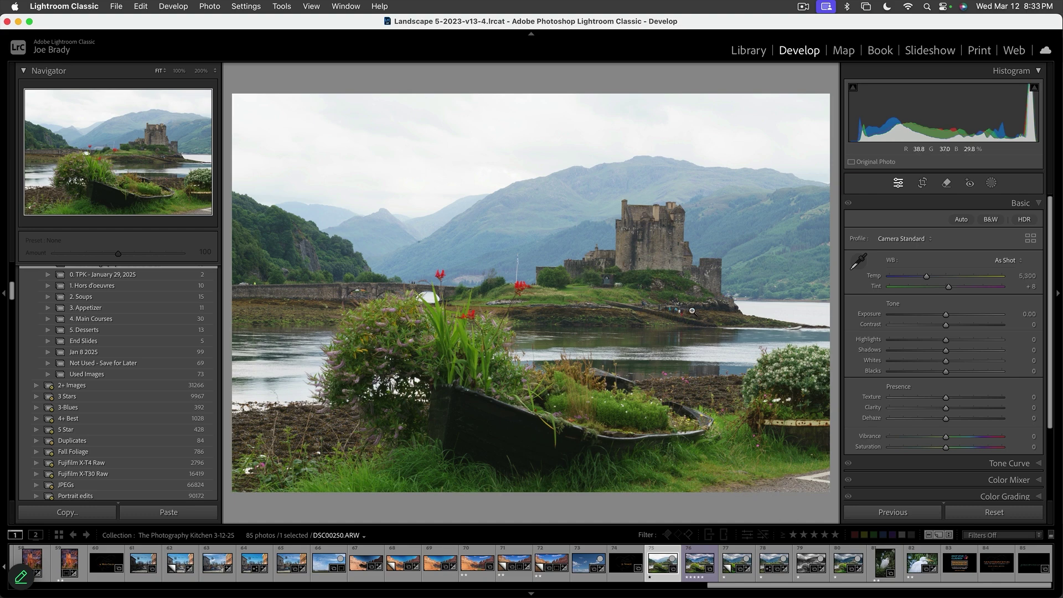
key("super+apostrophe")
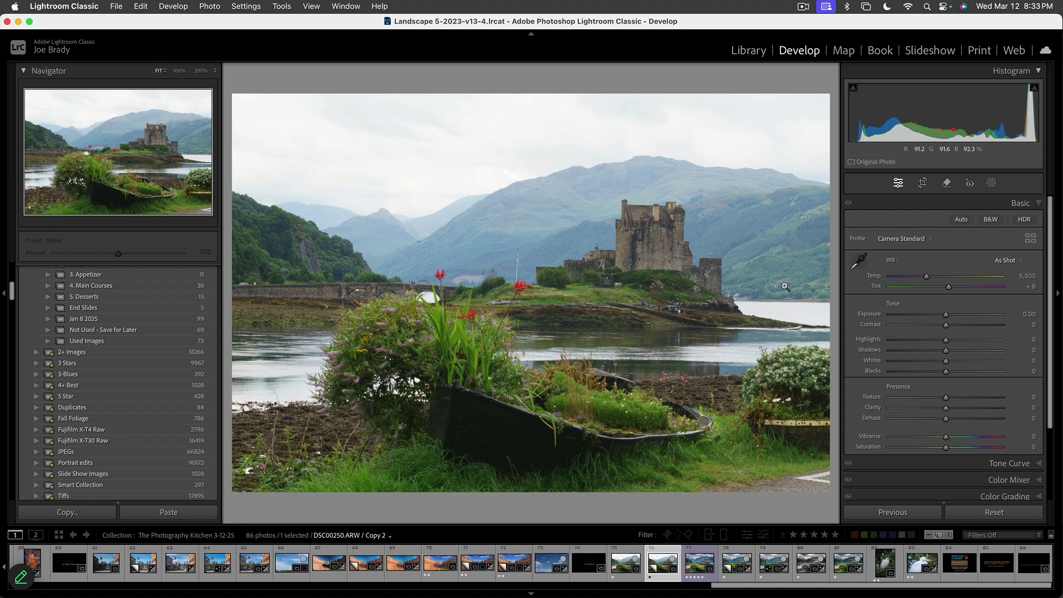
Step: Apply the Adaptive Color profile to the castle copy and set Highlights to -74 and Shadows to +72
left_click(921, 239)
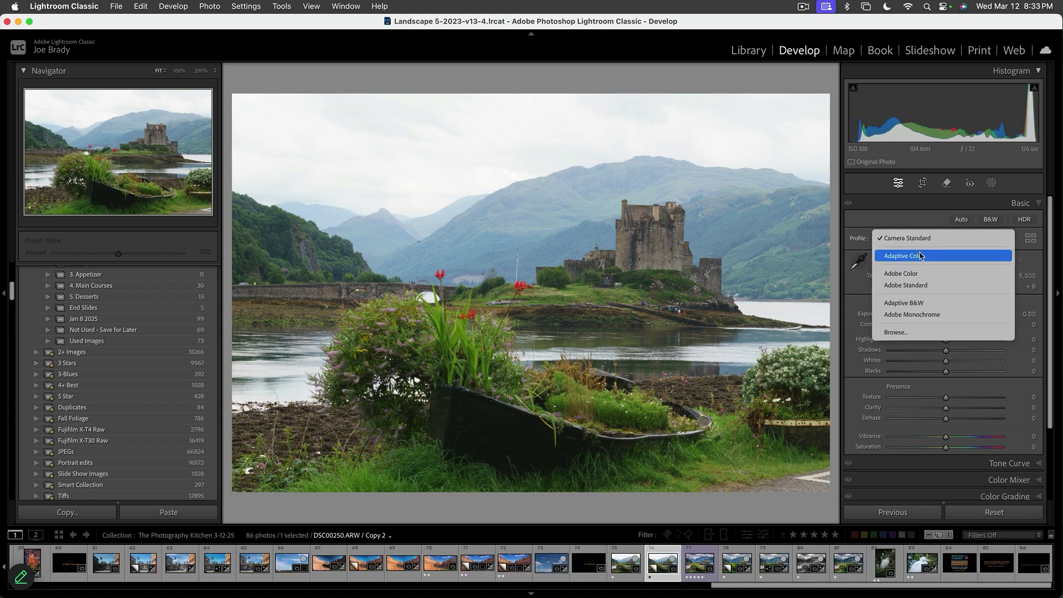
left_click(921, 256)
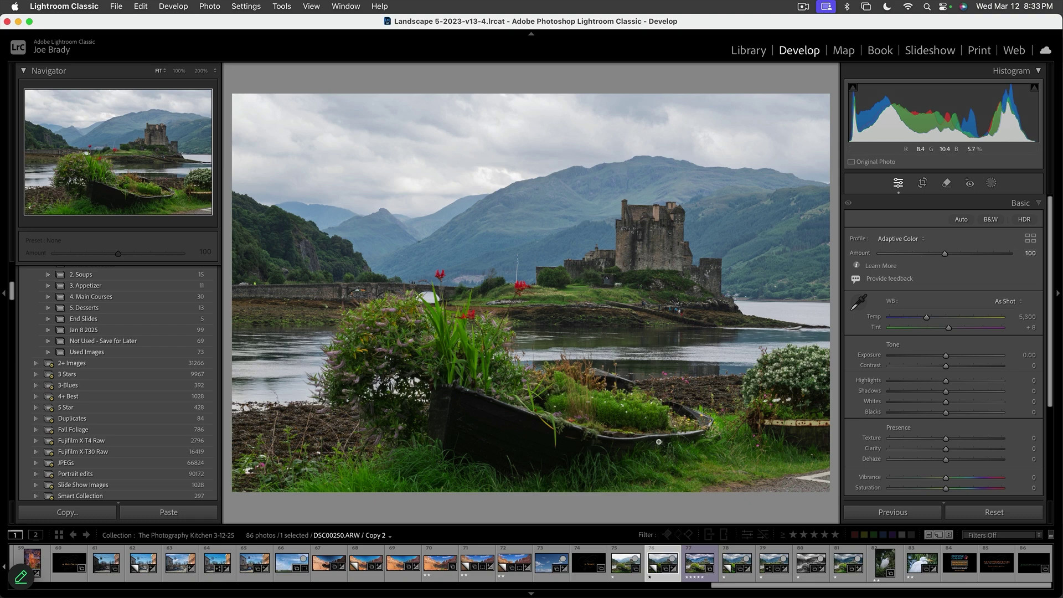
left_click(906, 382)
left_click_drag(946, 391, 988, 392)
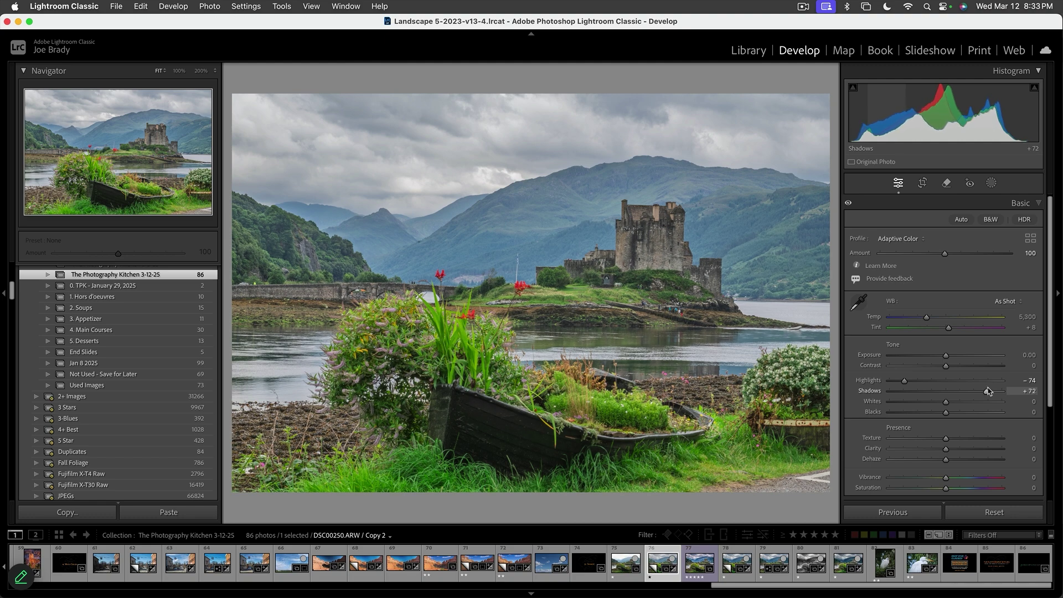
Step: Set the castle copy's Texture to +38, Clarity to +23, and both Vibrance and Saturation to +8
left_click(967, 438)
left_click(958, 448)
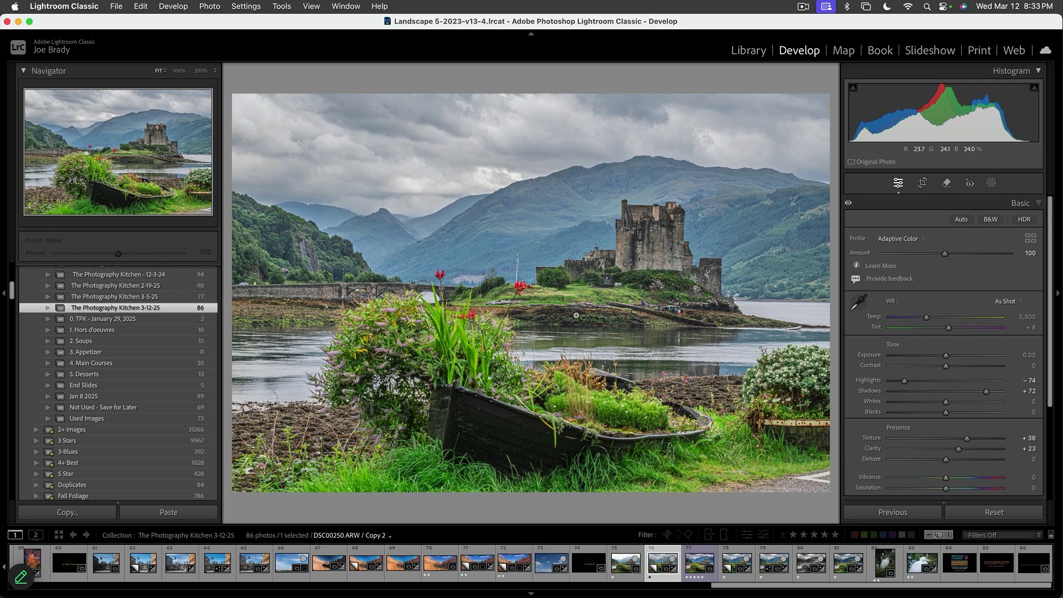
left_click(952, 477)
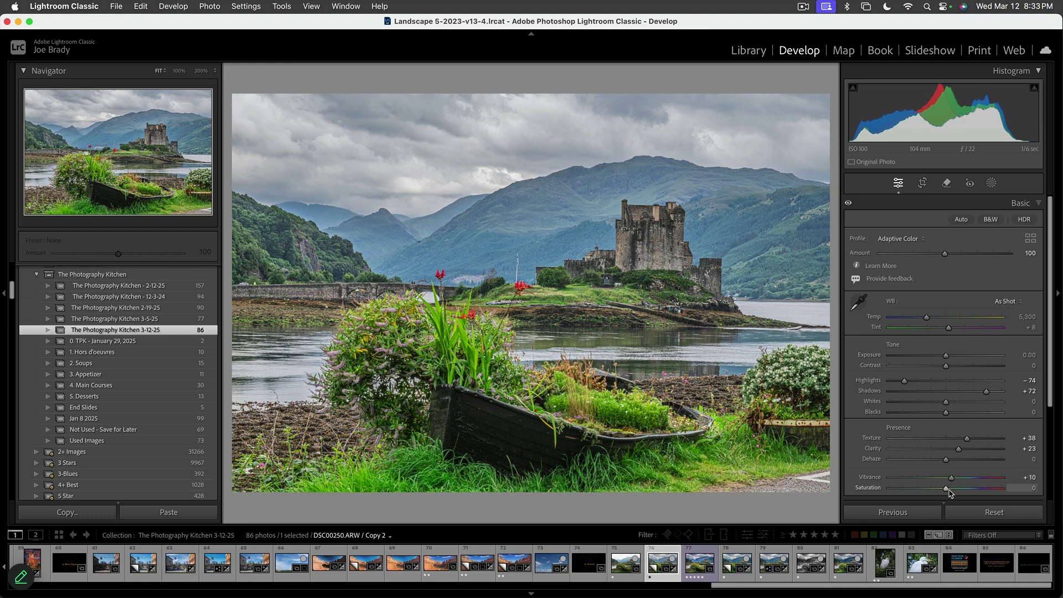
left_click_drag(949, 490, 949, 477)
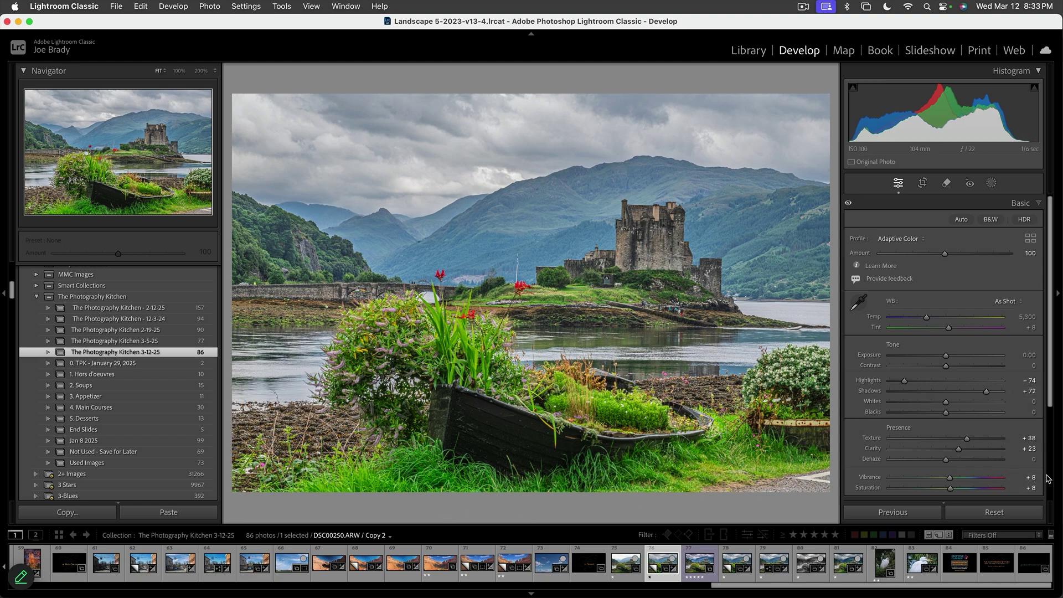
Step: Sample the foreground grass green with Point Color and set its Sat. Shift to -20 and Lum. Shift to -21
scroll(1048, 479, "down", 2)
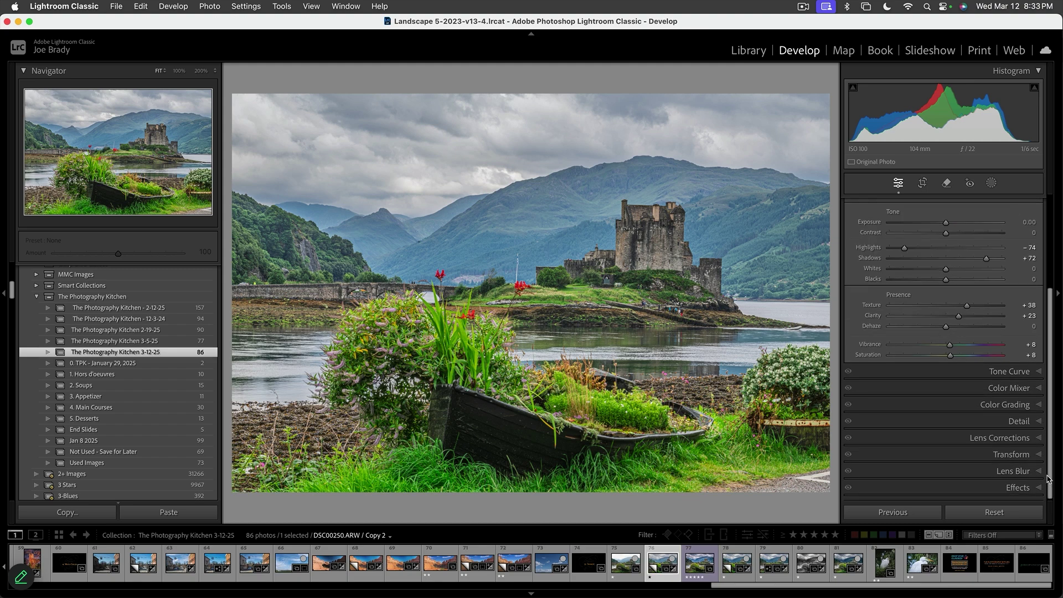
left_click(1016, 395)
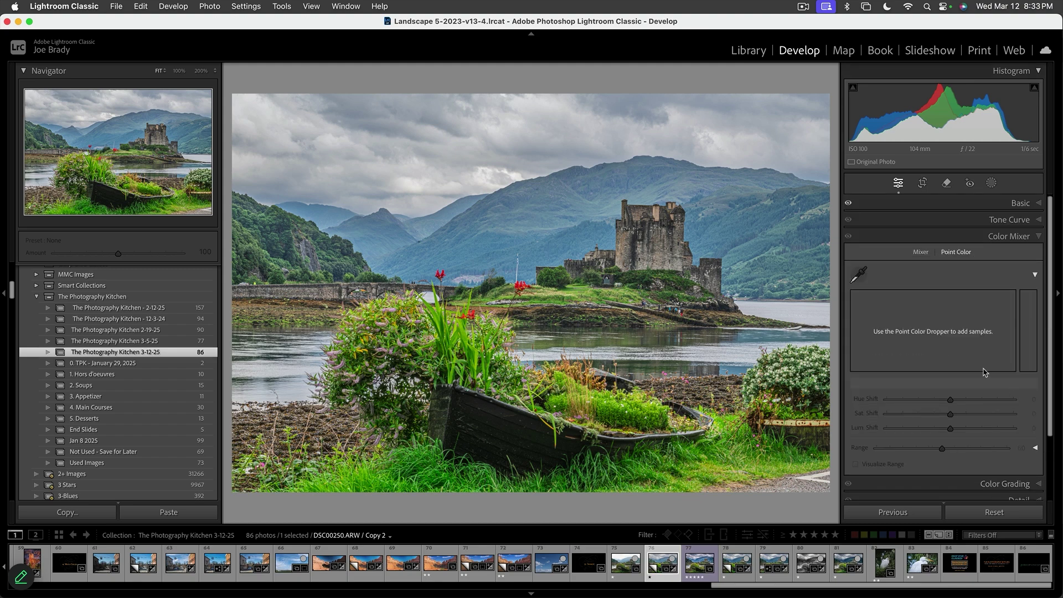
left_click(859, 271)
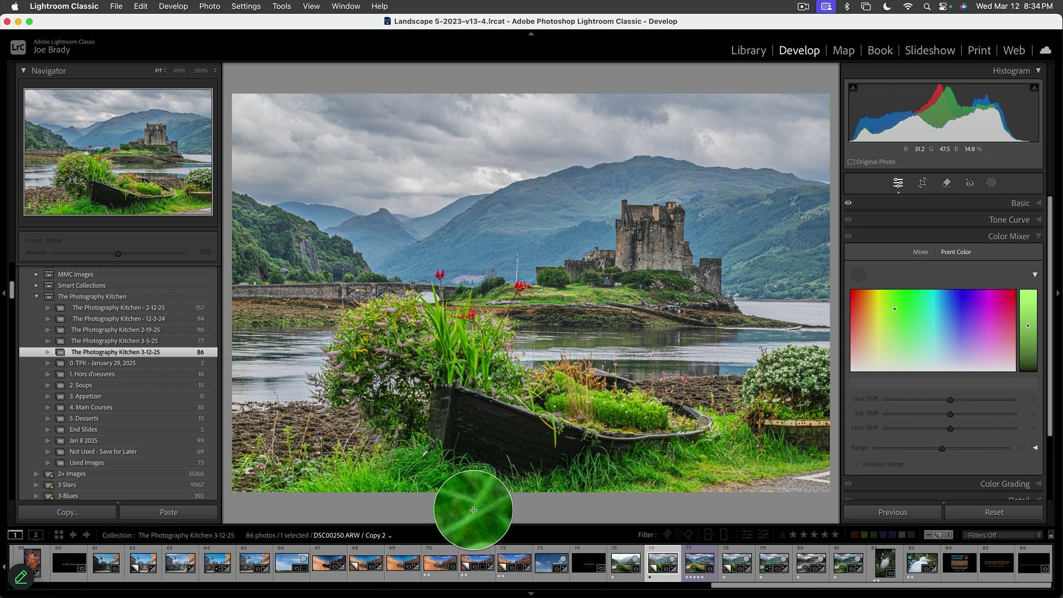
left_click(424, 455)
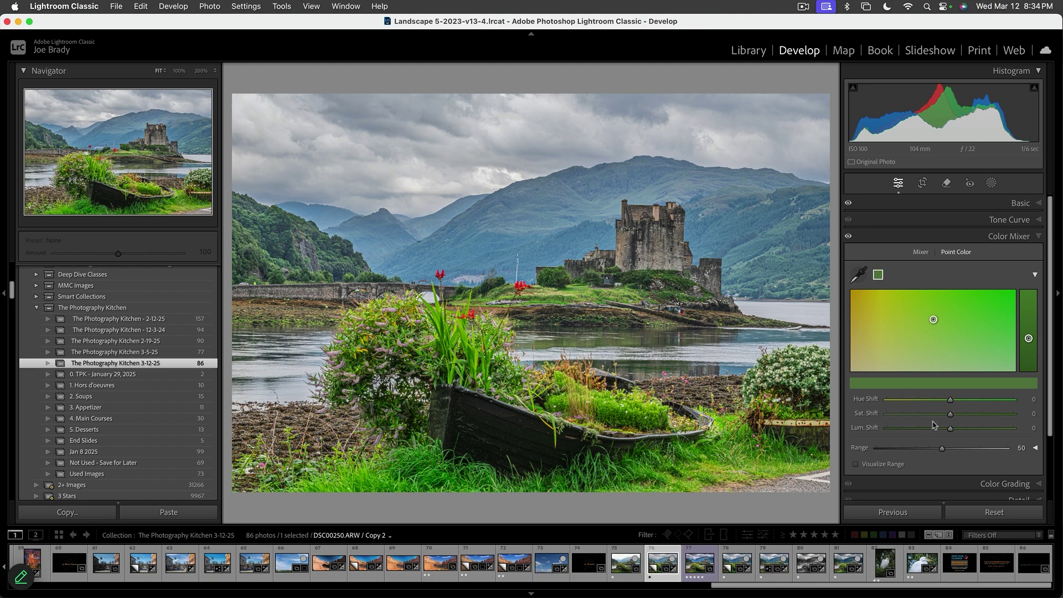
mouse_move(950, 413)
left_mouse_down()
mouse_move(937, 415)
mouse_move(947, 428)
mouse_move(939, 429)
left_mouse_up()
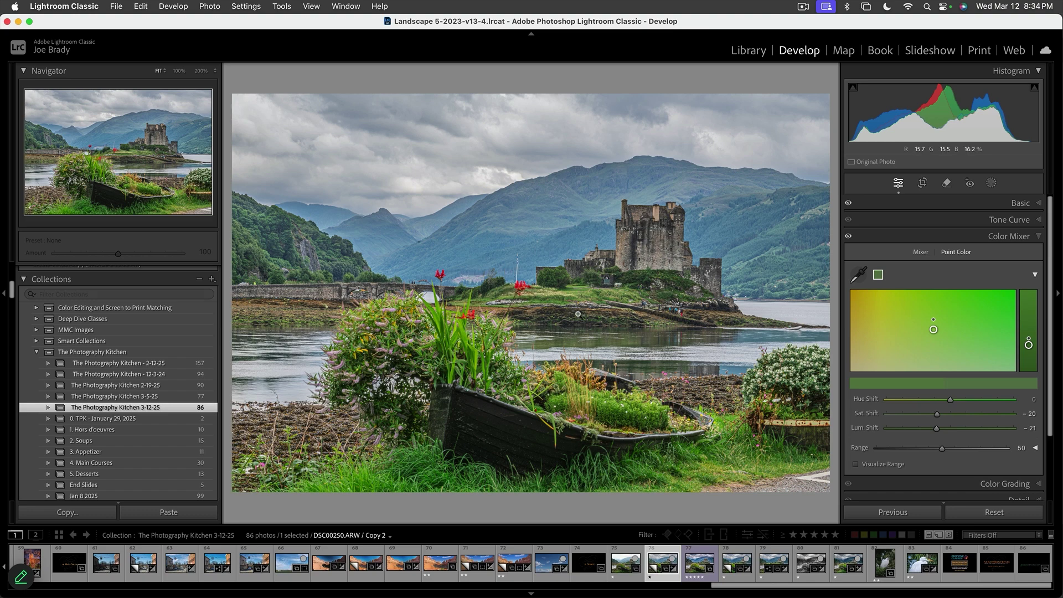
Step: Remove the people on the stone jetty below the castle using the Remove tool with generative AI
left_click(674, 314)
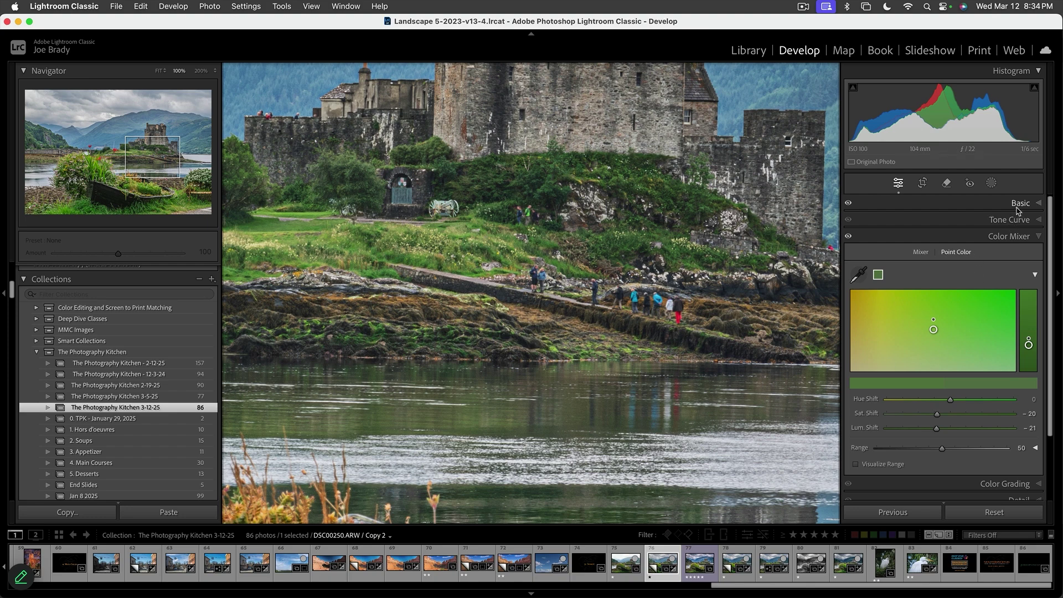
left_click(944, 185)
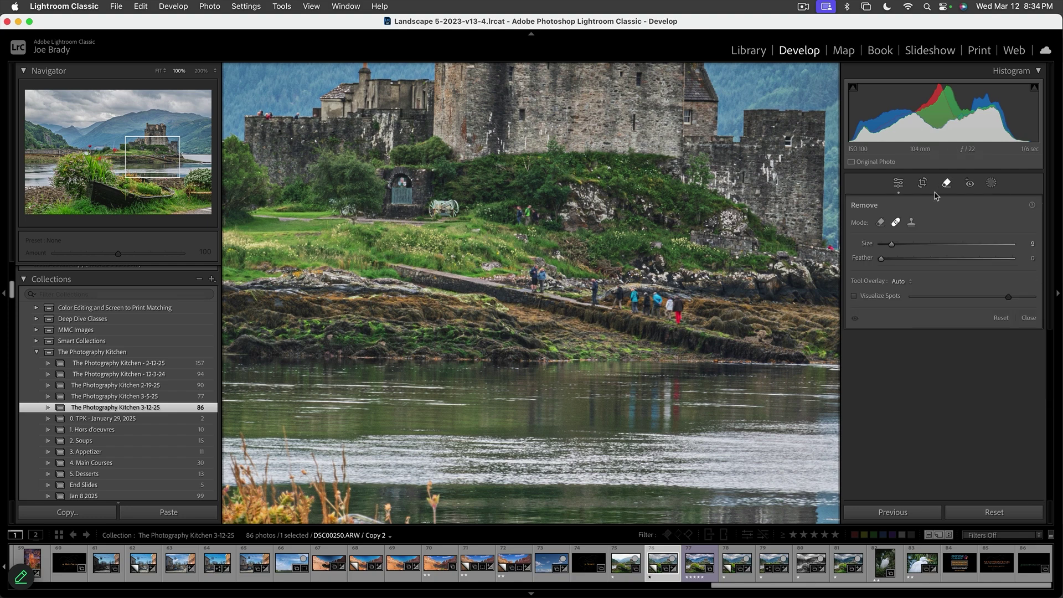
left_click(880, 224)
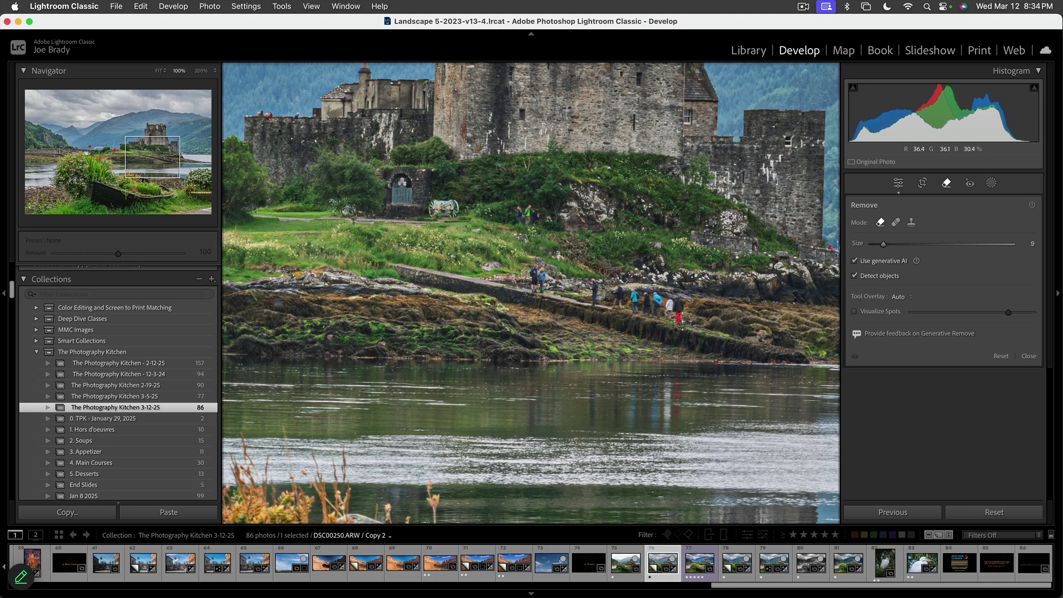
mouse_move(680, 320)
left_mouse_down()
mouse_move(667, 315)
mouse_move(653, 297)
mouse_move(627, 295)
mouse_move(637, 306)
mouse_move(618, 301)
mouse_move(620, 290)
mouse_move(594, 297)
left_mouse_up()
left_click_drag(538, 270, 542, 293)
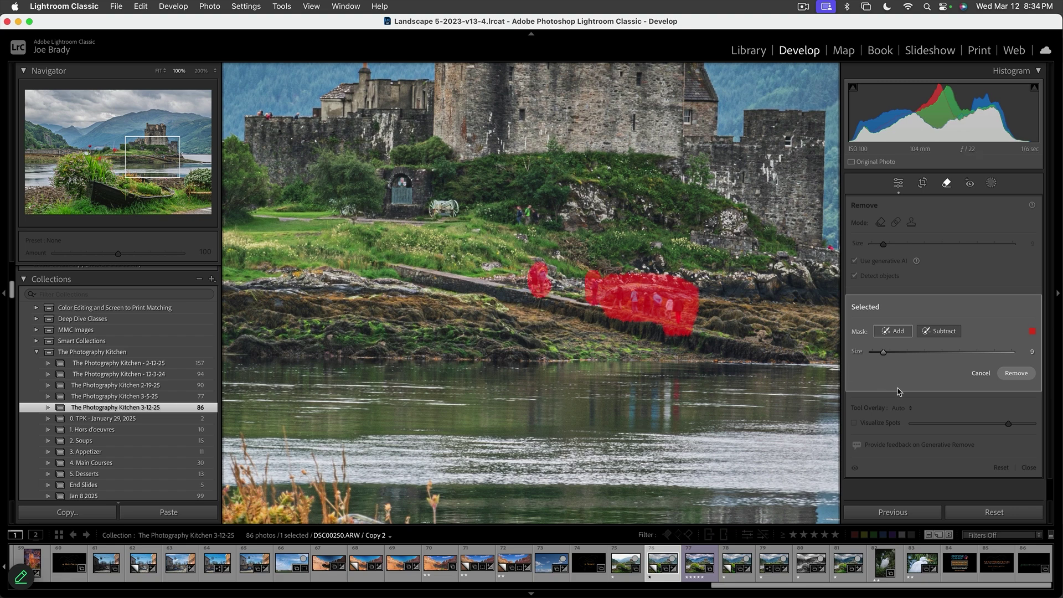
left_click(1016, 373)
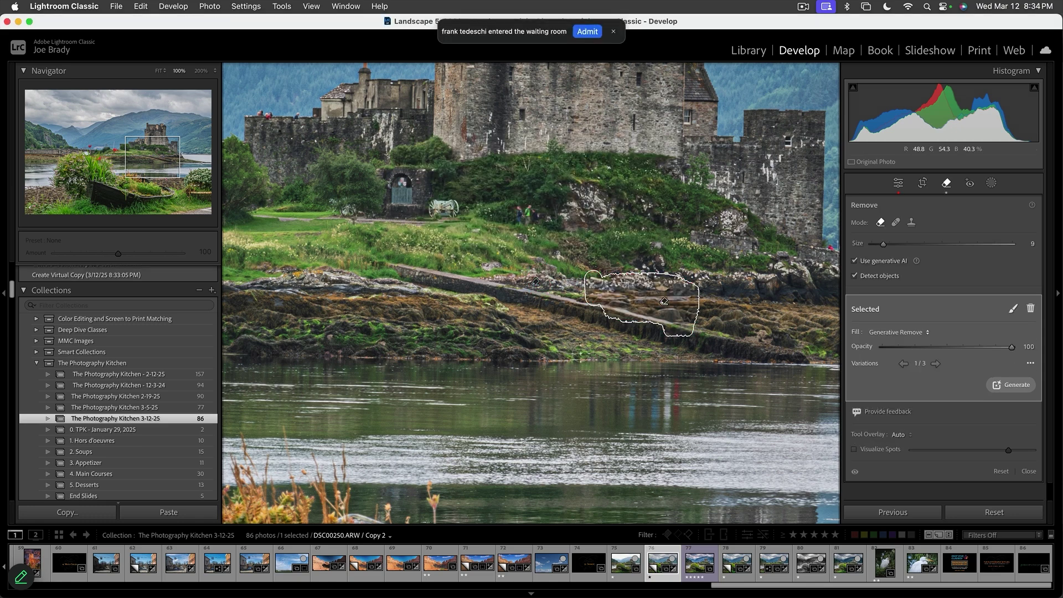
Step: Remove the bright orange and white objects under the stone bridge's leftmost arch with Generative Remove
left_click_drag(507, 296, 839, 371)
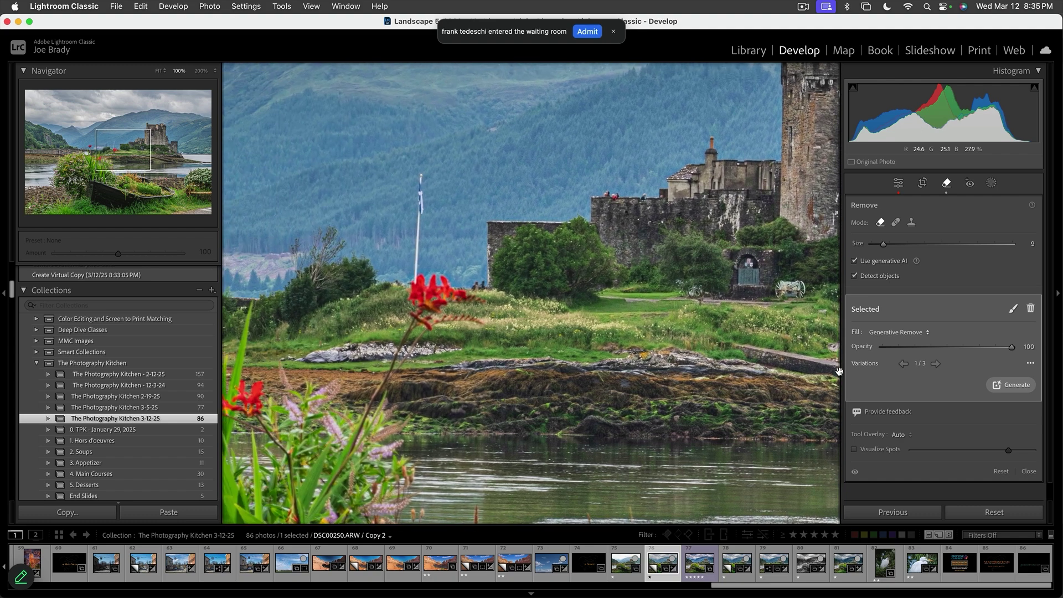
left_click_drag(544, 361, 695, 365)
mouse_move(449, 377)
left_mouse_down()
mouse_move(573, 383)
mouse_move(562, 386)
left_mouse_up()
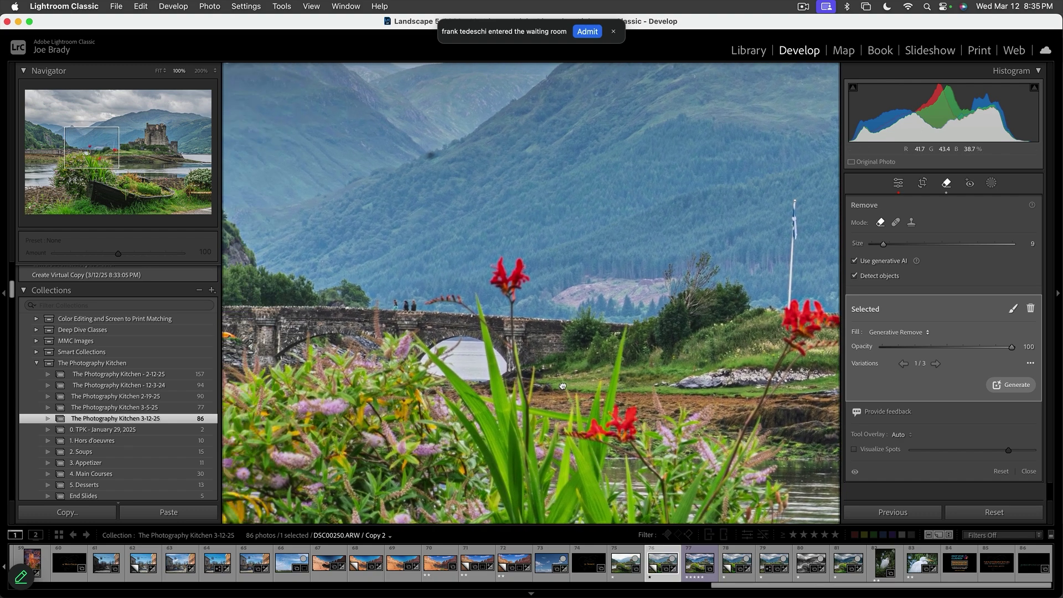
left_click_drag(495, 363, 566, 363)
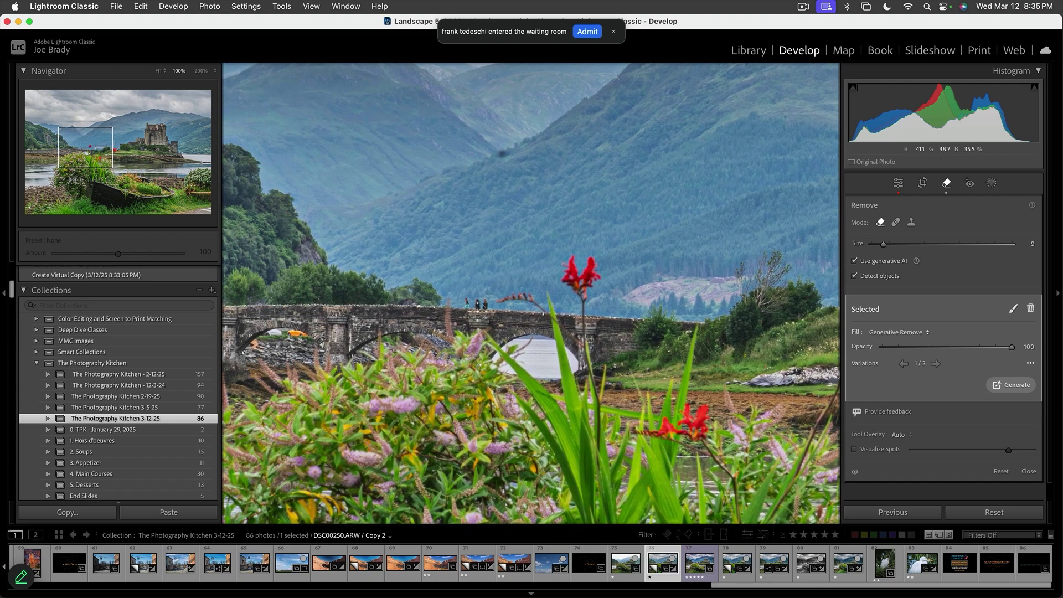
left_click_drag(471, 321, 618, 318)
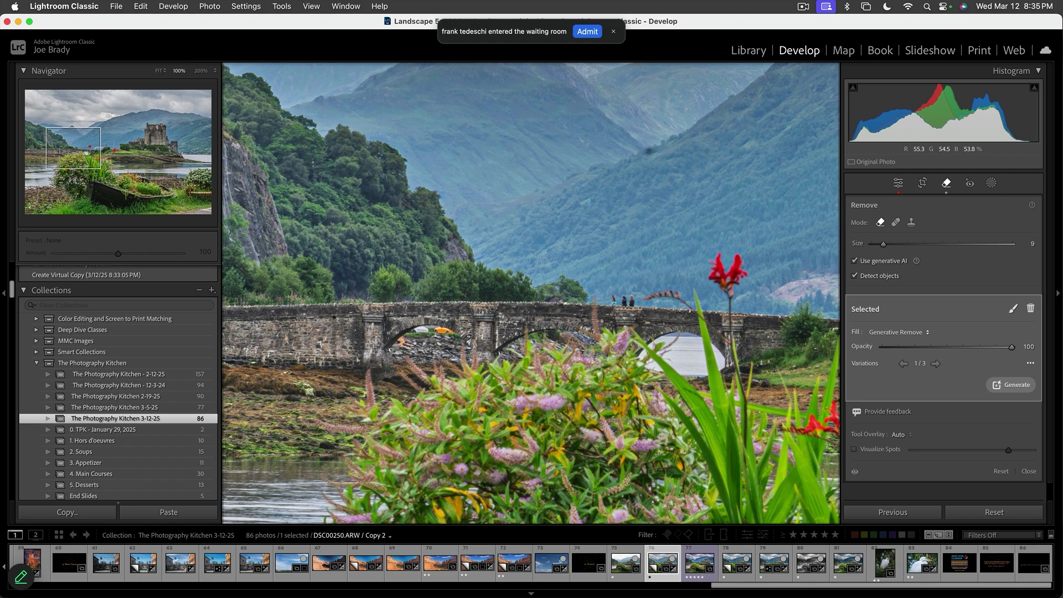
mouse_move(446, 319)
left_mouse_down()
mouse_move(474, 324)
mouse_move(452, 337)
left_mouse_up()
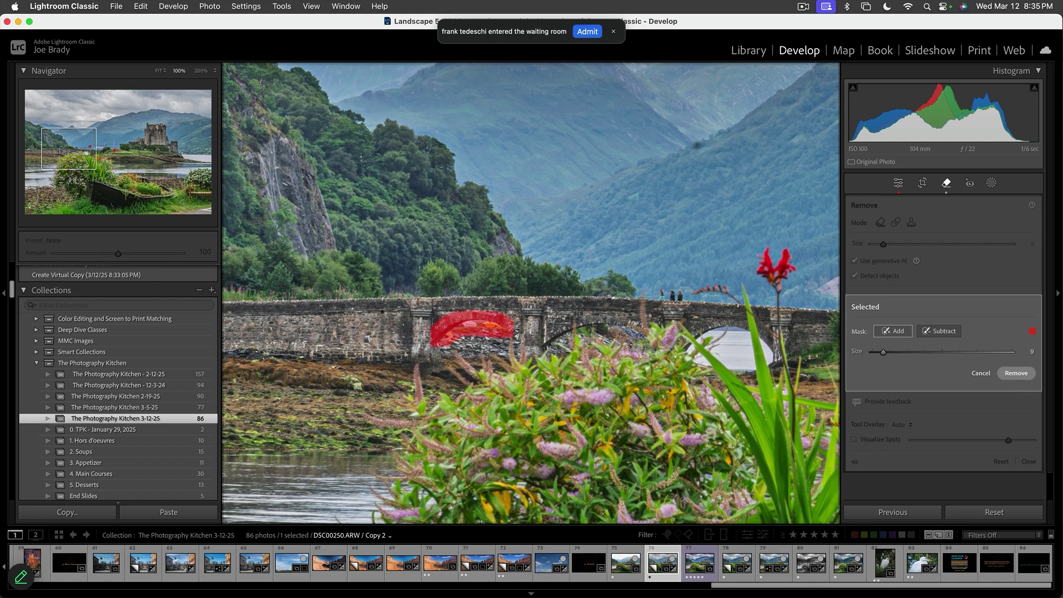
left_click(1016, 373)
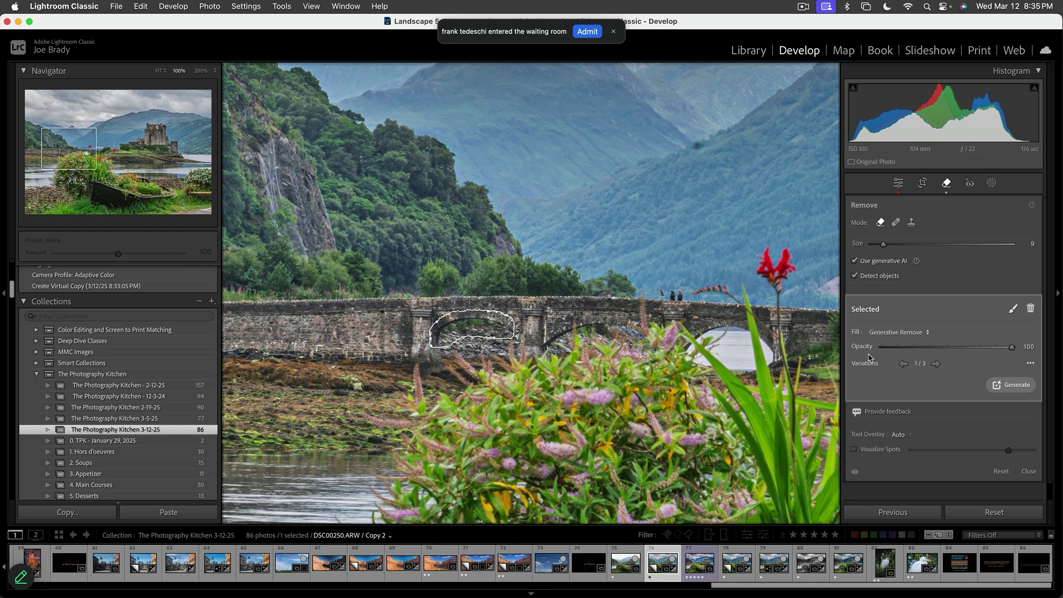
Step: Compare the three generated variations for the bridge arch and keep the first one
left_click(936, 364)
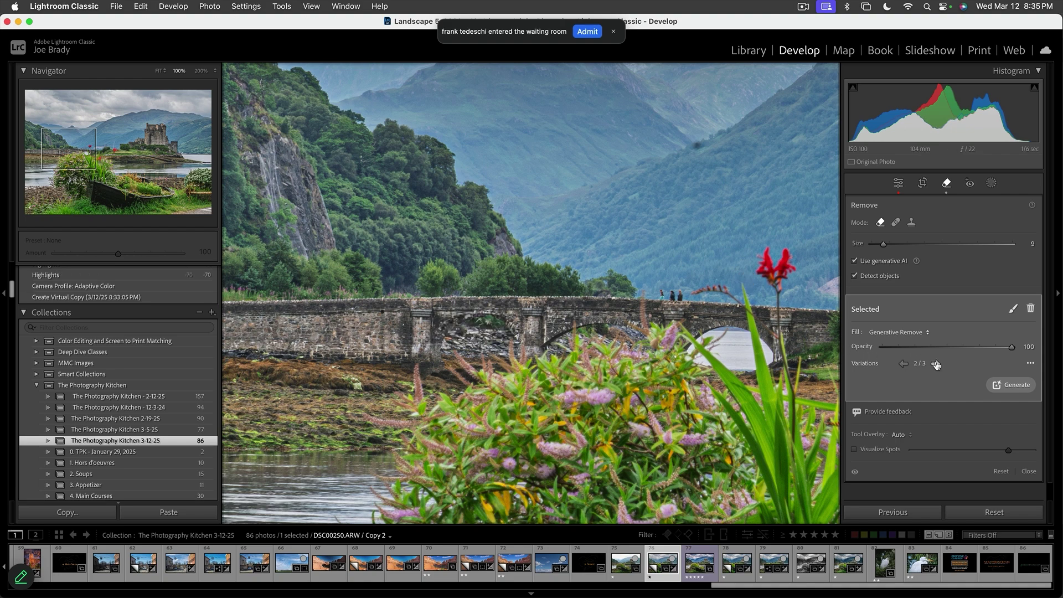
left_click(936, 363)
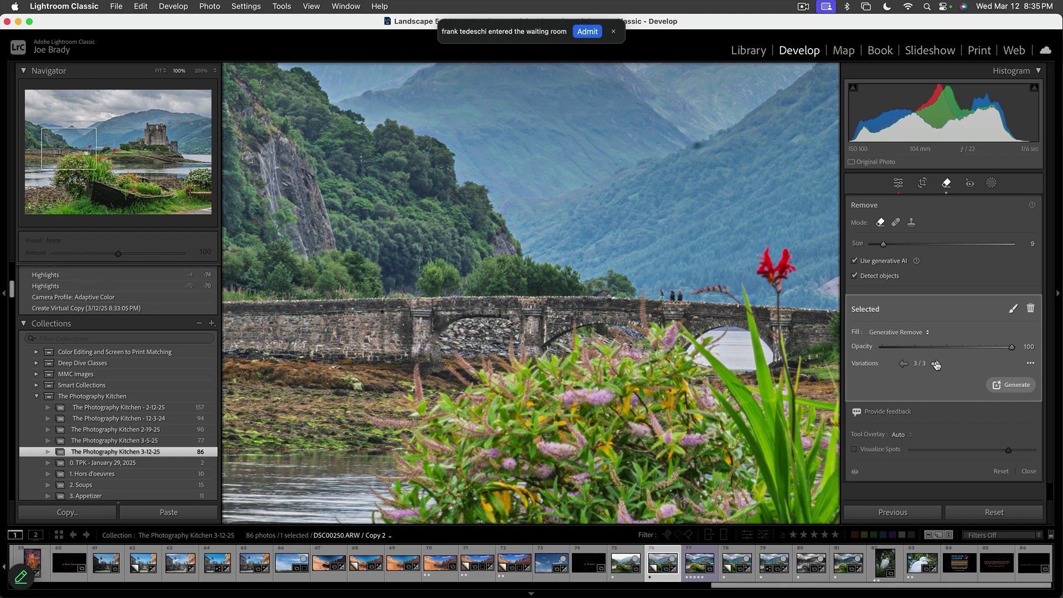
left_click(935, 364)
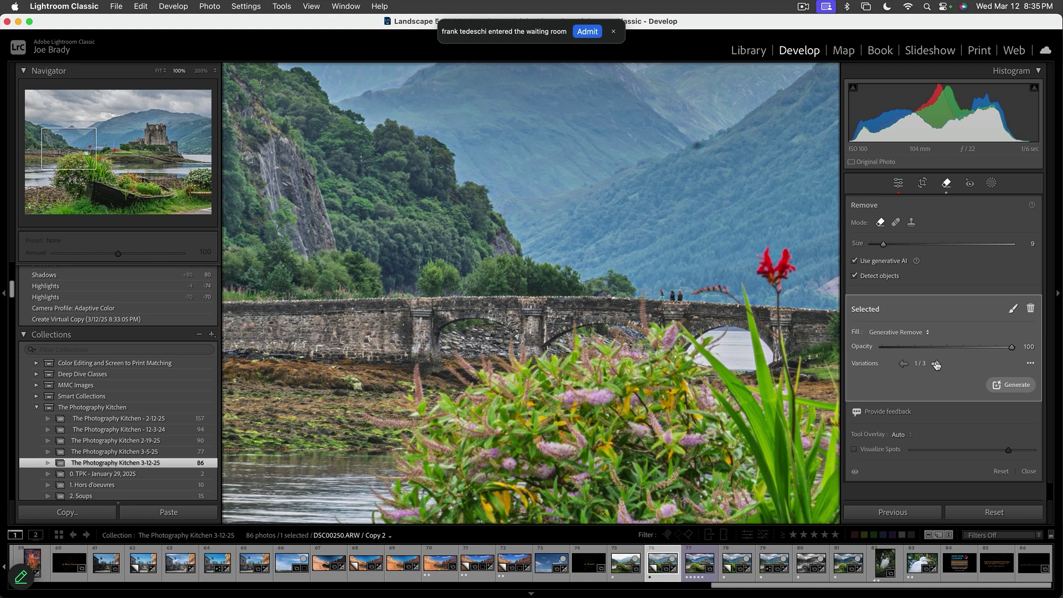
key("Escape")
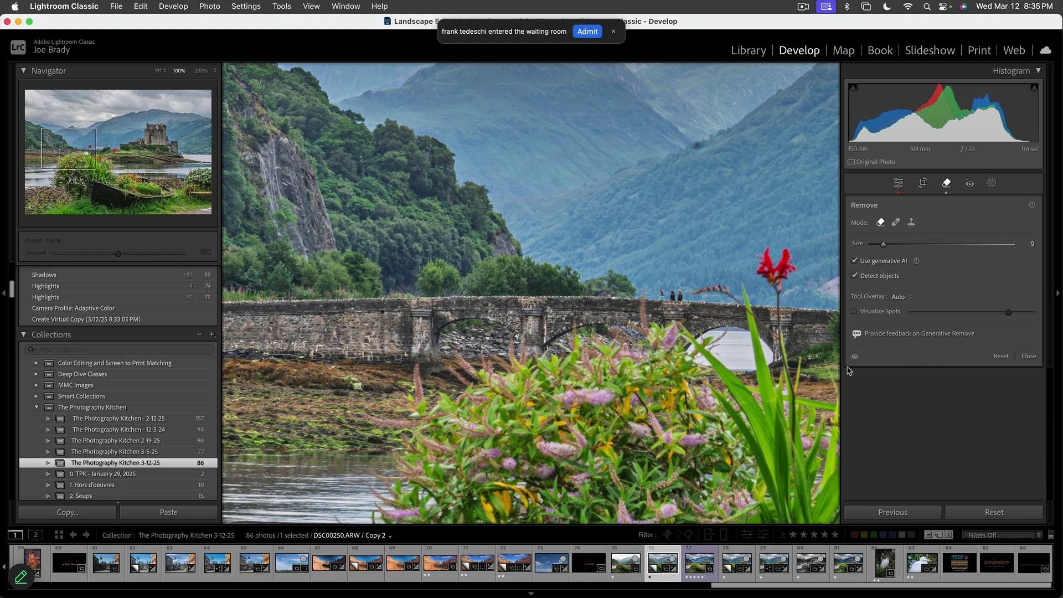
Step: Remove the two people on the grassy slope below the castle tower with Generative Remove, leaving the nearby white object in place
left_click_drag(742, 376, 490, 410)
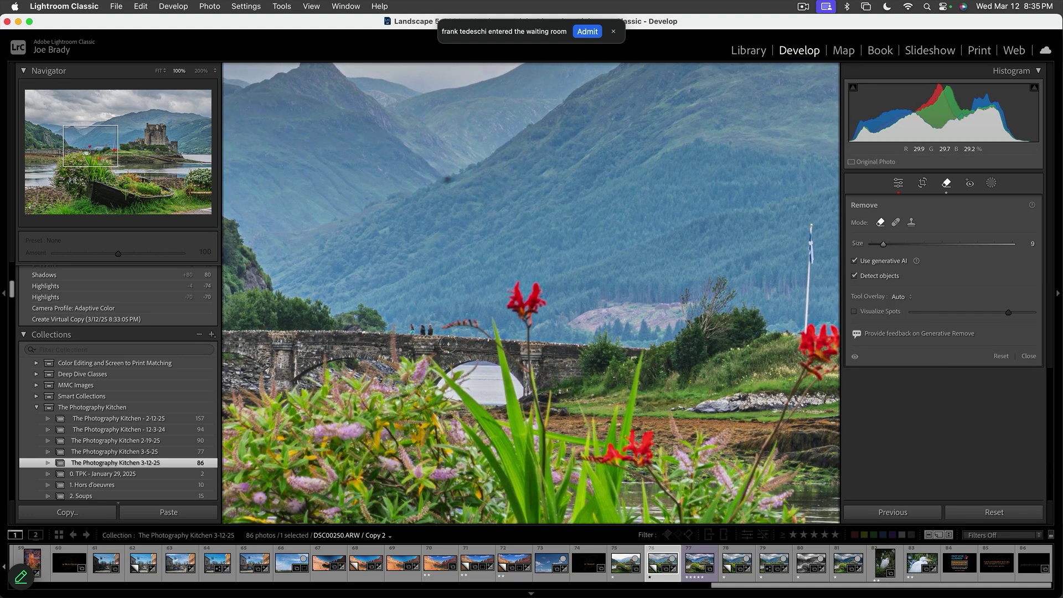
left_click_drag(620, 339, 530, 399)
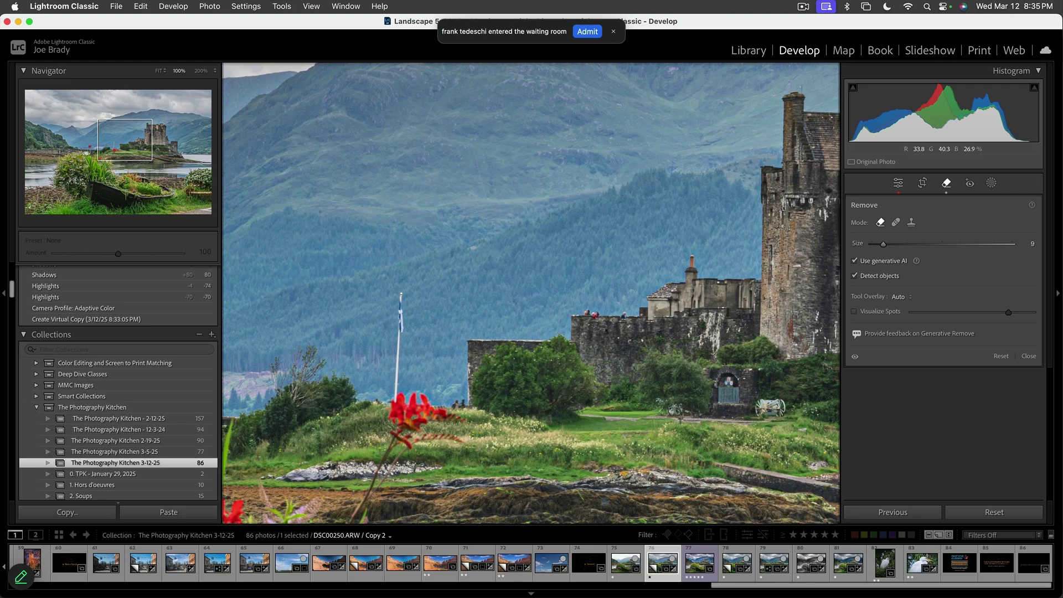
left_click_drag(607, 394, 361, 406)
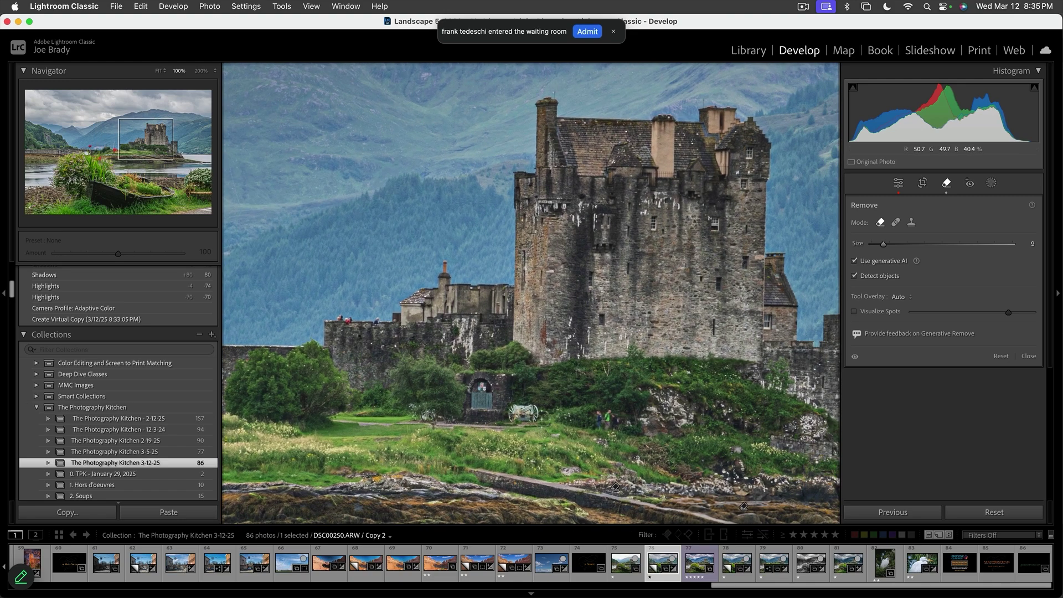
mouse_move(546, 423)
left_mouse_down()
mouse_move(536, 402)
mouse_move(511, 405)
mouse_move(542, 421)
left_mouse_up()
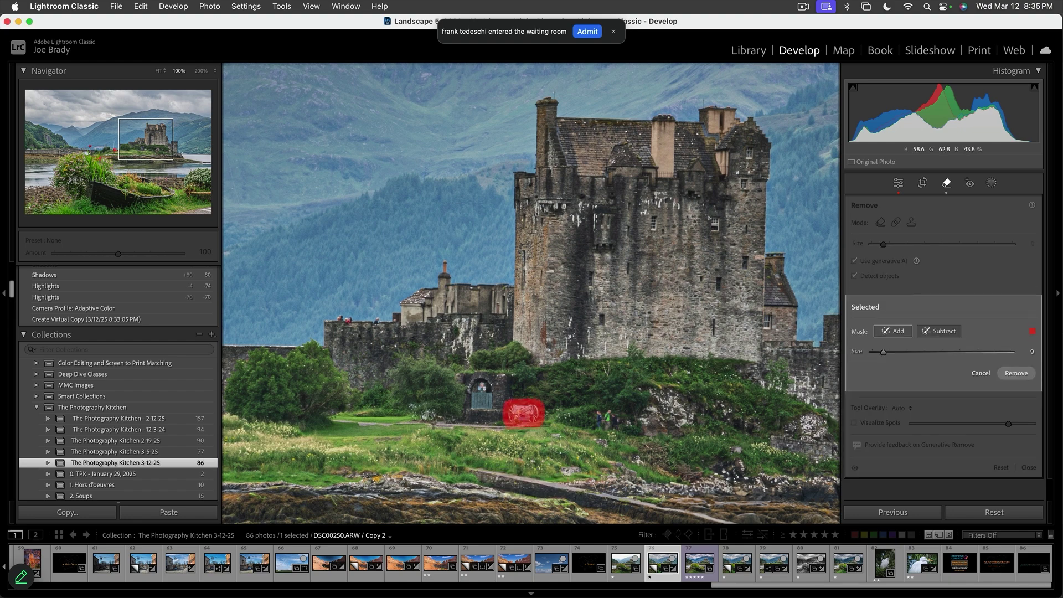
key("Escape")
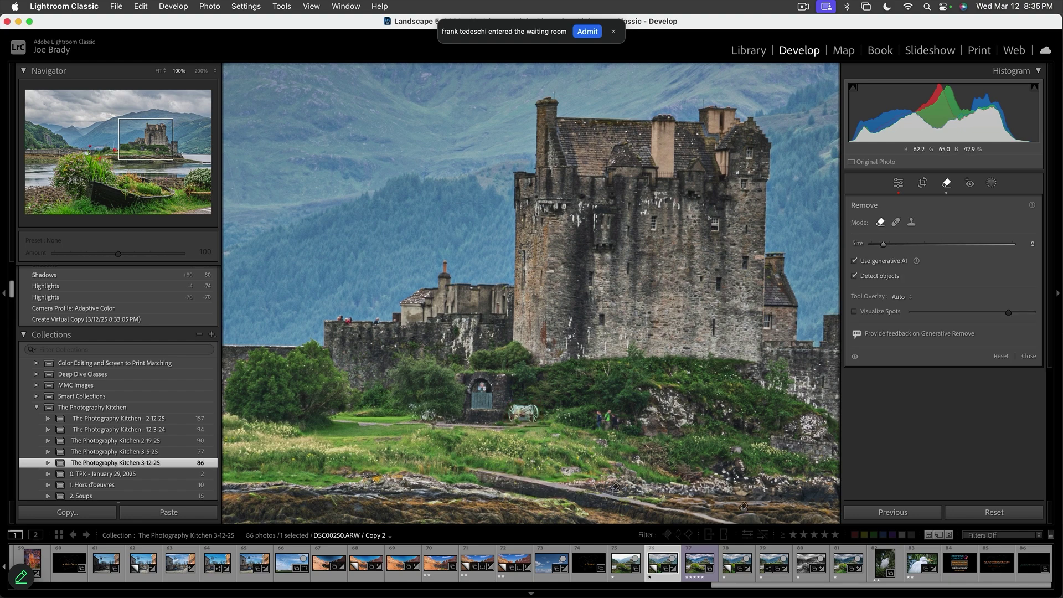
mouse_move(603, 431)
left_mouse_down()
mouse_move(617, 424)
mouse_move(609, 410)
mouse_move(595, 414)
mouse_move(600, 427)
mouse_move(615, 424)
mouse_move(611, 414)
mouse_move(626, 428)
left_mouse_up()
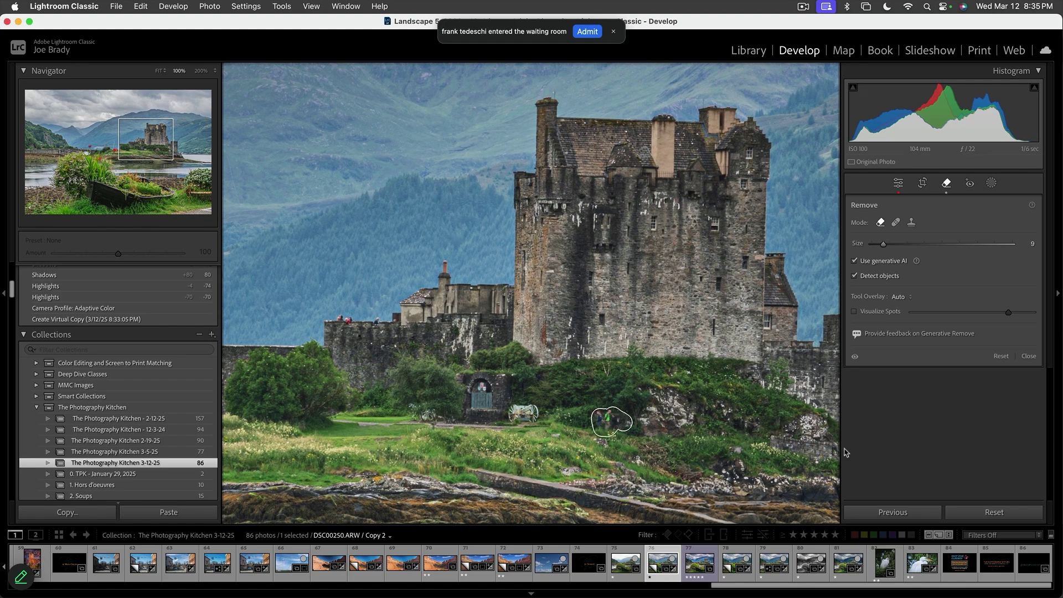
left_click(1016, 372)
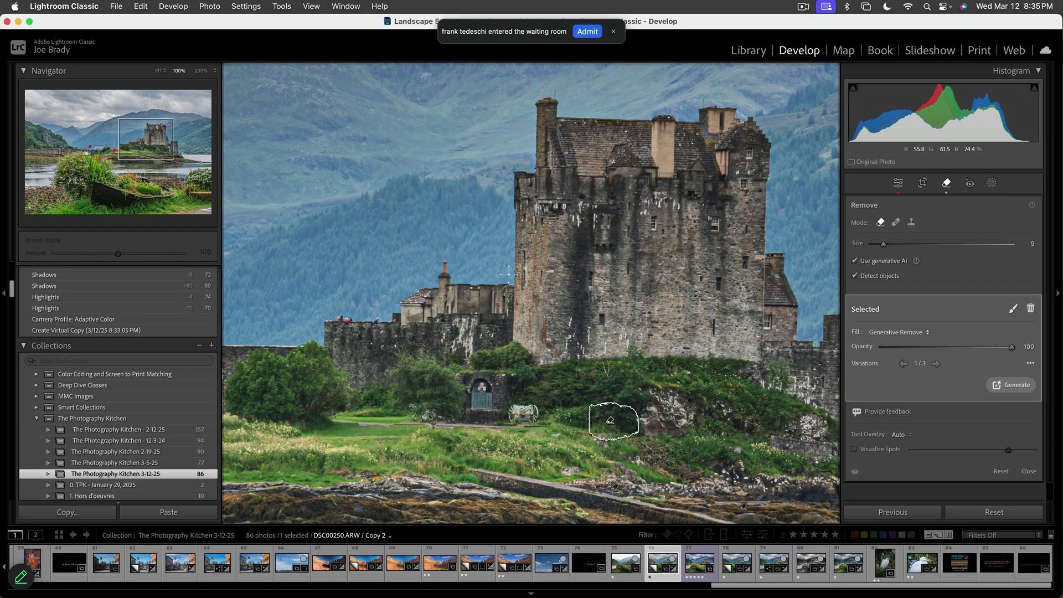
left_click_drag(593, 230, 551, 245)
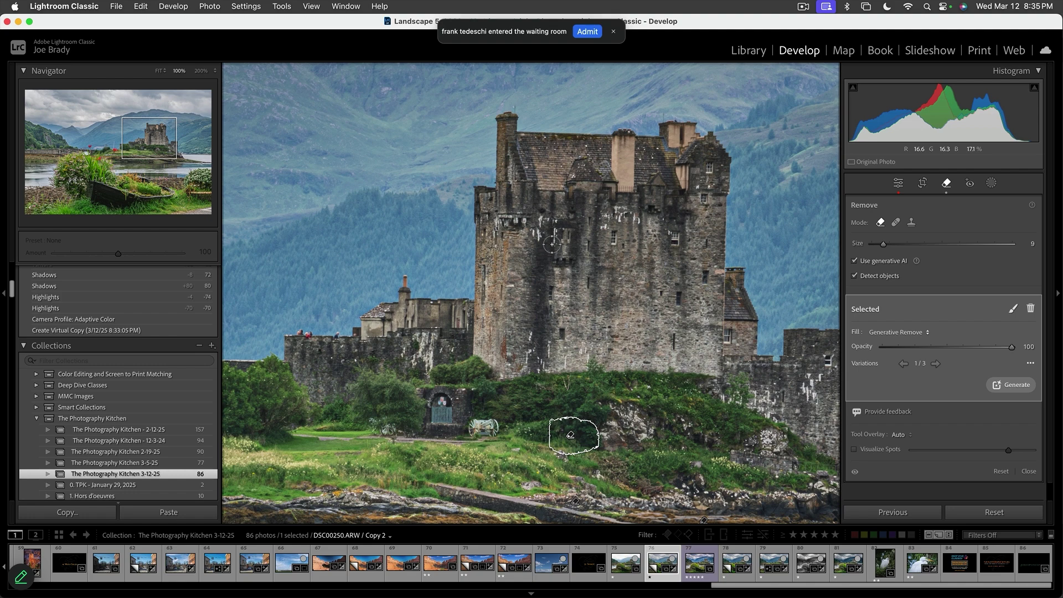
key("Escape")
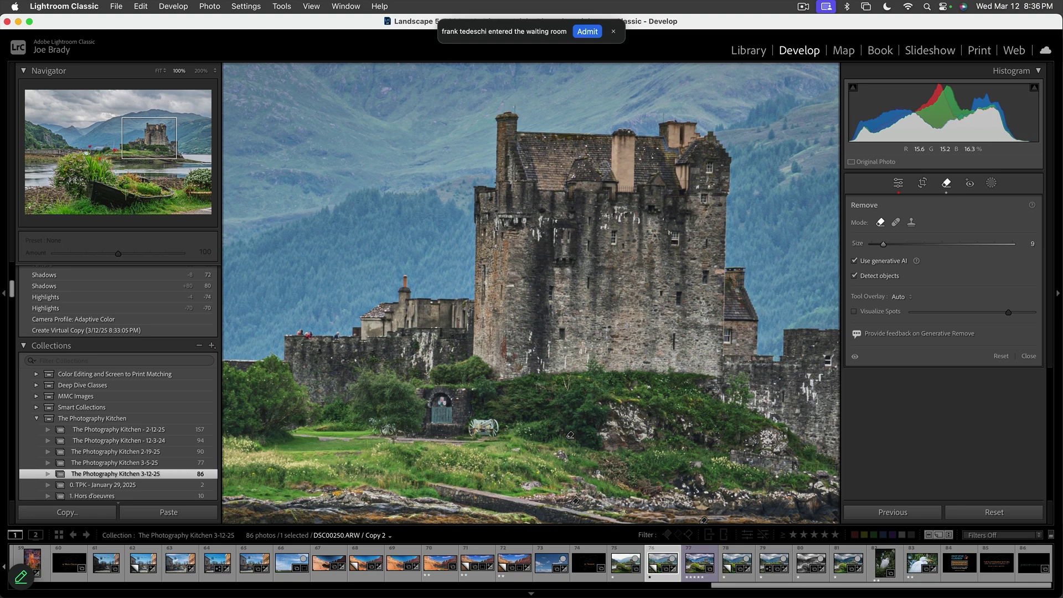
Step: Straighten the castle photo by rotating the crop to an angle of −0.91
key("z")
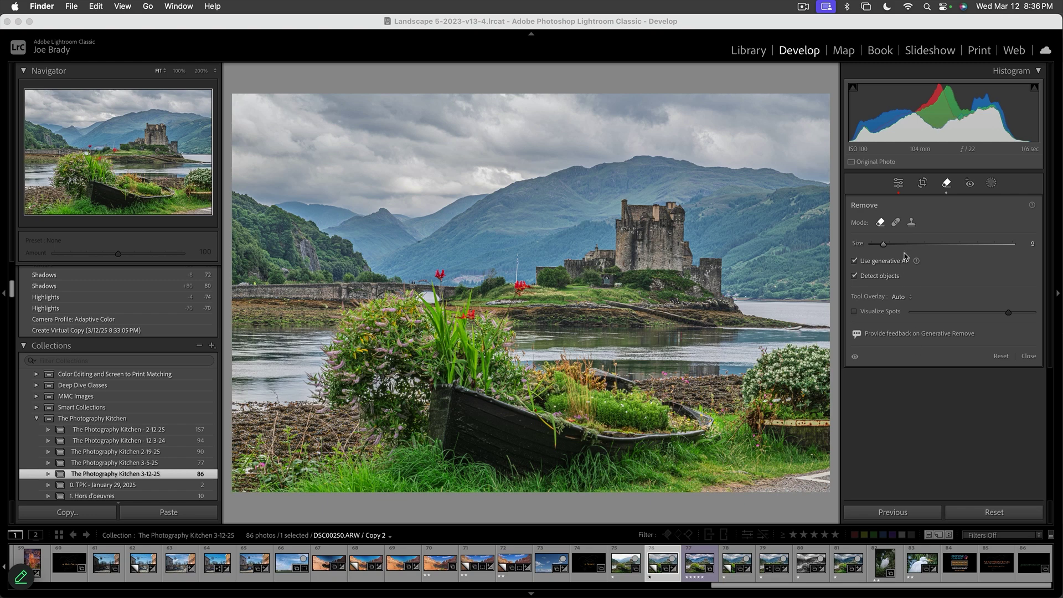
left_click(921, 184)
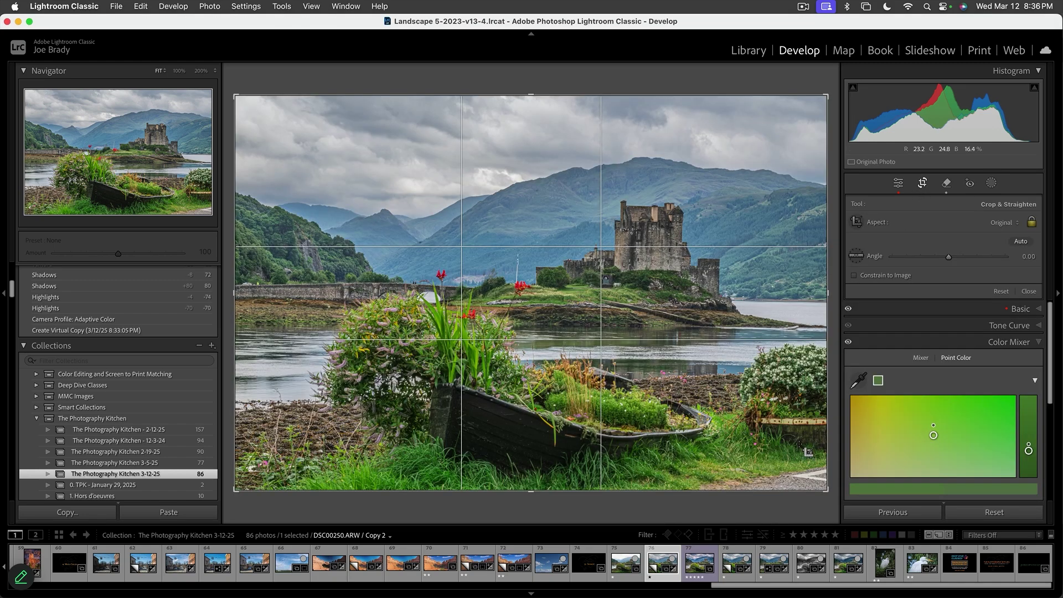
left_click_drag(829, 502, 830, 506)
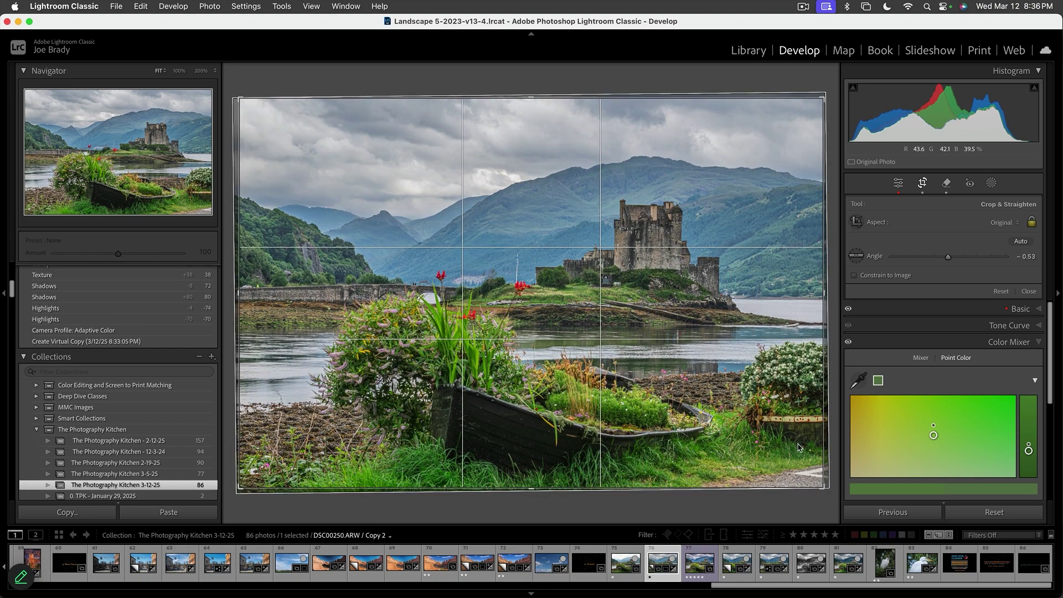
left_click_drag(829, 493, 831, 492)
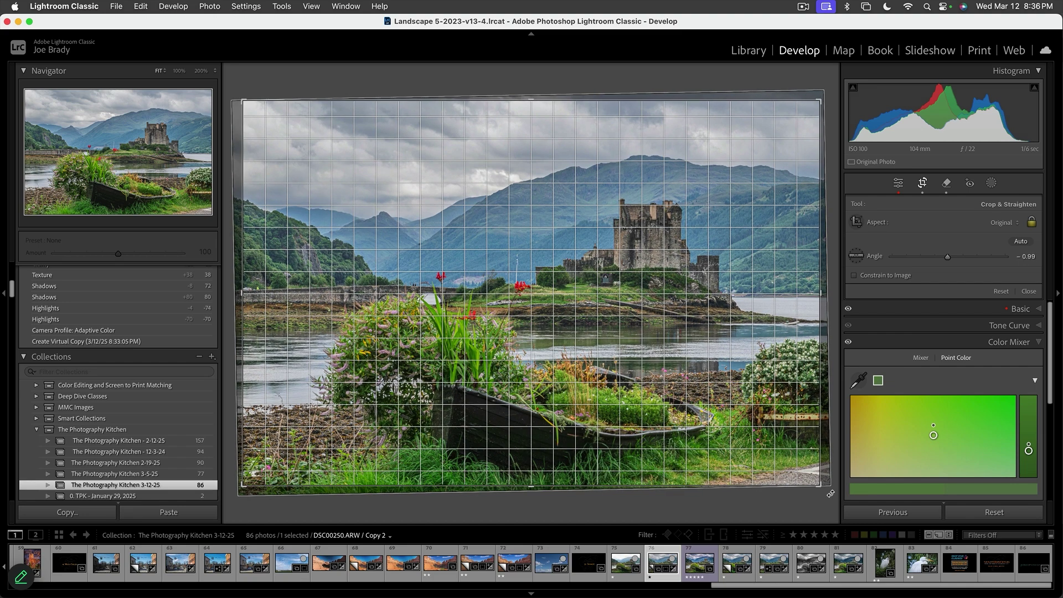
left_click_drag(830, 493, 830, 493)
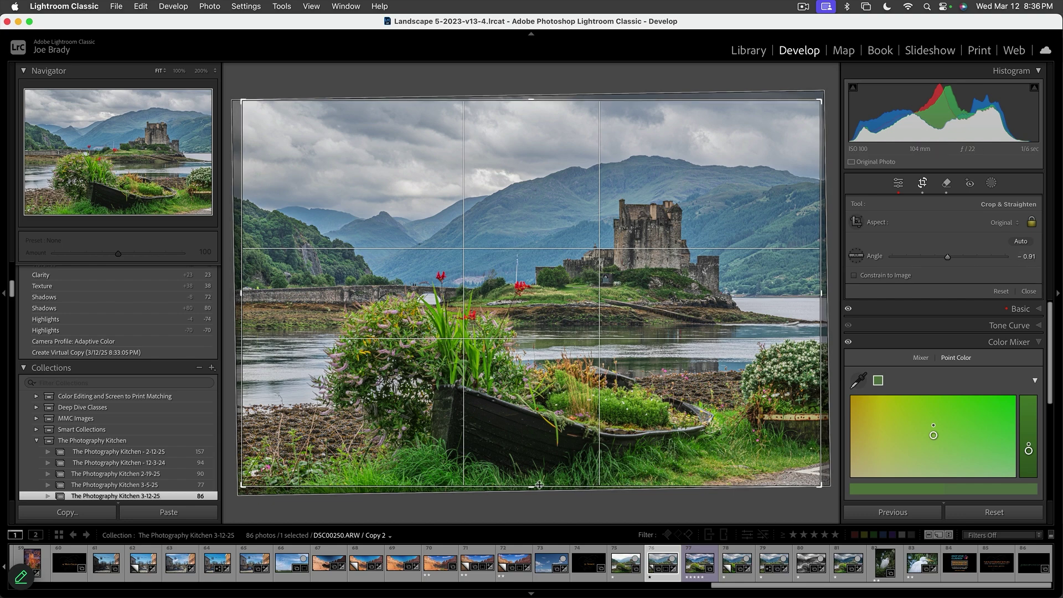
Step: Trim the crop's upper and lower edges slightly, widen it on both sides with the aspect ratio unlocked, and apply it
left_click_drag(533, 484, 533, 483)
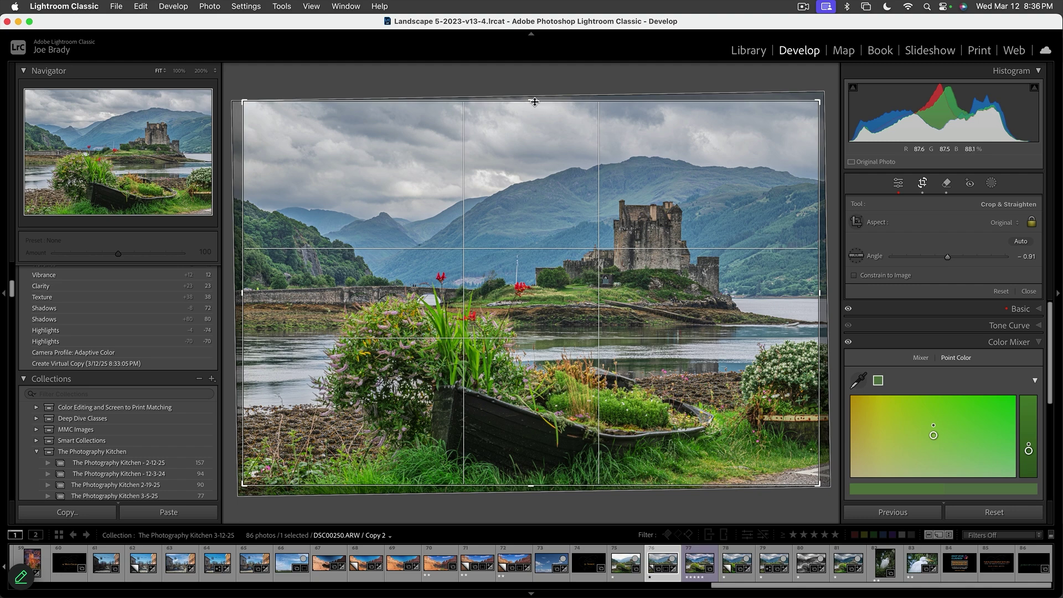
left_click_drag(534, 103, 535, 103)
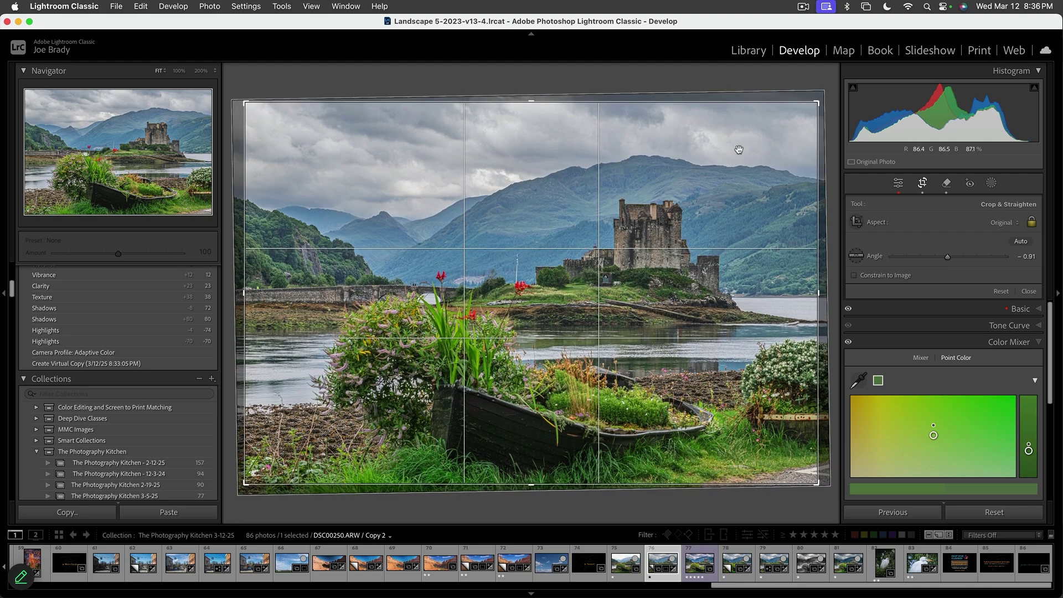
left_click(1031, 222)
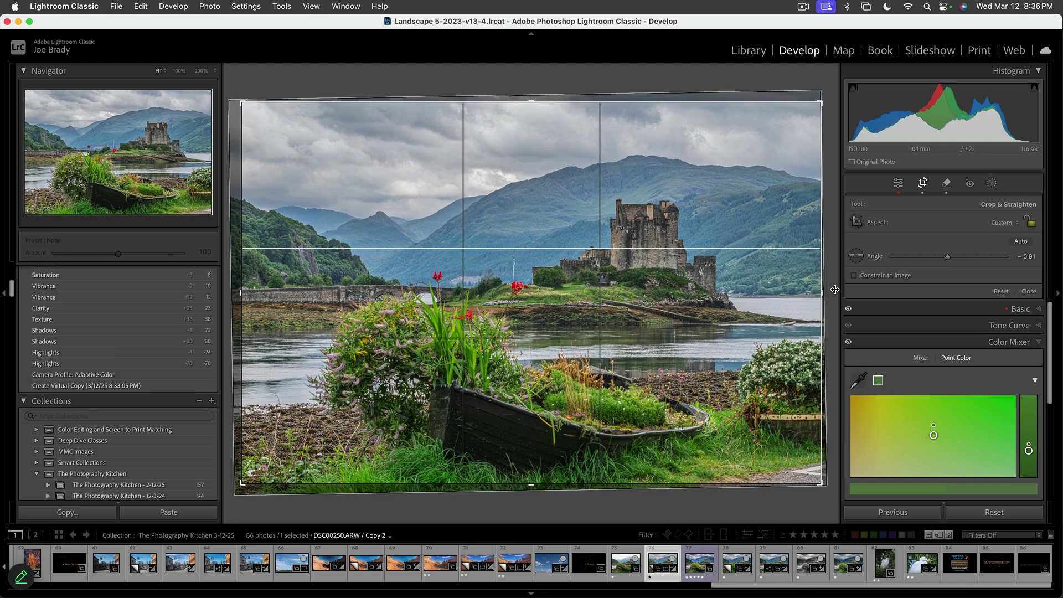
left_click_drag(818, 289, 826, 289)
left_click_drag(243, 290, 237, 290)
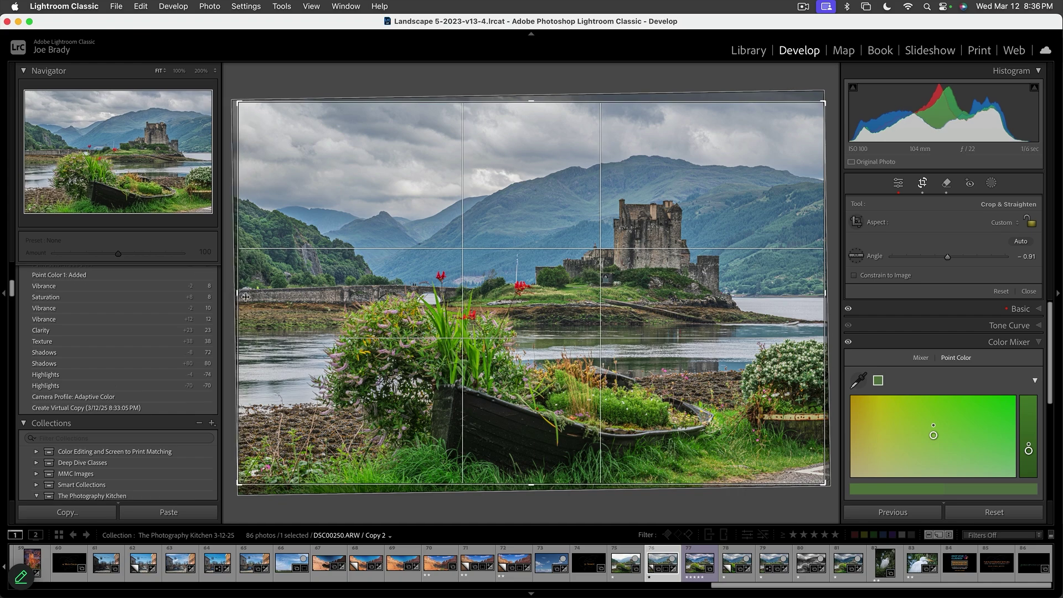
key("Return")
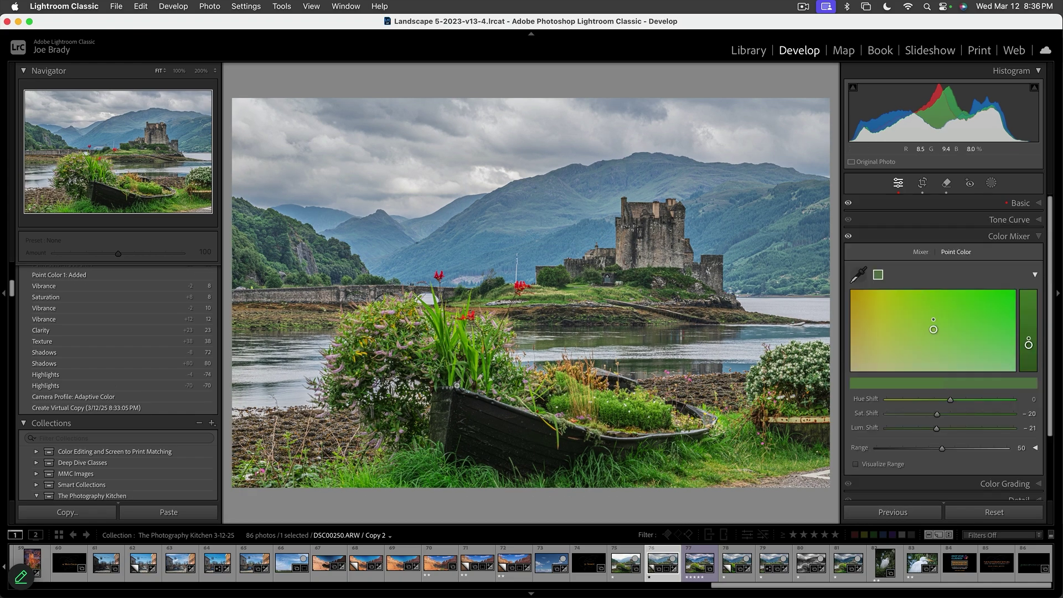
Step: Remove the distracting figure and vehicle at the far left end of the stone bridge with Generative Remove and check the result at 100%
left_click(247, 287)
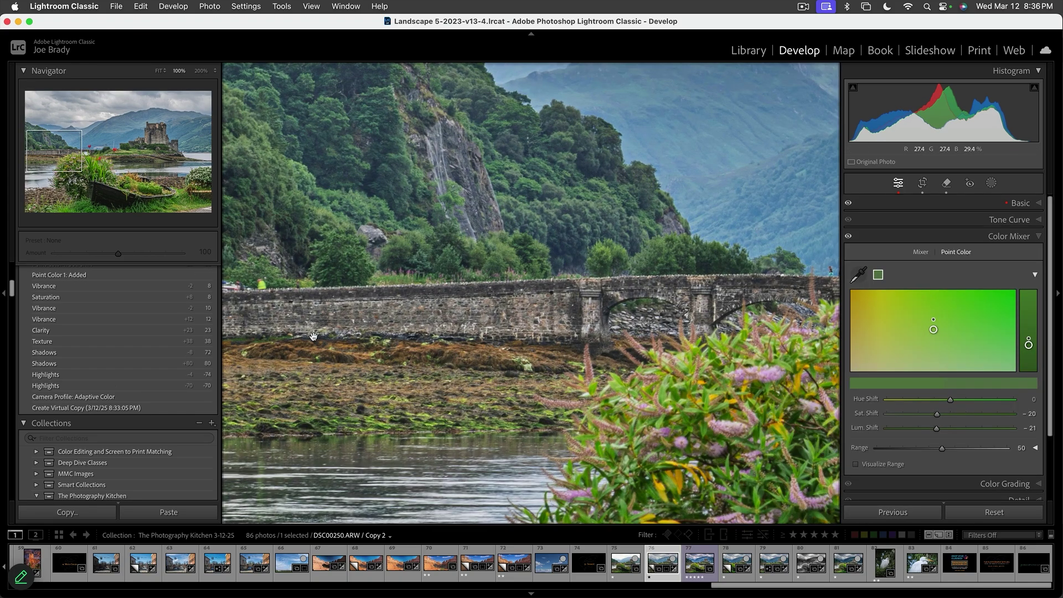
left_click(312, 336)
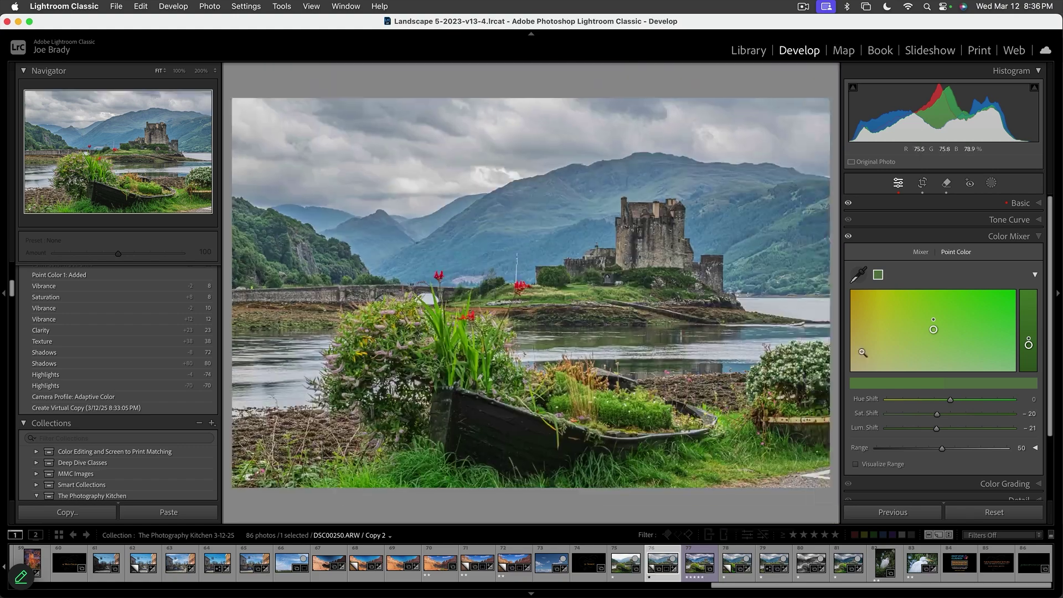
left_click(946, 183)
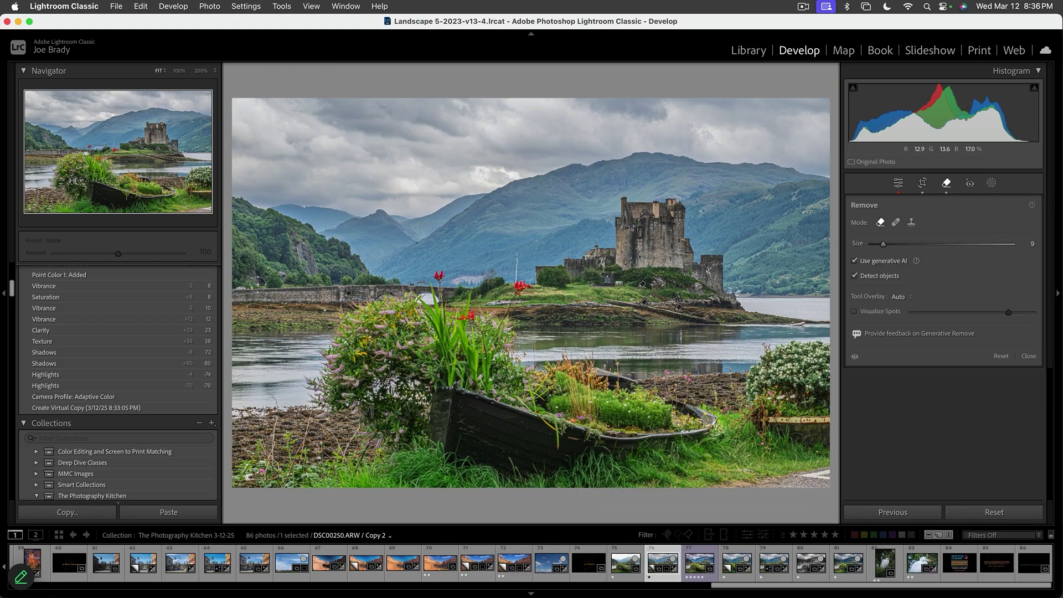
left_click_drag(260, 287, 239, 289)
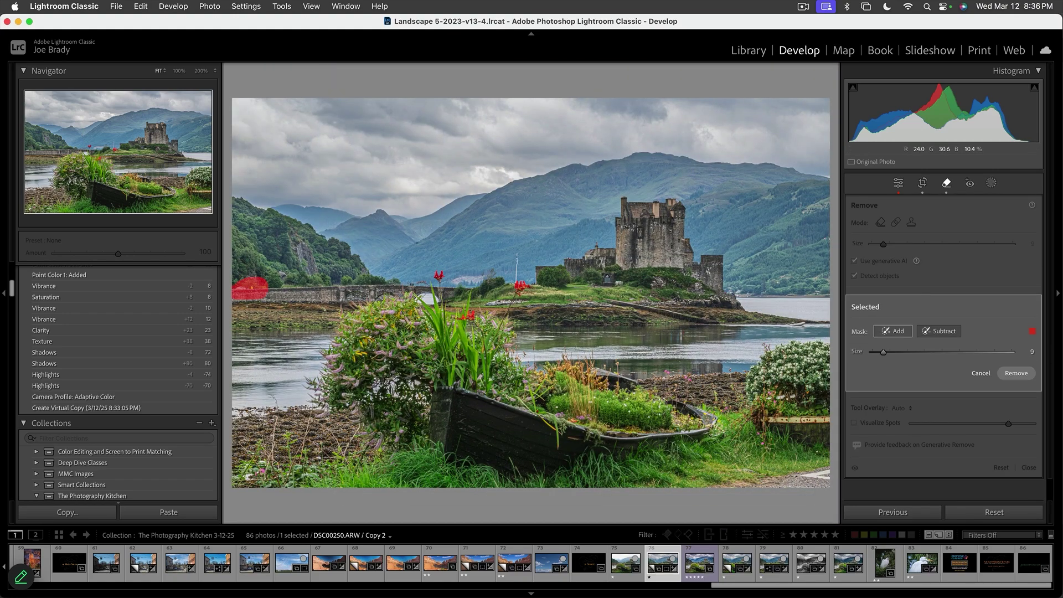
left_click(1015, 372)
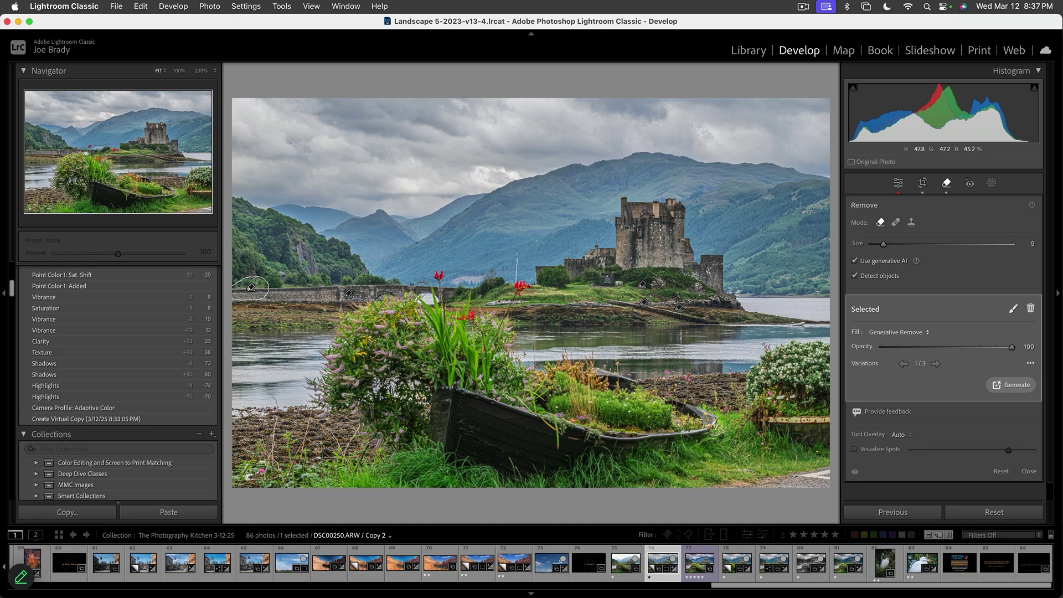
key("z")
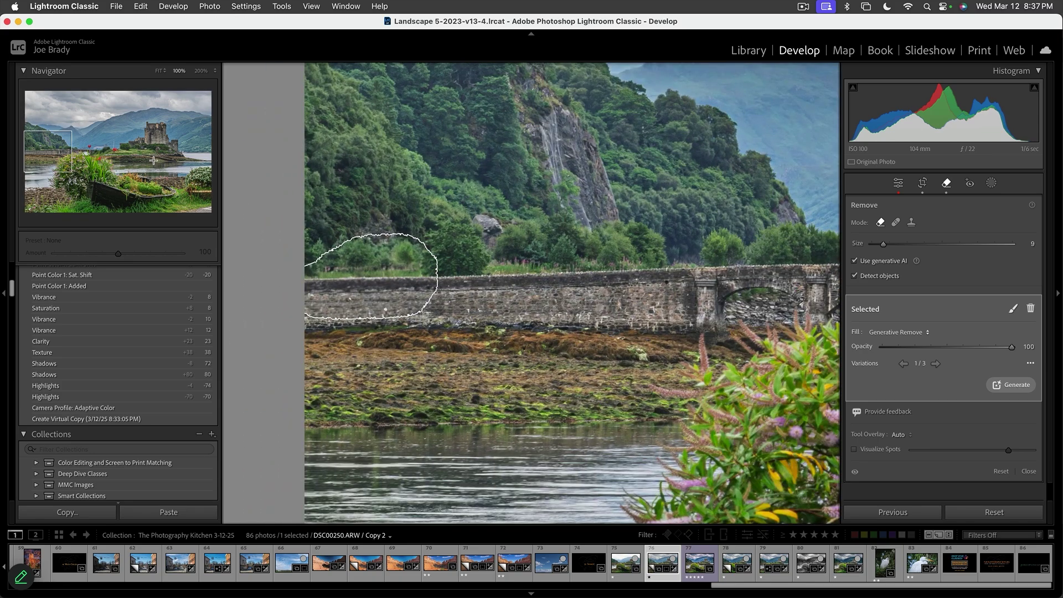
left_click_drag(55, 151, 156, 138)
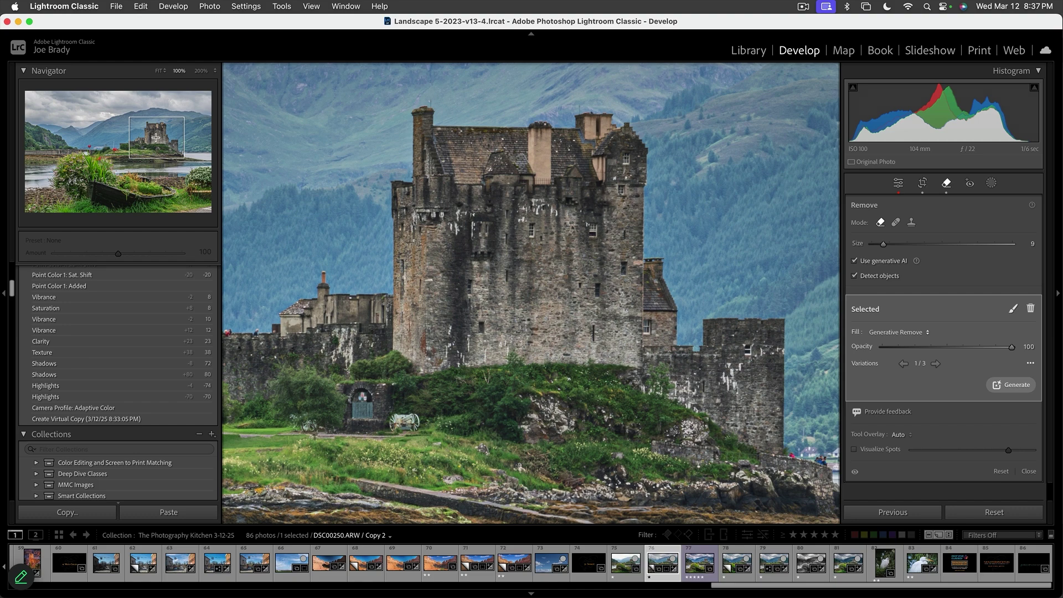
left_click_drag(156, 138, 155, 138)
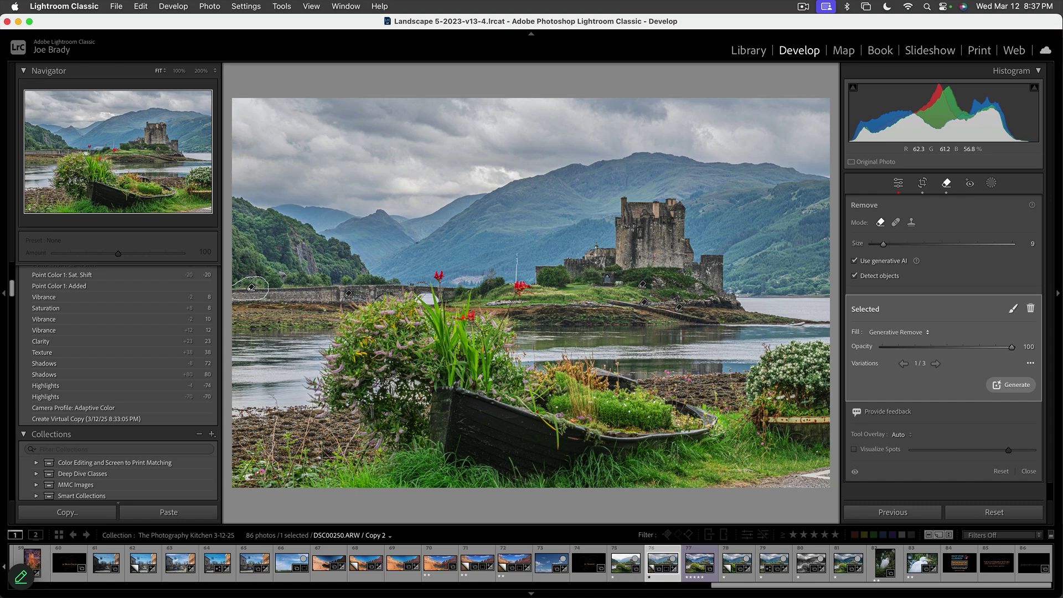
key("q")
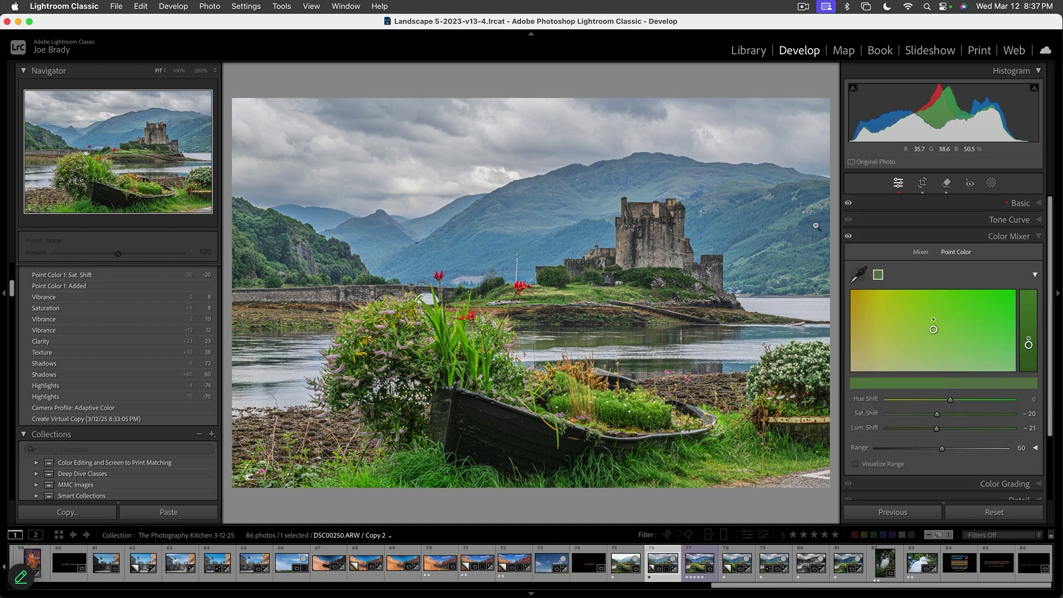
Step: Create a sky mask and brush the mountains and hillsides into it with Auto Mask on and a brush size of 25
left_click(990, 183)
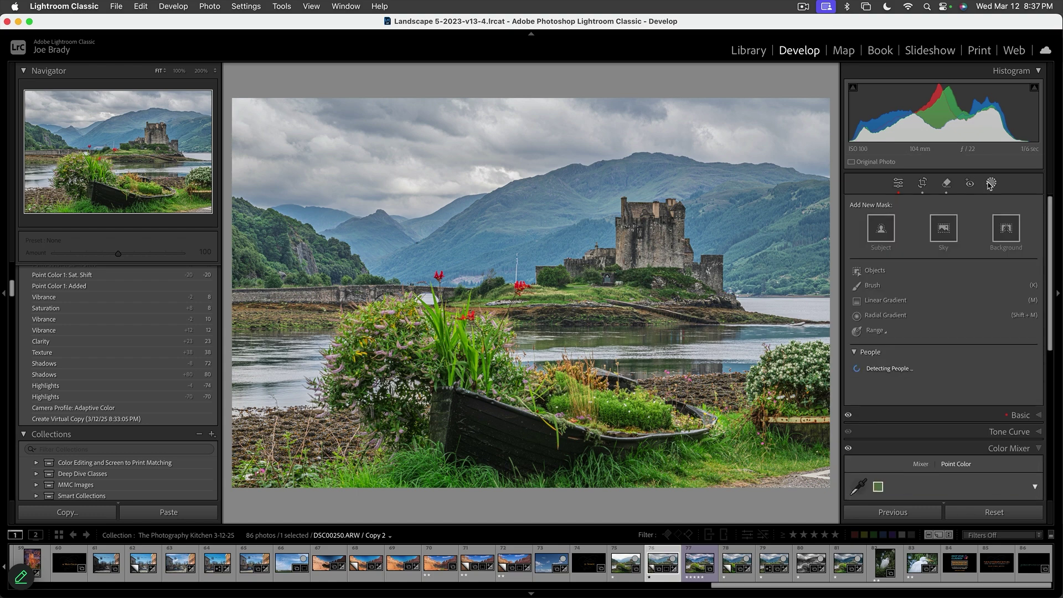
left_click(950, 228)
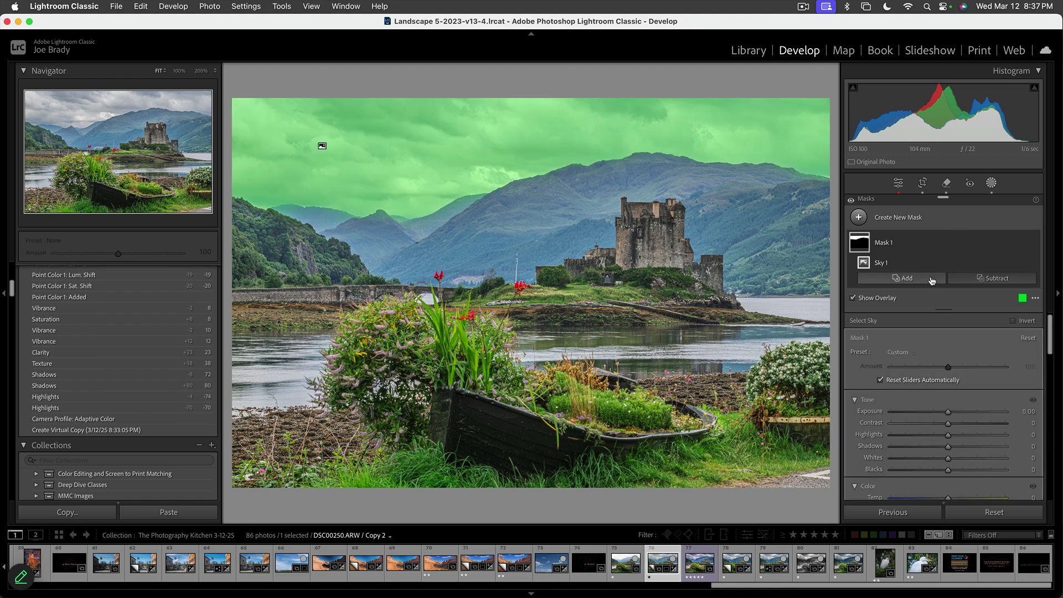
left_click(904, 278)
left_click(879, 382)
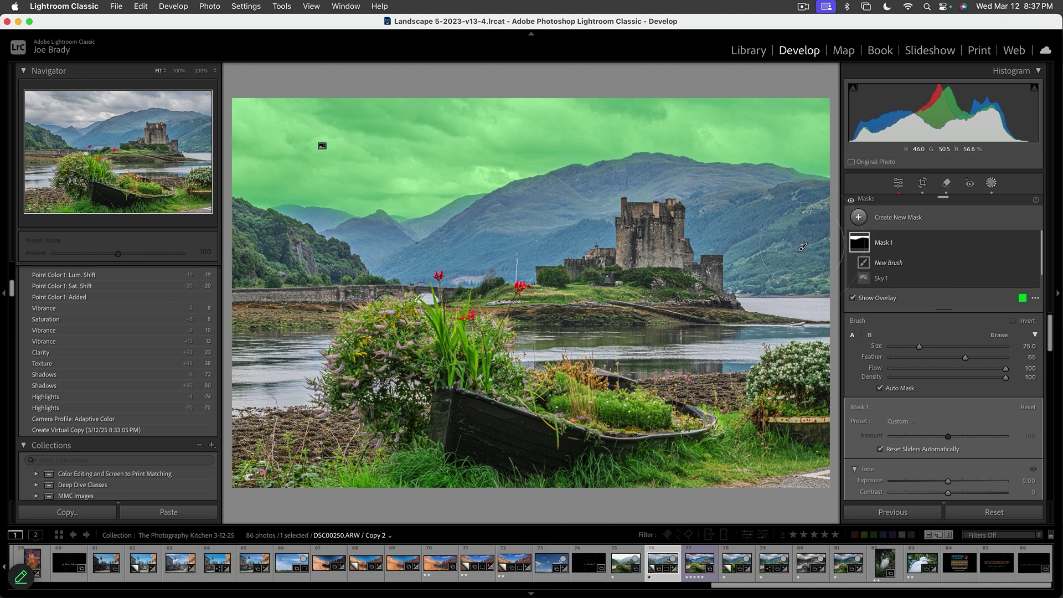
mouse_move(799, 242)
left_mouse_down()
mouse_move(774, 199)
mouse_move(749, 191)
mouse_move(770, 249)
left_mouse_up()
mouse_move(753, 193)
left_mouse_down()
mouse_move(716, 172)
mouse_move(612, 178)
mouse_move(577, 206)
mouse_move(573, 229)
mouse_move(469, 256)
mouse_move(476, 228)
mouse_move(404, 251)
mouse_move(263, 224)
mouse_move(293, 217)
left_mouse_up()
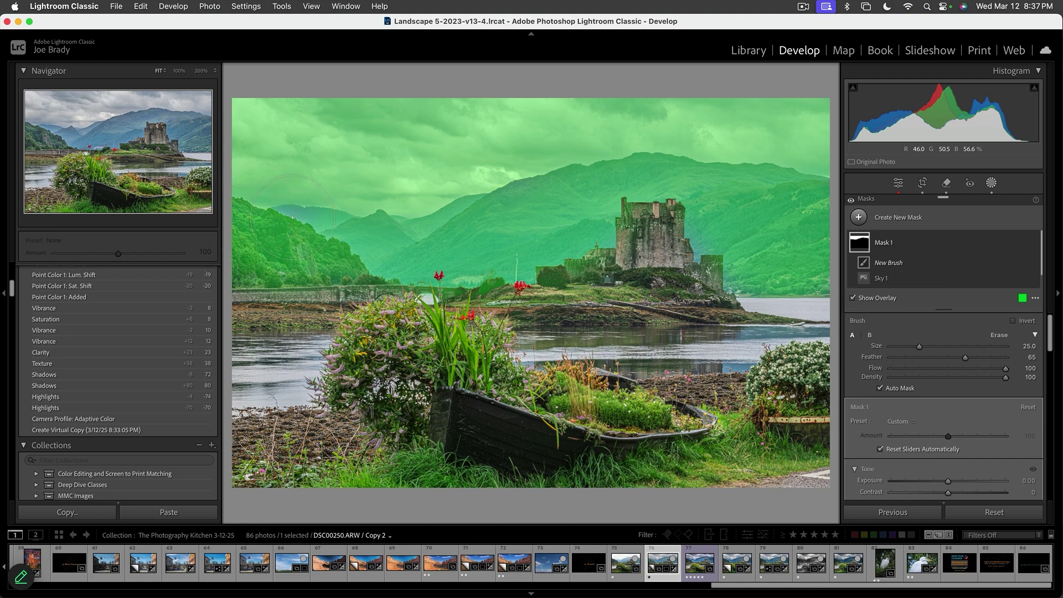
left_click_drag(550, 178, 554, 179)
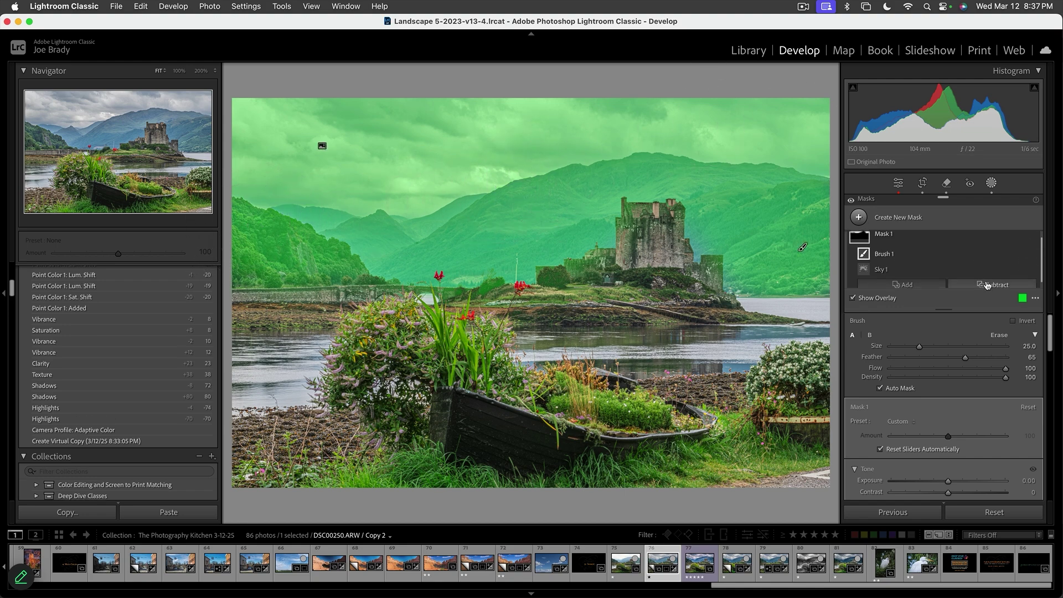
Step: Subtract the subject from the mask and set the mask's Exposure to −0.10, Contrast to 27 and Highlights to −48
left_click(977, 284)
left_click(977, 309)
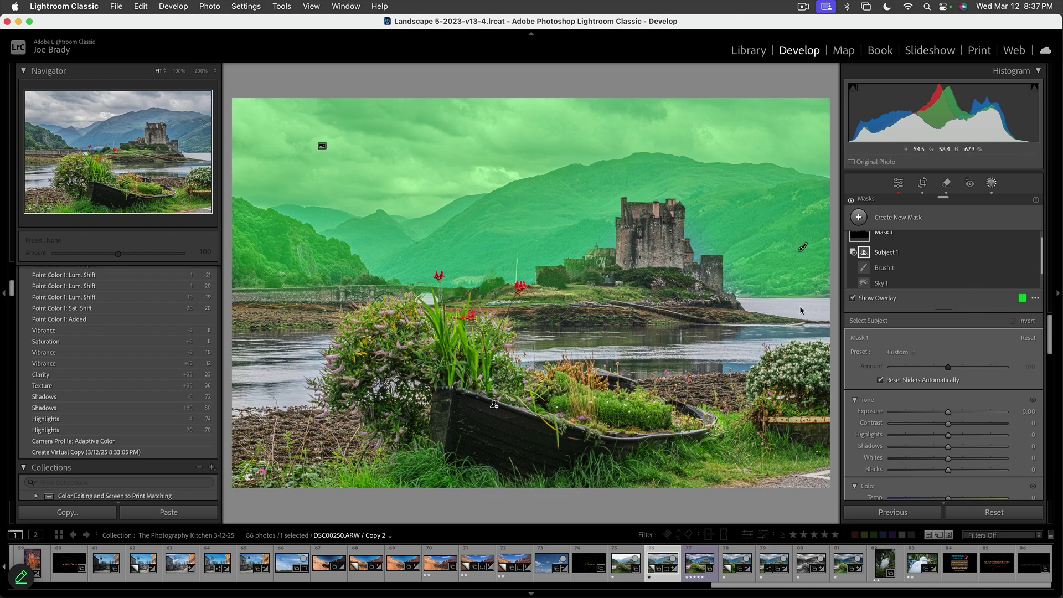
mouse_move(948, 434)
left_mouse_down()
mouse_move(920, 436)
mouse_move(963, 423)
mouse_move(947, 414)
left_mouse_up()
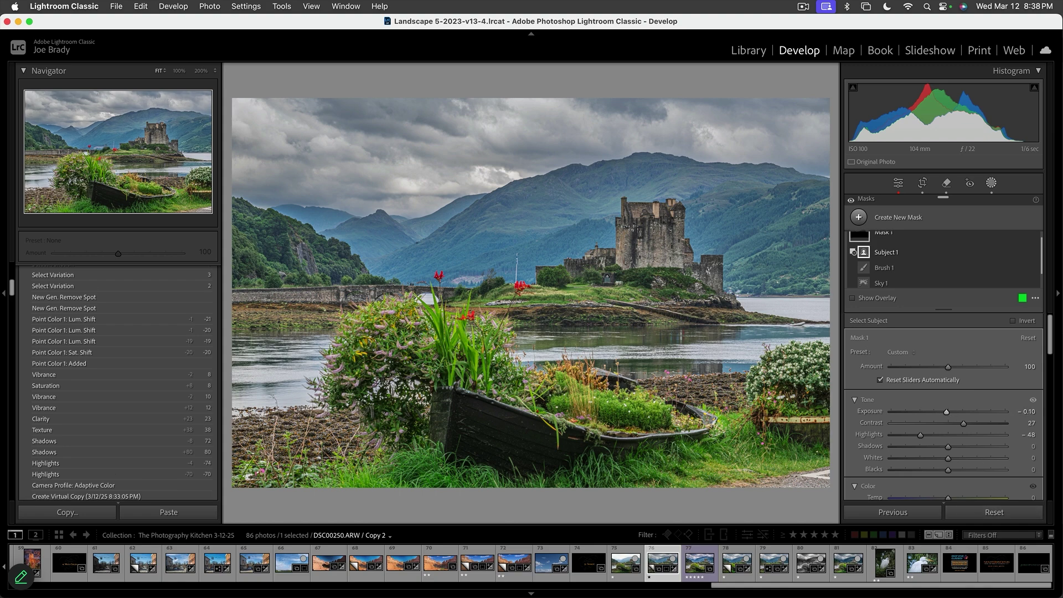
Step: Set the sky and mountain mask's Clarity to 17 and Dehaze to 11, trying Dehaze at 100 first
scroll(956, 450, "down", 5)
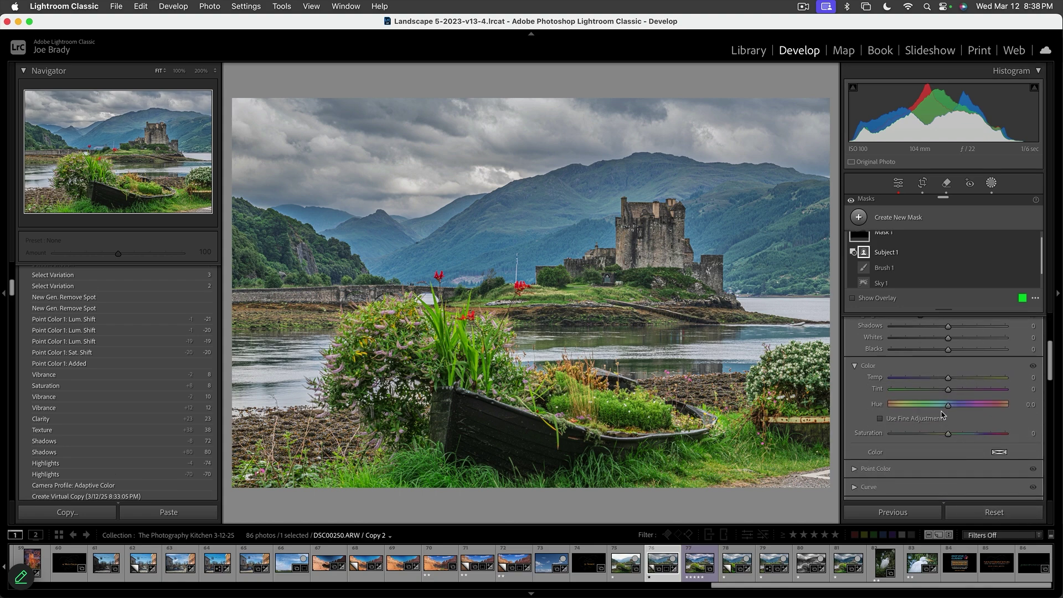
scroll(950, 437, "down", 3)
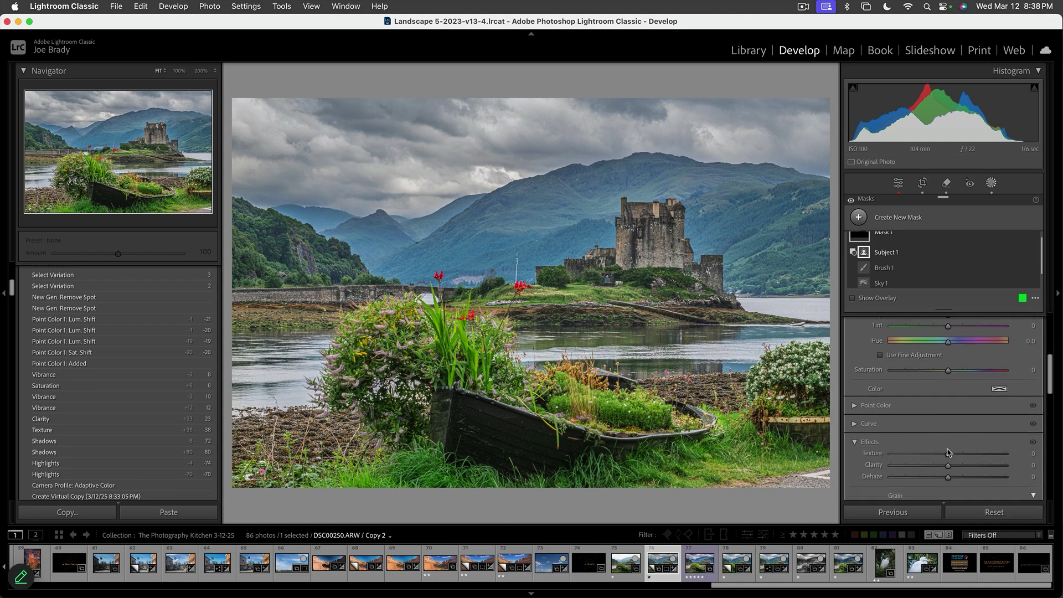
left_click_drag(948, 464, 1016, 478)
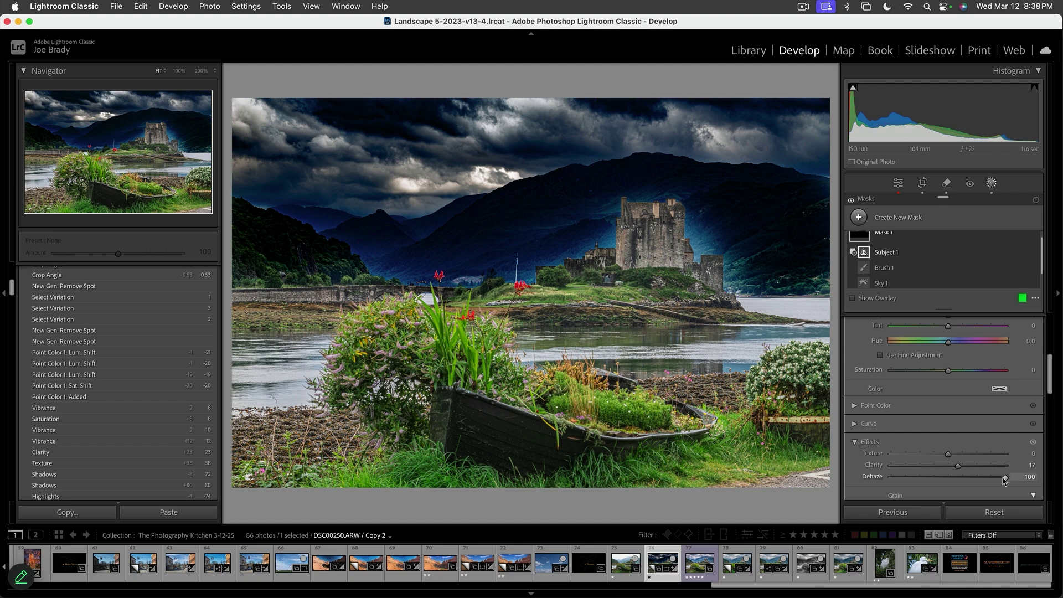
left_click_drag(1005, 479, 953, 479)
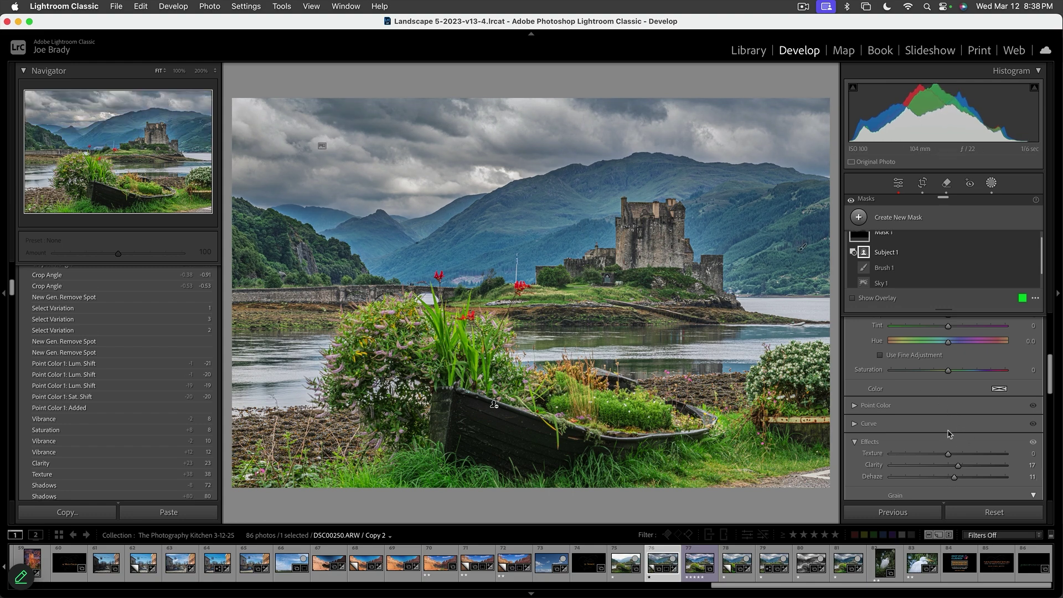
Step: Set the sky and mountain mask's Saturation to −11 and Blacks to −9
scroll(949, 433, "up", 3)
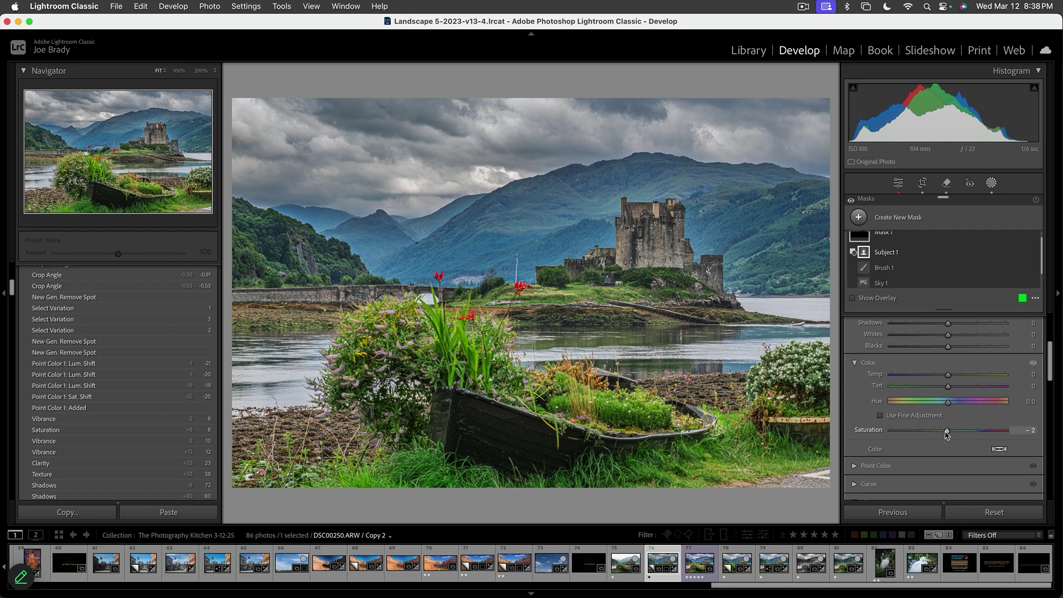
left_click_drag(946, 432, 942, 431)
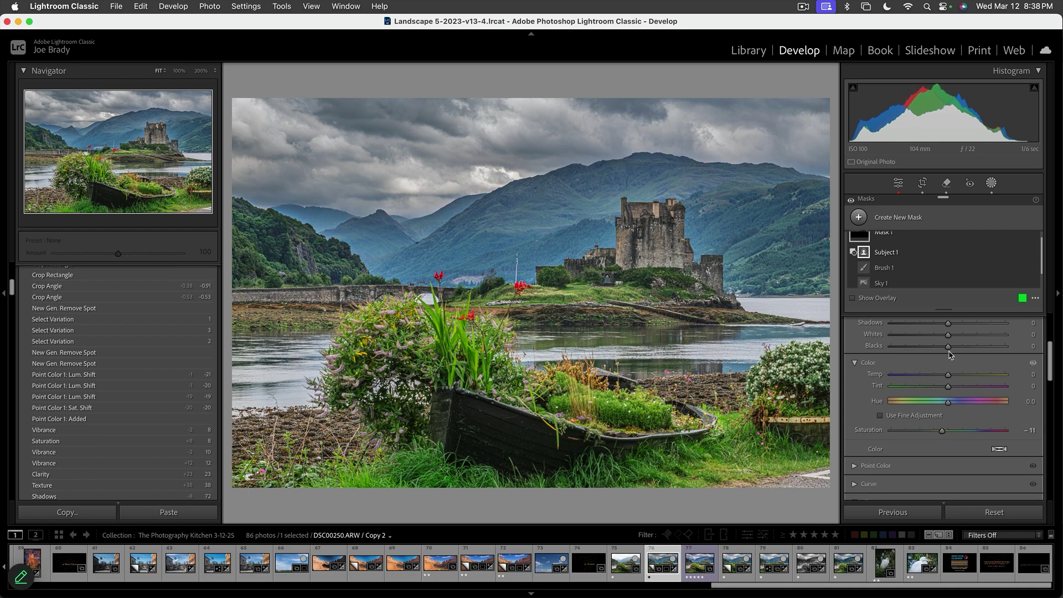
left_click_drag(948, 347, 944, 347)
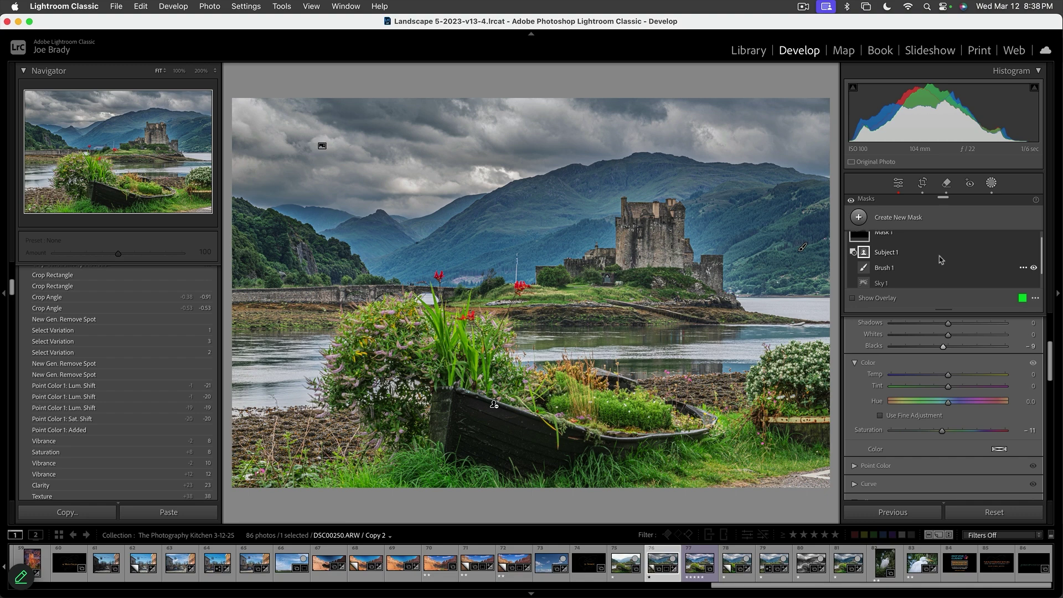
Step: Add a brush to the sky and mountain mask, paint the hillside areas around the castle's edges, and close masking
scroll(919, 255, "up", 1)
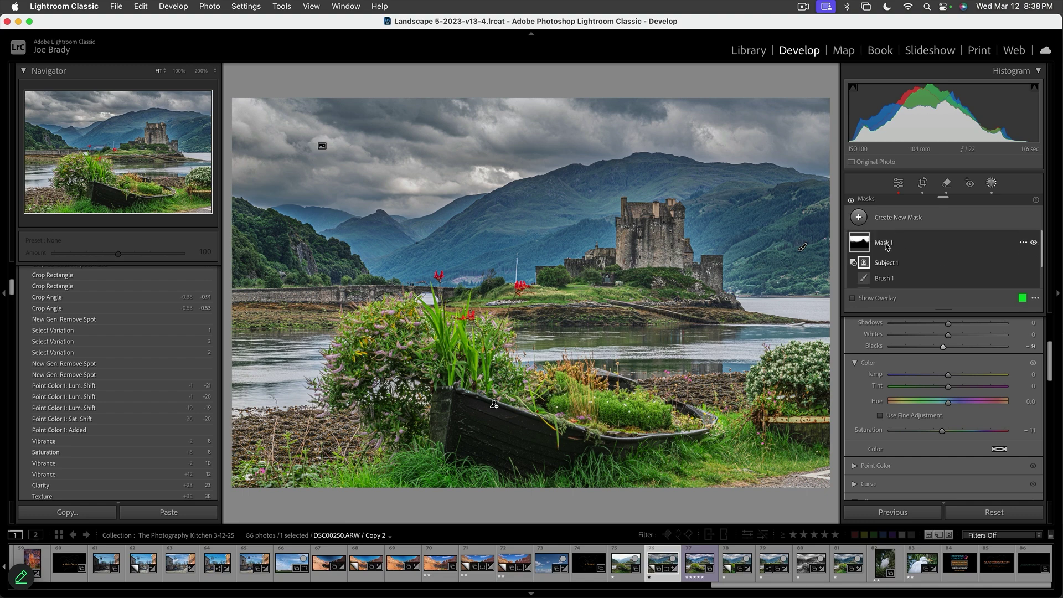
scroll(951, 253, "down", 1)
left_click(921, 281)
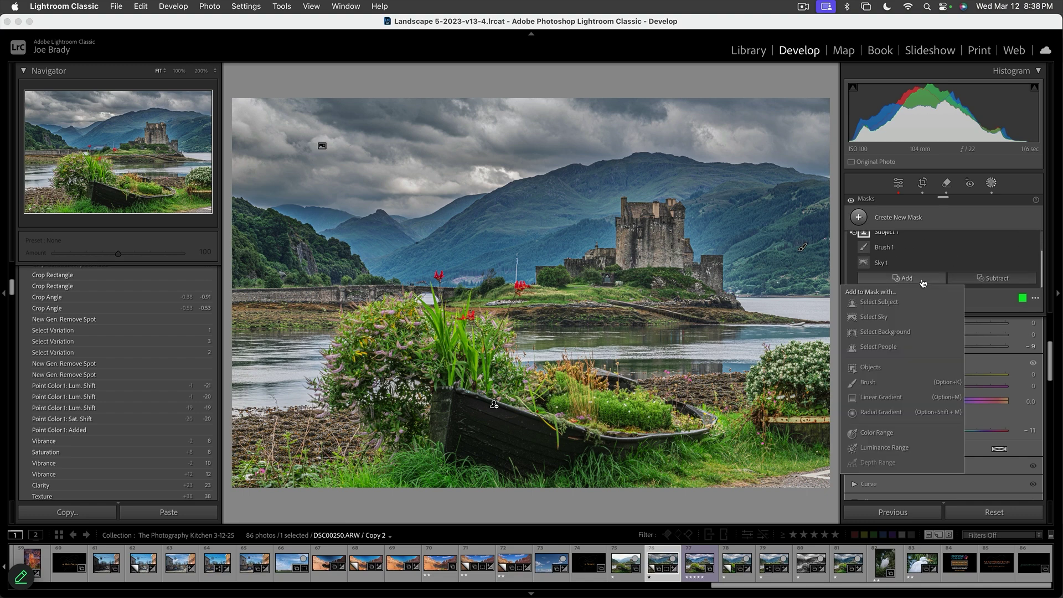
left_click(871, 382)
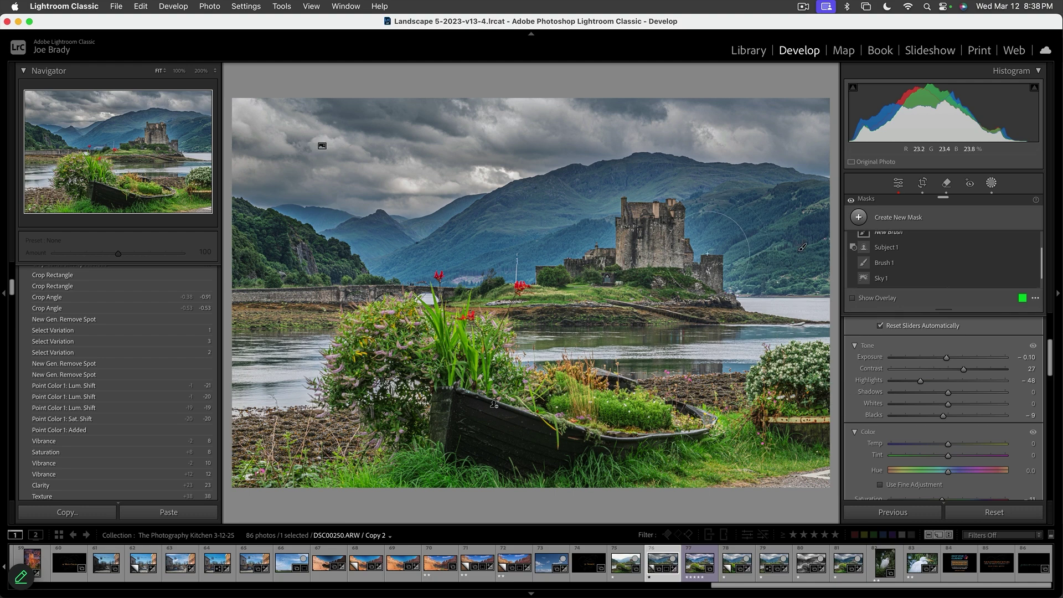
scroll(706, 249, "down", 3)
mouse_move(699, 245)
left_mouse_down()
mouse_move(681, 224)
mouse_move(714, 252)
mouse_move(728, 292)
left_mouse_up()
left_click(716, 237)
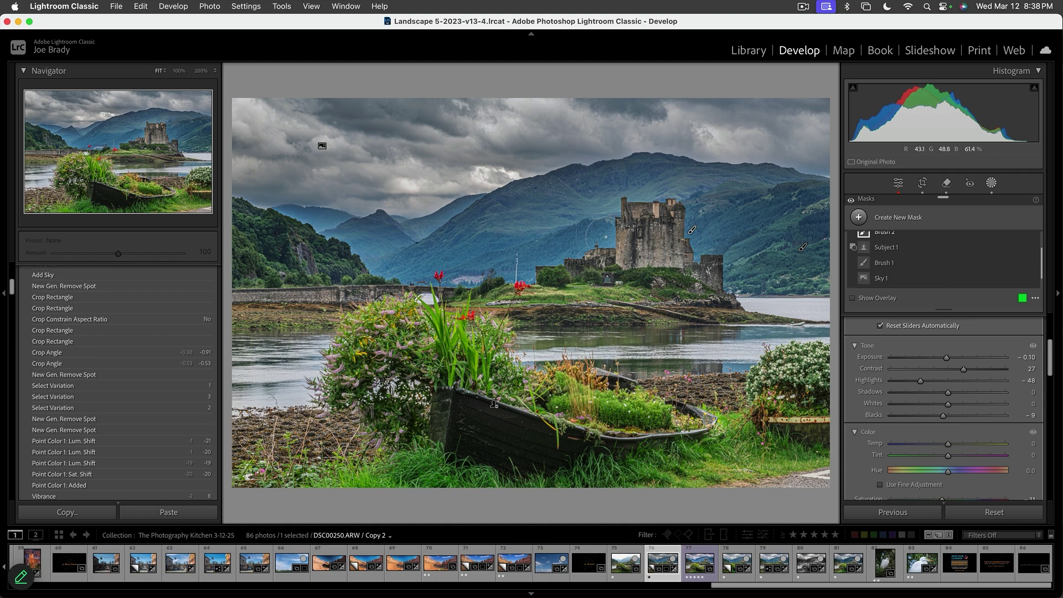
left_click(605, 237)
left_click(596, 224)
left_click(626, 191)
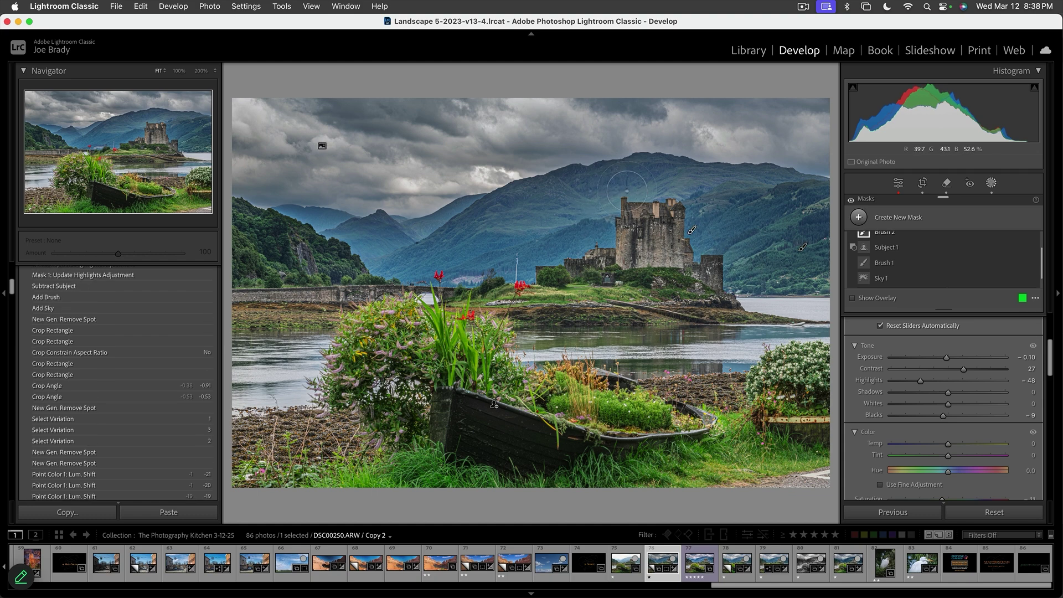
left_click(637, 185)
left_click(640, 188)
left_click(707, 260)
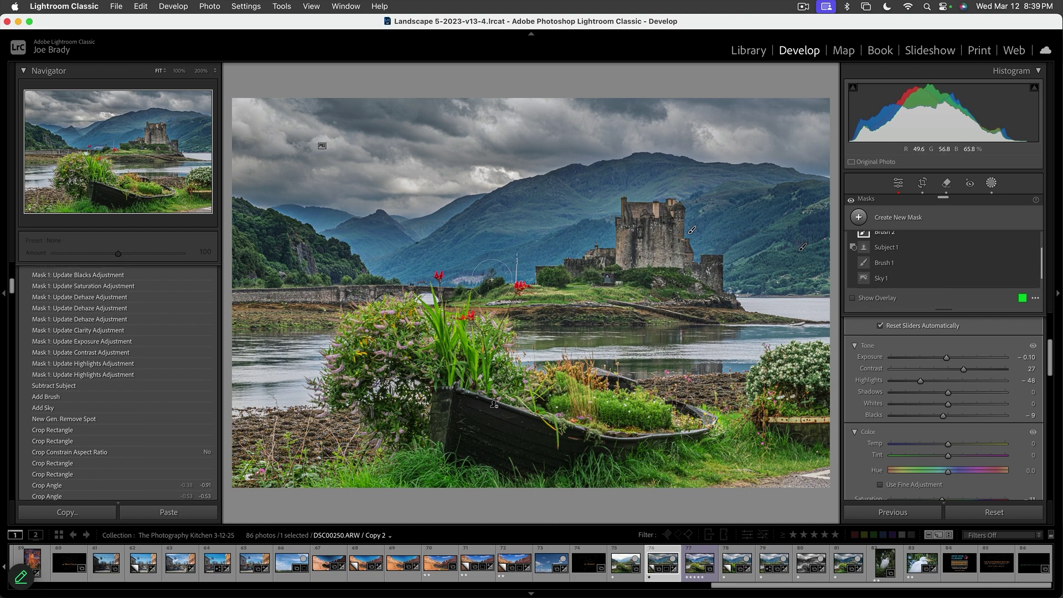
key("shift+w")
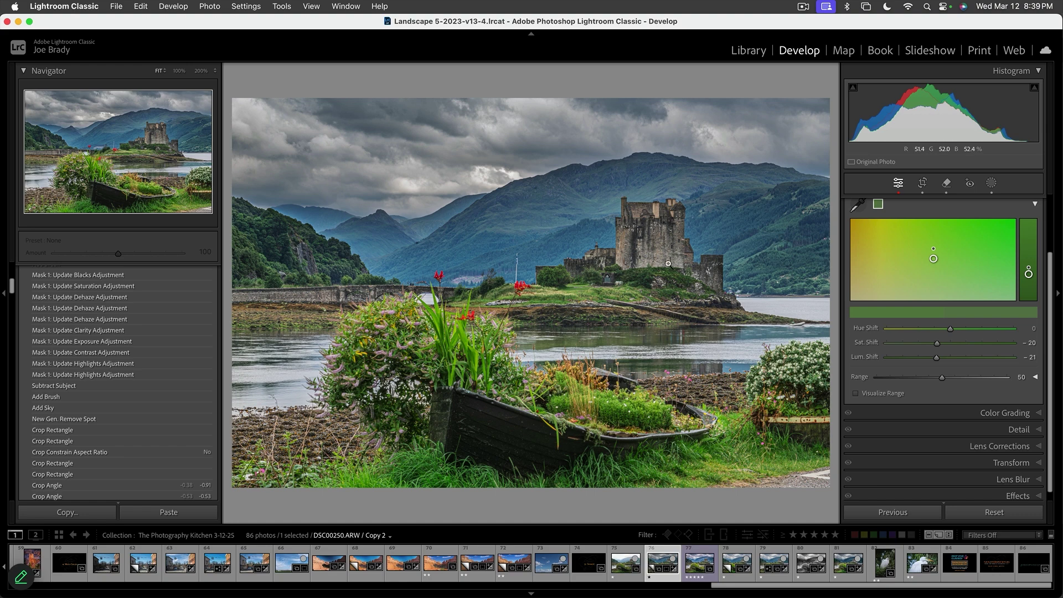
Step: Create a subject mask over the castle and boat and set its Exposure to 0.21 and Shadows to 9
left_click(990, 184)
left_click(897, 220)
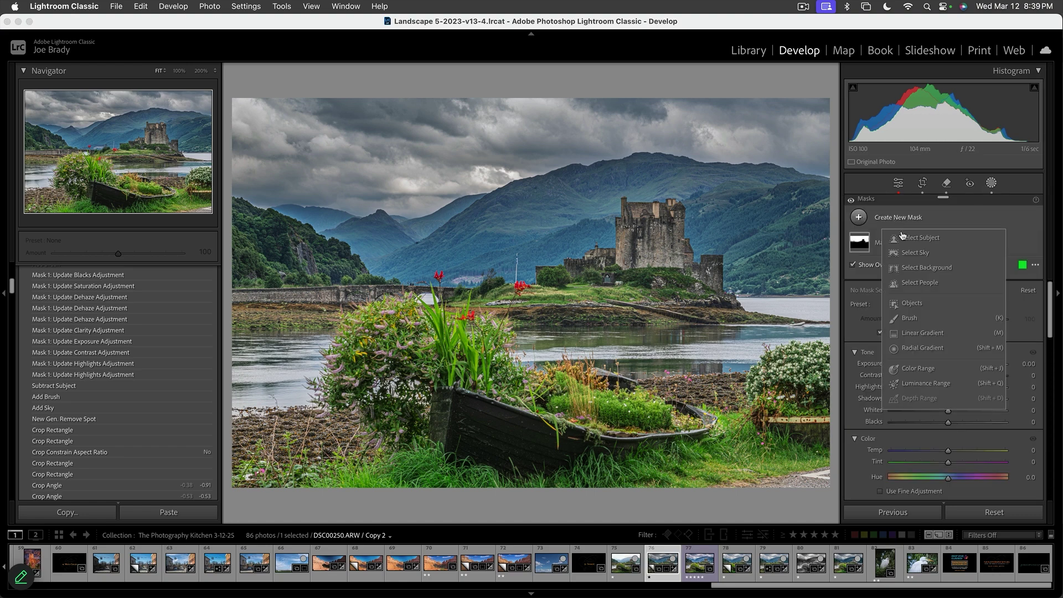
left_click(902, 237)
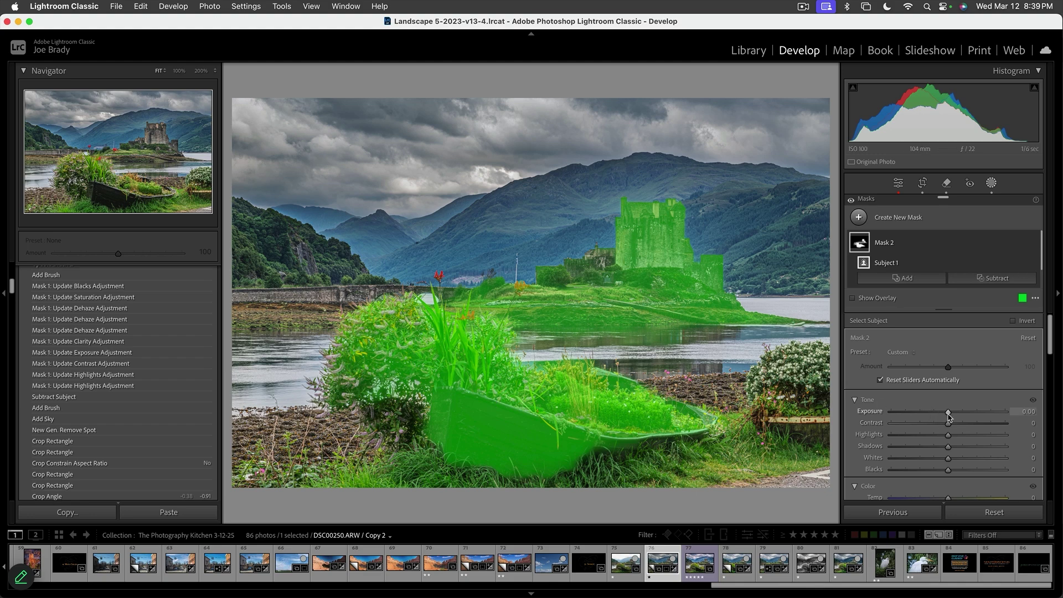
left_click_drag(948, 416, 954, 449)
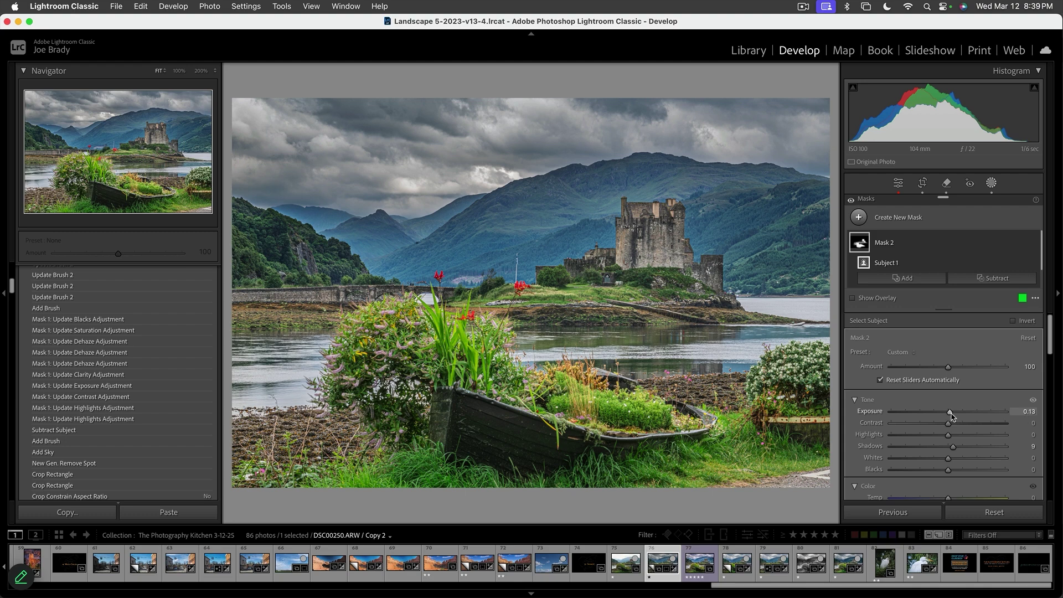
left_click_drag(949, 411, 951, 411)
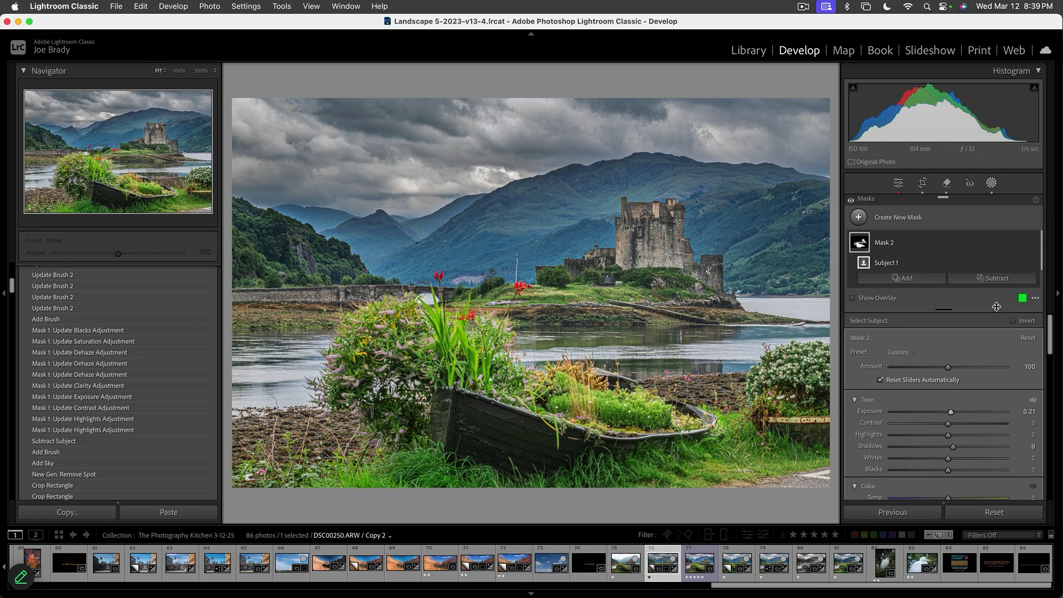
Step: Subtract the island's grassy ground, the boat and its plants from the subject mask using a size 13 Auto Mask brush, and close masking
left_click(985, 279)
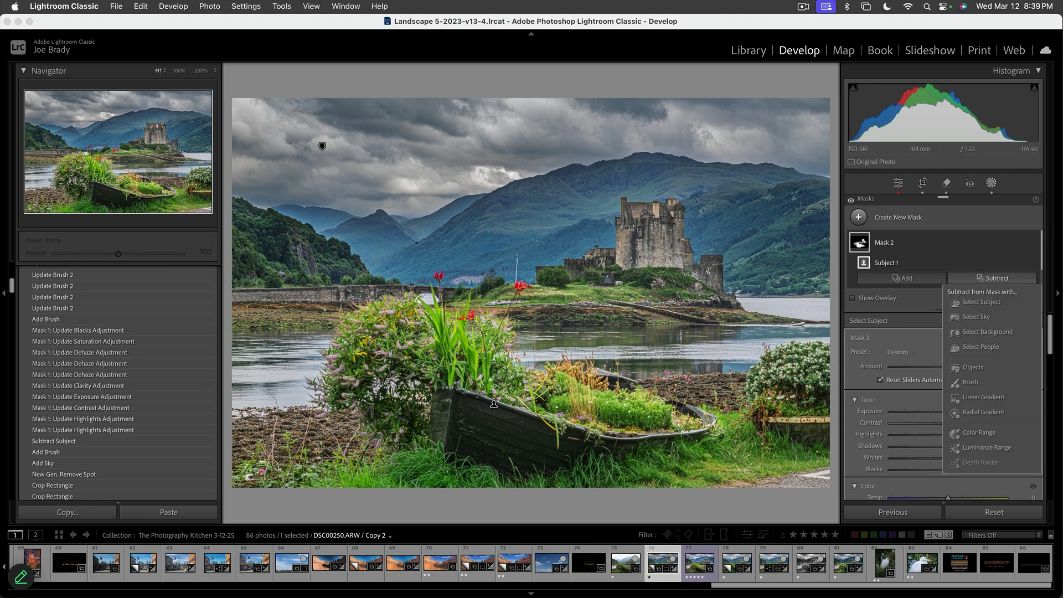
left_click(970, 382)
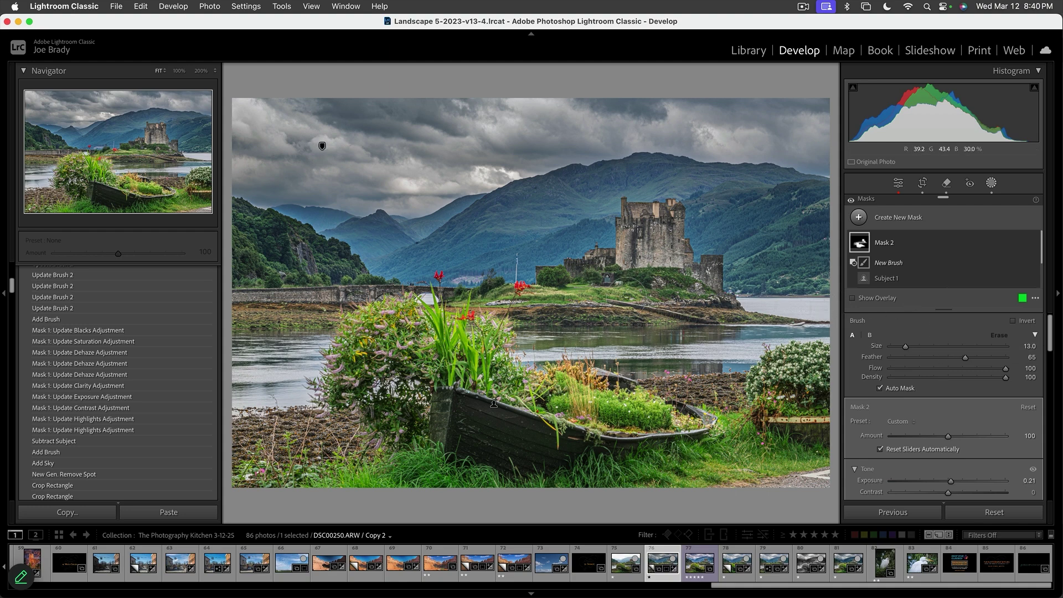
mouse_move(576, 309)
left_mouse_down()
mouse_move(565, 279)
mouse_move(548, 285)
left_mouse_up()
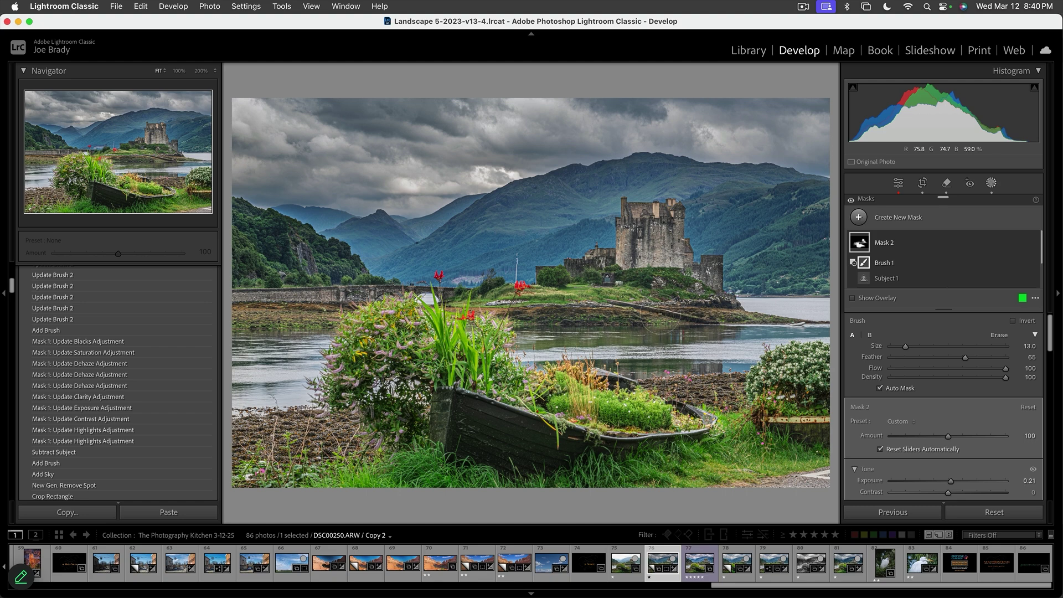
mouse_move(609, 318)
left_mouse_down()
mouse_move(625, 309)
mouse_move(553, 283)
left_mouse_up()
left_click_drag(590, 358, 597, 397)
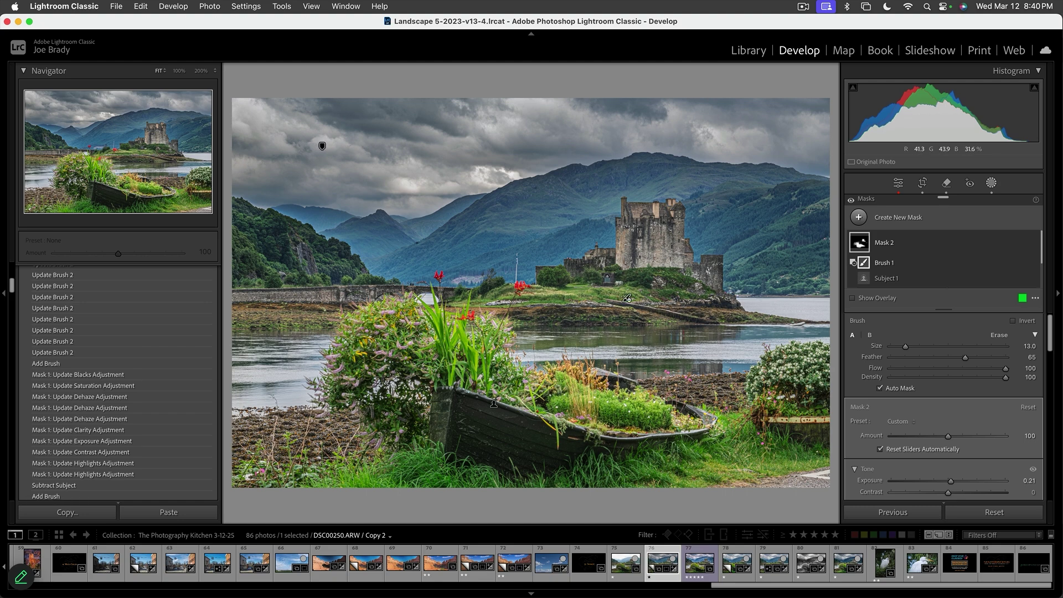
left_click_drag(529, 412, 597, 378)
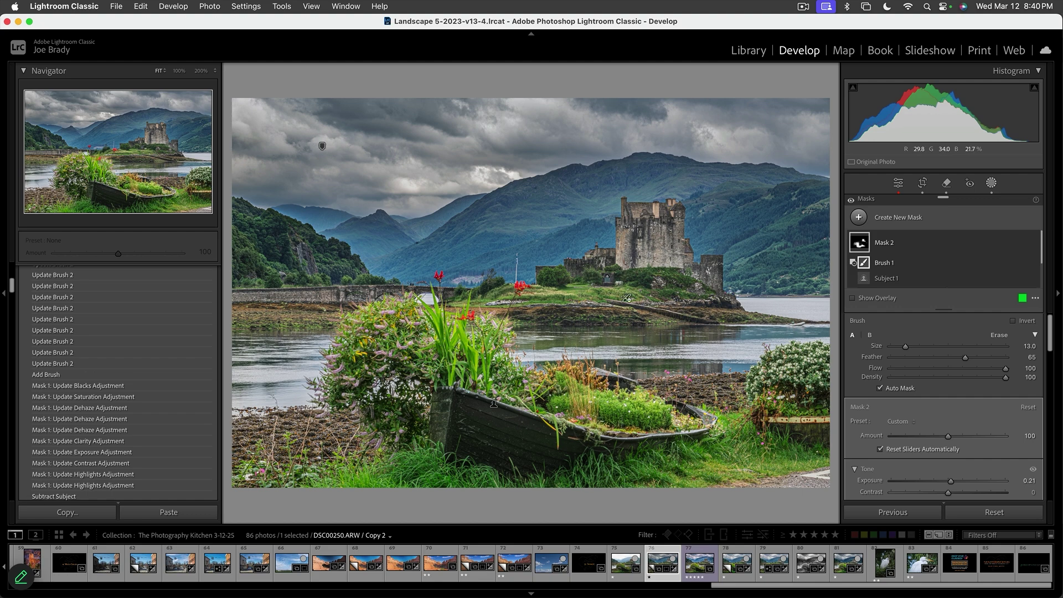
left_click_drag(614, 423, 695, 441)
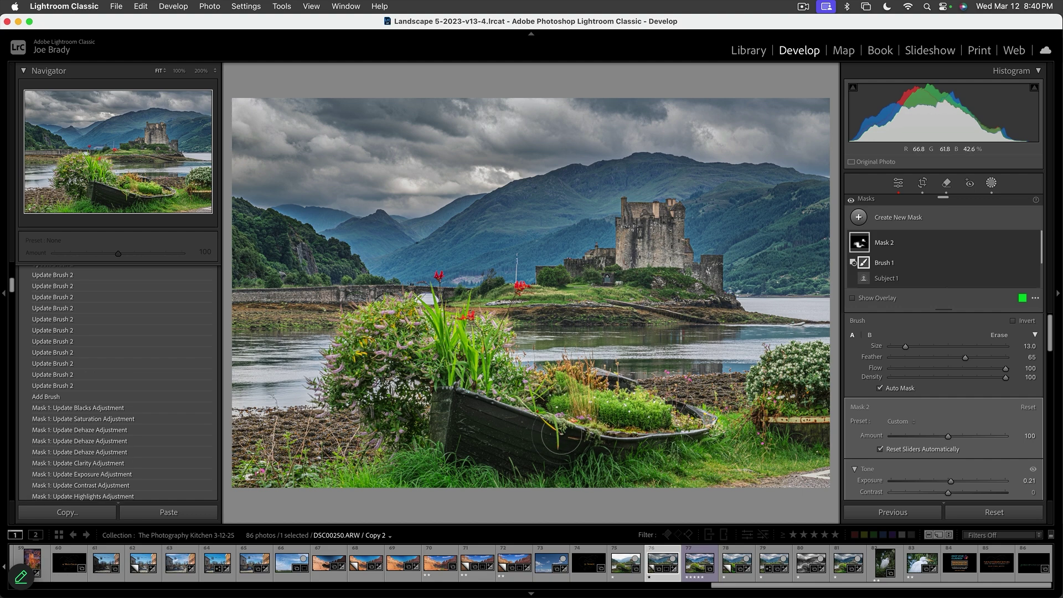
left_click_drag(560, 434, 579, 427)
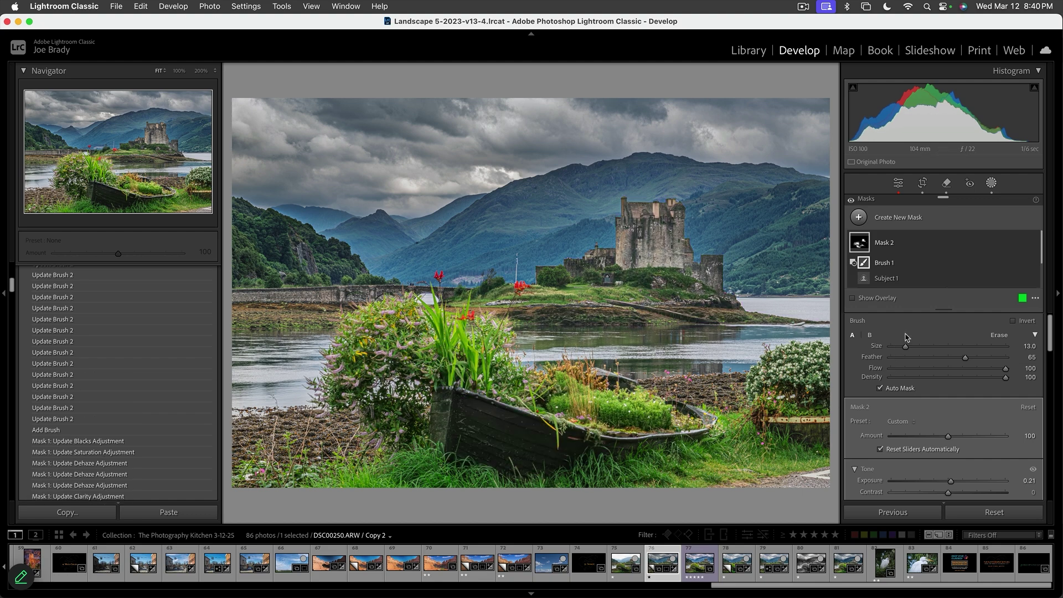
key("shift+w")
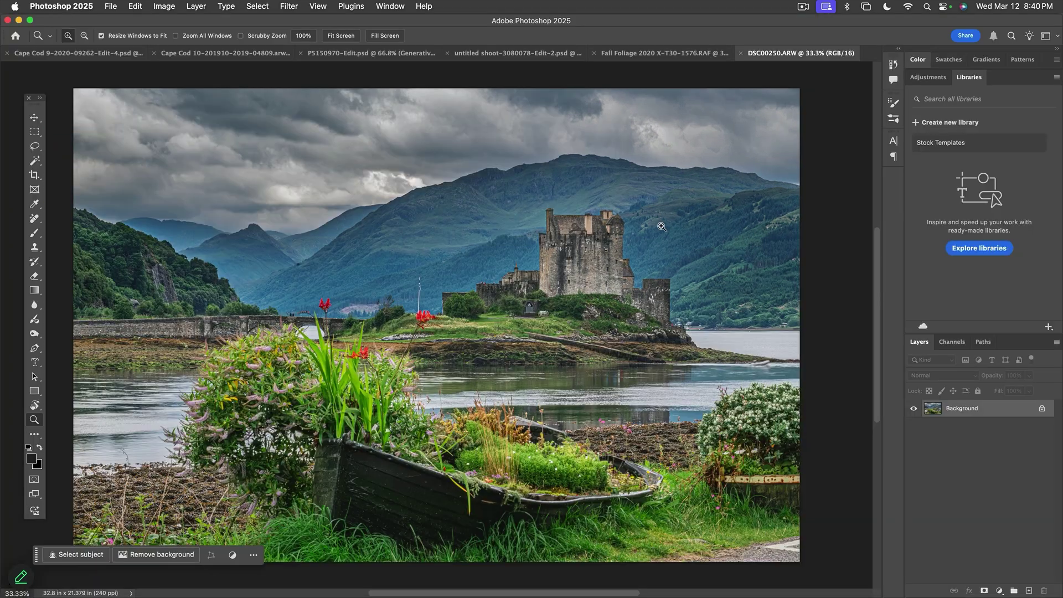
Step: Duplicate the Background layer of the castle photo in Photoshop
left_click_drag(589, 361, 591, 349)
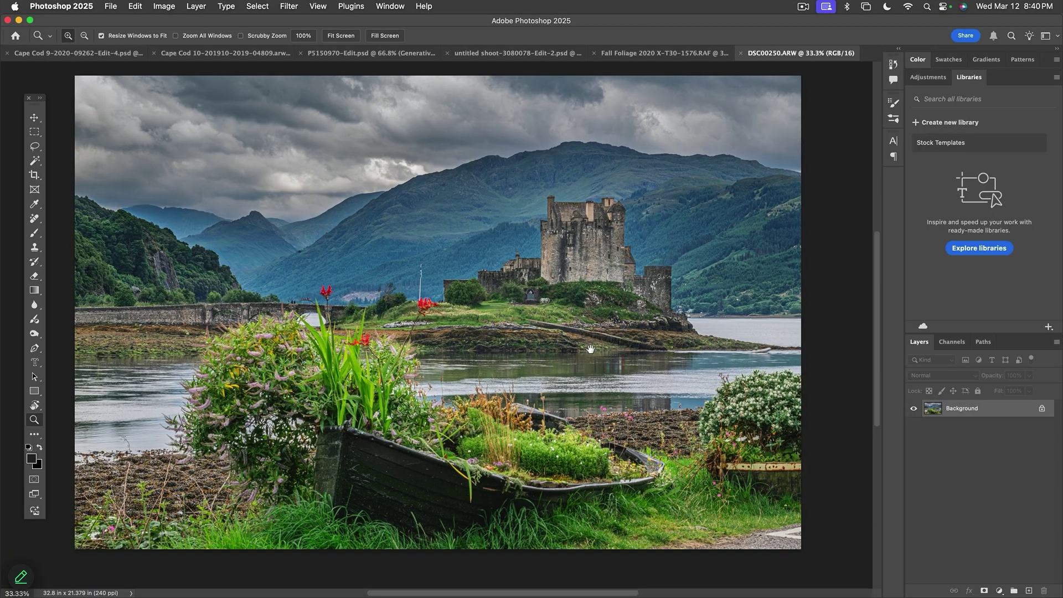
left_click(593, 349, "alt")
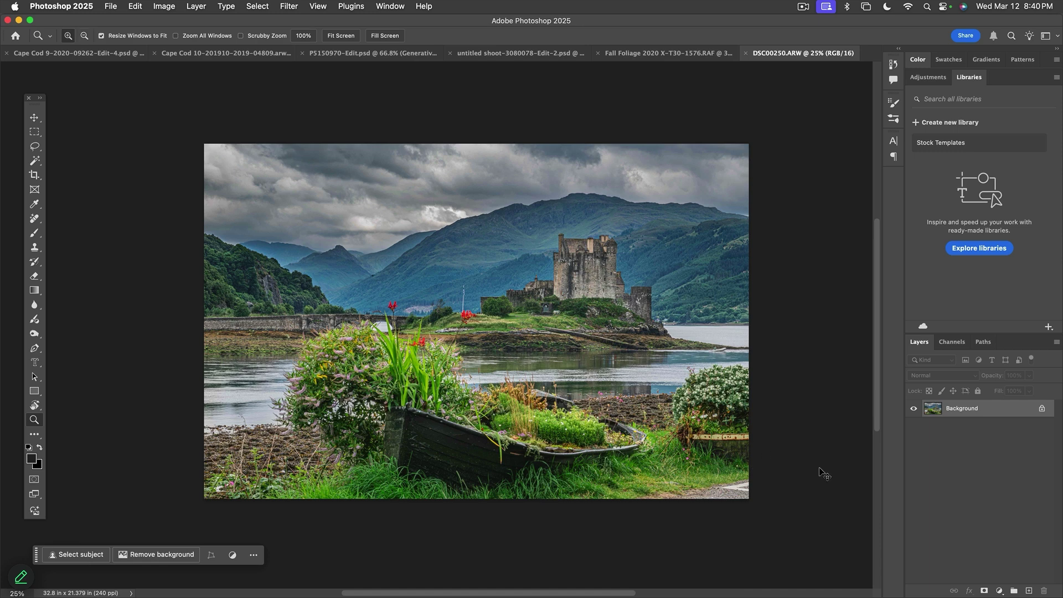
key("super+j")
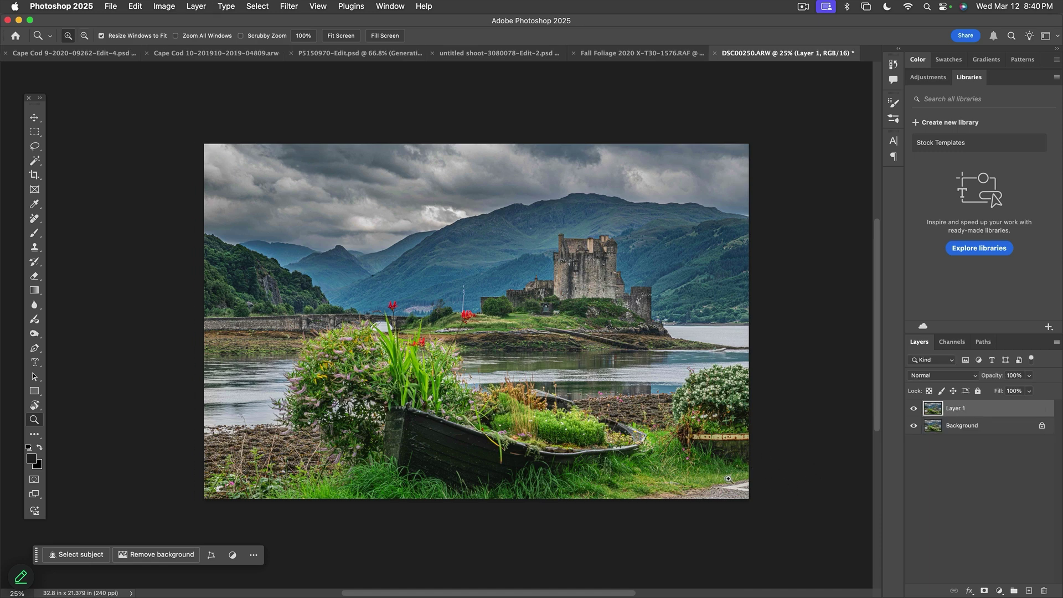
Step: Lasso the patch of pavement in the photo's lower right corner and replace it using Generative Fill without a prompt
key("l")
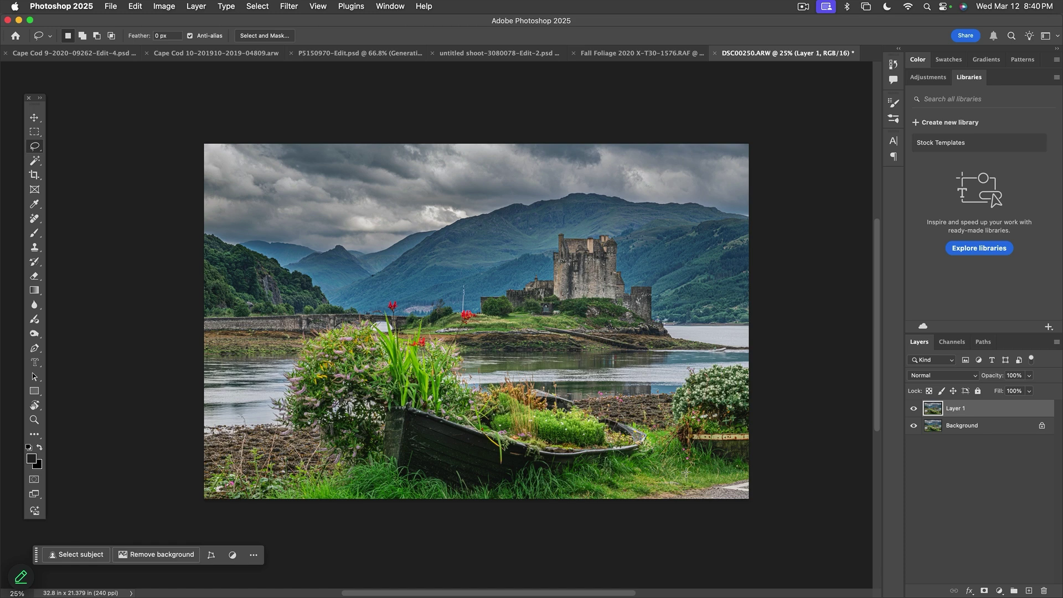
left_click_drag(686, 472, 642, 476)
mouse_move(643, 513)
left_mouse_down()
mouse_move(752, 515)
mouse_move(765, 493)
mouse_move(759, 474)
mouse_move(716, 467)
left_mouse_up()
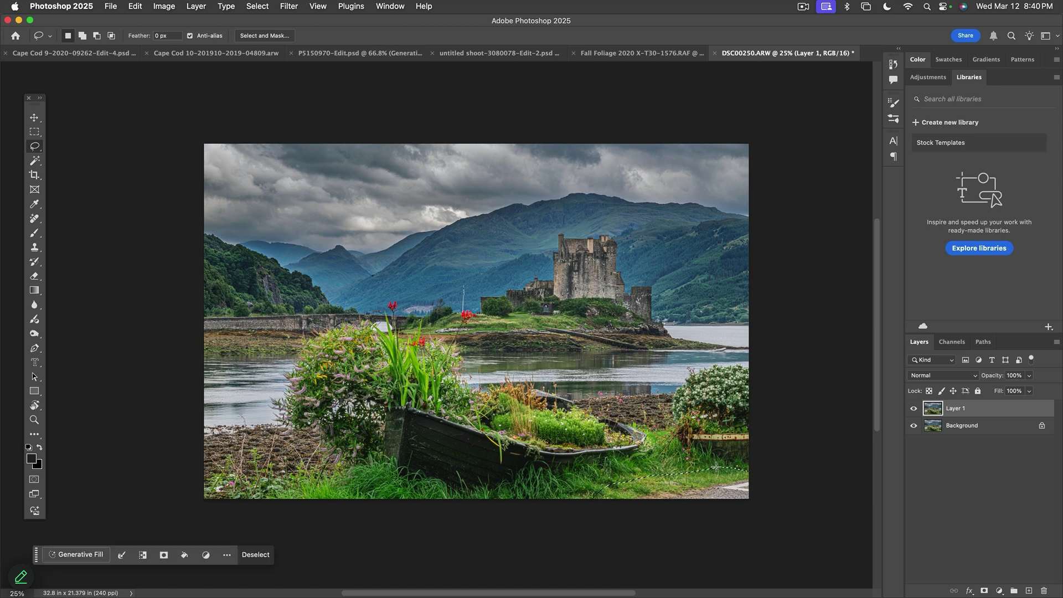
left_click(76, 554)
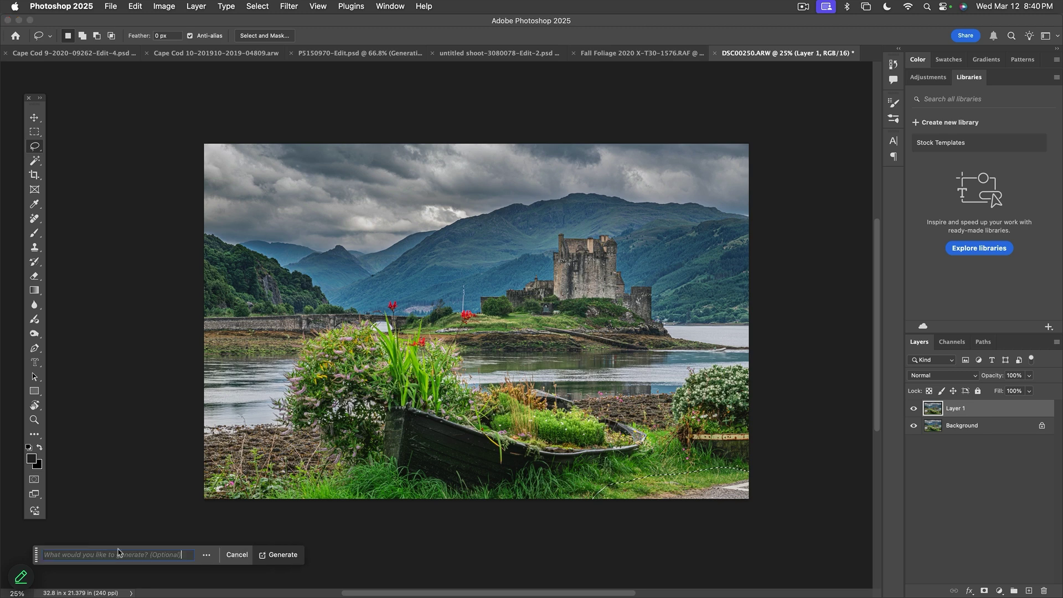
left_click(288, 555)
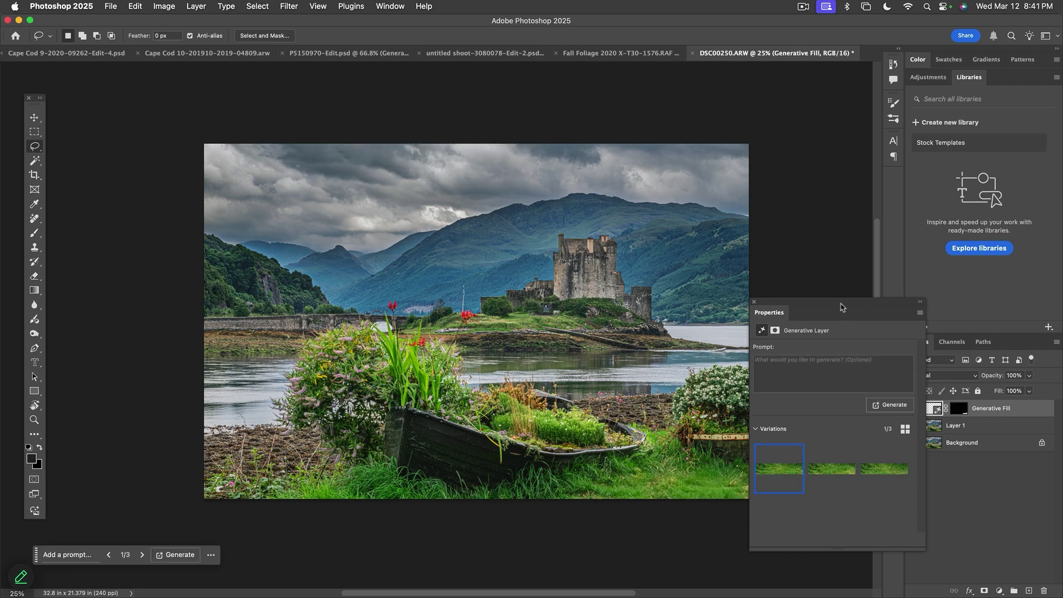
Step: Compare the generated grass variations, keep the third one and close the generative layer's properties
left_click_drag(824, 307, 846, 296)
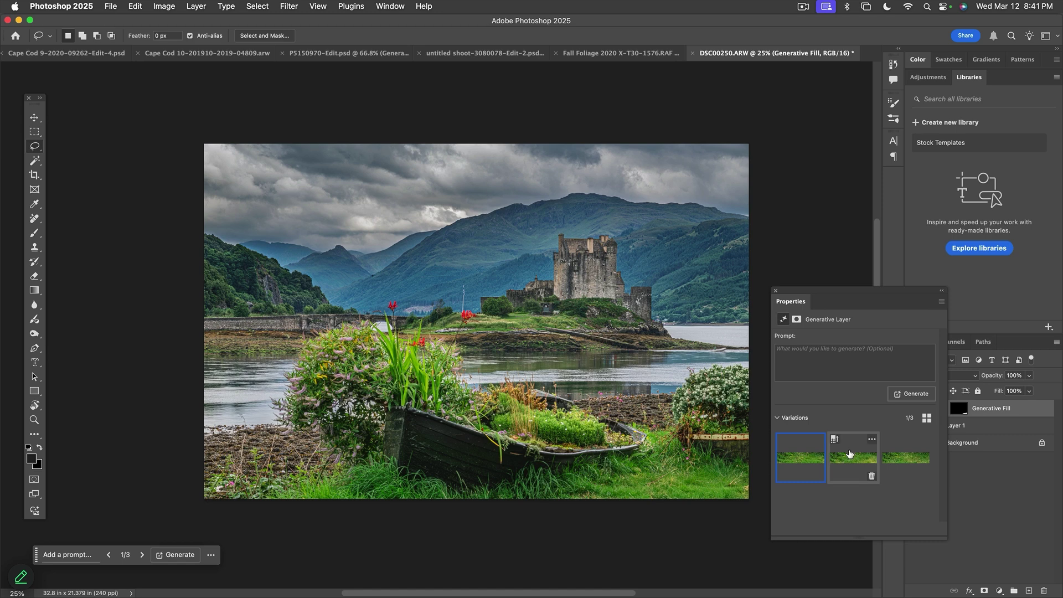
left_click(850, 454)
left_click(905, 460)
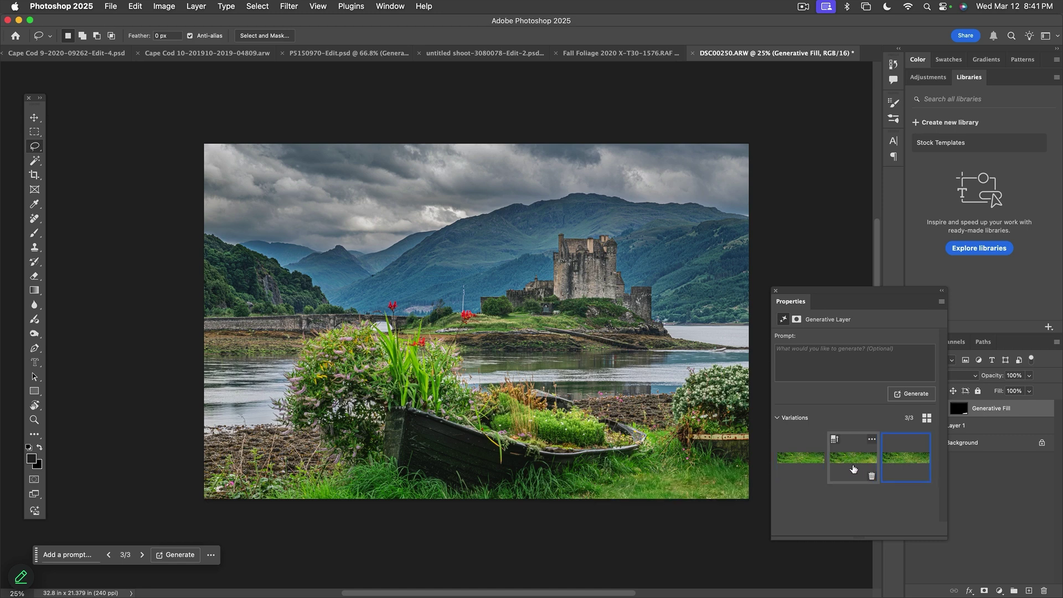
left_click(775, 292)
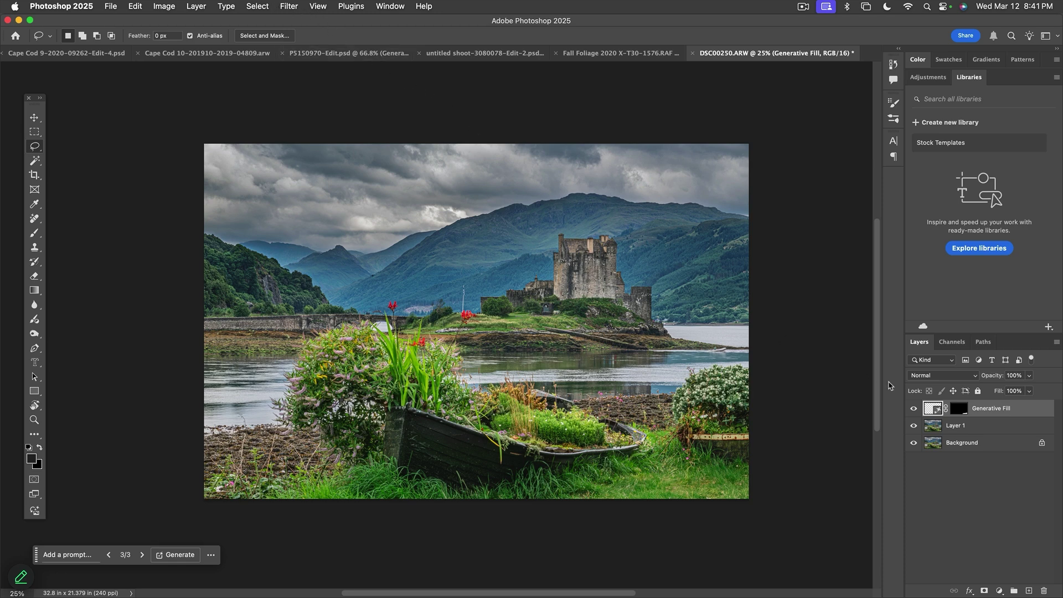
Step: Merge the Generative Fill layer with Layer 1
left_click(934, 427)
left_click(935, 412, "shift")
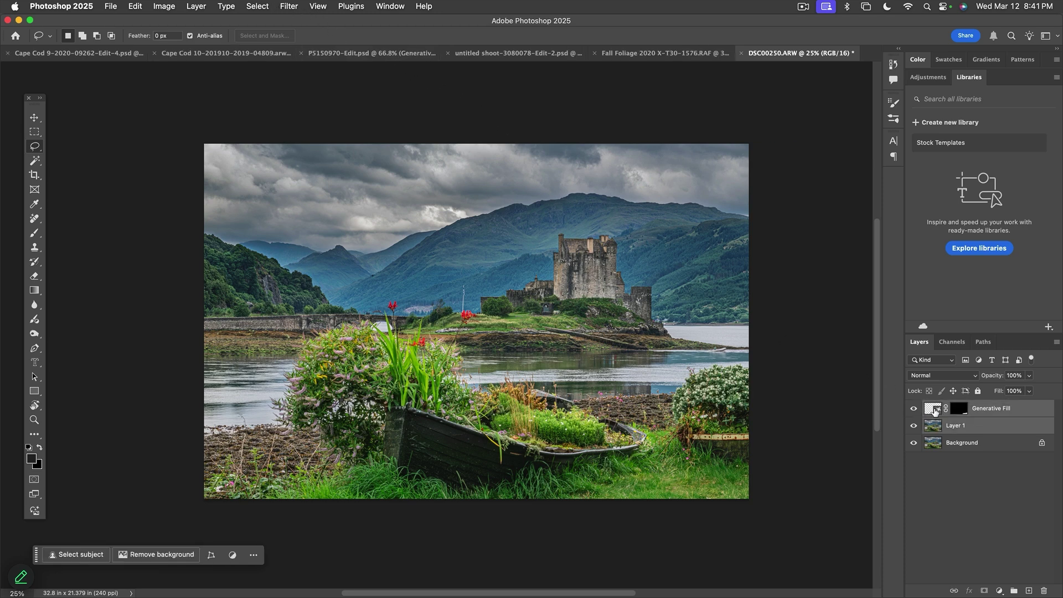
key("super+e")
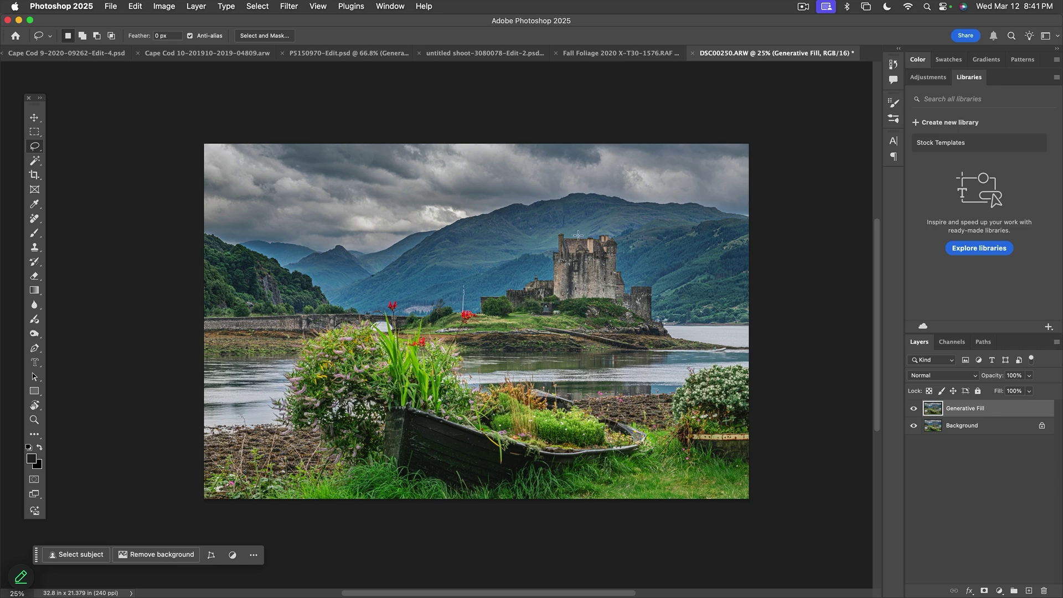
Step: Try selecting the photo's subject automatically and clear the resulting selection
left_click(248, 6)
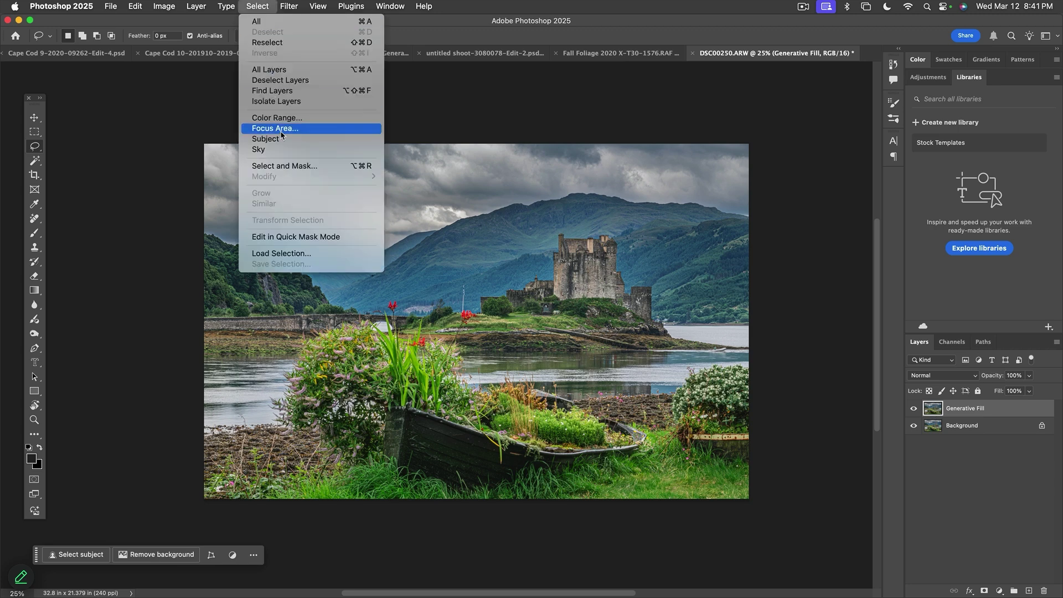
left_click(257, 138)
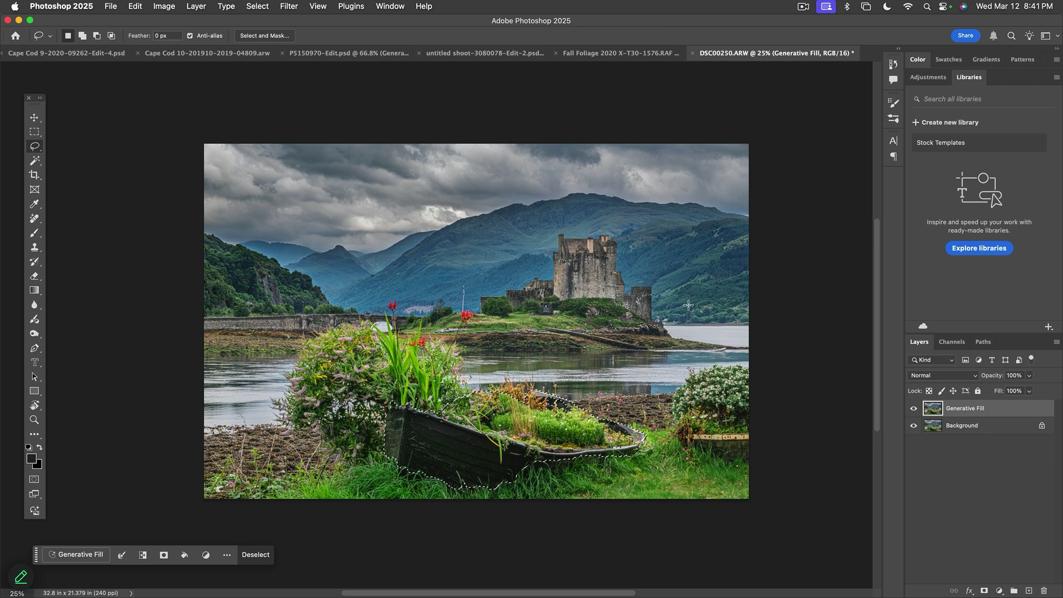
left_click(626, 381)
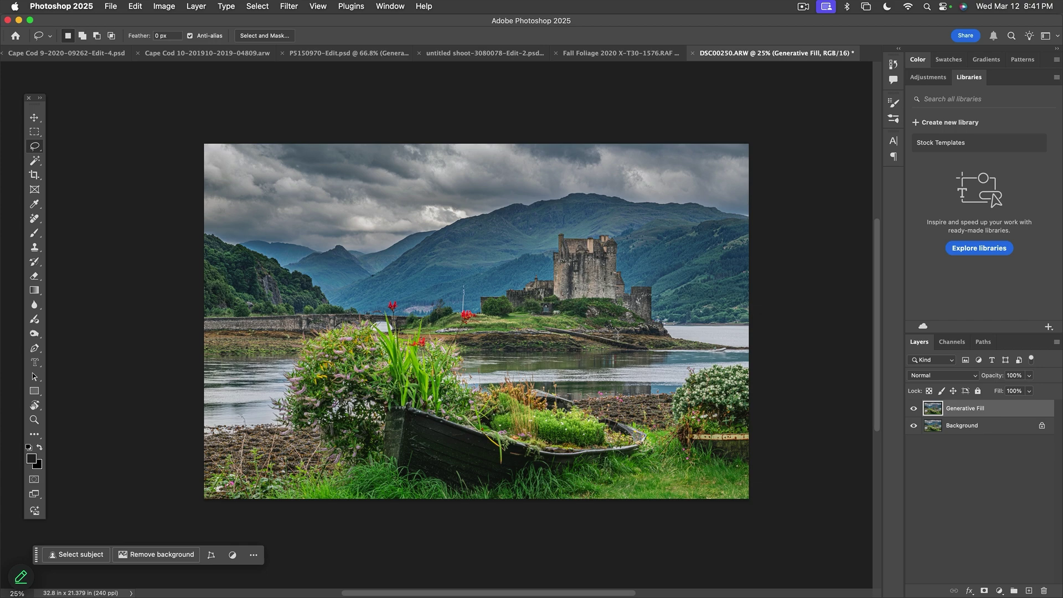
Step: Select the castle's dark stonework and the connected dark areas around it using the Magic Wand with a tolerance of 32
key("z")
left_click(587, 283)
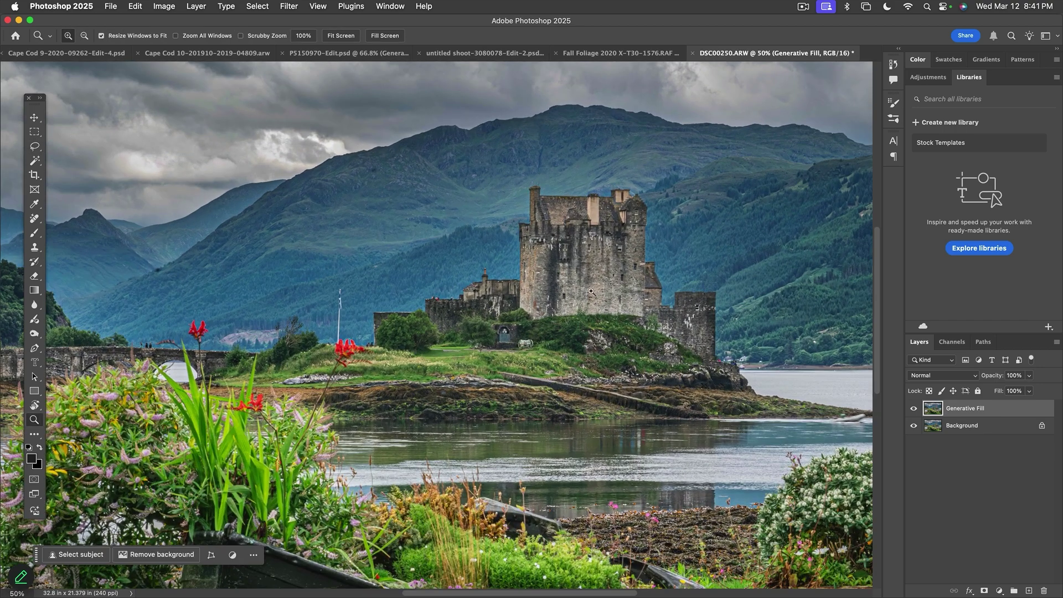
left_click(601, 295)
left_click_drag(602, 295, 587, 331)
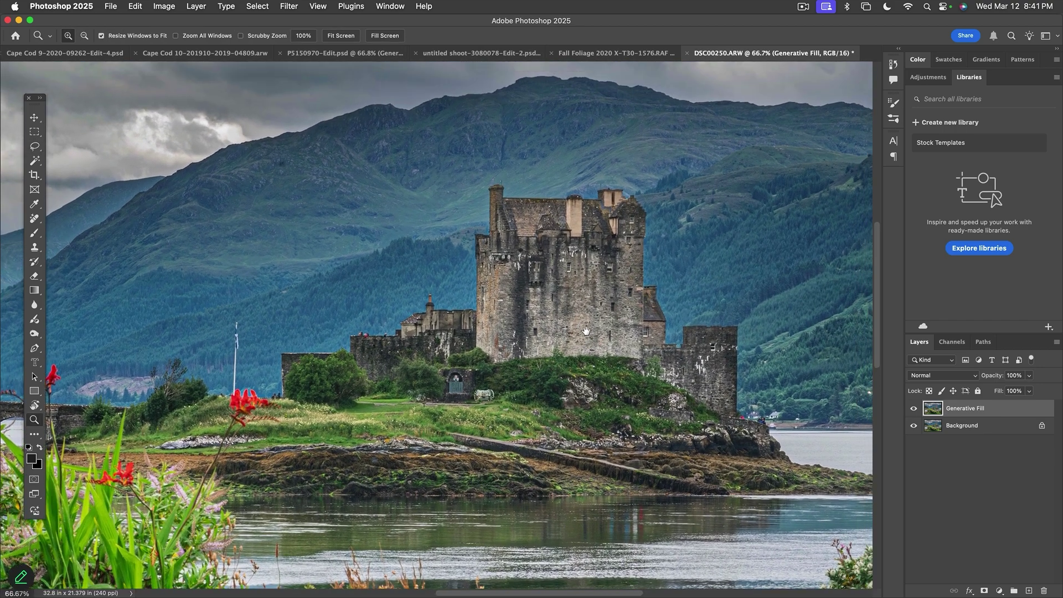
key("k")
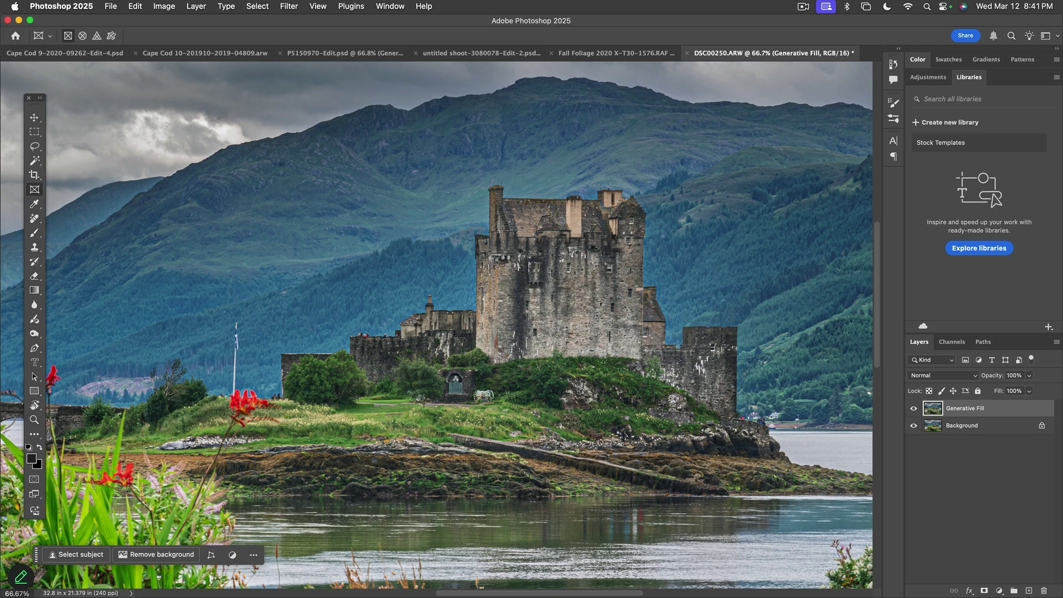
key("w")
left_click(711, 367)
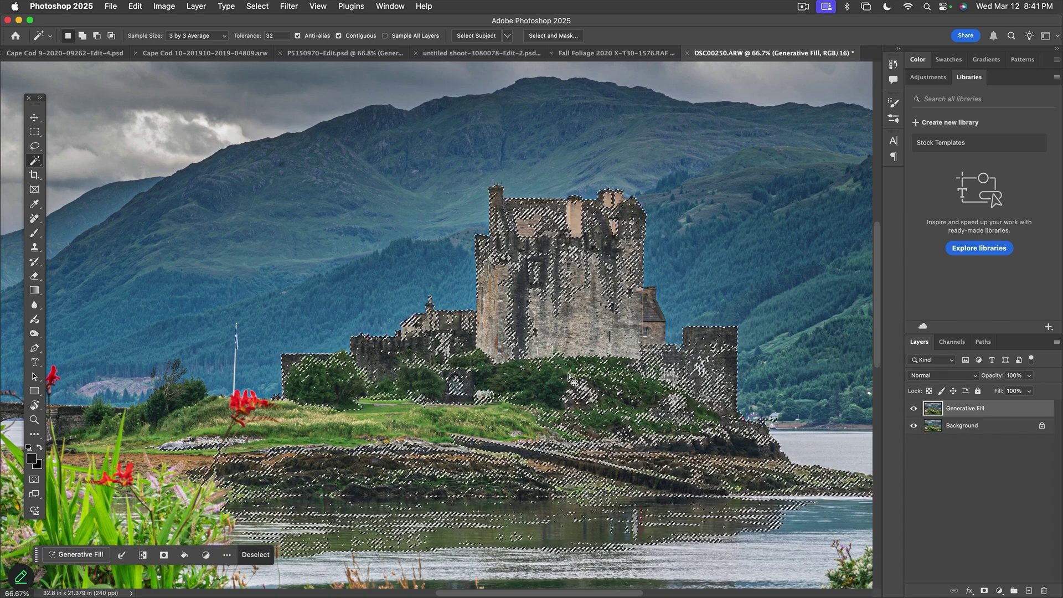
Step: Subtract the shoreline and water reflections below the castle from the selection using the Lasso
key("z")
left_click(601, 390, "alt")
left_click(603, 391, "alt")
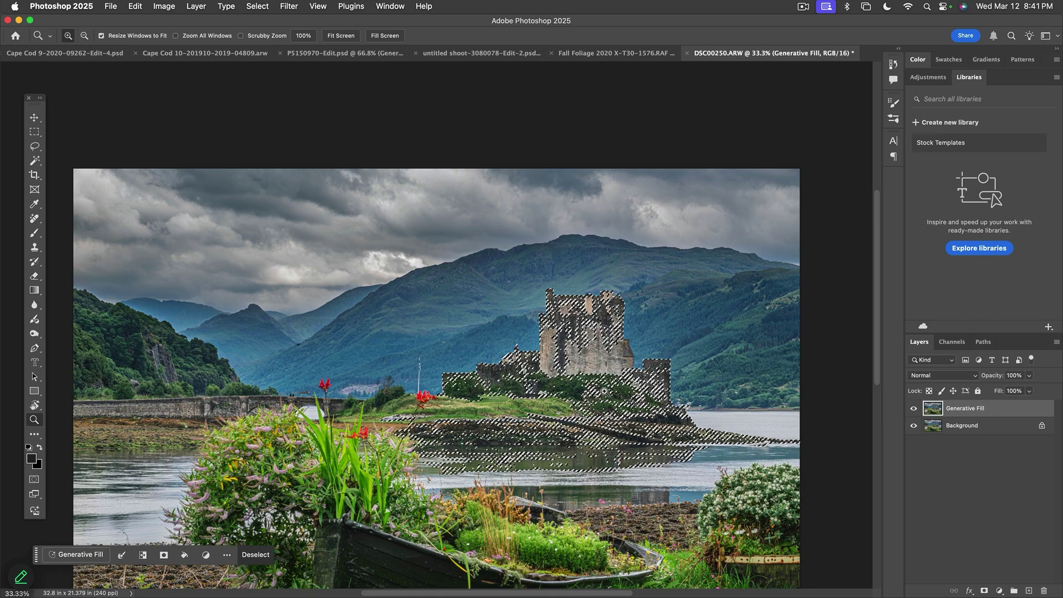
key("l")
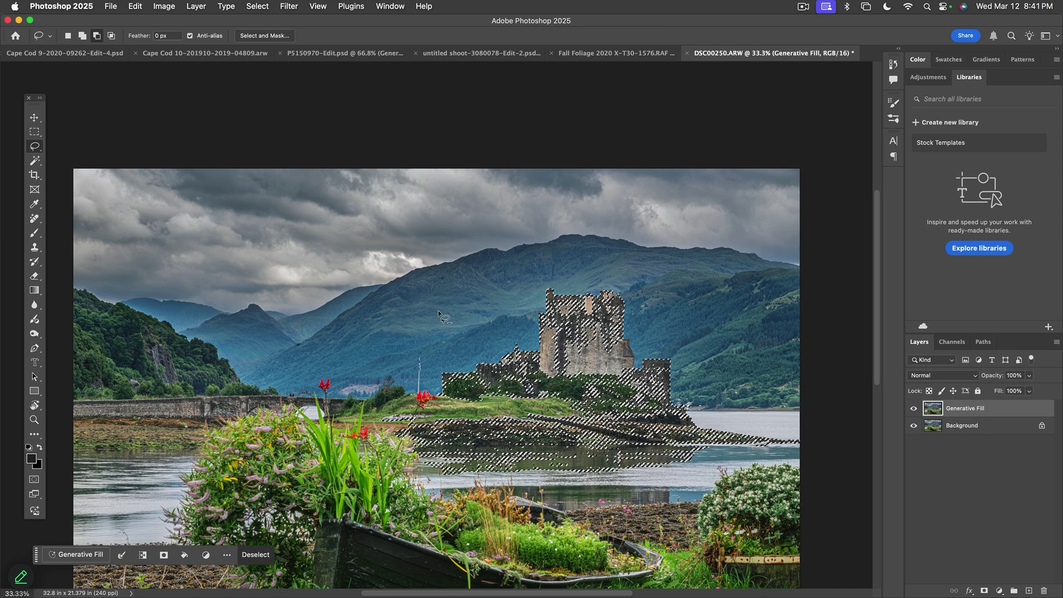
key("alt")
mouse_move(435, 368)
left_mouse_down()
mouse_move(460, 409)
mouse_move(554, 415)
left_mouse_up()
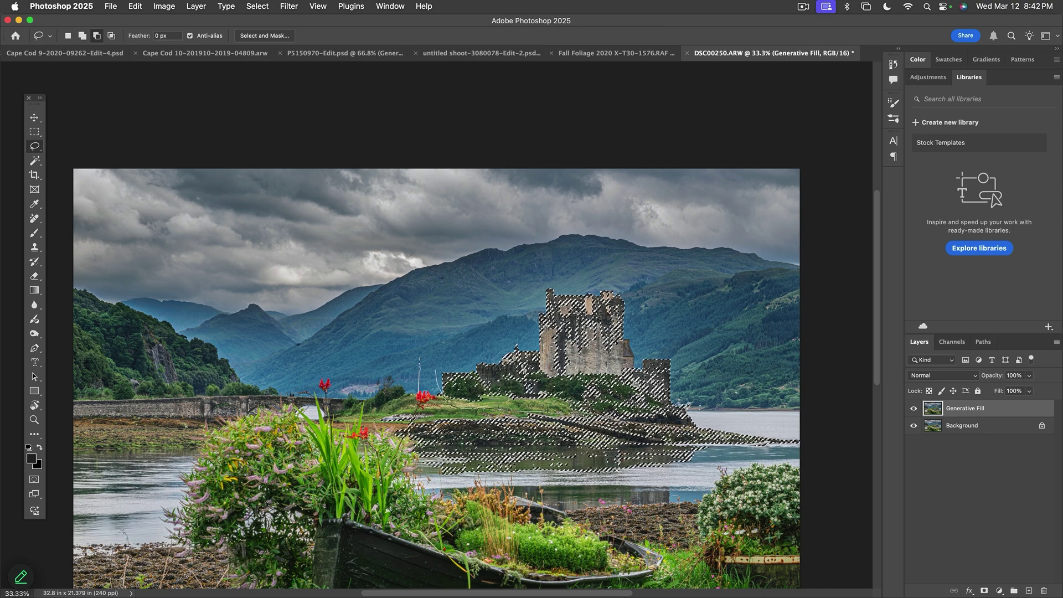
mouse_move(810, 439)
left_mouse_down()
mouse_move(849, 446)
mouse_move(609, 484)
mouse_move(327, 454)
mouse_move(310, 427)
left_mouse_up()
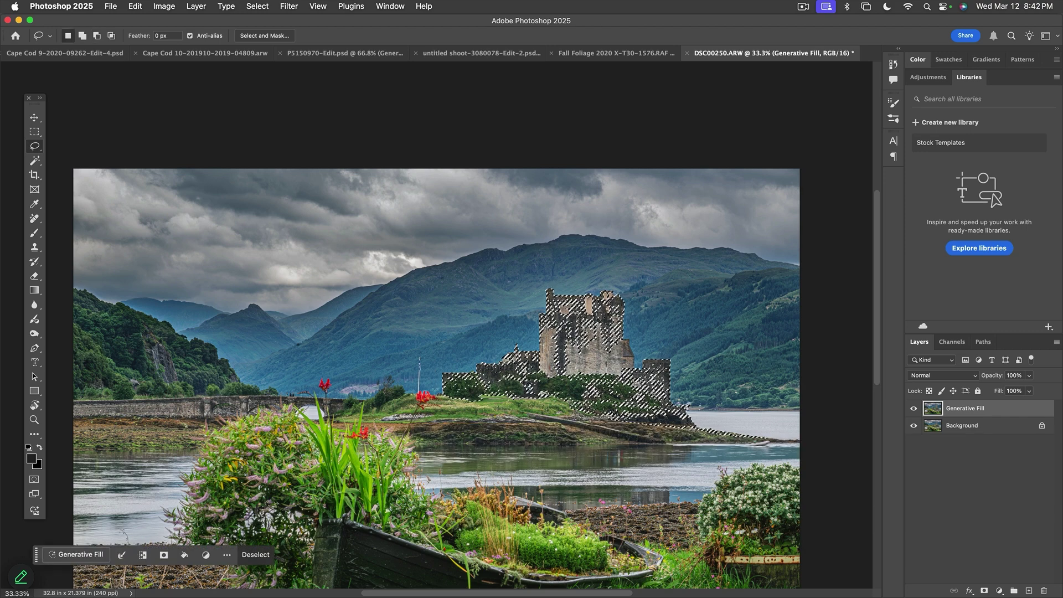
Step: Add a Levels adjustment layer masked to the castle selection and brighten the midtones to 1.11
left_click(999, 591)
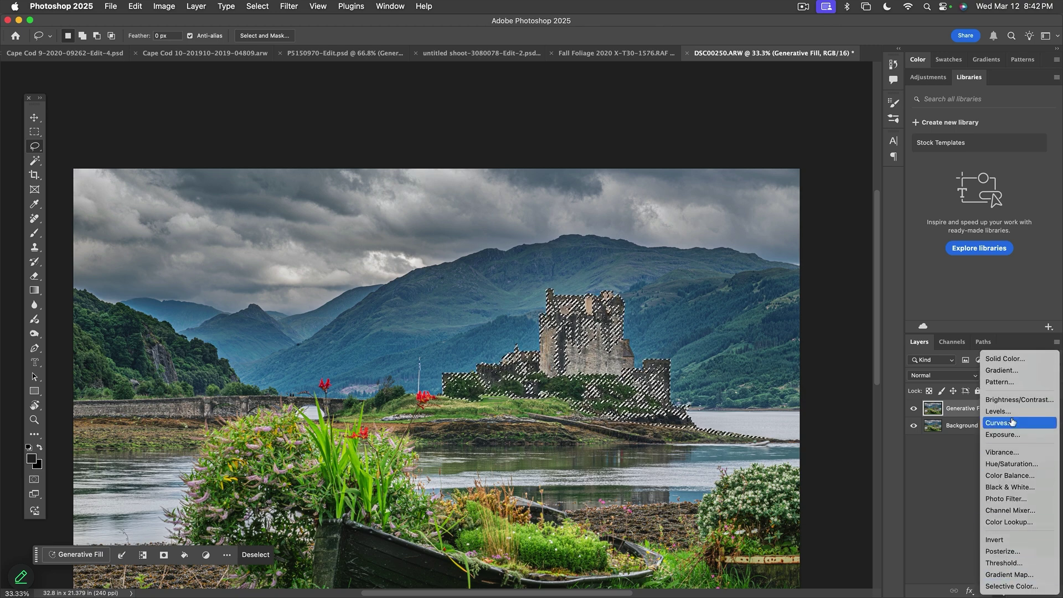
left_click(1010, 411)
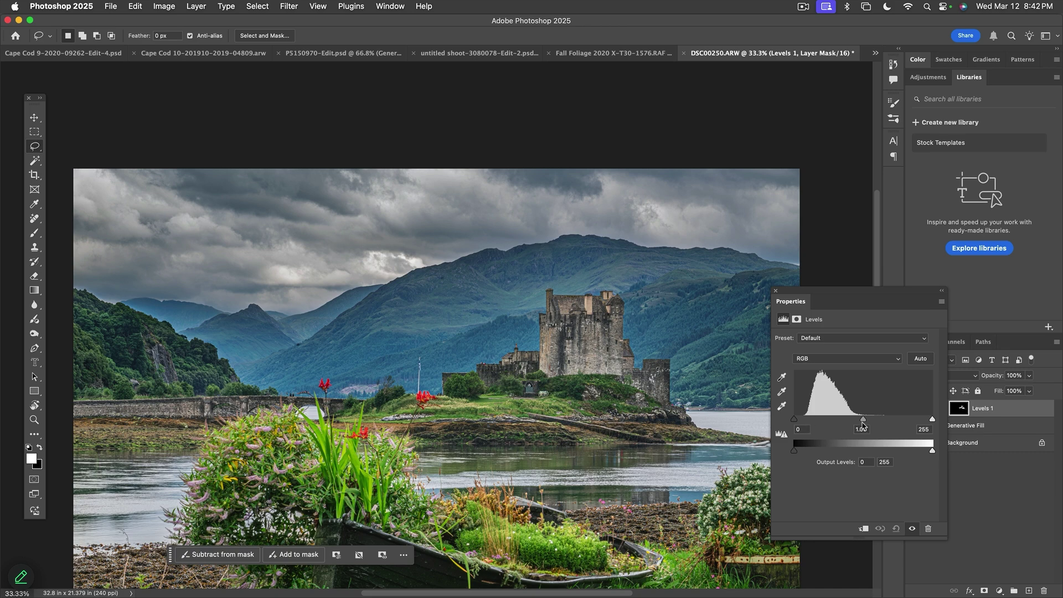
left_click_drag(862, 422, 857, 422)
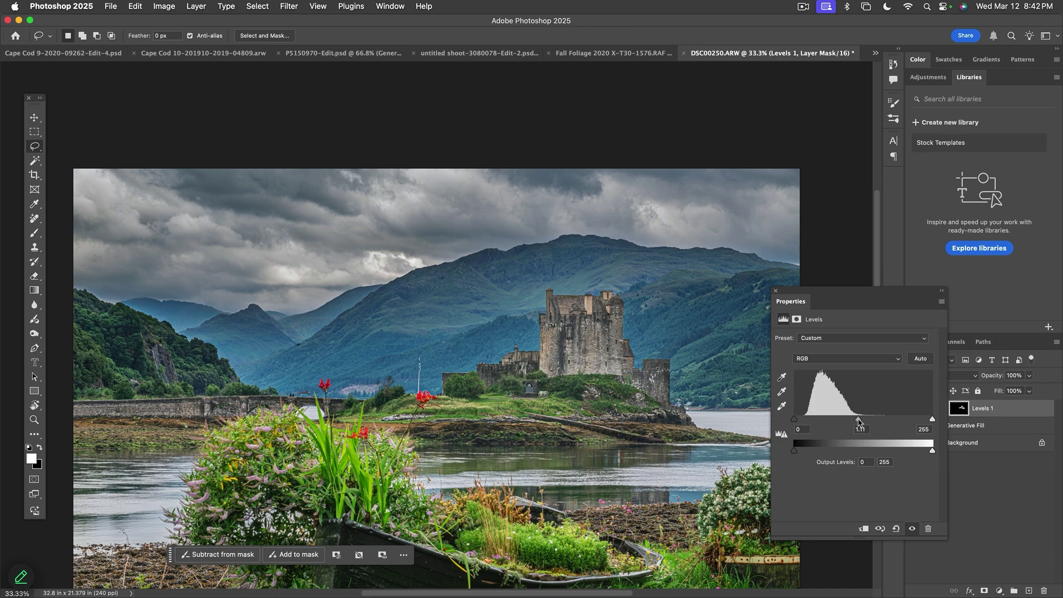
left_click(775, 290)
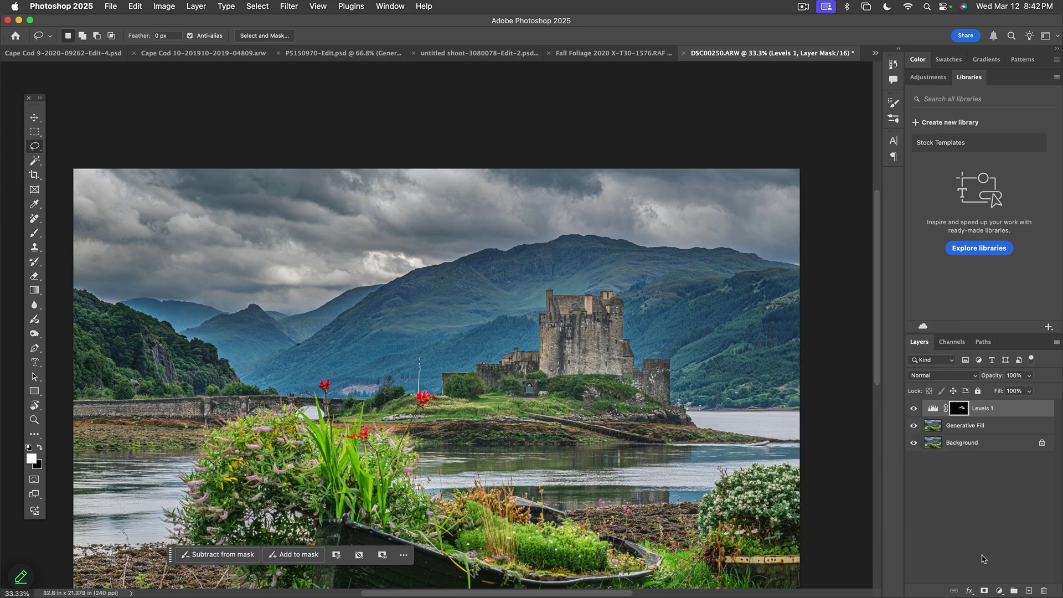
Step: Add a Hue/Saturation adjustment layer with Hue +7 and Saturation +7
left_click(999, 590)
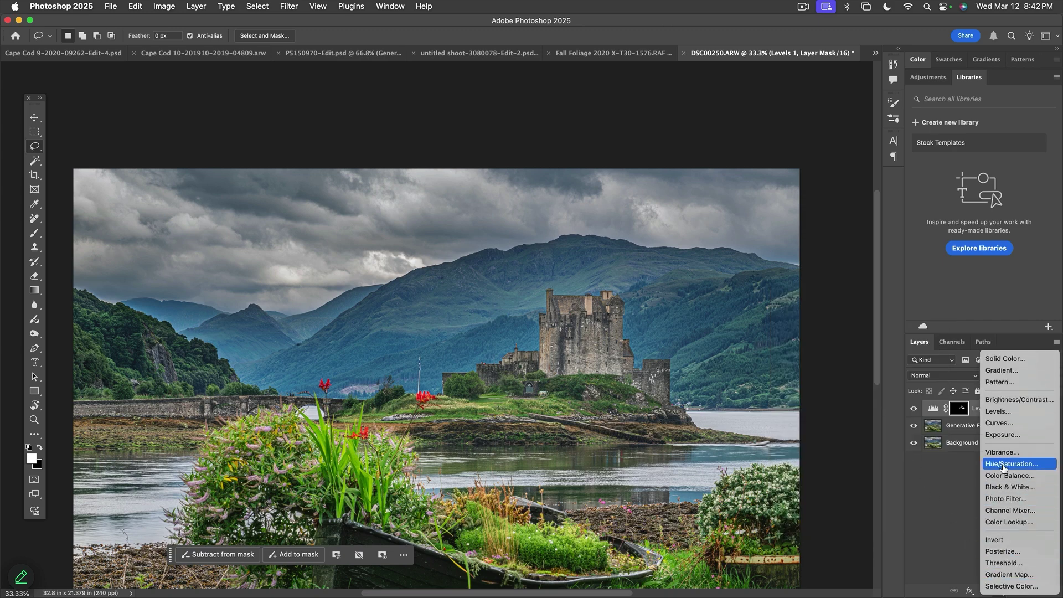
left_click(1004, 467)
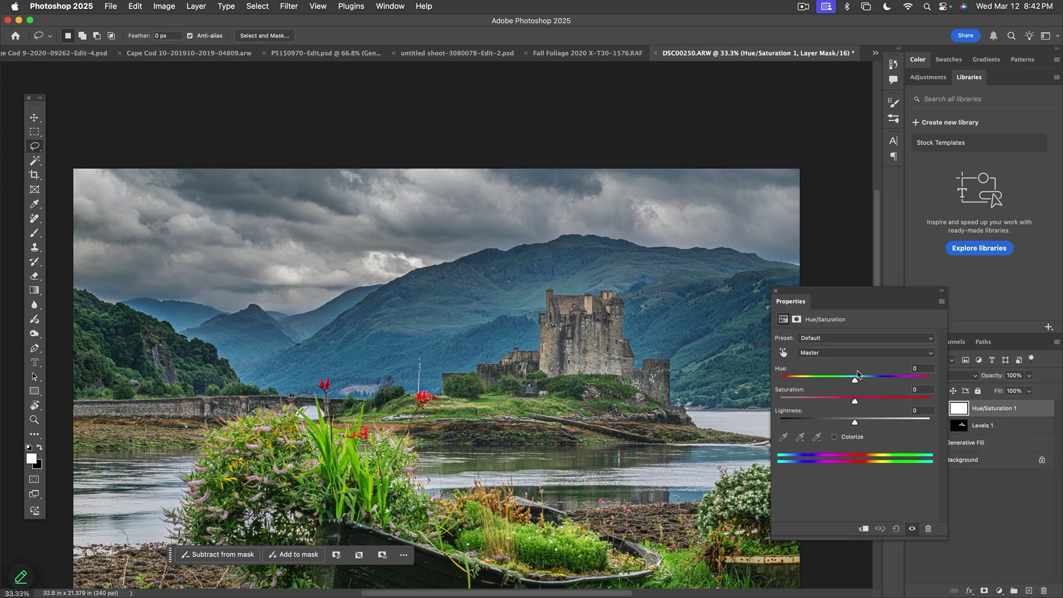
mouse_move(855, 400)
left_mouse_down()
mouse_move(871, 399)
mouse_move(847, 397)
mouse_move(860, 398)
mouse_move(861, 383)
mouse_move(848, 381)
mouse_move(860, 381)
left_mouse_up()
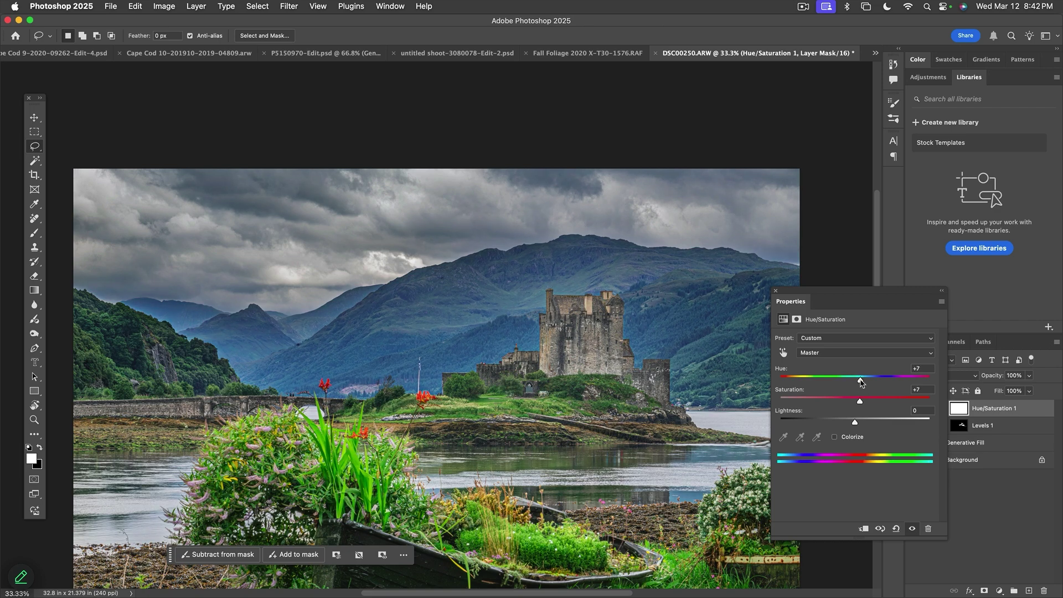
left_click(776, 292)
scroll(369, 508, "down", 5)
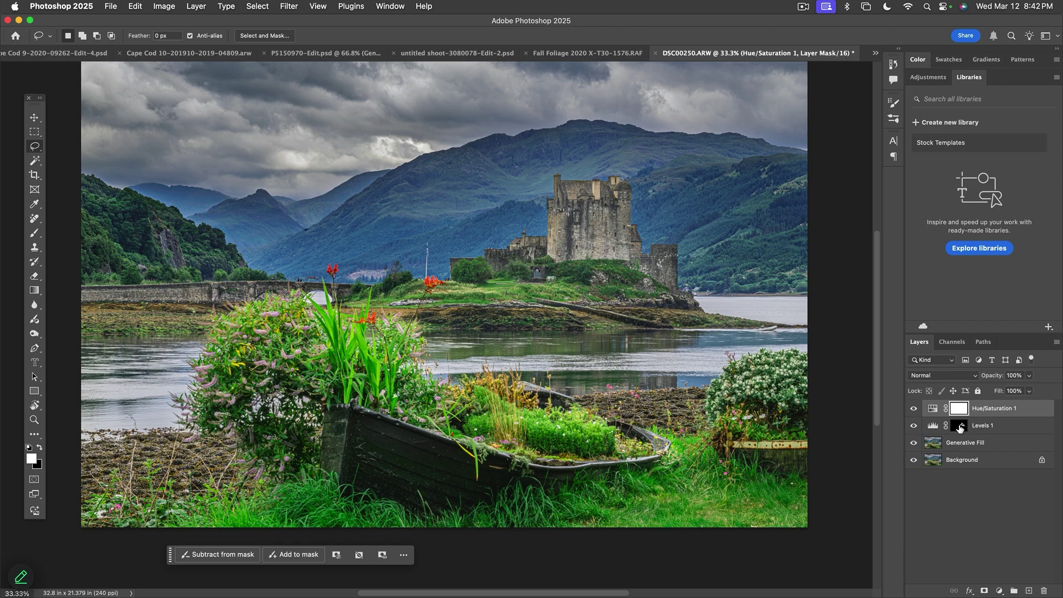
Step: Copy the Levels 1 mask onto the Hue/Saturation 1 layer and compare the photo with and without that adjustment
left_click_drag(960, 427, 959, 409)
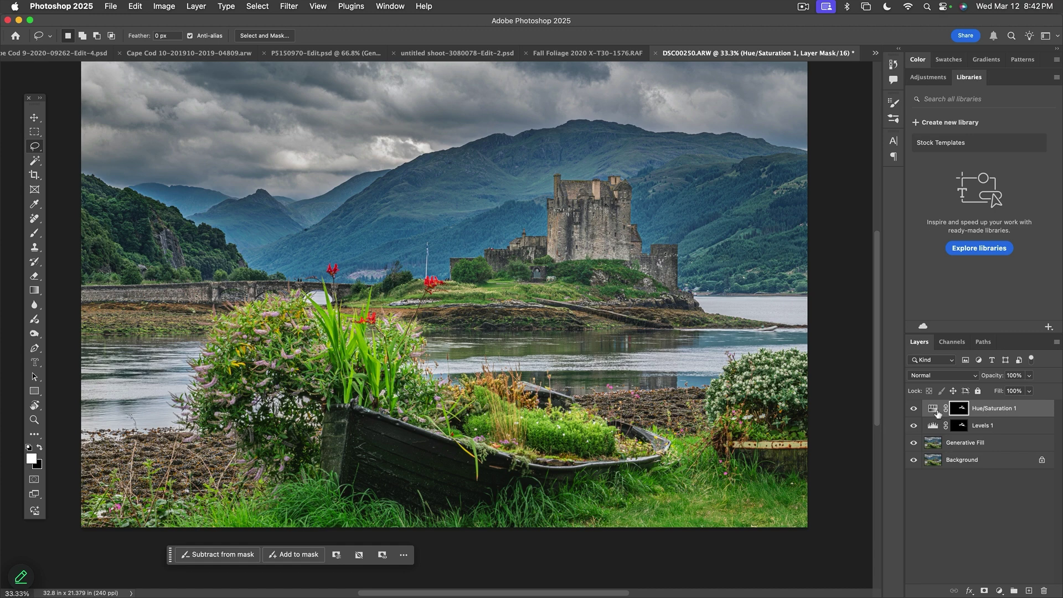
left_click(914, 409)
left_click(914, 409)
left_click(914, 409)
left_click(915, 409)
Step: Lighten the black areas of the Hue/Saturation 1 mask with Levels, raising the output black level to 87
key("super+l")
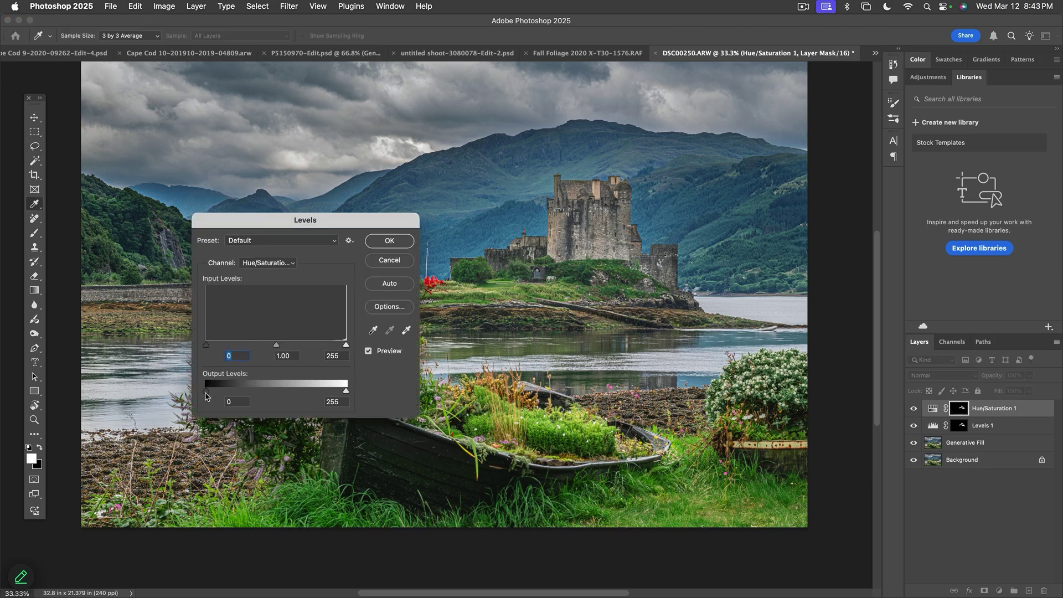
left_click_drag(205, 394, 254, 392)
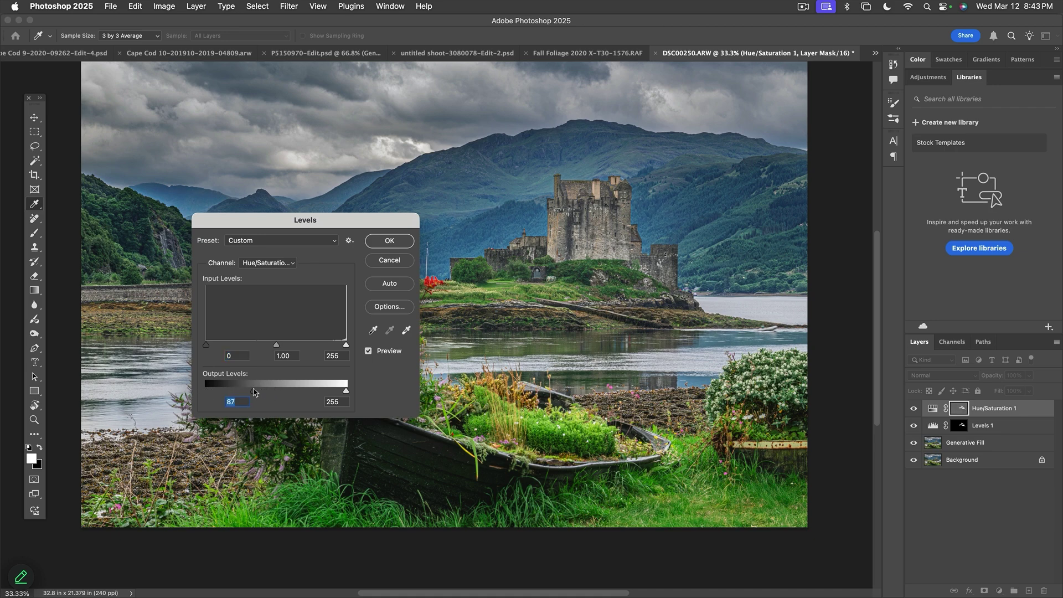
left_click(390, 242)
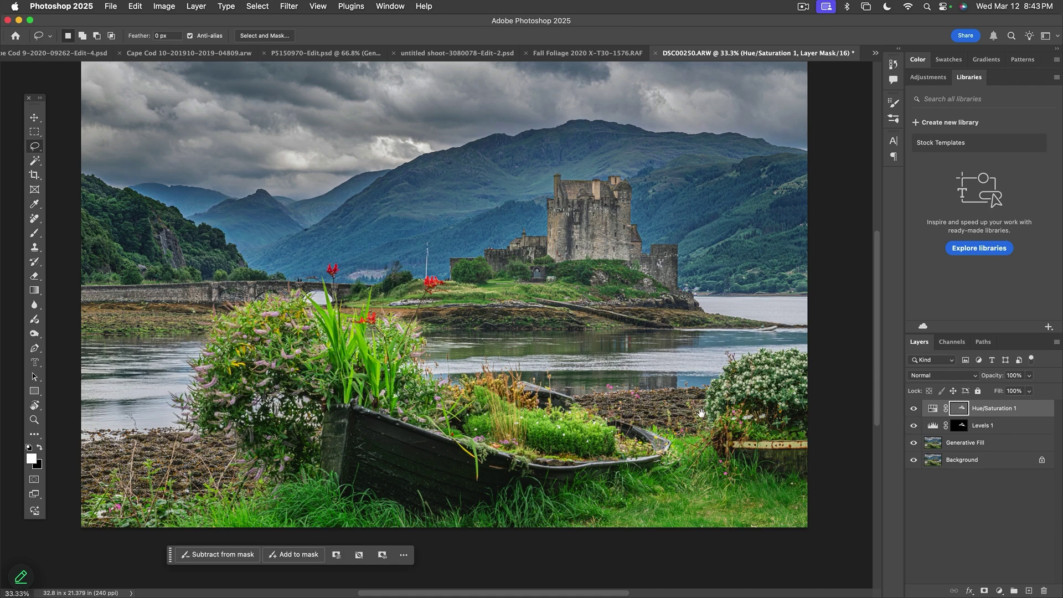
Step: Stamp all visible layers into a new merged layer at the top of the stack, keeping the original layers
scroll(700, 413, "right", 3)
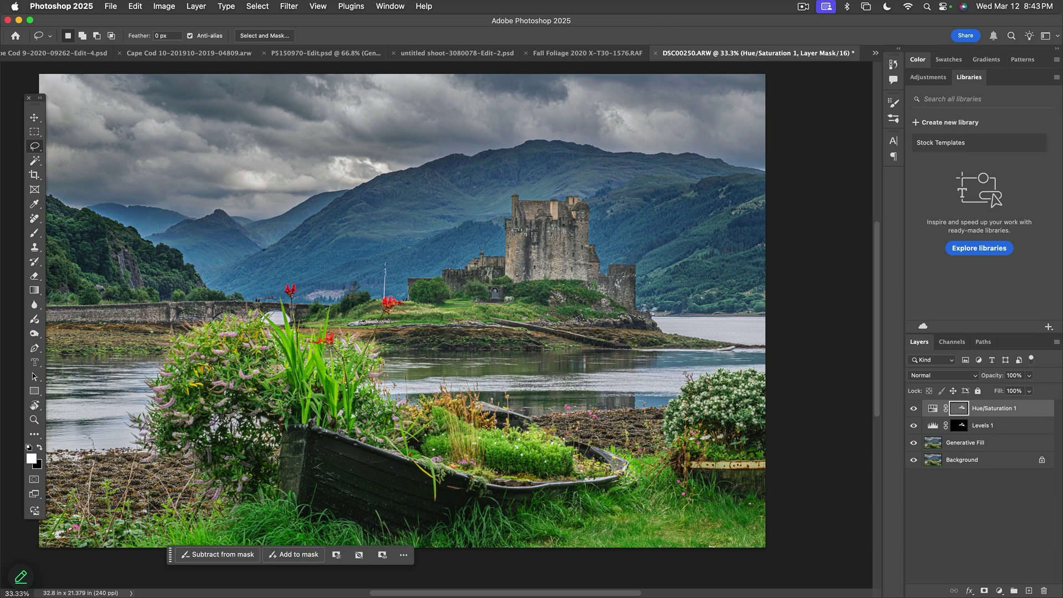
left_click(1056, 343)
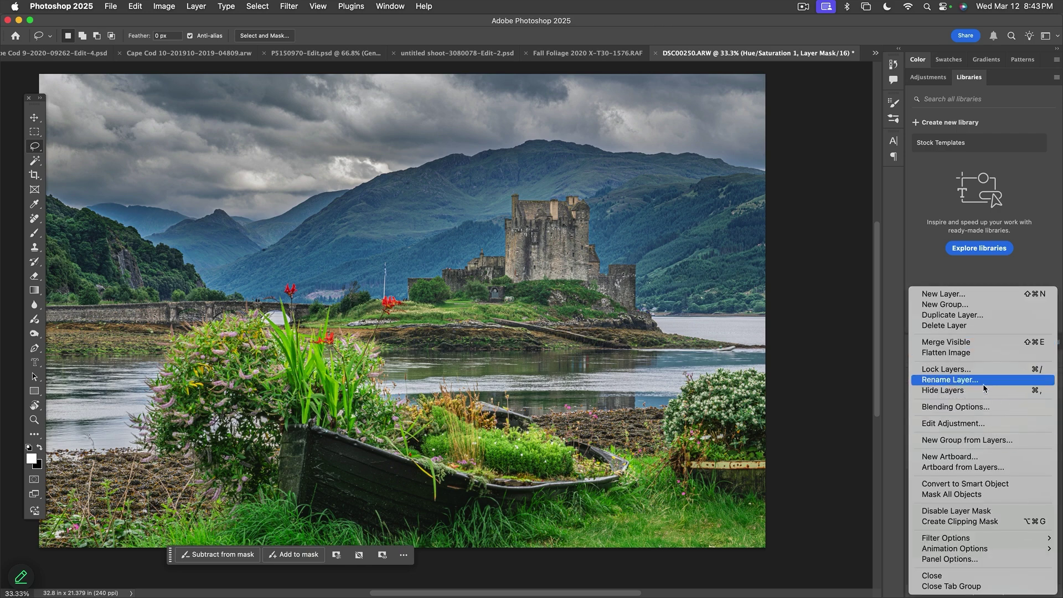
left_click(979, 343)
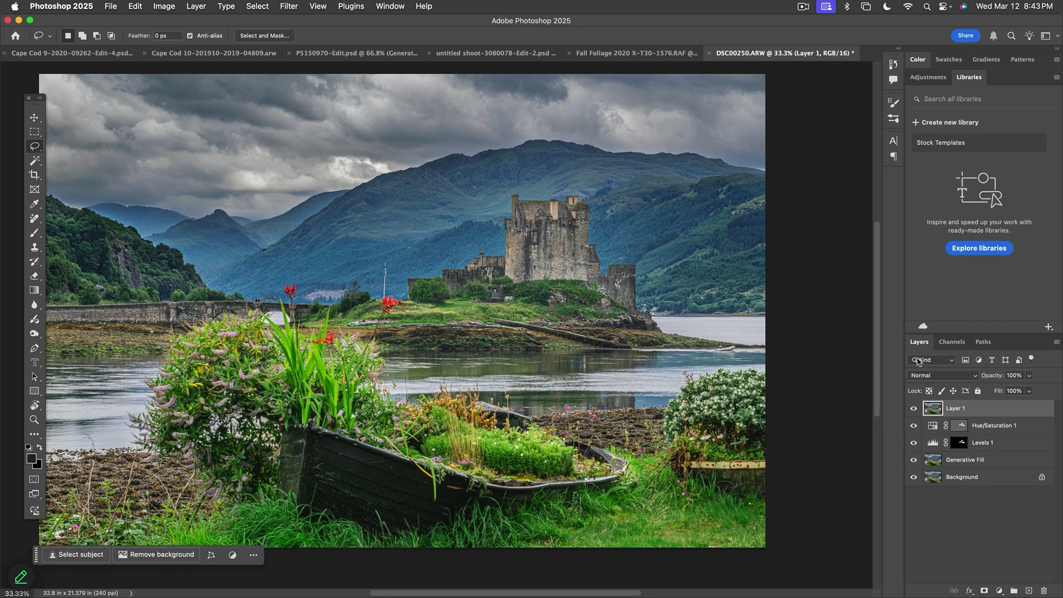
Step: Extend the canvas past the photo's right edge to about 36.8 in wide and fill it using Generative Expand without a prompt
key("z")
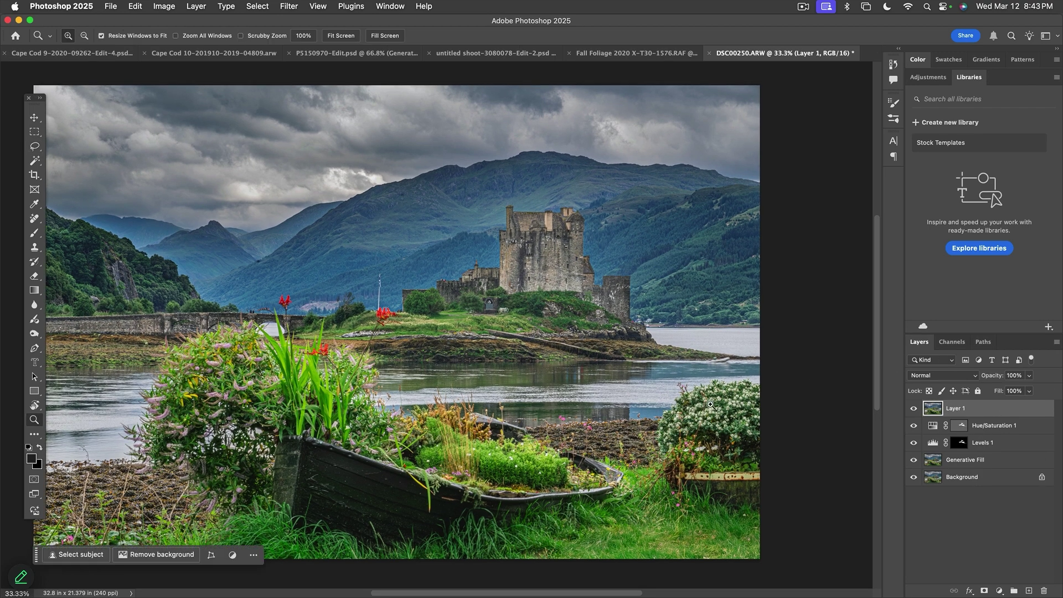
left_click(714, 410, "alt")
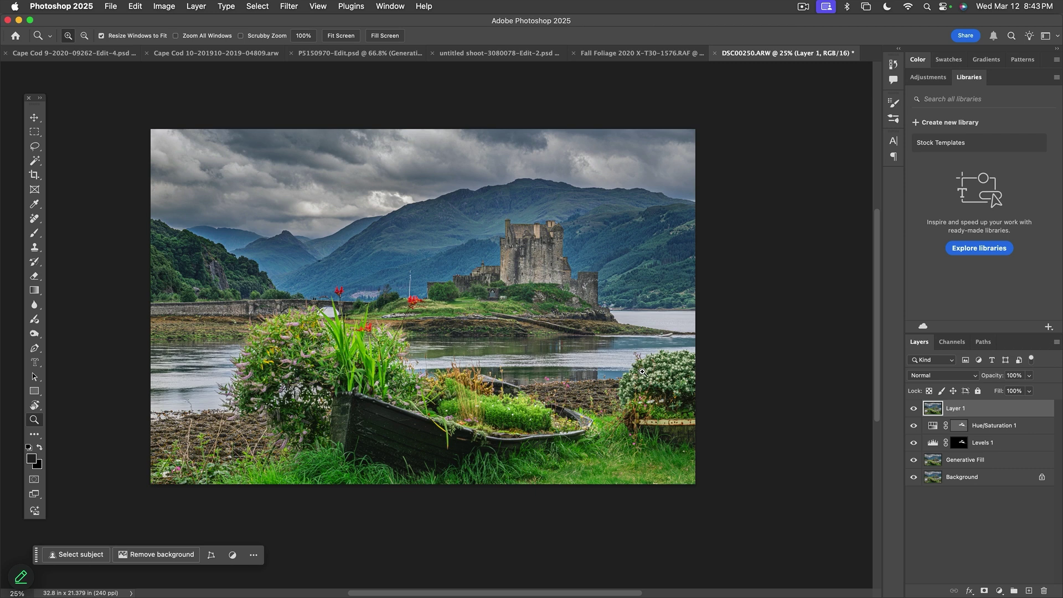
key("c")
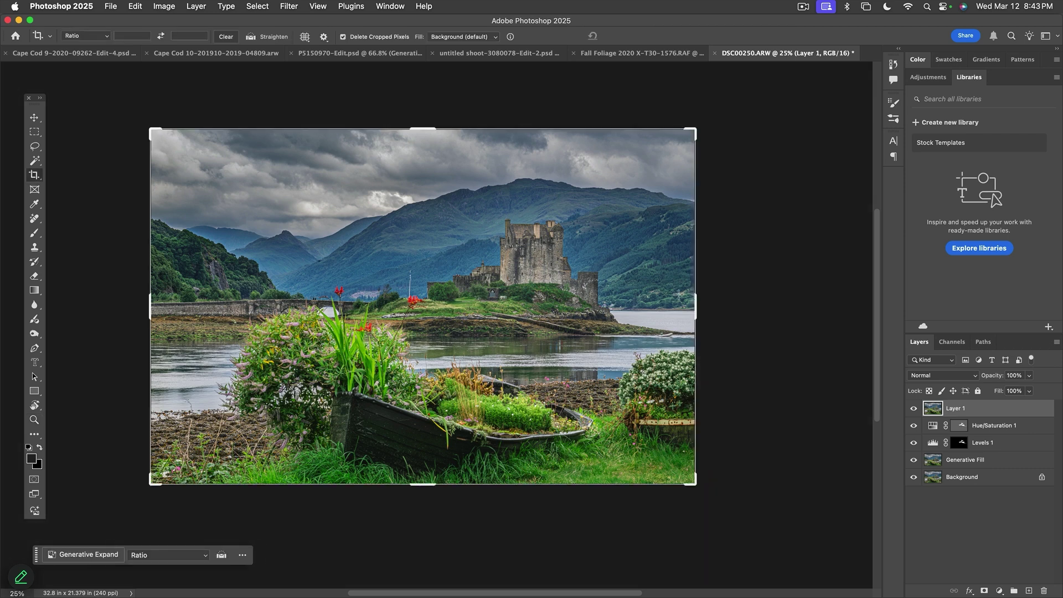
left_click_drag(695, 306, 729, 306)
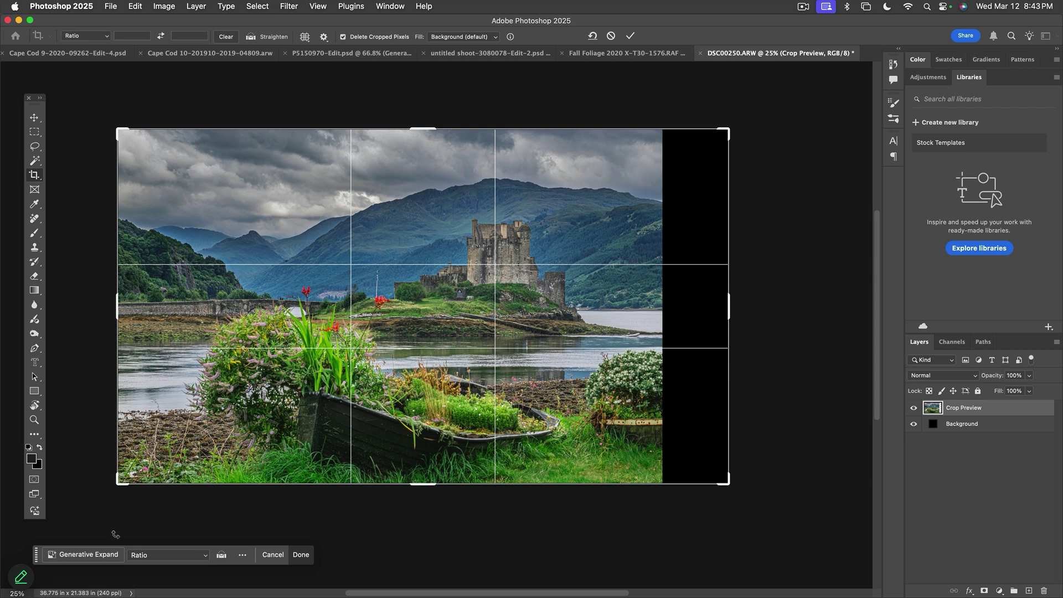
left_click(83, 554)
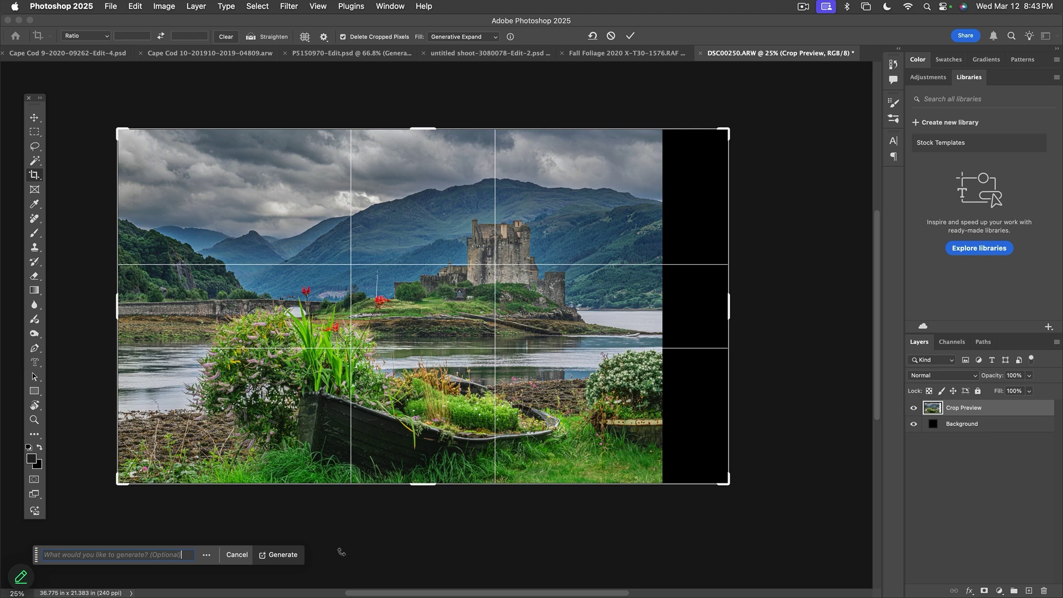
left_click(285, 556)
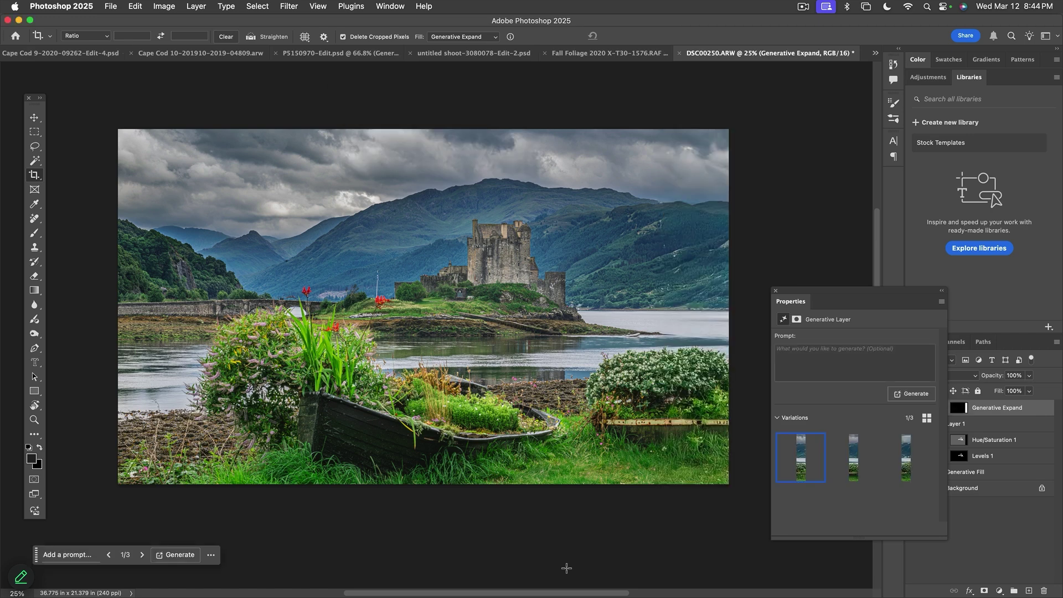
Step: Compare the three Generative Expand variations and choose the third one
left_click(852, 466)
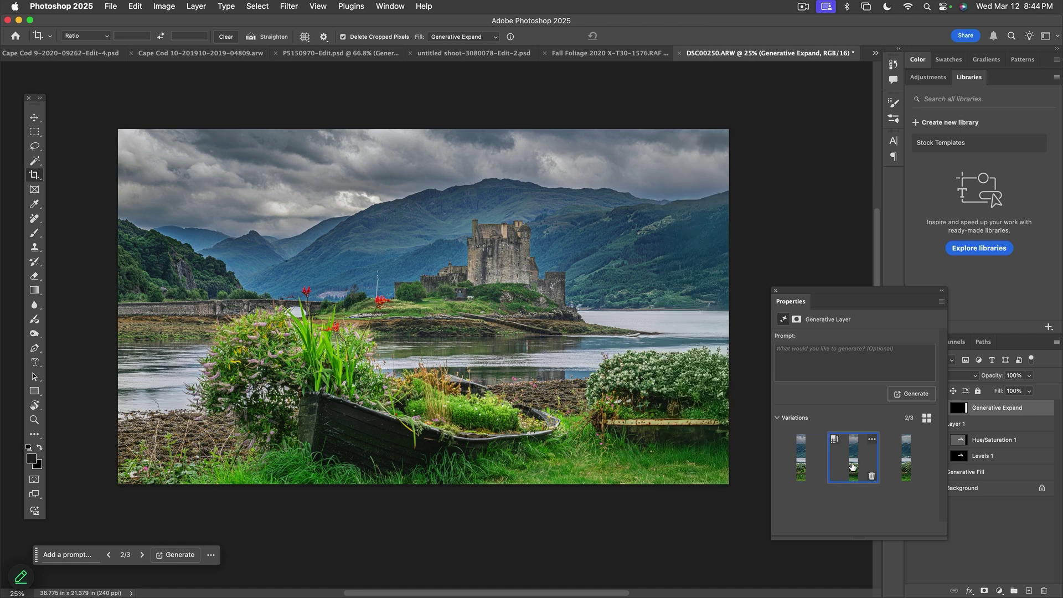
left_click(810, 466)
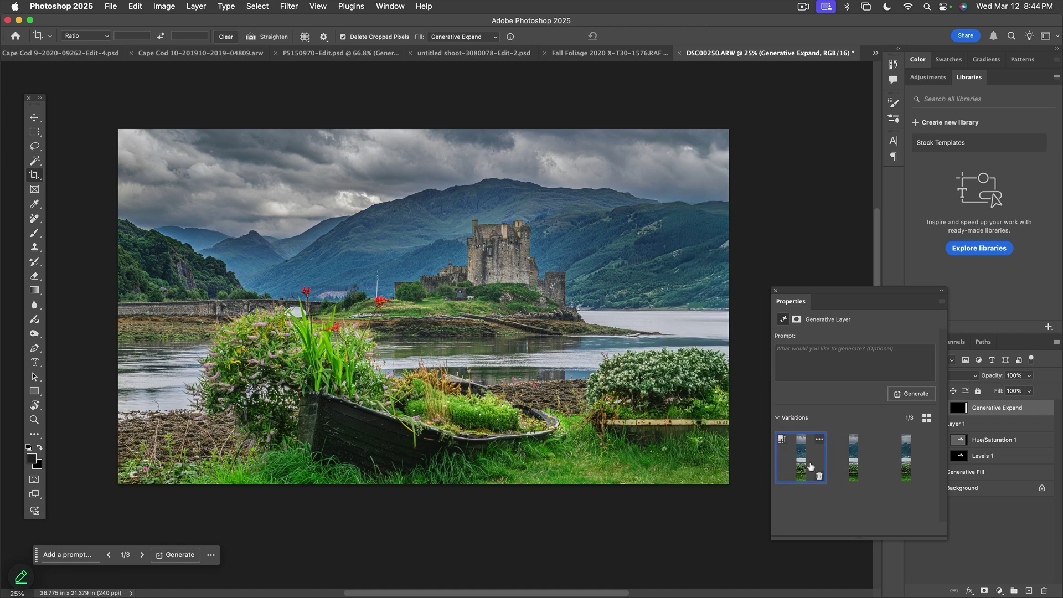
left_click(844, 464)
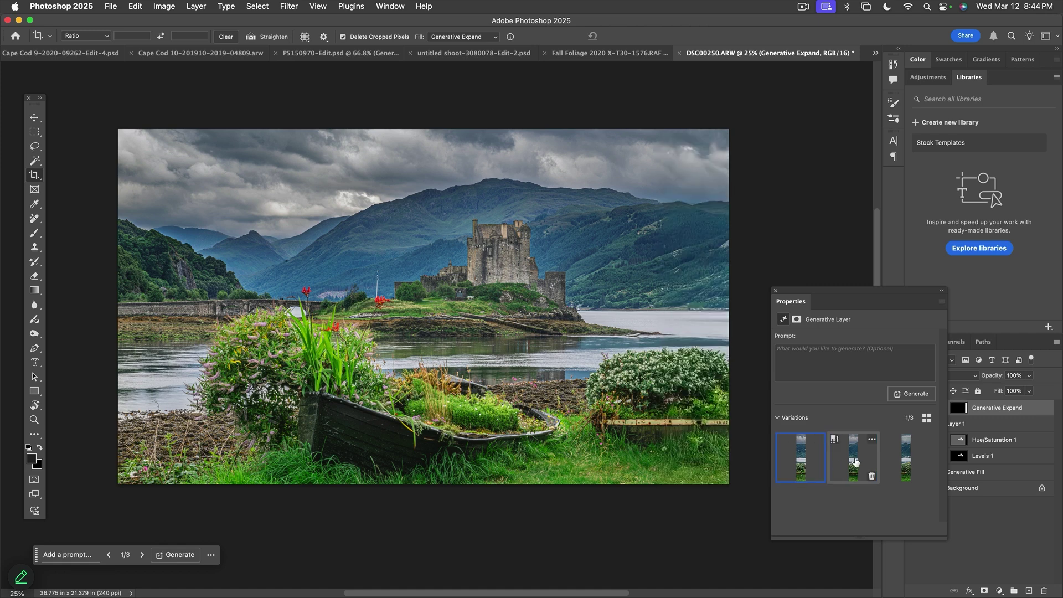
left_click(905, 459)
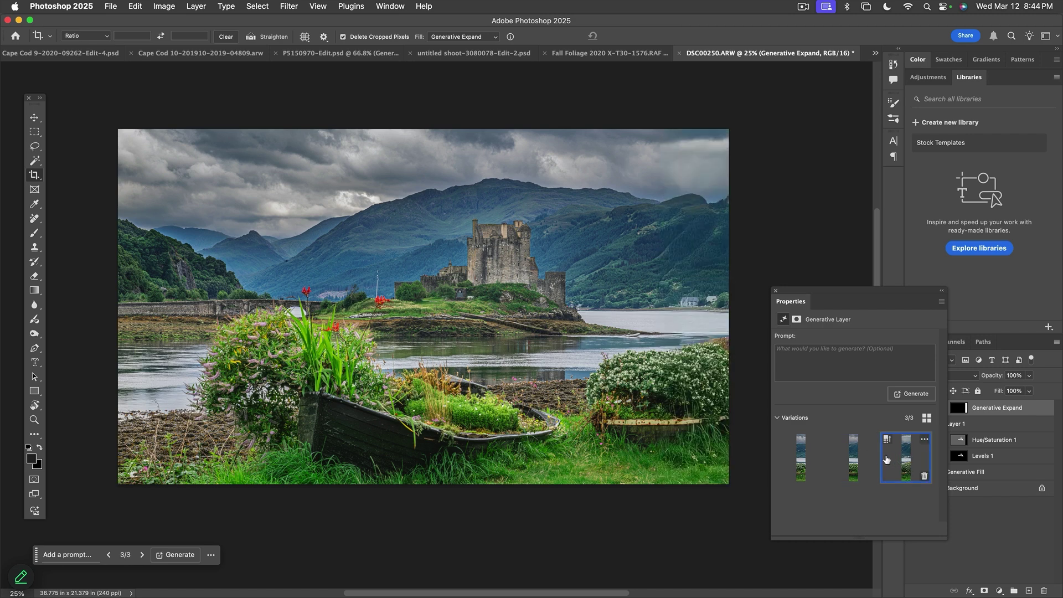
left_click(802, 462)
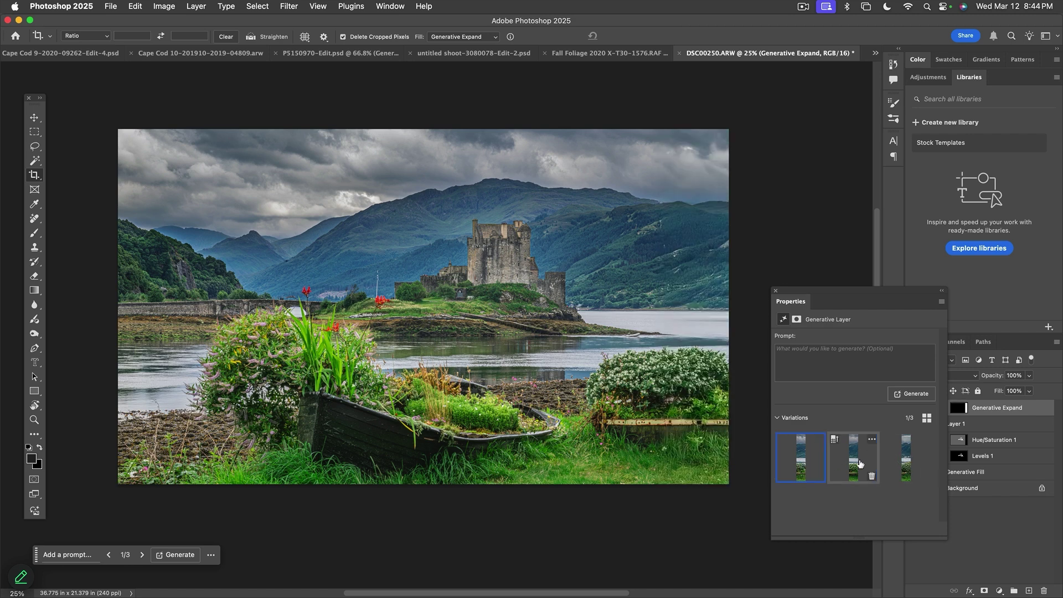
left_click(905, 458)
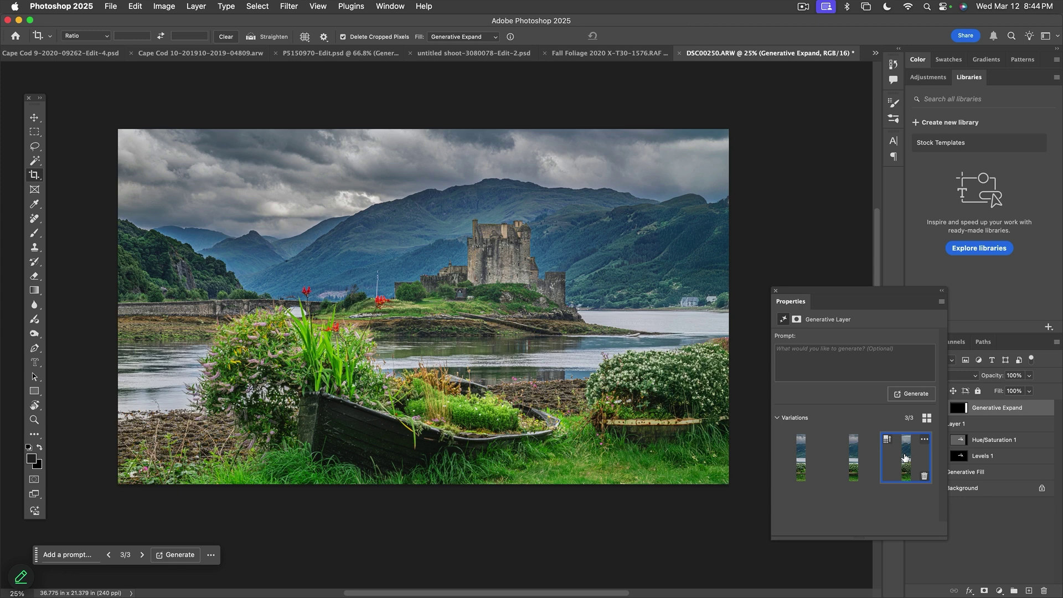
Step: Switch the Generative Expand layer to its second variation and merge it with Layer 1 below
left_click(857, 462)
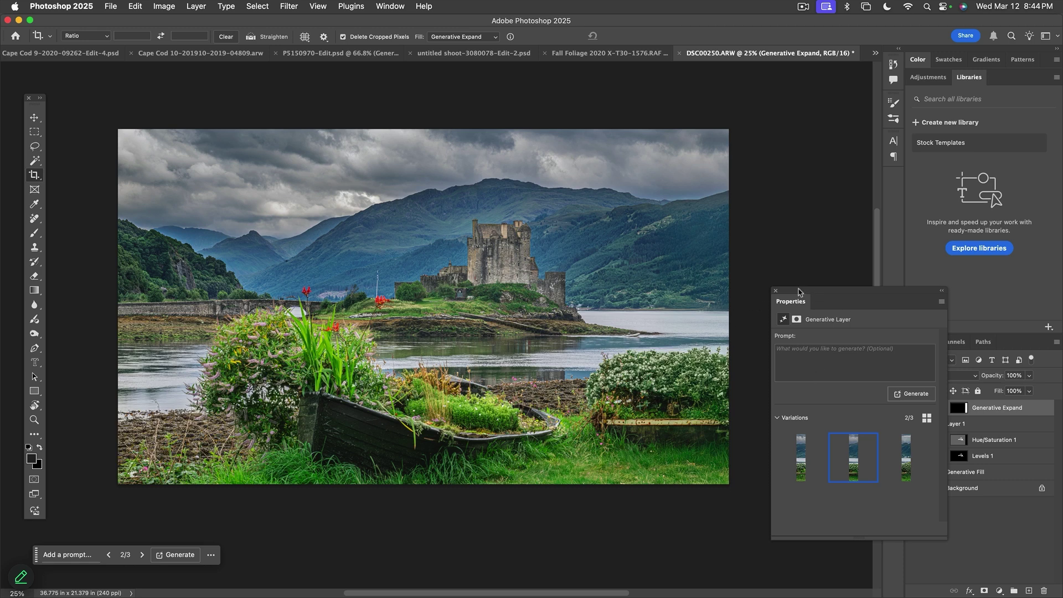
left_click(775, 291)
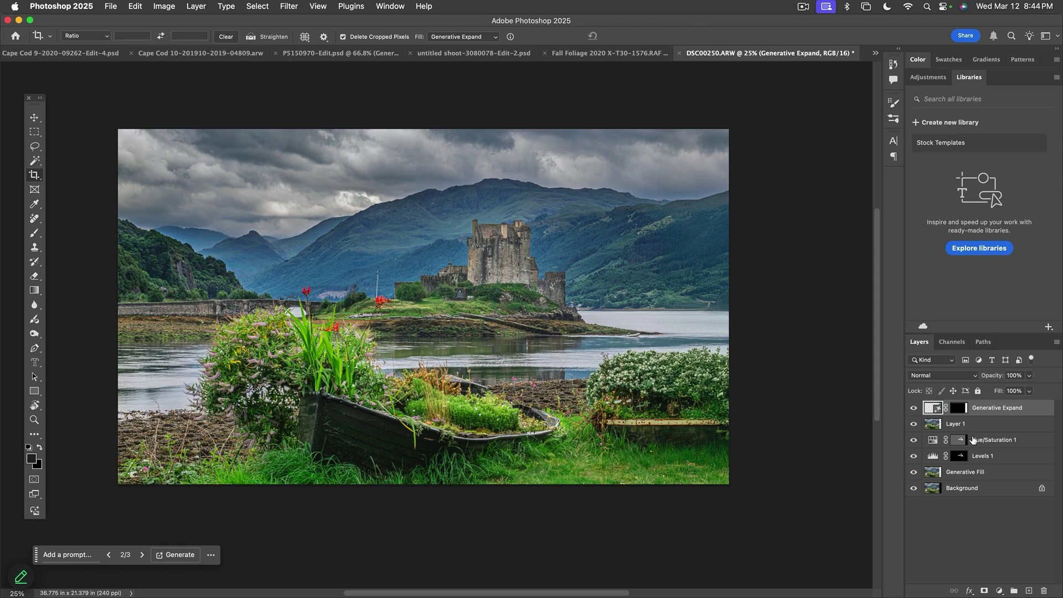
left_click(953, 424, "shift")
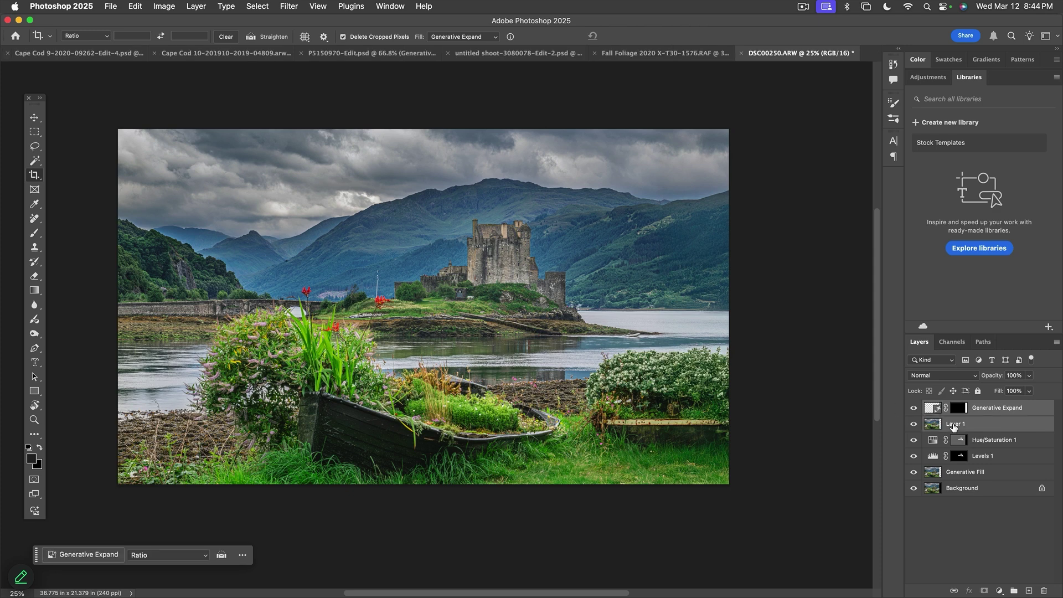
key("super+e")
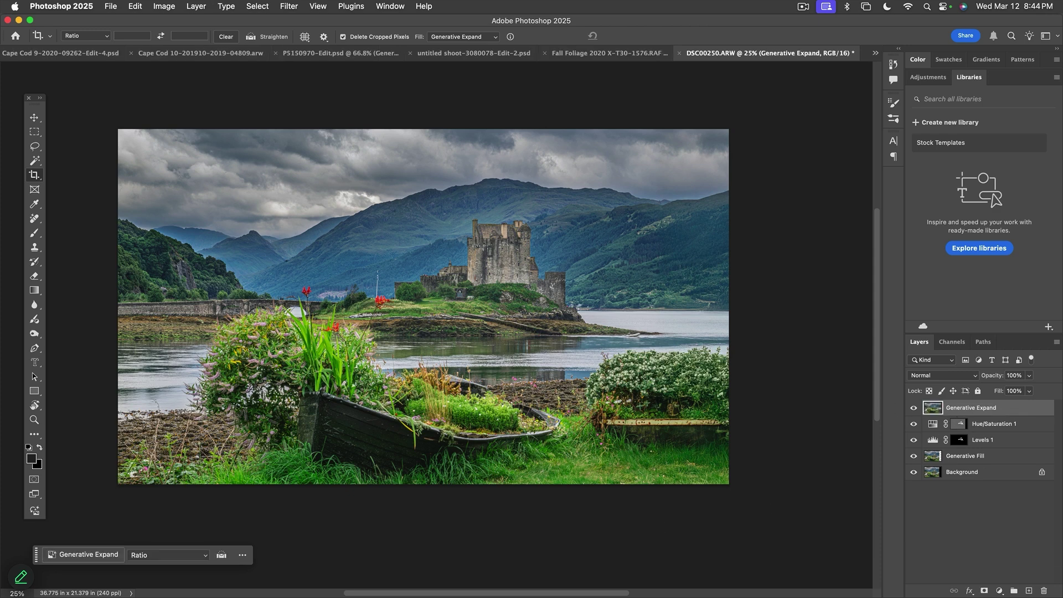
Step: Add a Black & White adjustment layer above the merged Generative Expand layer
left_click_drag(567, 384, 602, 390)
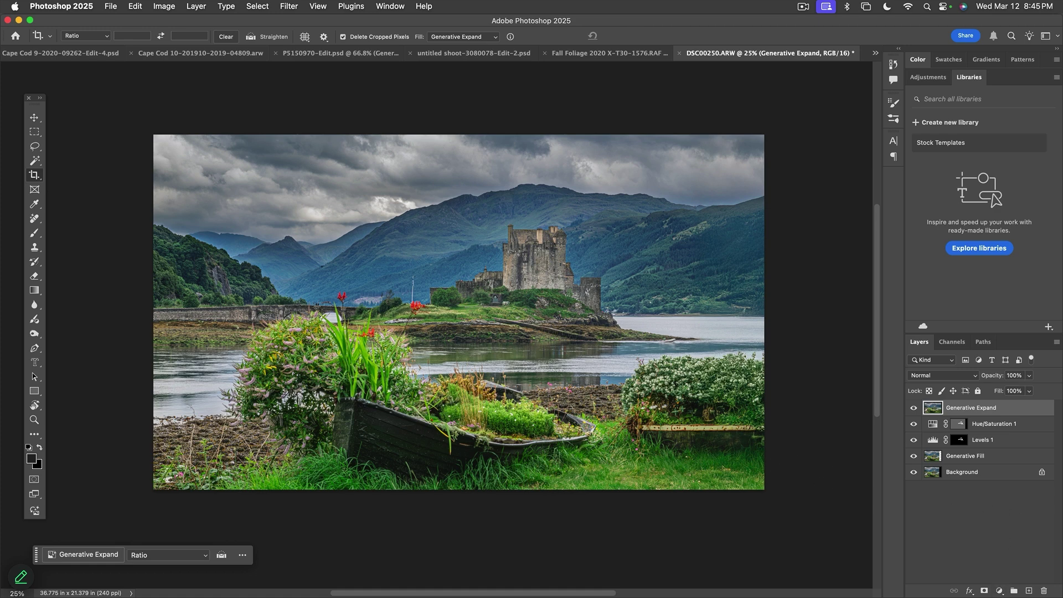
left_click(999, 590)
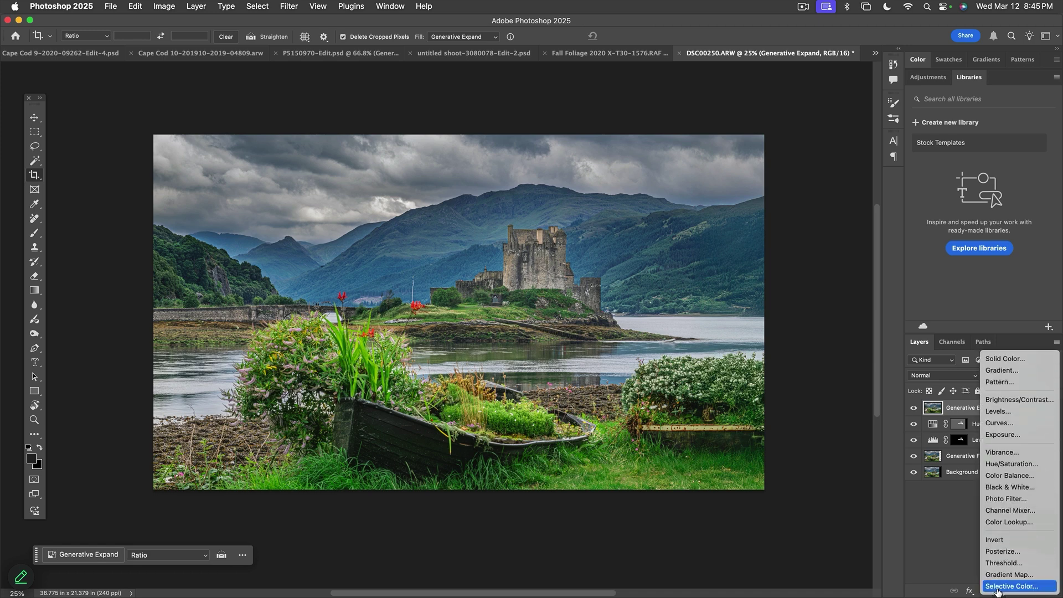
left_click(1005, 488)
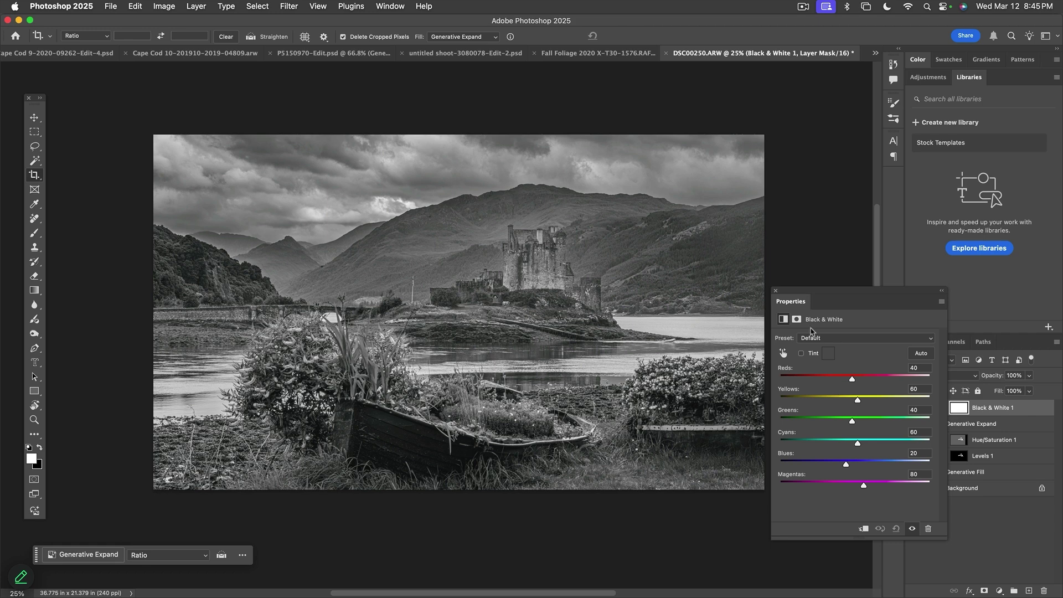
Step: Compare the Green Filter, Red Filter and Infrared presets of the Black & White adjustment and settle on Red Filter
left_click(851, 340)
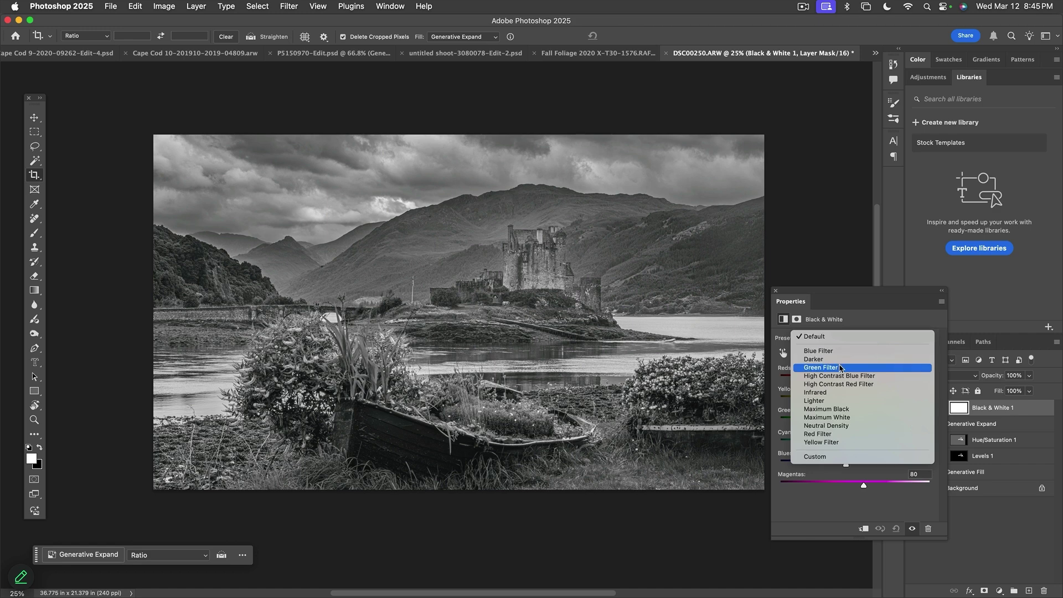
left_click(841, 368)
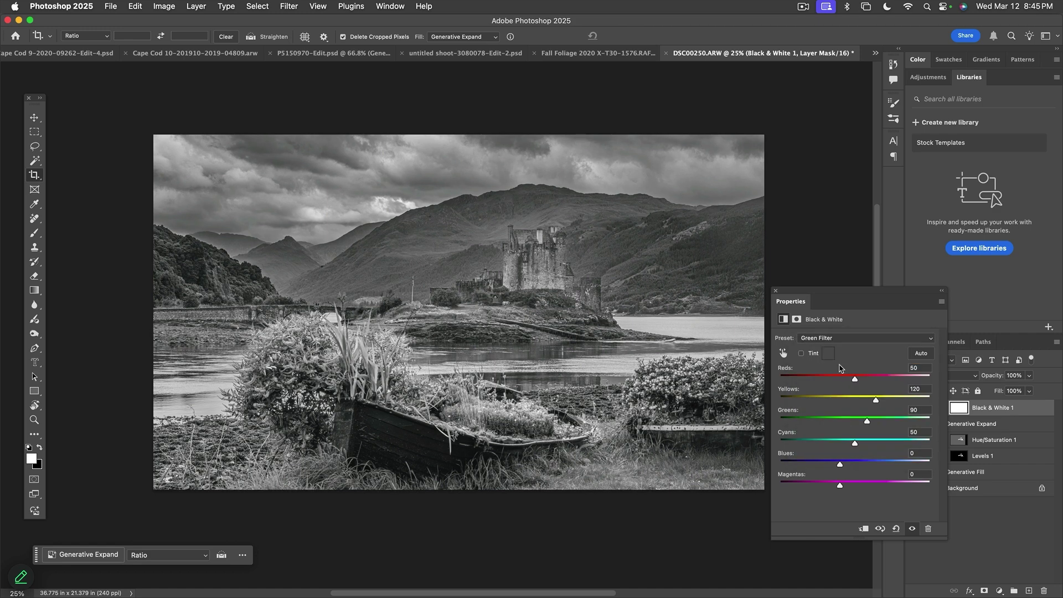
left_click(825, 339)
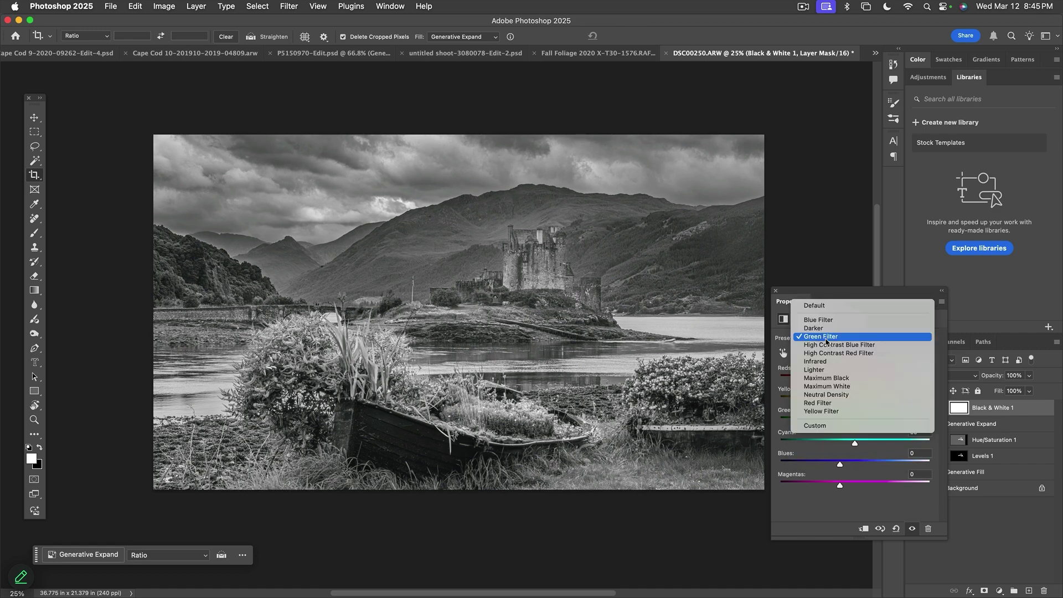
left_click(824, 403)
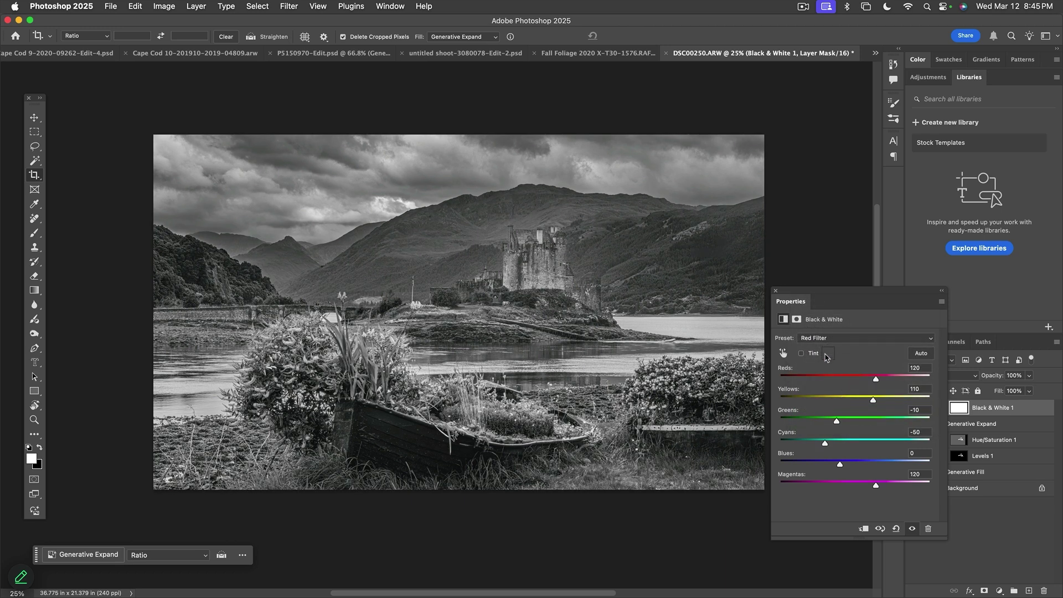
left_click(832, 340)
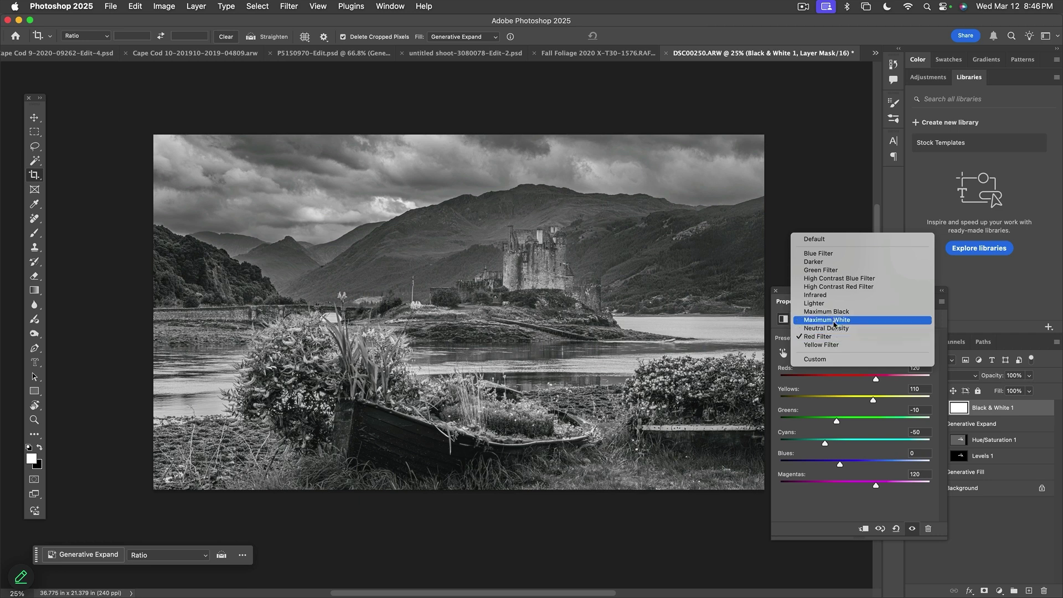
left_click(835, 295)
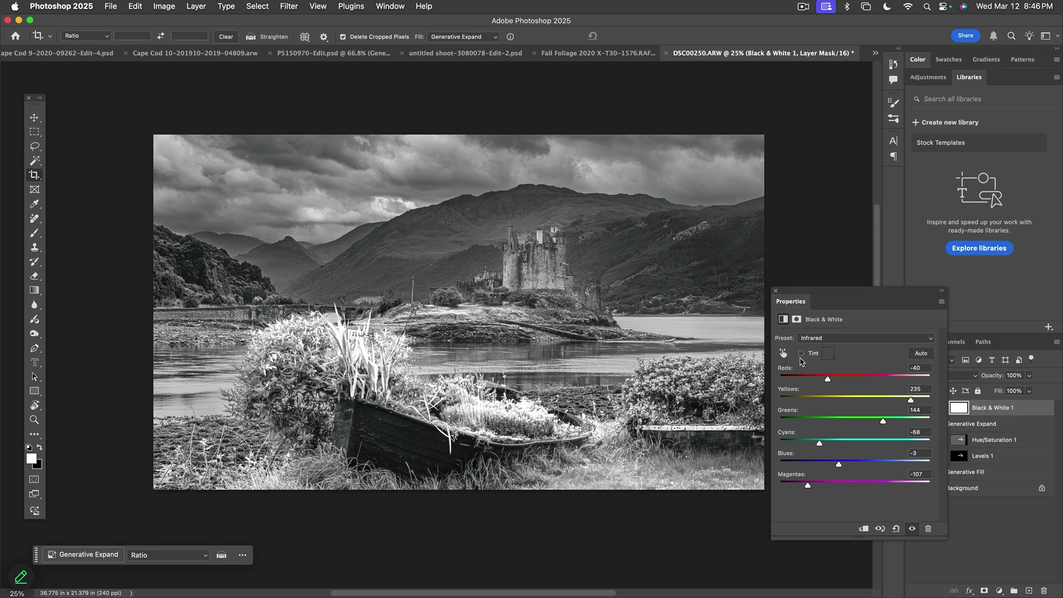
left_click(835, 339)
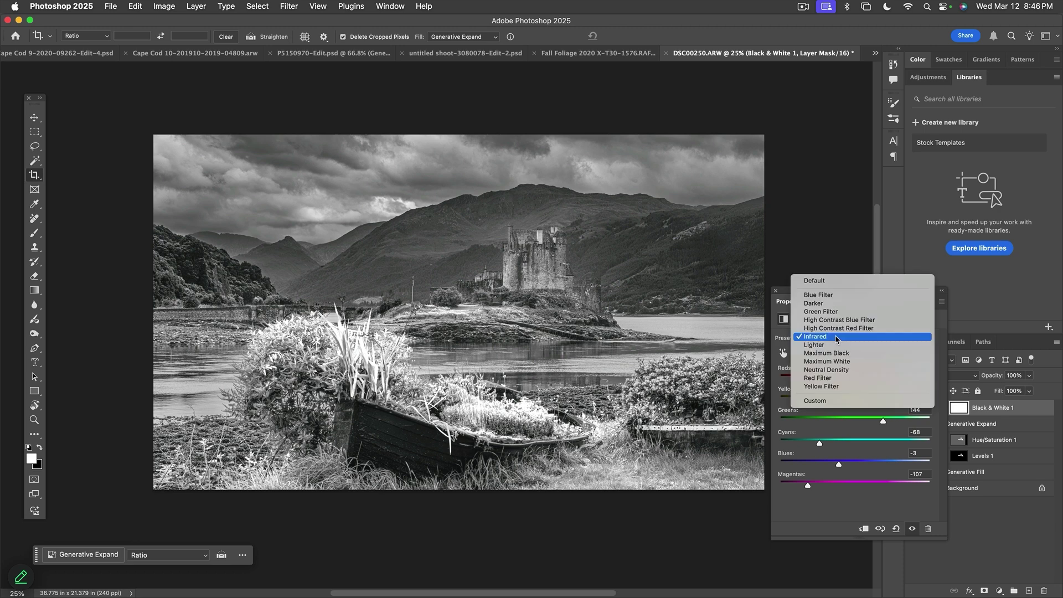
left_click(835, 378)
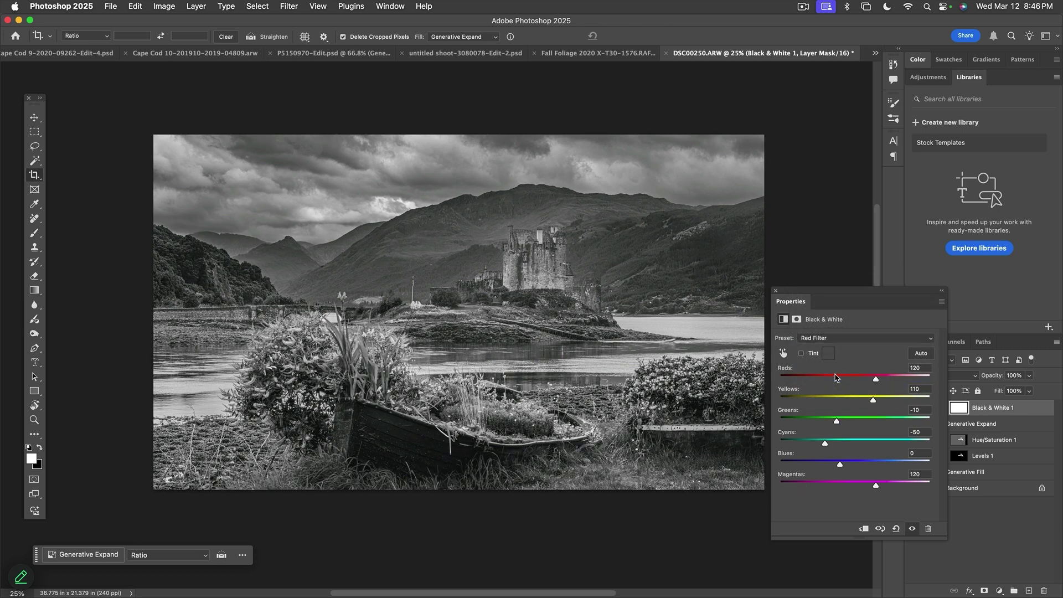
Step: Using the on-image adjustment, raise Yellows to 135 by sampling the castle and lower Blues to -24 by sampling the mountain
left_click(782, 353)
left_click(782, 354)
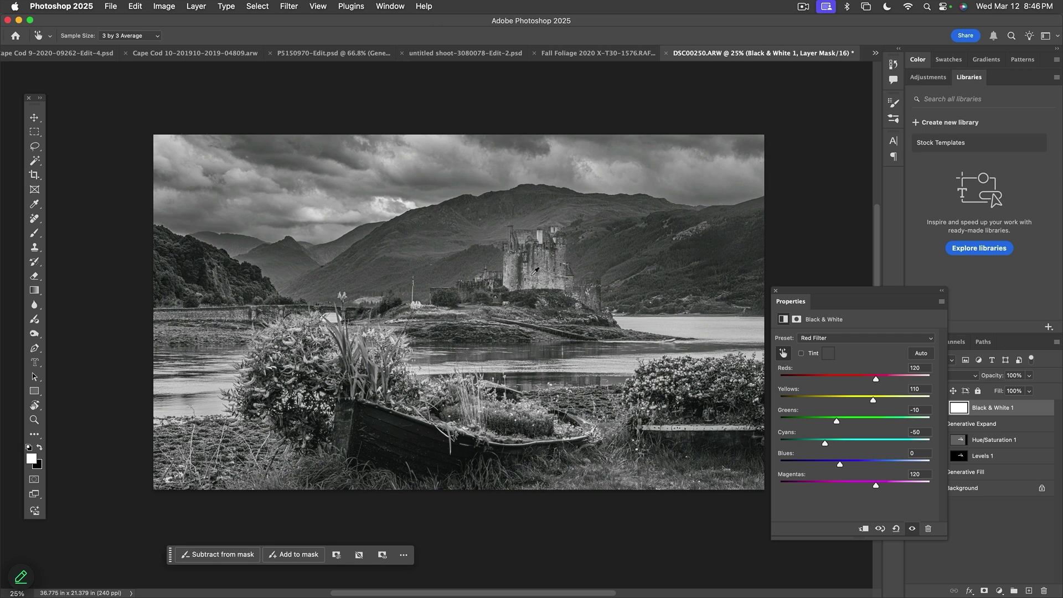
mouse_move(544, 257)
left_mouse_down()
mouse_move(523, 260)
mouse_move(557, 264)
mouse_move(540, 263)
mouse_move(555, 263)
mouse_move(545, 256)
left_mouse_up()
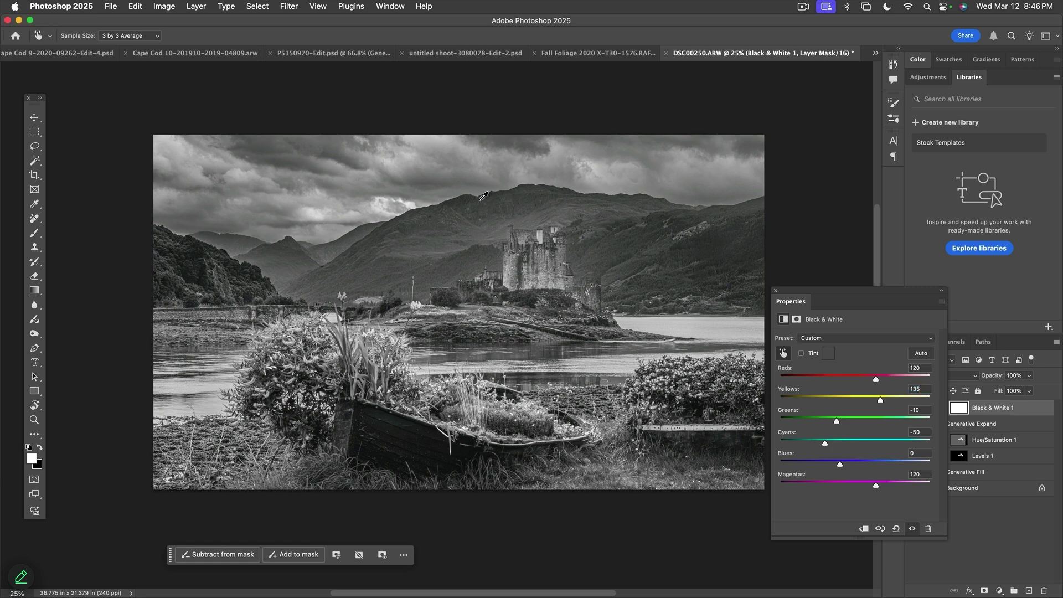
left_click_drag(485, 201, 469, 203)
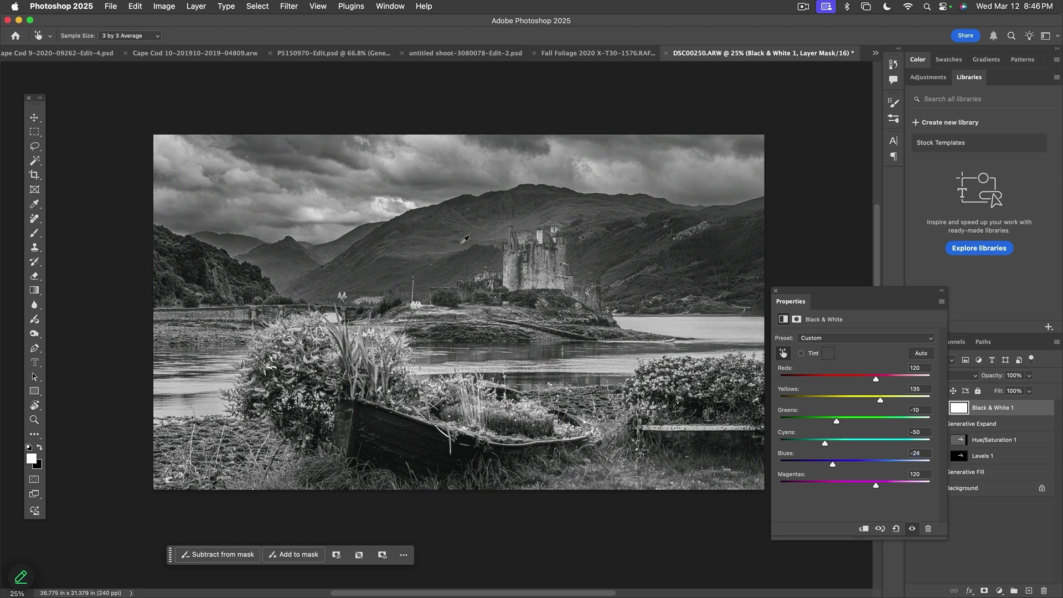
left_click(775, 291)
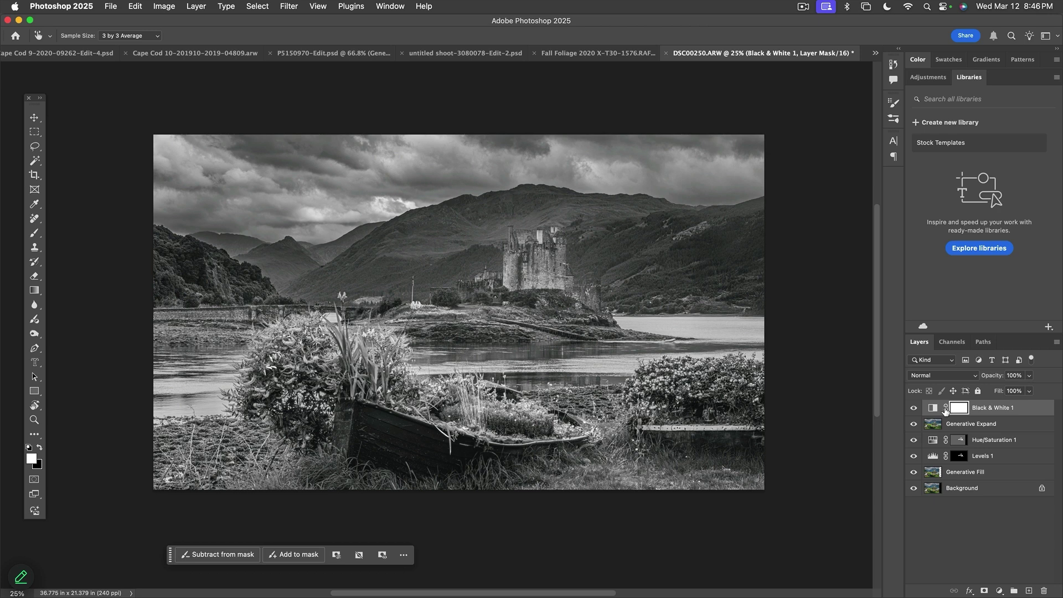
Step: Set the Black & White 1 layer's blend mode to Luminosity and compare the photo with the layer hidden and shown
left_click(939, 376)
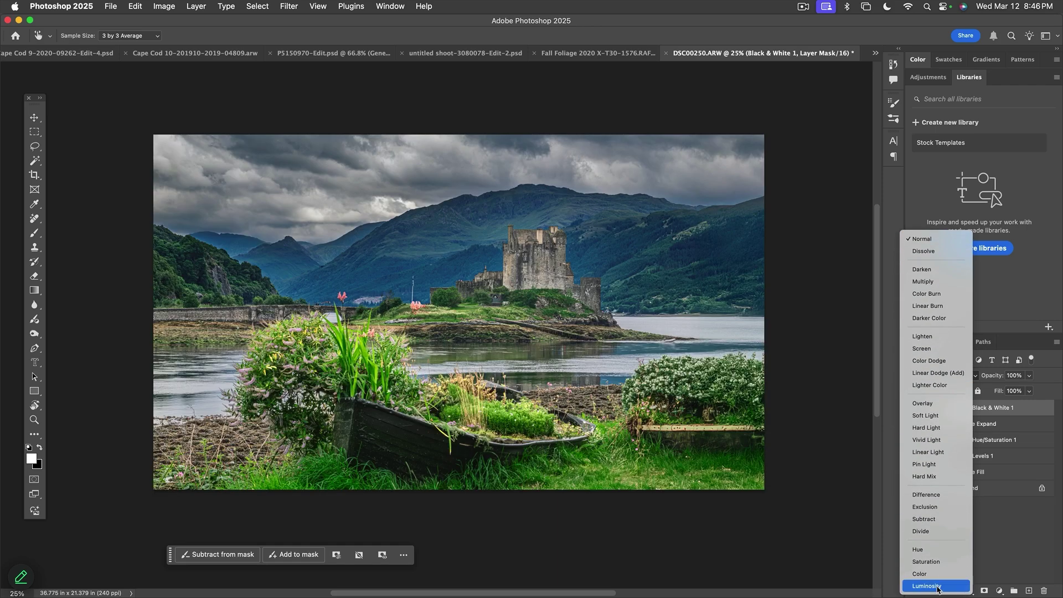
left_click(938, 587)
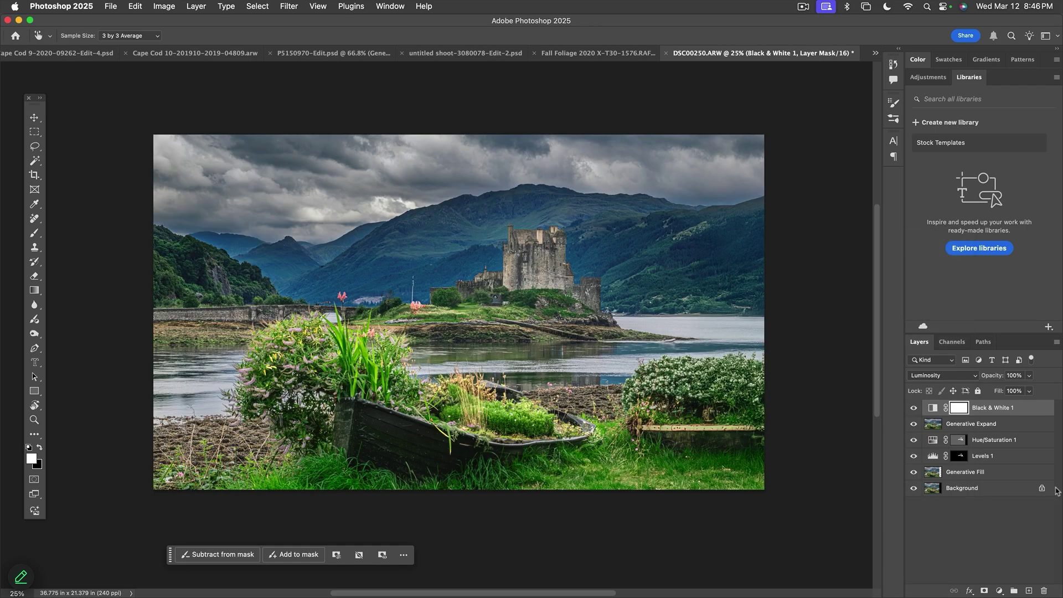
left_click(912, 409)
left_click(912, 409)
left_click(913, 409)
left_click(913, 409)
left_click(912, 409)
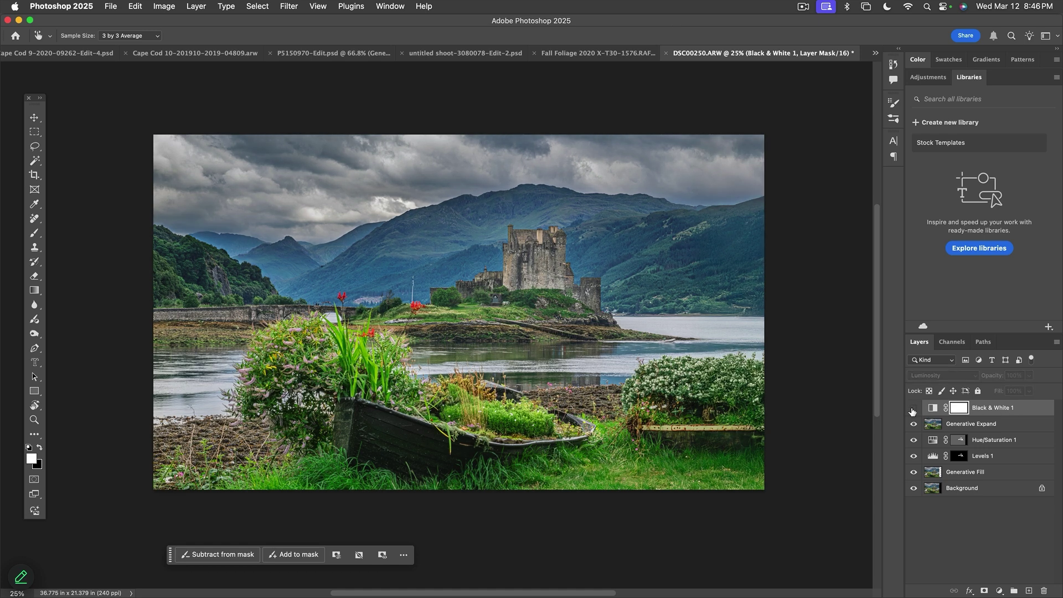
left_click(913, 408)
Step: Lower the Black & White 1 layer's opacity to 39% and compare the reduced effect by toggling the layer's visibility
left_click(1028, 376)
left_click_drag(1024, 386, 997, 391)
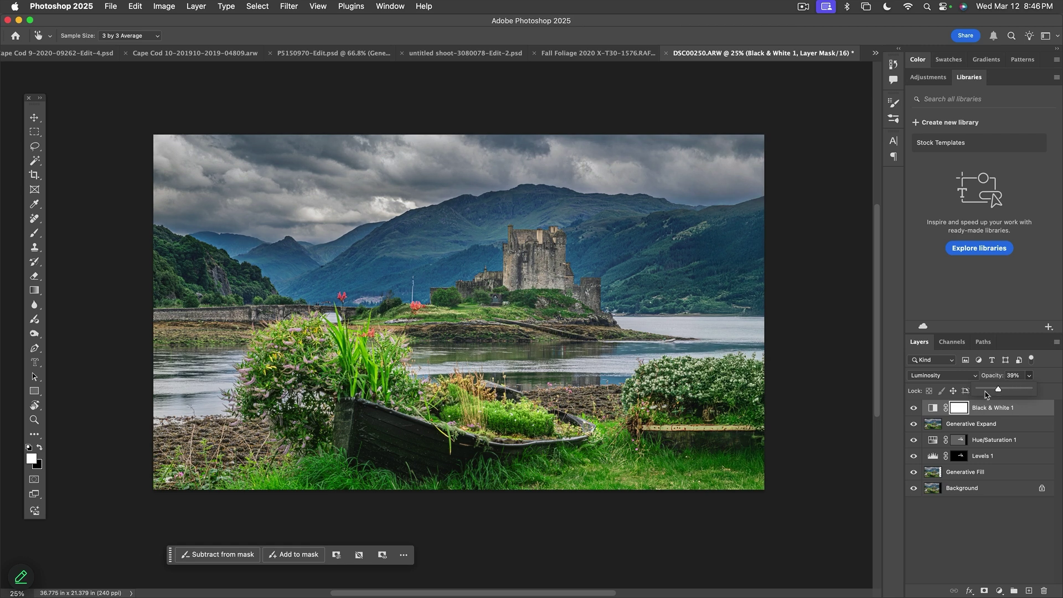
left_click(913, 408)
left_click(914, 408)
left_click(914, 408)
left_click(914, 407)
left_click(914, 409)
left_click(914, 409)
left_click(914, 409)
left_click(914, 408)
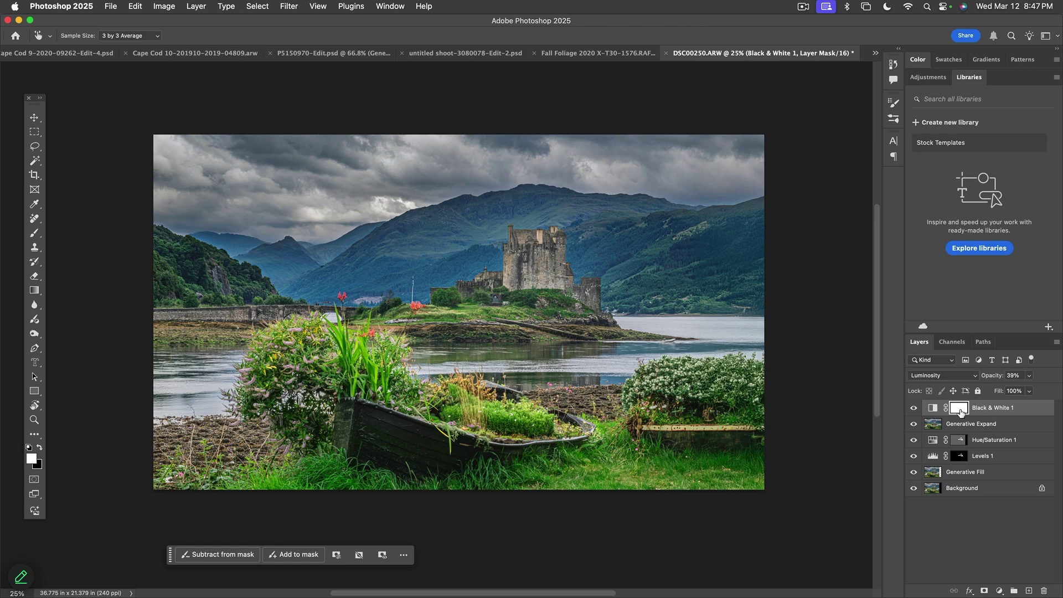
Step: Paint black over the foreground on the Black & White 1 mask with a large soft brush, varying brush opacity between 50% and 70%
key("b")
key("x")
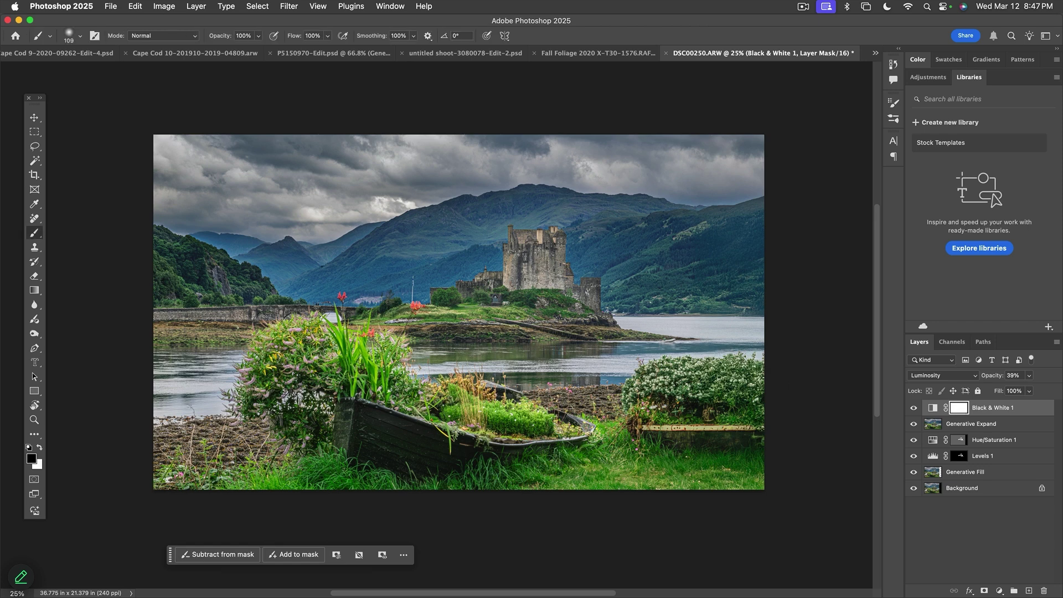
mouse_move(456, 431)
left_mouse_down()
mouse_move(562, 439)
mouse_move(607, 427)
left_mouse_up()
key("5")
mouse_move(286, 469)
left_mouse_down()
mouse_move(749, 466)
mouse_move(683, 432)
mouse_move(762, 415)
left_mouse_up()
key("7")
left_click(955, 410, "alt")
mouse_move(739, 465)
left_mouse_down()
mouse_move(543, 445)
mouse_move(21, 455)
mouse_move(285, 421)
mouse_move(199, 419)
mouse_move(171, 466)
mouse_move(222, 474)
mouse_move(205, 490)
mouse_move(826, 480)
mouse_move(814, 456)
mouse_move(749, 502)
mouse_move(766, 458)
left_mouse_up()
left_click(933, 408)
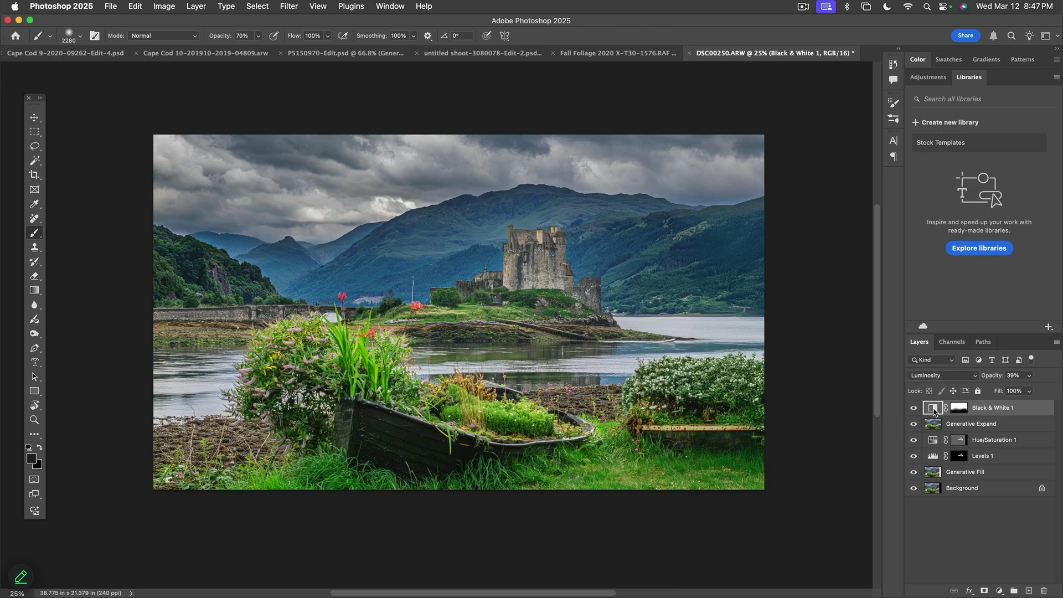
Step: Check the masked Black & White 1 effect against the image without it, leave the layer visible and save the document
left_click(914, 407)
left_click(914, 408)
left_click(914, 408)
left_click(913, 408)
left_click(914, 410)
left_click(914, 409)
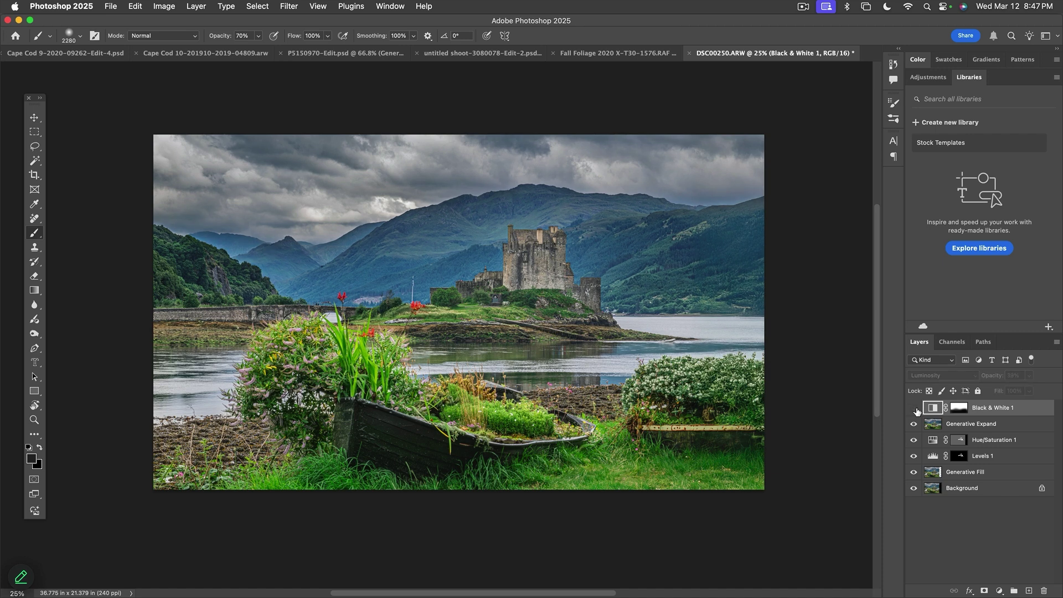
left_click(915, 408)
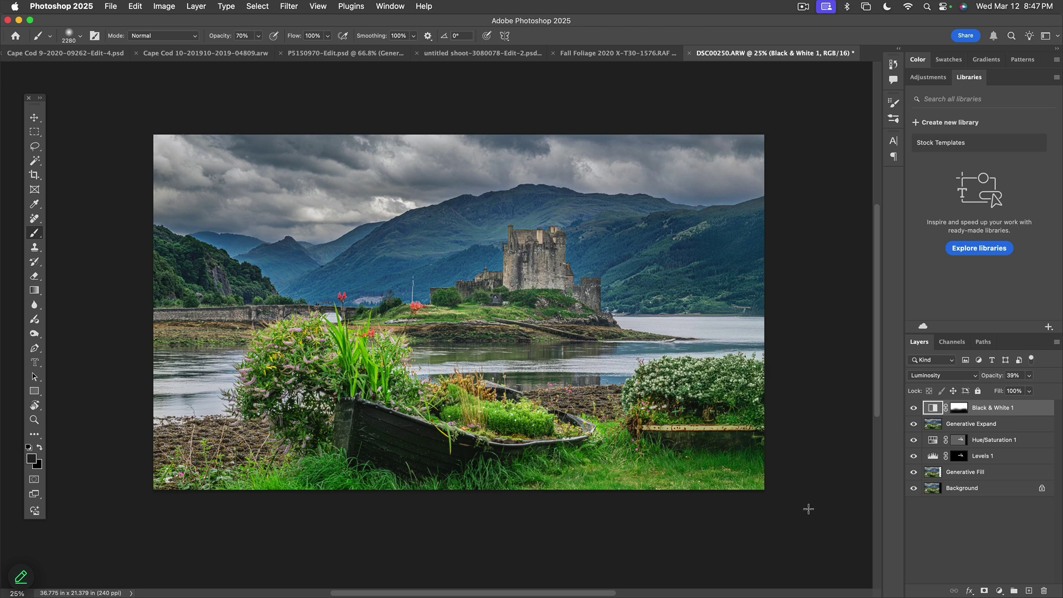
key("super+s")
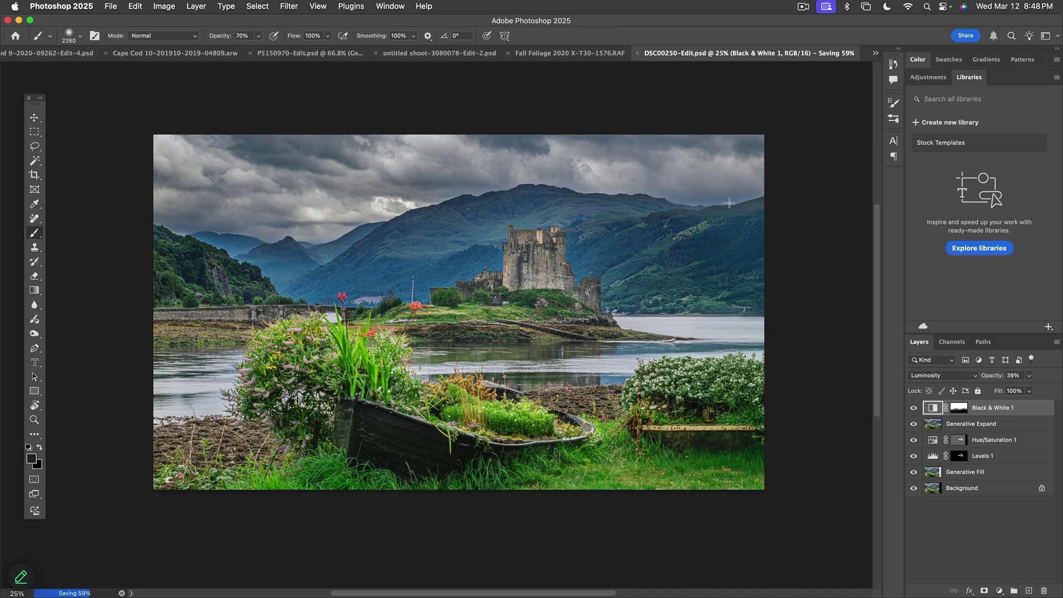
Step: Stamp all visible layers into a new merged layer above Black & White 1, keeping the original layers
key("z")
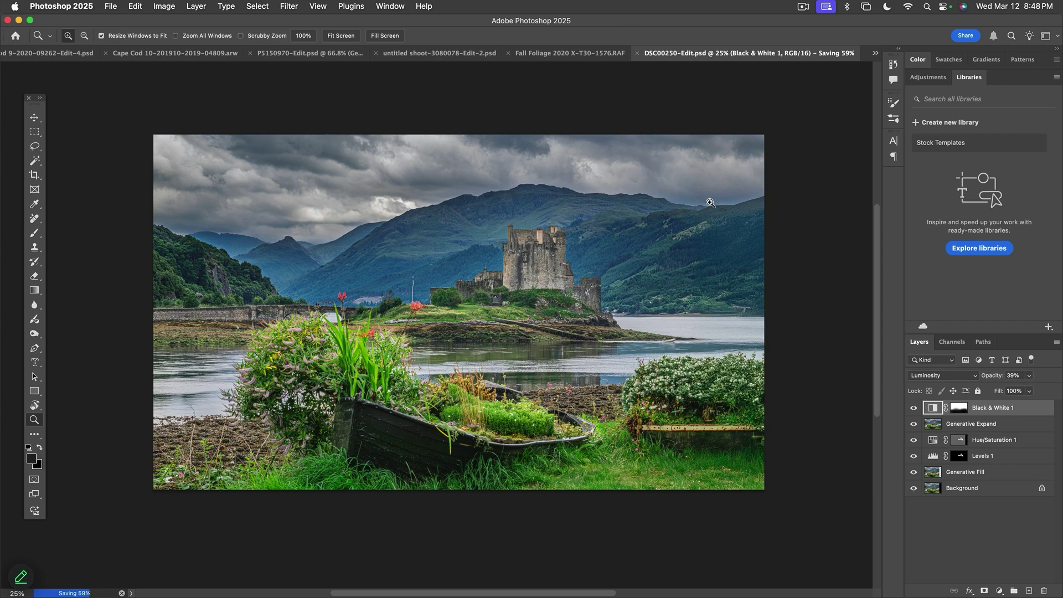
left_click(710, 203)
scroll(572, 252, "right", 5)
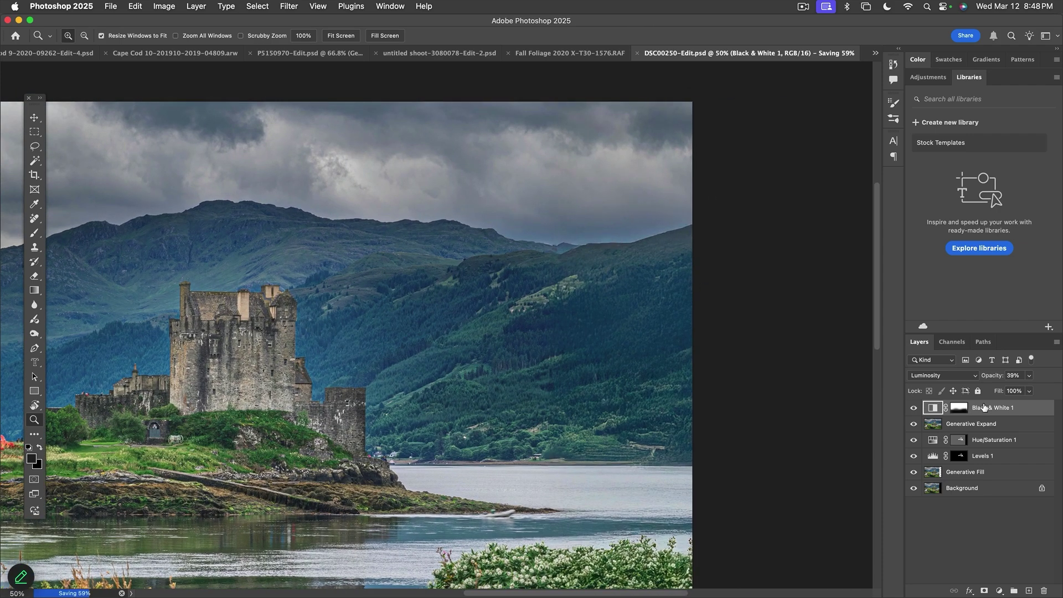
left_click(1056, 342)
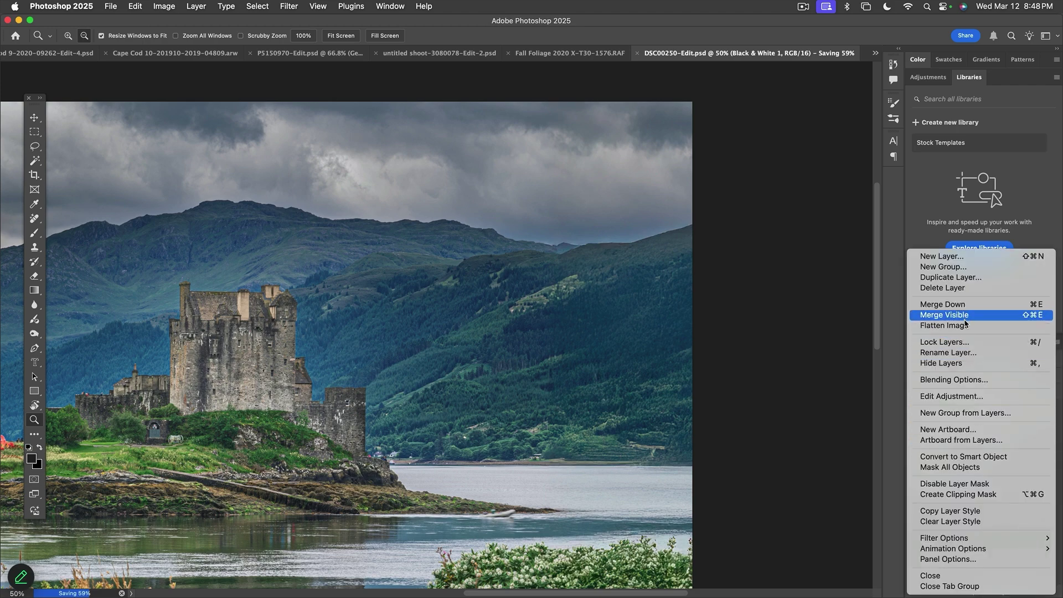
left_click(964, 315, "alt")
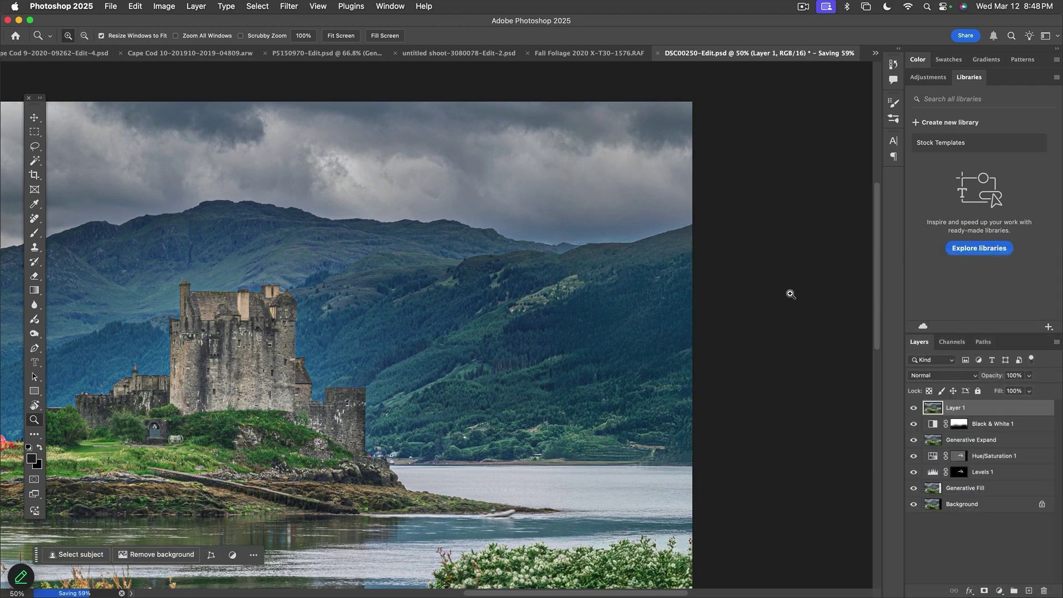
Step: Clone Stamp in Darken mode along the ridge line beyond the castle with a 204 px brush at 60% opacity, and compare Layer 1 on and off
key("s")
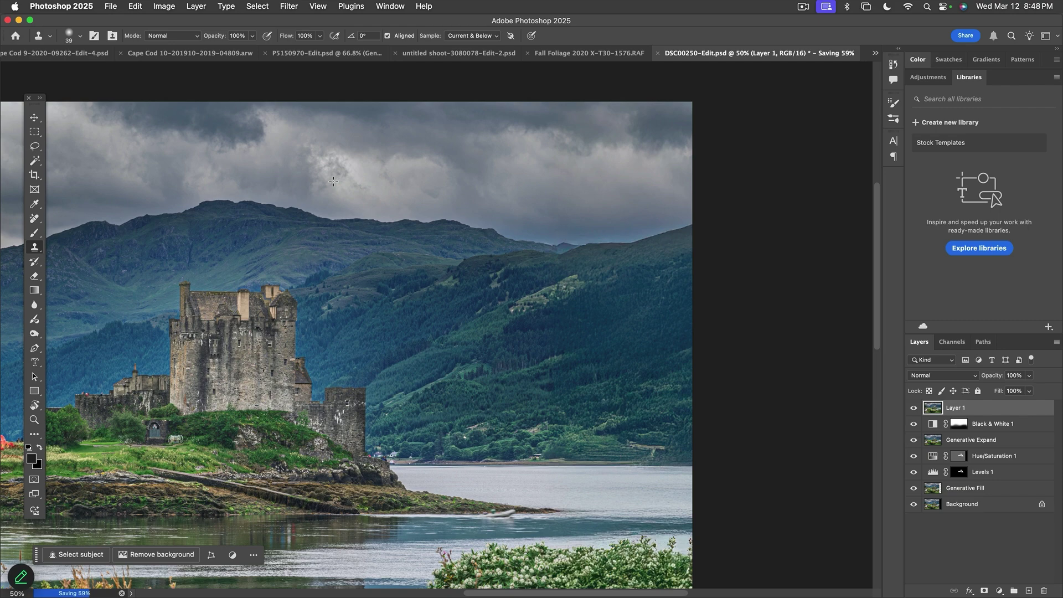
left_click(171, 35)
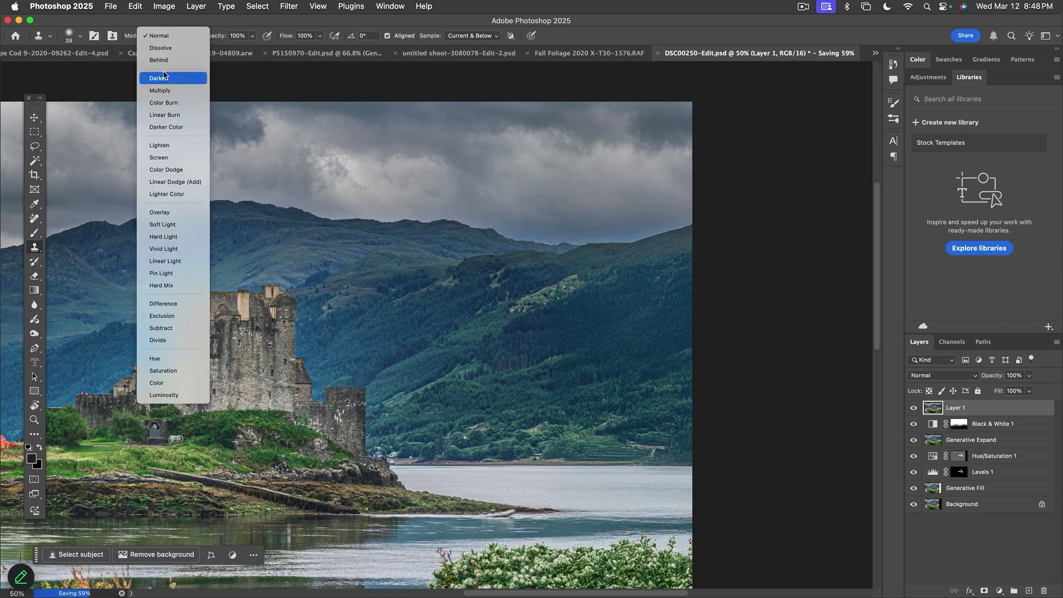
left_click(160, 78)
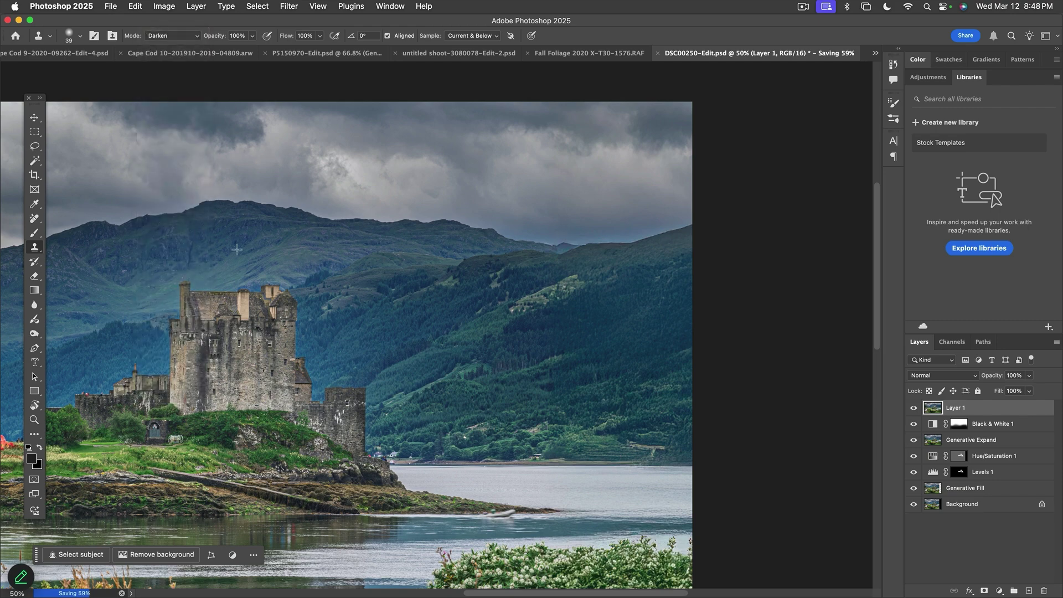
left_click(566, 231, "ctrl+alt")
left_click_drag(565, 231, 577, 233)
key("6")
mouse_move(648, 233)
left_mouse_down()
mouse_move(524, 237)
mouse_move(605, 242)
mouse_move(515, 238)
left_mouse_up()
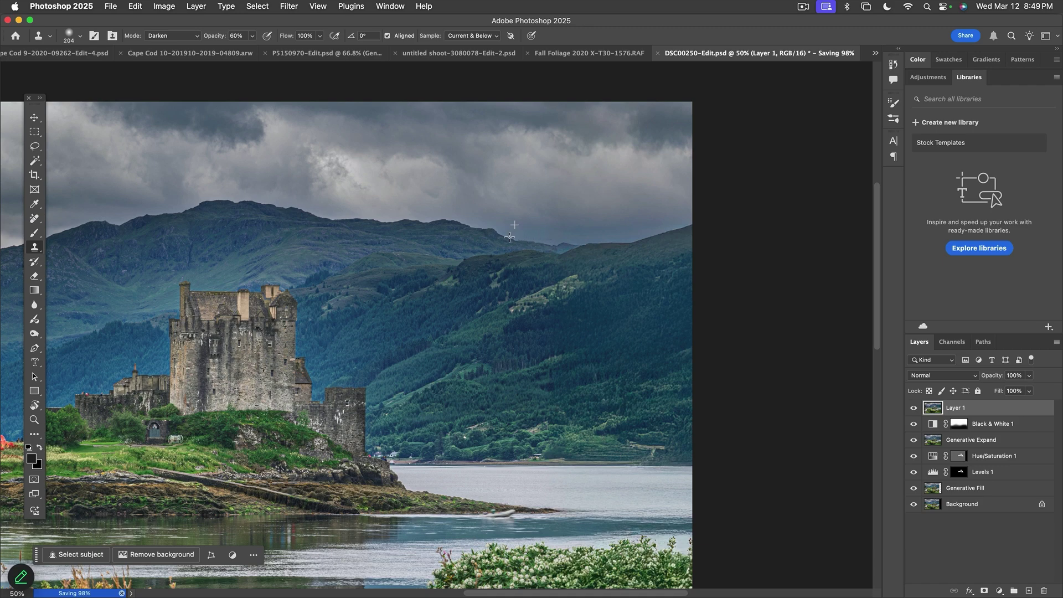
left_click(914, 408)
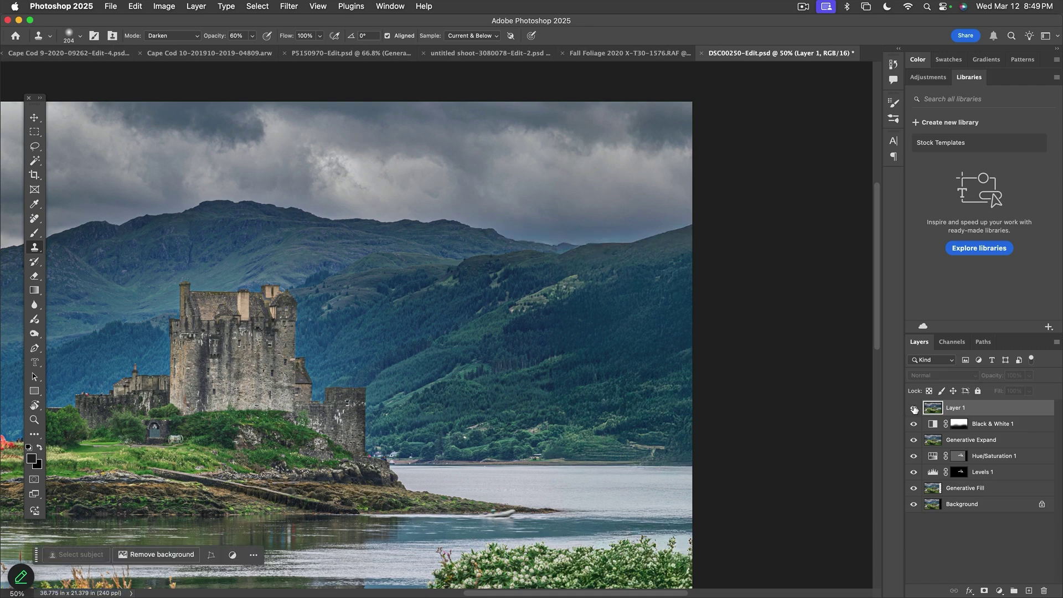
left_click(914, 408)
left_click(914, 408)
left_click(914, 409)
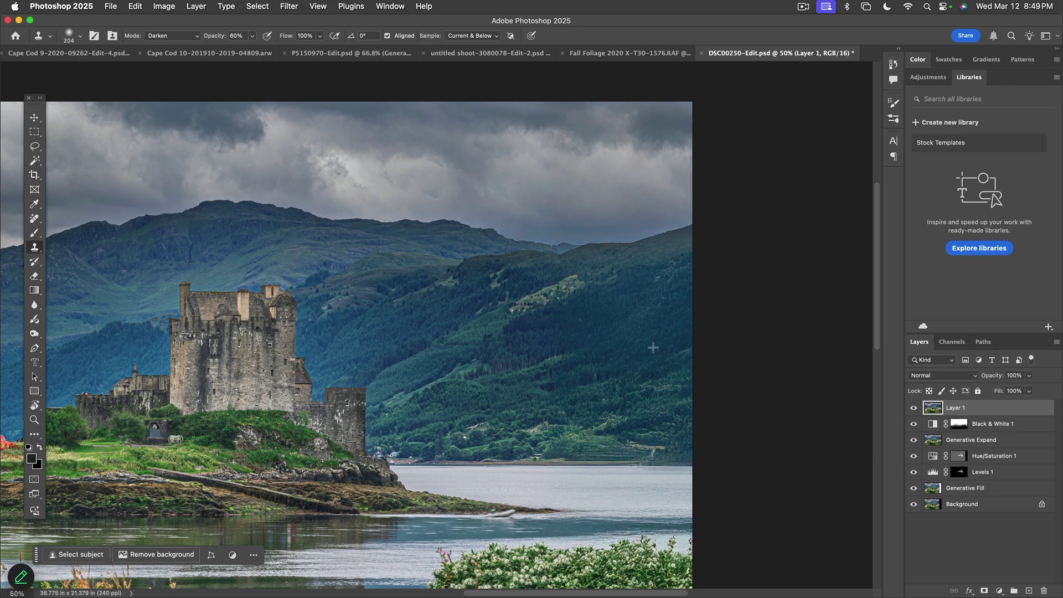
Step: Clone Stamp over the edge of the distant blue hills above the bridge, sampling from the same hills, and save the document
left_click_drag(464, 357, 738, 358)
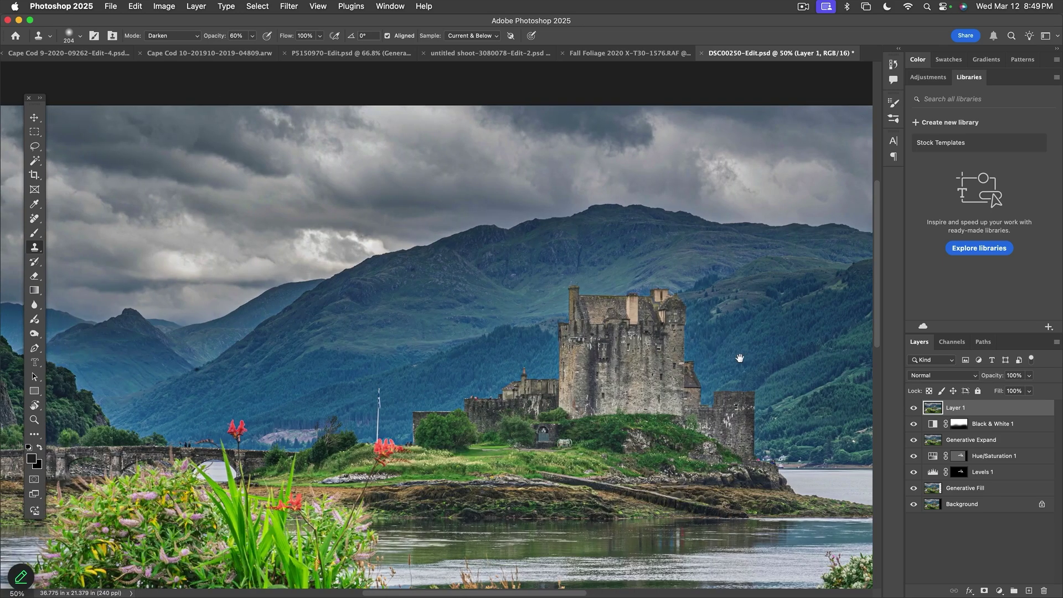
left_click_drag(351, 356, 612, 363)
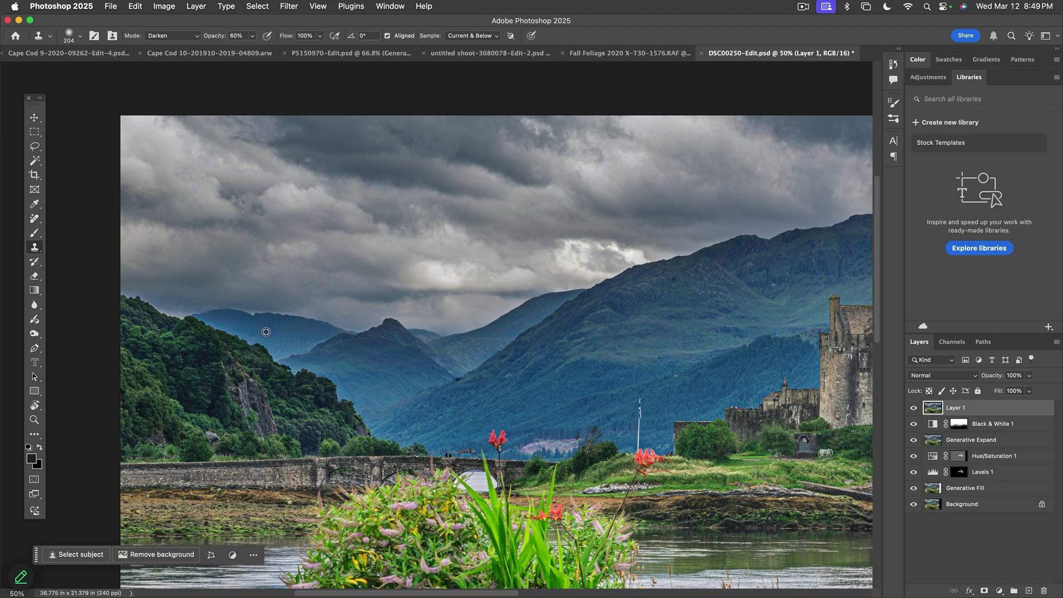
left_click(267, 331, "alt")
mouse_move(258, 339)
left_mouse_down()
mouse_move(203, 321)
mouse_move(279, 352)
mouse_move(313, 343)
left_mouse_up()
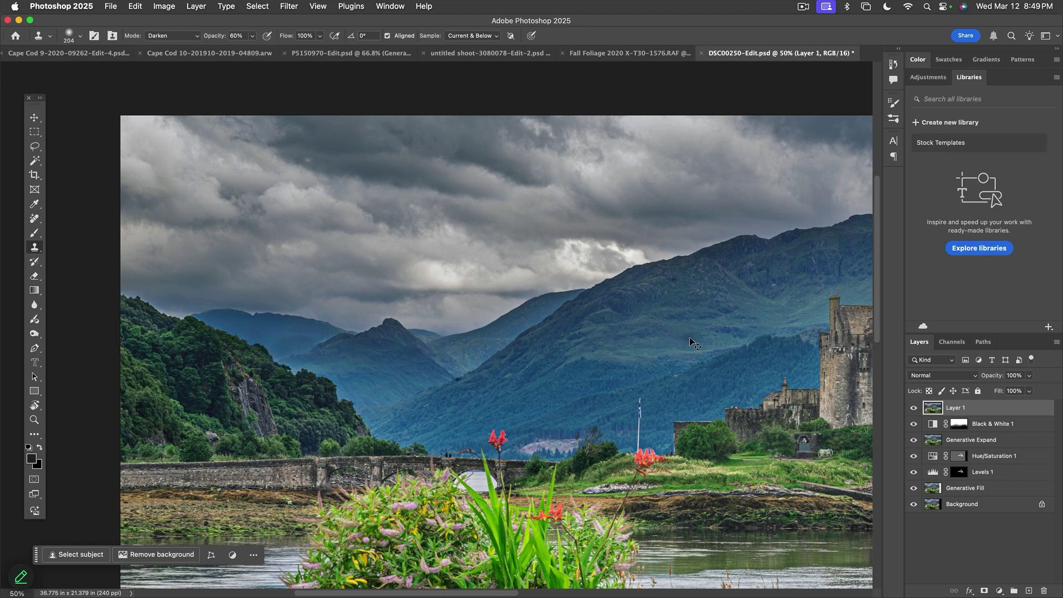
key("super+0")
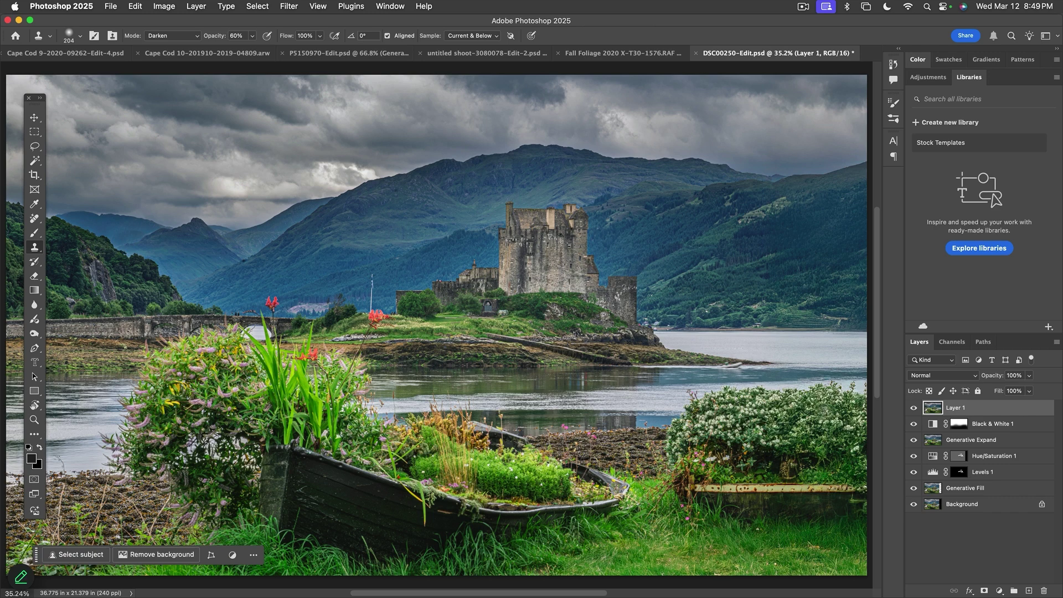
key("super+s")
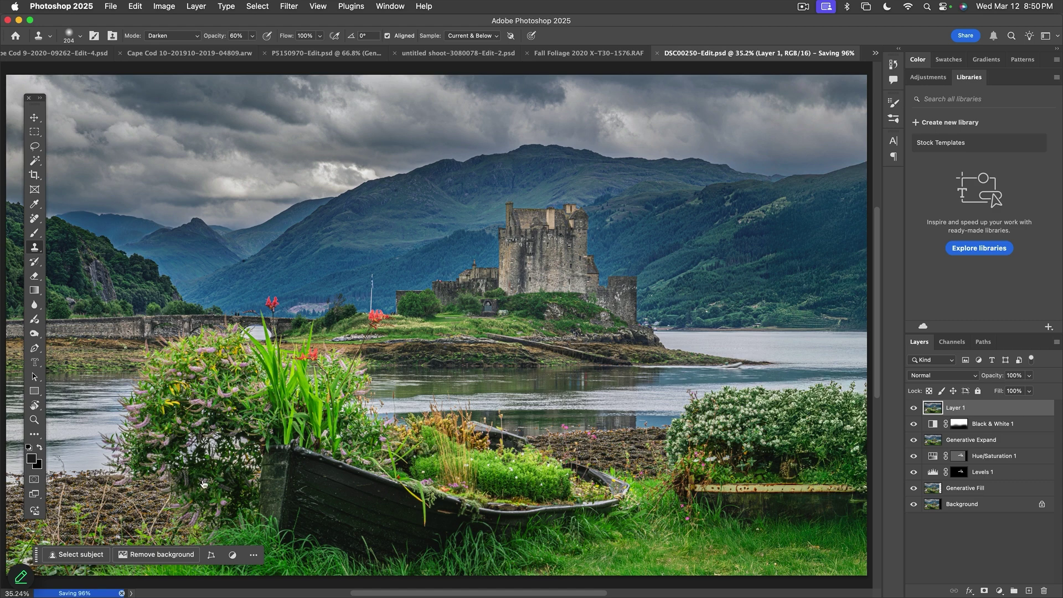
Step: Switch to Lightroom Classic and lower the castle photo's Saturation to -23 in the Basic adjustments
key("super+Tab")
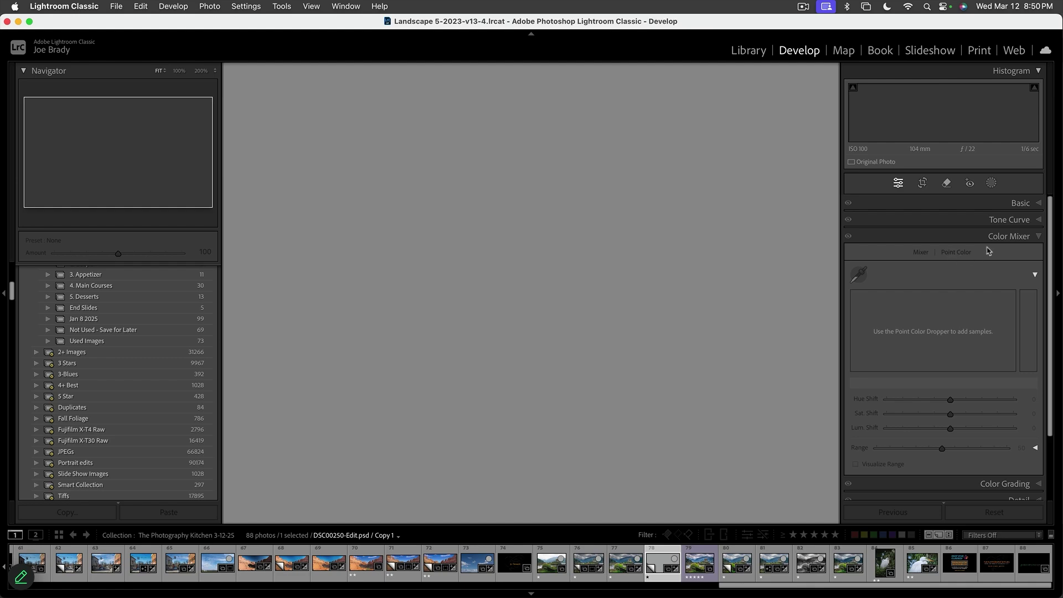
left_click(1018, 203)
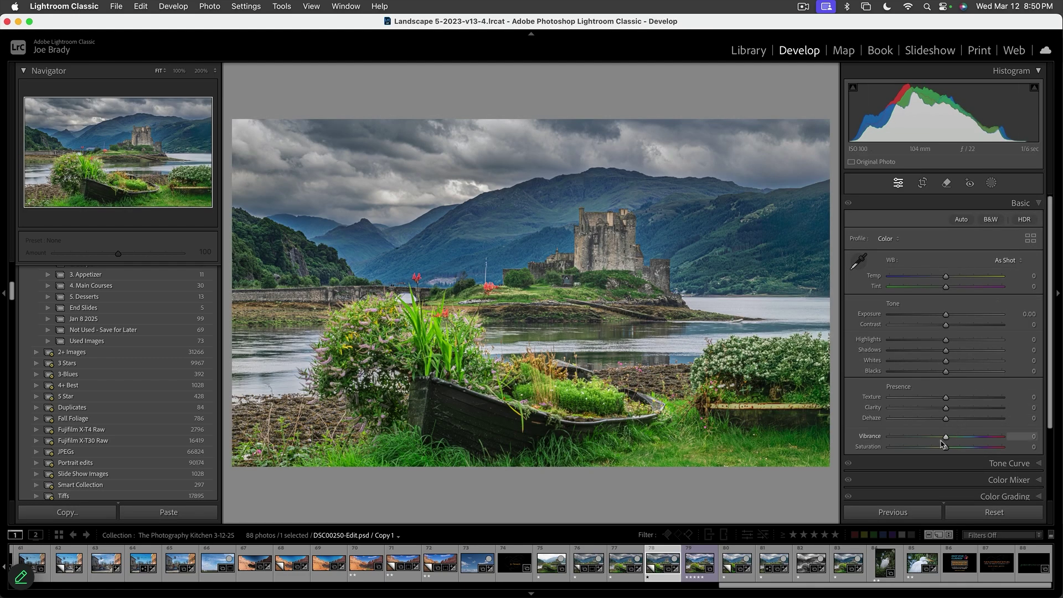
left_click_drag(945, 448, 933, 450)
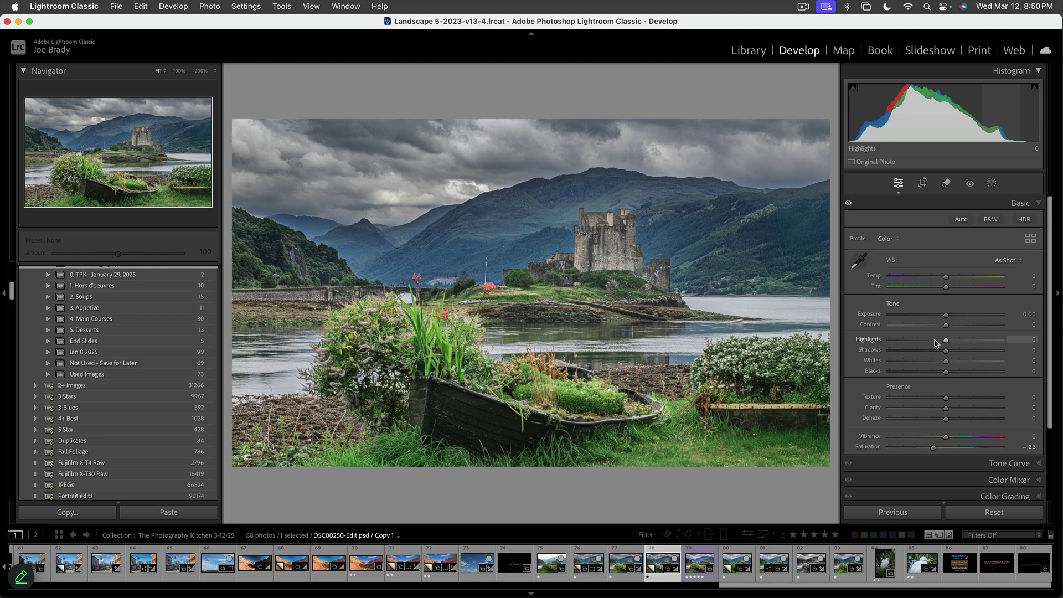
Step: Refine the castle photo's tone with Highlights at -36, Whites at -17 and Contrast at +23
mouse_move(935, 340)
left_mouse_down()
mouse_move(925, 340)
mouse_move(935, 361)
left_mouse_up()
left_click(939, 361)
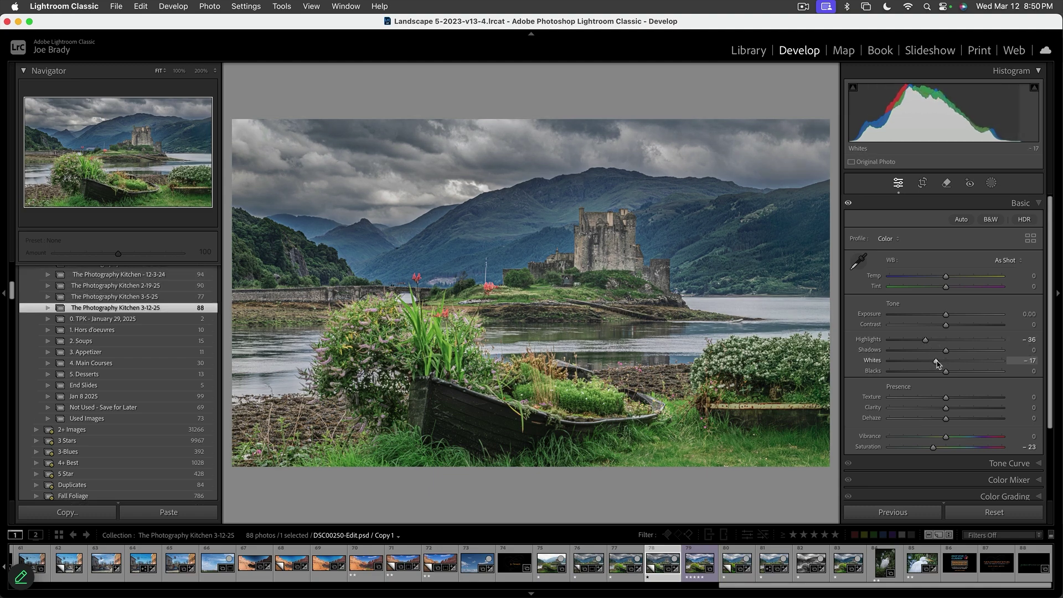
left_click(953, 326)
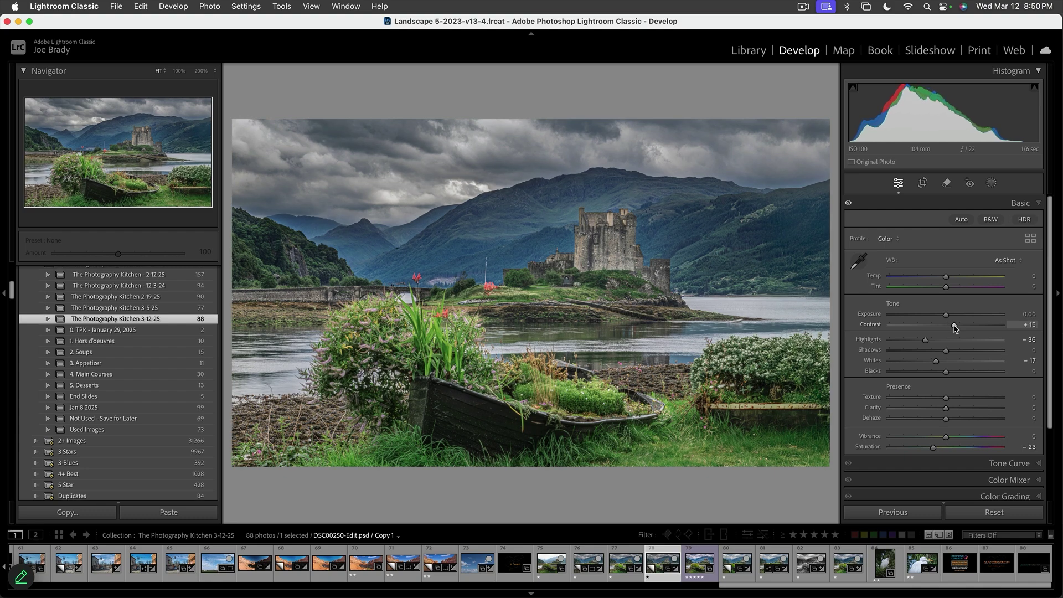
left_click_drag(954, 325, 959, 326)
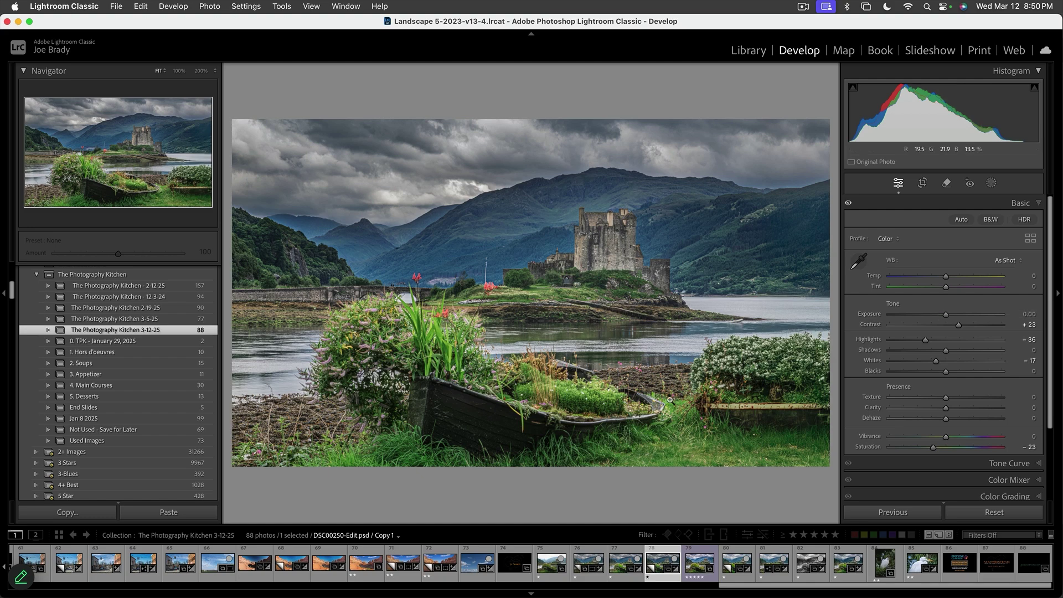
Step: Select the four castle versions from DSC00250.ARW through the edited PSD copy and start a slideshow of them
left_click(625, 563)
left_click(557, 568, "shift")
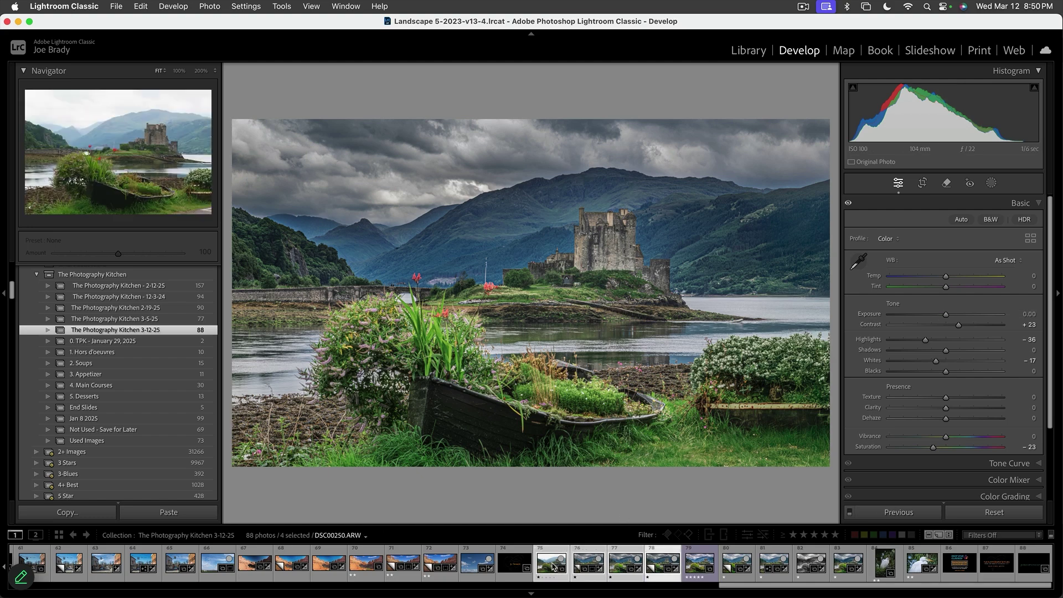
key("super+Return")
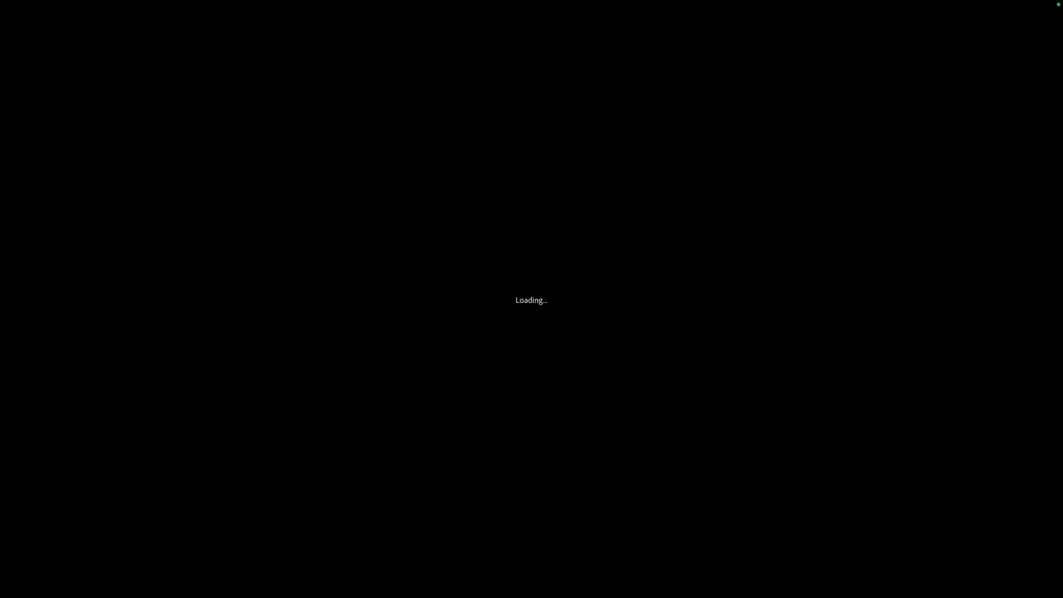